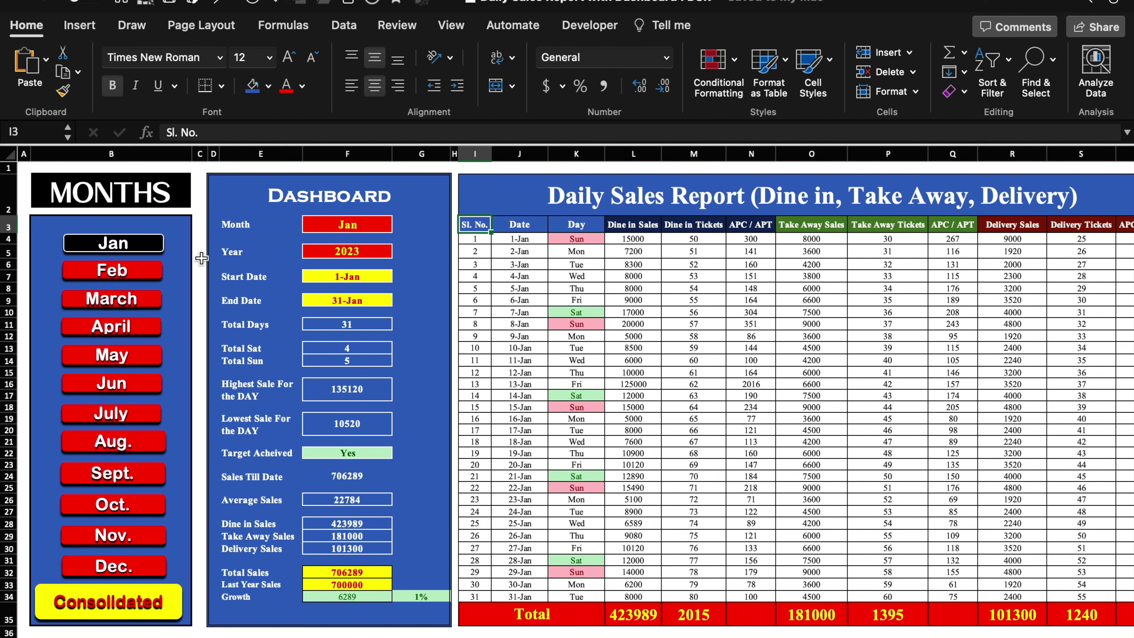
# Look through the February, March, September and Consolidated sheets, then return to the January report.
pyautogui.click(131, 270)
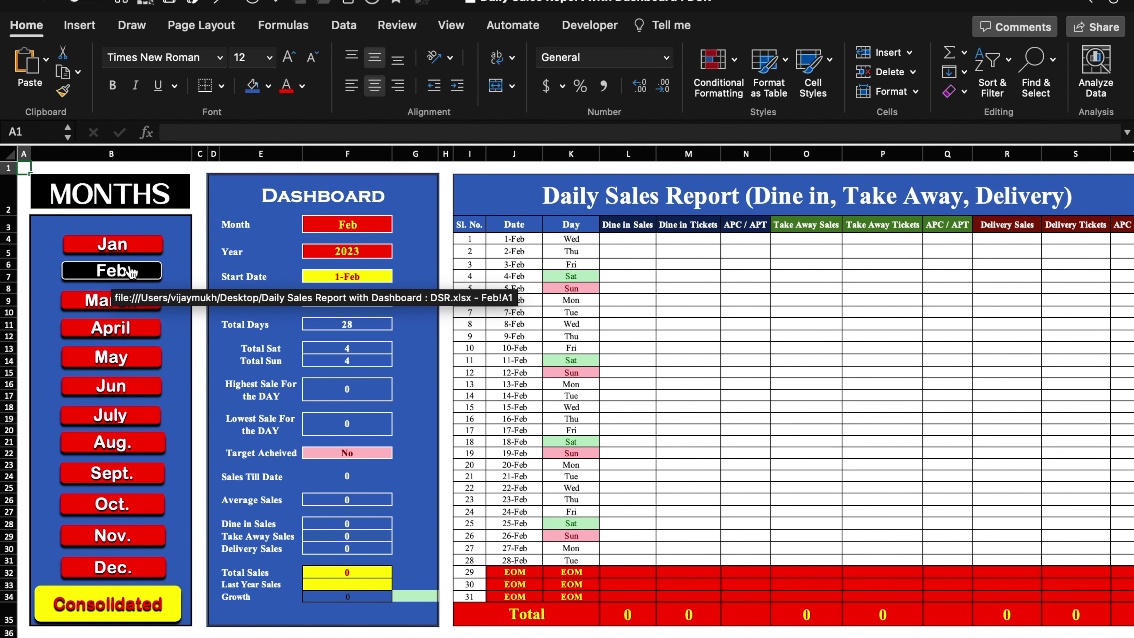
pyautogui.click(102, 308)
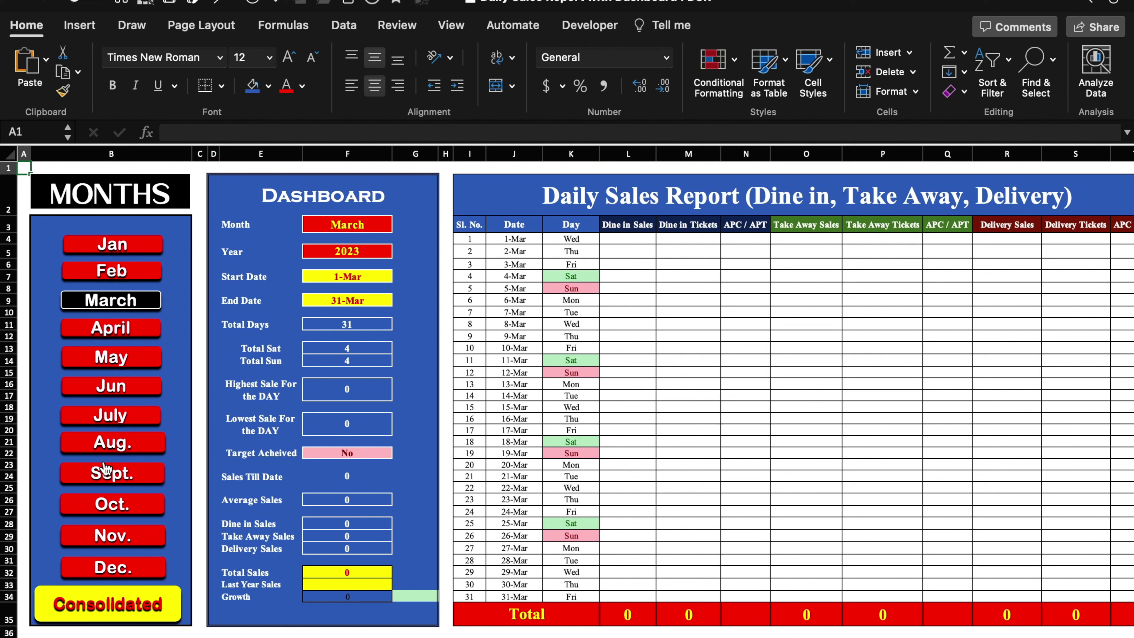
pyautogui.click(110, 482)
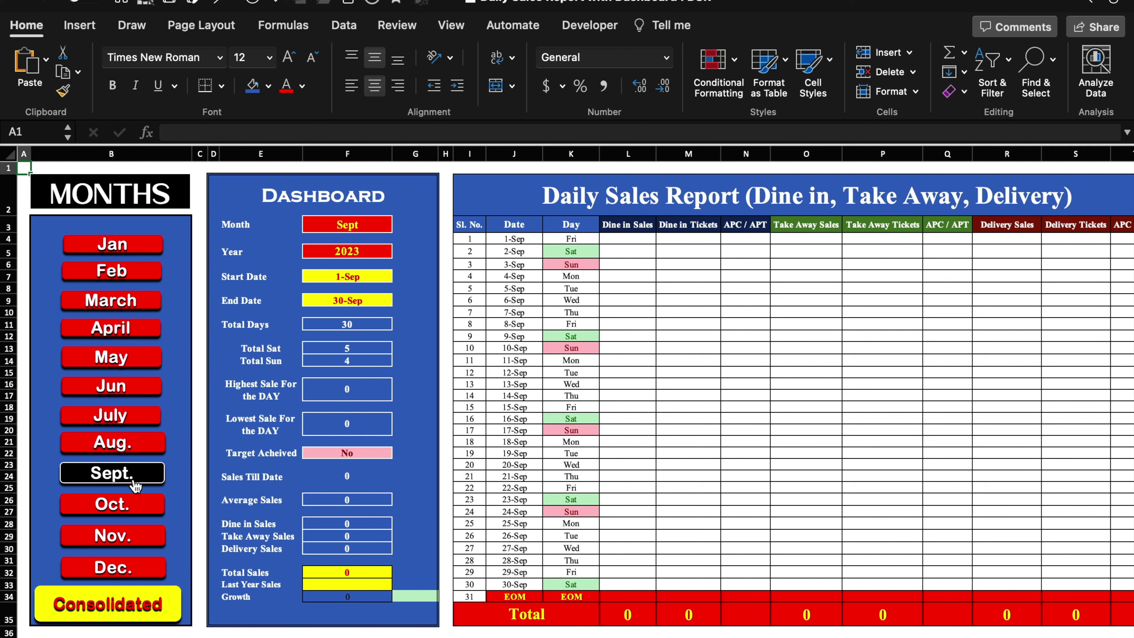
pyautogui.click(122, 610)
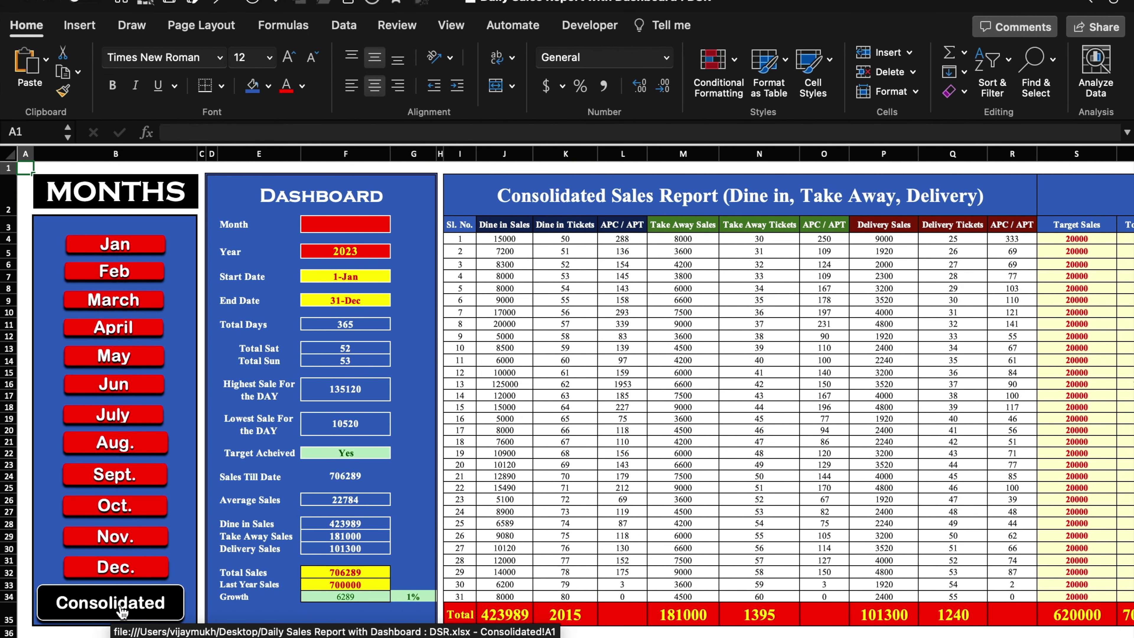
pyautogui.click(137, 252)
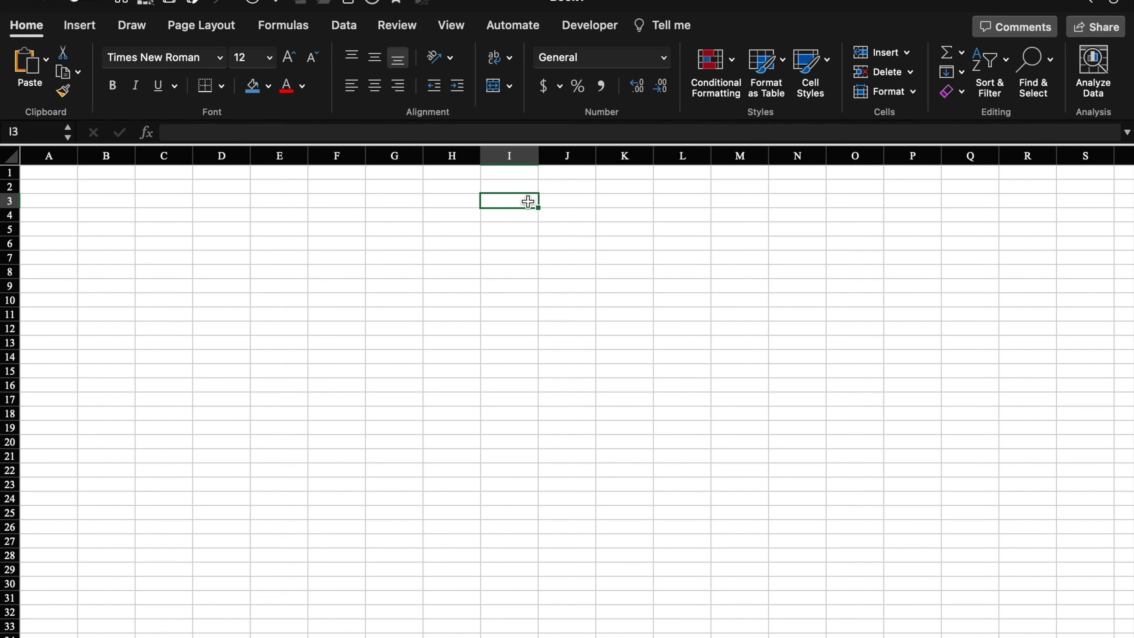
# Enter headers Sl. No., Date, Day, Dine in Sales, Dine in Tickets and APC / APT in I3:N3.
pyautogui.write('Sl. No.')
pyautogui.press('Tab')
pyautogui.write('Date')
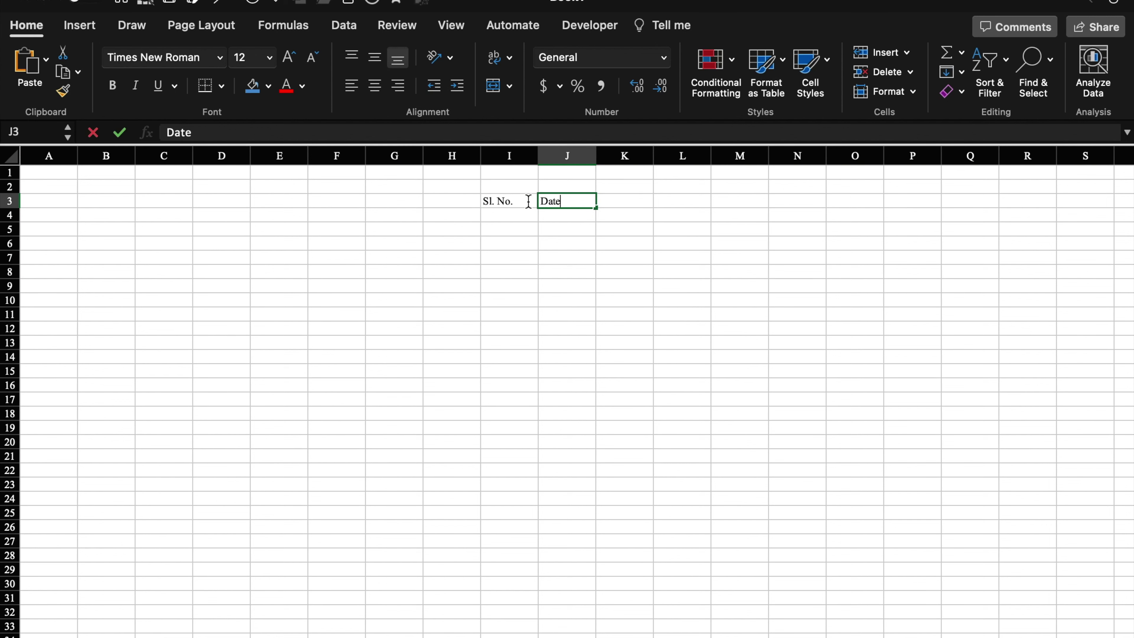
pyautogui.press('Tab')
pyautogui.write('Day')
pyautogui.press('Tab')
pyautogui.write('Dine in Sales')
pyautogui.press('Tab')
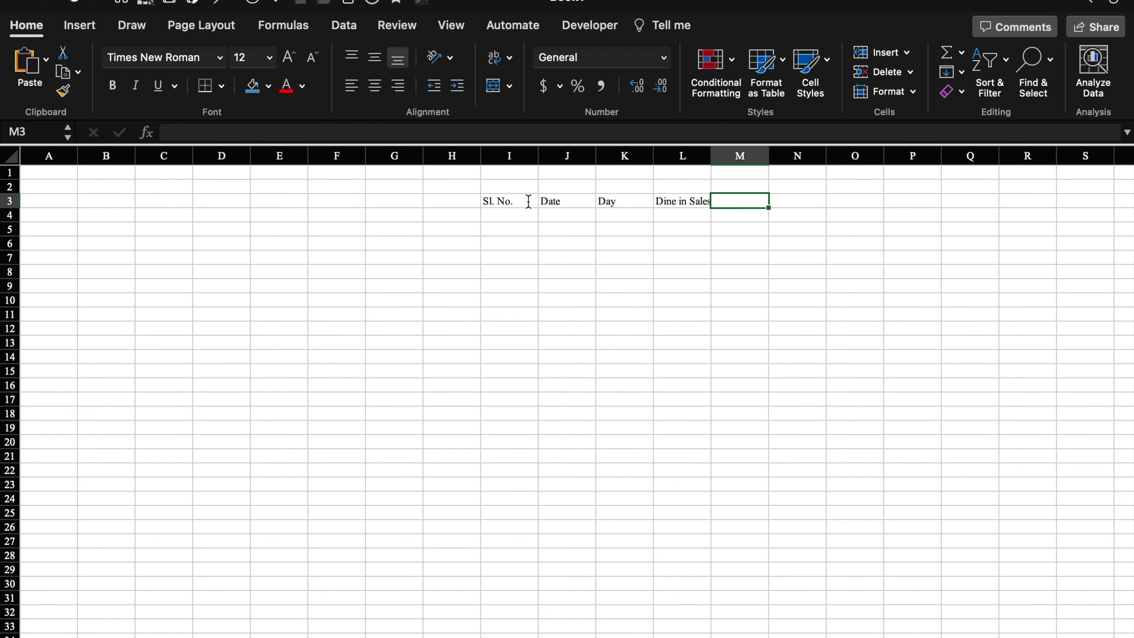
pyautogui.write('Dine')
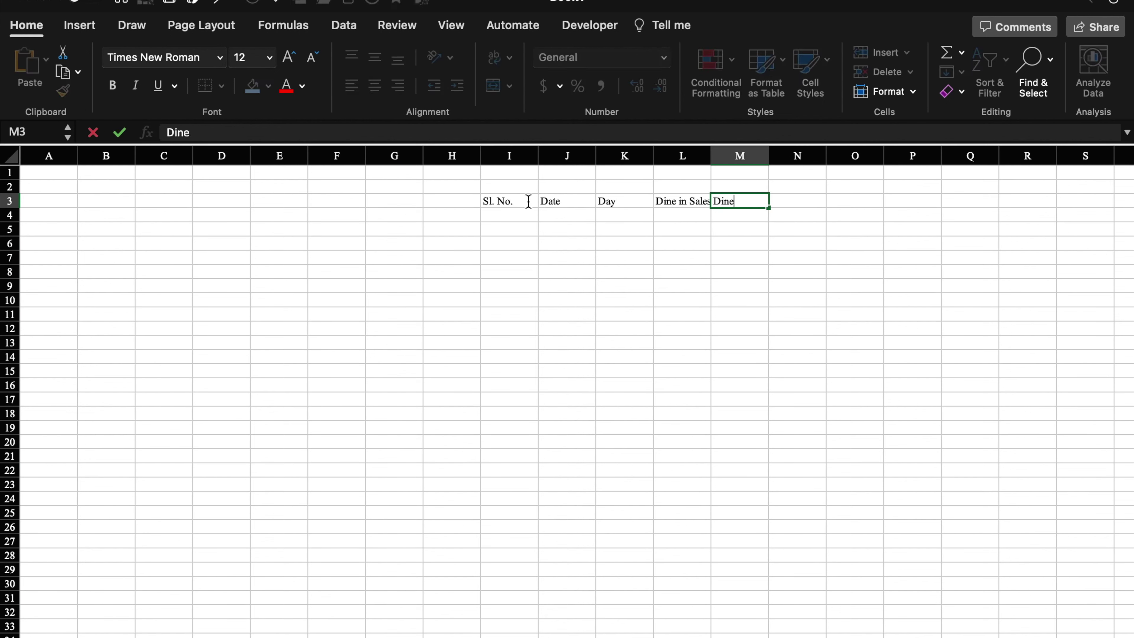
pyautogui.write(' in Tickets')
pyautogui.press('Tab')
pyautogui.write('APC ')
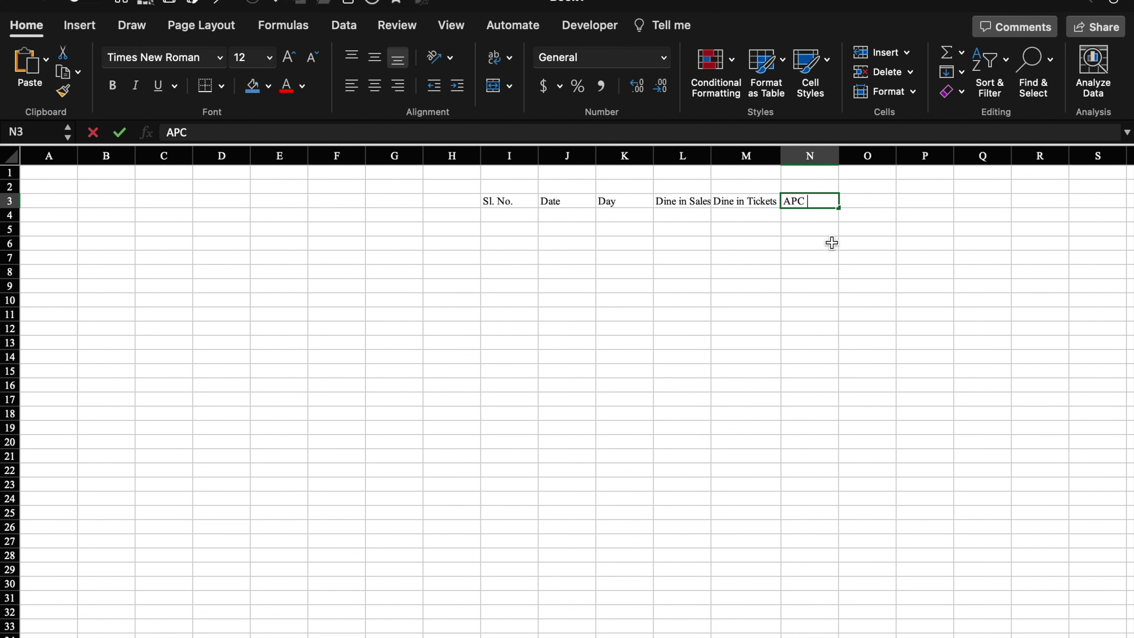
pyautogui.write('/ APT')
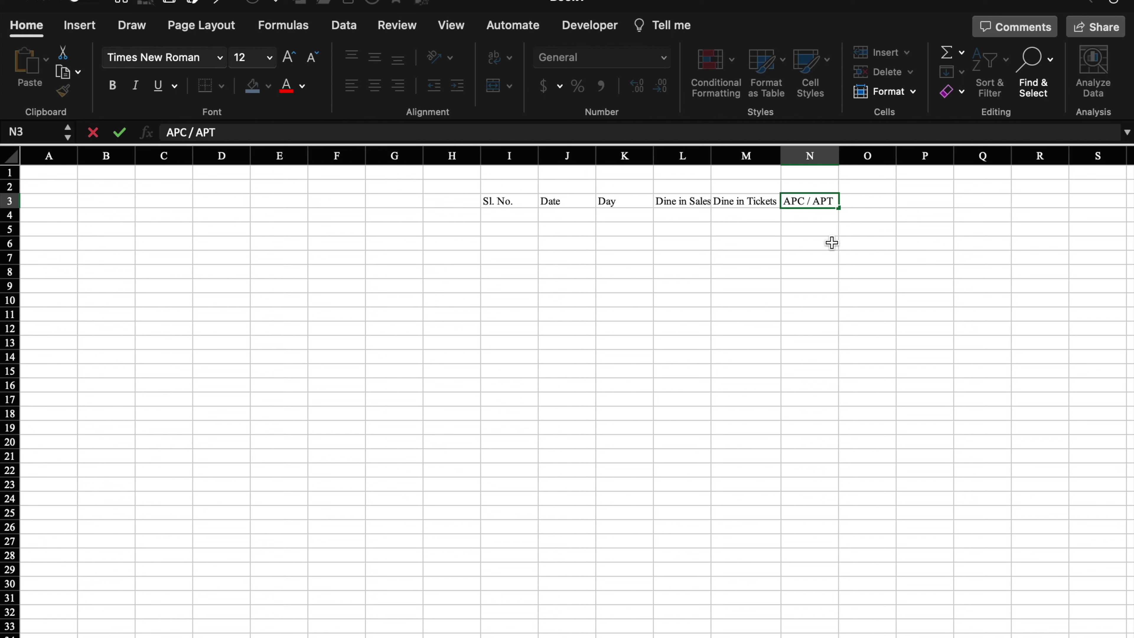
pyautogui.click(832, 242)
# Copy the three Dine in headers into O3:Q3 and R3:T3.
pyautogui.moveTo(682, 201); pyautogui.dragTo(792, 204)
pyautogui.press('cmd+c')
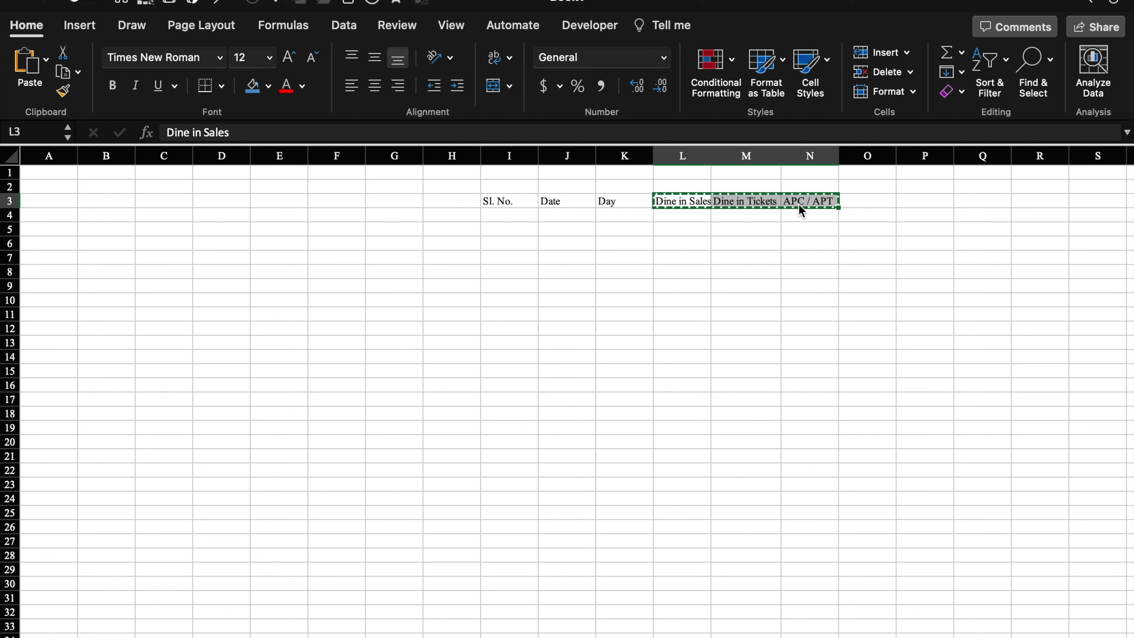
pyautogui.click(865, 204)
pyautogui.press('cmd+v')
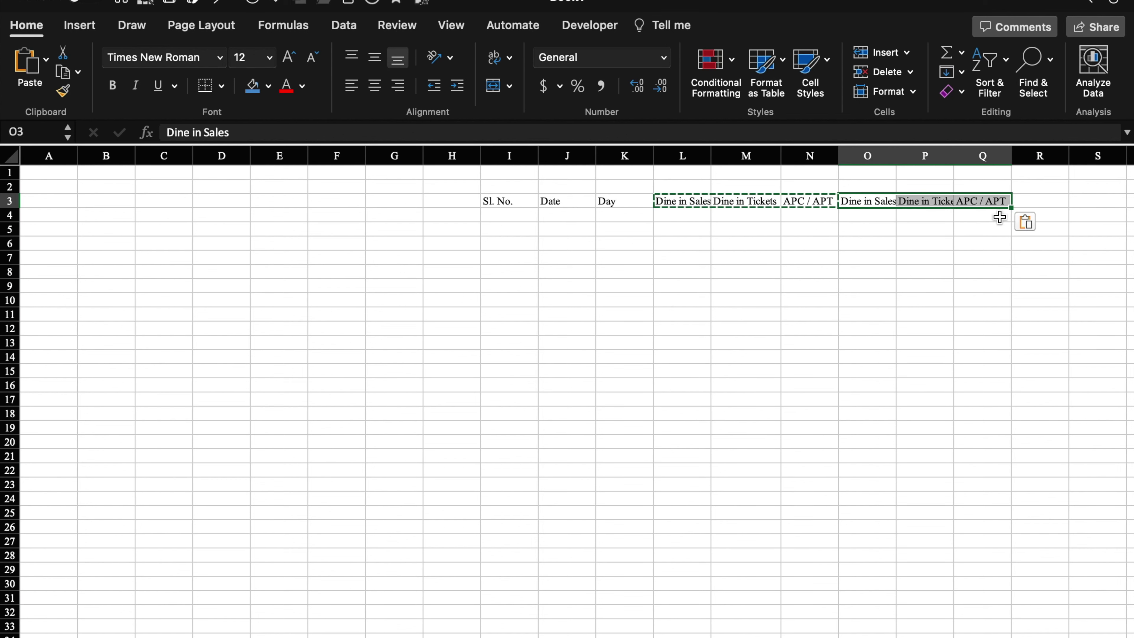
pyautogui.click(1044, 199)
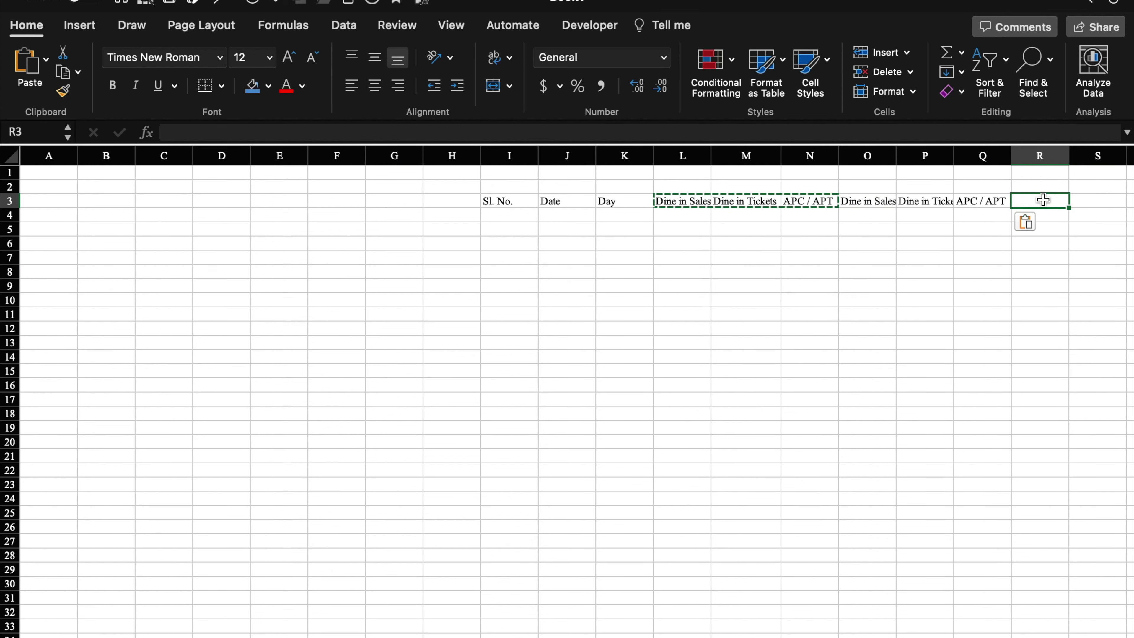
pyautogui.press('cmd+v')
# Rename the O3 and P3 headers from Dine in to Take Away.
pyautogui.click(875, 201)
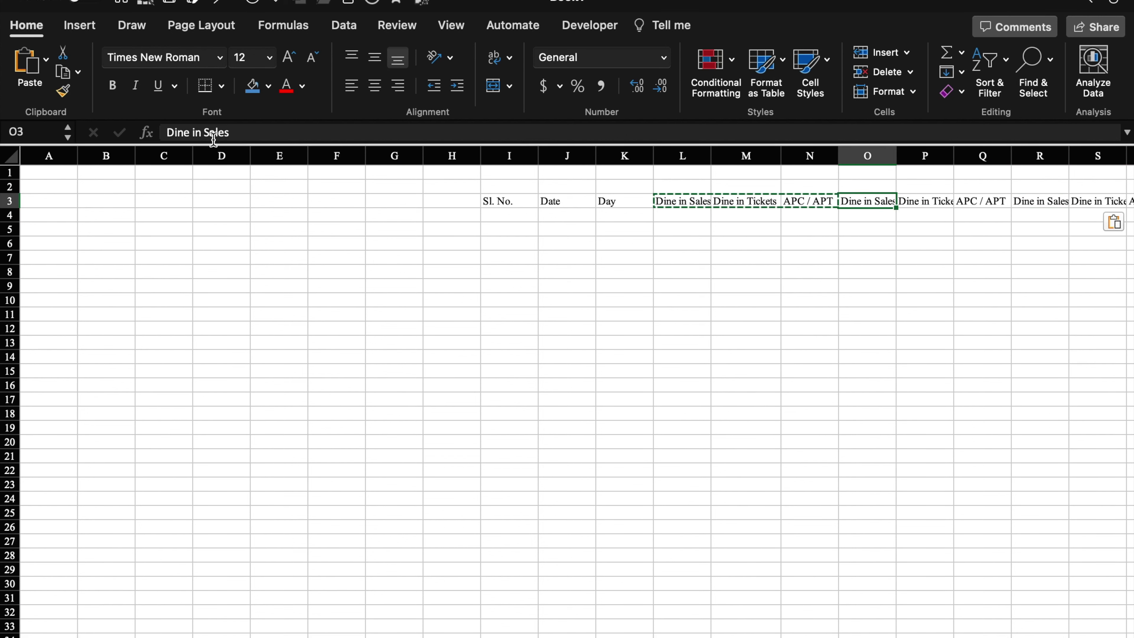
pyautogui.moveTo(201, 132); pyautogui.dragTo(167, 132)
pyautogui.write('Take Away')
pyautogui.press('Tab')
pyautogui.write('Dine in')
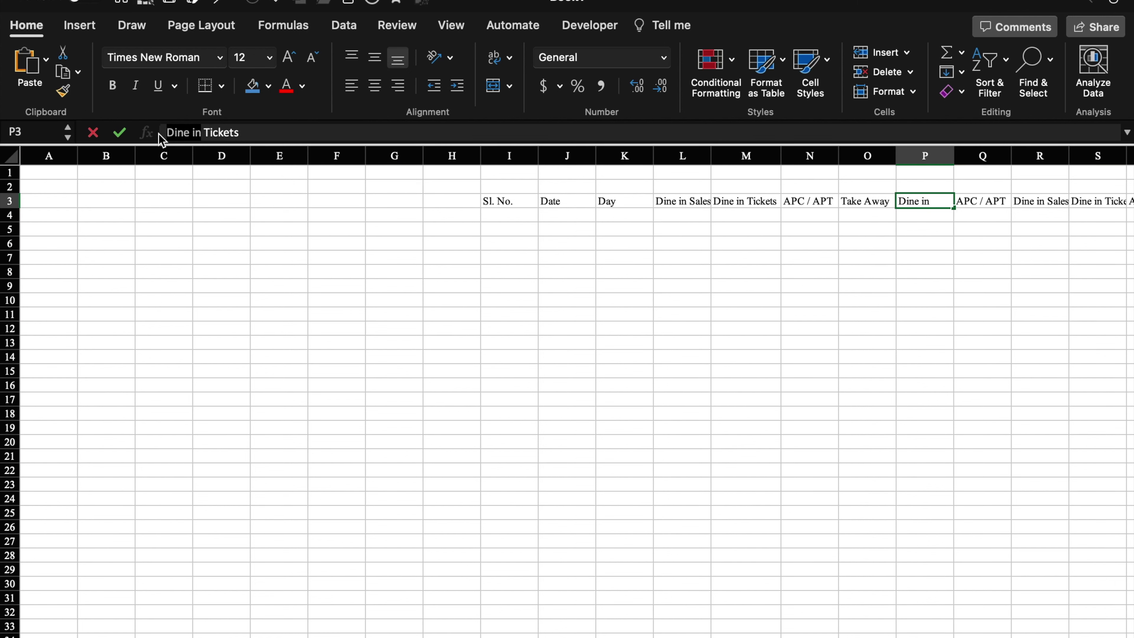
pyautogui.write('Take')
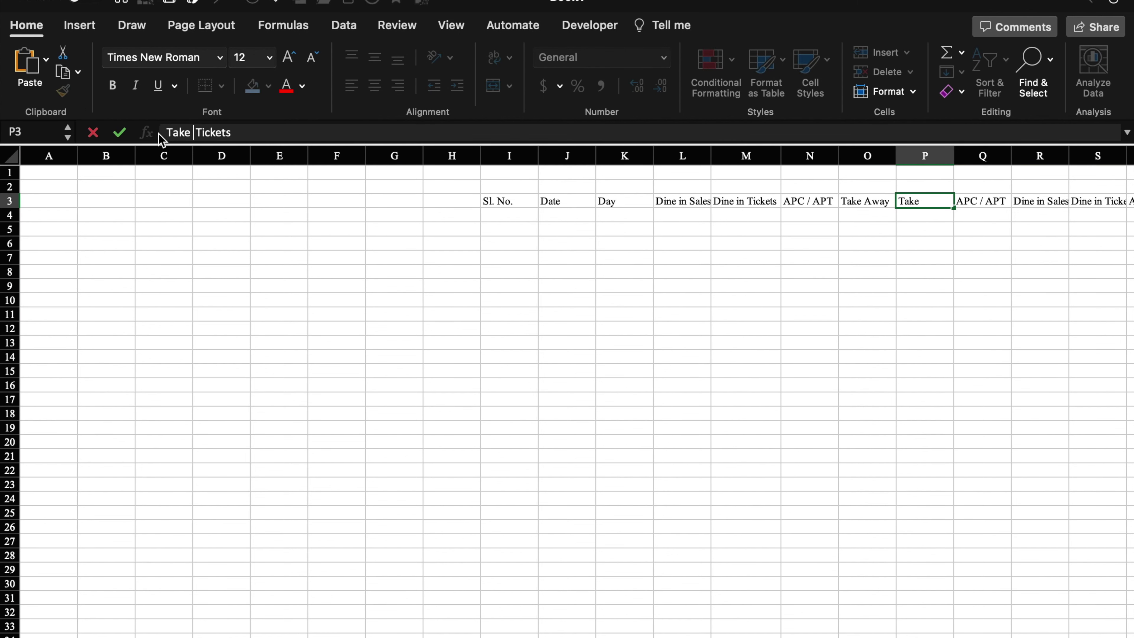
pyautogui.write(' Away')
pyautogui.press('Tab')
# Rename the R3 and S3 headers to Delivery Sales and Delivery Tickets.
pyautogui.click(1074, 205)
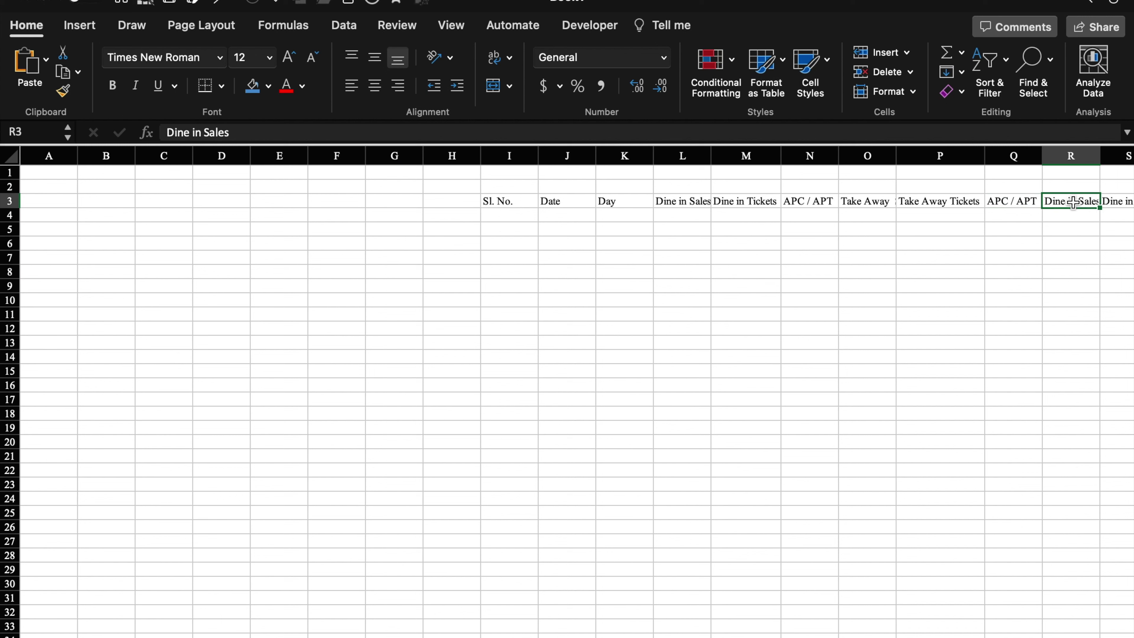
pyautogui.moveTo(201, 133); pyautogui.dragTo(154, 133)
pyautogui.write('Delic')
pyautogui.press('BackSpace')
pyautogui.write('very')
pyautogui.press('Tab')
pyautogui.moveTo(202, 133); pyautogui.dragTo(156, 134)
pyautogui.write('Delivery')
pyautogui.hscroll(1, 932, 299)
pyautogui.click(932, 299)
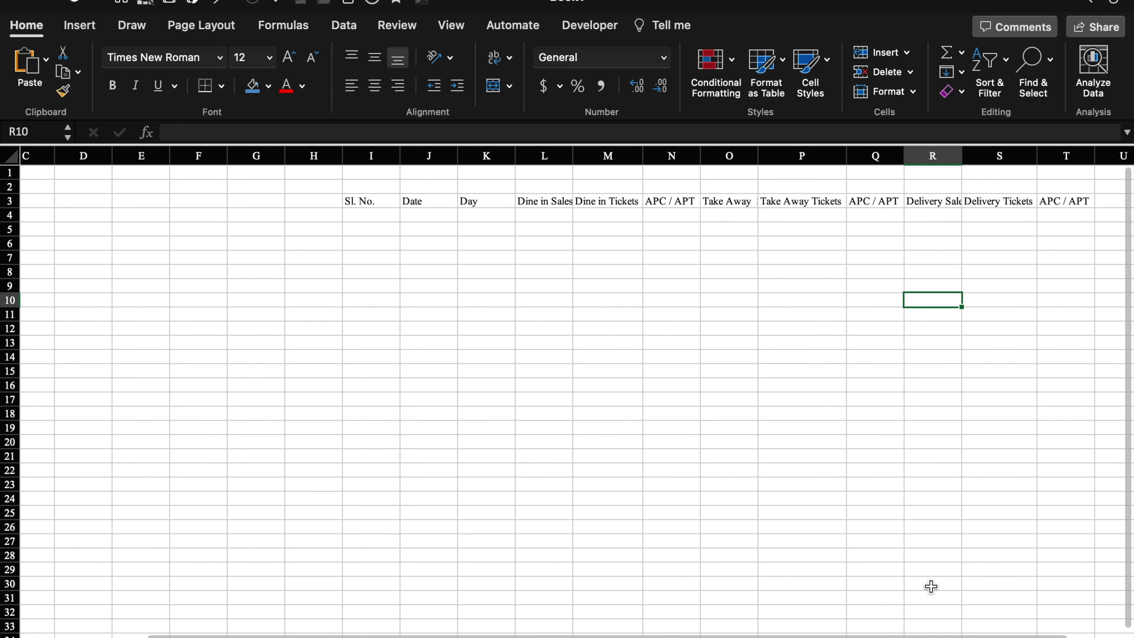
# Add headers Target Sales, Total Sales and Total Tickets in U3:W3.
pyautogui.hscroll(1, 1022, 632)
pyautogui.hscroll(5, 1050, 235)
pyautogui.click(800, 201)
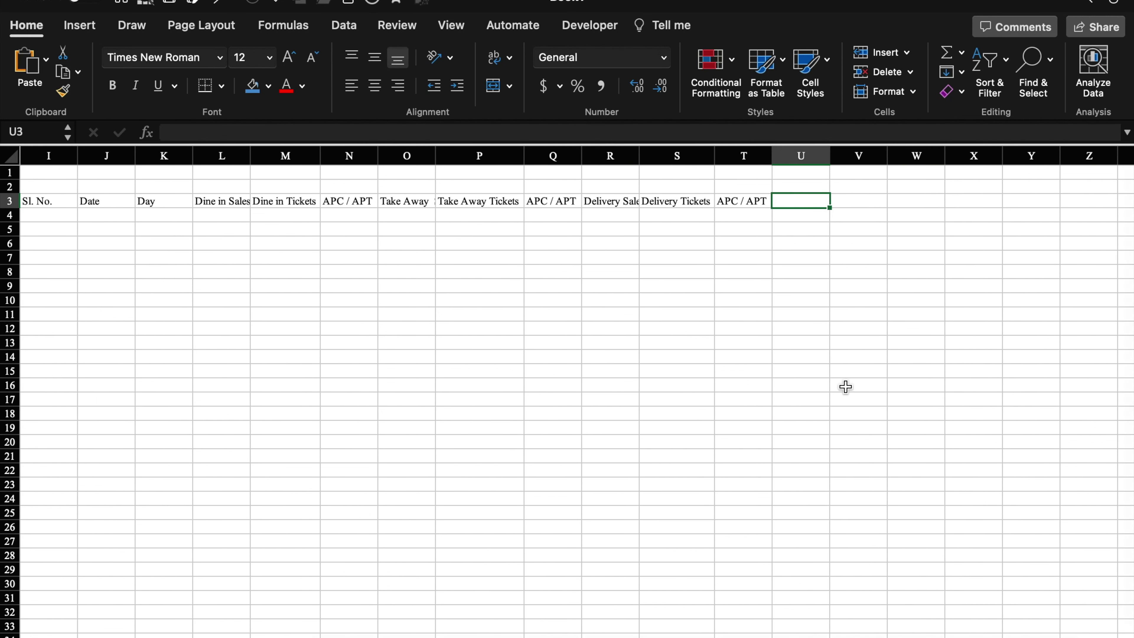
pyautogui.write('Target')
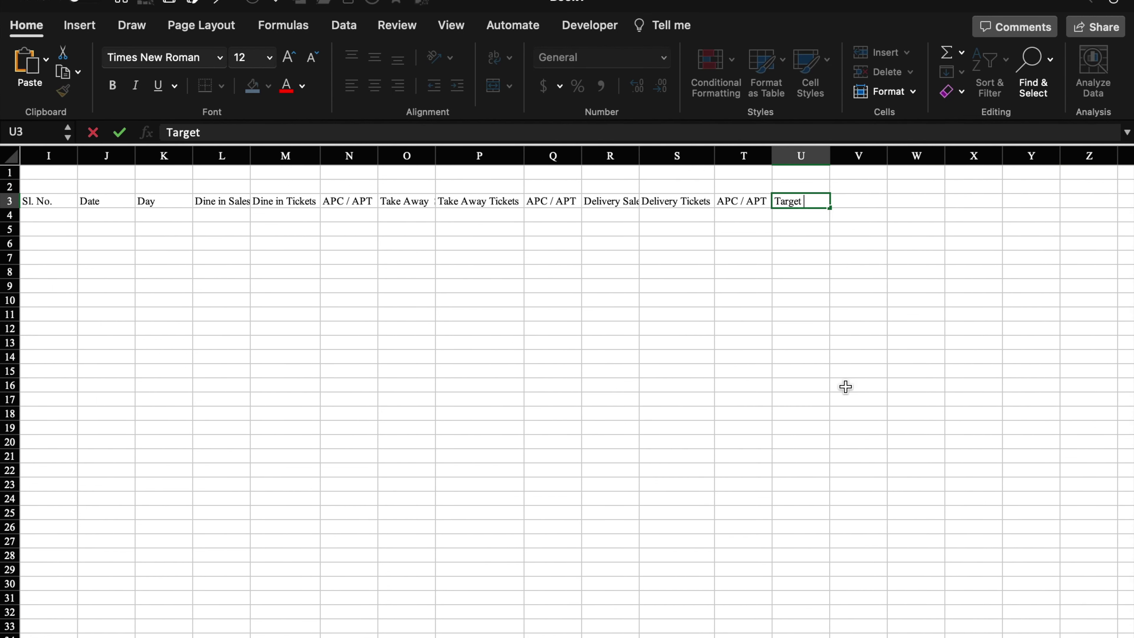
pyautogui.write(' Sales')
pyautogui.press('Tab')
pyautogui.write('Tota')
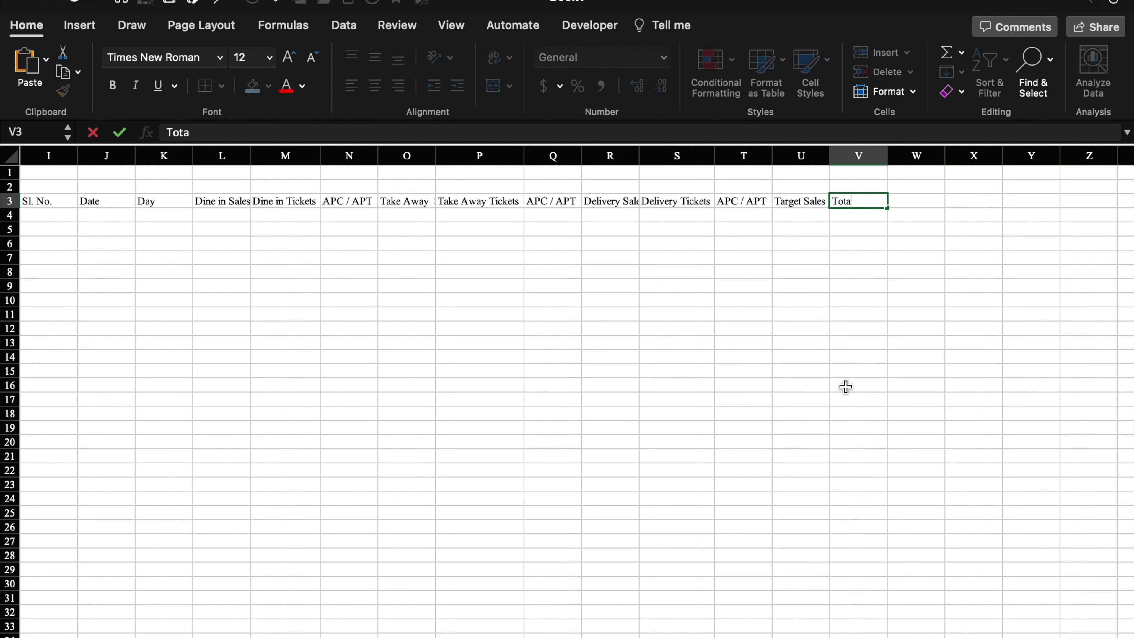
pyautogui.write('l Sales')
pyautogui.press('Tab')
pyautogui.write('Total Tickets')
pyautogui.press('Tab')
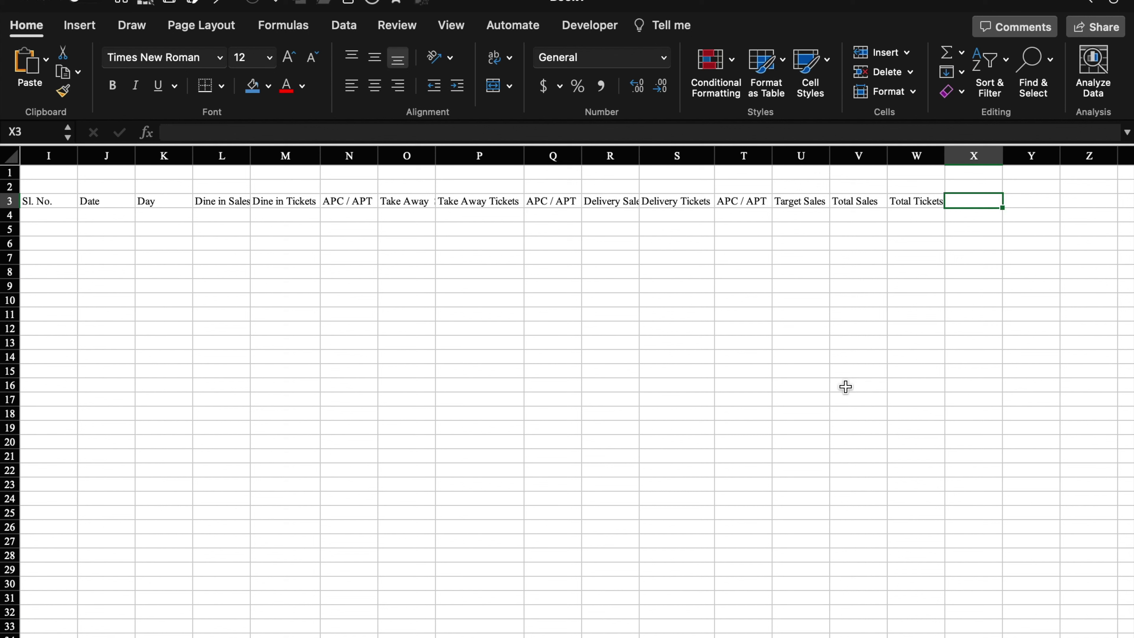
# Copy APC / APT into X3, then add the Target Vs Acheived and % headers.
pyautogui.press('Left')
pyautogui.press('Left')
pyautogui.press('Left')
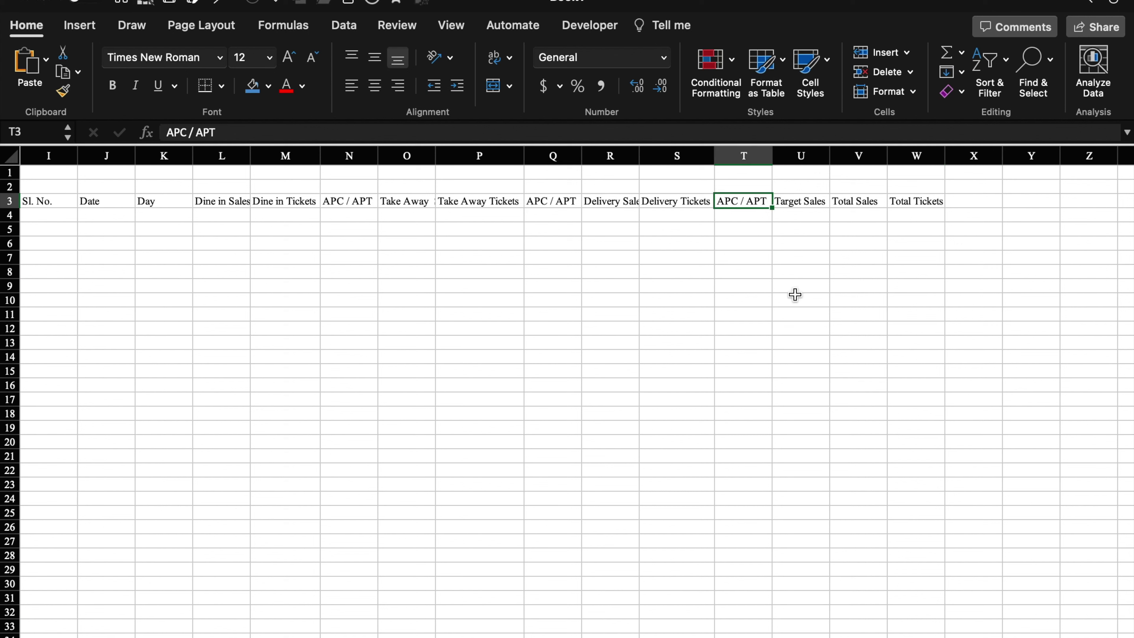
pyautogui.hotkey('ctrl', 'c')
pyautogui.click(962, 206)
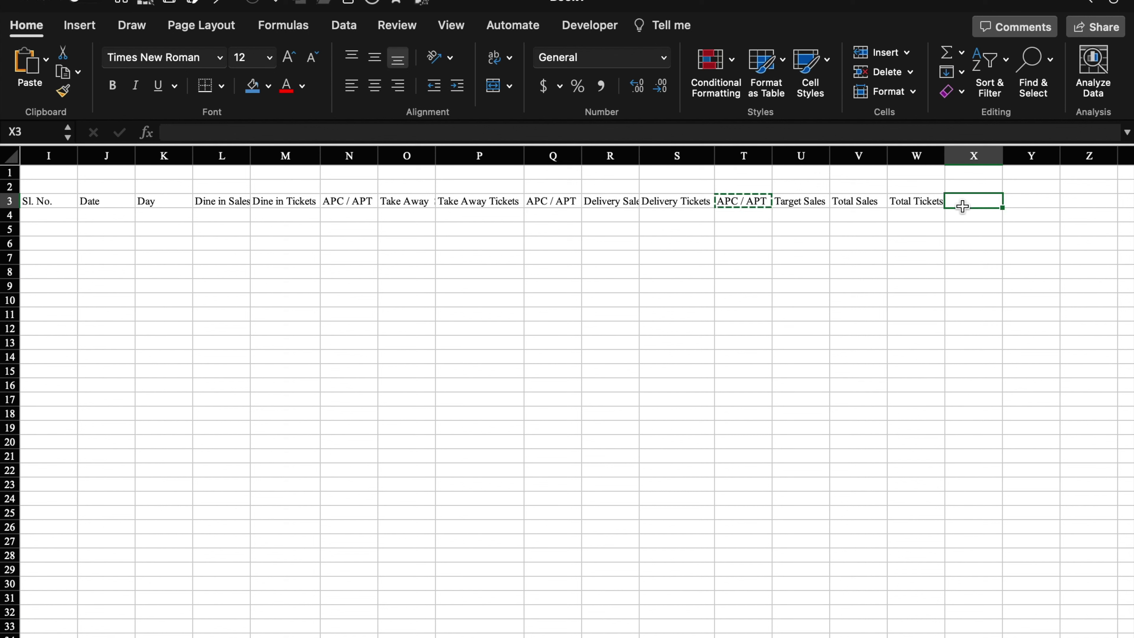
pyautogui.hotkey('ctrl', 'v')
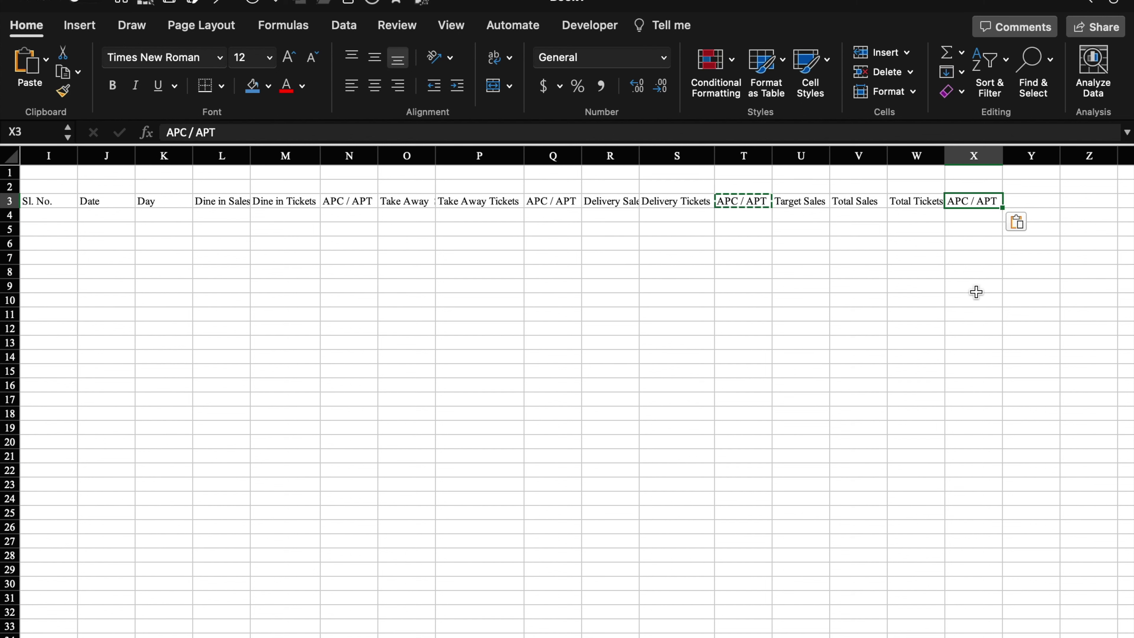
pyautogui.press('Right')
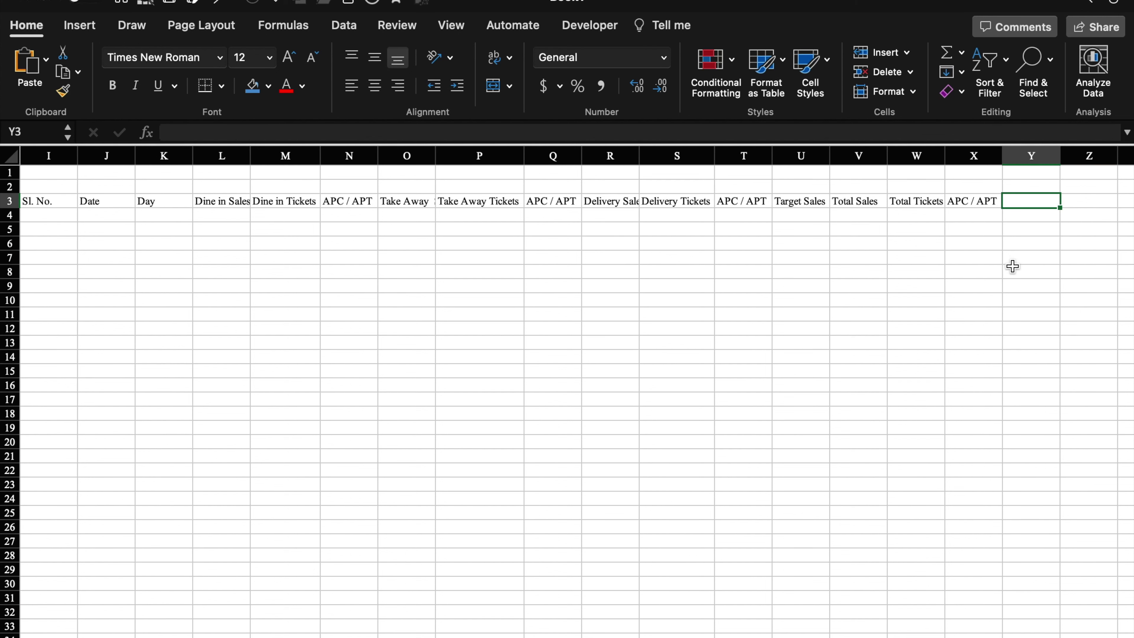
pyautogui.write('Target')
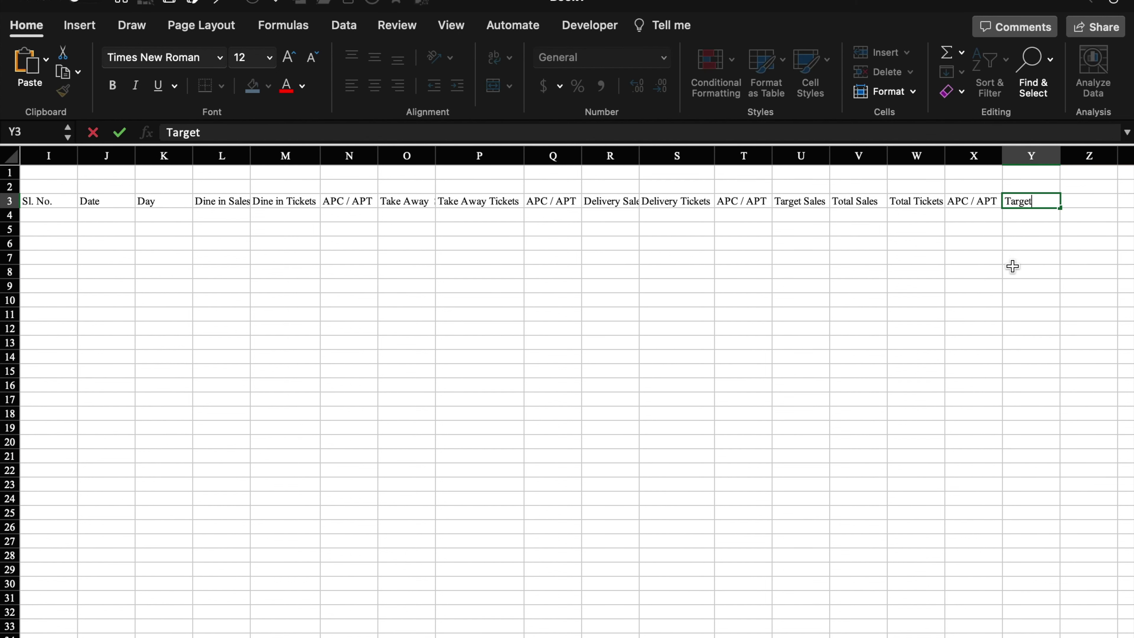
pyautogui.write(' Vs Aacheived')
pyautogui.press('Tab')
pyautogui.write('%')
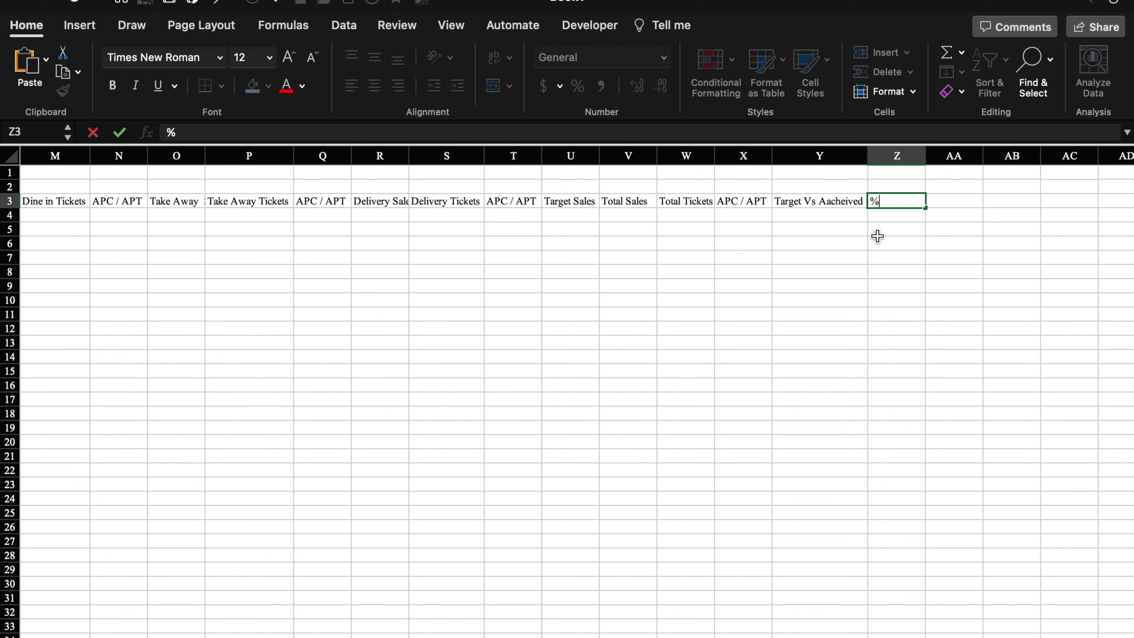
pyautogui.press('Return')
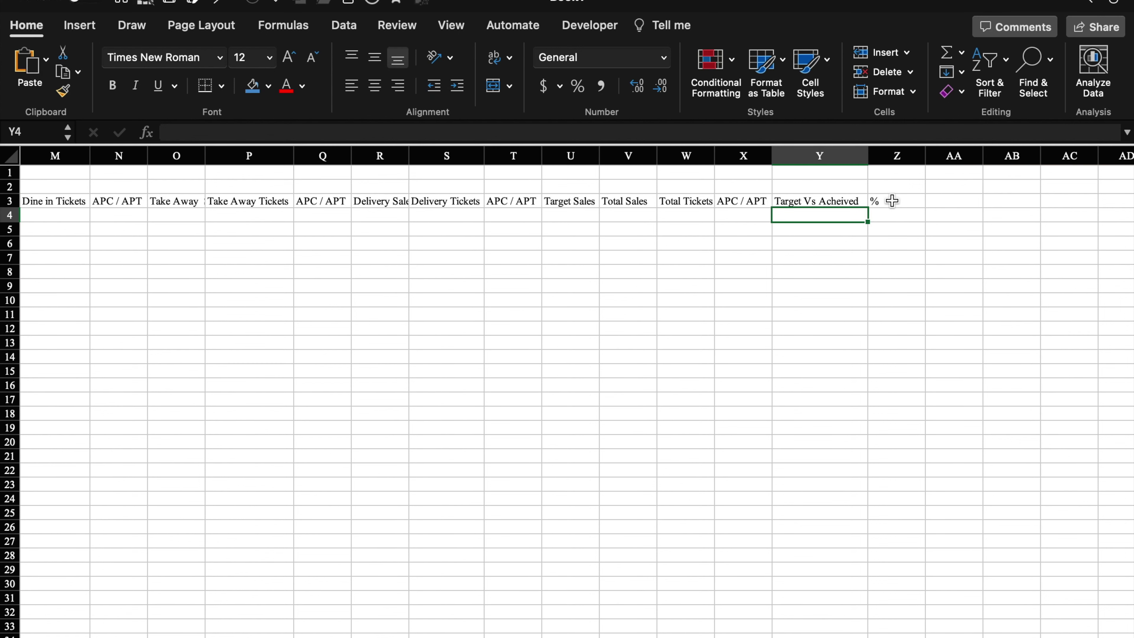
pyautogui.click(892, 201)
# Centre the headings across row 3.
pyautogui.click(7, 202)
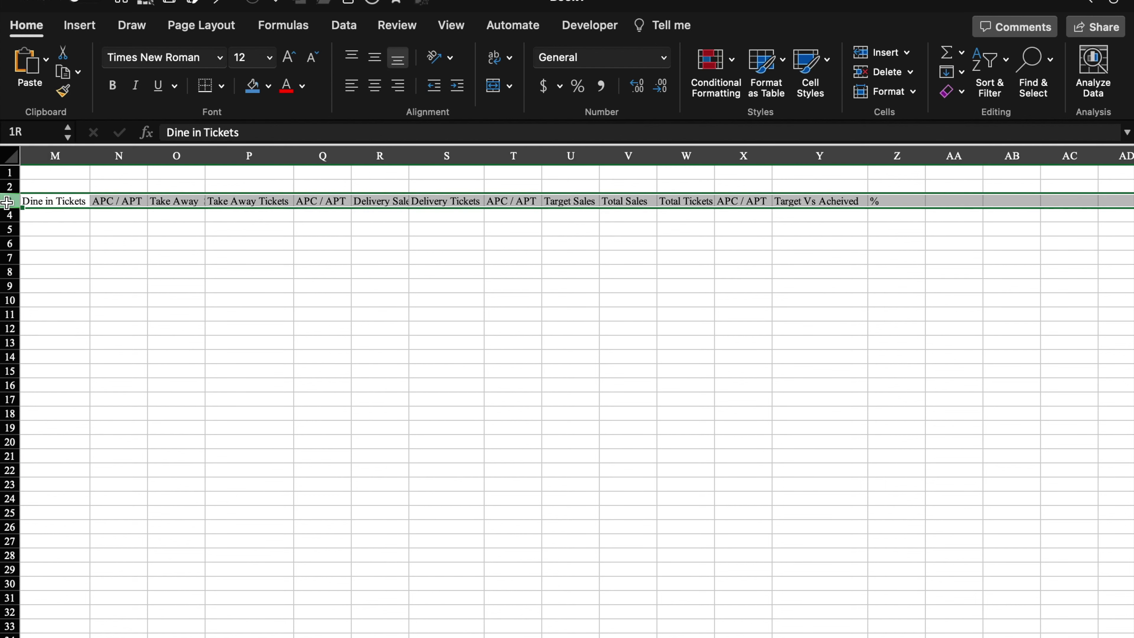
pyautogui.click(376, 92)
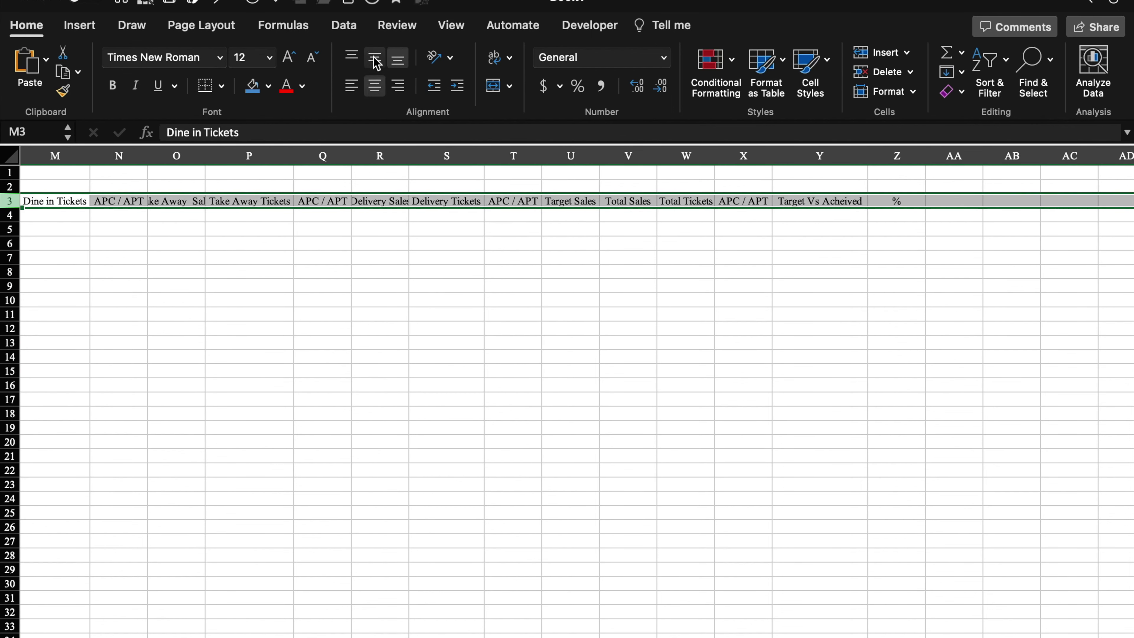
pyautogui.click(377, 300)
pyautogui.hscroll(-10, 379, 492)
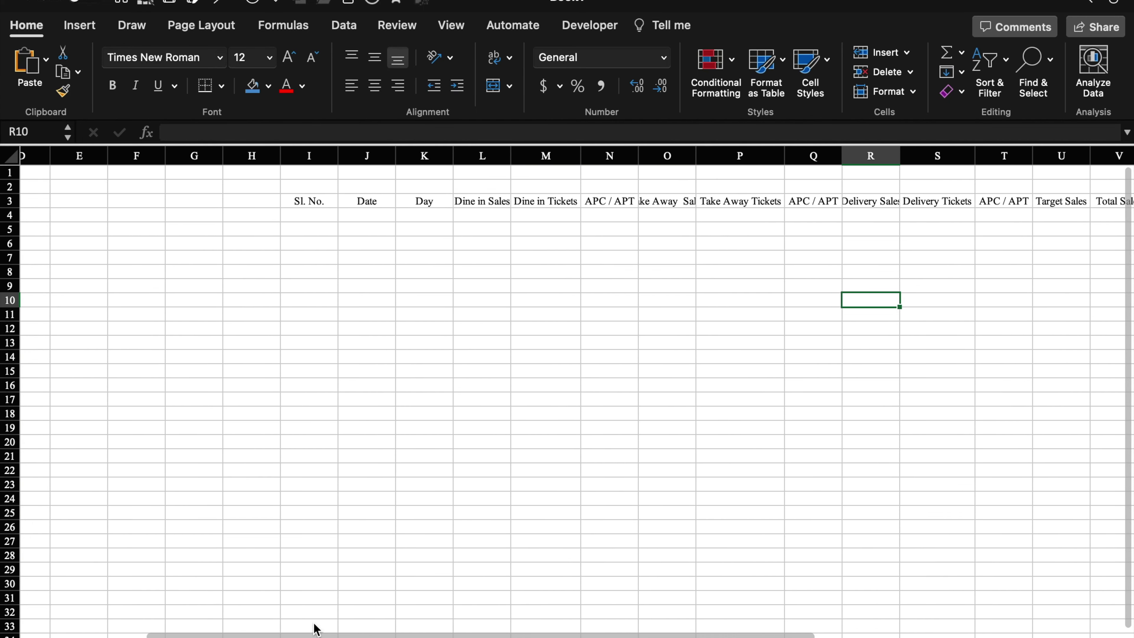
pyautogui.hscroll(-1, 320, 630)
# Enter 1 in I4 and fill it down column I as a counting series.
pyautogui.click(347, 216)
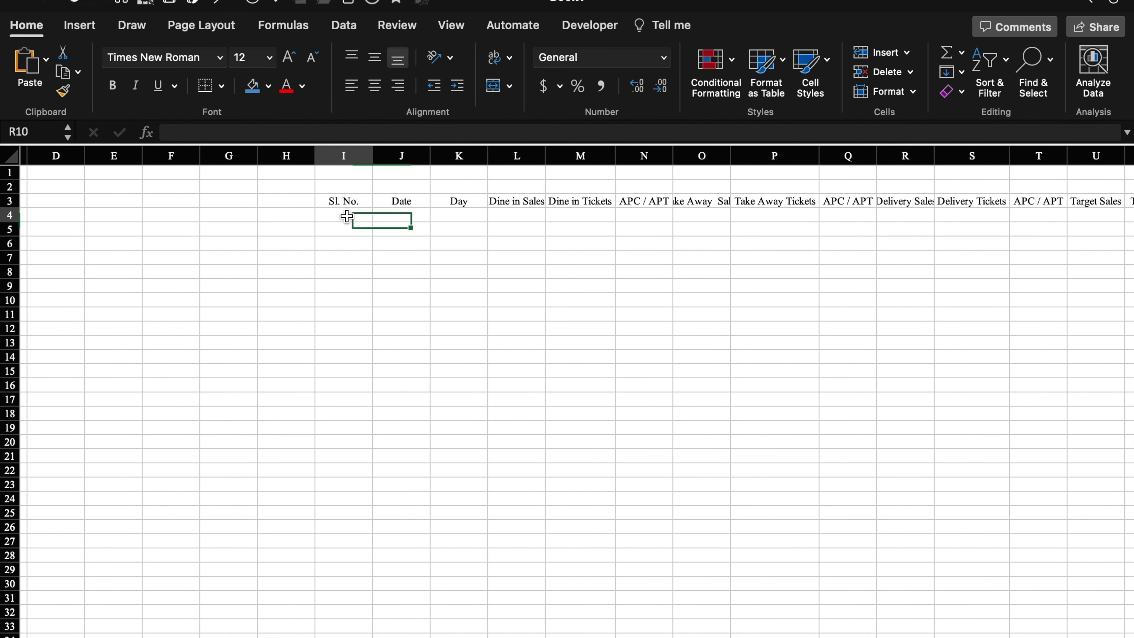
pyautogui.write('1')
pyautogui.click(402, 314)
pyautogui.click(357, 215)
pyautogui.moveTo(371, 222); pyautogui.dragTo(373, 619)
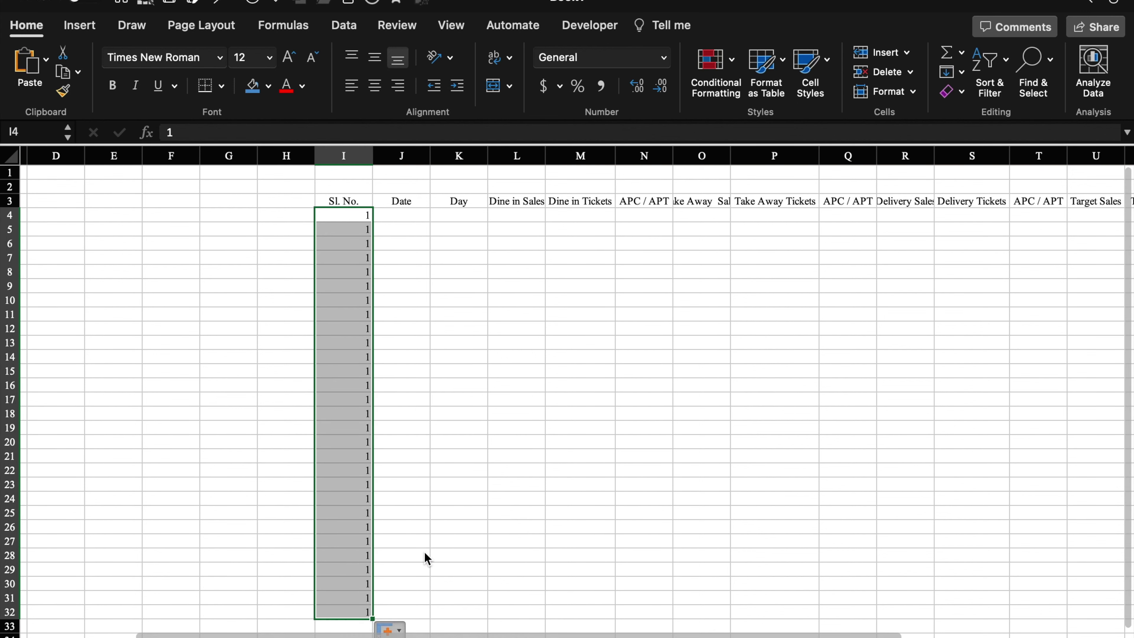
pyautogui.click(357, 608)
pyautogui.press('Down')
pyautogui.press('Down')
pyautogui.press('Down')
pyautogui.press('Down')
pyautogui.press('Down')
pyautogui.press('Down')
pyautogui.click(356, 527)
pyautogui.moveTo(372, 534); pyautogui.dragTo(375, 581)
# Centre the serial numbers in column I.
pyautogui.scroll(3, 353, 357)
pyautogui.click(347, 159)
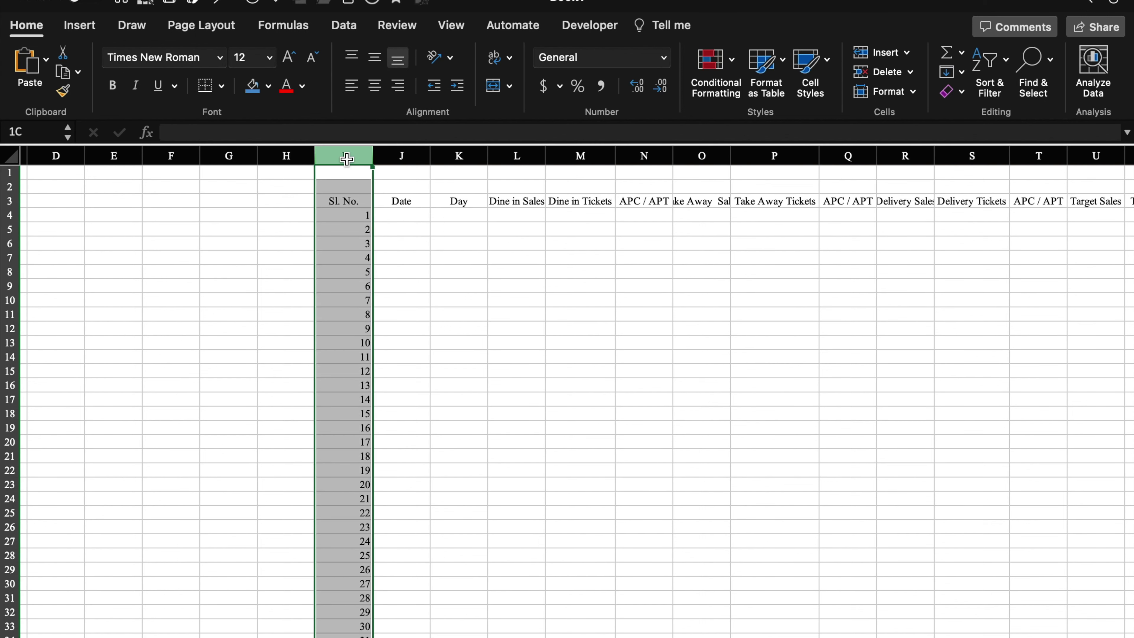
pyautogui.click(374, 85)
pyautogui.click(413, 215)
pyautogui.write('1/1/')
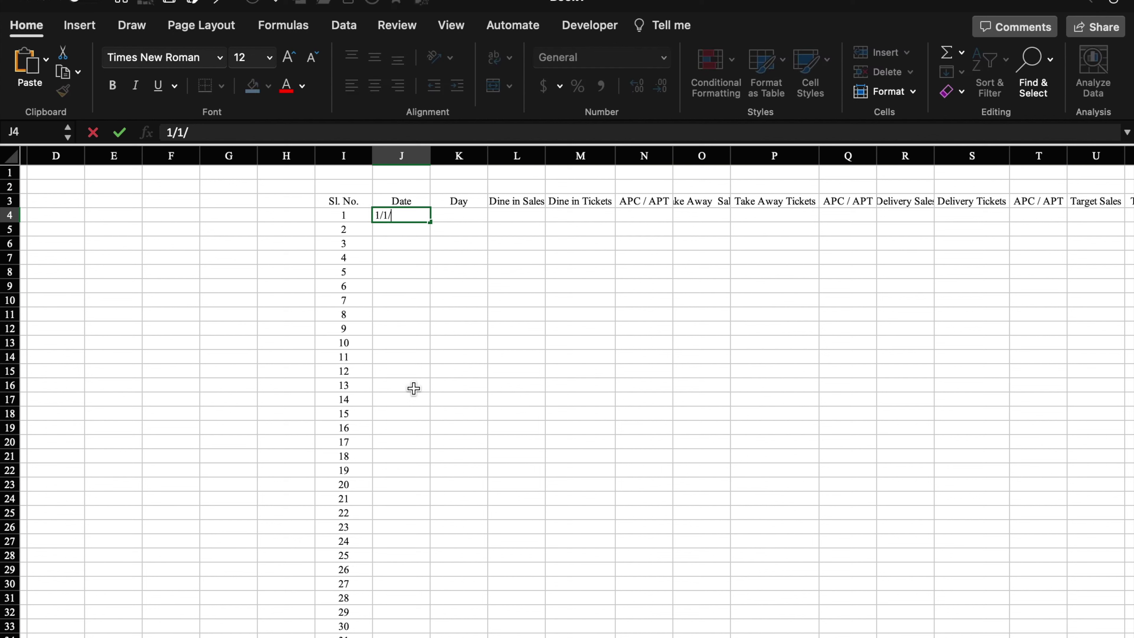
# Enter 1/1/23 in J4 and format it with the 14-Mar date style, showing 1-Jan.
pyautogui.write('23')
pyautogui.click(402, 155)
pyautogui.click(352, 84)
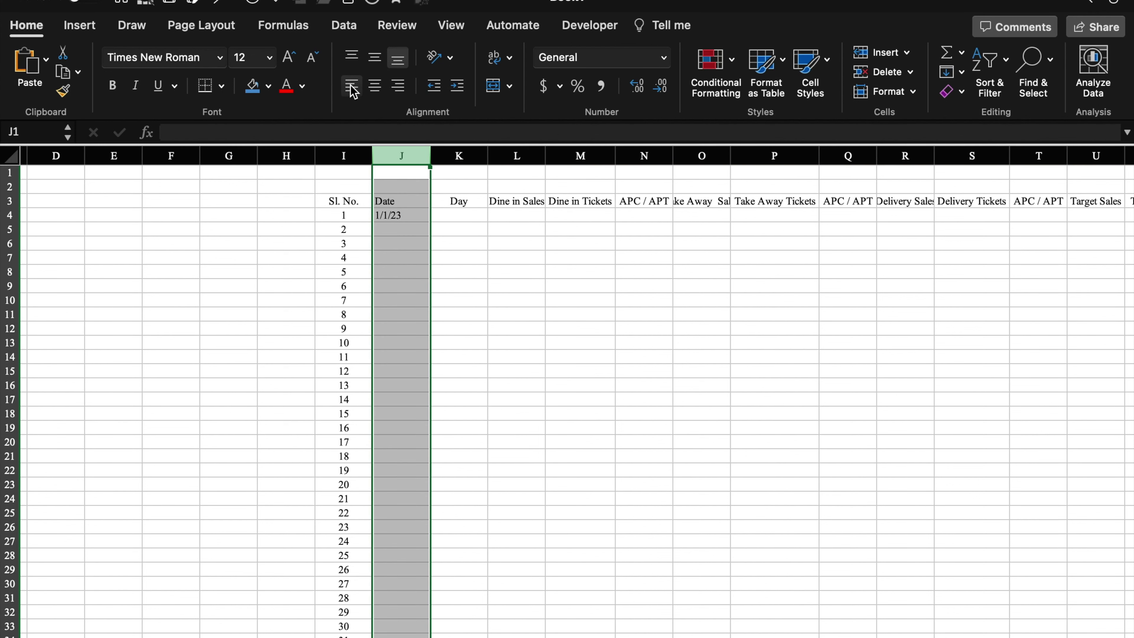
pyautogui.click(407, 197)
pyautogui.press('super+e')
pyautogui.click(408, 216)
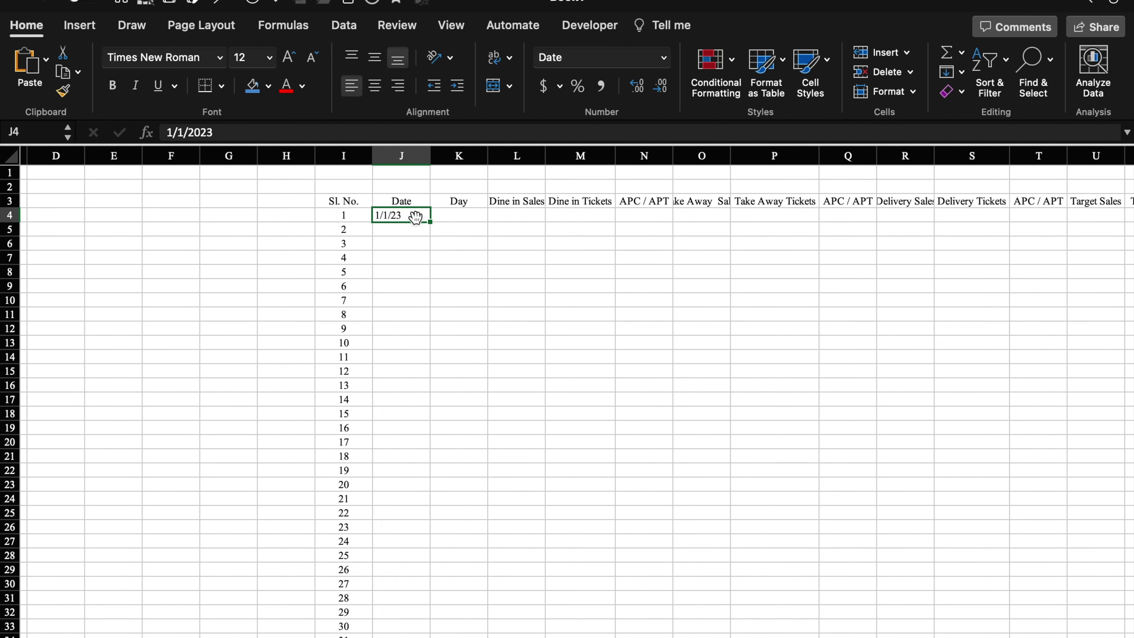
pyautogui.rightClick(416, 217)
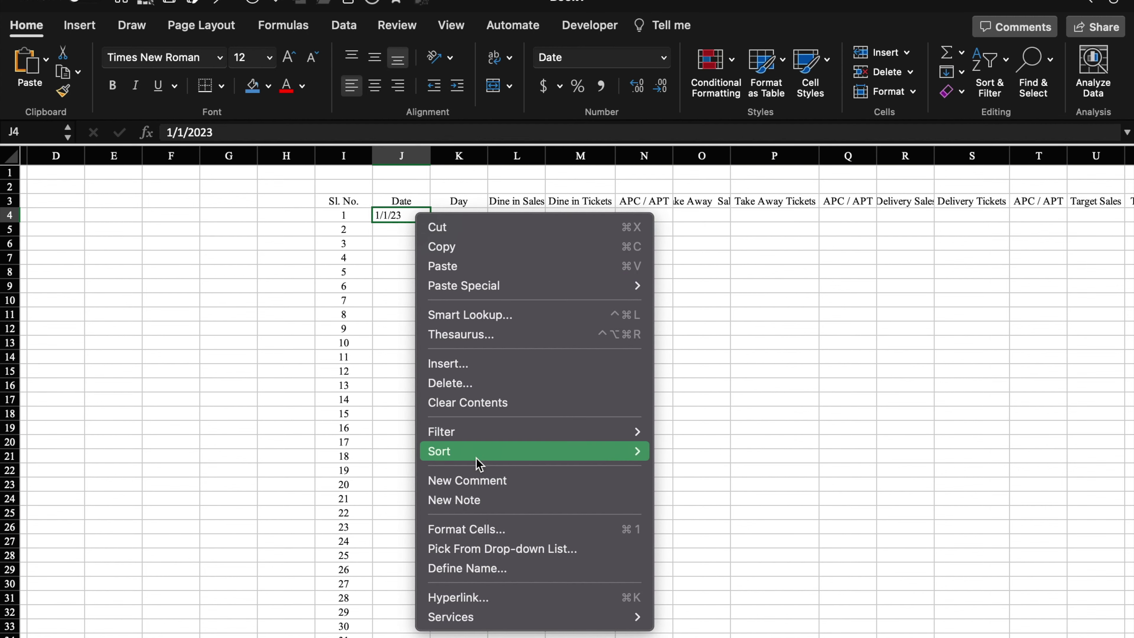
pyautogui.click(473, 529)
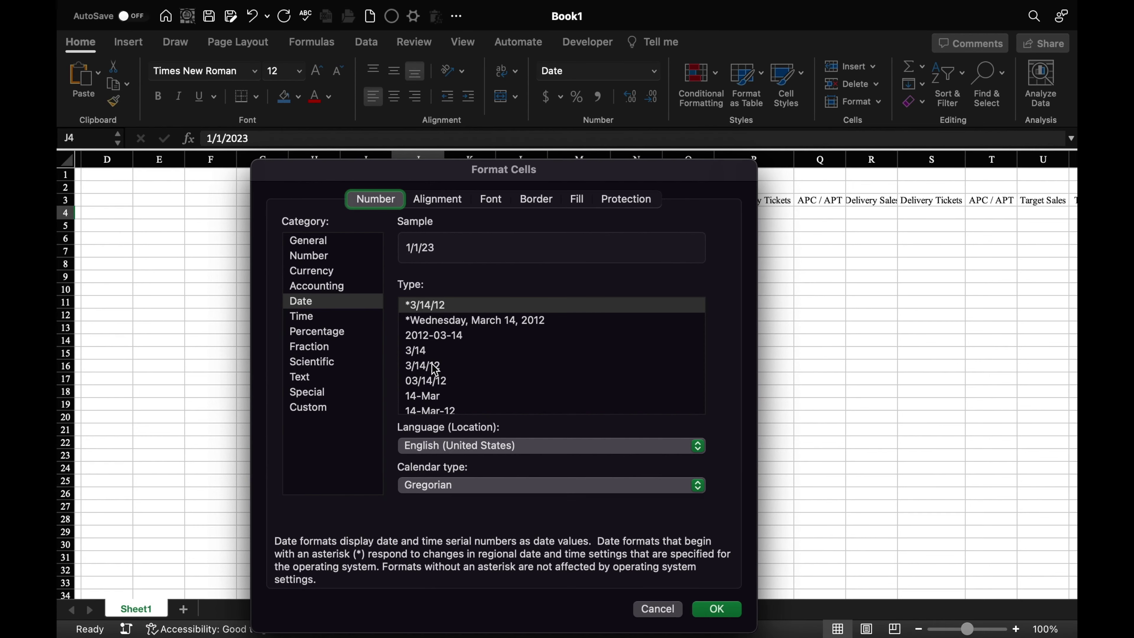
pyautogui.click(432, 397)
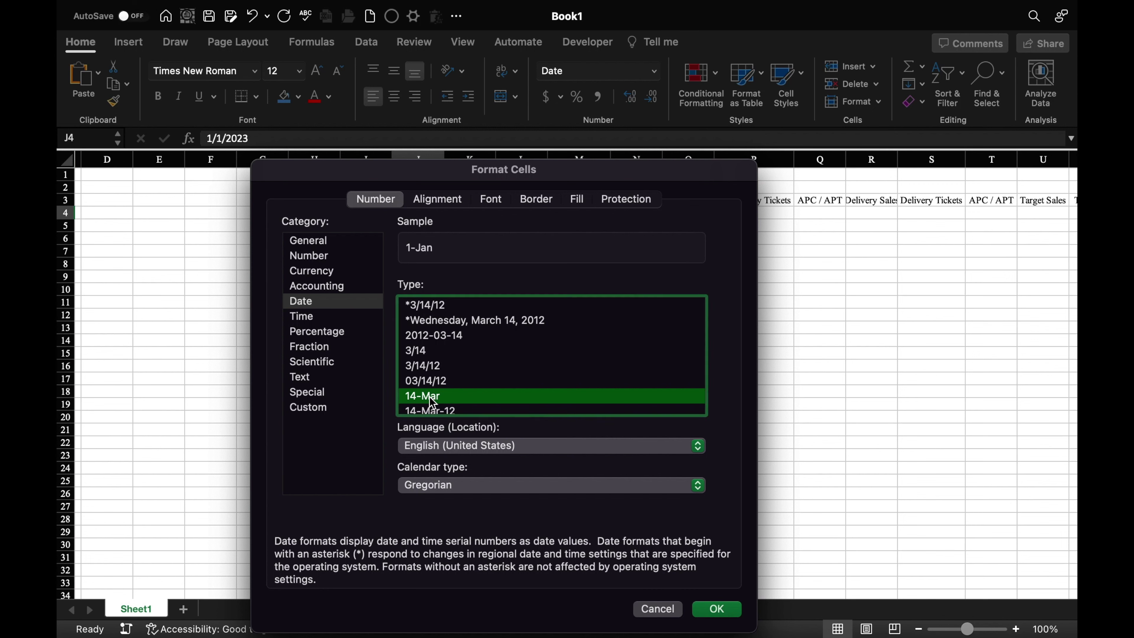
pyautogui.click(717, 608)
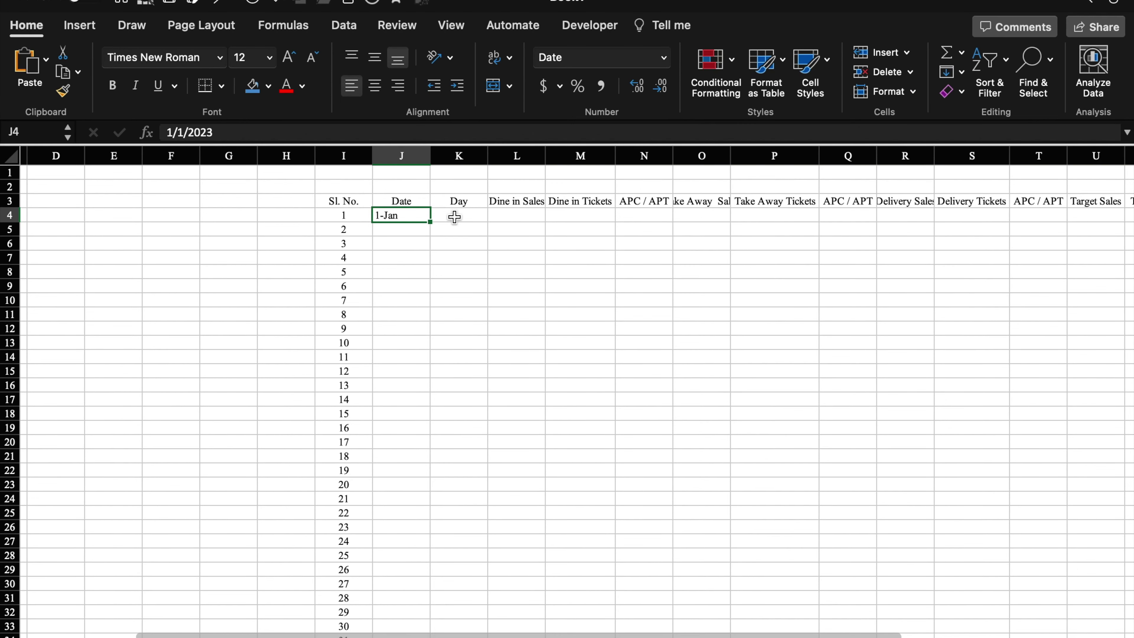
# In K4, enter =TEXT(J4,"DDD") so the Day column shows Sun.
pyautogui.click(454, 217)
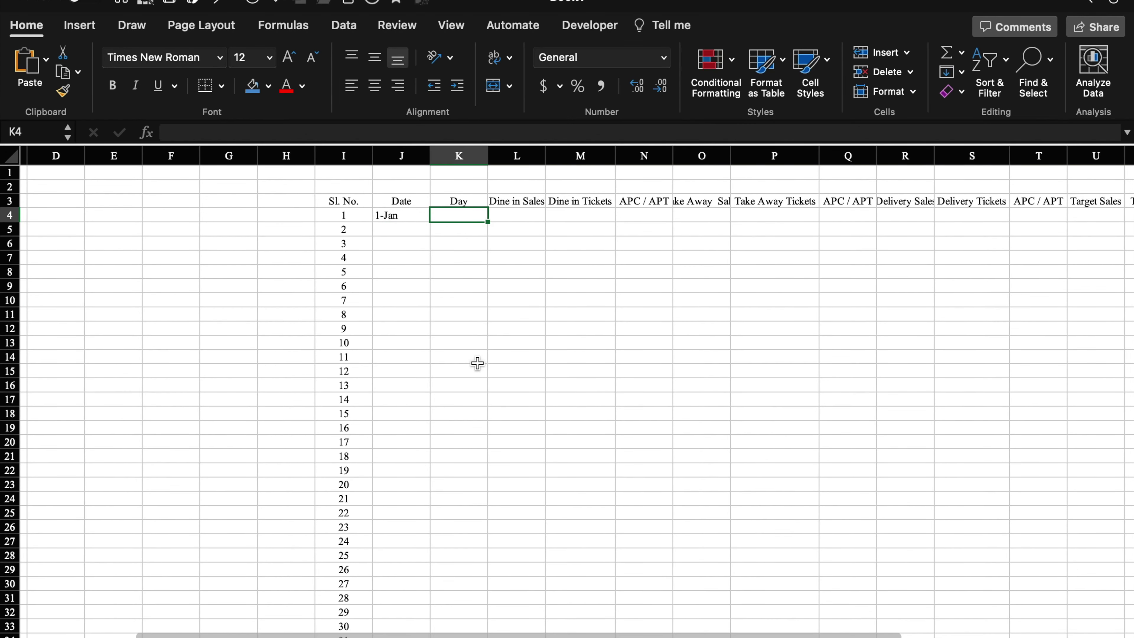
pyautogui.write('=')
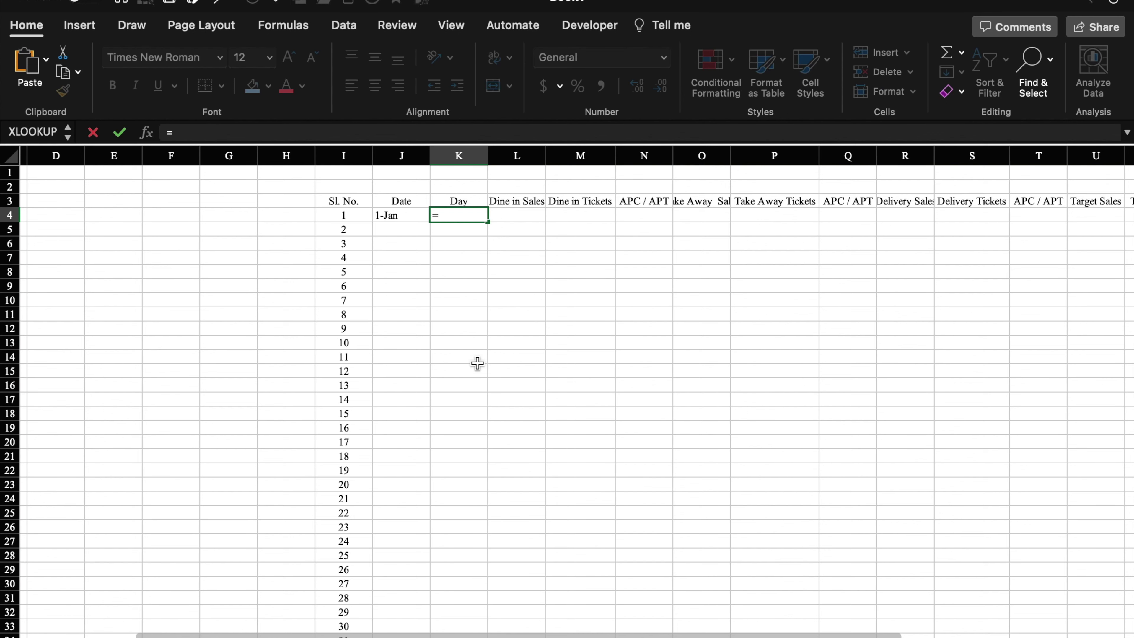
pyautogui.write('Text')
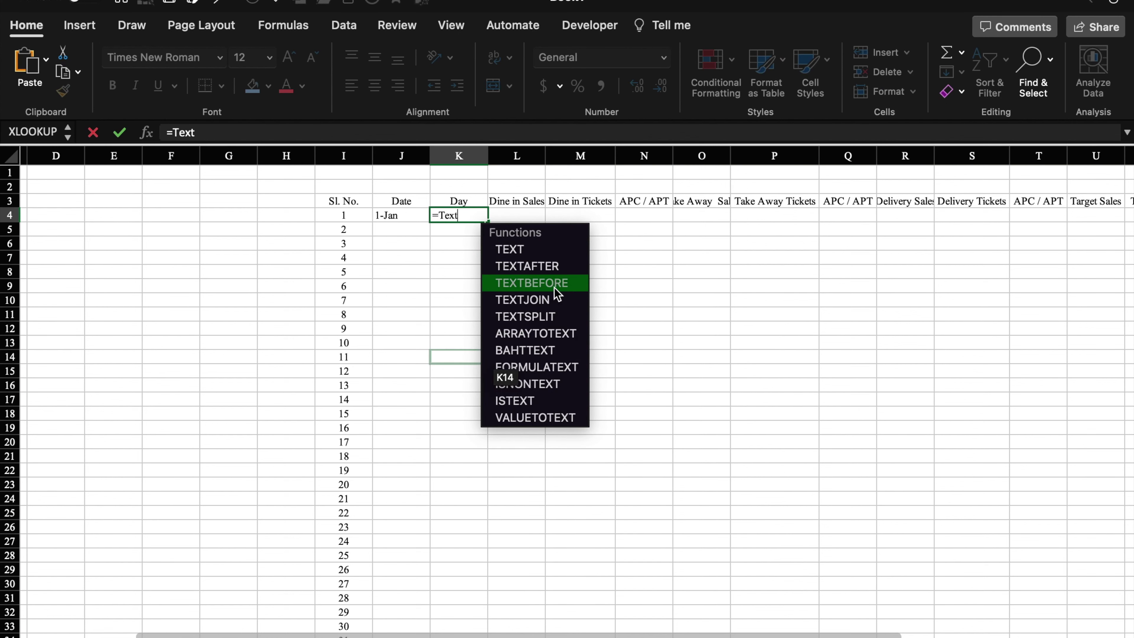
pyautogui.write('(')
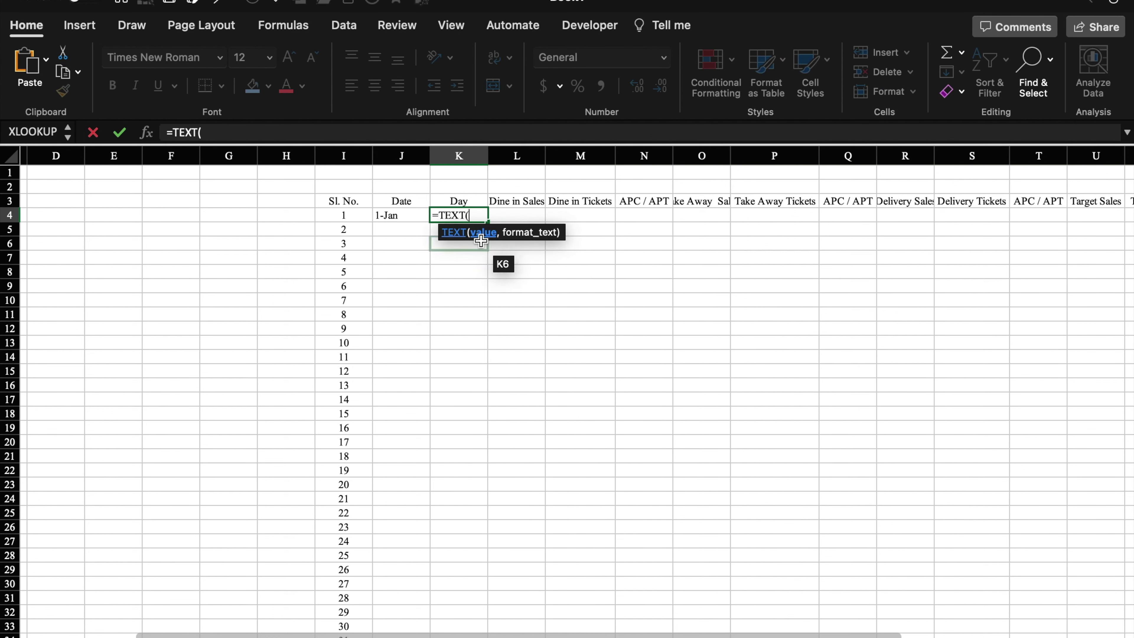
pyautogui.click(403, 217)
pyautogui.write(',"DDD')
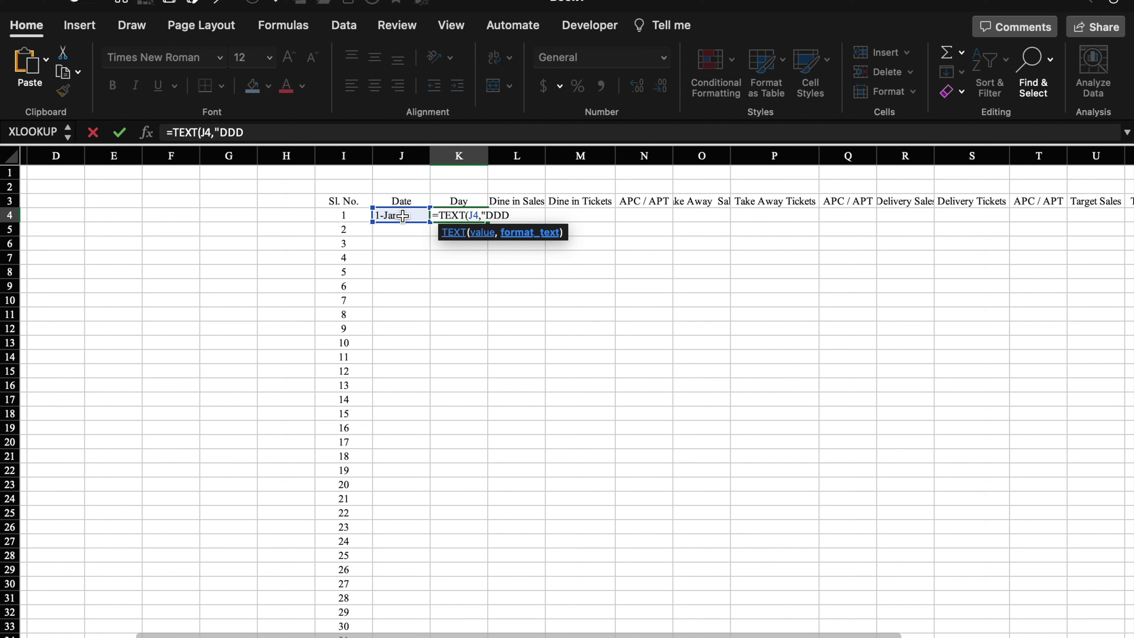
pyautogui.write(')')
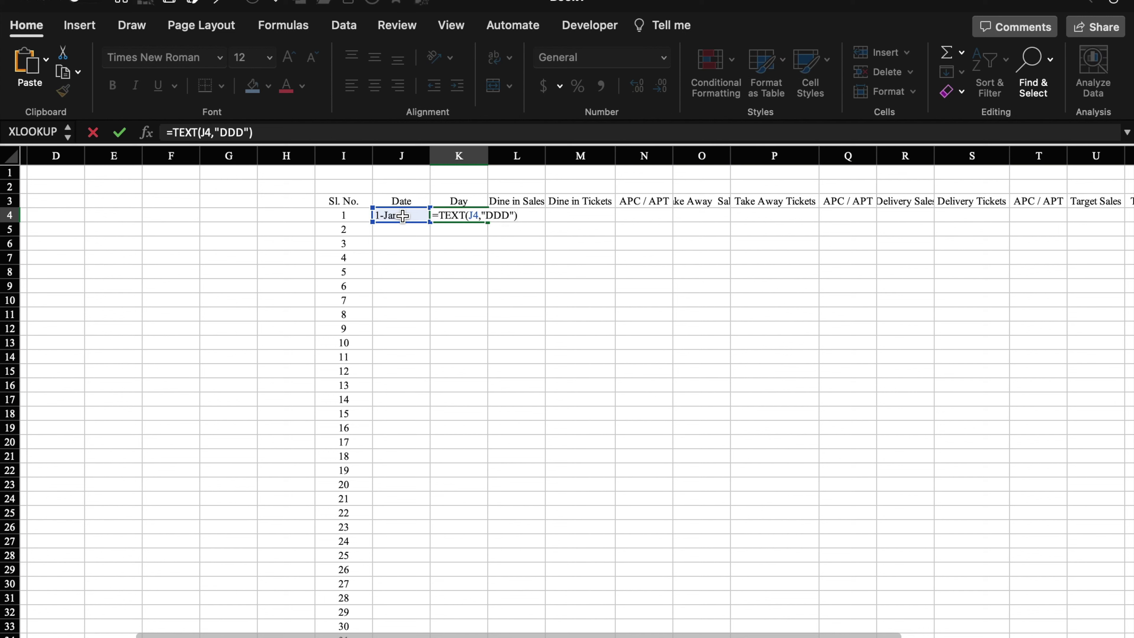
pyautogui.press('Return')
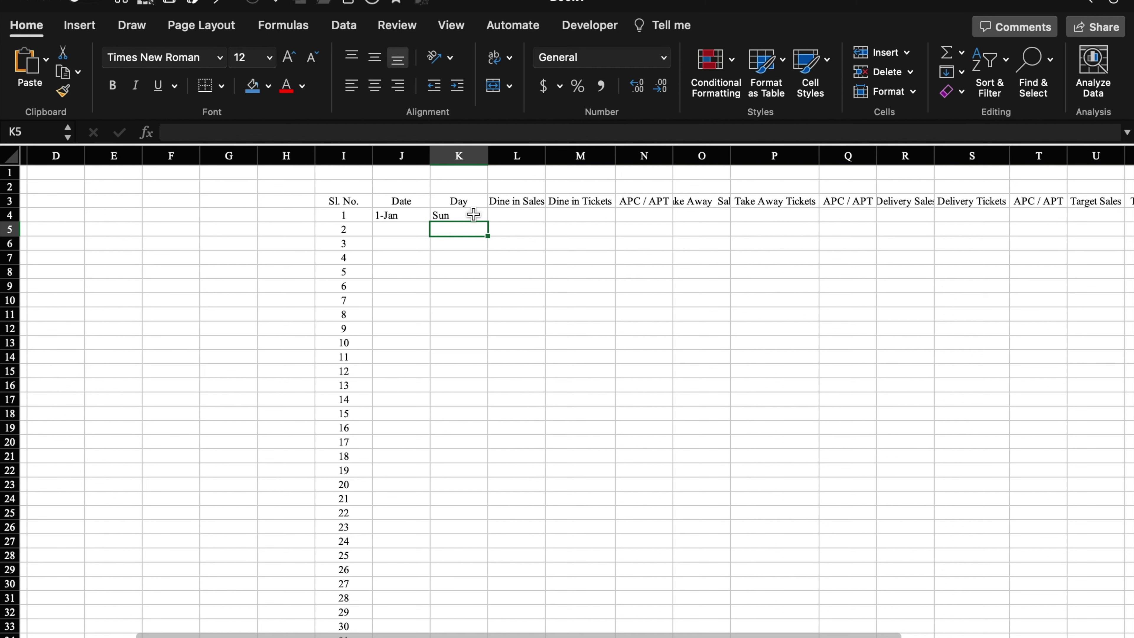
pyautogui.click(474, 214)
pyautogui.scroll(-3, 473, 214)
# Apply All Borders to the table range I3:Z34.
pyautogui.moveTo(277, 183)
pyautogui.mouseDown()
pyautogui.moveTo(767, 412)
pyautogui.moveTo(1038, 485)
pyautogui.mouseUp()
pyautogui.click(222, 86)
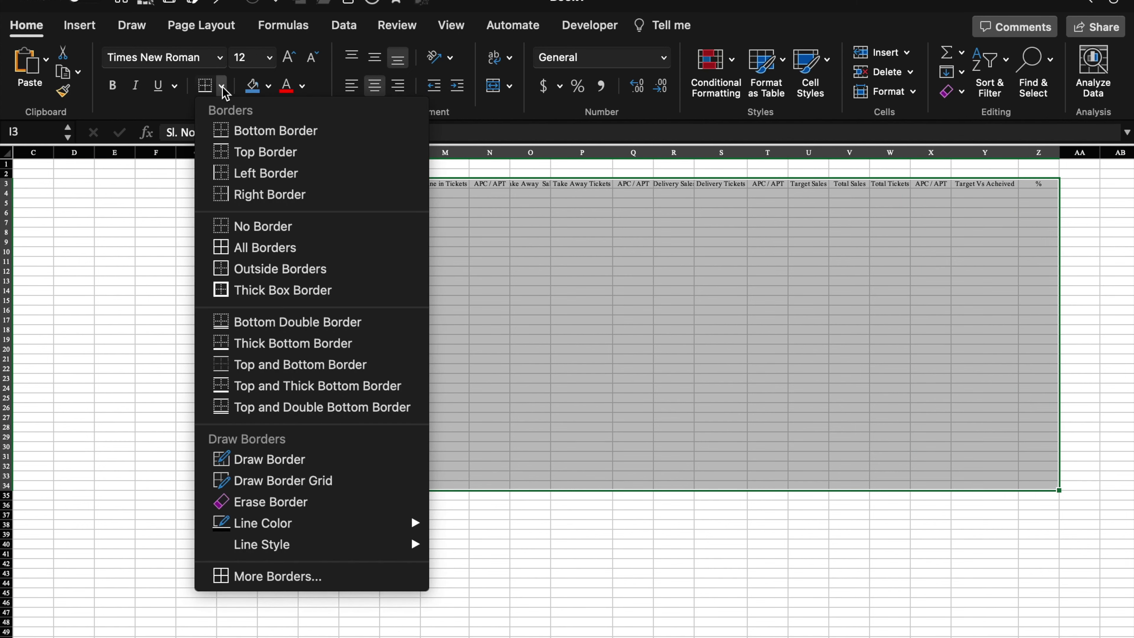
pyautogui.click(250, 248)
pyautogui.hscroll(-2, 652, 634)
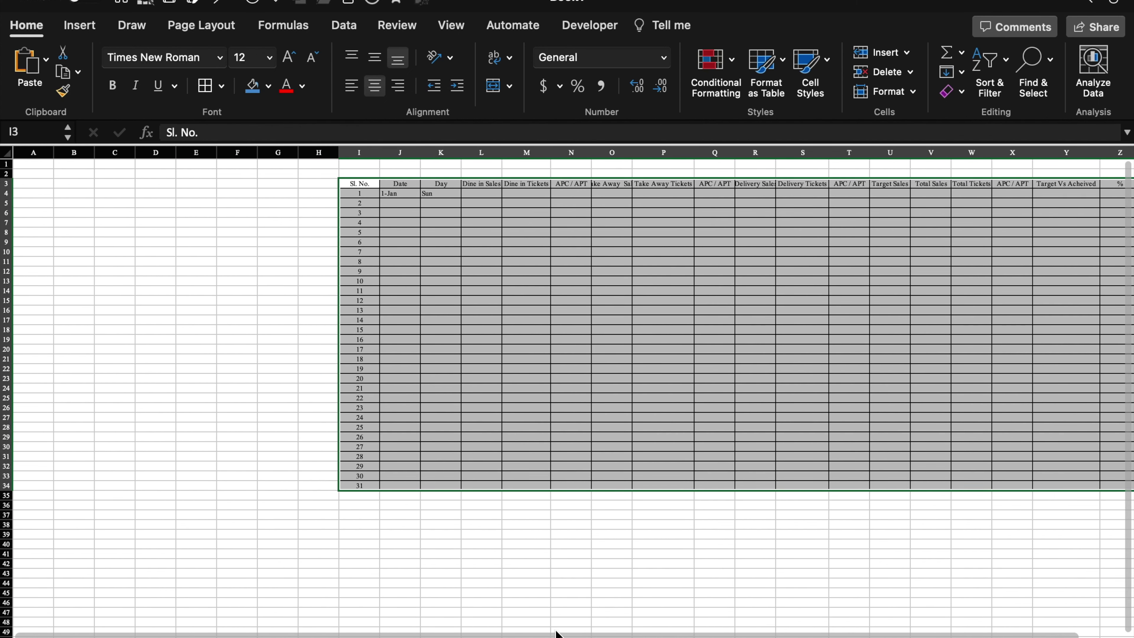
pyautogui.click(498, 360)
pyautogui.scroll(3, 499, 360)
# Make header row 3 taller and vertically centre its headings.
pyautogui.moveTo(6, 201); pyautogui.dragTo(6, 214)
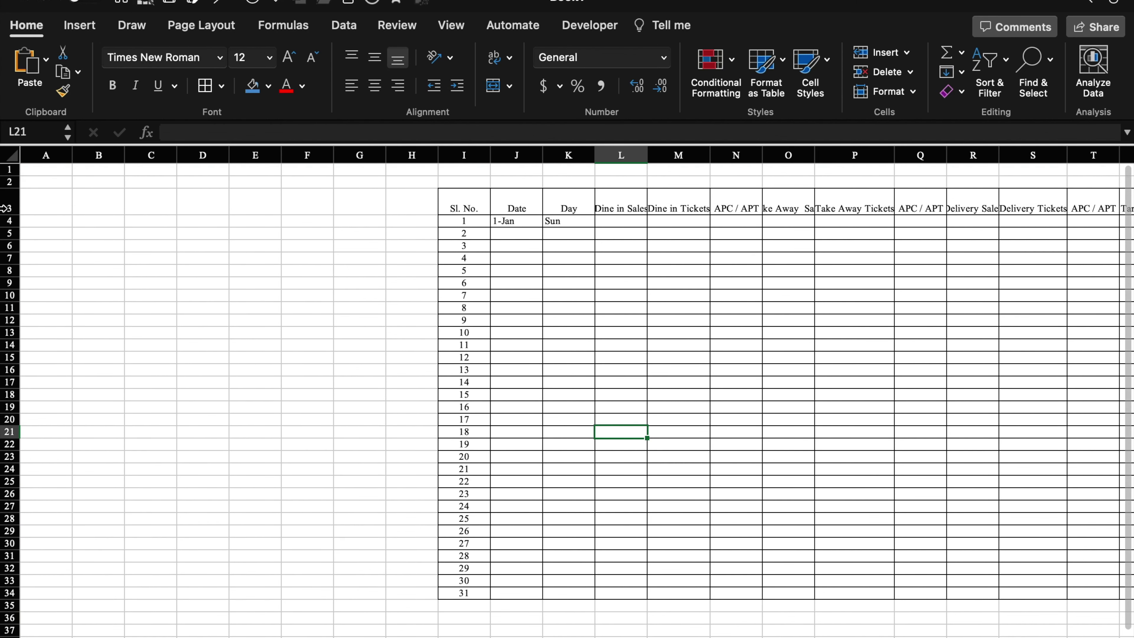
pyautogui.click(9, 201)
pyautogui.click(375, 85)
pyautogui.click(379, 58)
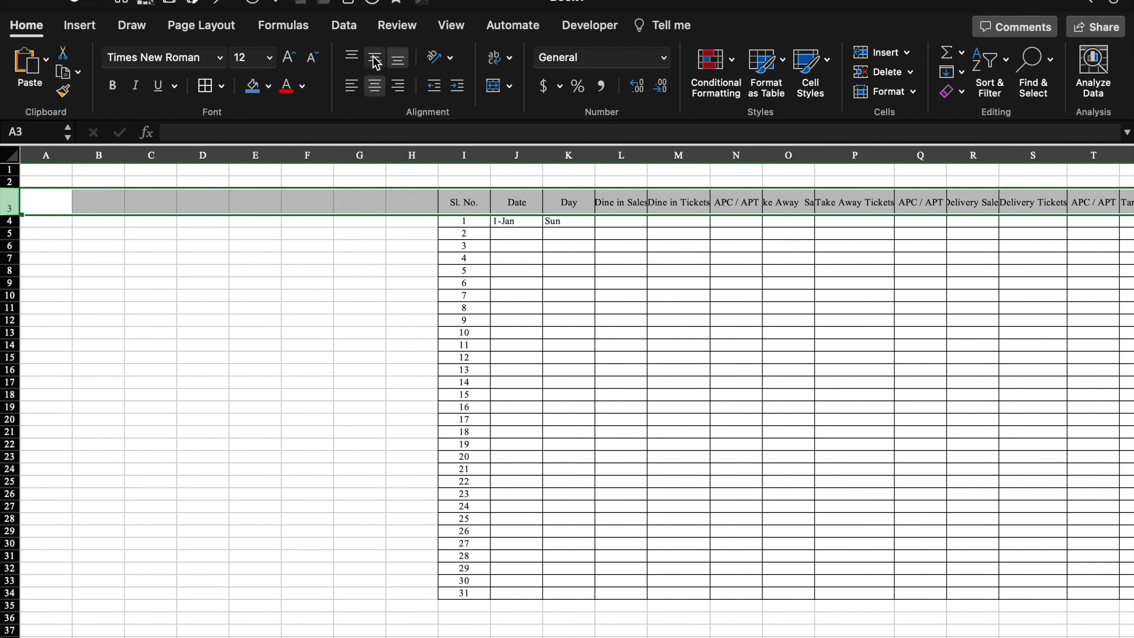
# Widen columns J through Z so every heading fits.
pyautogui.moveTo(517, 155); pyautogui.dragTo(1100, 176)
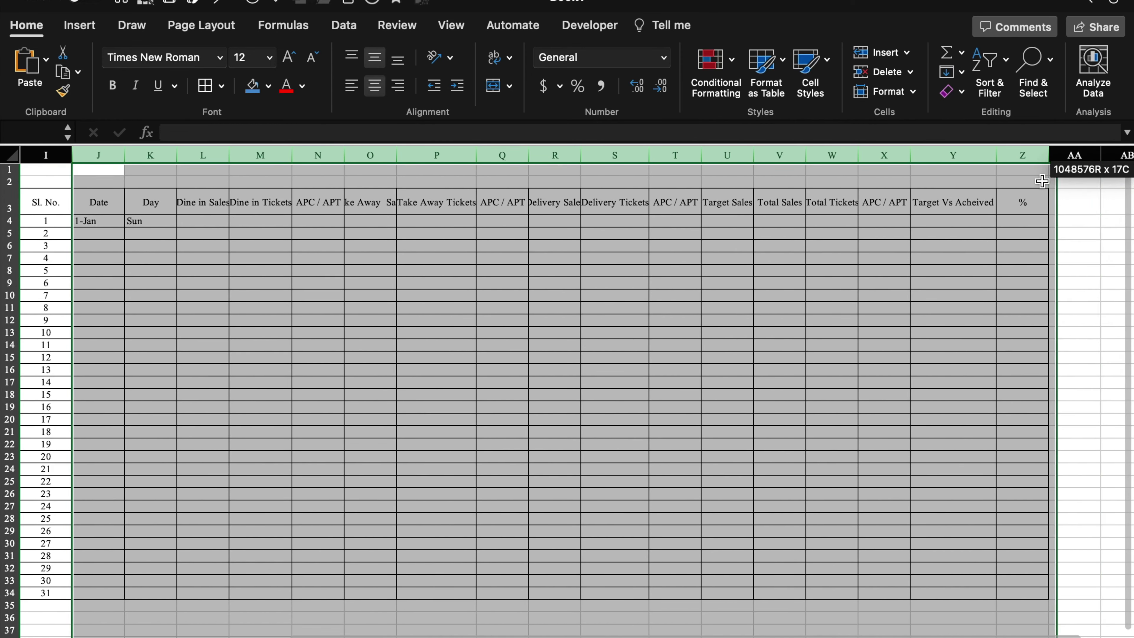
pyautogui.moveTo(1099, 175); pyautogui.dragTo(99, 170)
pyautogui.moveTo(463, 203); pyautogui.dragTo(1104, 205)
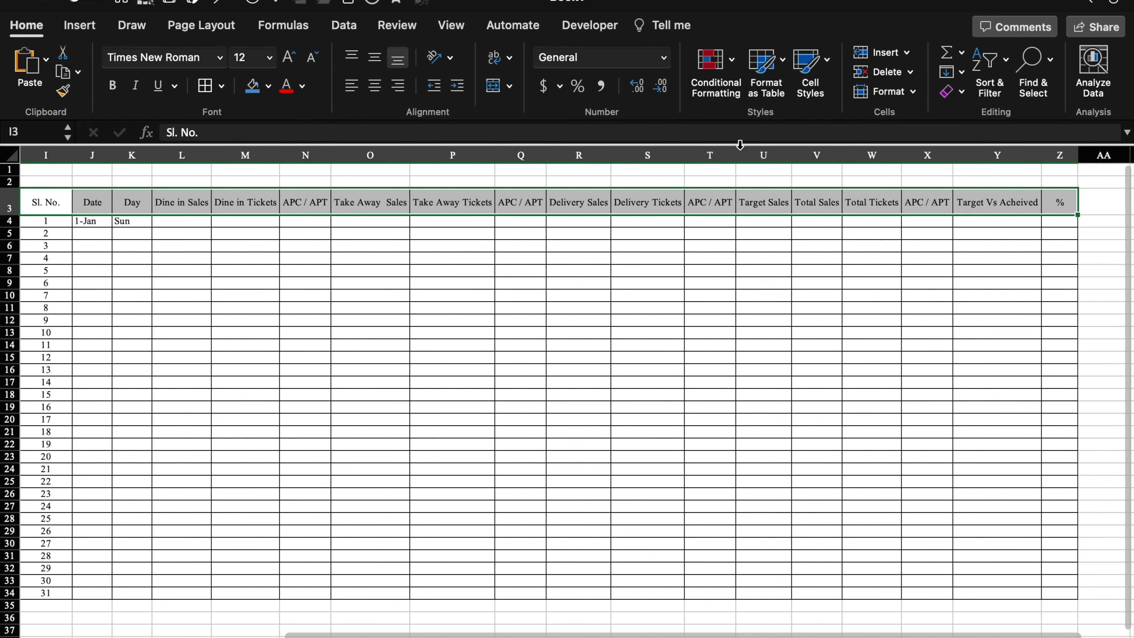
# Give the header row a blue fill with white text.
pyautogui.click(269, 85)
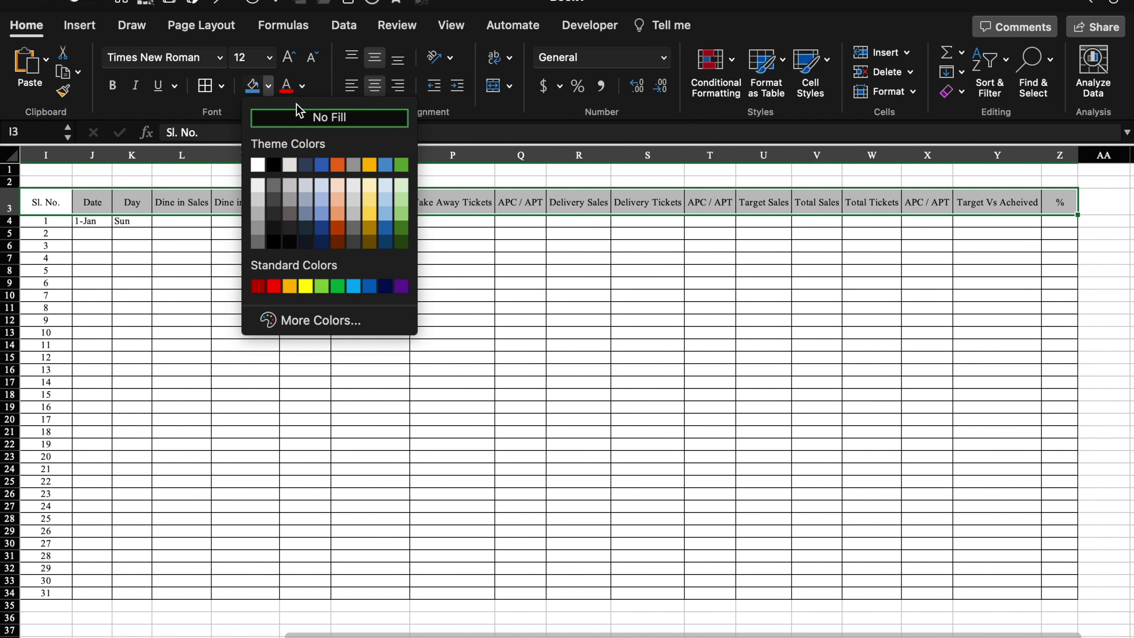
pyautogui.click(321, 165)
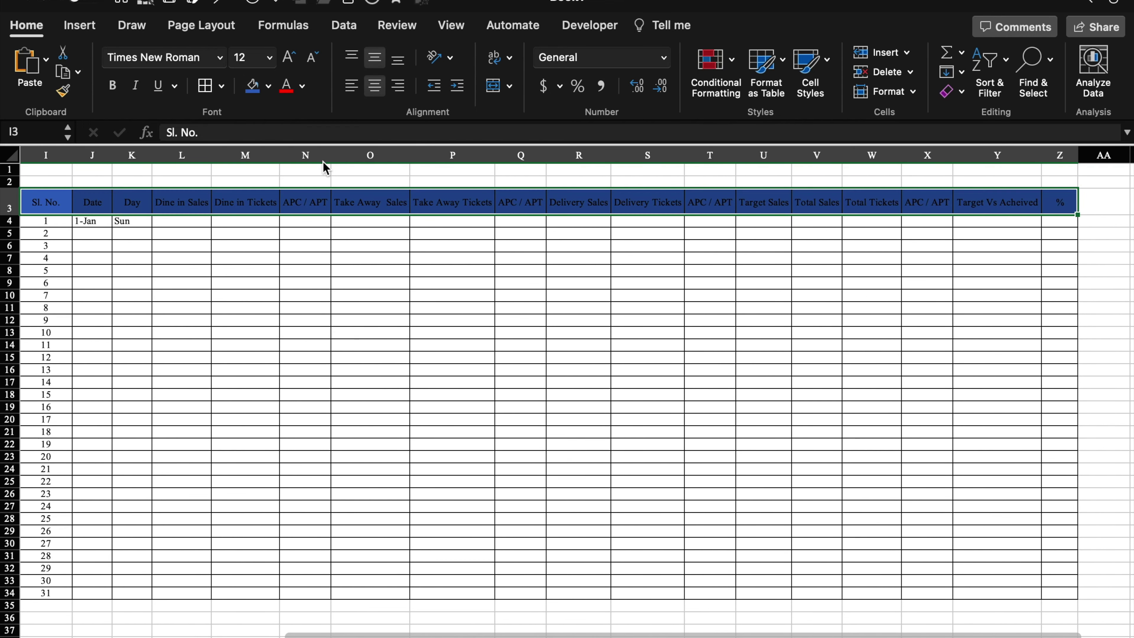
pyautogui.click(303, 85)
pyautogui.click(291, 165)
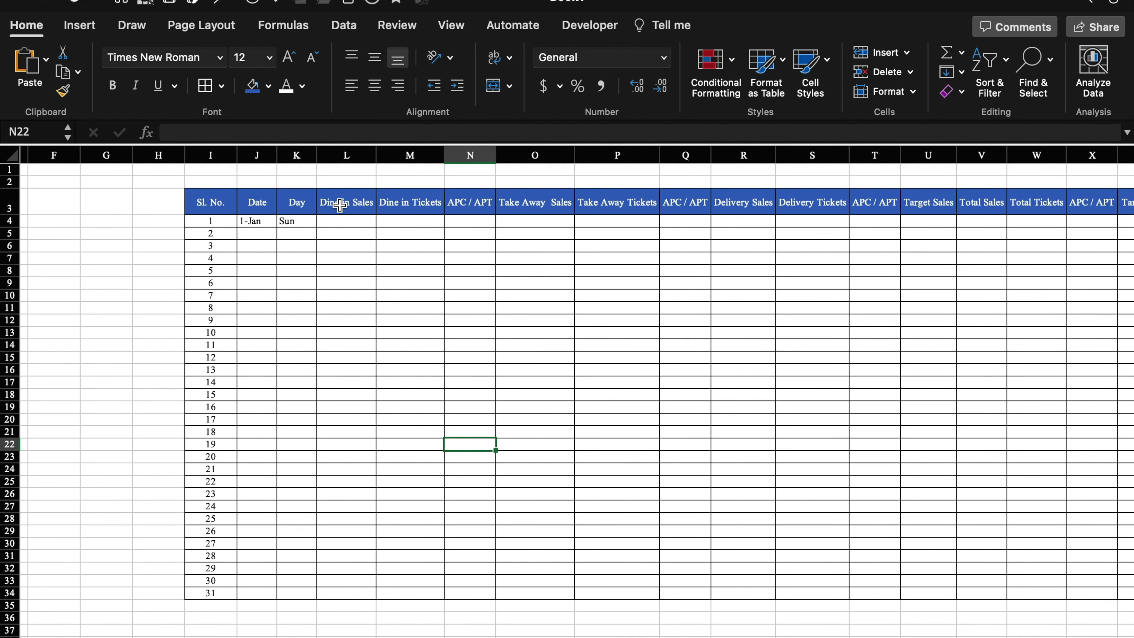
# Fill Dine in headers orange, Take Away green, Delivery yellow, then widen column B.
pyautogui.moveTo(340, 205); pyautogui.dragTo(454, 203)
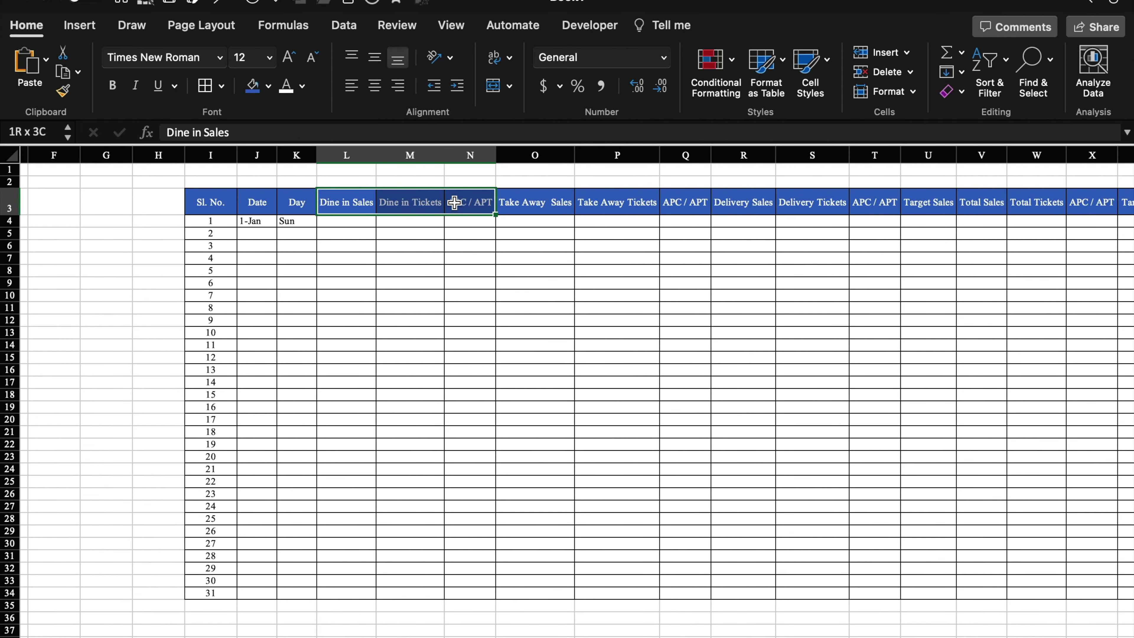
pyautogui.click(269, 86)
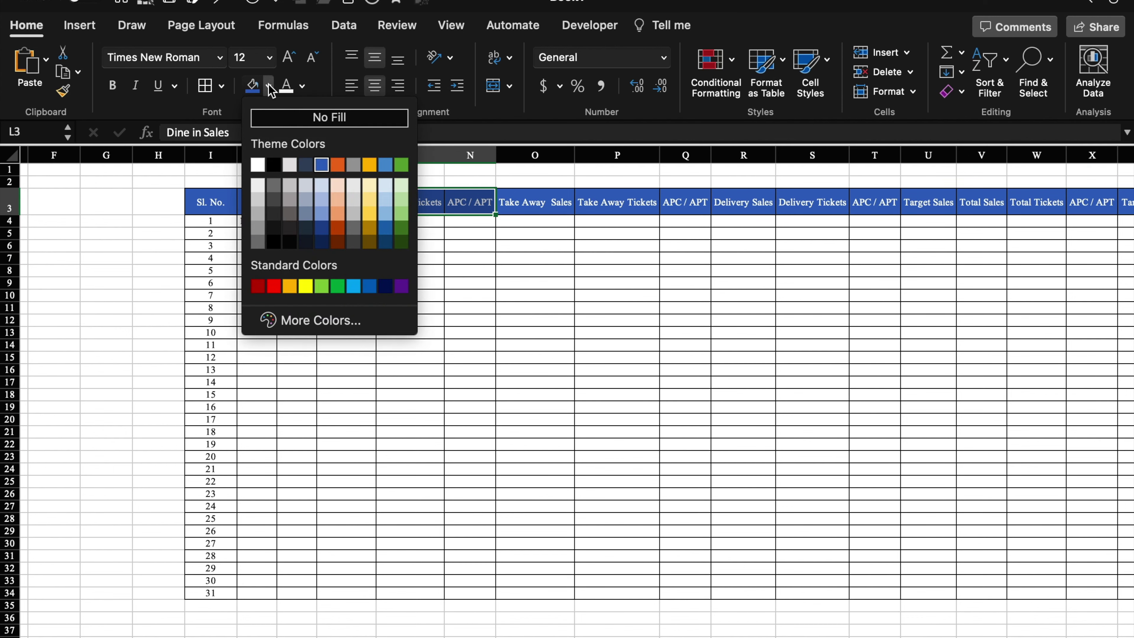
pyautogui.click(337, 164)
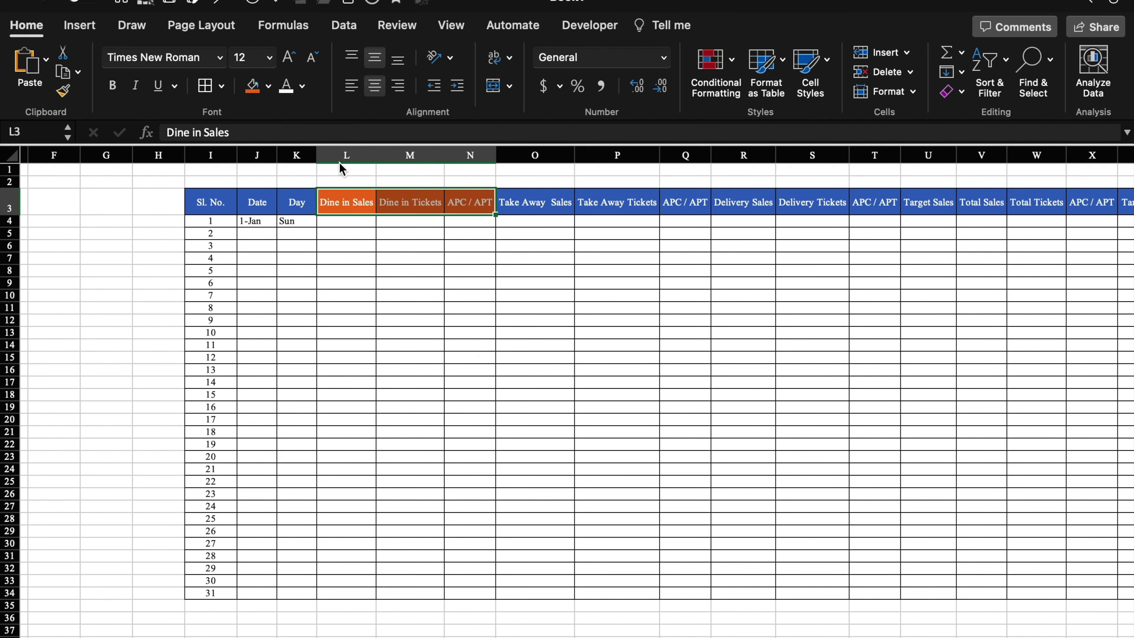
pyautogui.moveTo(522, 203); pyautogui.dragTo(668, 202)
pyautogui.click(269, 86)
pyautogui.click(401, 228)
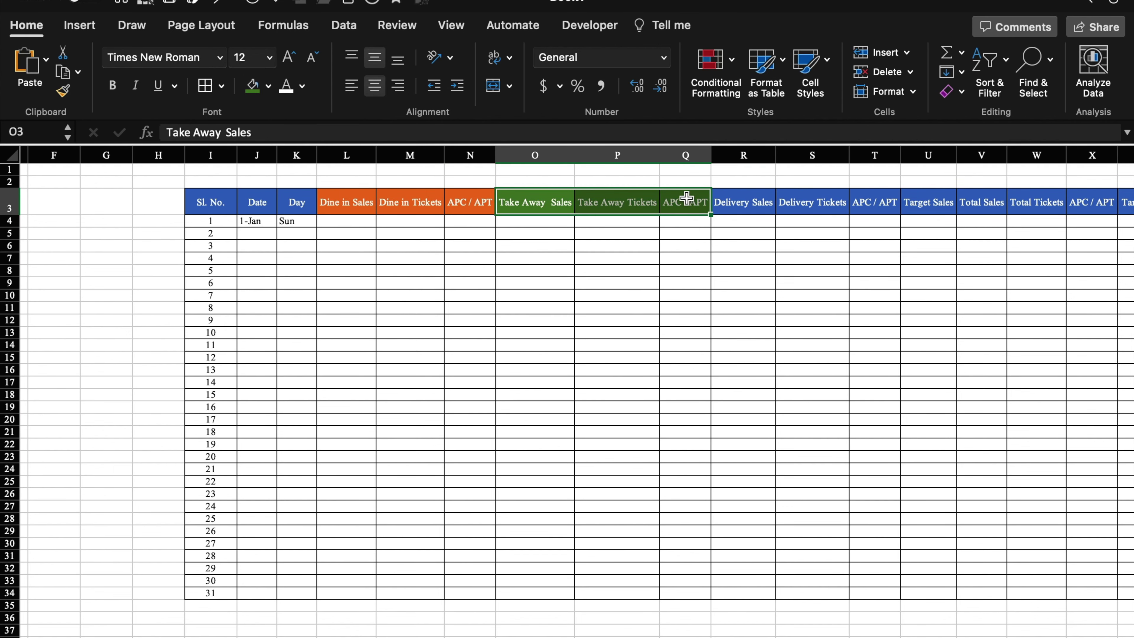
pyautogui.moveTo(744, 203); pyautogui.dragTo(875, 202)
pyautogui.click(270, 86)
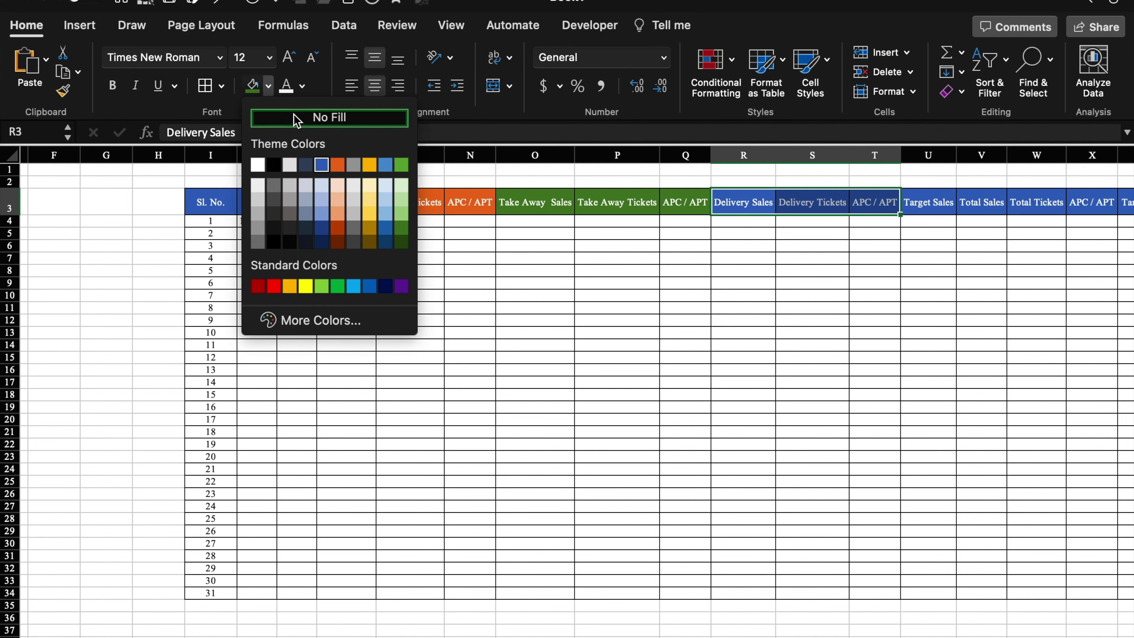
pyautogui.click(369, 215)
pyautogui.click(302, 87)
pyautogui.click(549, 295)
pyautogui.moveTo(538, 635); pyautogui.dragTo(339, 635)
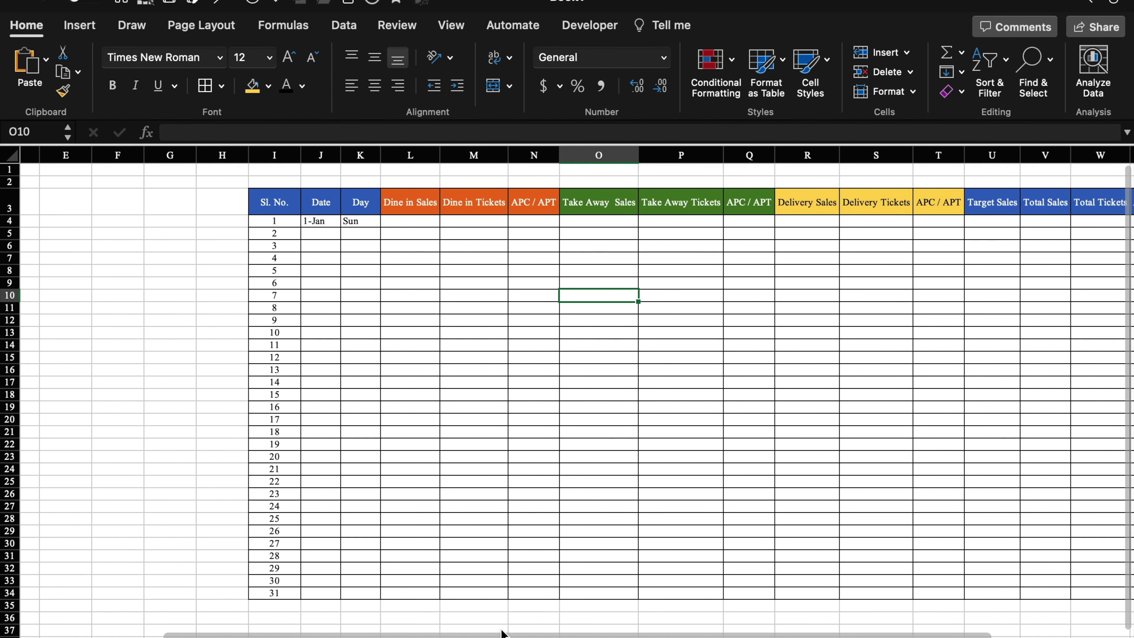
pyautogui.moveTo(124, 153); pyautogui.dragTo(228, 172)
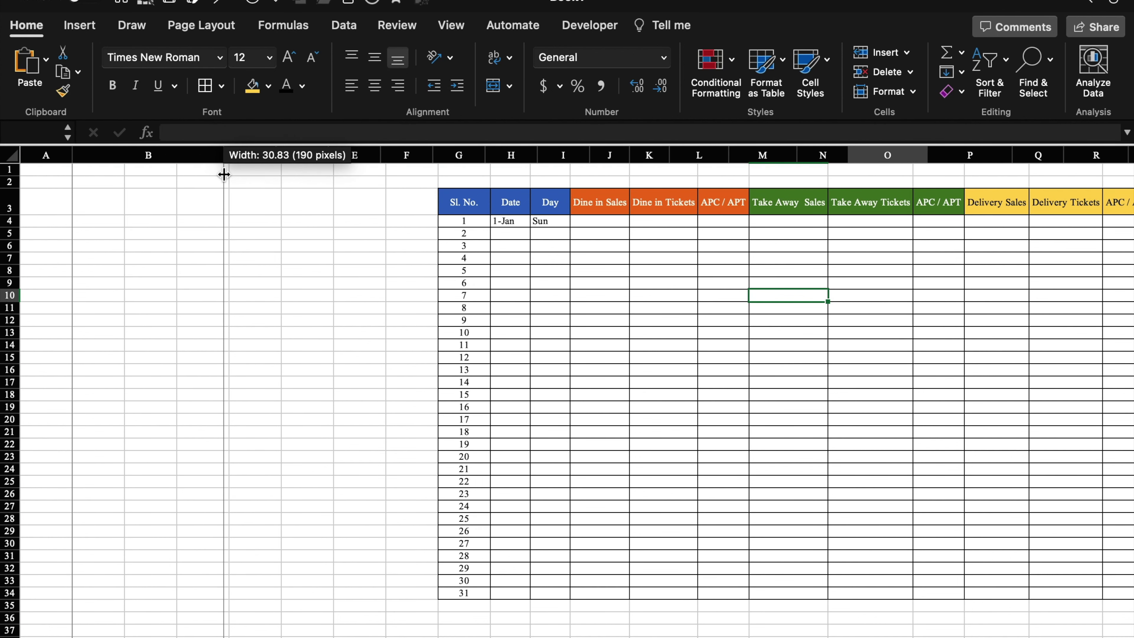
# Widen column B, then fill B4:B34 and D3:G34 blue.
pyautogui.click(178, 221)
pyautogui.moveTo(177, 221); pyautogui.dragTo(167, 598)
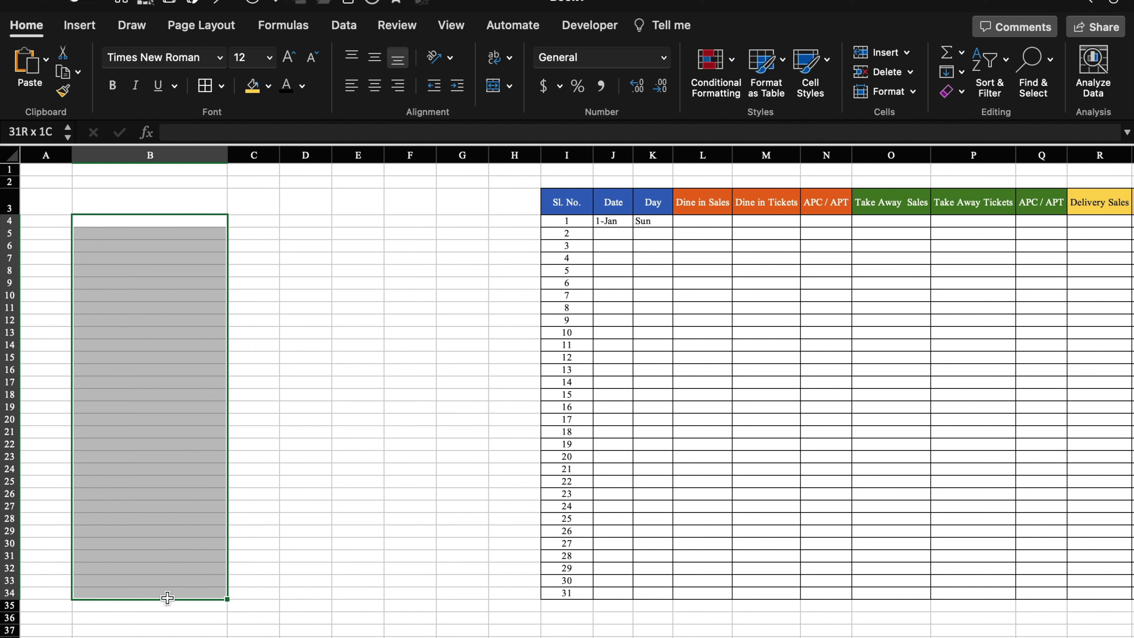
pyautogui.click(269, 86)
pyautogui.click(322, 166)
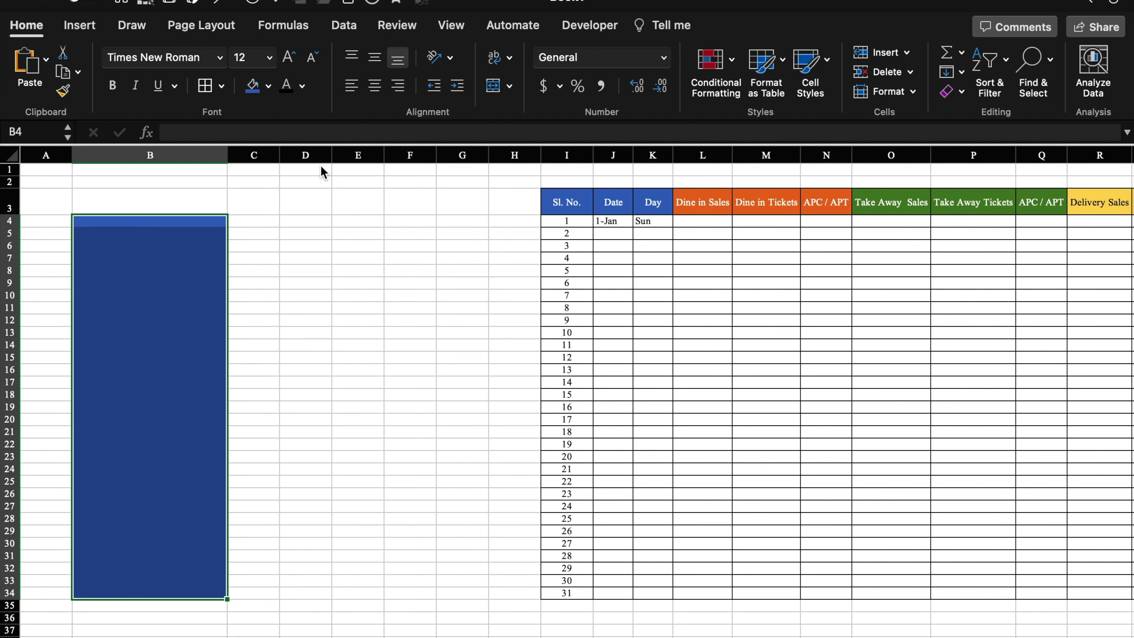
pyautogui.click(298, 201)
pyautogui.moveTo(298, 200)
pyautogui.mouseDown()
pyautogui.moveTo(456, 196)
pyautogui.moveTo(451, 592)
pyautogui.mouseUp()
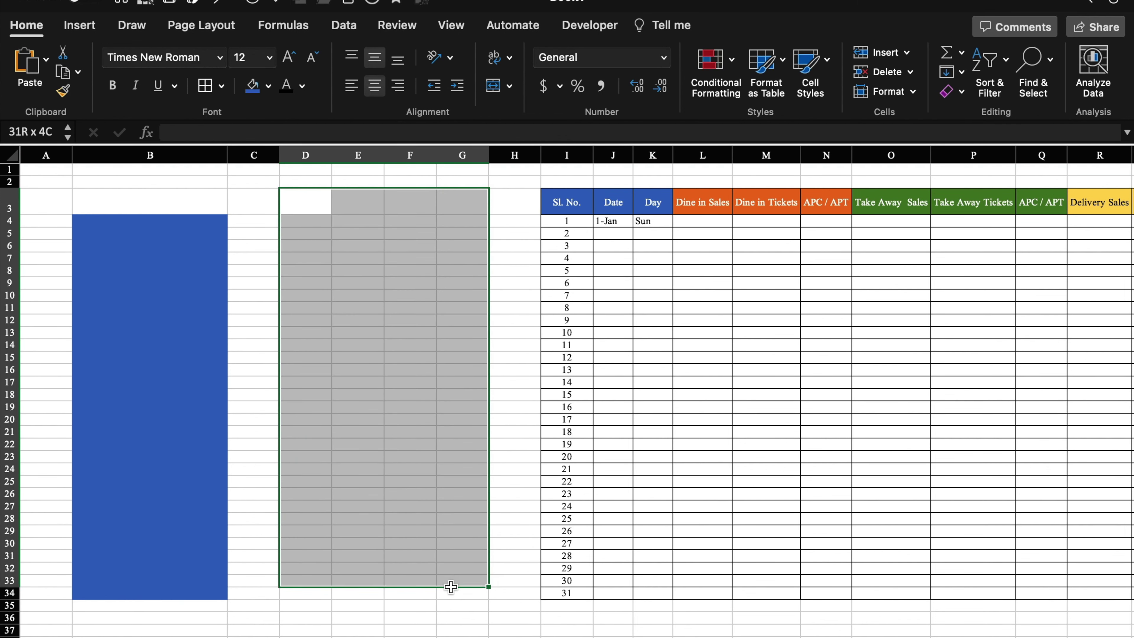
pyautogui.click(252, 85)
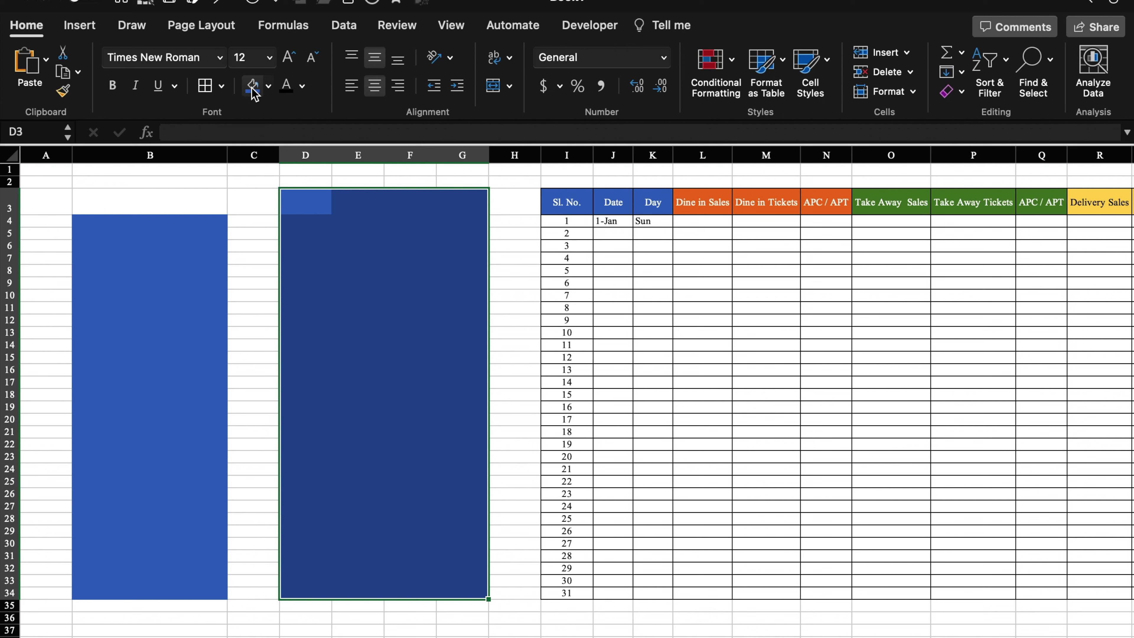
# Merge and centre D3:G3 and enter the title 'Dashboard'.
pyautogui.click(315, 202)
pyautogui.moveTo(314, 202); pyautogui.dragTo(458, 201)
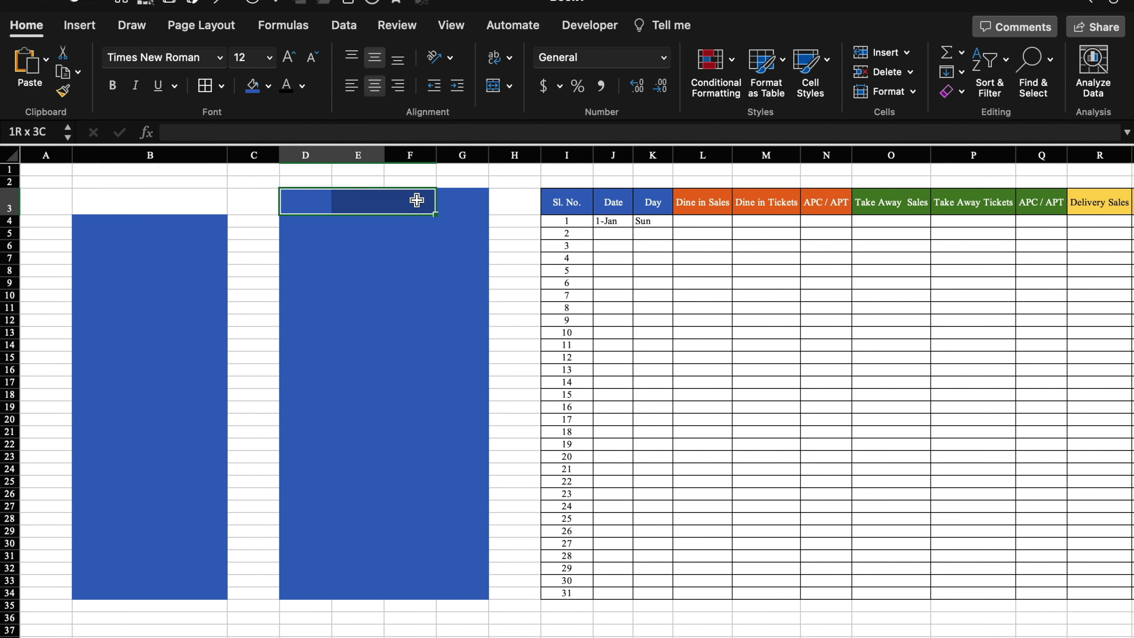
pyautogui.click(493, 86)
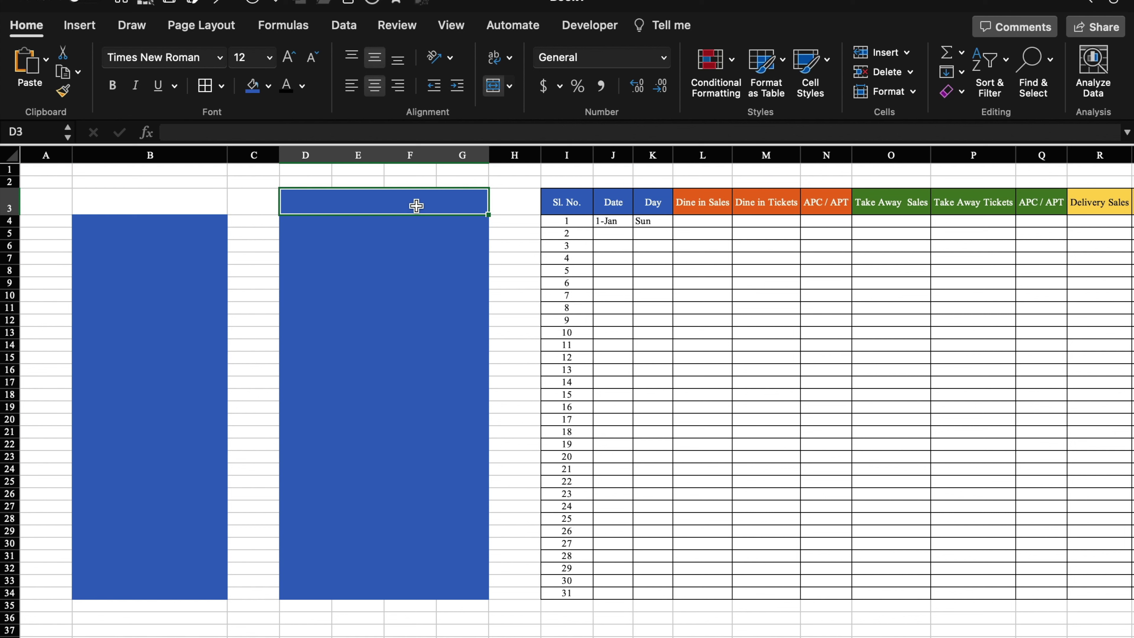
pyautogui.write('Dashboard')
pyautogui.press('Return')
# Format the Dashboard title in white, size 20, Copperplate Gothic font.
pyautogui.click(302, 85)
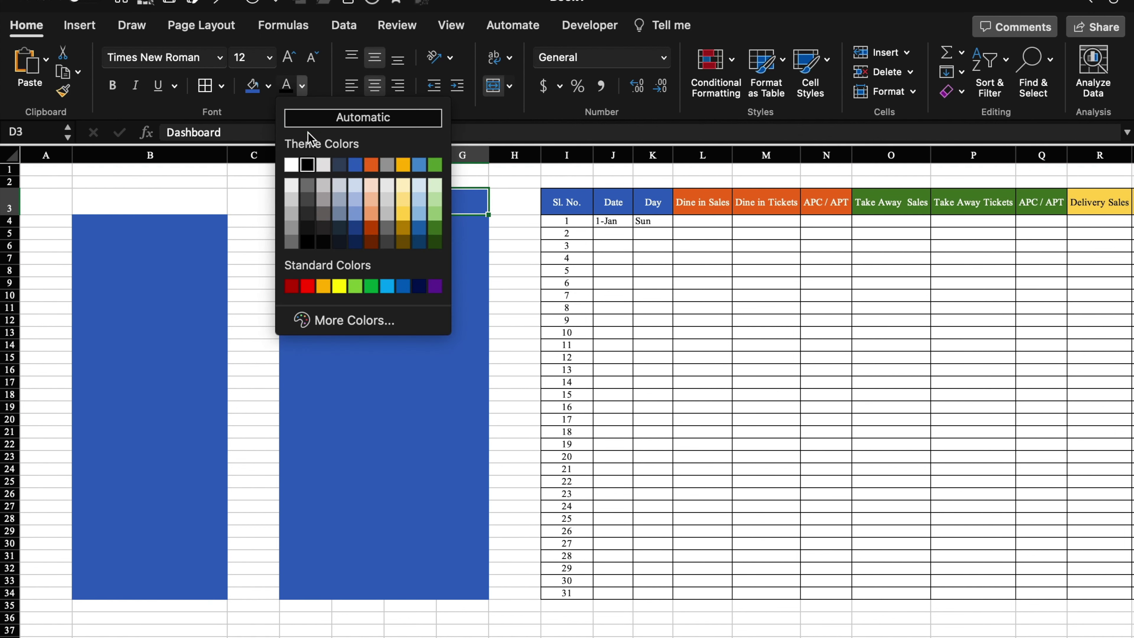
pyautogui.click(295, 165)
pyautogui.click(289, 59)
pyautogui.click(289, 59)
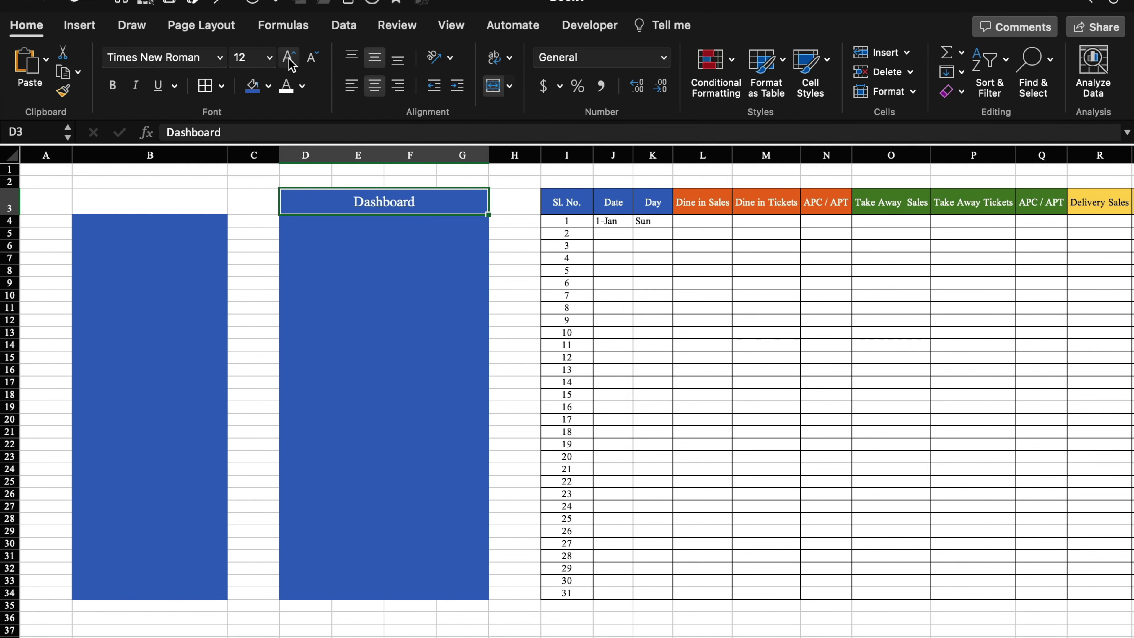
pyautogui.click(289, 59)
pyautogui.click(289, 59)
pyautogui.click(221, 58)
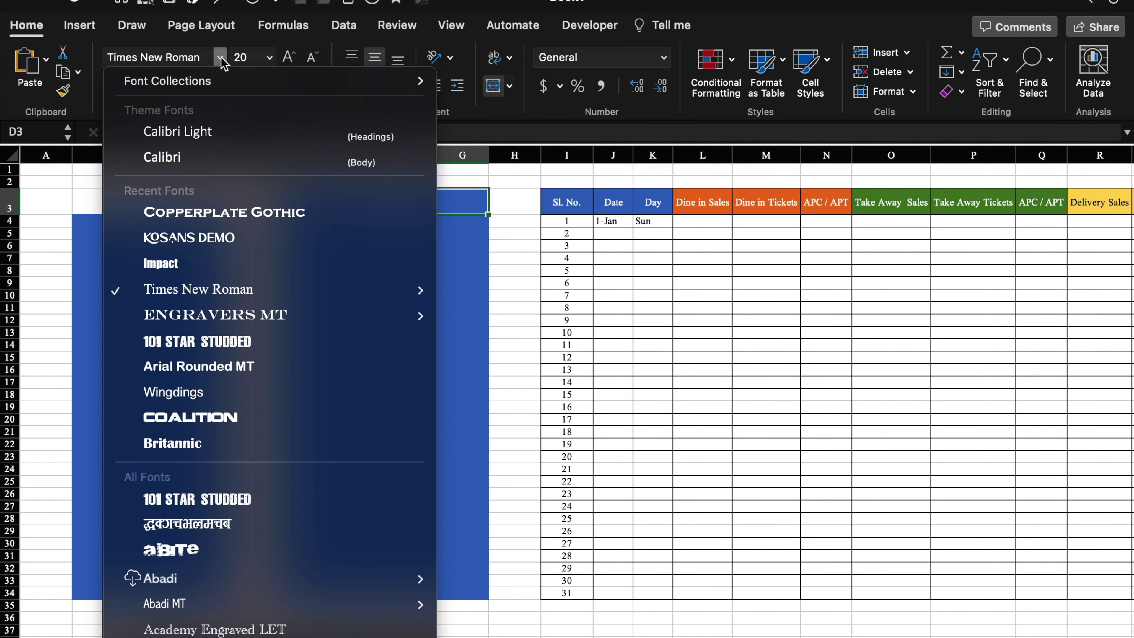
pyautogui.click(254, 213)
pyautogui.click(311, 231)
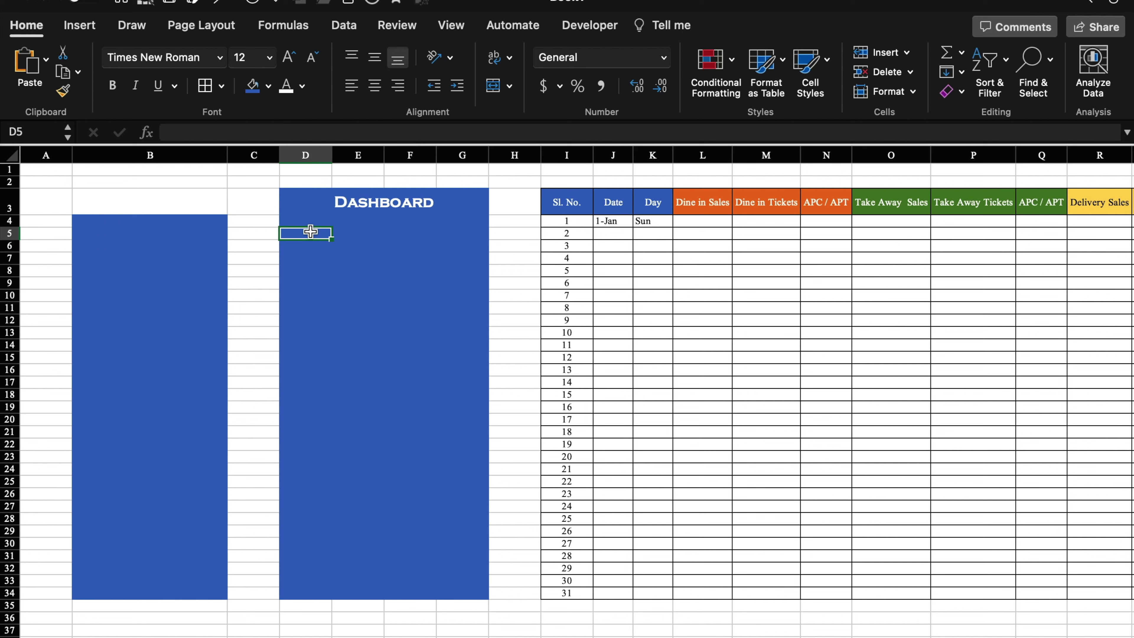
pyautogui.moveTo(311, 231); pyautogui.dragTo(472, 589)
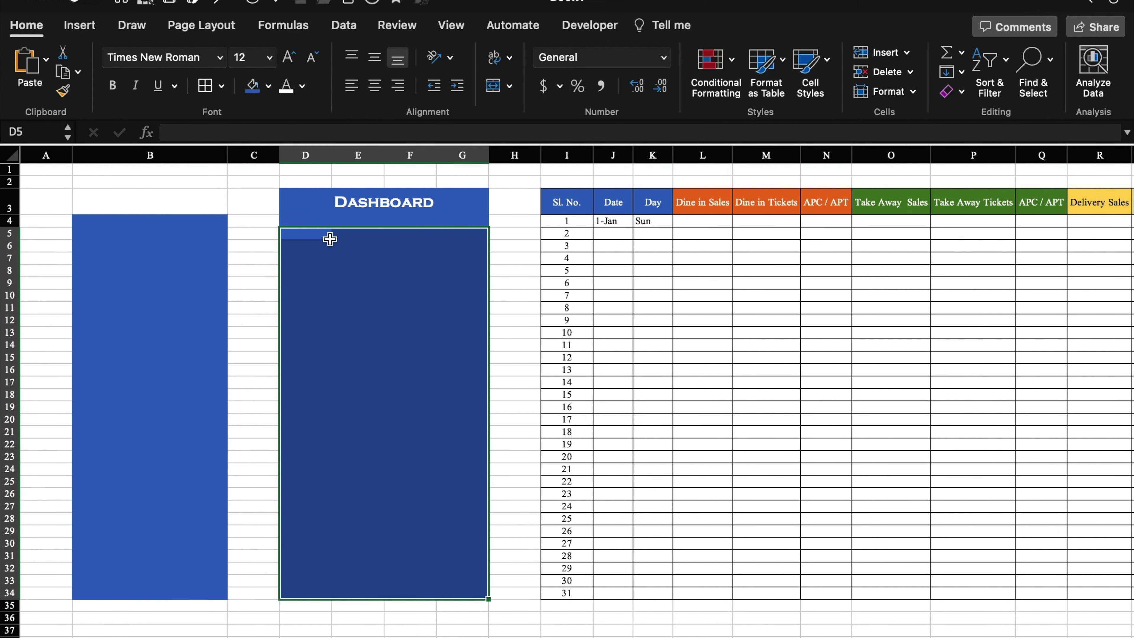
# Delete the empty row 2 above the headers.
pyautogui.click(336, 246)
pyautogui.click(253, 181)
pyautogui.click(6, 183)
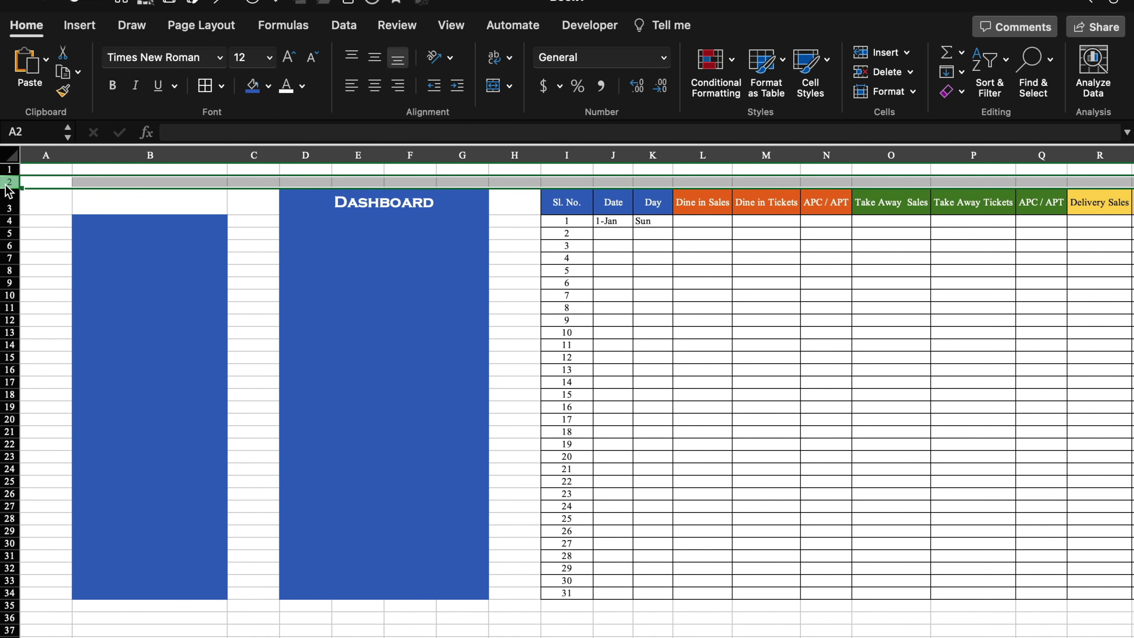
pyautogui.rightClick(8, 190)
pyautogui.click(67, 303)
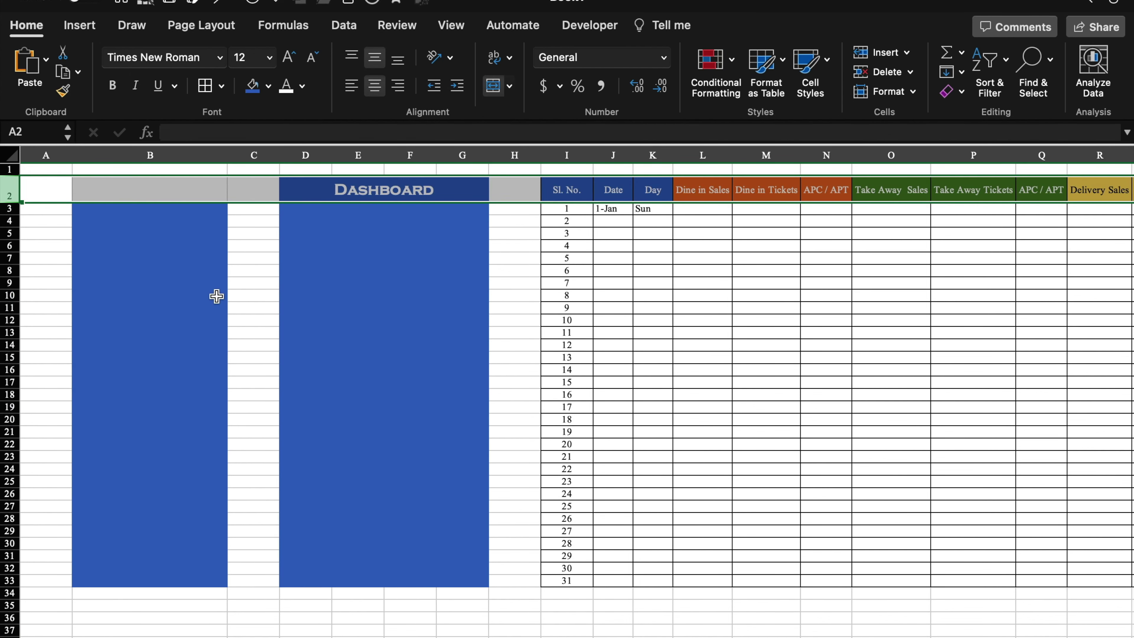
# Make row 1 taller, about 47 high.
pyautogui.click(254, 270)
pyautogui.moveTo(11, 177); pyautogui.dragTo(14, 202)
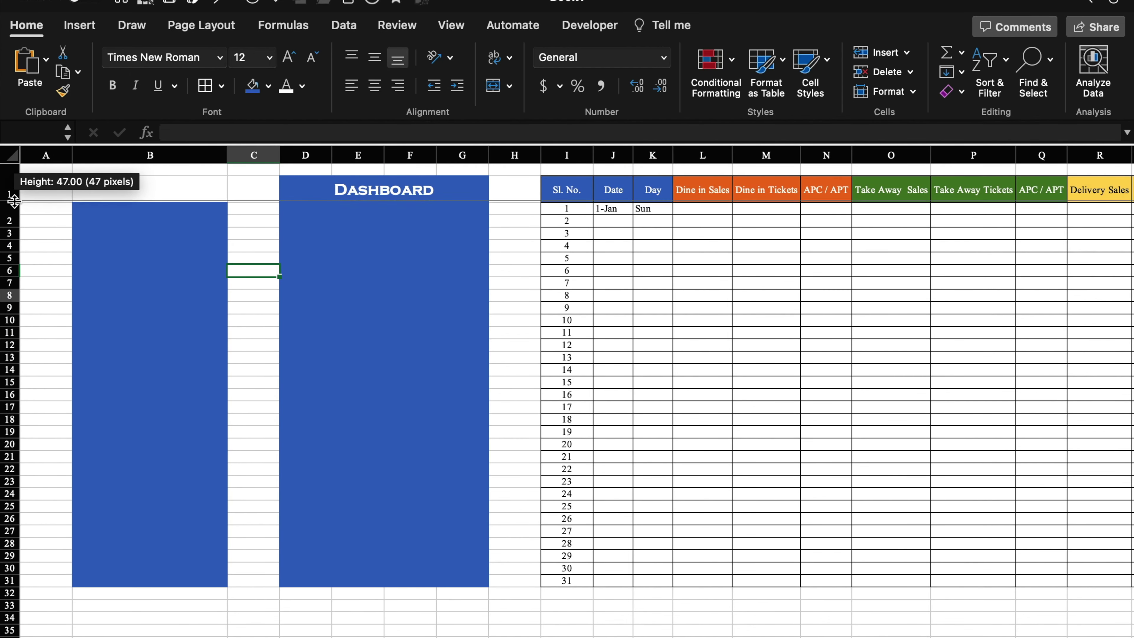
pyautogui.click(359, 251)
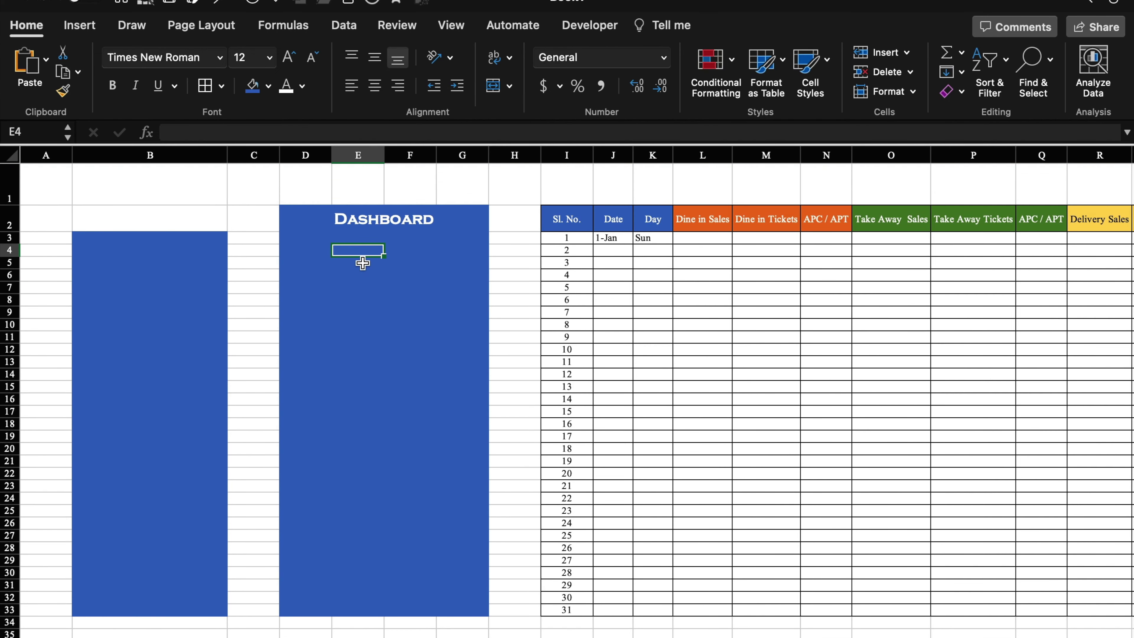
# Enter the labels Month, Year, Start Date, End Date, Total Days, Total Sat and Total Sun.
pyautogui.write('Month')
pyautogui.press('Return')
pyautogui.press('Return')
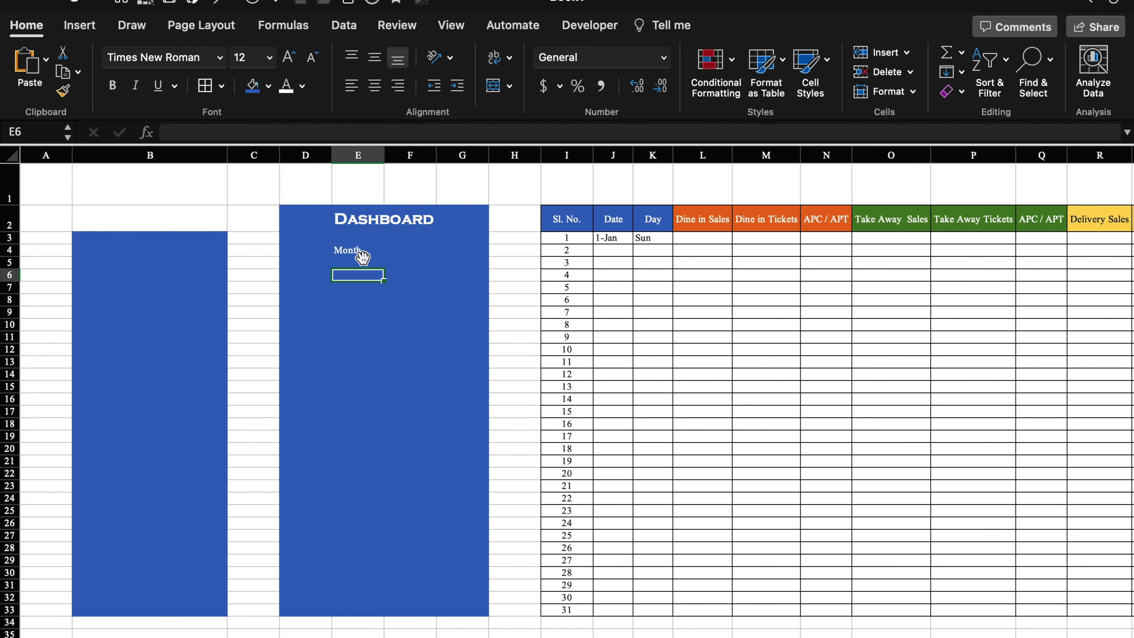
pyautogui.write('Year')
pyautogui.press('Return')
pyautogui.press('Return')
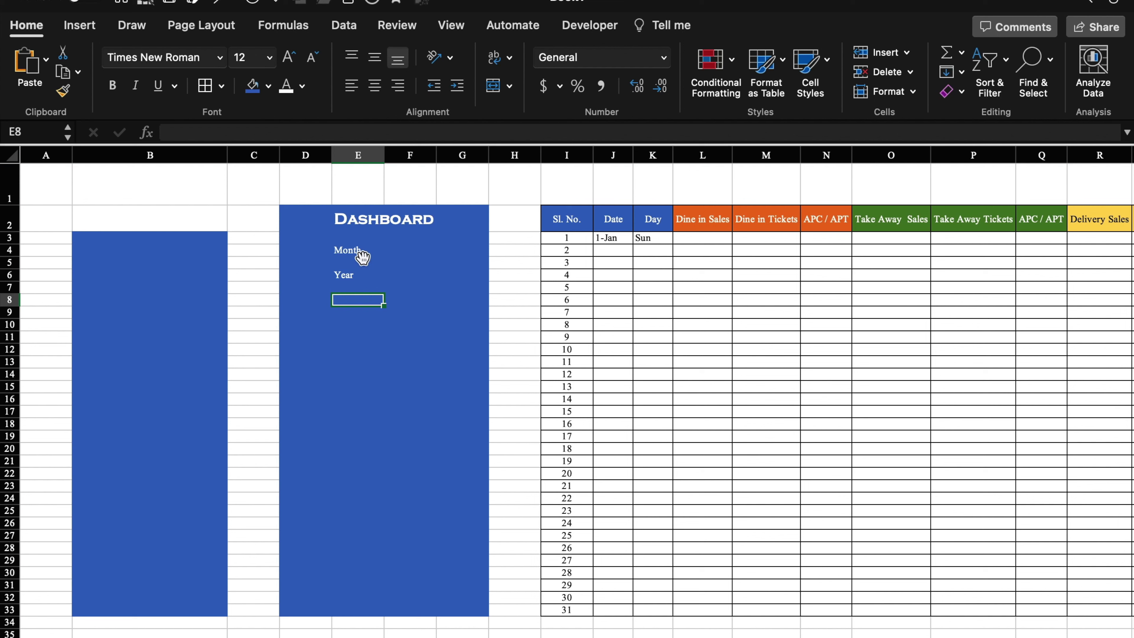
pyautogui.write('Start Date')
pyautogui.press('Return')
pyautogui.press('Return')
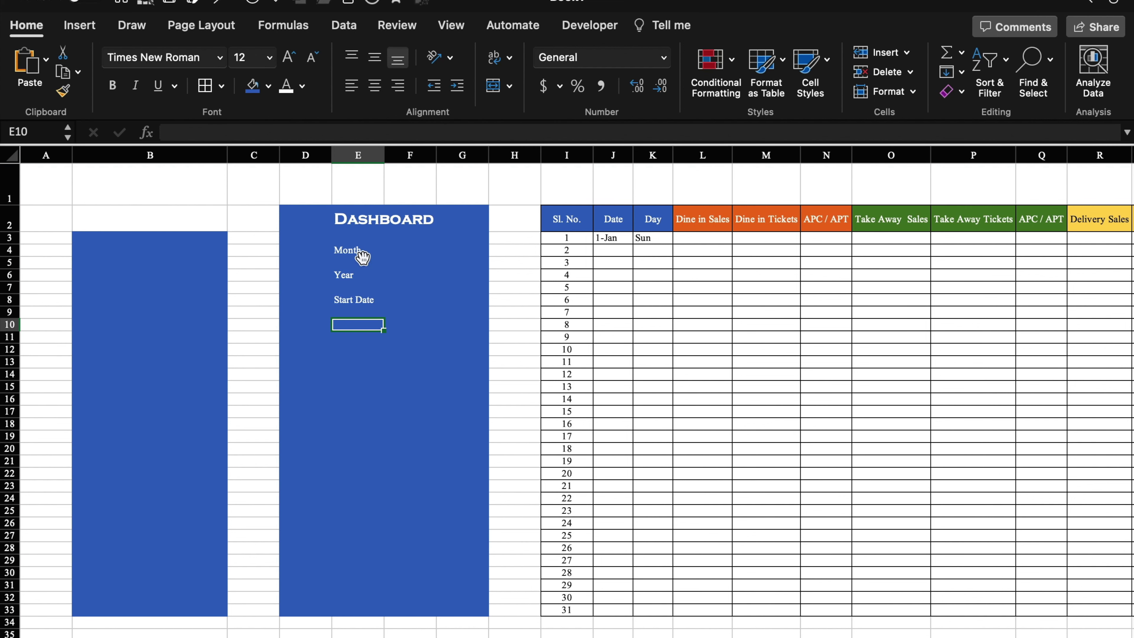
pyautogui.write('End Date')
pyautogui.press('Return')
pyautogui.press('Return')
pyautogui.write('Total Days')
pyautogui.press('Return')
pyautogui.press('Return')
pyautogui.write('T')
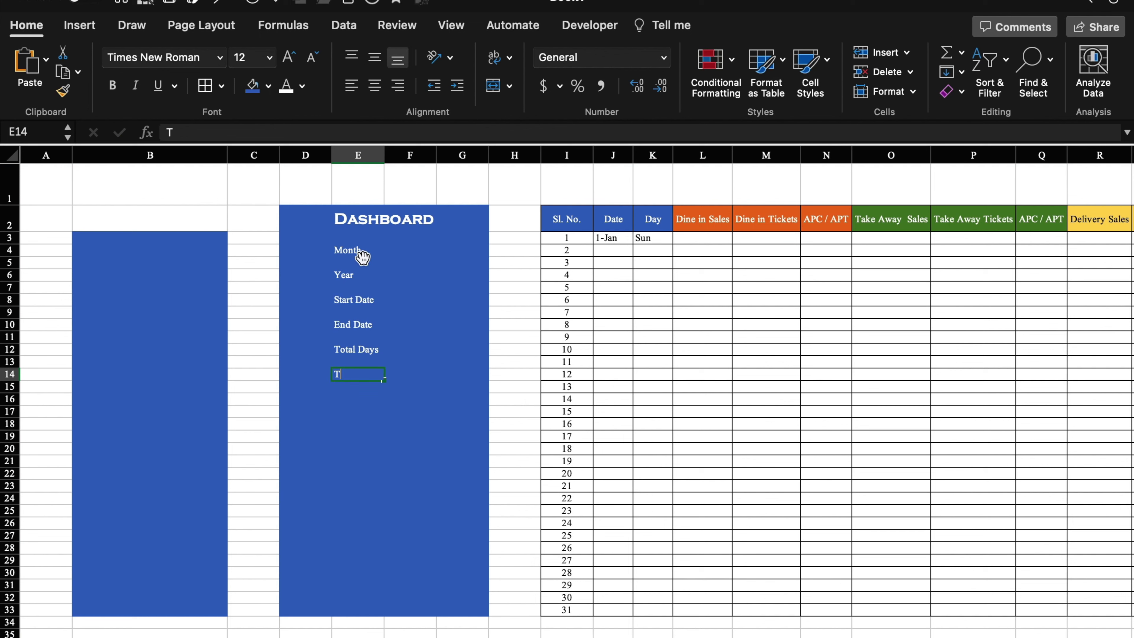
pyautogui.write('otal Sat')
pyautogui.press('Return')
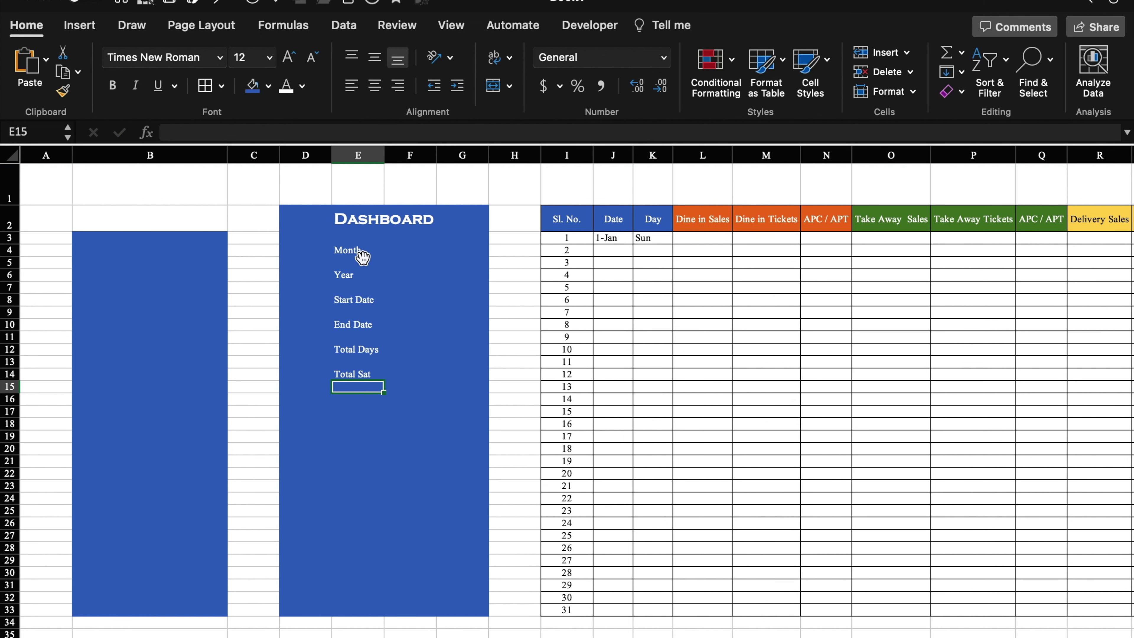
pyautogui.write('Total Sun')
pyautogui.press('Return')
pyautogui.press('Return')
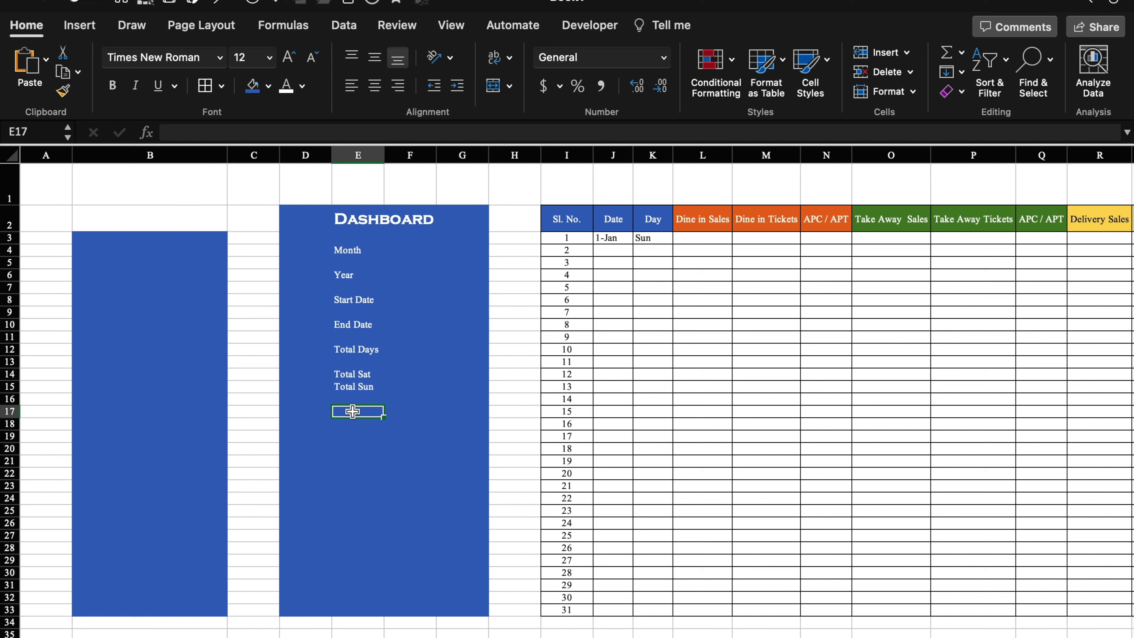
# Add 'Highest Sale For The Day' in merged E17:E18, wrapped, left-aligned, with column E widened.
pyautogui.write('Highest Sale For The Day')
pyautogui.hotkey('ctrl', 'Return')
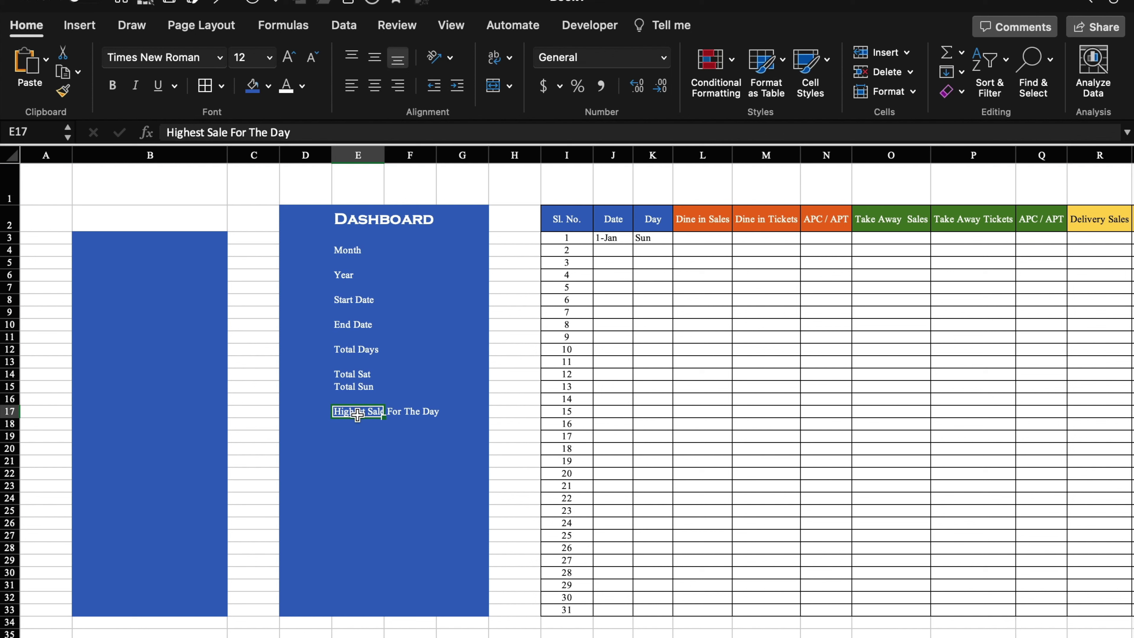
pyautogui.moveTo(357, 415); pyautogui.dragTo(357, 425)
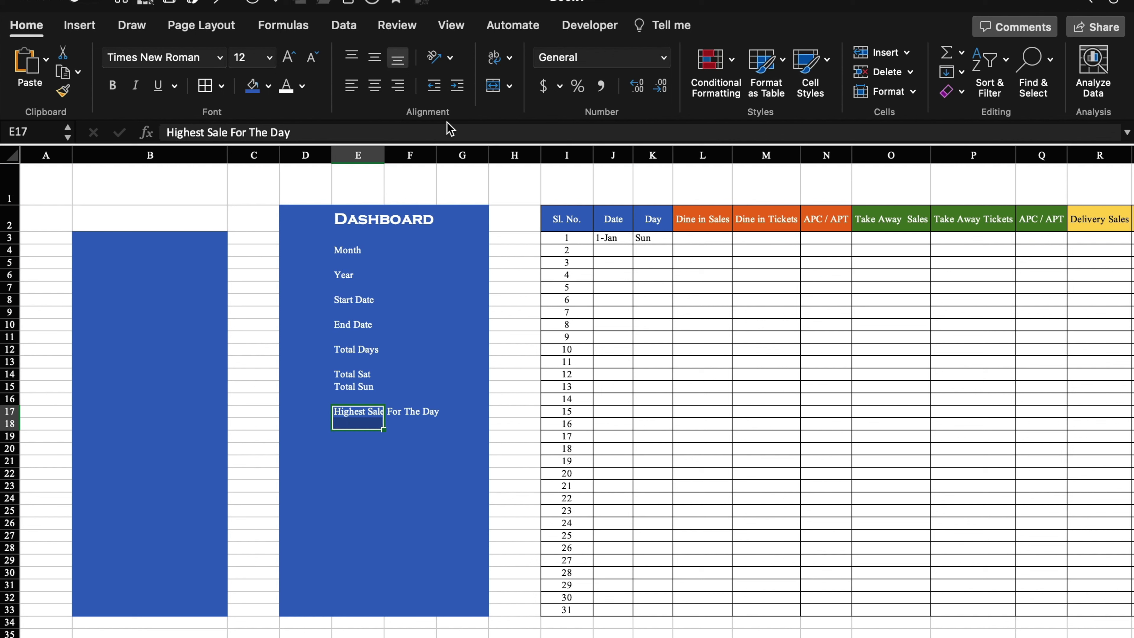
pyautogui.click(493, 88)
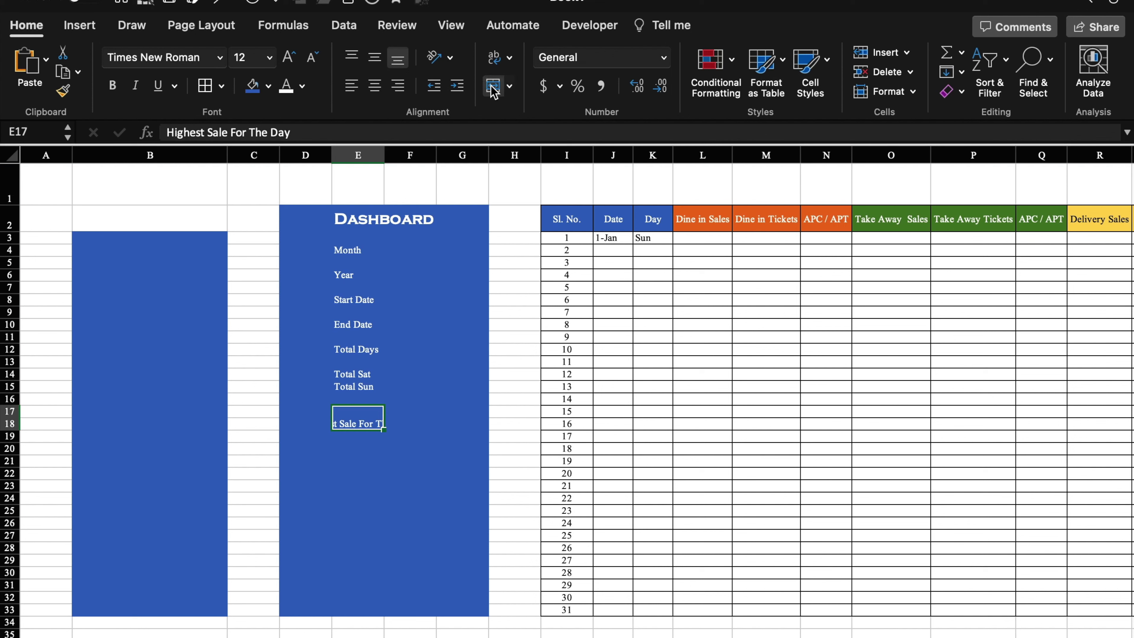
pyautogui.click(495, 58)
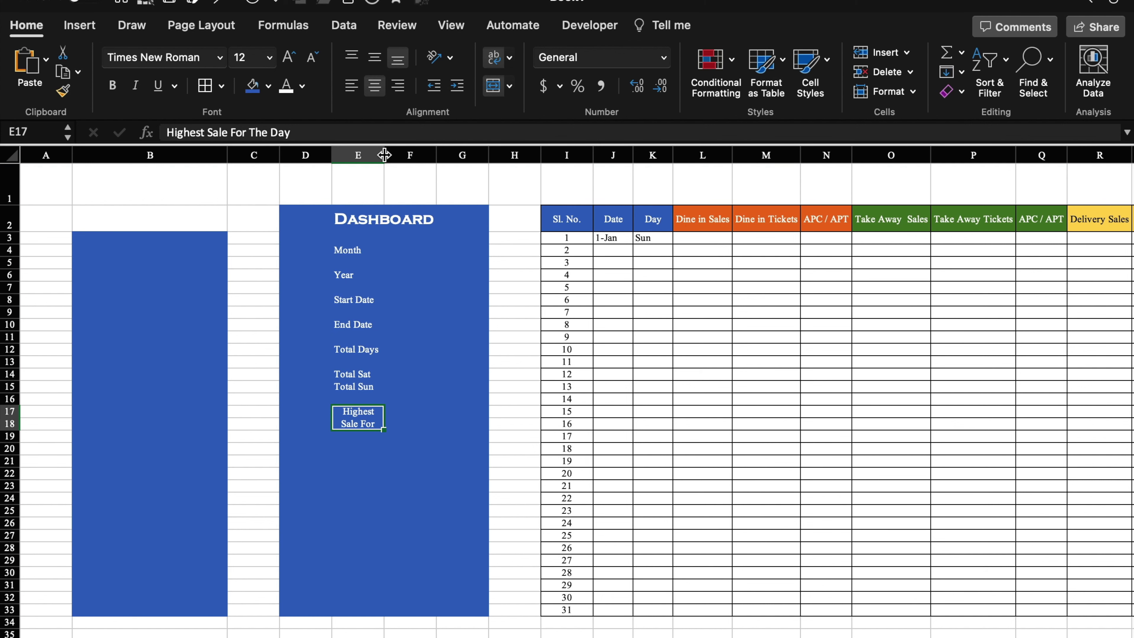
pyautogui.moveTo(384, 155); pyautogui.dragTo(416, 155)
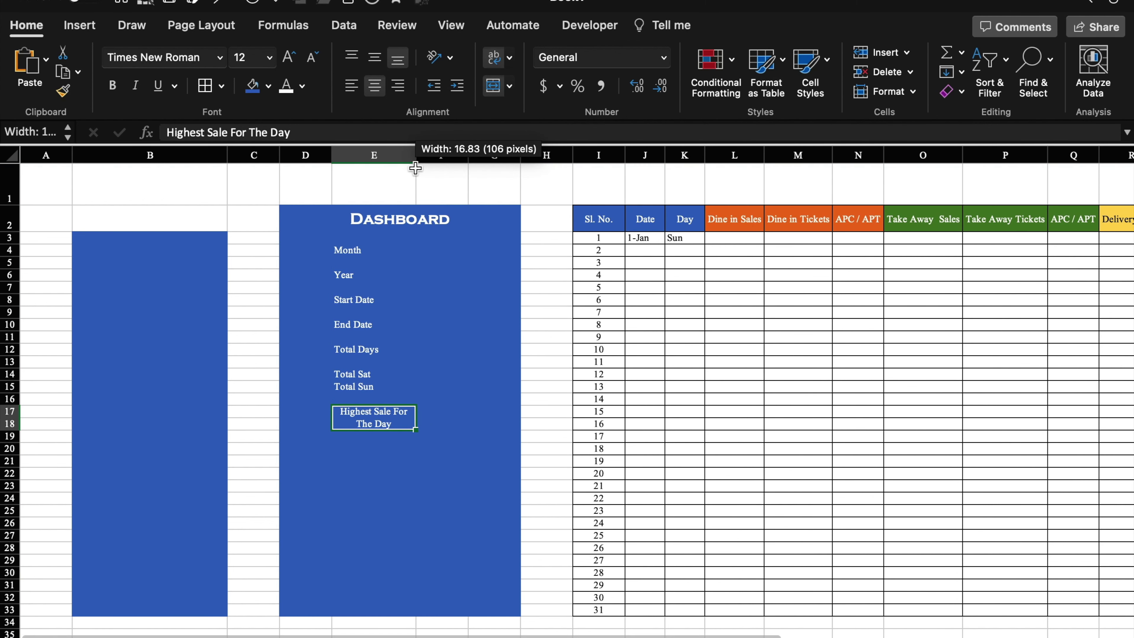
pyautogui.click(350, 84)
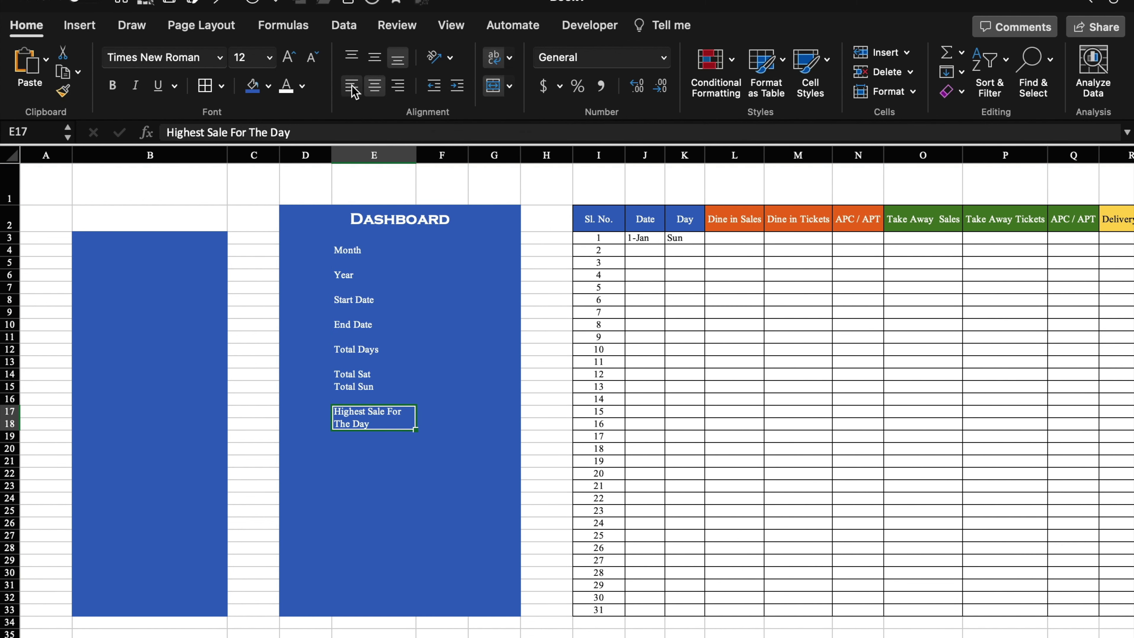
# Copy the label to E20 and change it to 'Lowest Sale For The Day'.
pyautogui.hotkey('ctrl', 'c')
pyautogui.click(353, 448)
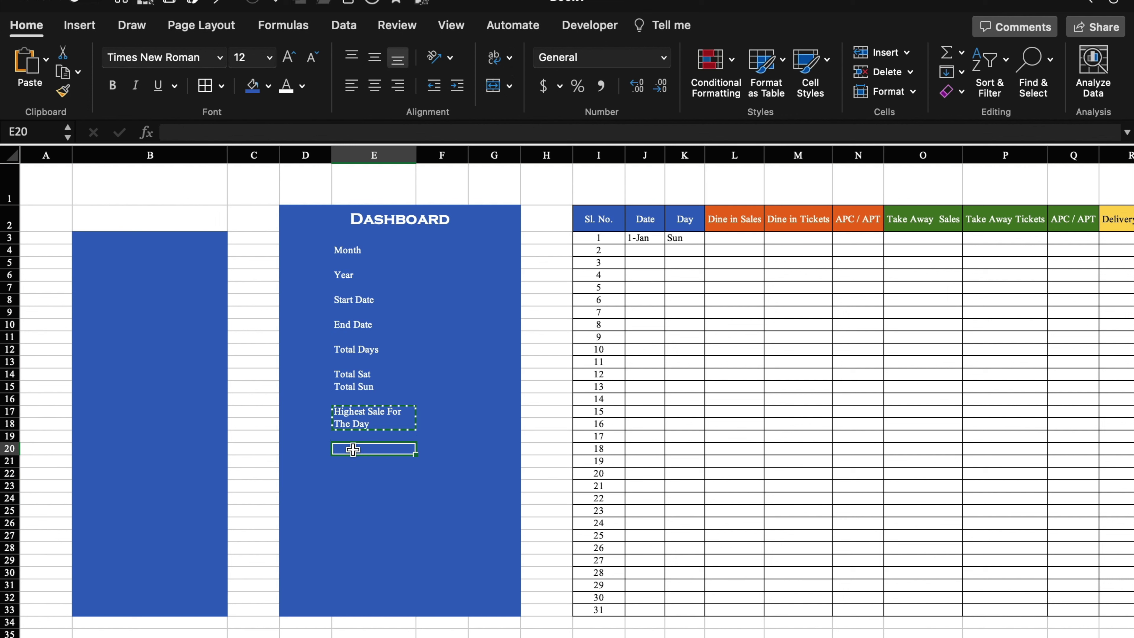
pyautogui.hotkey('ctrl', 'v')
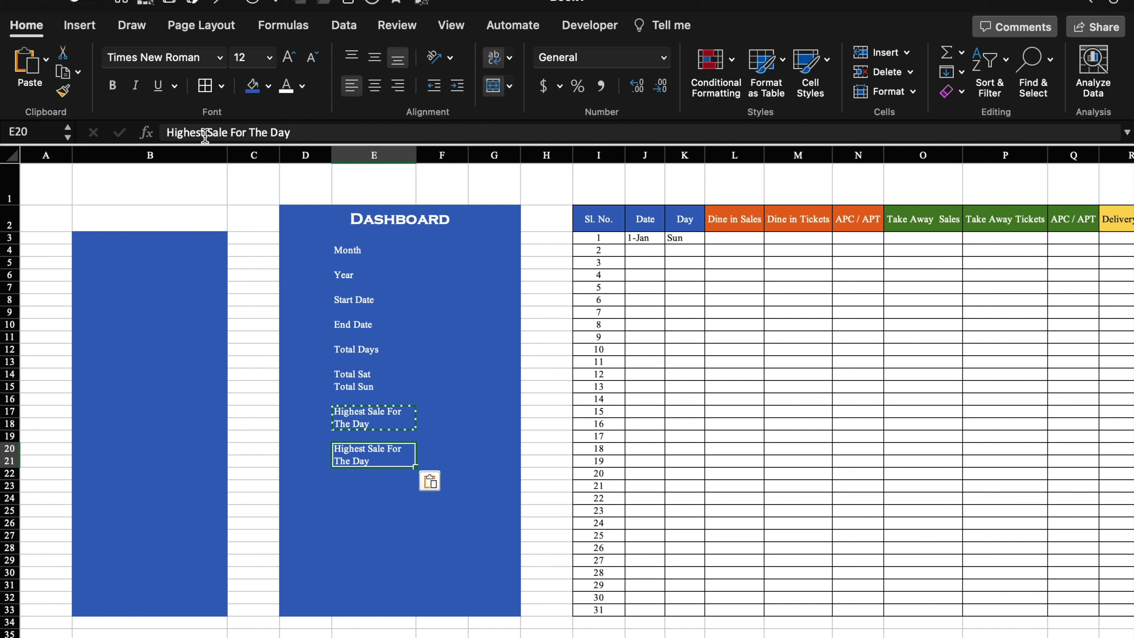
pyautogui.moveTo(204, 133); pyautogui.dragTo(138, 135)
pyautogui.write('Lowest')
# Merge F17:F18 into a value box and copy it to F20.
pyautogui.click(445, 413)
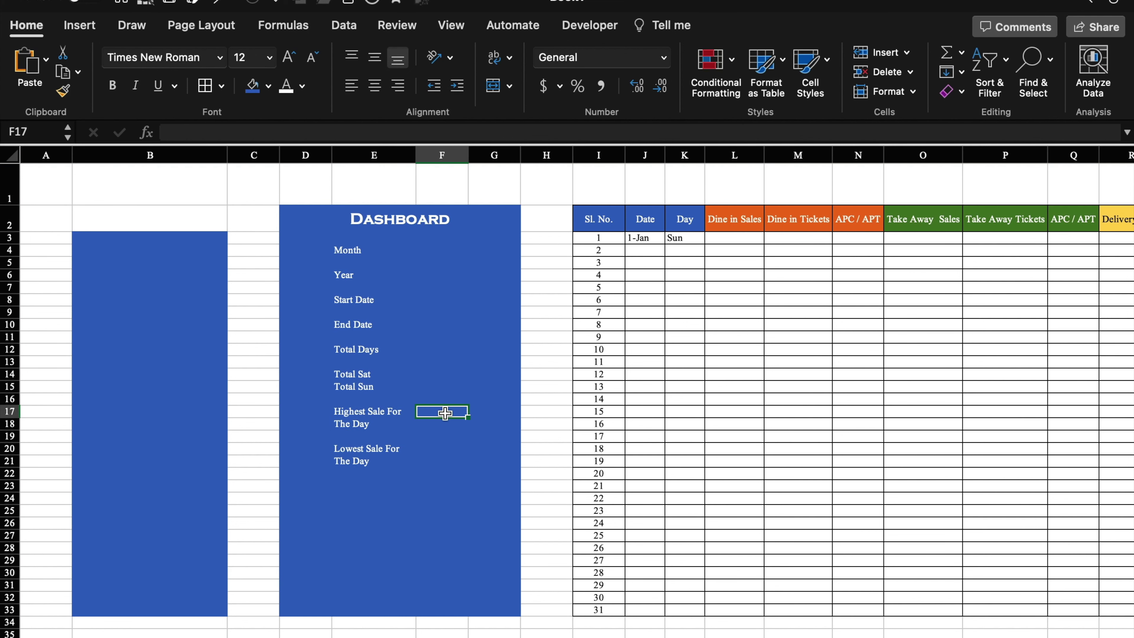
pyautogui.moveTo(445, 414); pyautogui.dragTo(444, 422)
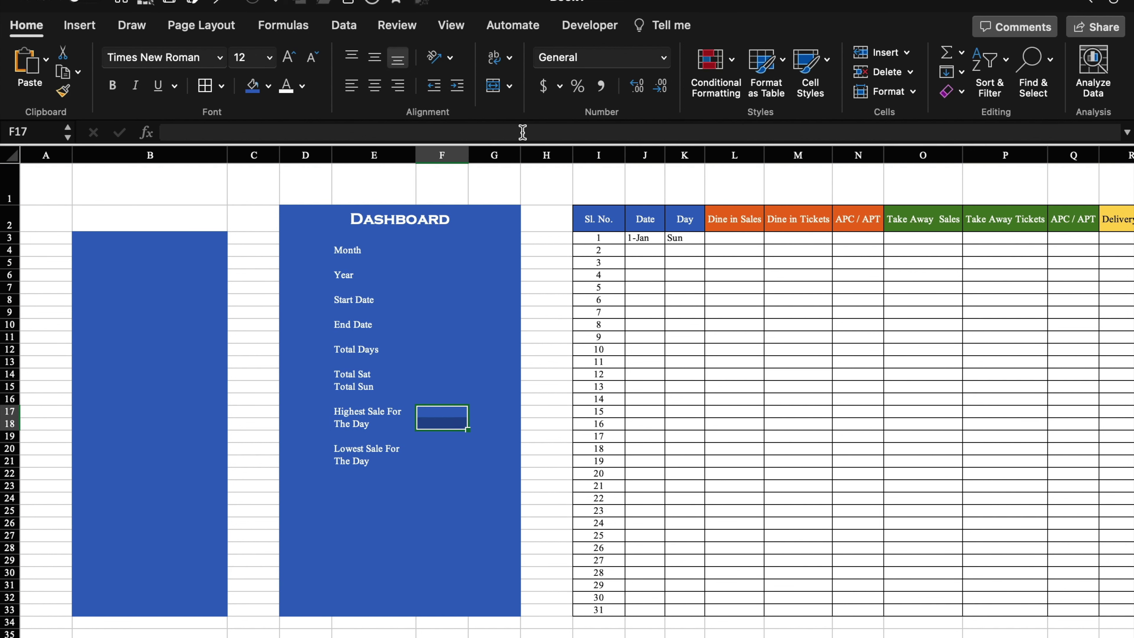
pyautogui.click(493, 85)
pyautogui.hotkey('ctrl', 'c')
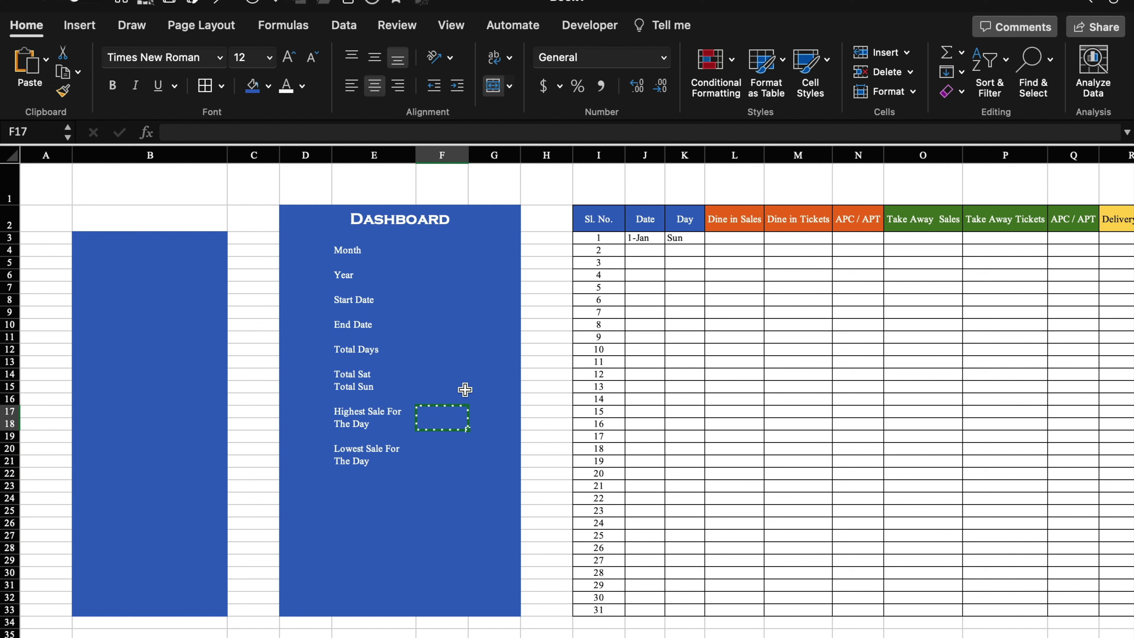
pyautogui.click(439, 446)
pyautogui.hotkey('ctrl', 'v')
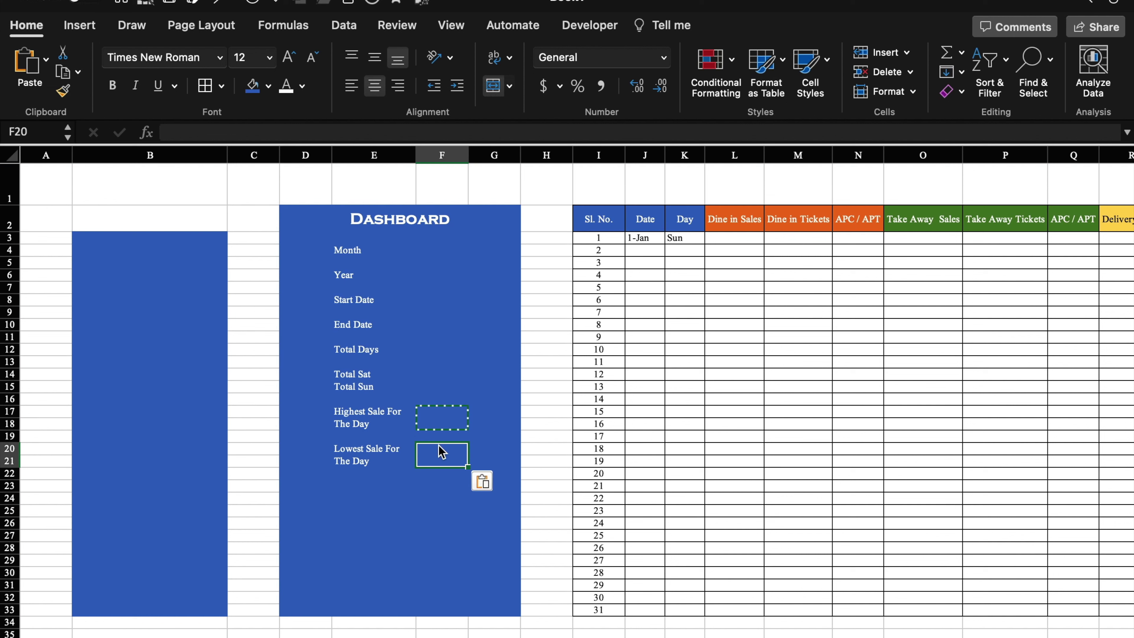
# Enter labels Target Achieved, Sales Till Date, Dine in Sales, Take Away Sale and Delivery Sales.
pyautogui.click(351, 480)
pyautogui.write('Target Achieved')
pyautogui.press('Return')
pyautogui.press('Return')
pyautogui.write('S')
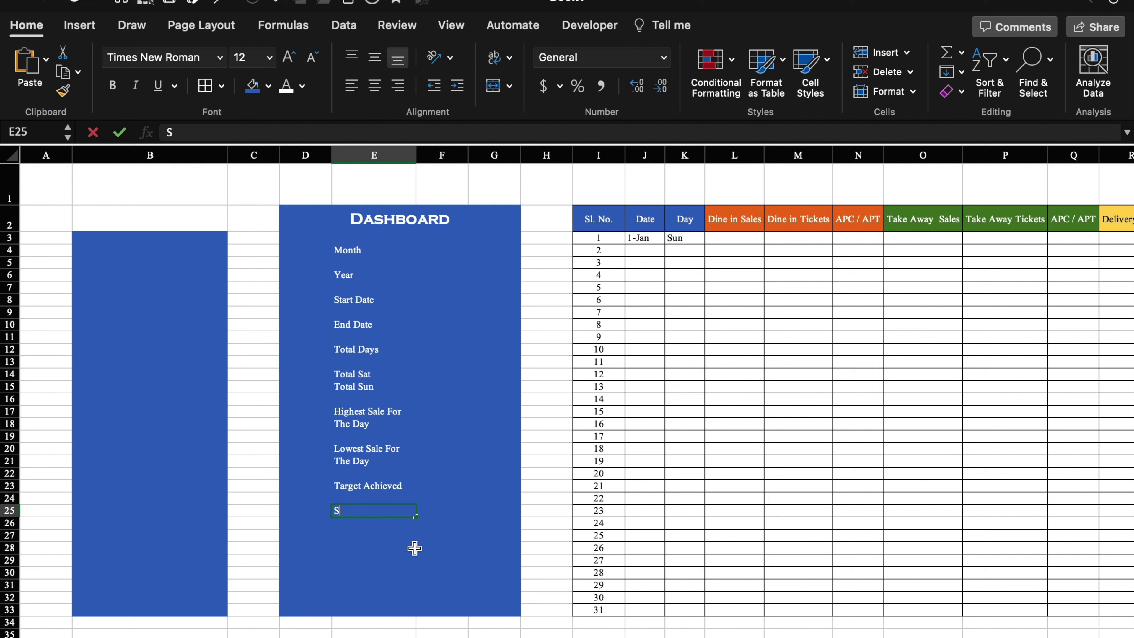
pyautogui.write('ales Till Date')
pyautogui.press('Return')
pyautogui.press('Return')
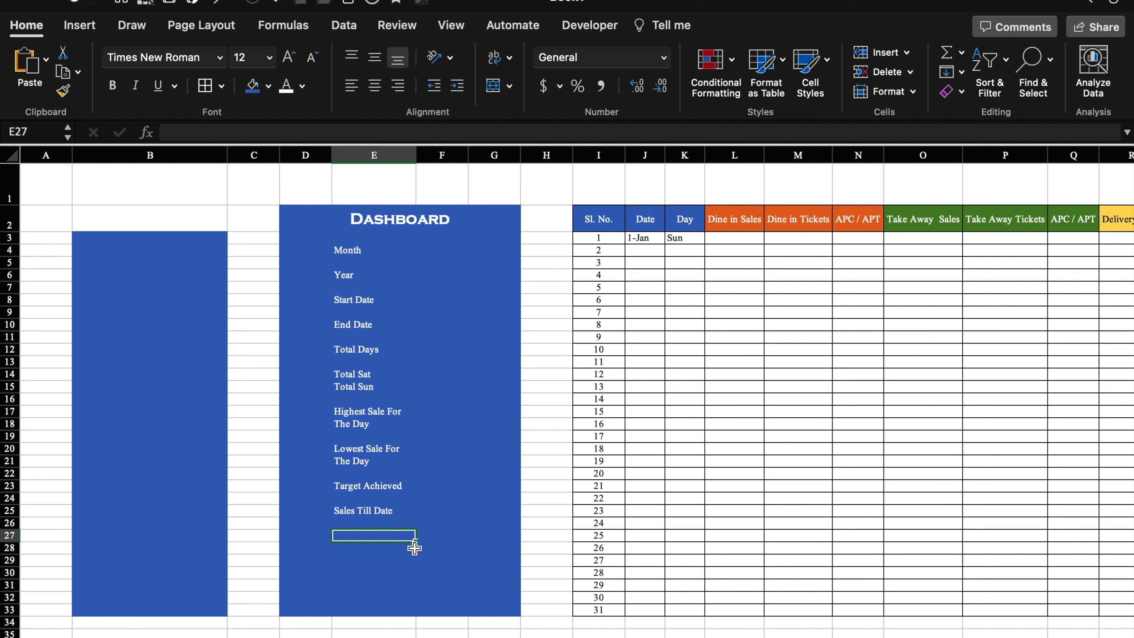
pyautogui.write('Average Sales')
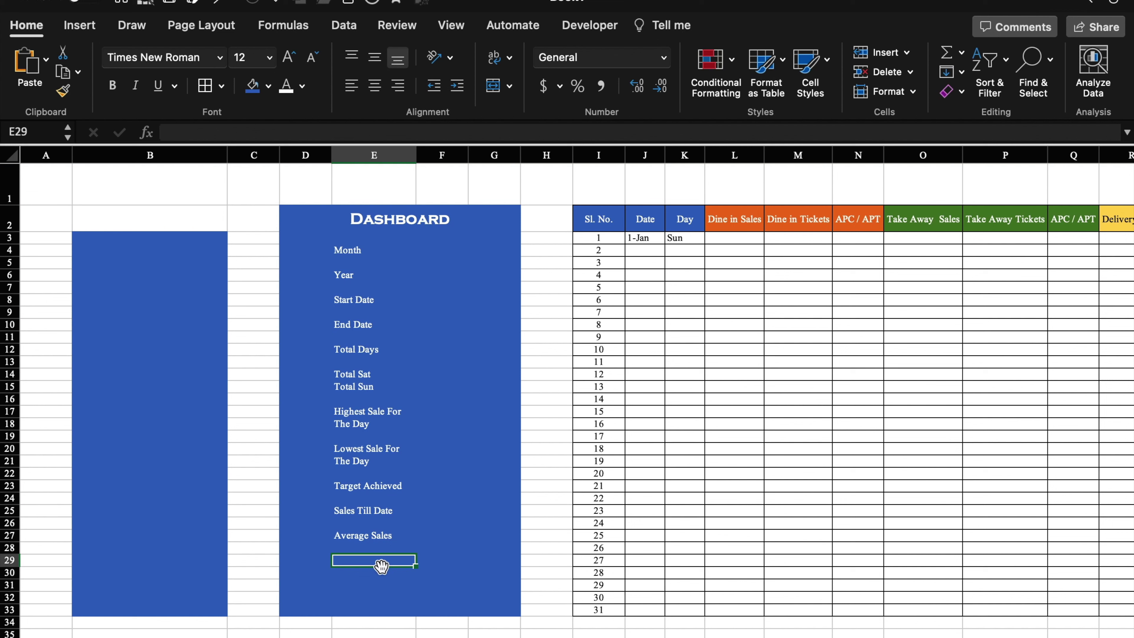
pyautogui.write('Dine in Sales')
pyautogui.press('Return')
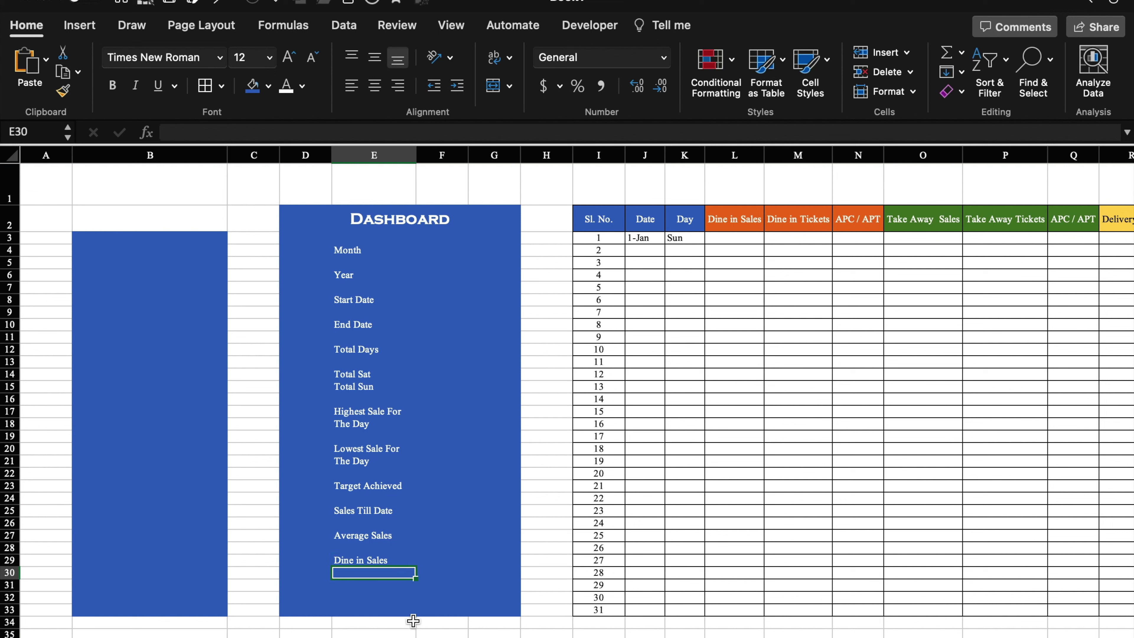
pyautogui.write('Take Away Sale')
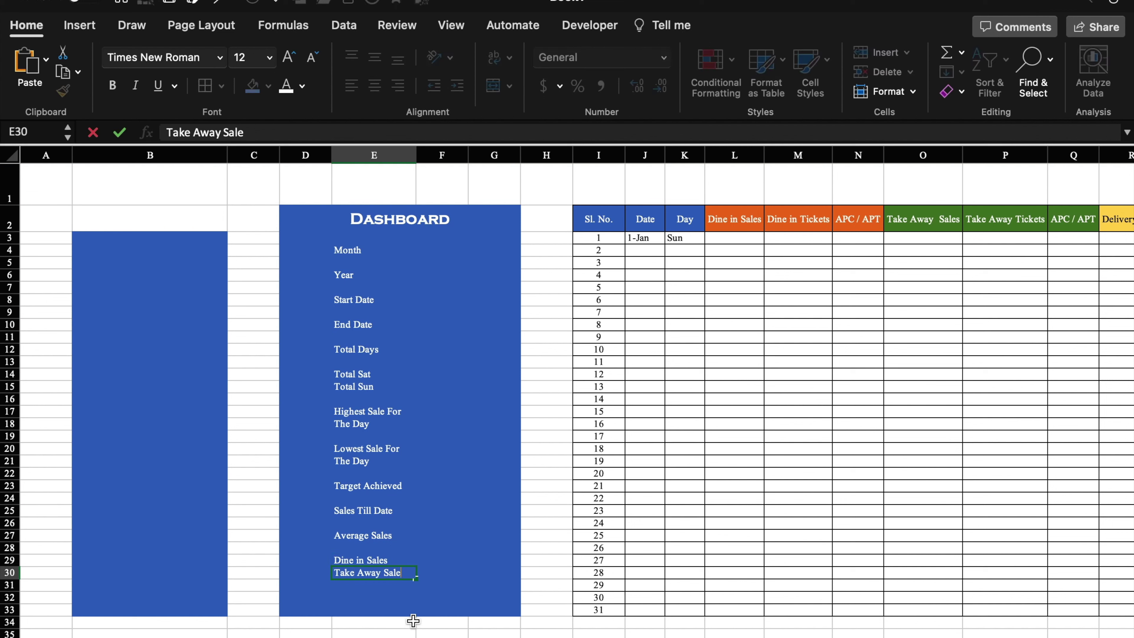
pyautogui.press('Return')
pyautogui.write('De')
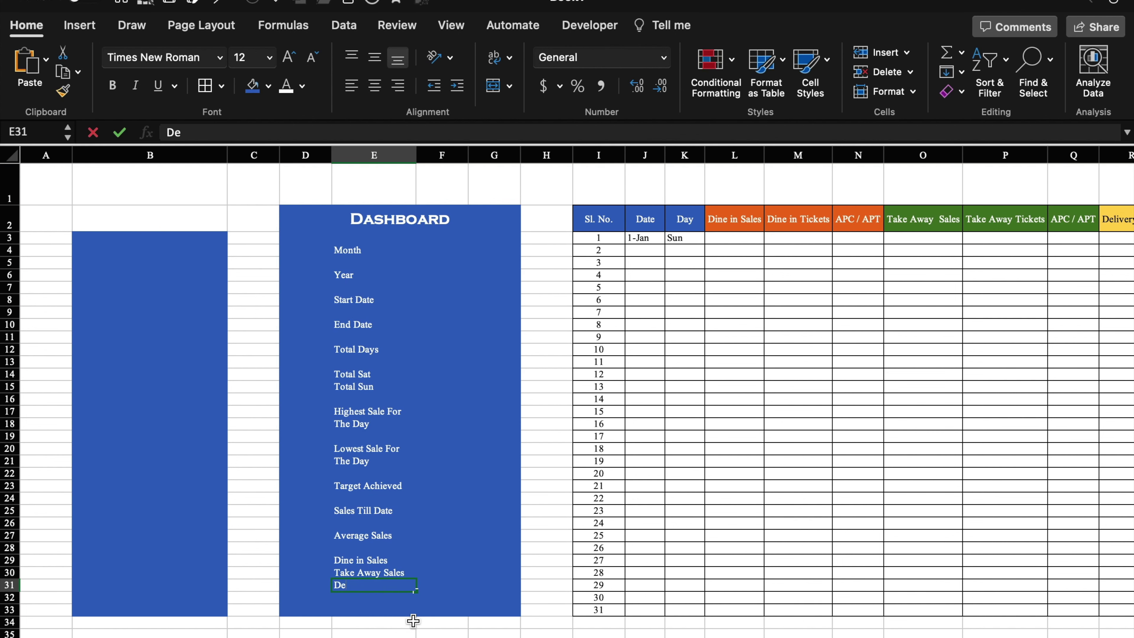
pyautogui.write('livery Sales')
pyautogui.press('Return')
# Fill D34:G34 blue to extend the panel.
pyautogui.scroll(-2, 405, 585)
pyautogui.click(363, 531)
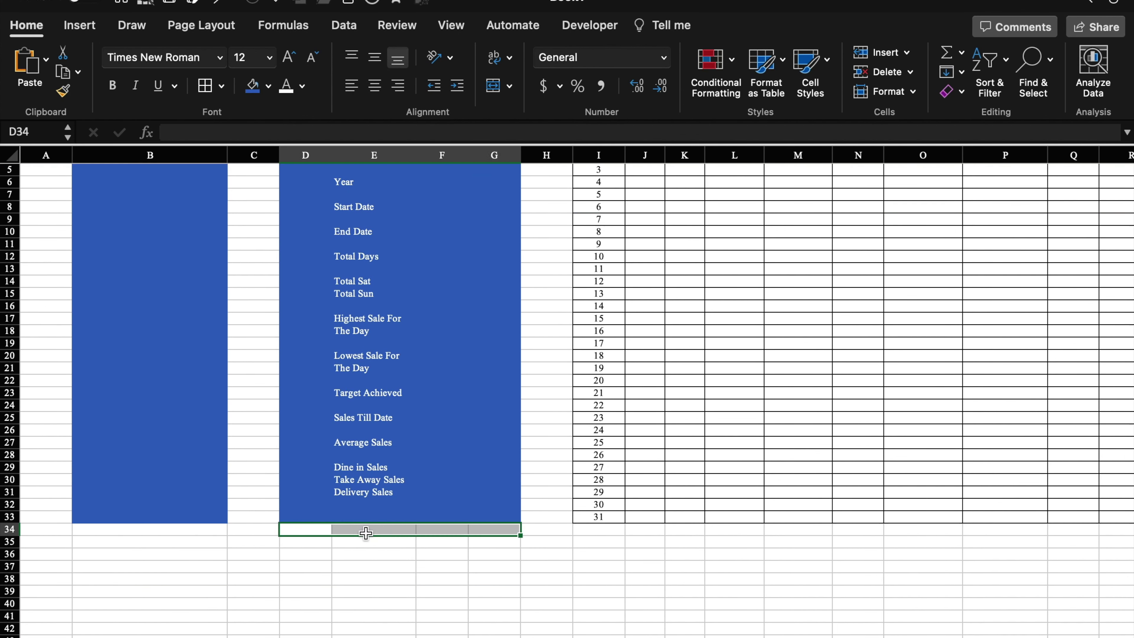
pyautogui.moveTo(314, 529); pyautogui.dragTo(483, 531)
pyautogui.click(253, 85)
# Enter the labels Total Sales, Last Year Sales and Growth, with Growth in white.
pyautogui.click(370, 504)
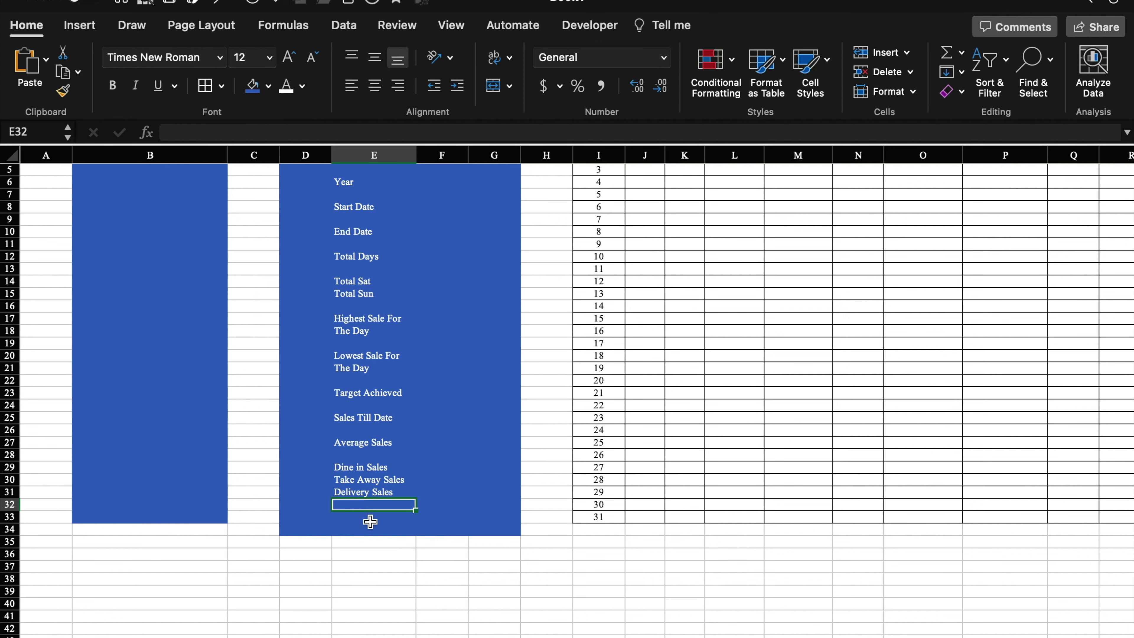
pyautogui.write('Total Sales')
pyautogui.press('Return')
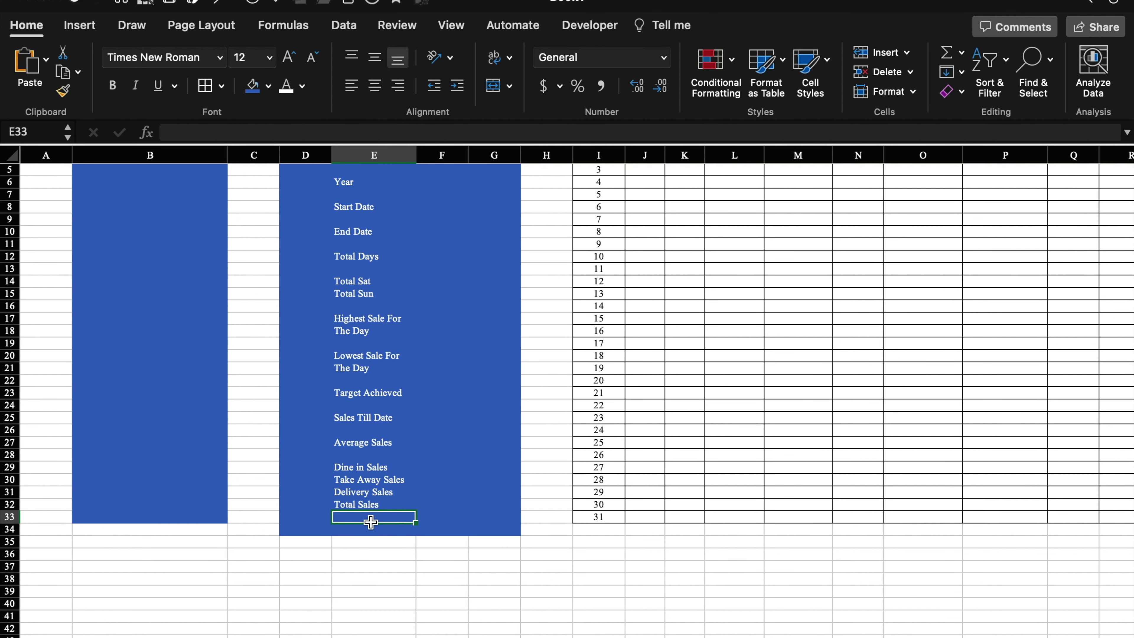
pyautogui.write('Last')
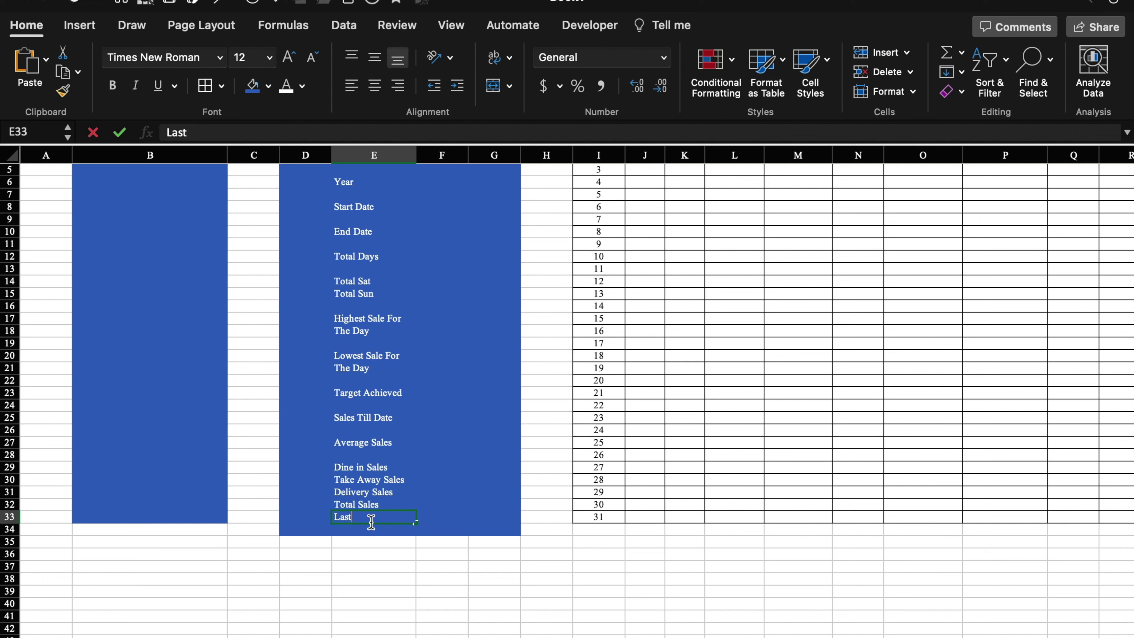
pyautogui.write(' Year Sales')
pyautogui.press('Return')
pyautogui.write('Growth')
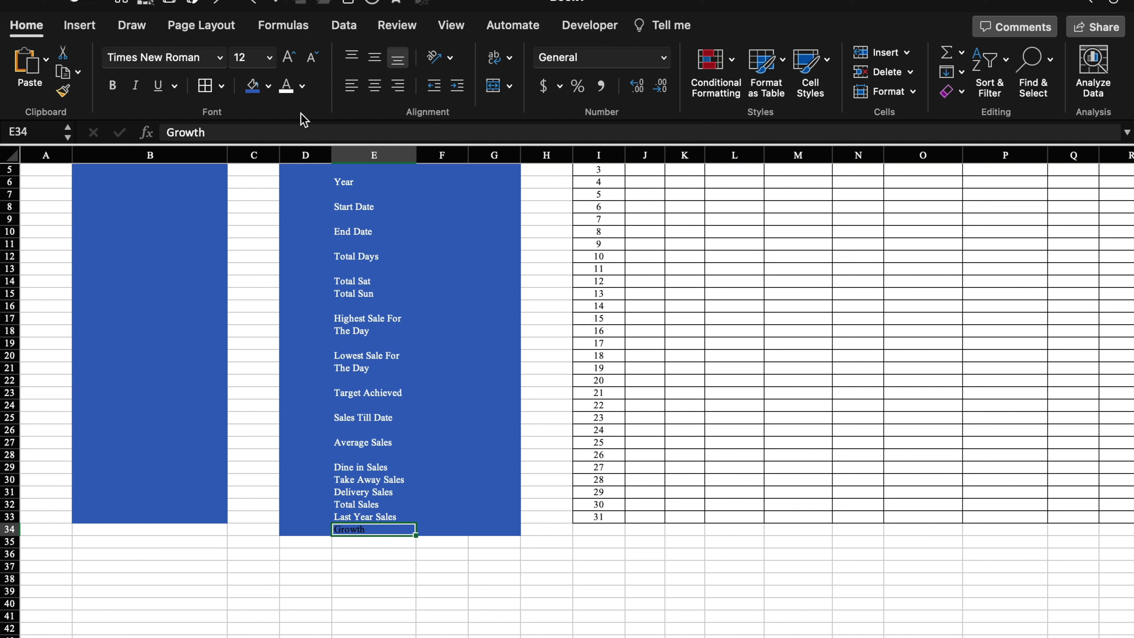
pyautogui.click(286, 85)
pyautogui.scroll(5, 999, 239)
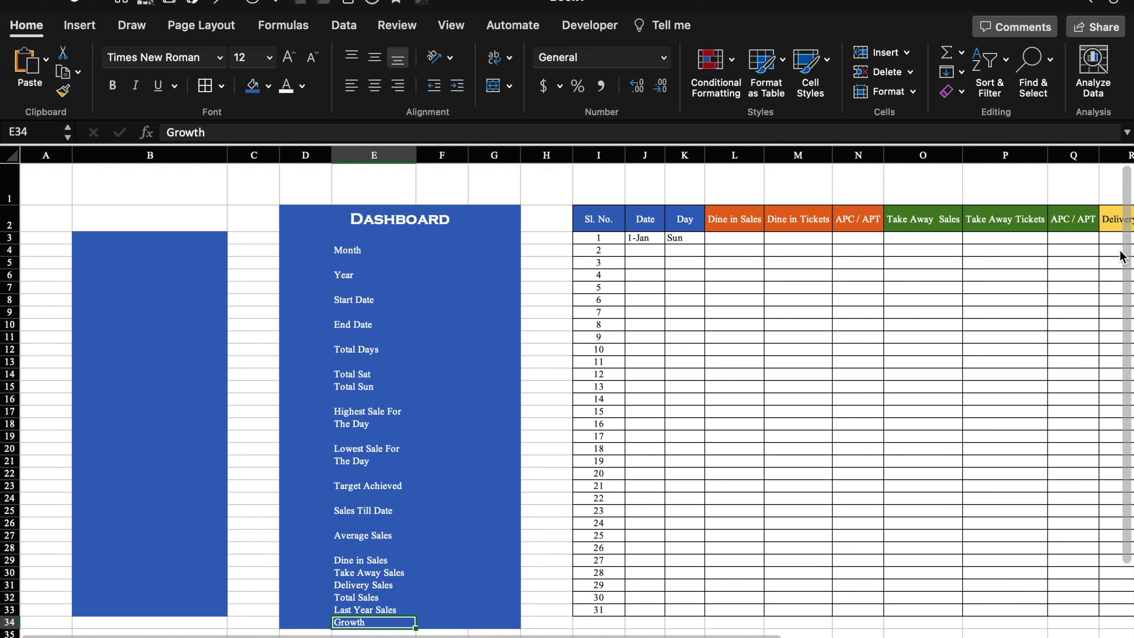
pyautogui.click(437, 251)
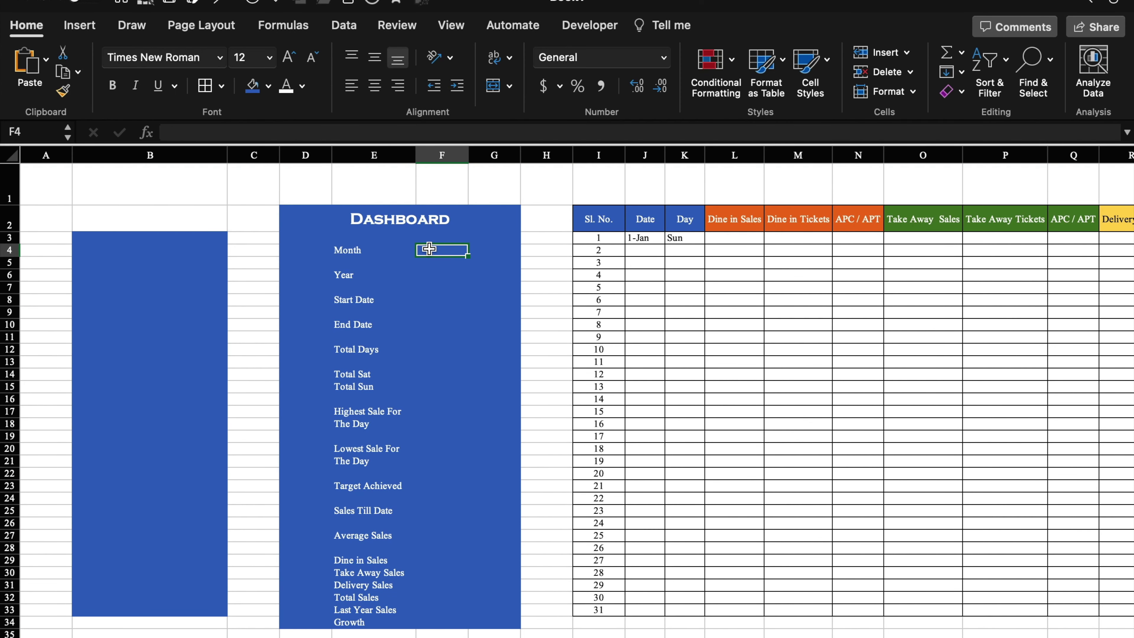
# Apply outside borders to every value cell in column F beside the labels.
pyautogui.click(205, 85)
pyautogui.click(442, 386)
pyautogui.moveTo(441, 374); pyautogui.dragTo(442, 386)
pyautogui.click(442, 418)
pyautogui.click(442, 485)
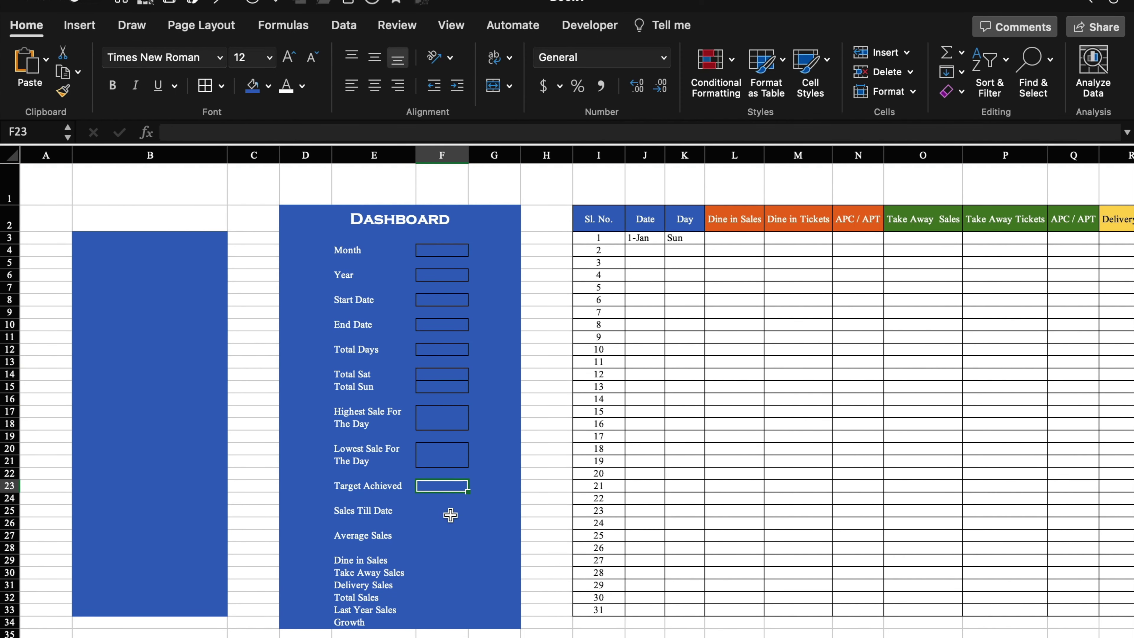
pyautogui.click(441, 535)
pyautogui.moveTo(441, 560); pyautogui.dragTo(441, 623)
pyautogui.click(499, 311)
# Widen column F and narrow spacer columns G, H and A.
pyautogui.moveTo(468, 156); pyautogui.dragTo(515, 156)
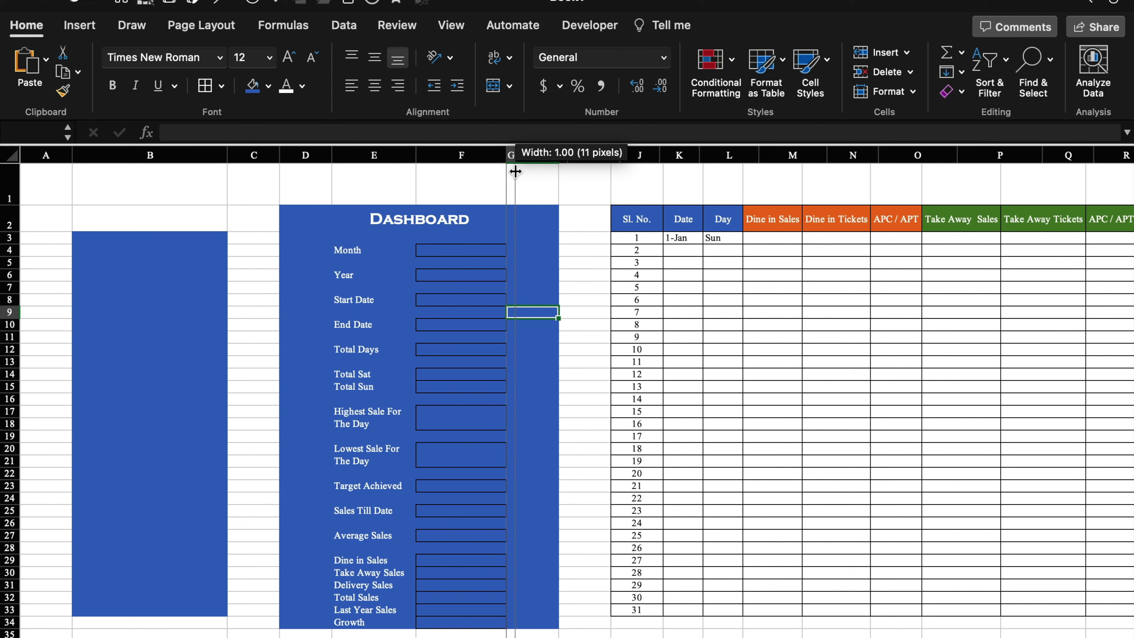
pyautogui.moveTo(568, 158); pyautogui.dragTo(530, 167)
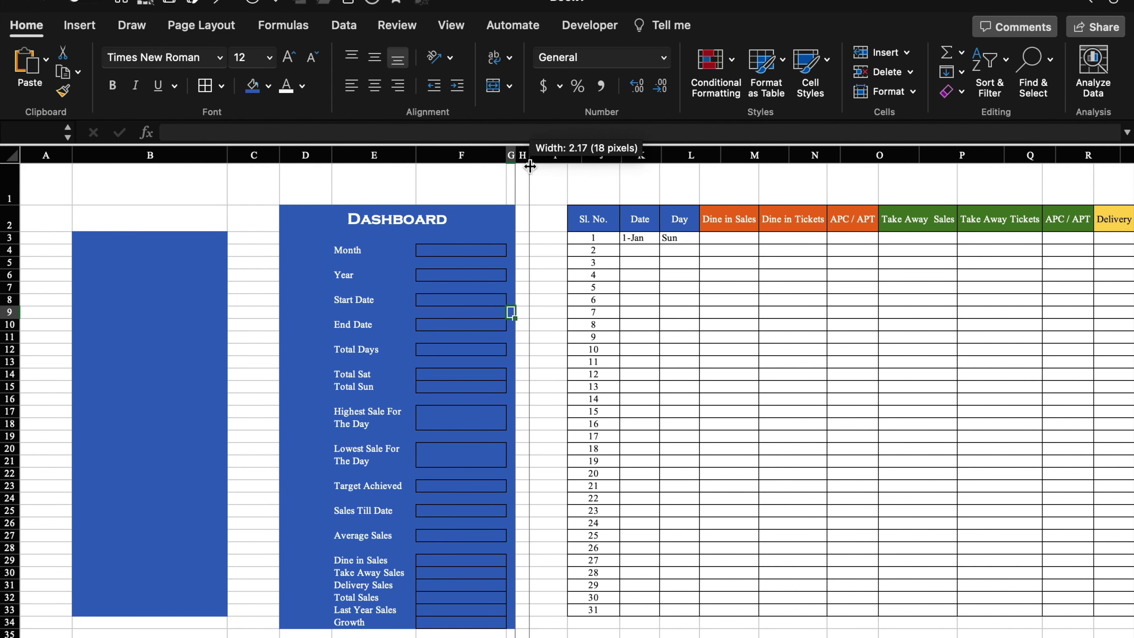
pyautogui.moveTo(71, 155); pyautogui.dragTo(38, 164)
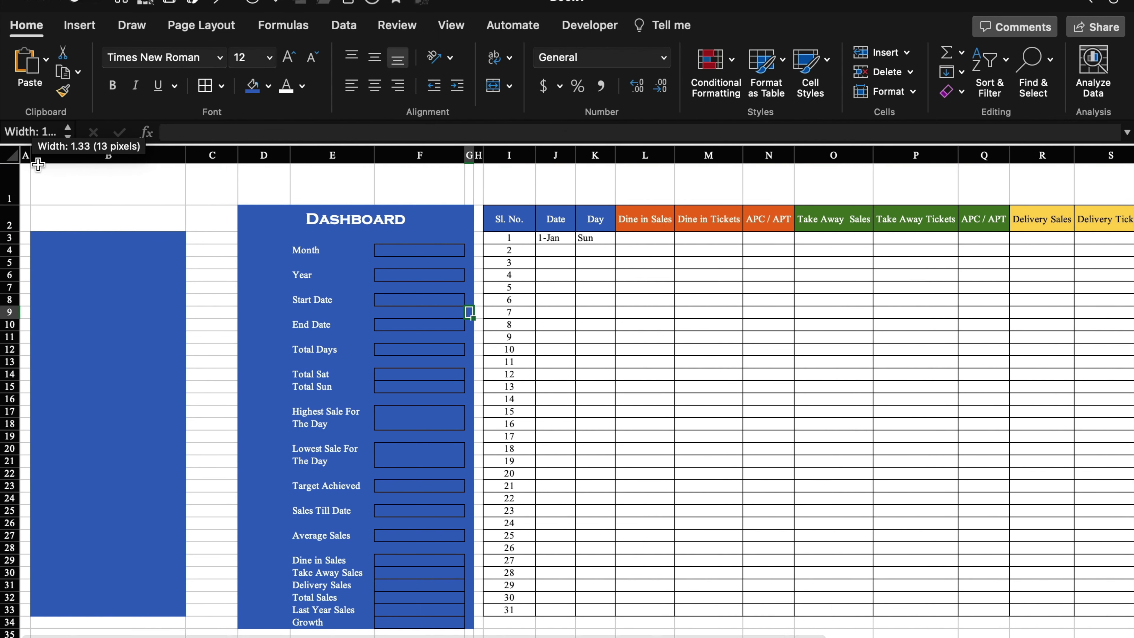
pyautogui.moveTo(238, 156); pyautogui.dragTo(195, 165)
pyautogui.click(379, 249)
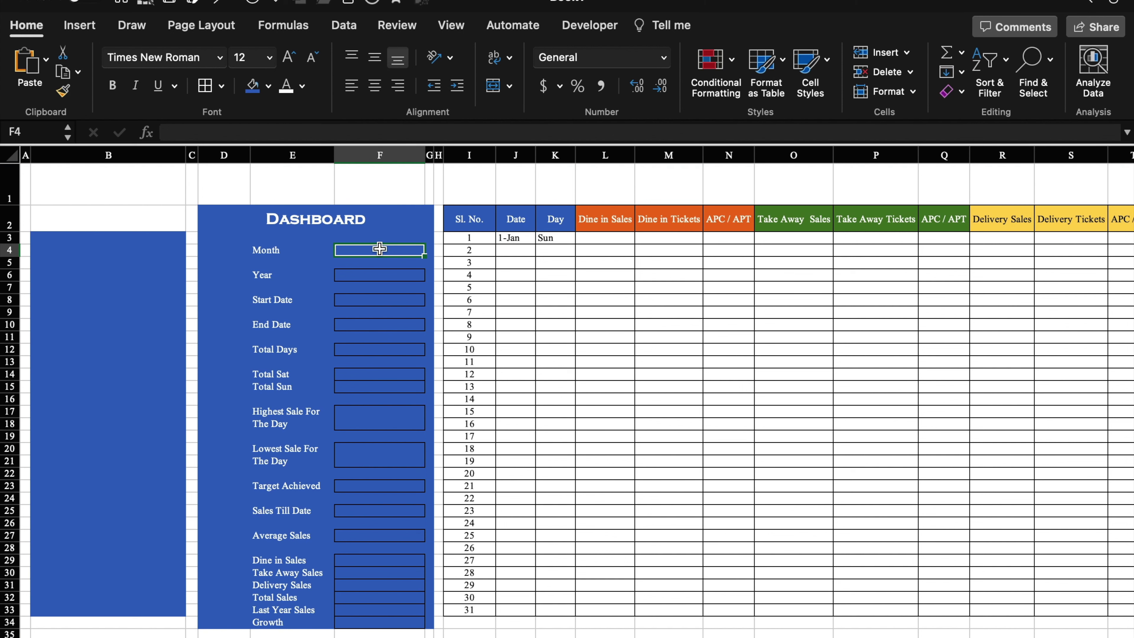
# Add list validation to F4 with source Jan,Feb,March,April,May,June,July,Aug,Sept.,Oct.,Nov.,Dec.
pyautogui.click(345, 26)
pyautogui.click(768, 59)
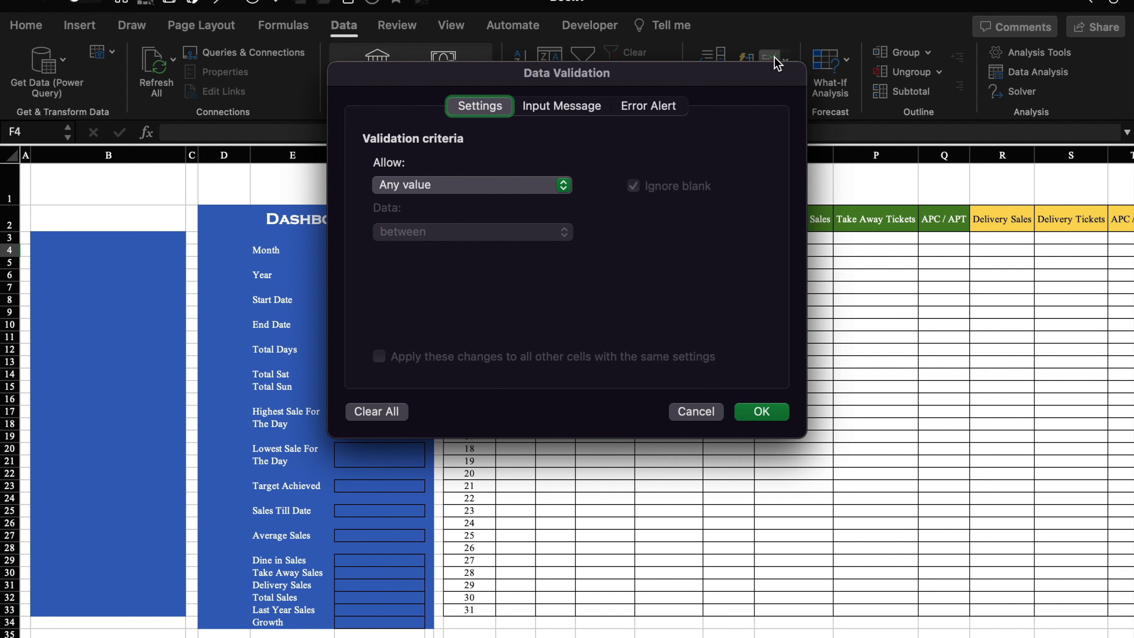
pyautogui.click(564, 187)
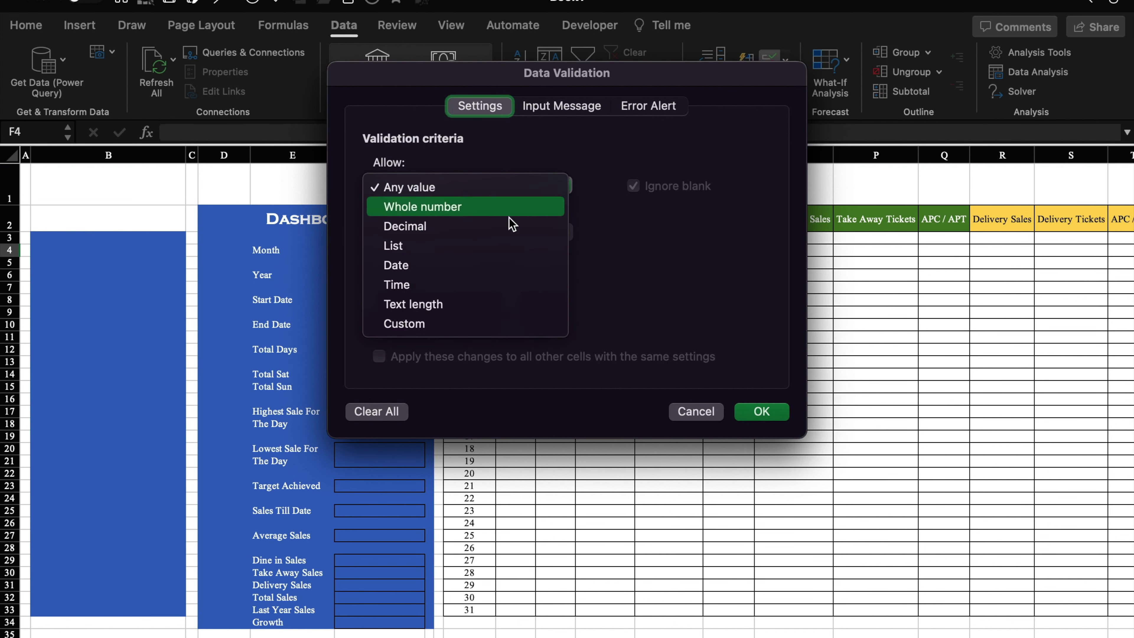
pyautogui.click(507, 249)
pyautogui.click(543, 279)
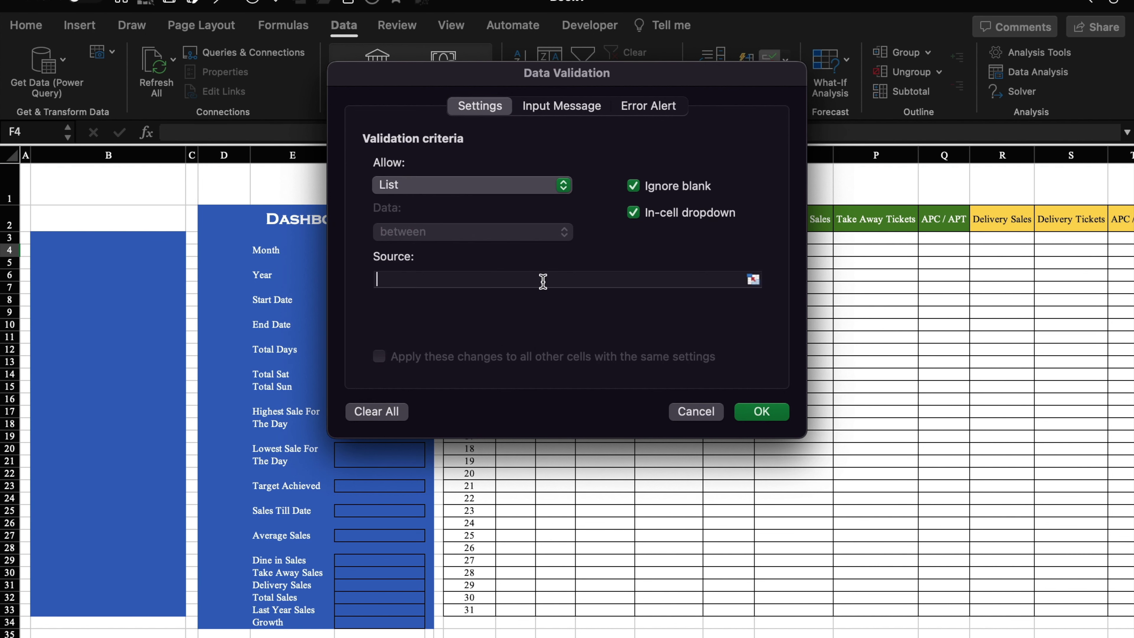
pyautogui.moveTo(525, 80); pyautogui.dragTo(656, 85)
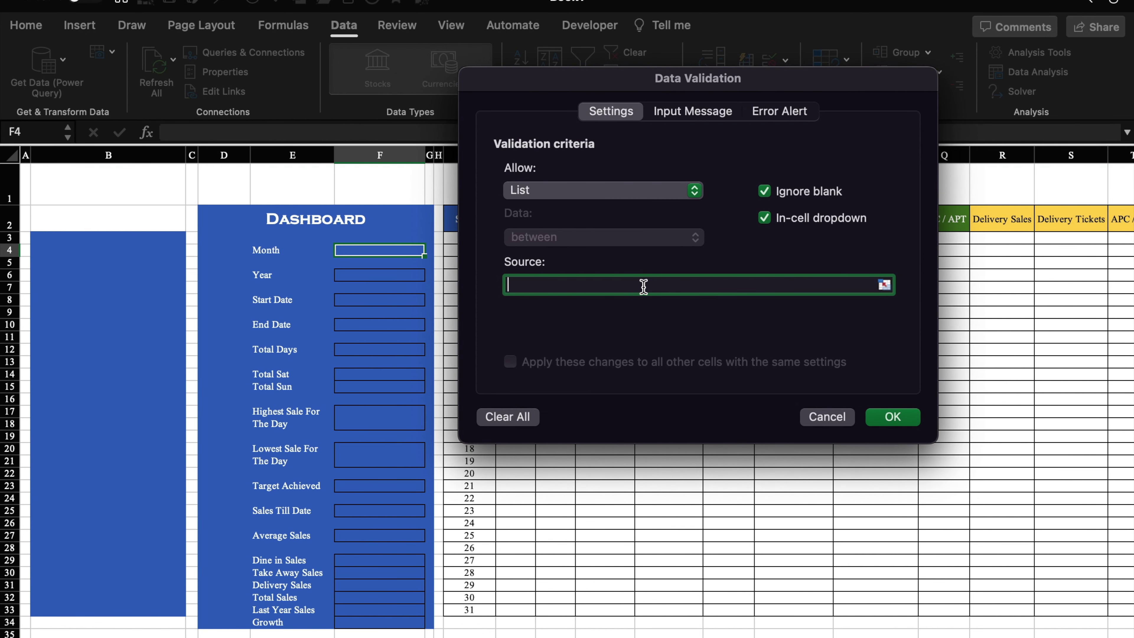
pyautogui.write('Jan,Feb,March,April,May,Ju')
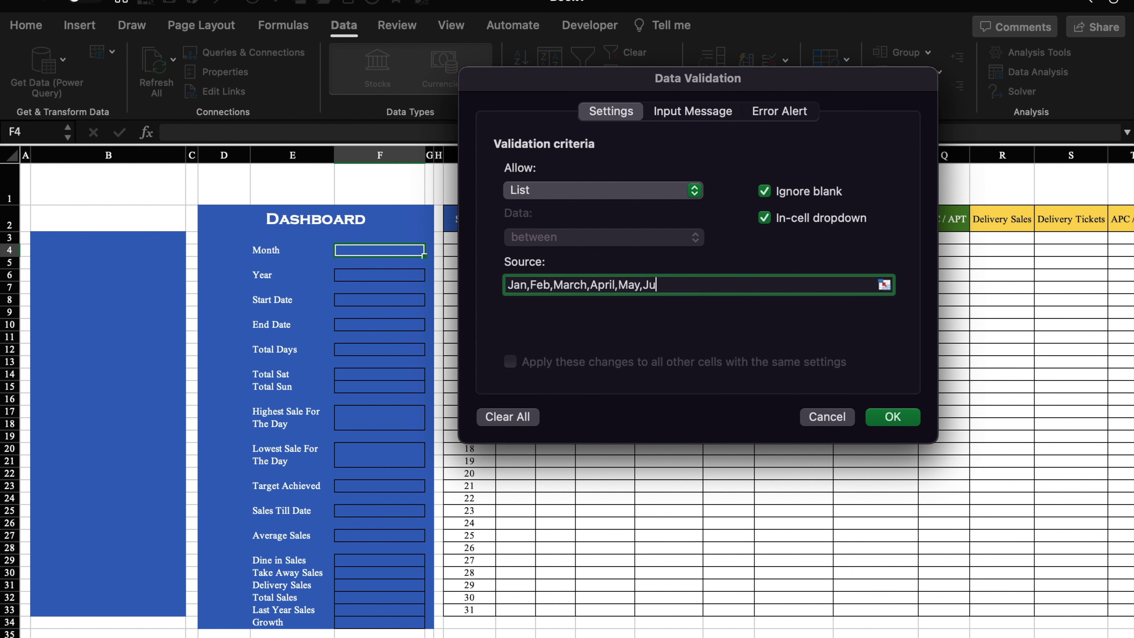
pyautogui.write('ne,July,Aug,Sept.,Oct.,Nov.,Dec')
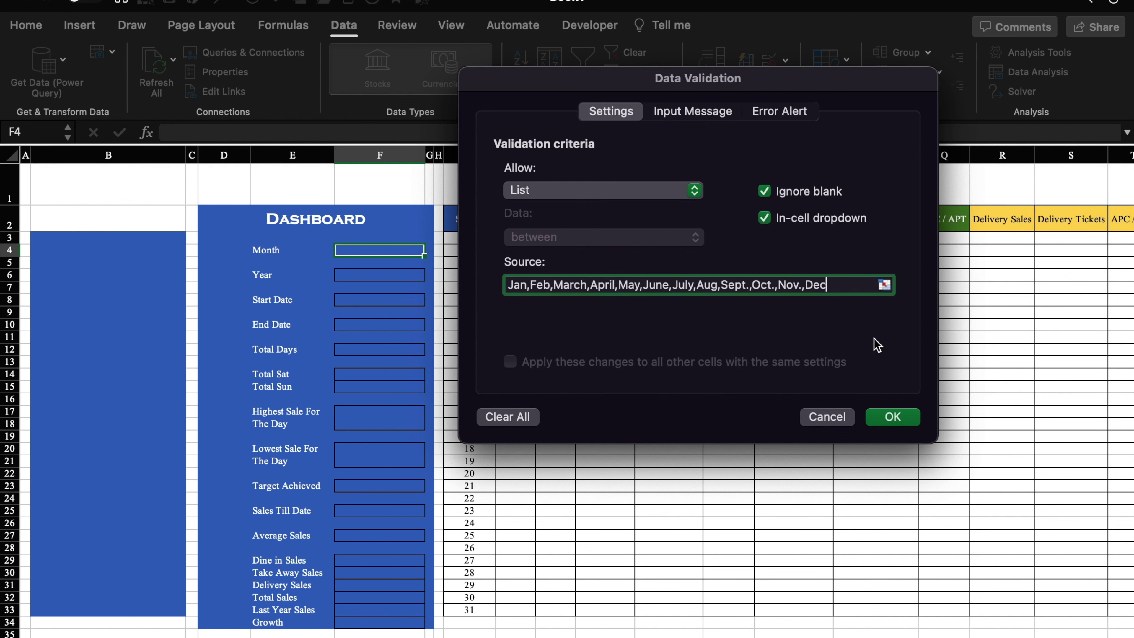
pyautogui.click(896, 418)
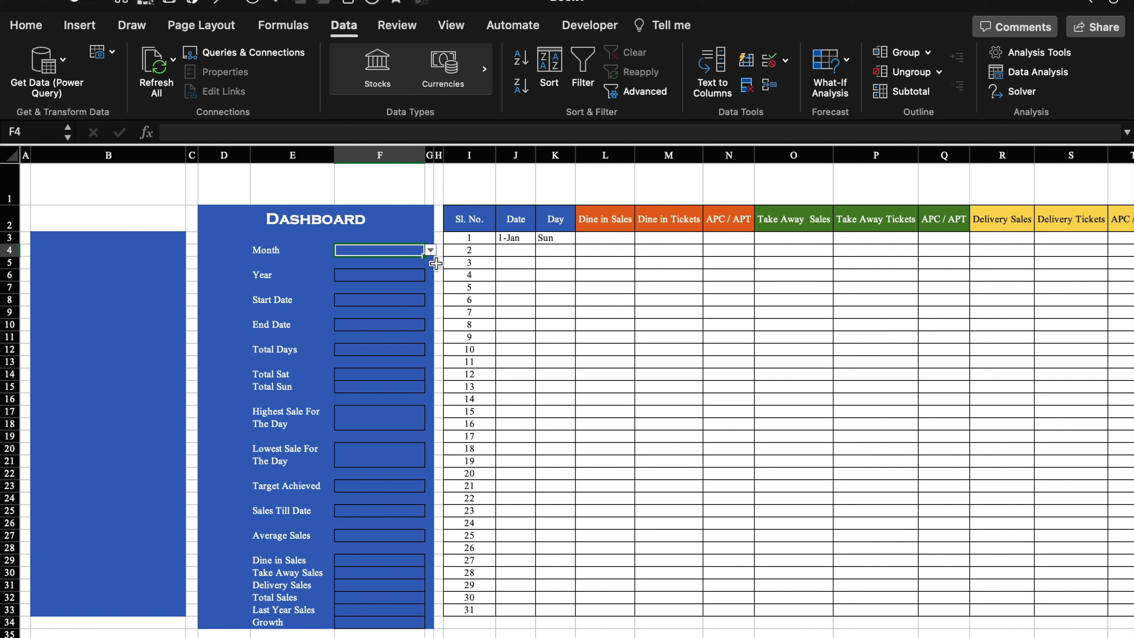
# Choose Jan from the Month dropdown.
pyautogui.click(430, 250)
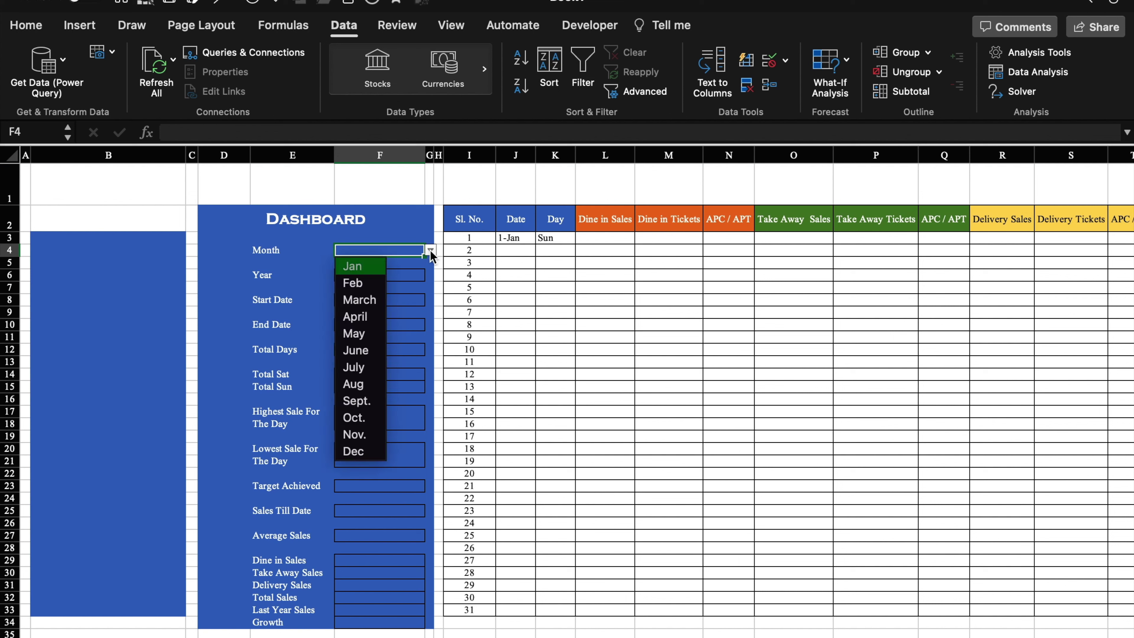
pyautogui.click(374, 268)
pyautogui.click(397, 278)
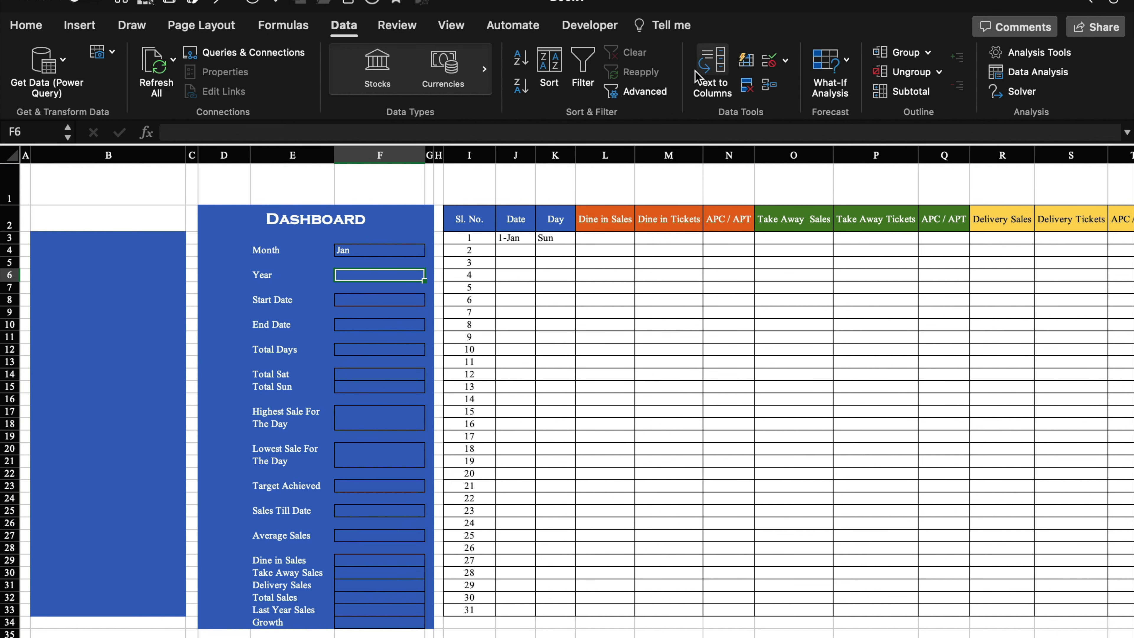
# Add list validation to the Year cell F6 with years 2023 to 2026.
pyautogui.click(787, 64)
pyautogui.click(834, 84)
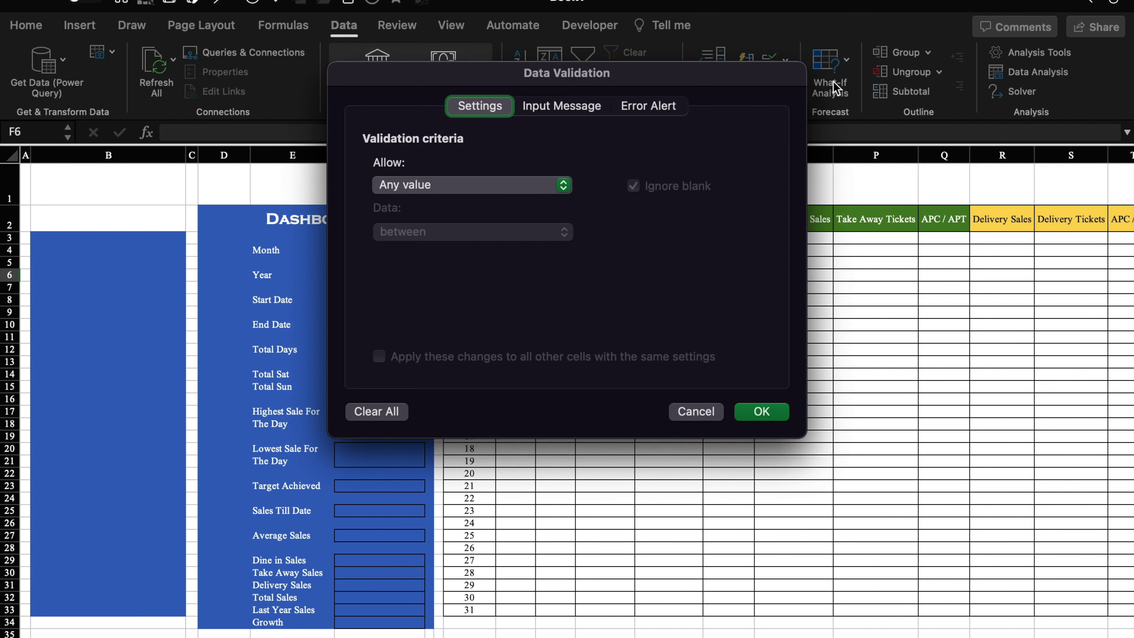
pyautogui.click(564, 185)
pyautogui.click(506, 253)
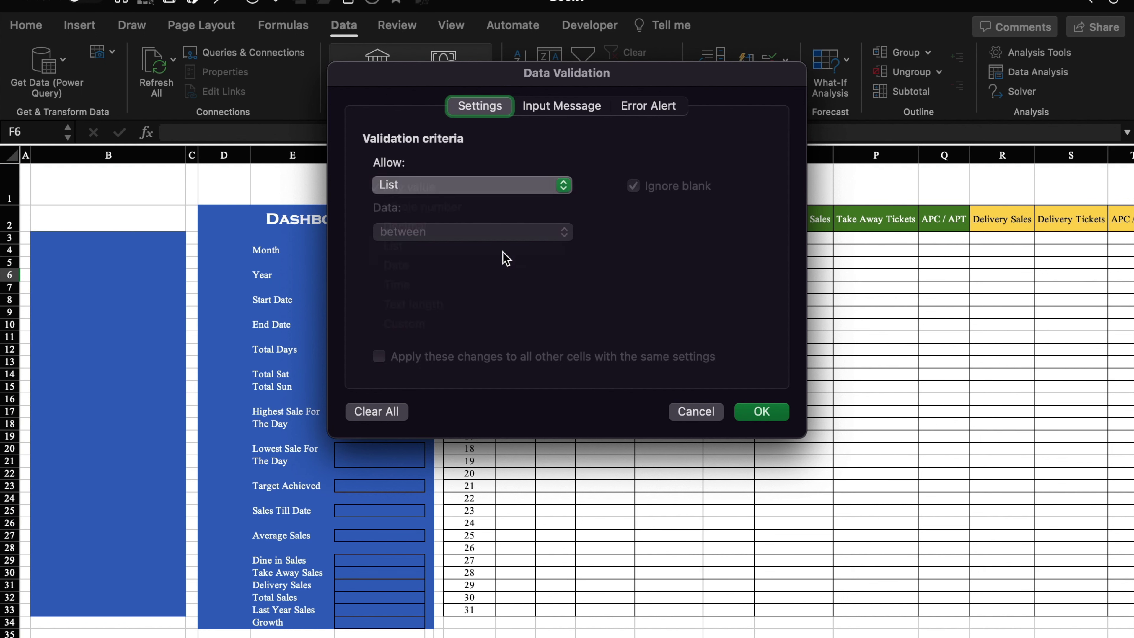
pyautogui.click(507, 278)
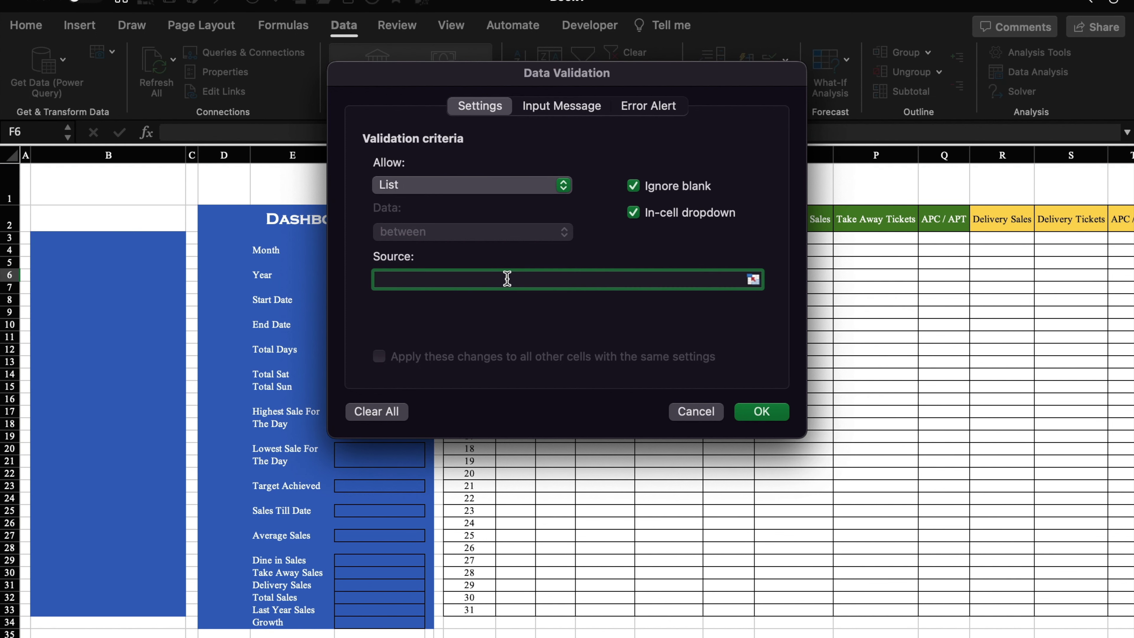
pyautogui.write('2023,2')
pyautogui.write('024,')
pyautogui.write('2025,2026')
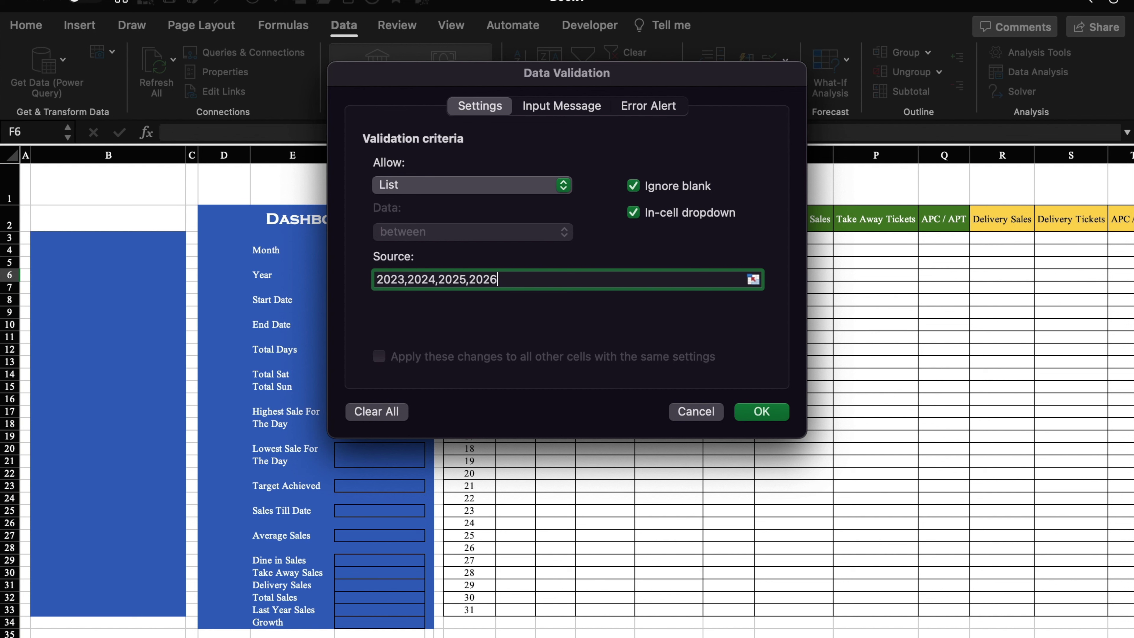
pyautogui.click(761, 412)
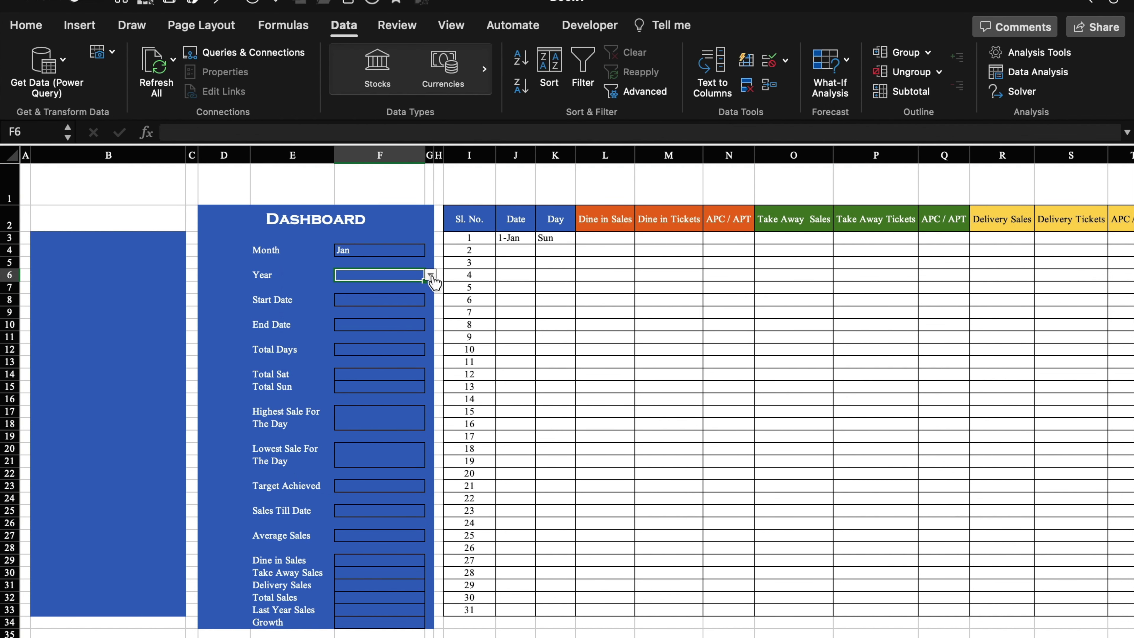
# Choose 2023 from the Year dropdown and centre the Year and Month values.
pyautogui.click(430, 275)
pyautogui.click(374, 292)
pyautogui.click(27, 32)
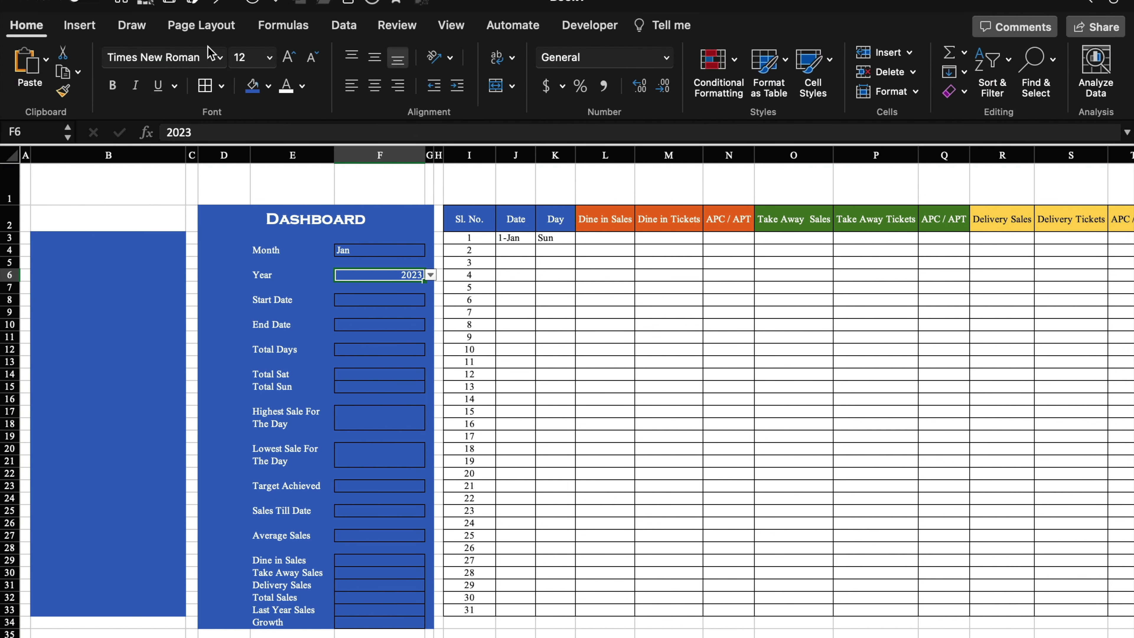
pyautogui.click(375, 85)
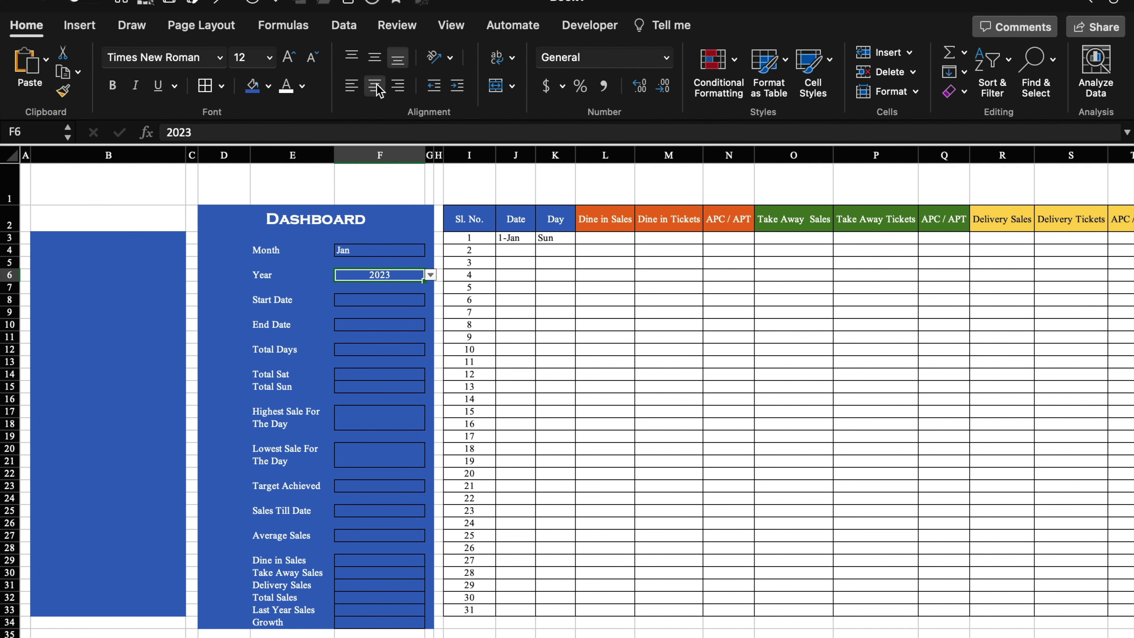
pyautogui.click(380, 250)
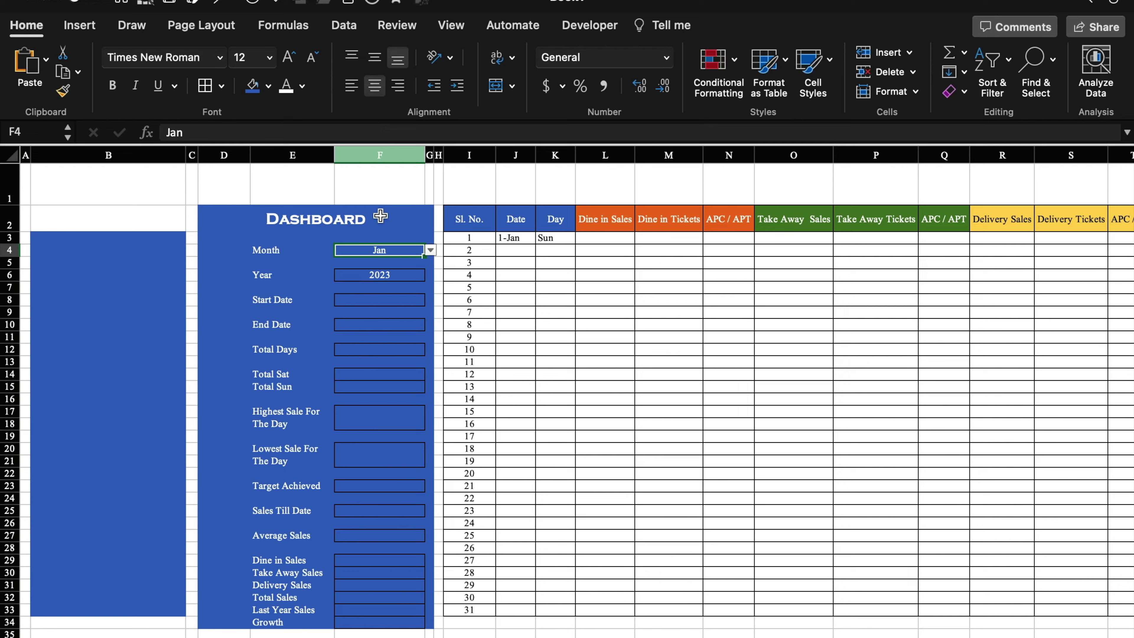
pyautogui.click(578, 485)
pyautogui.click(581, 446)
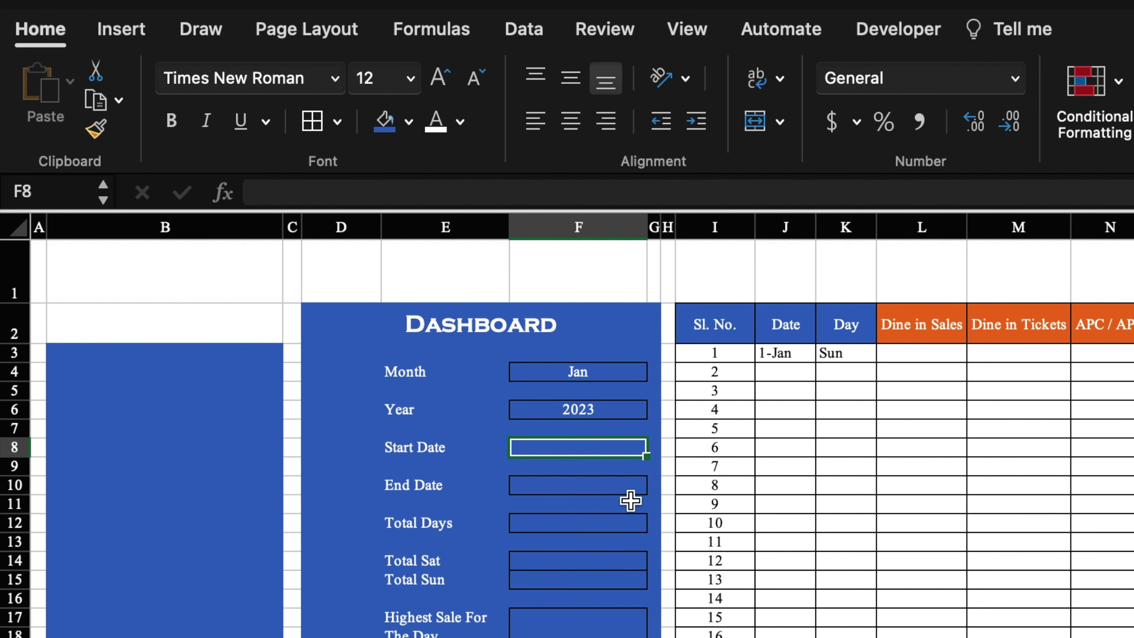
# Enter =DATEVALUE("1"&F4&F6) in the Start Date cell F8, then select F8:F10 for formatting.
pyautogui.write('=')
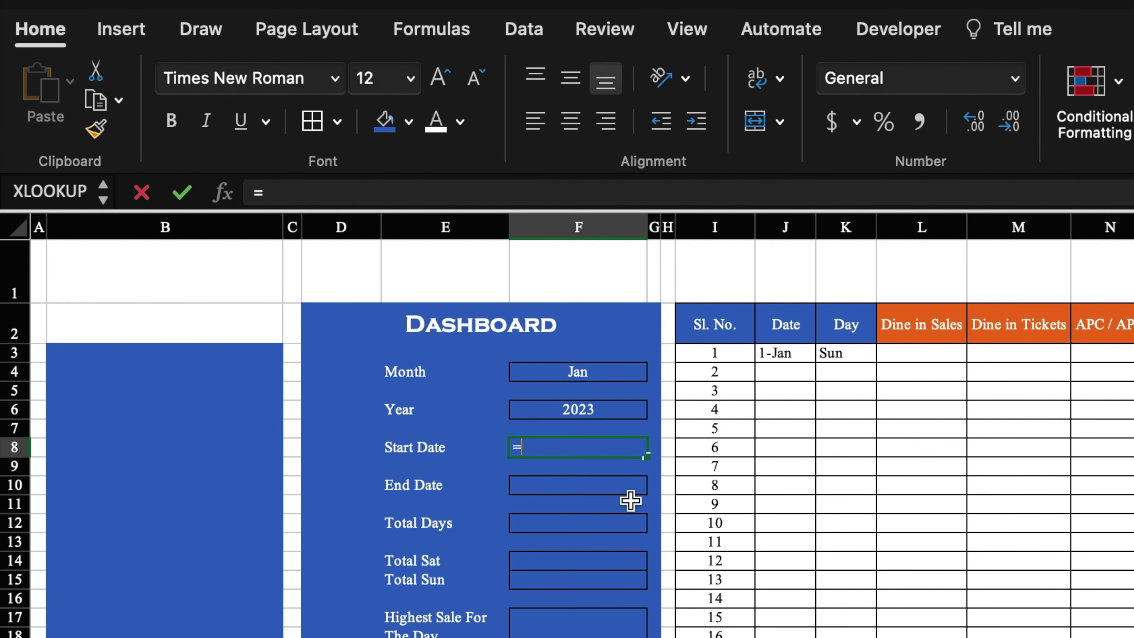
pyautogui.write('Date')
pyautogui.doubleClick(631, 519)
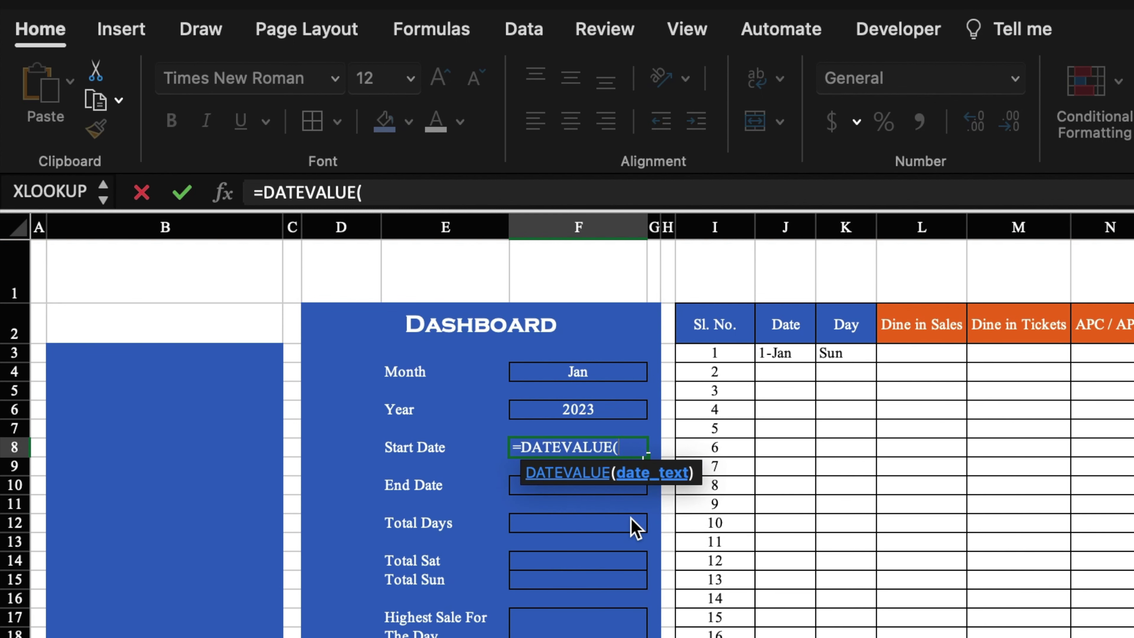
pyautogui.write('"1"')
pyautogui.write('&')
pyautogui.click(592, 377)
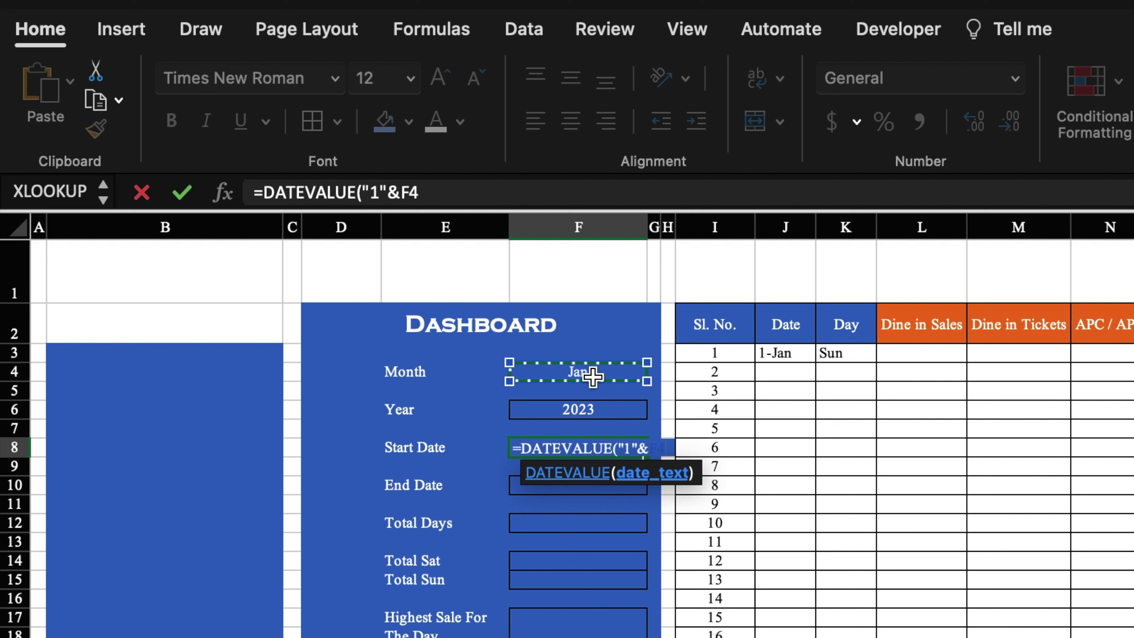
pyautogui.write('&')
pyautogui.click(608, 412)
pyautogui.write(')')
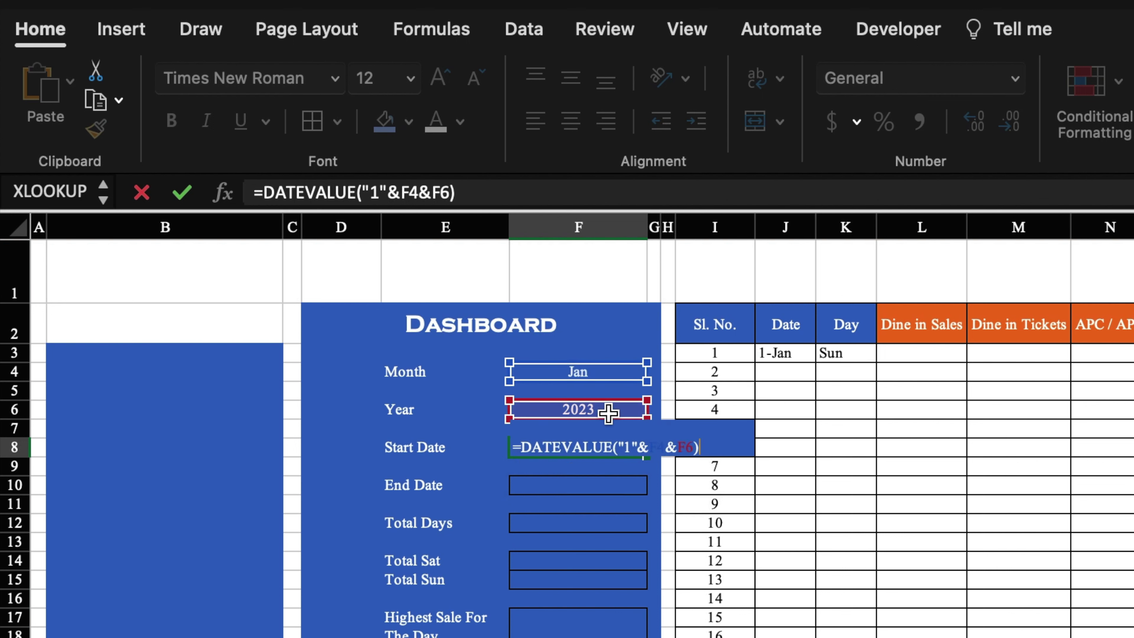
pyautogui.press('Return')
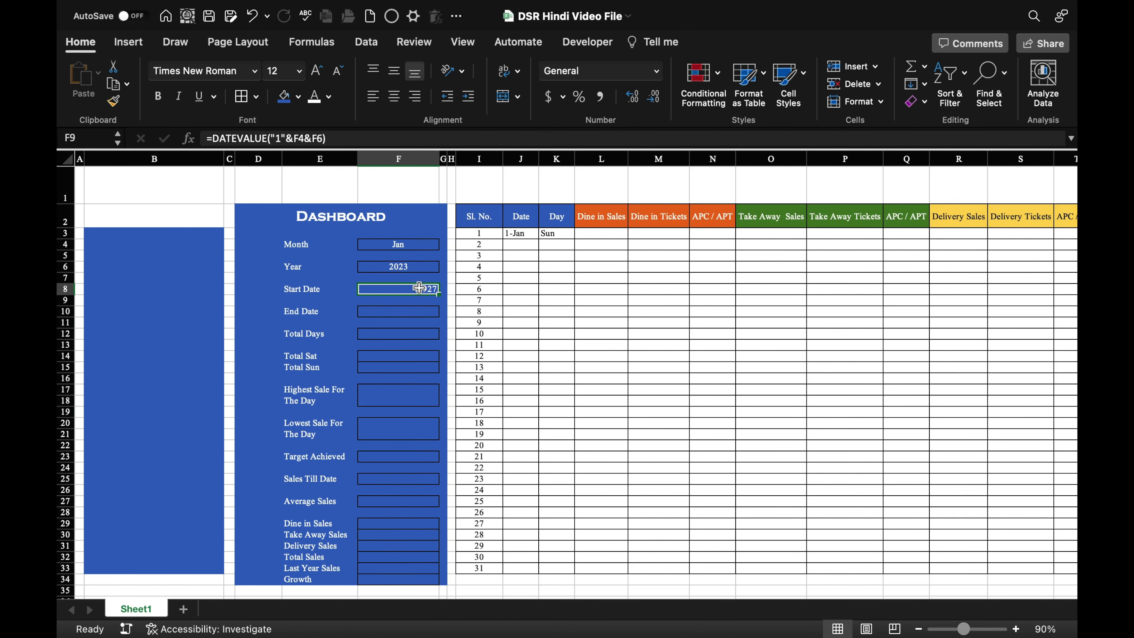
pyautogui.moveTo(419, 288); pyautogui.dragTo(411, 306)
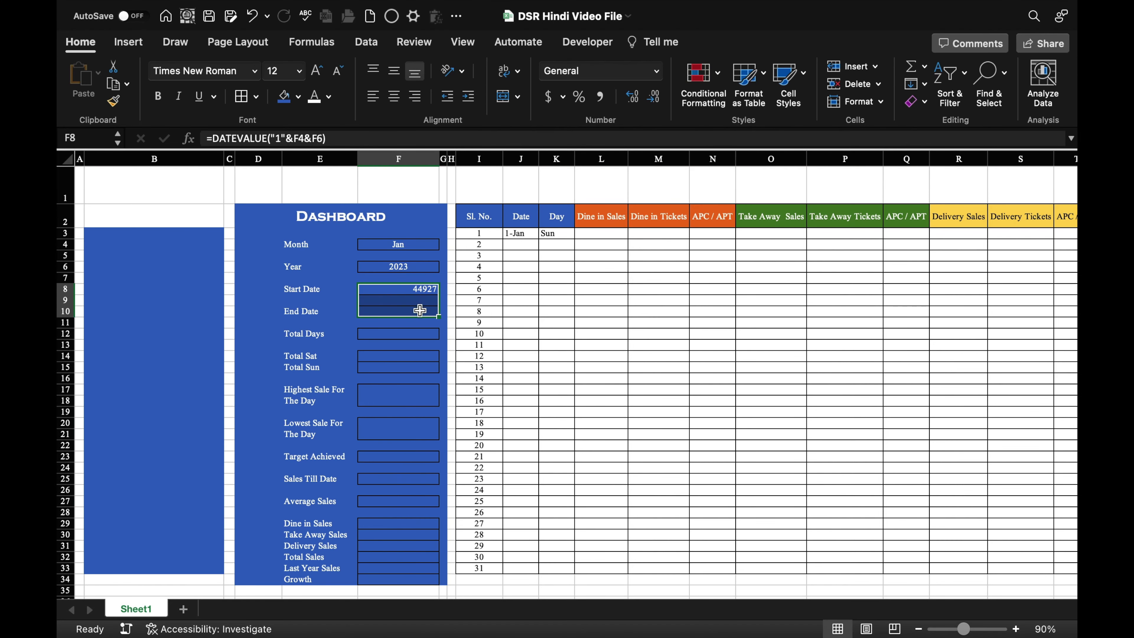
pyautogui.rightClick(411, 307)
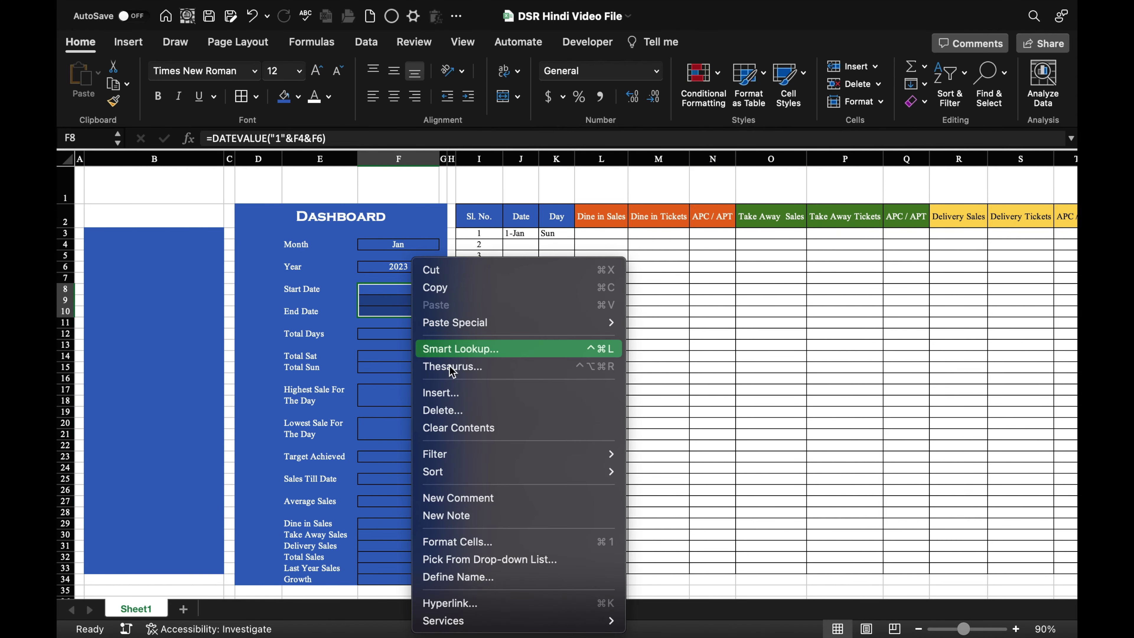
# Format the Start Date cells with the 14-Mar-12 date style, showing 1-Jan-23.
pyautogui.click(492, 541)
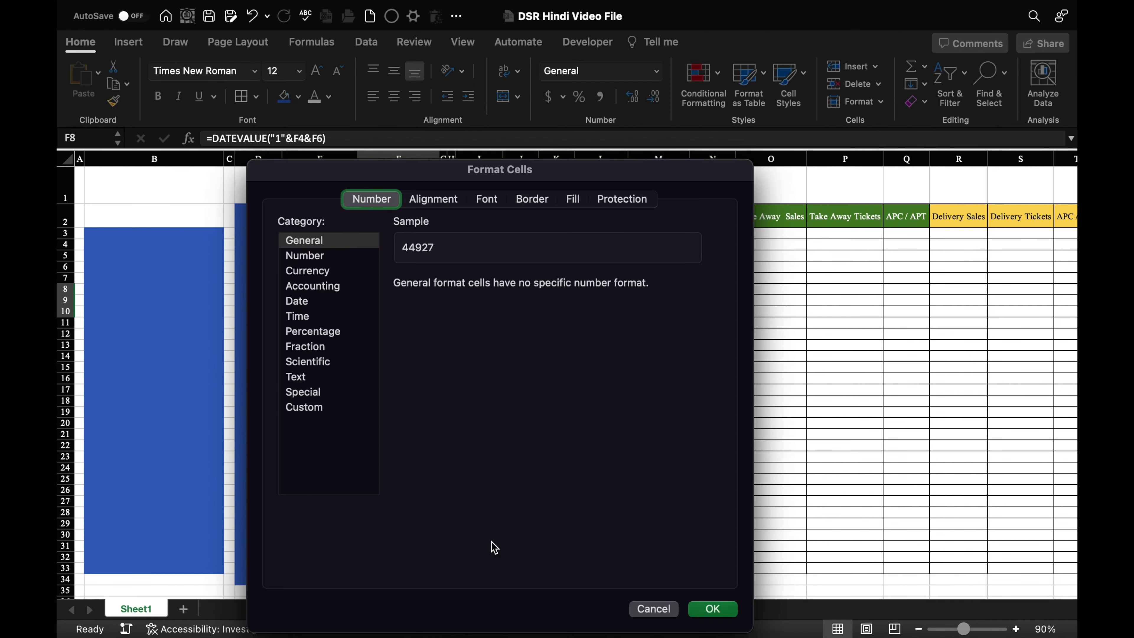
pyautogui.click(296, 301)
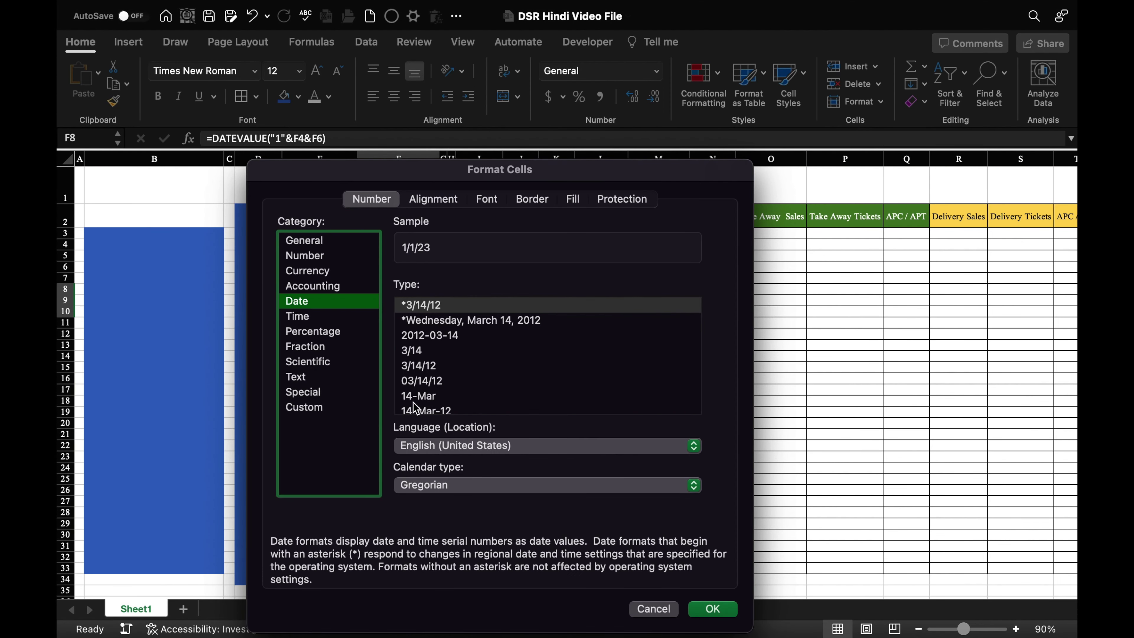
pyautogui.click(418, 406)
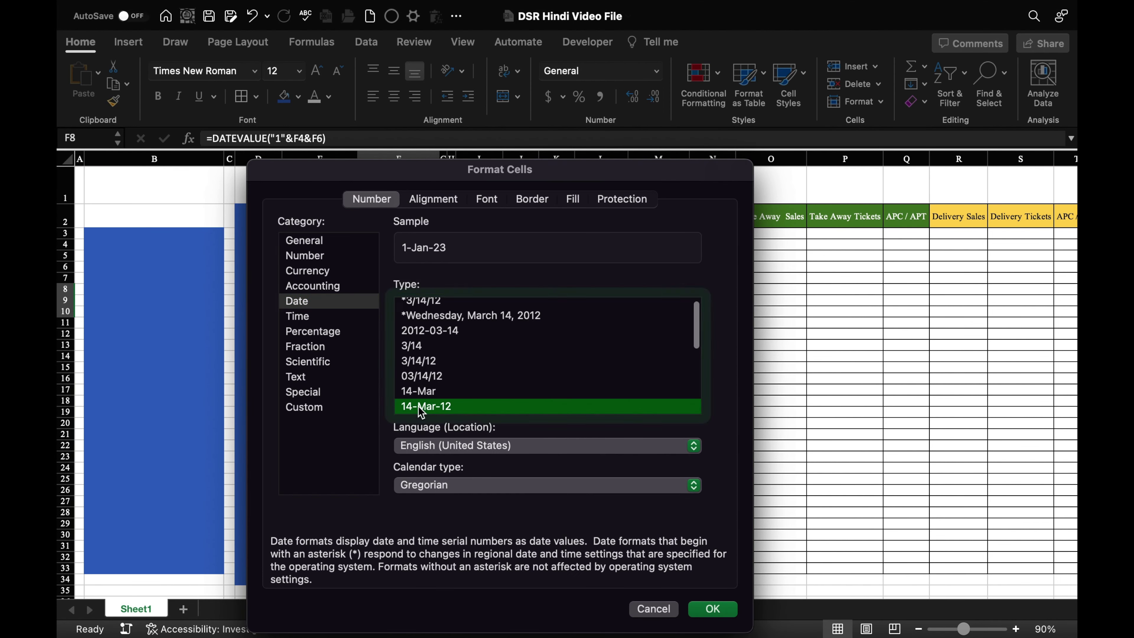
pyautogui.click(730, 614)
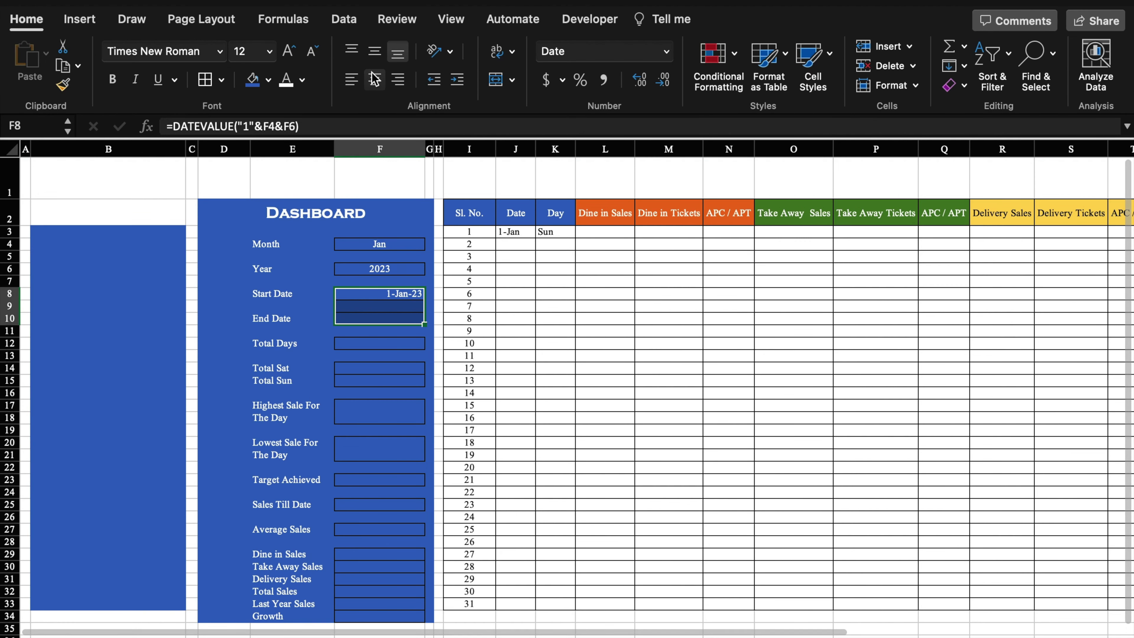
pyautogui.click(389, 317)
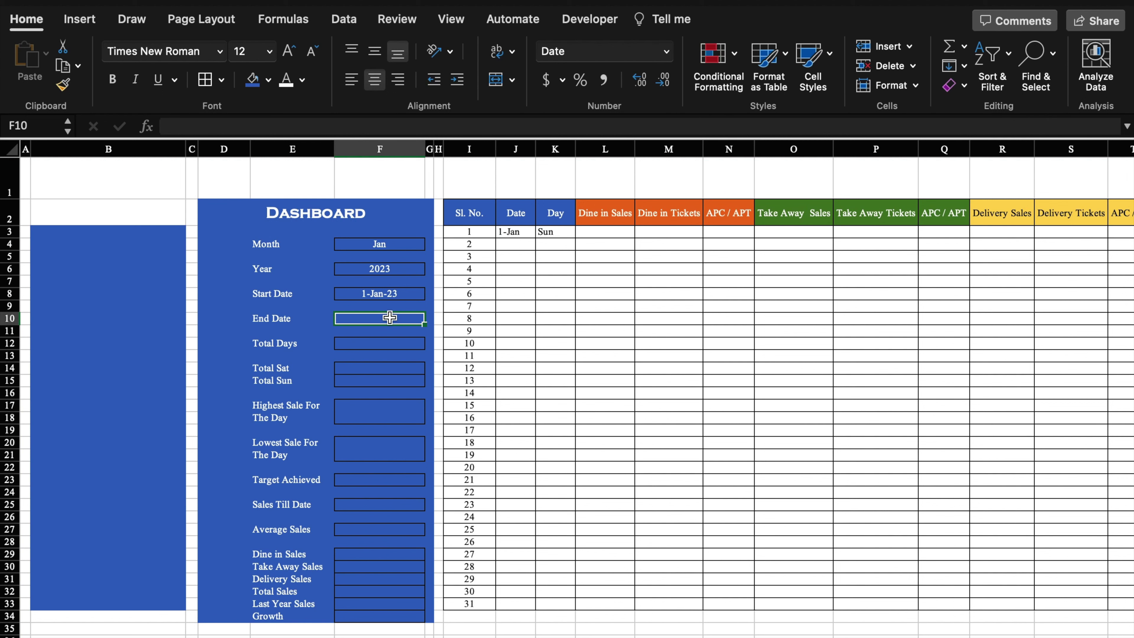
# Enter =EOMONTH(F8,0) in End Date F10 so it shows 31-Jan-23.
pyautogui.write('=')
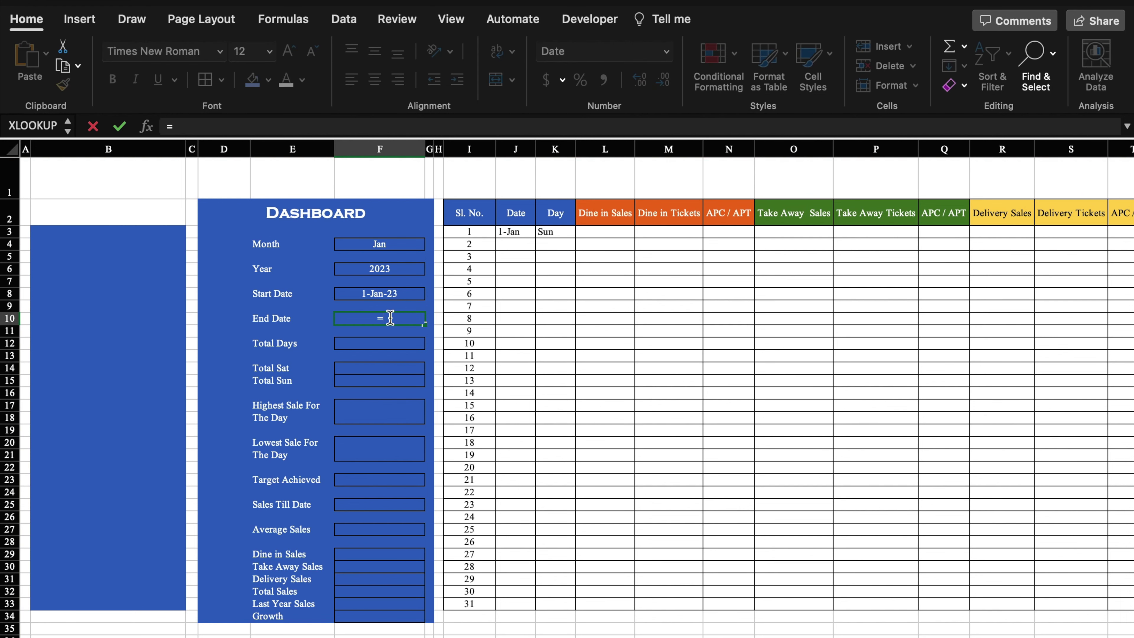
pyautogui.write('Eo')
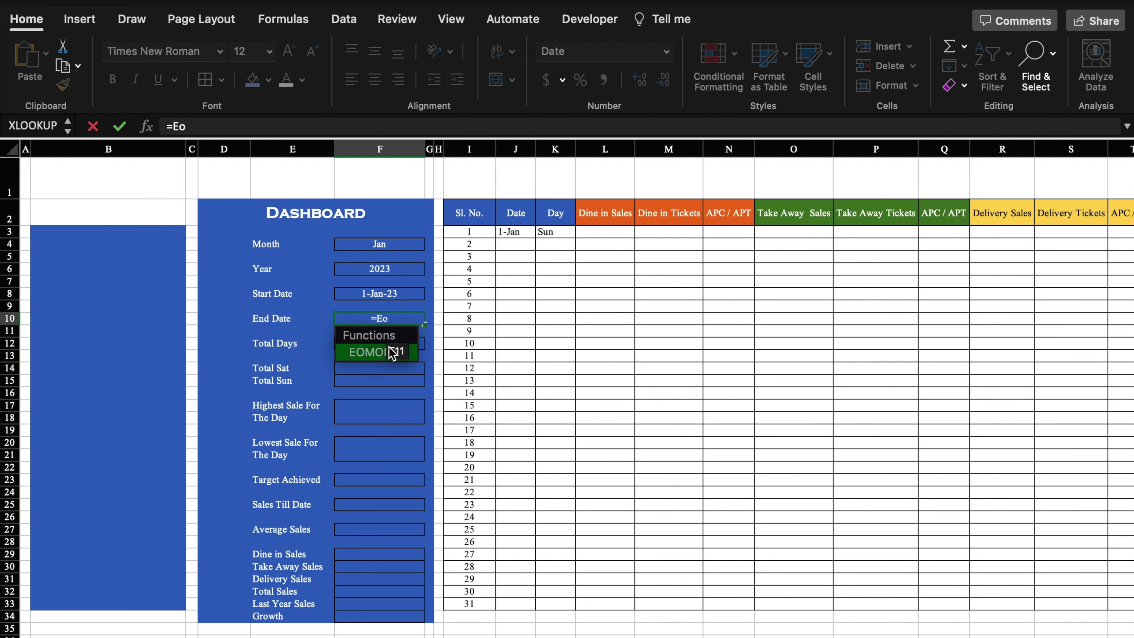
pyautogui.doubleClick(382, 356)
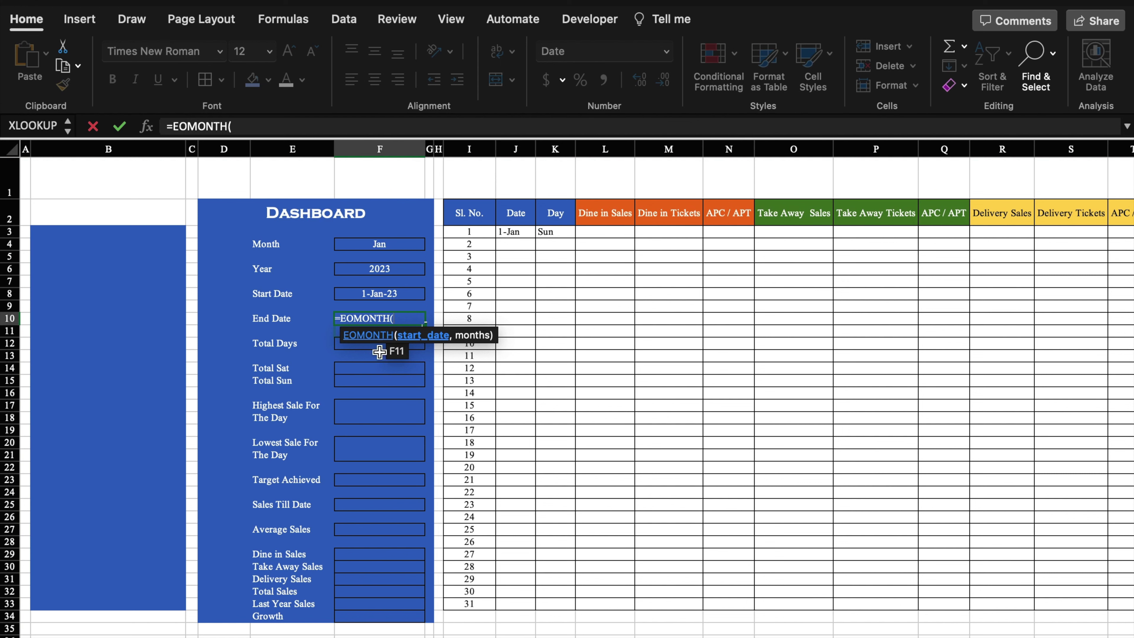
pyautogui.click(376, 296)
pyautogui.write(',0')
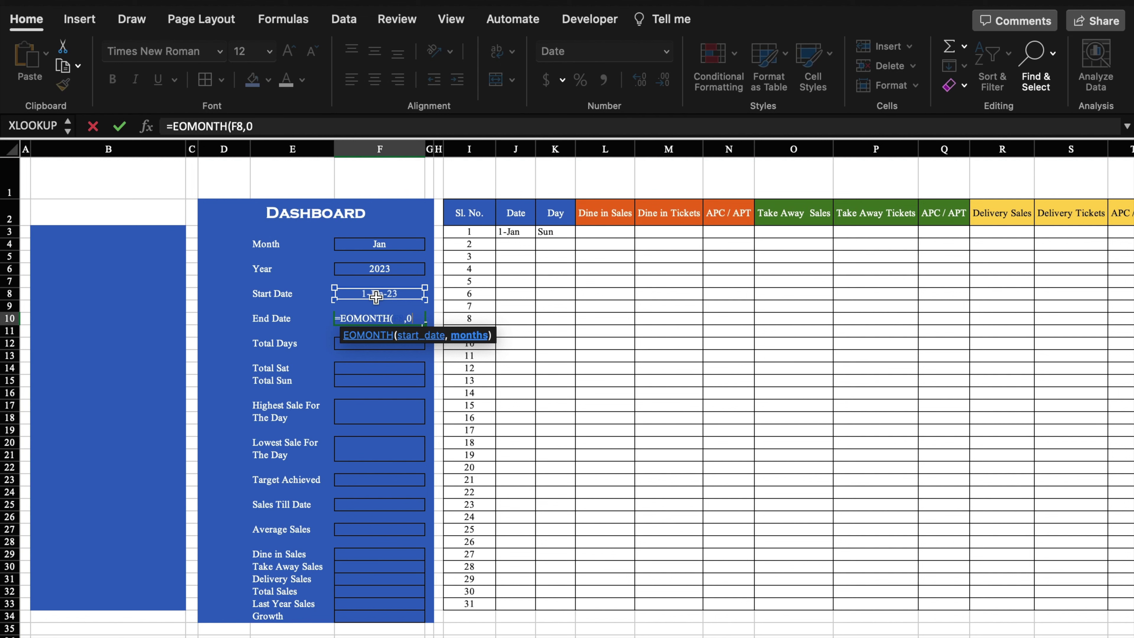
pyautogui.write(')')
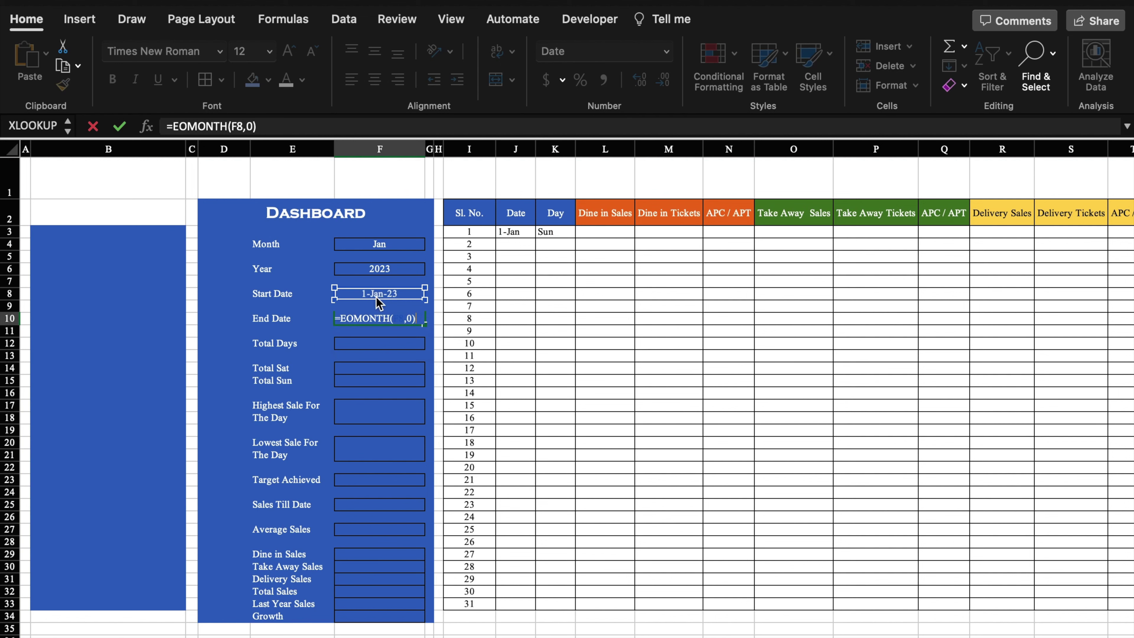
pyautogui.press('Return')
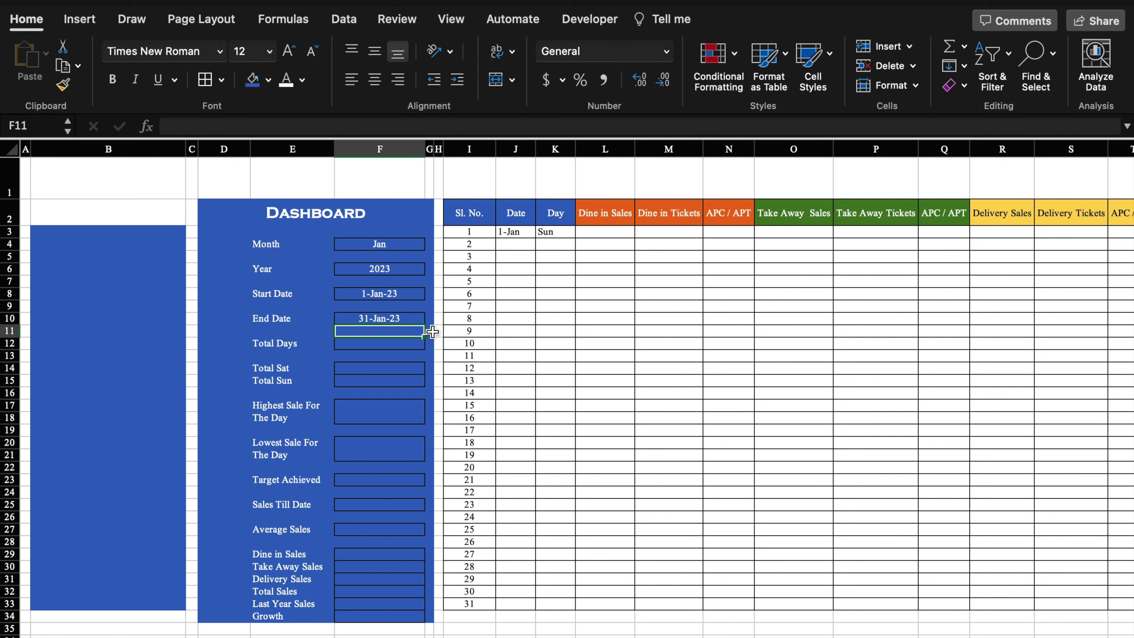
pyautogui.click(392, 245)
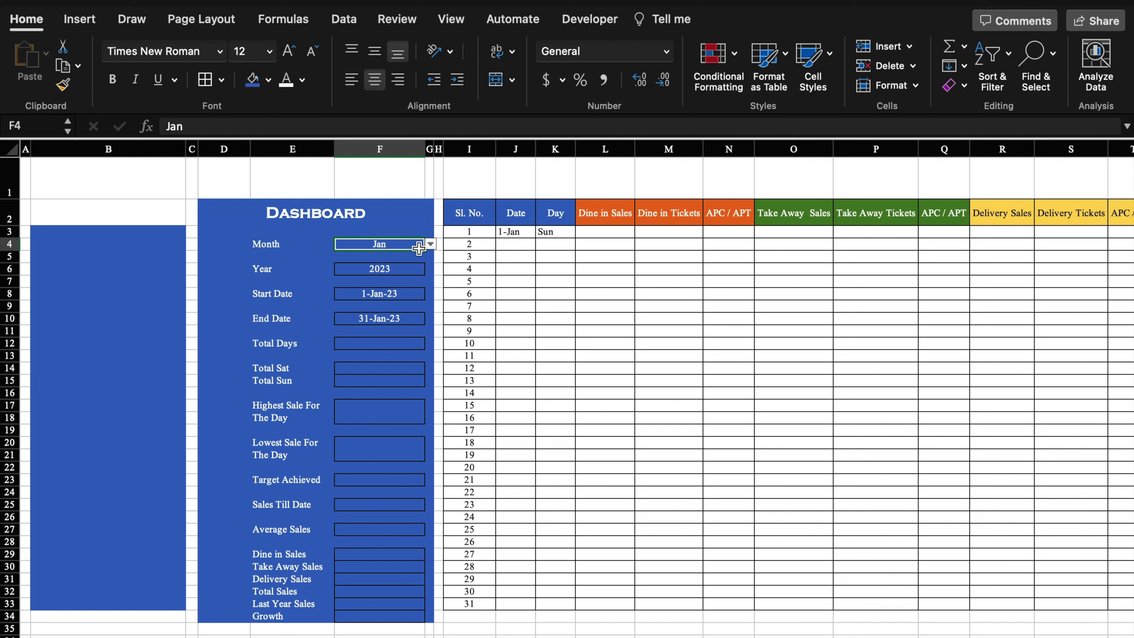
# Change the Month dropdown from Feb to Sept, giving dates 1-Sep-23 to 30-Sep-23.
pyautogui.click(430, 244)
pyautogui.click(369, 278)
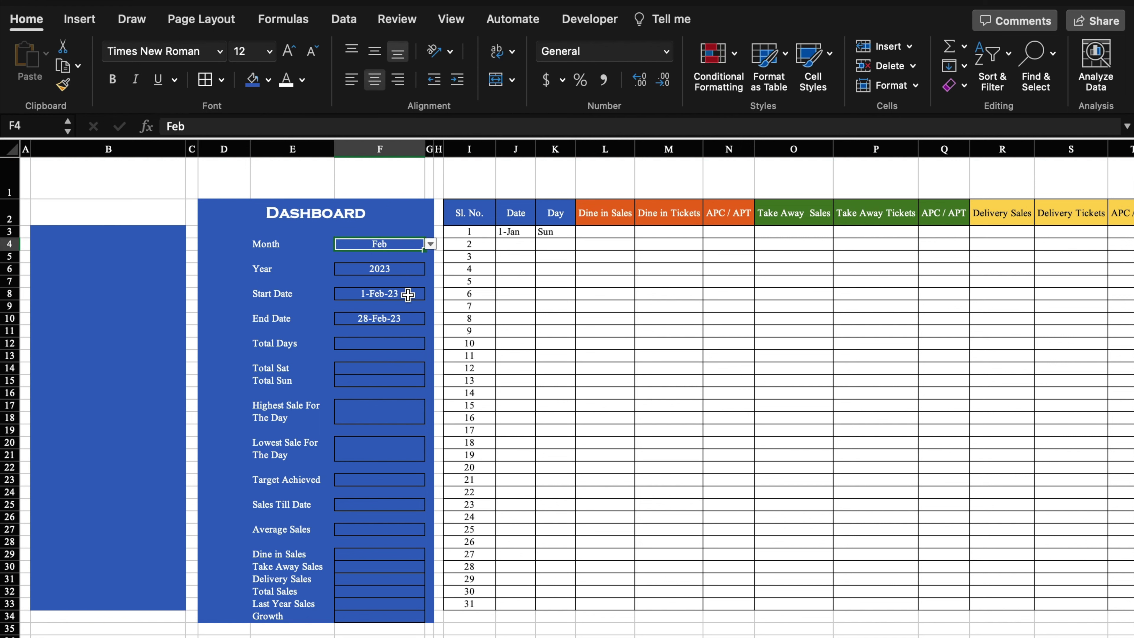
pyautogui.click(430, 244)
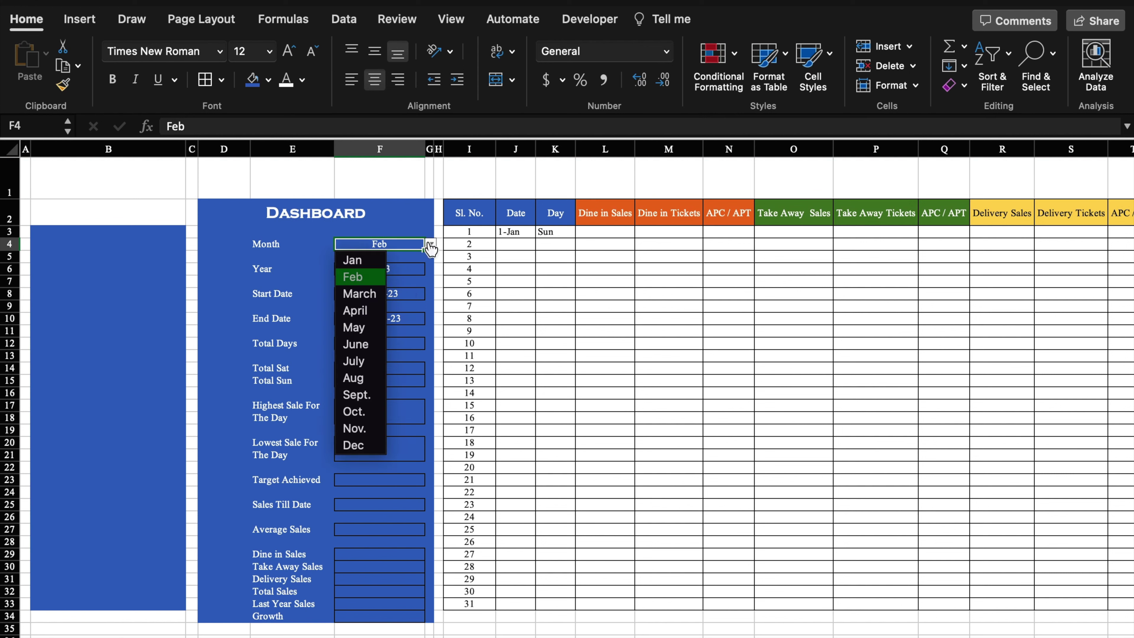
pyautogui.click(366, 395)
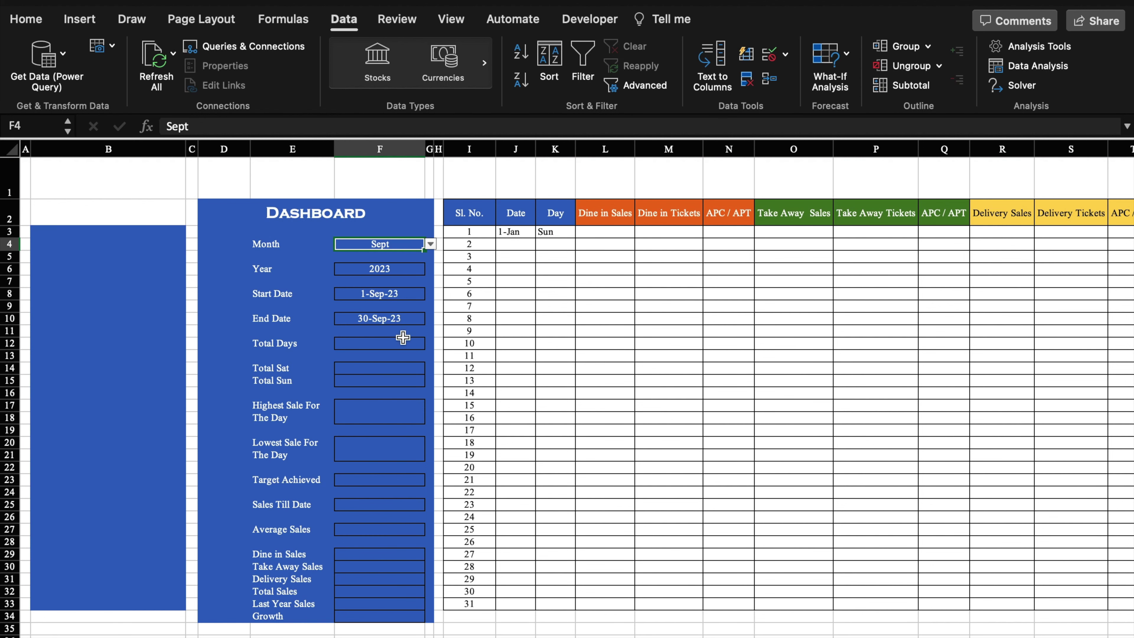
pyautogui.click(401, 342)
pyautogui.click(520, 232)
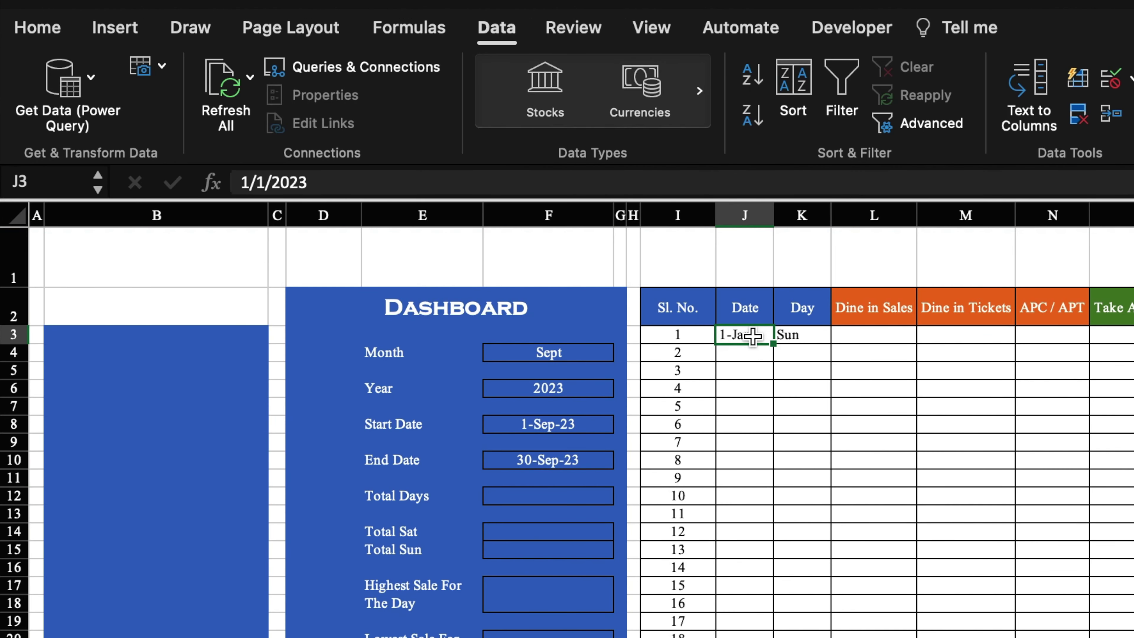
# Replace J3's date with =F8 so the first day shows 1-Sep, Fri.
pyautogui.press('Delete')
pyautogui.write('=')
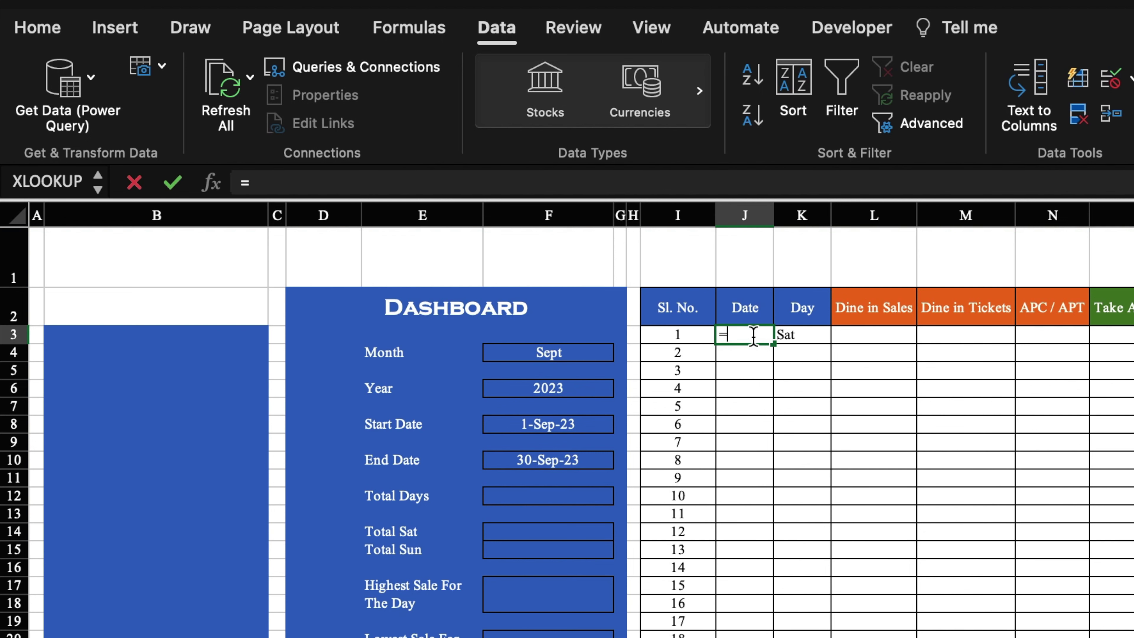
pyautogui.click(584, 427)
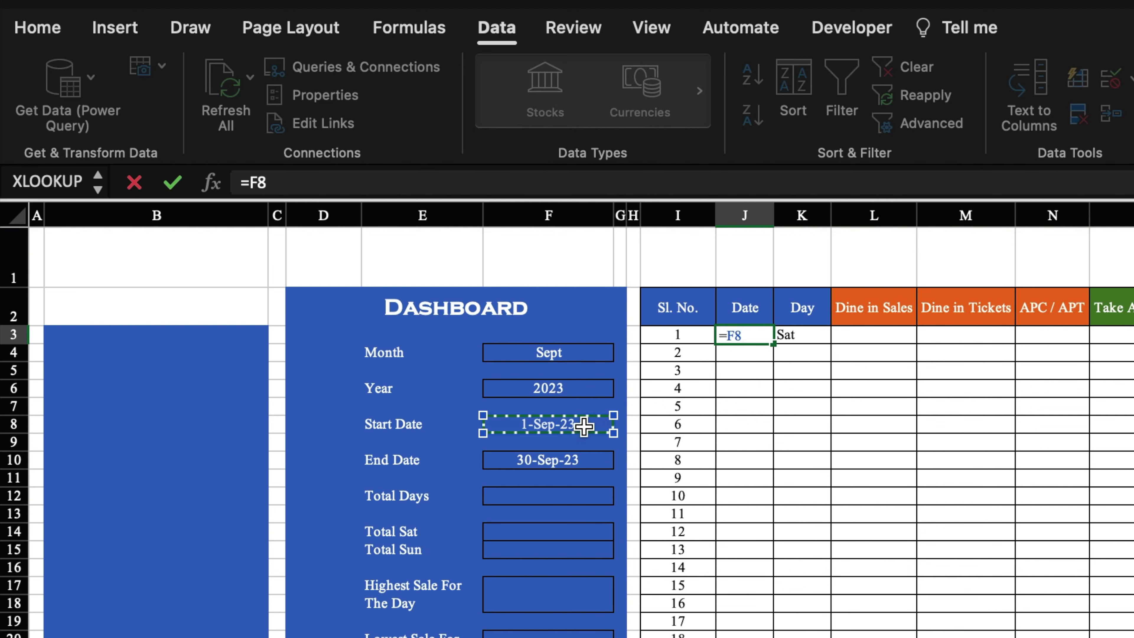
pyautogui.press('Return')
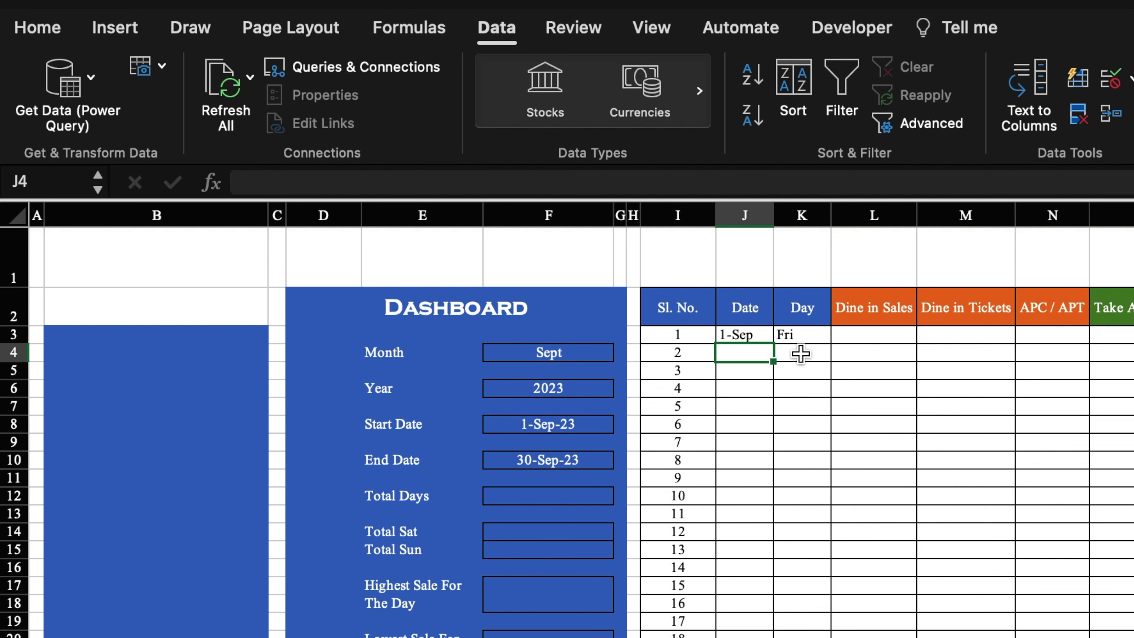
pyautogui.write('=')
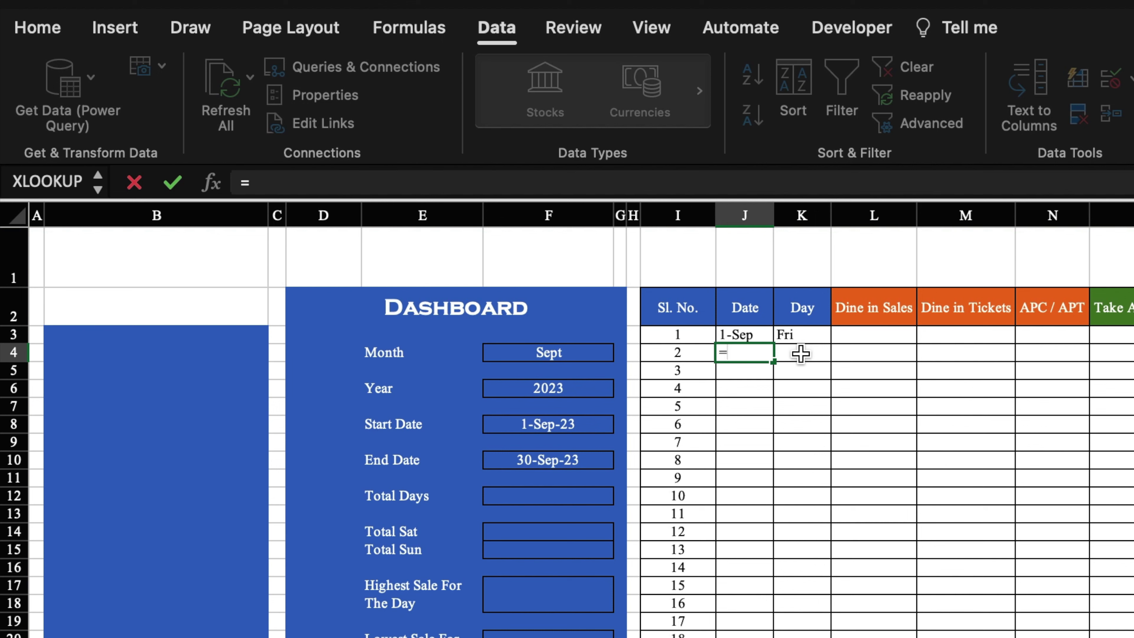
pyautogui.write('if')
# Enter =IF(J3<$F$10,J3+1,"EOM") in J4, then select J4:J33.
pyautogui.doubleClick(822, 399)
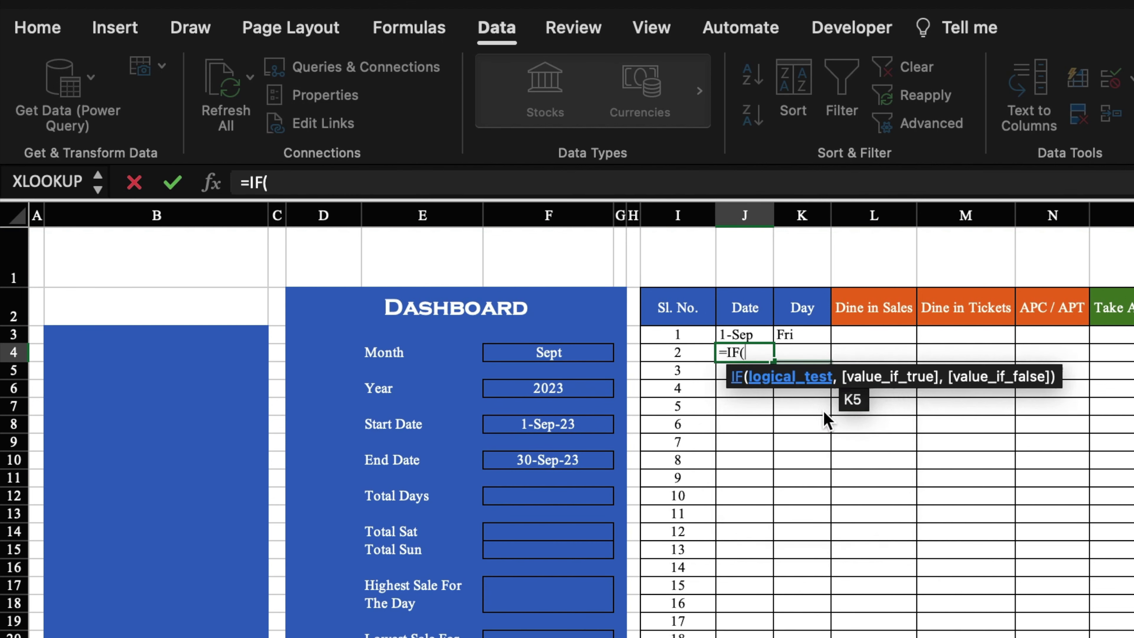
pyautogui.click(751, 334)
pyautogui.write('<')
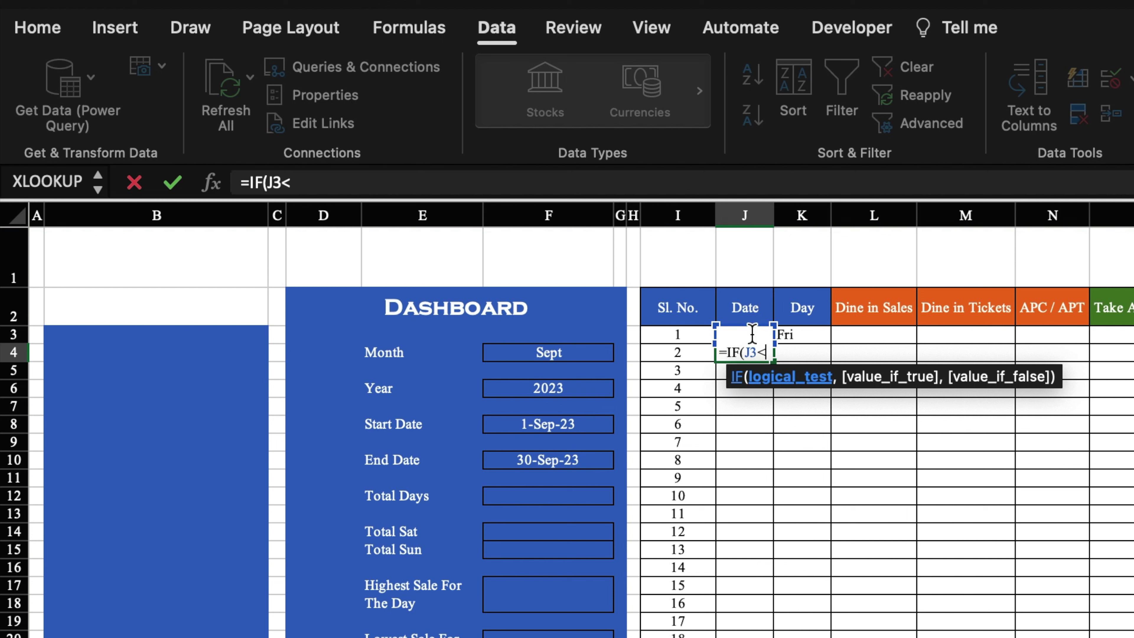
pyautogui.click(566, 459)
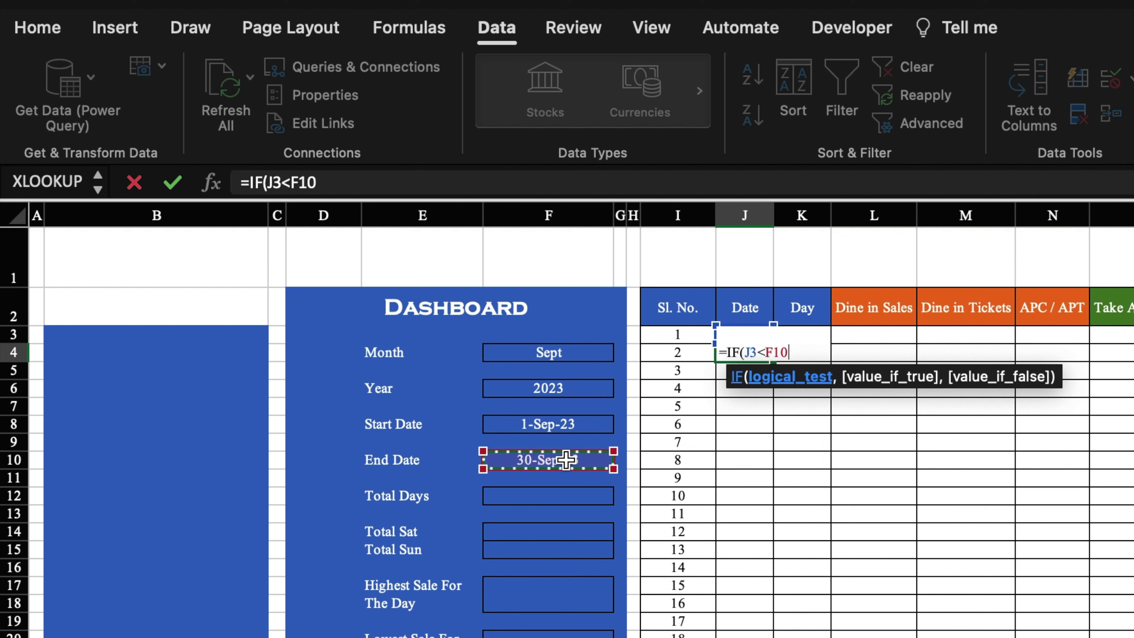
pyautogui.press('F4')
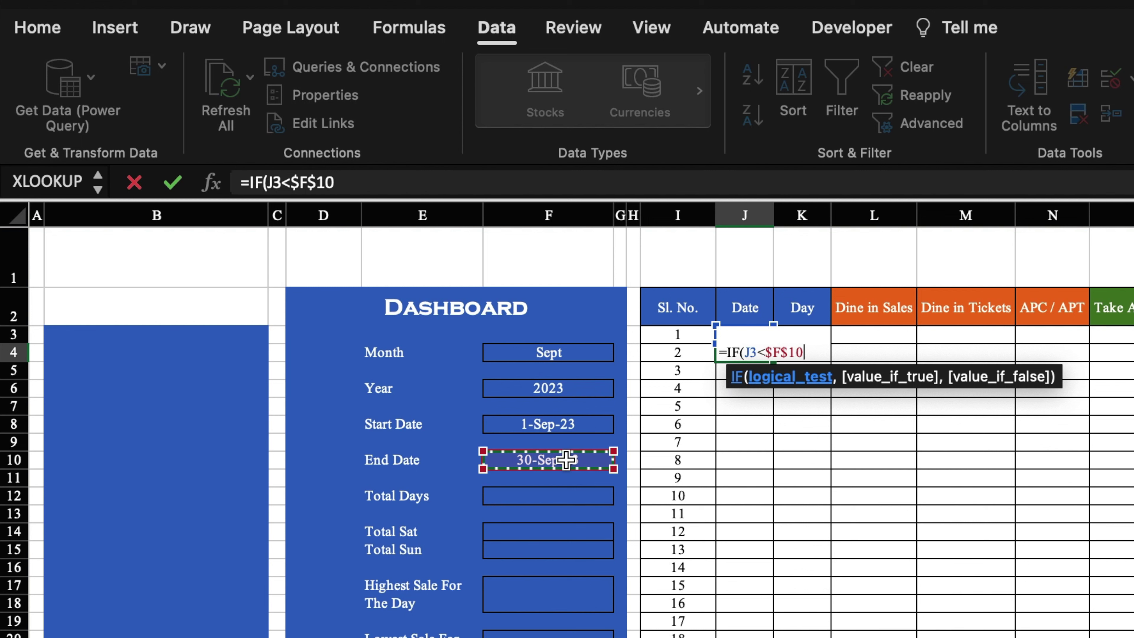
pyautogui.write(',')
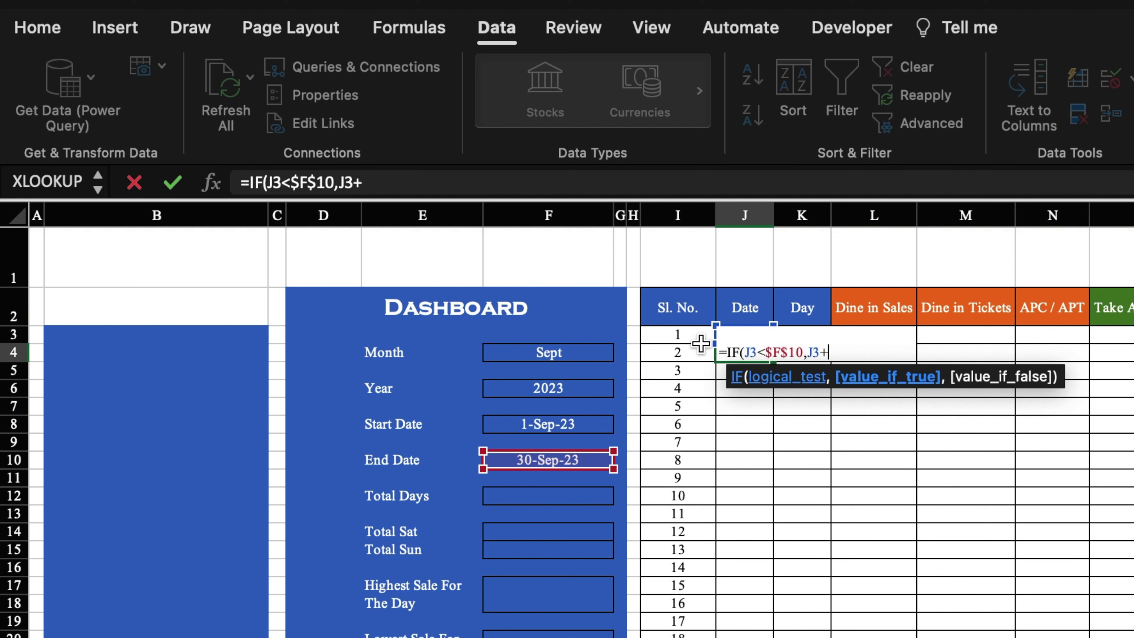
pyautogui.write(',')
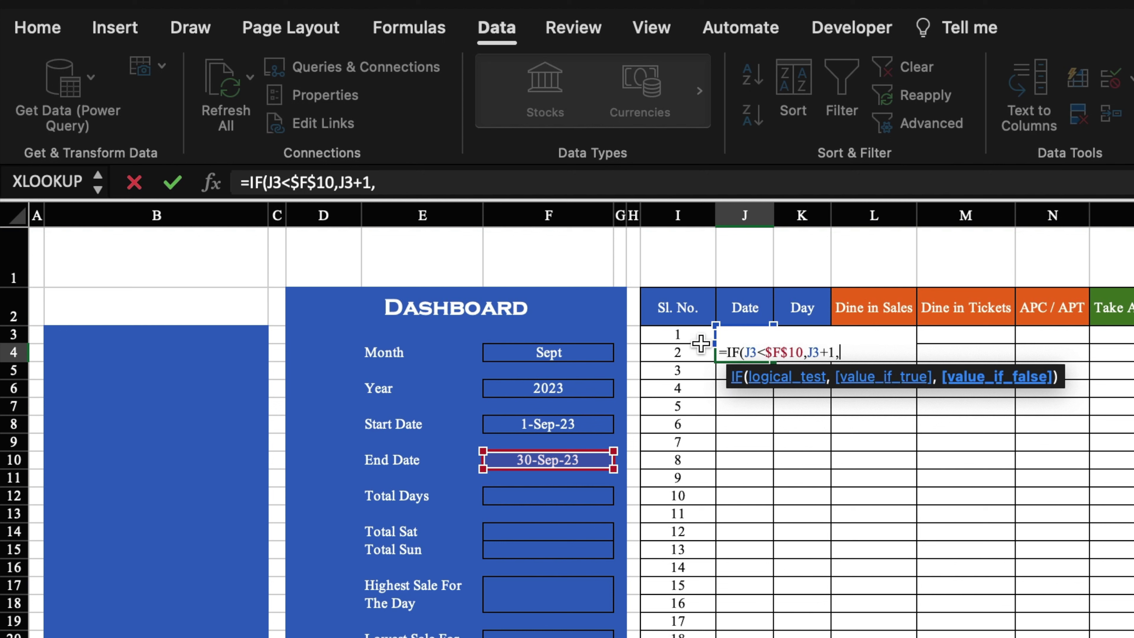
pyautogui.write('"EOM')
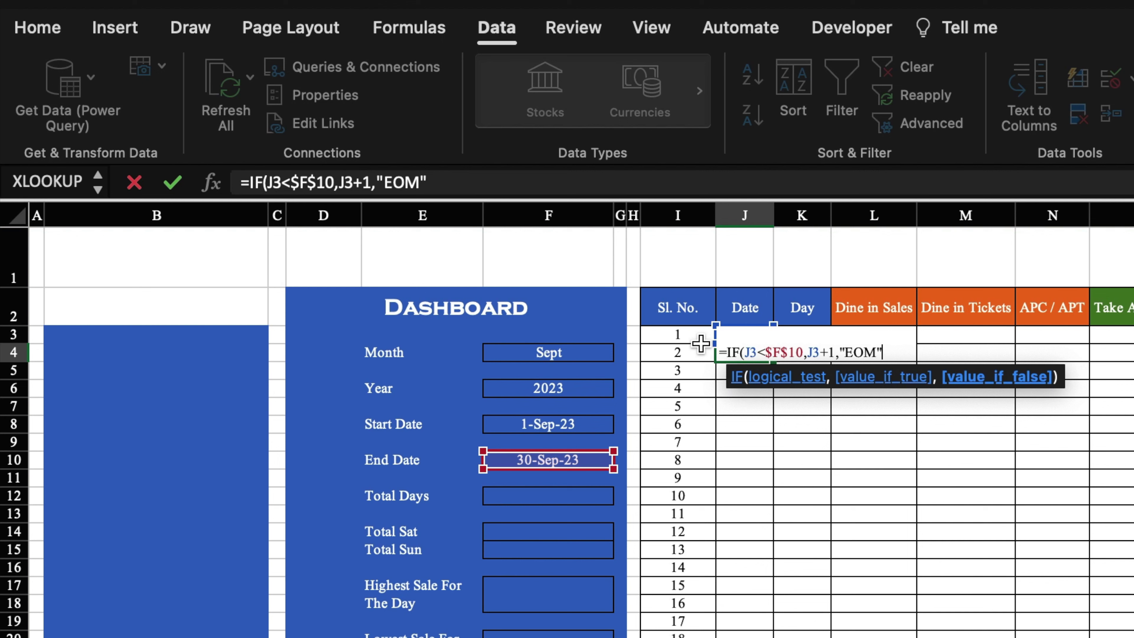
pyautogui.write(')')
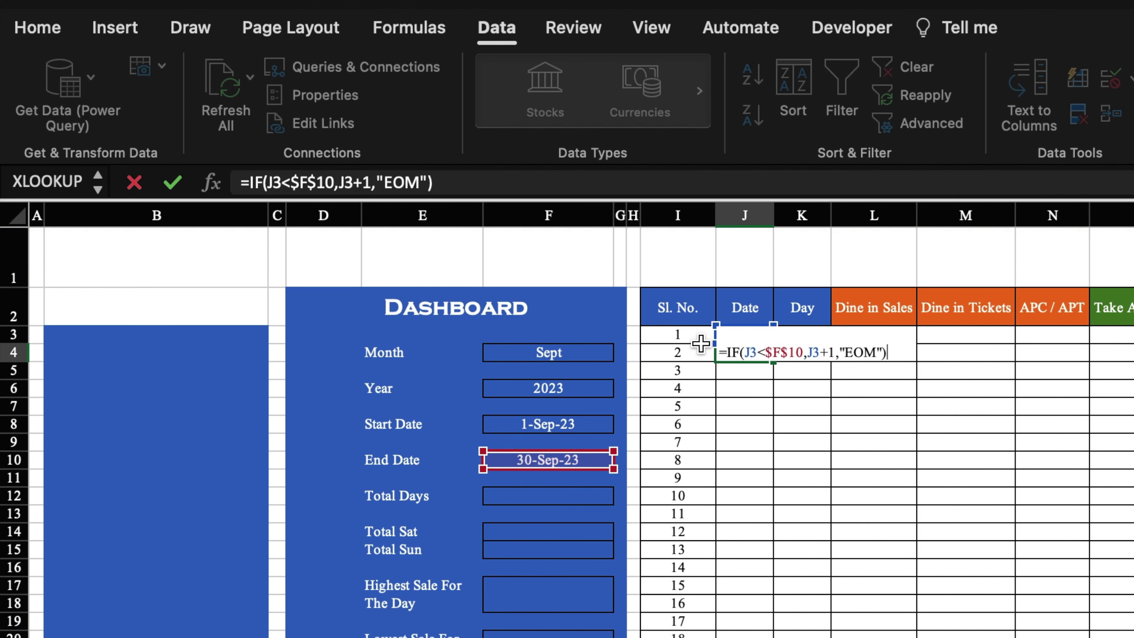
pyautogui.press('Return')
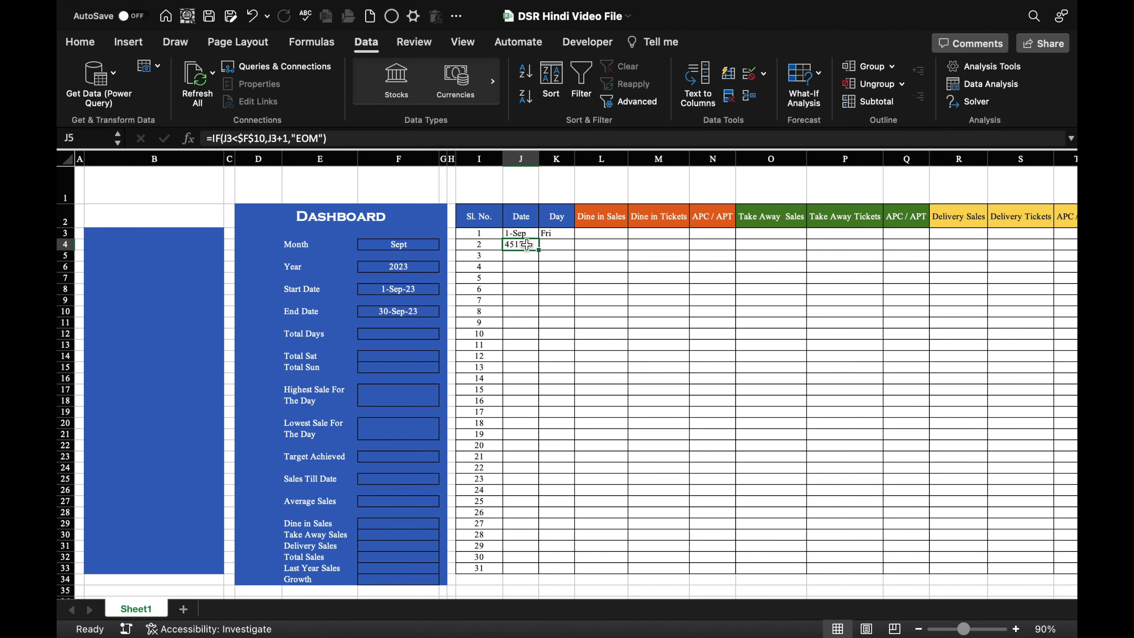
pyautogui.moveTo(521, 245); pyautogui.dragTo(521, 568)
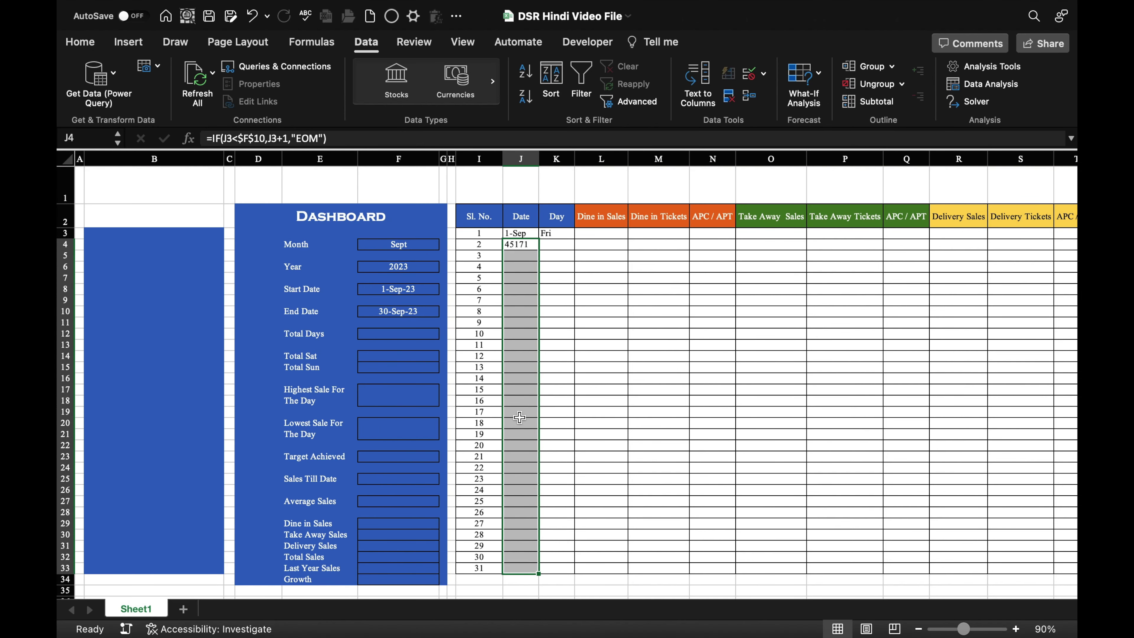
# Format J4:J33 as 14-Mar style dates and fill the J4 formula down to J33.
pyautogui.rightClick(519, 417)
pyautogui.click(622, 545)
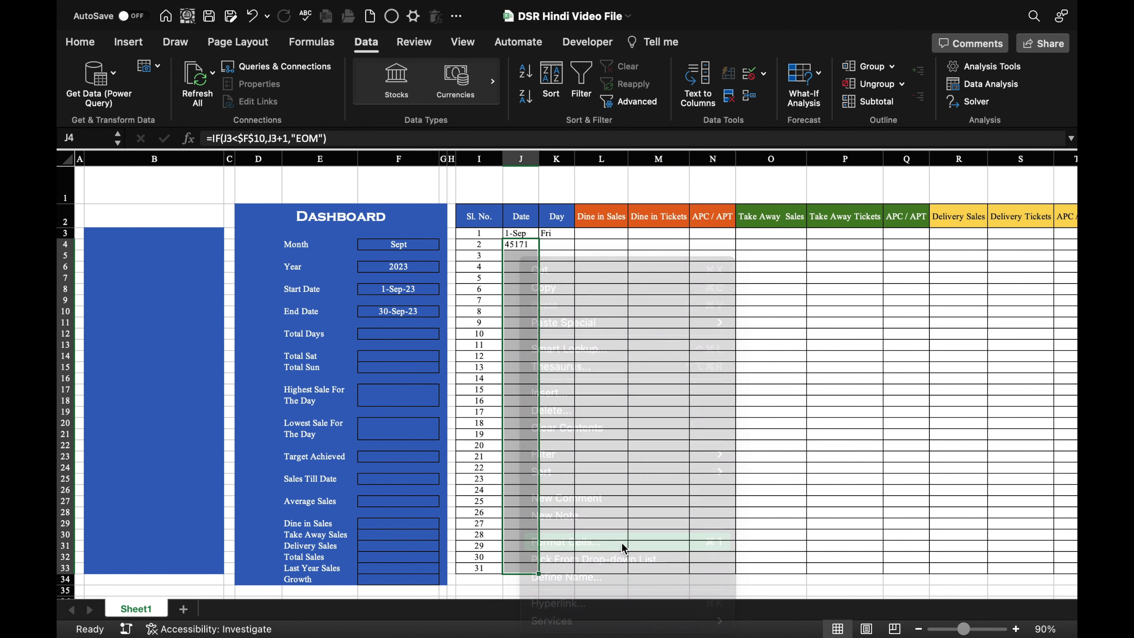
pyautogui.click(432, 316)
pyautogui.click(431, 304)
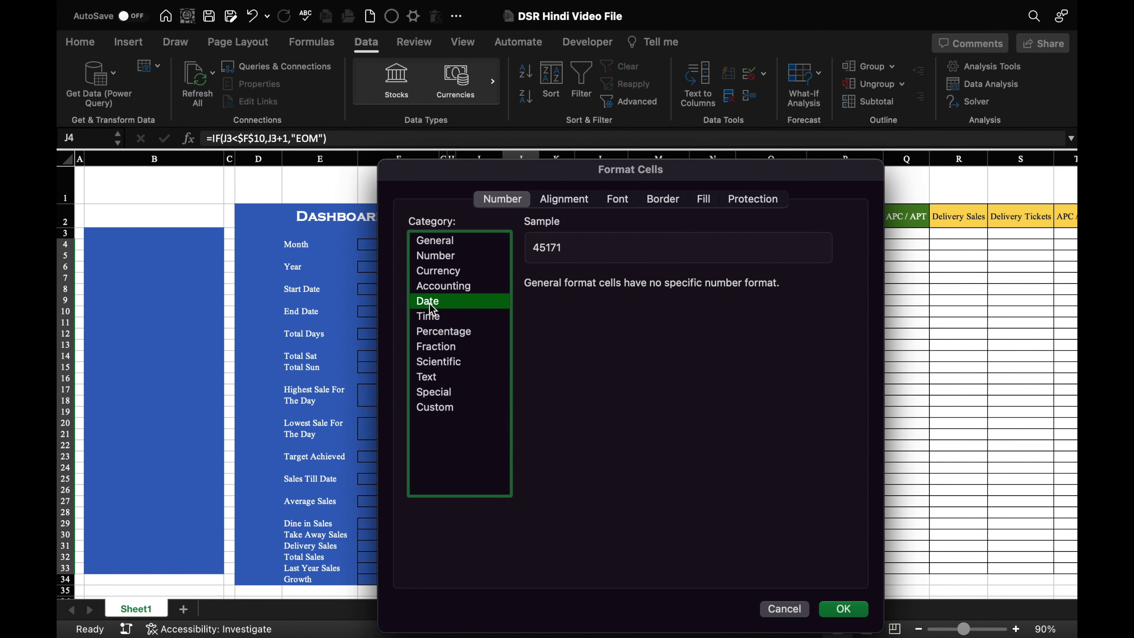
pyautogui.click(552, 396)
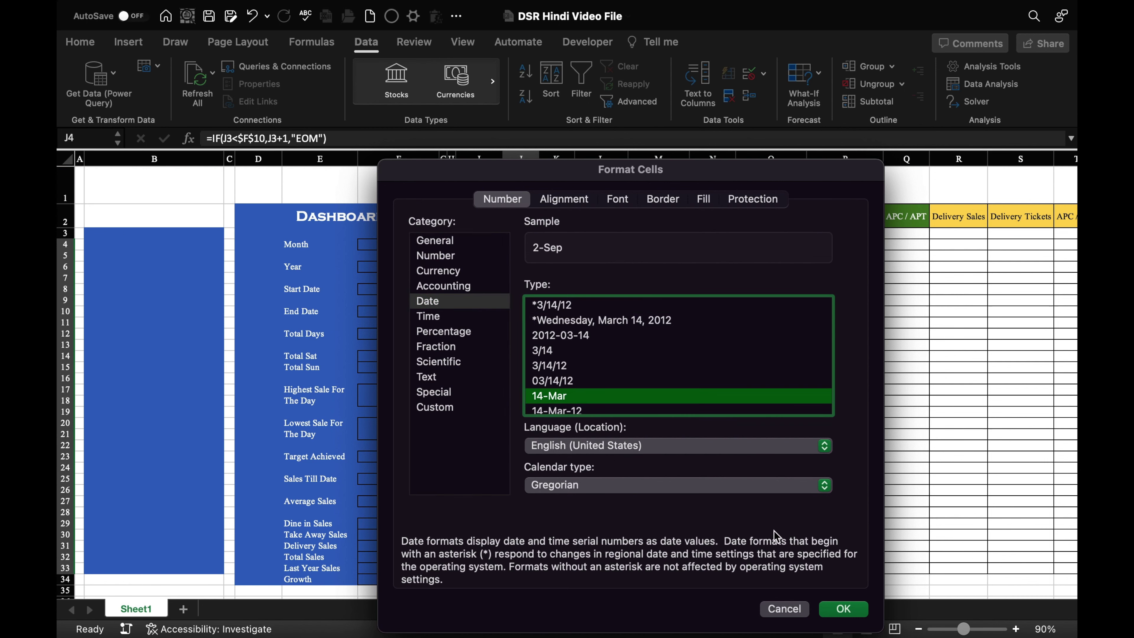
pyautogui.click(844, 609)
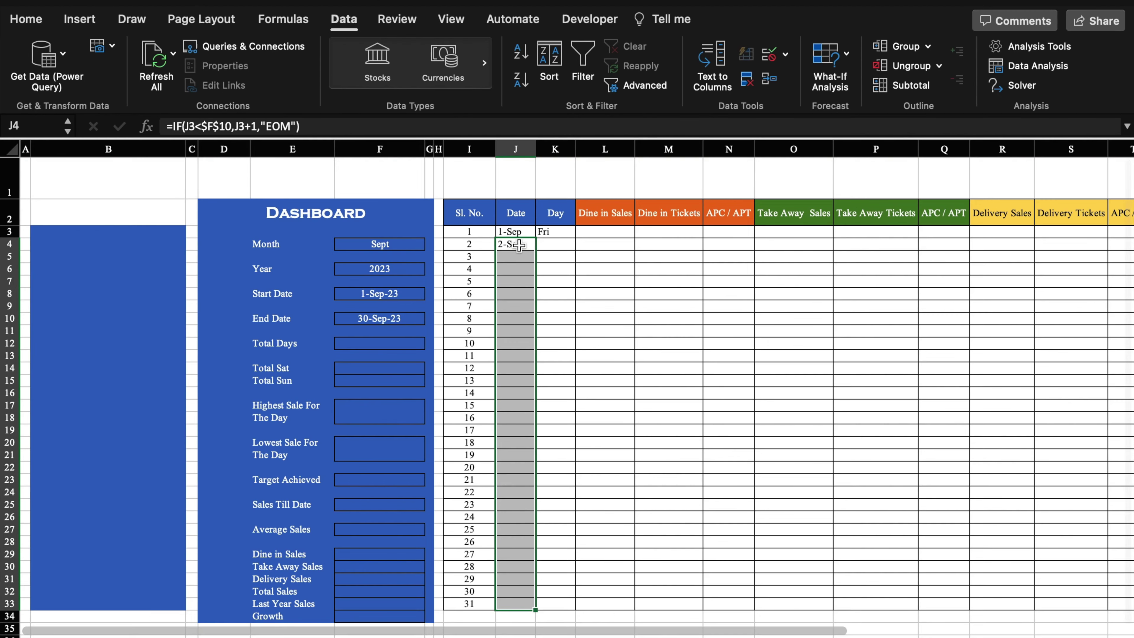
pyautogui.moveTo(535, 251); pyautogui.dragTo(525, 608)
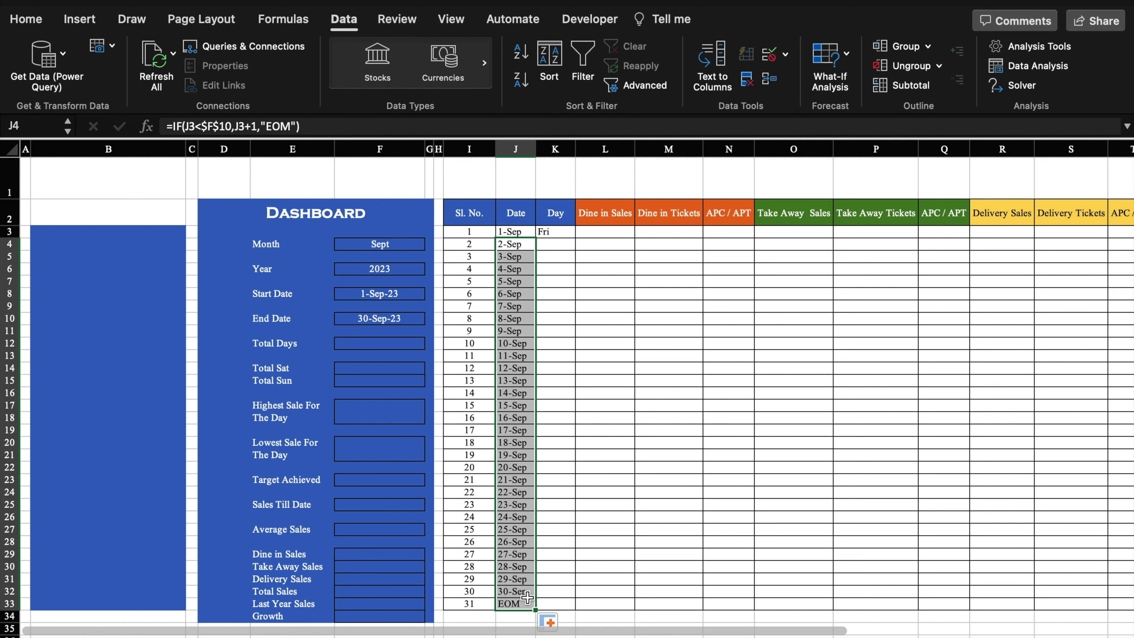
pyautogui.click(398, 245)
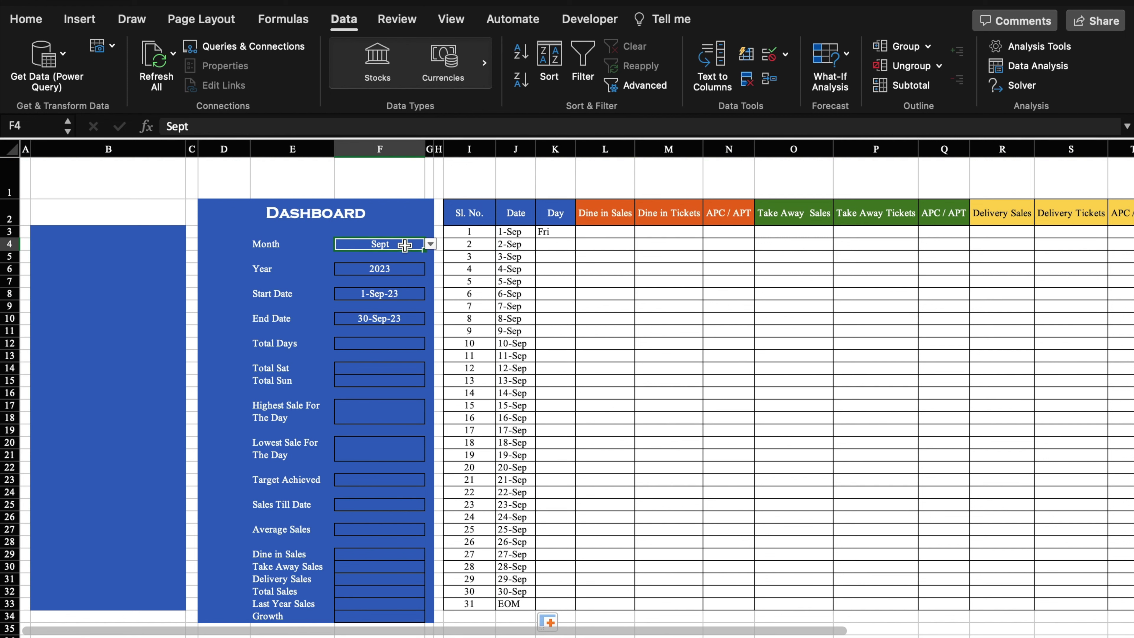
# Switch the dashboard Month to Jan, then to Feb.
pyautogui.click(430, 244)
pyautogui.click(352, 260)
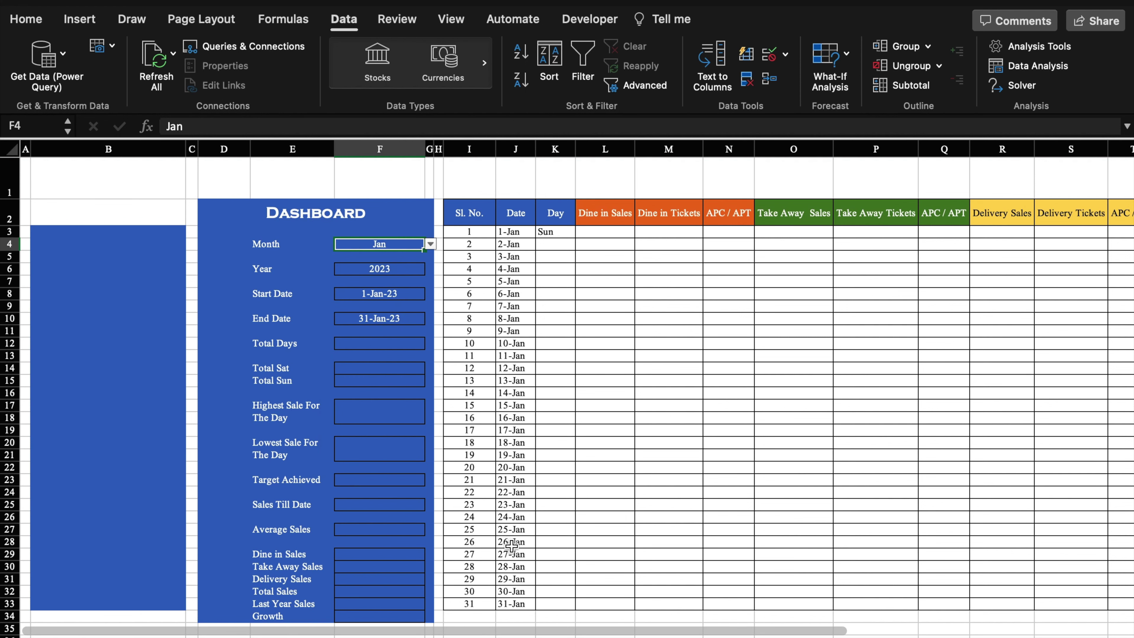
pyautogui.click(430, 245)
pyautogui.click(352, 276)
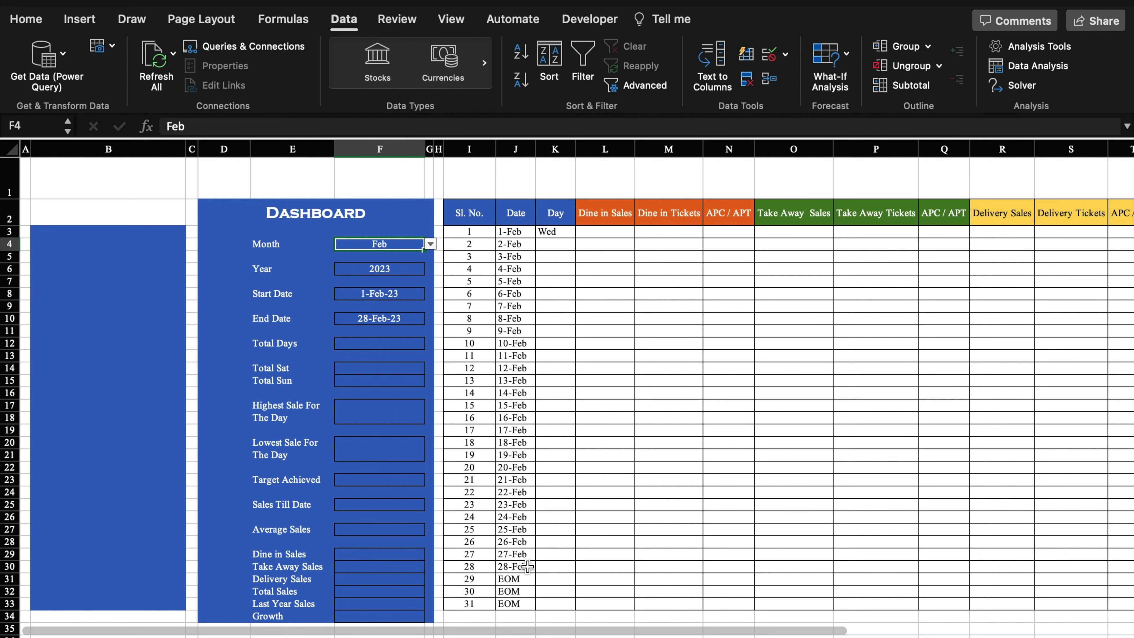
# Fill the weekday formula from K3 down the whole Day column.
pyautogui.click(560, 235)
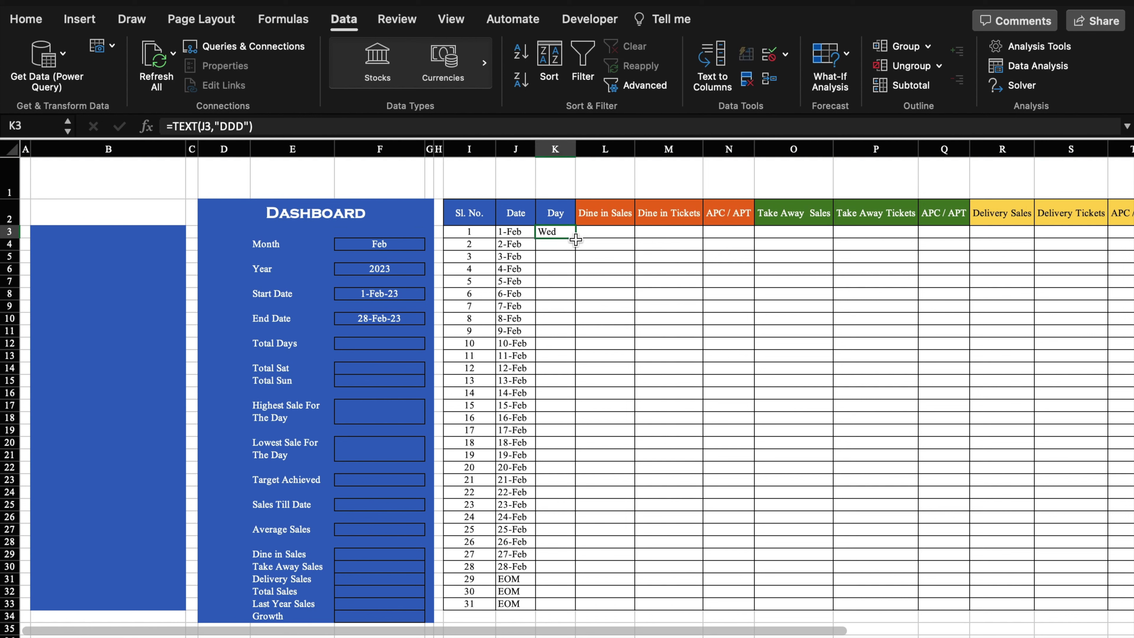
pyautogui.moveTo(576, 241); pyautogui.dragTo(576, 604)
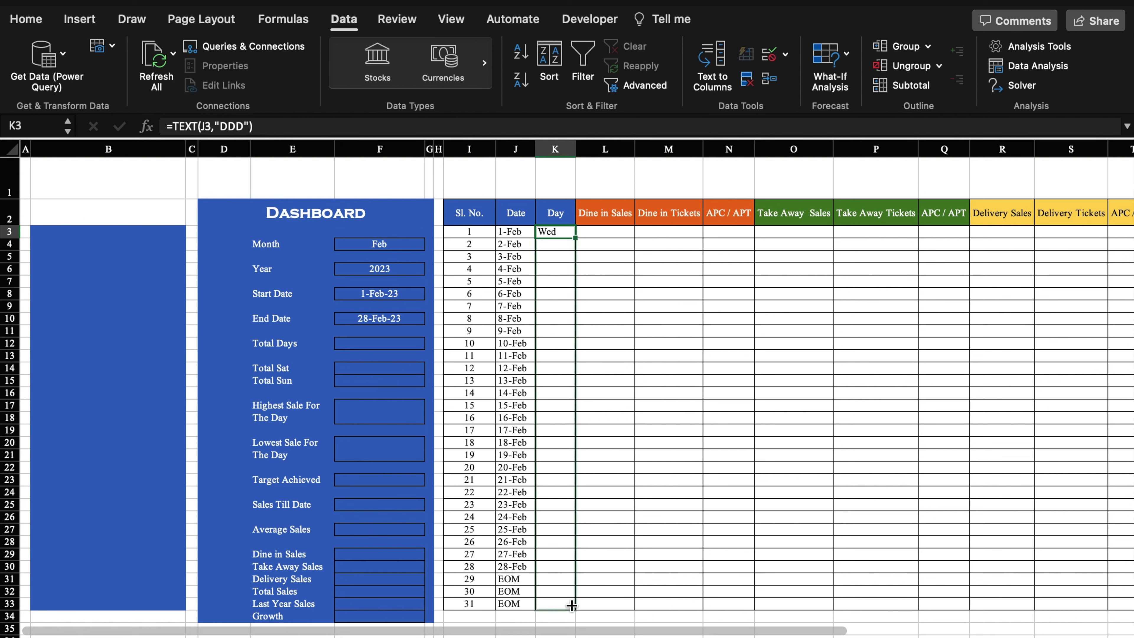
pyautogui.click(602, 230)
# Hide the sheet's gridlines from the View tab's Show options.
pyautogui.click(451, 19)
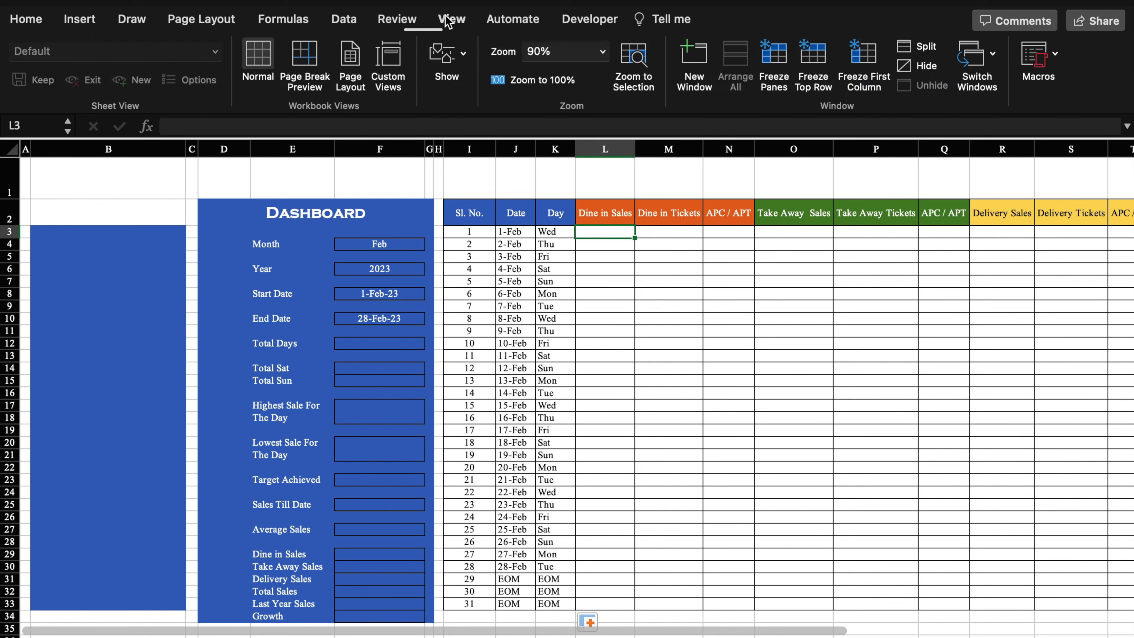
pyautogui.click(464, 52)
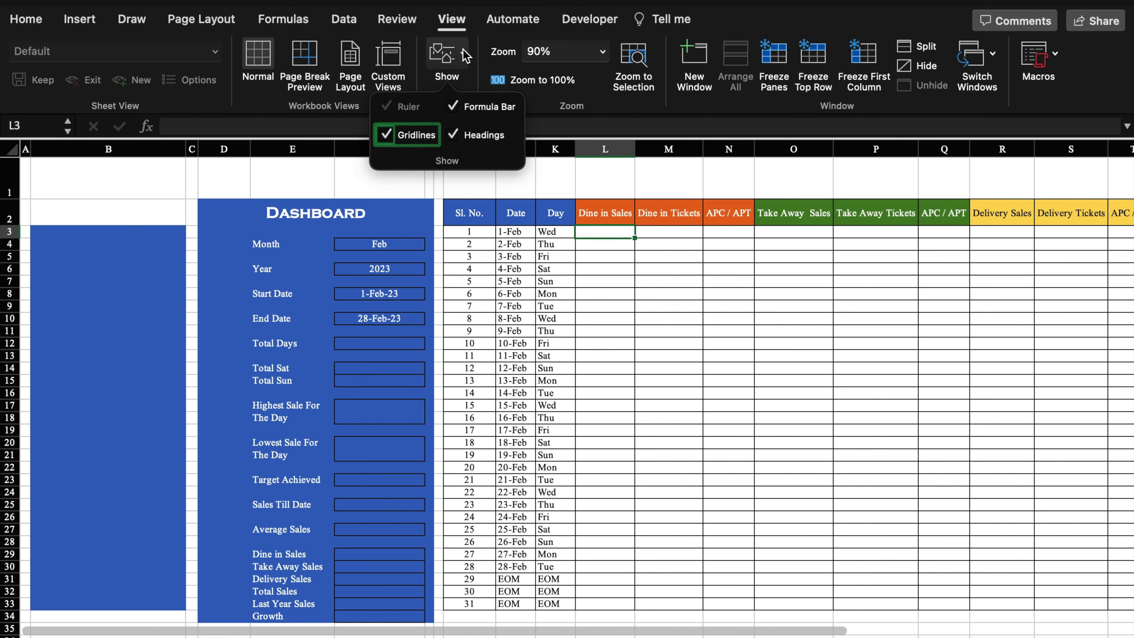
pyautogui.click(385, 135)
pyautogui.click(655, 280)
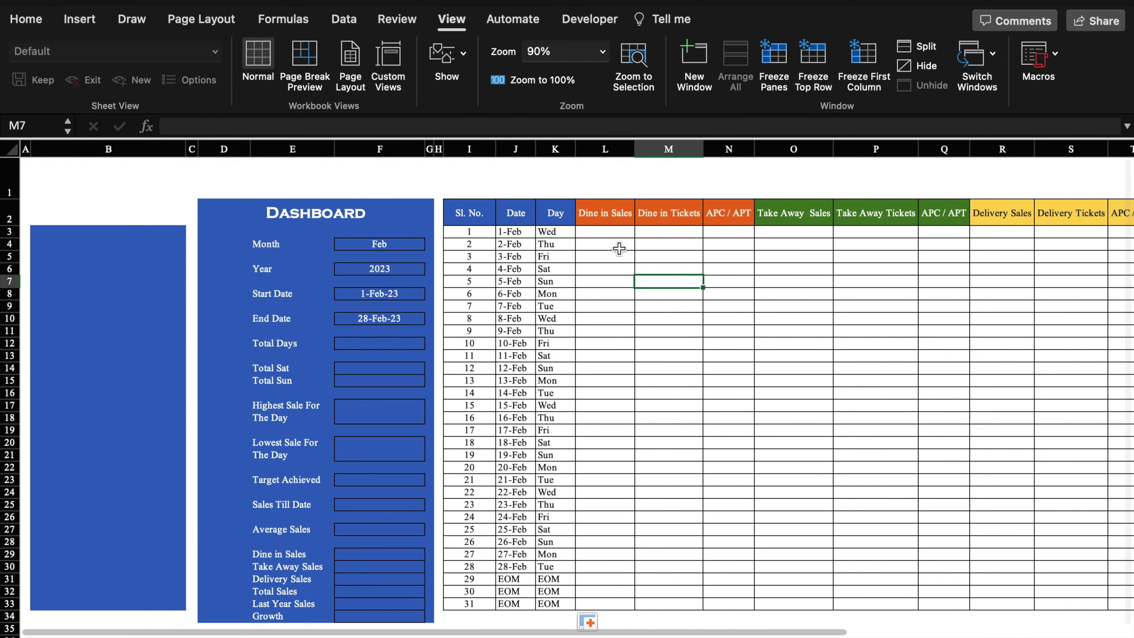
pyautogui.click(613, 235)
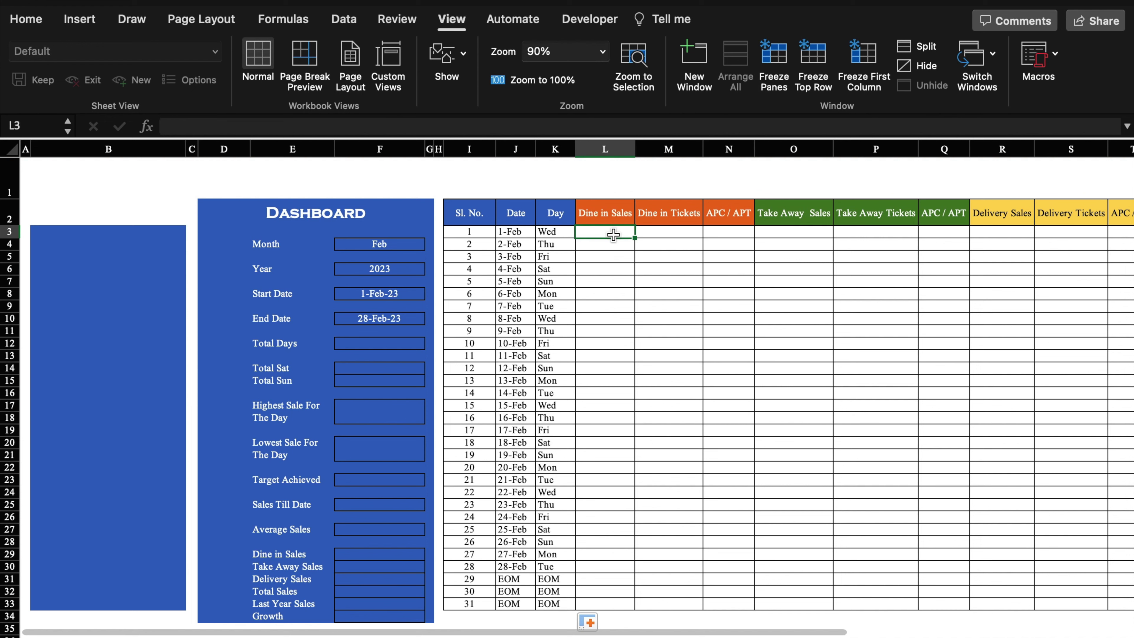
# Fill 101 down Dine in Sales and 11 down Dine in Tickets through row 33.
pyautogui.write('101')
pyautogui.moveTo(634, 238); pyautogui.dragTo(634, 604)
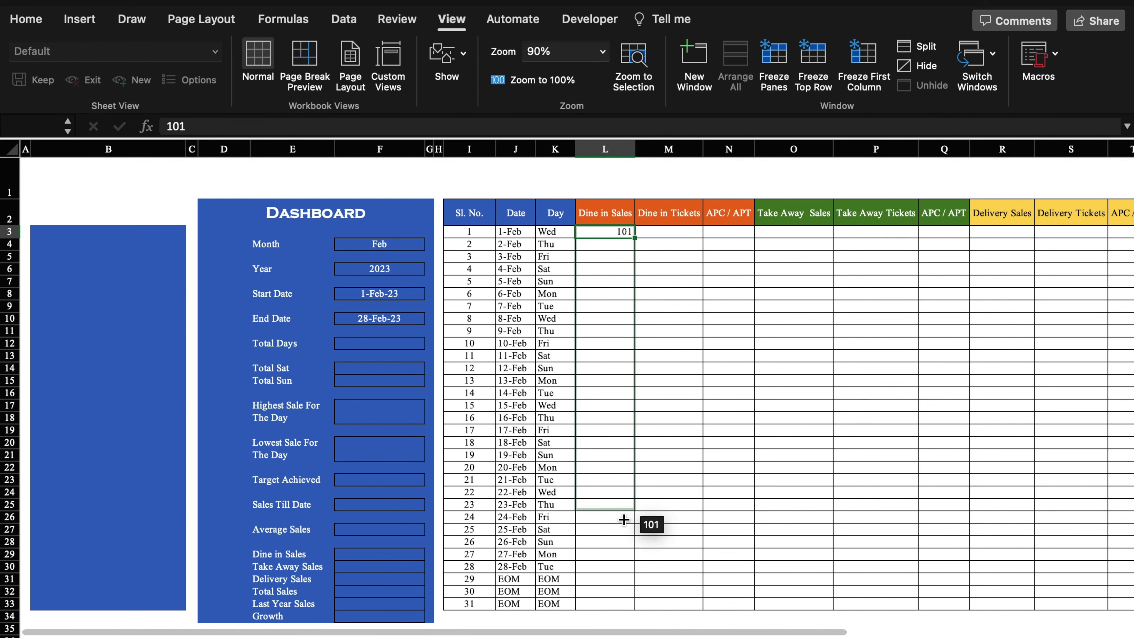
pyautogui.click(671, 235)
pyautogui.write('11')
pyautogui.press('Return')
pyautogui.click(674, 237)
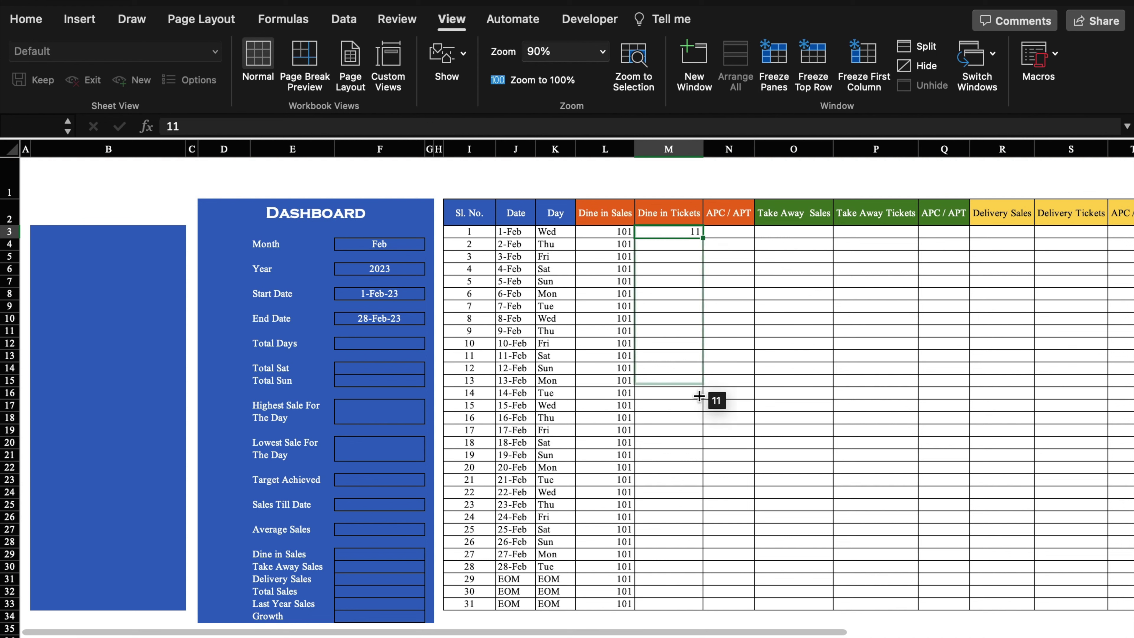
pyautogui.moveTo(703, 238); pyautogui.dragTo(703, 606)
# Centre all table figures in L3:Z33.
pyautogui.moveTo(616, 232)
pyautogui.mouseDown()
pyautogui.moveTo(620, 388)
pyautogui.moveTo(856, 606)
pyautogui.moveTo(1131, 606)
pyautogui.moveTo(1081, 603)
pyautogui.mouseUp()
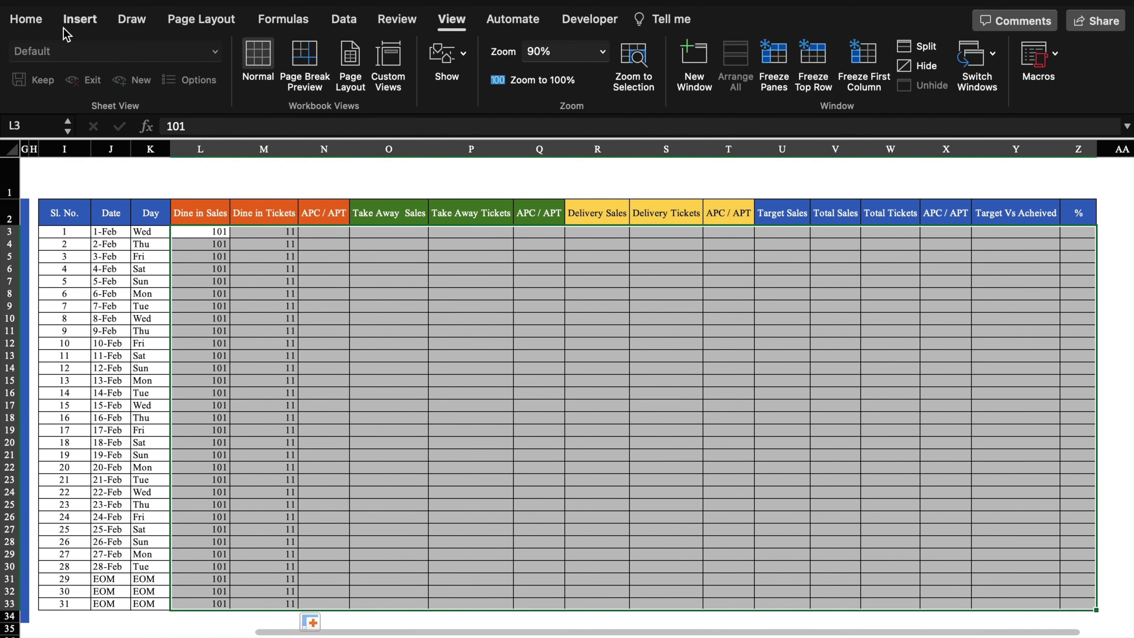
pyautogui.click(26, 19)
pyautogui.click(374, 80)
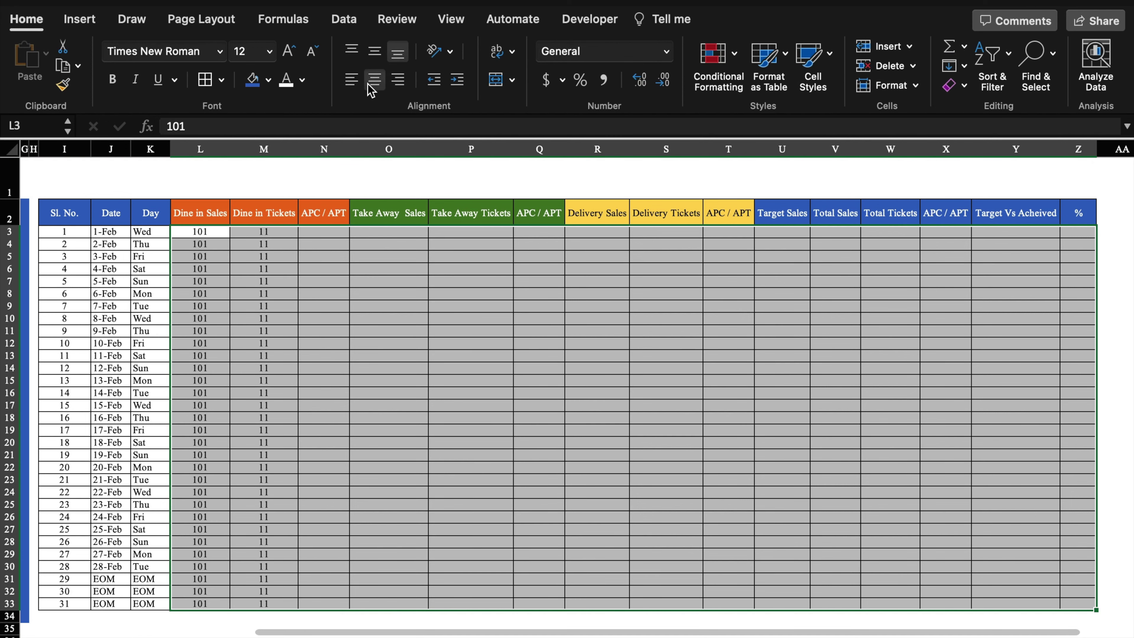
# Enter =L3/M3 in N3 as the first day's dine-in APC / APT.
pyautogui.click(257, 344)
pyautogui.click(316, 233)
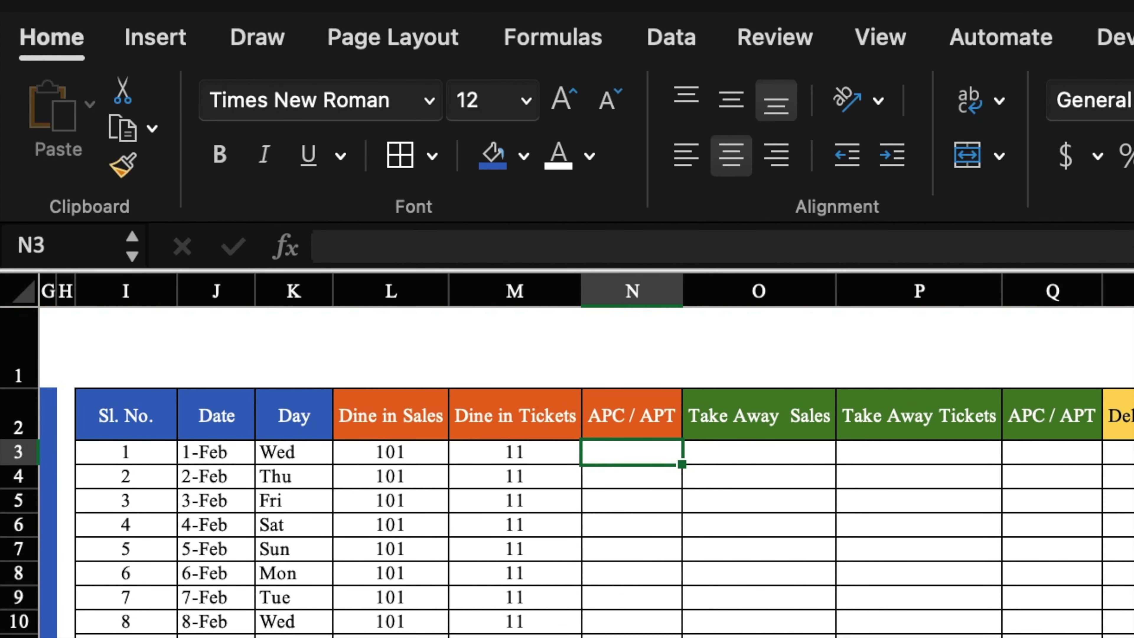
pyautogui.write('=')
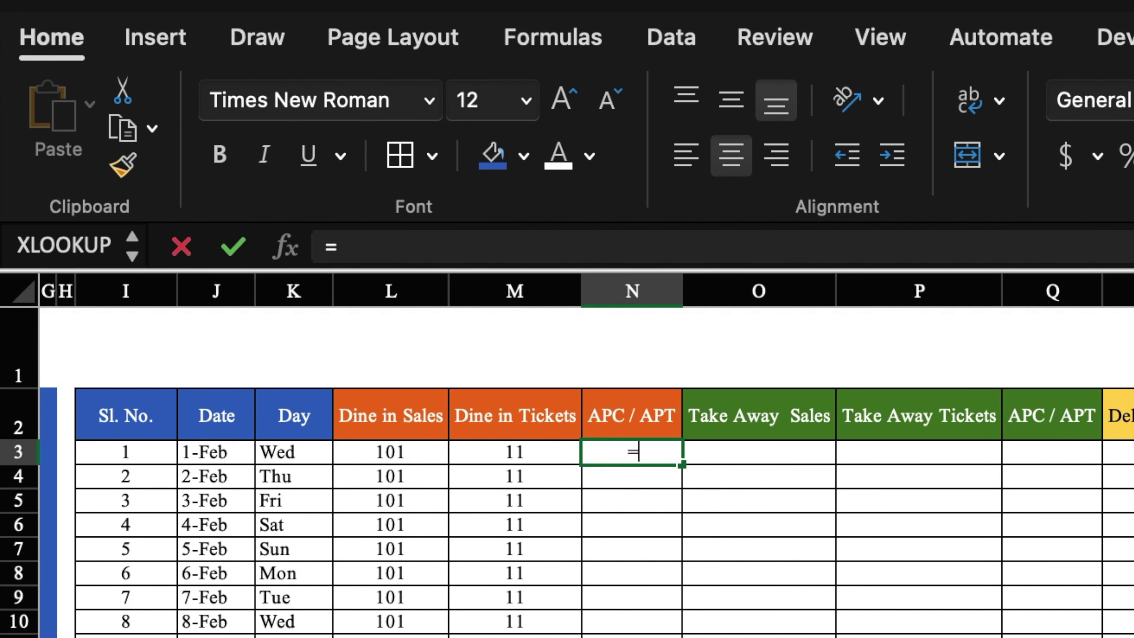
pyautogui.click(391, 452)
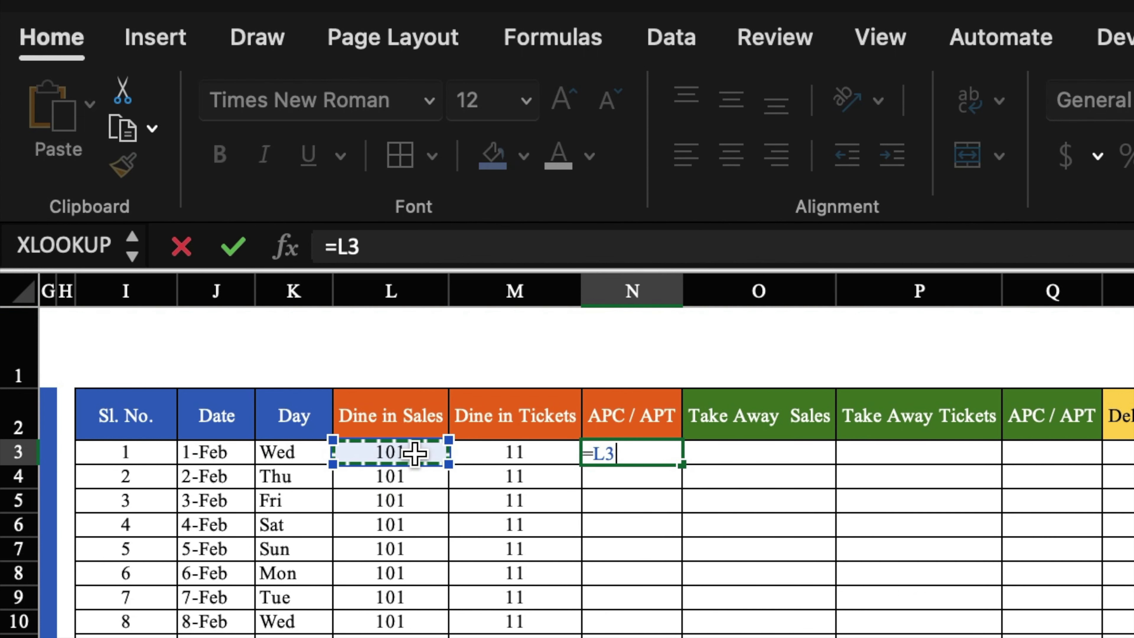
pyautogui.write('/')
pyautogui.click(524, 451)
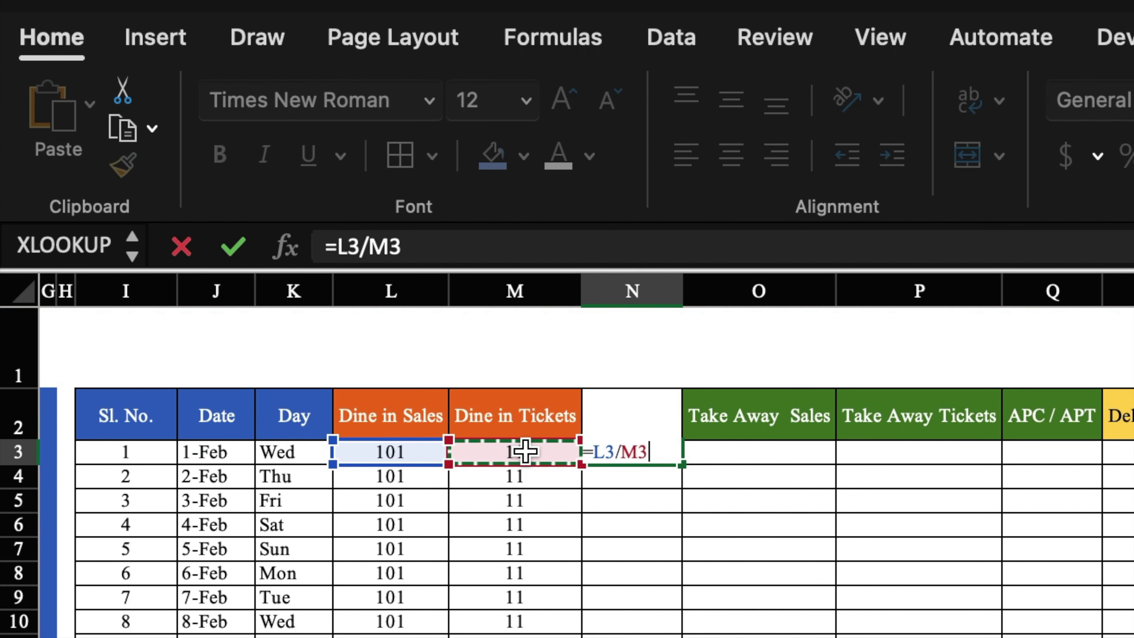
pyautogui.press('Return')
# Reduce N3 to a whole number (9), then clear the first day's tickets in M3.
pyautogui.press('Up')
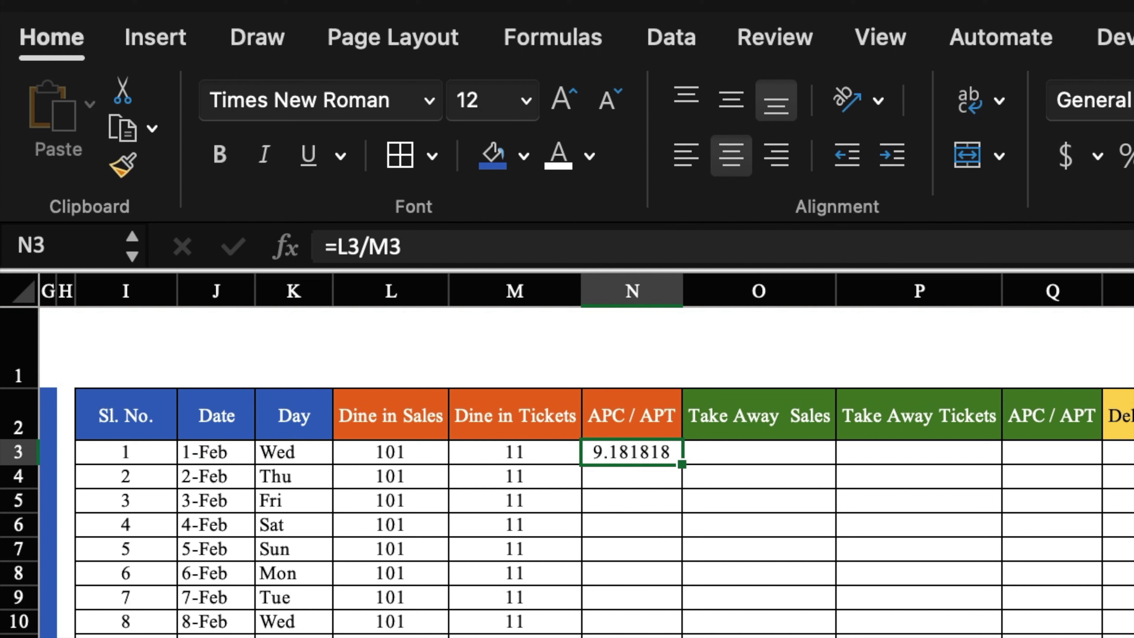
pyautogui.click(1132, 156)
pyautogui.click(1132, 155)
pyautogui.click(1132, 155)
pyautogui.click(515, 452)
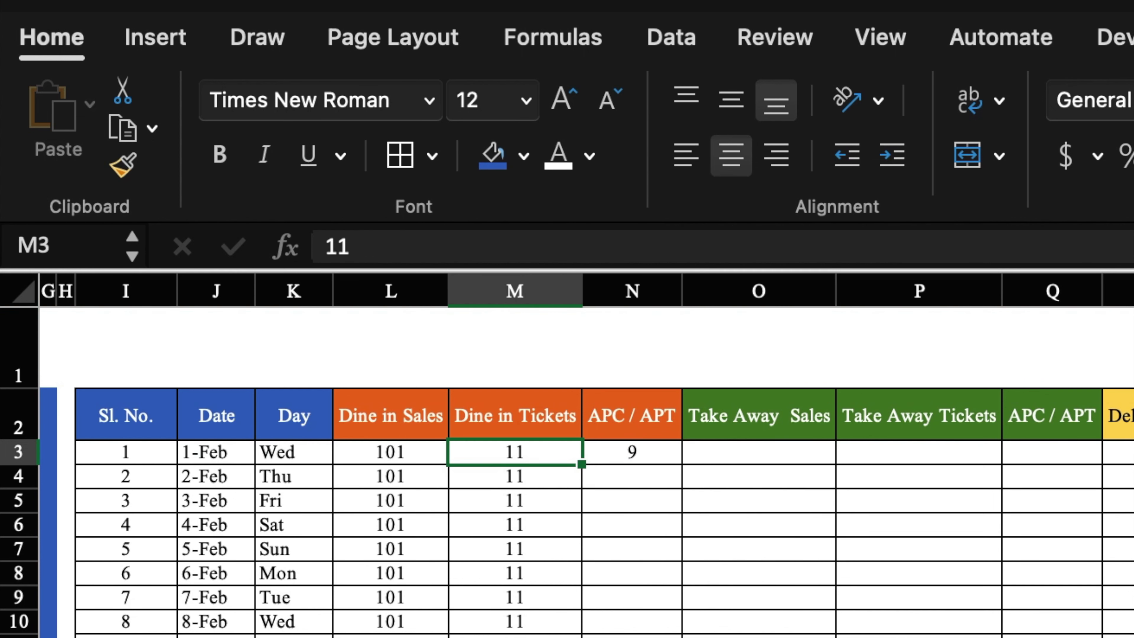
pyautogui.press('Delete')
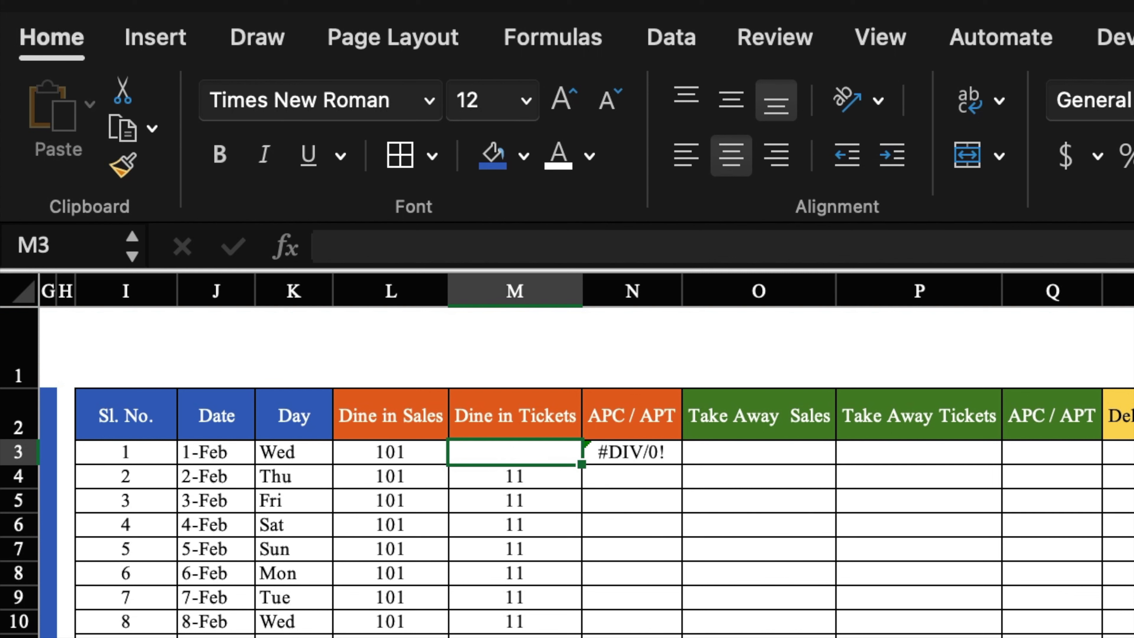
# Change N3 to =IF(M3=0,"",L3/M3) so no tickets gives a blank.
pyautogui.press('Right')
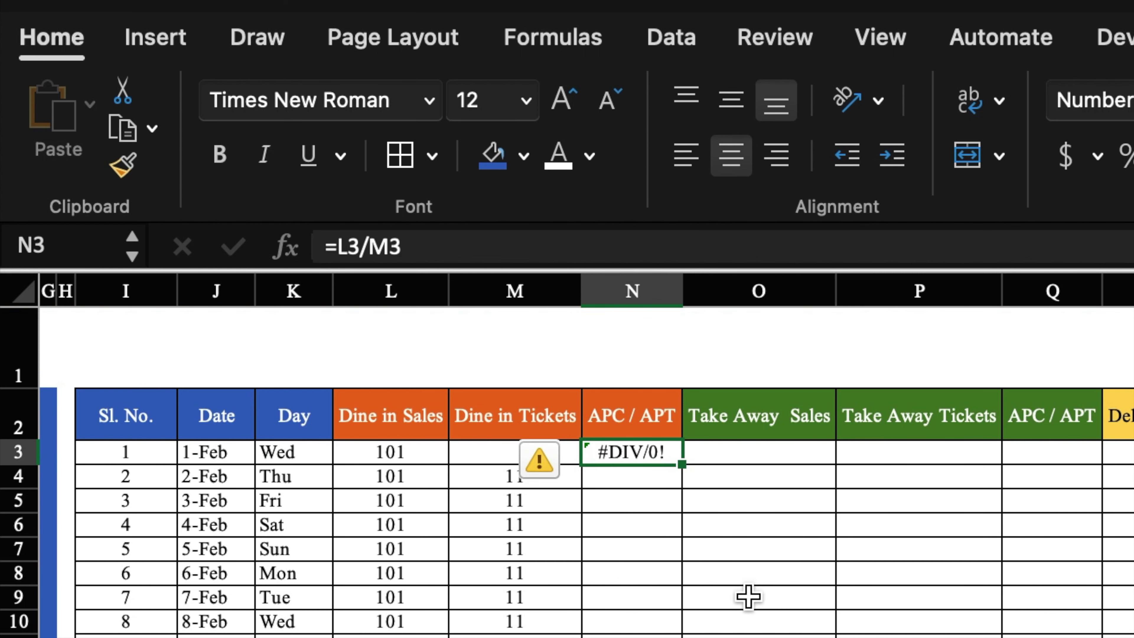
pyautogui.click(338, 246)
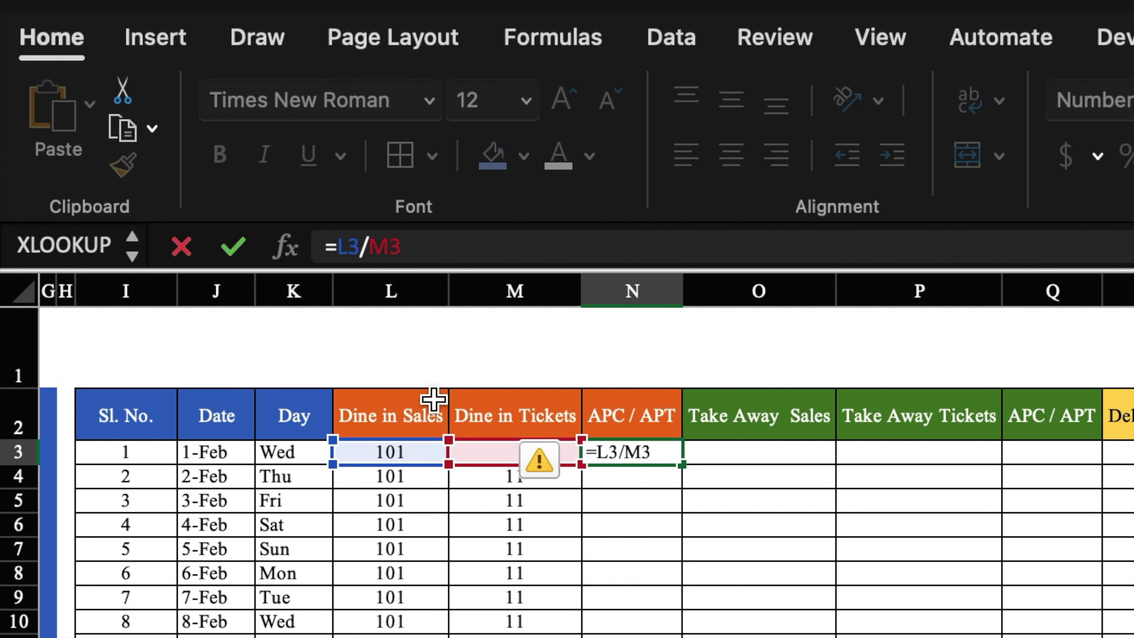
pyautogui.write('IF')
pyautogui.doubleClick(427, 386)
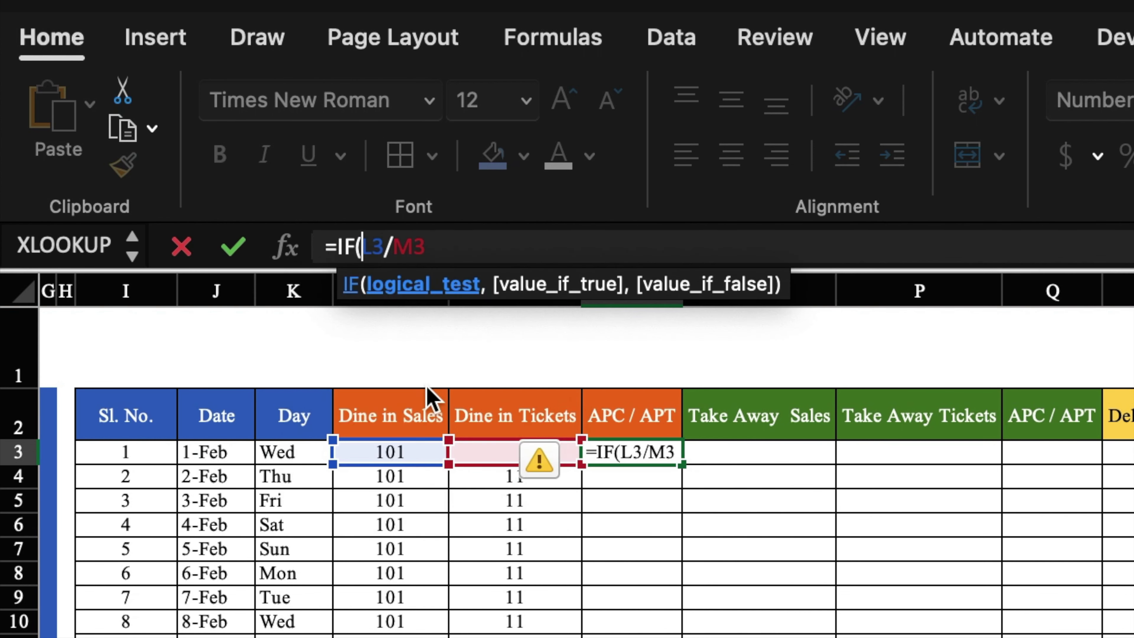
pyautogui.click(508, 449)
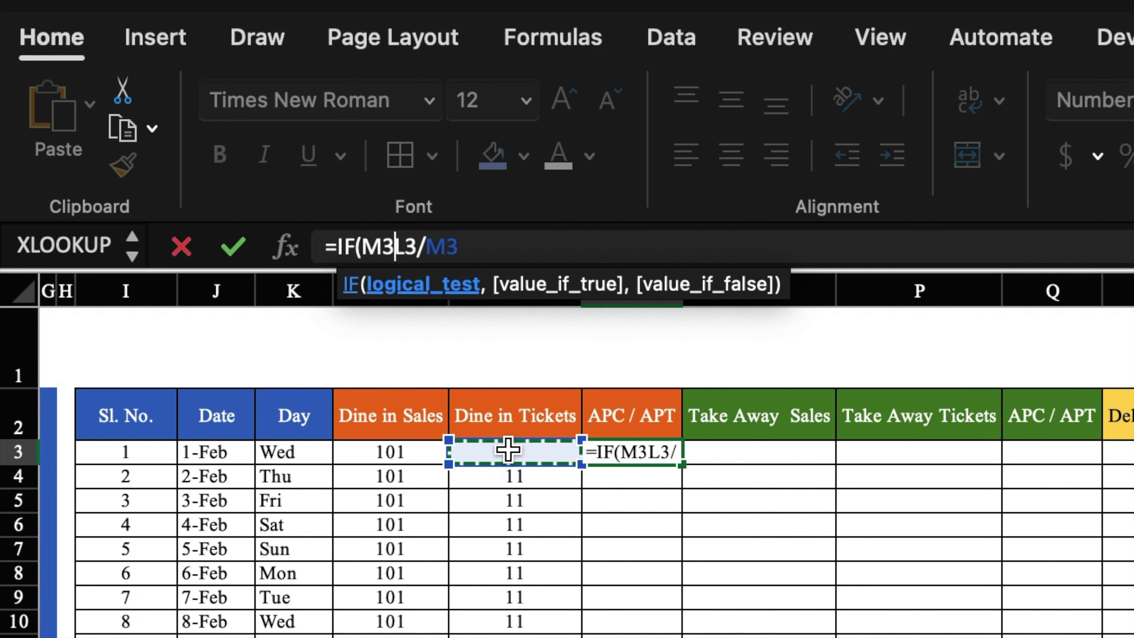
pyautogui.write('=0')
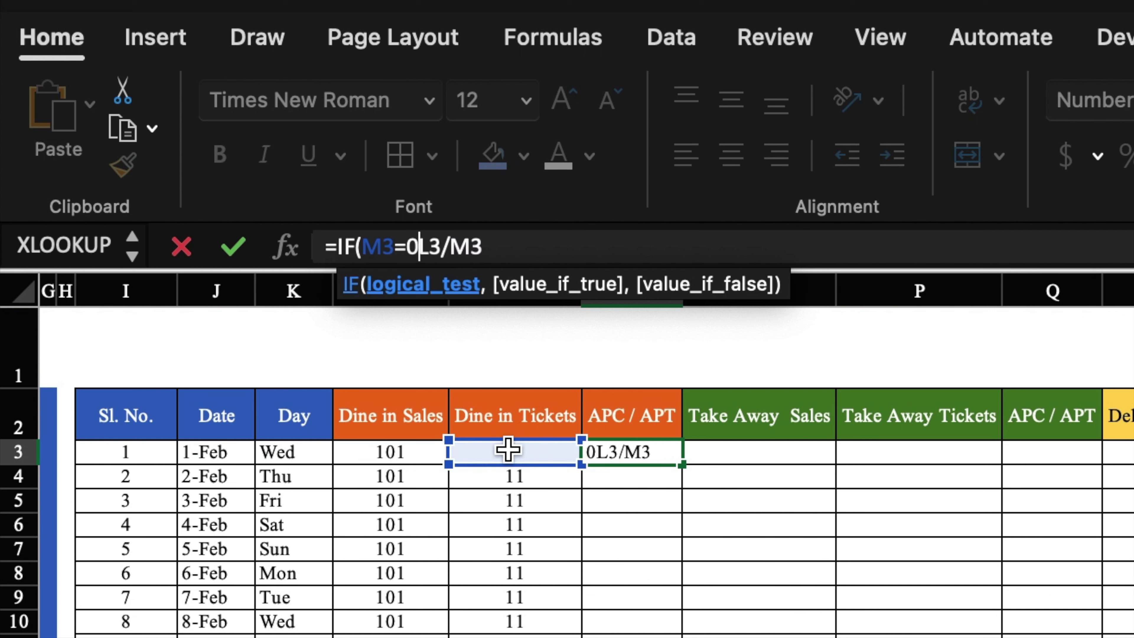
pyautogui.write(',""')
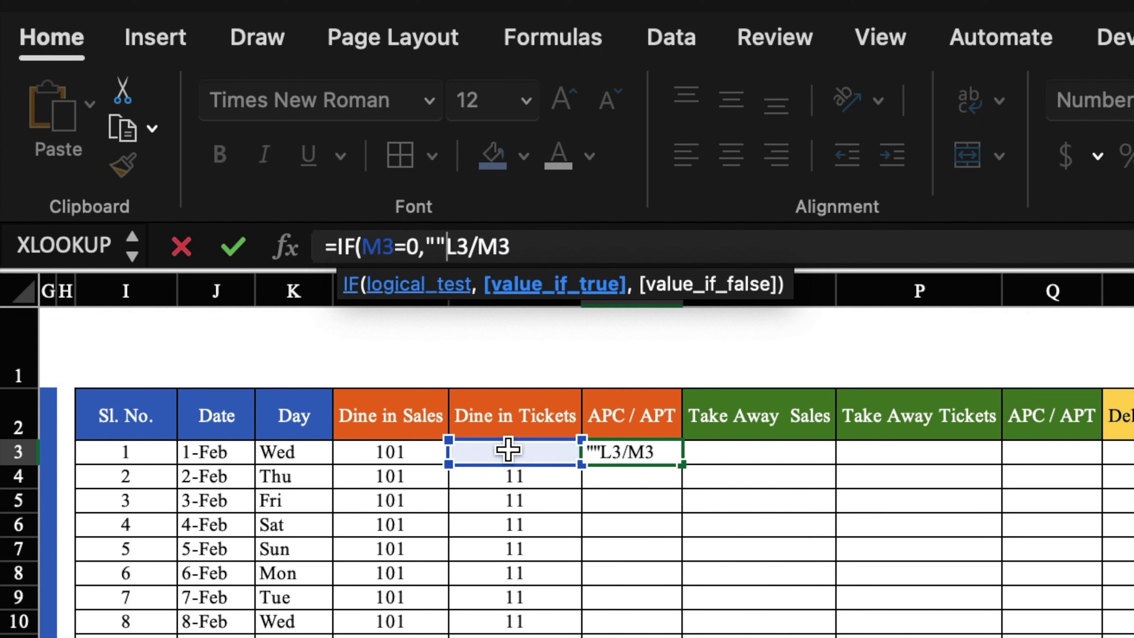
pyautogui.write(',L3/M3')
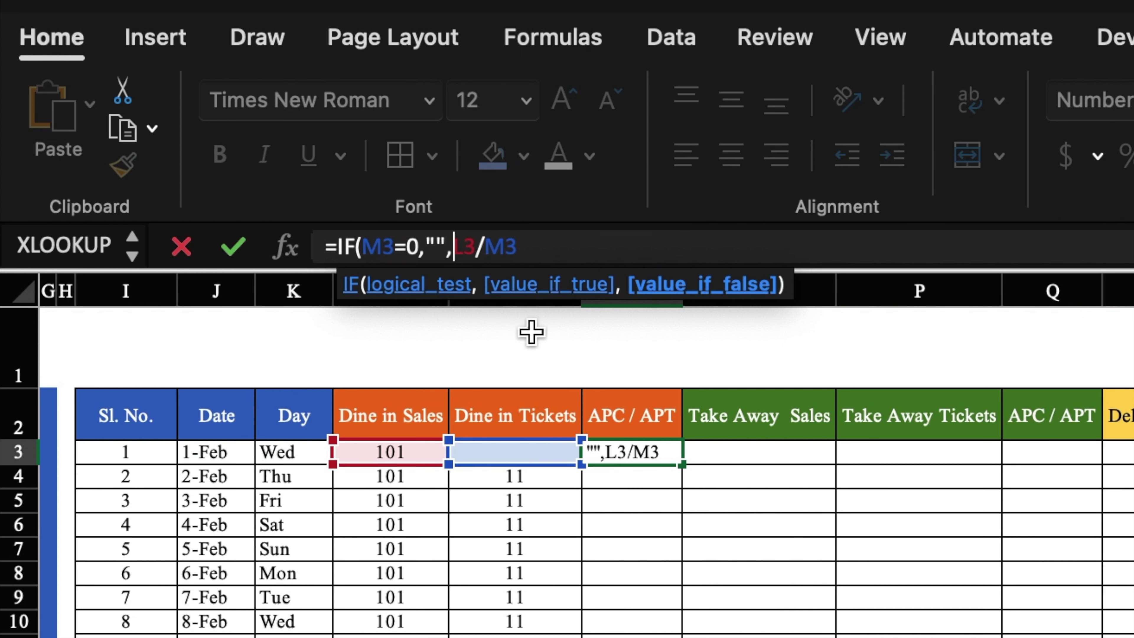
pyautogui.write(')')
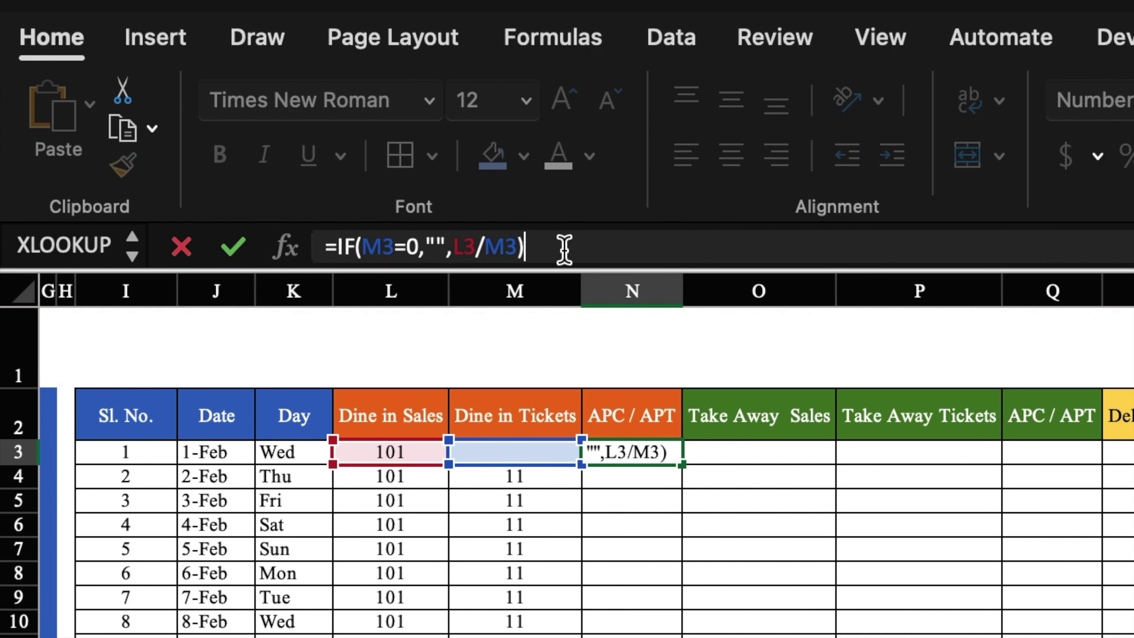
pyautogui.press('Return')
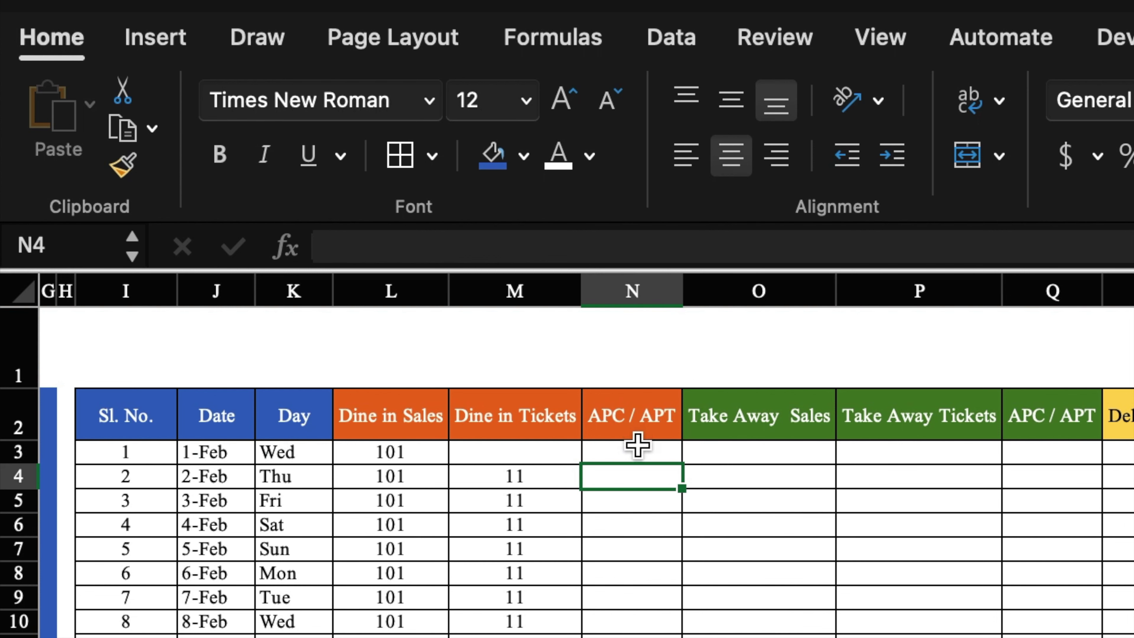
# Fill the IF formula down to N33, testing it by clearing M4:M19 and undoing.
pyautogui.click(641, 445)
pyautogui.moveTo(680, 466); pyautogui.dragTo(679, 636)
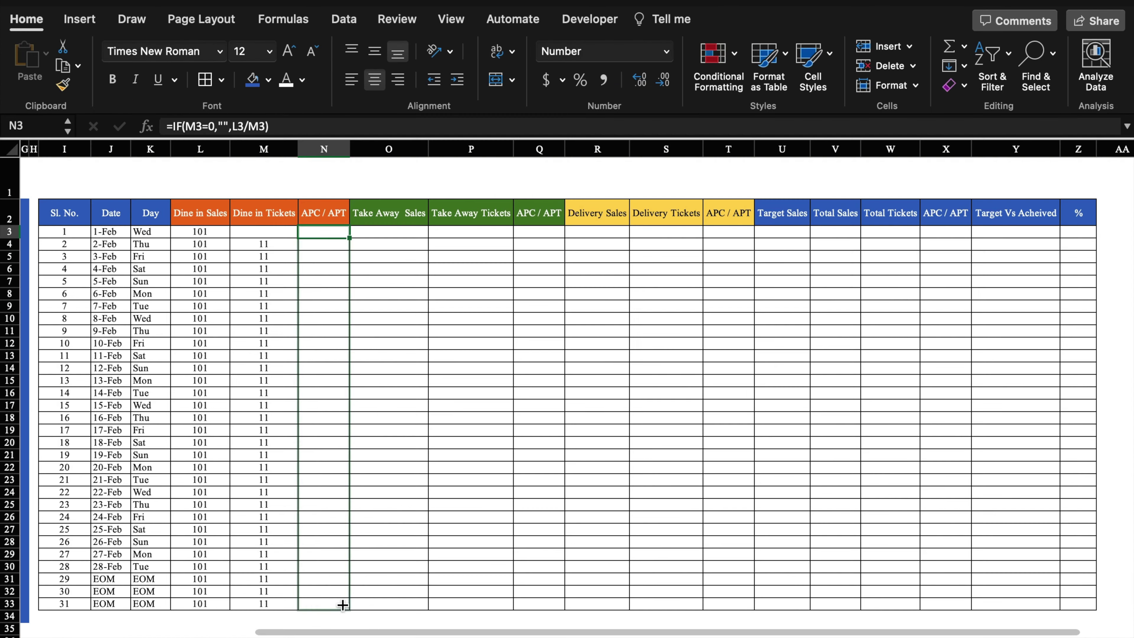
pyautogui.moveTo(298, 250); pyautogui.dragTo(342, 603)
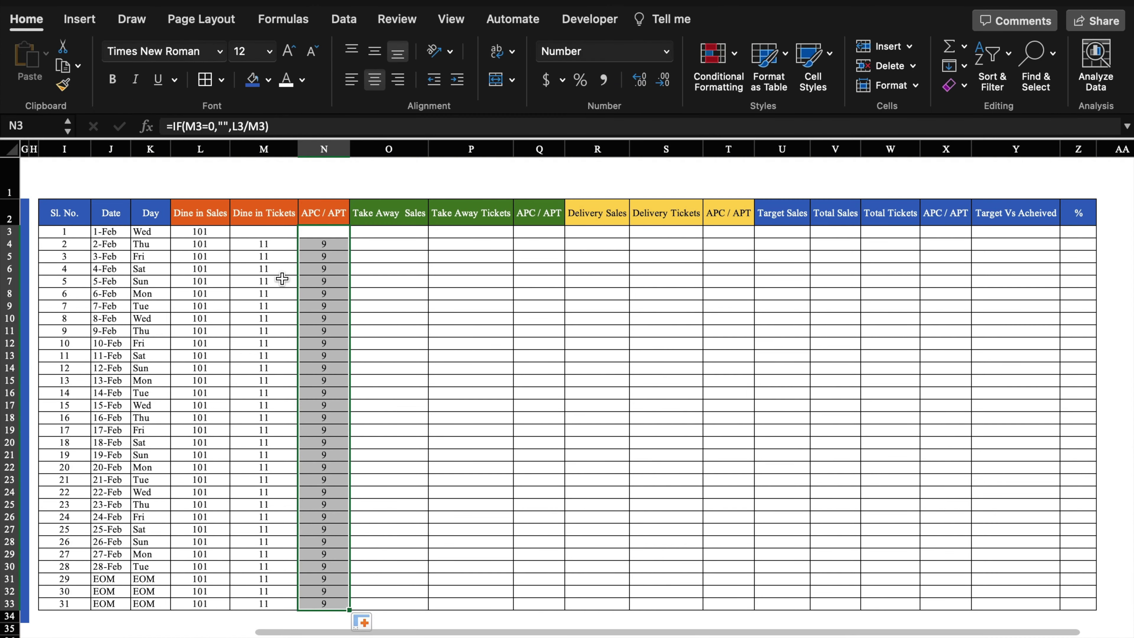
pyautogui.click(276, 243)
pyautogui.moveTo(277, 243); pyautogui.dragTo(277, 429)
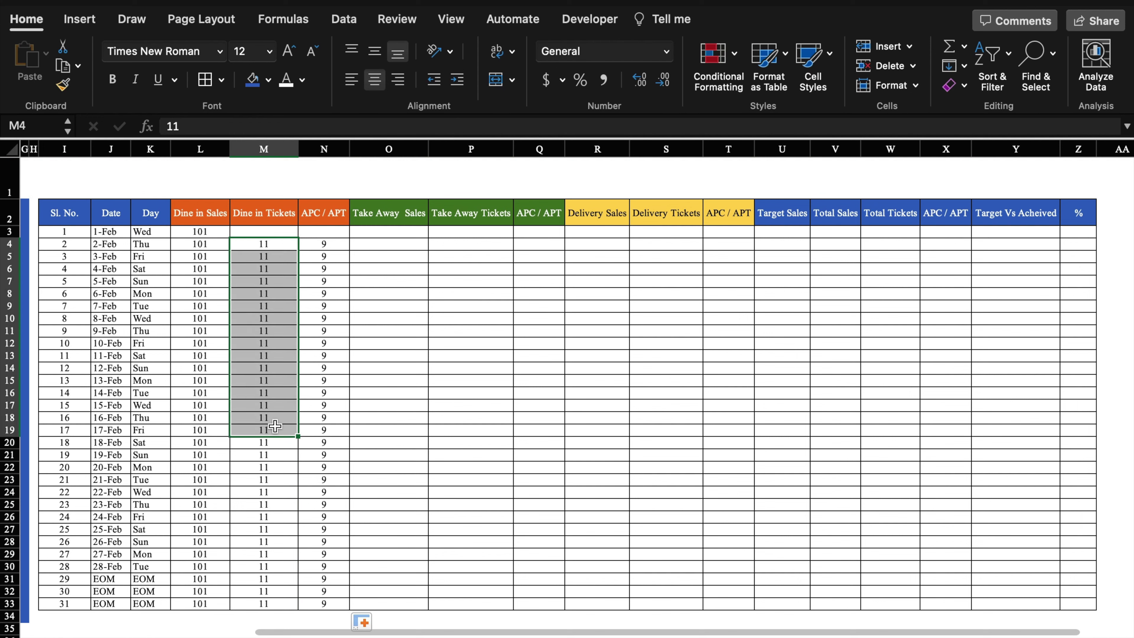
pyautogui.press('Delete')
pyautogui.hotkey('ctrl', 'z')
pyautogui.click(287, 232)
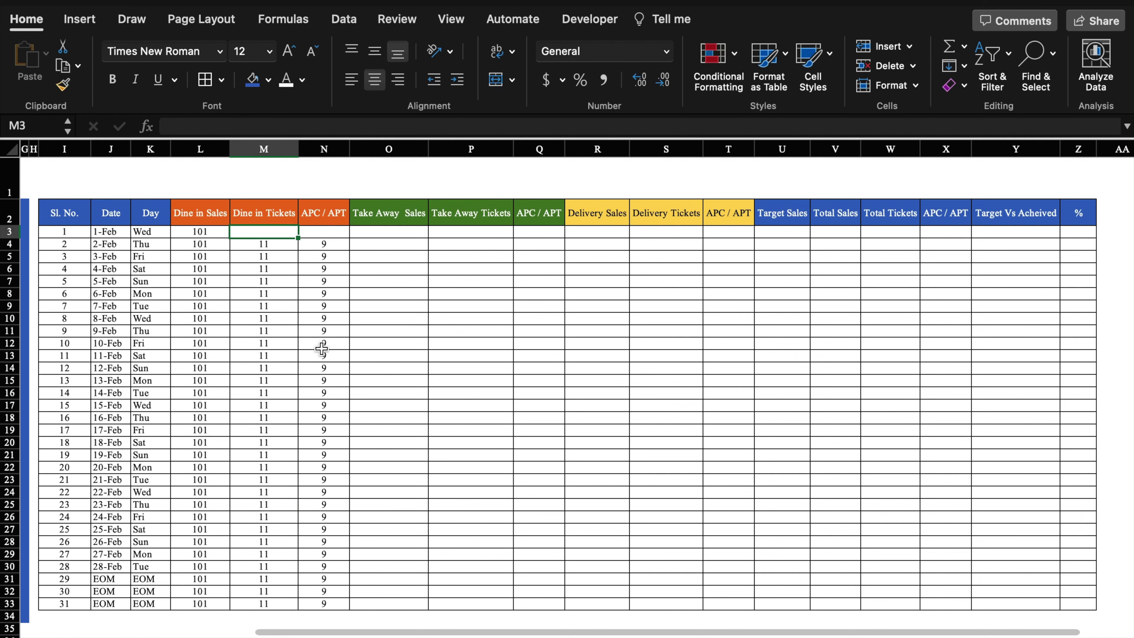
pyautogui.write('7')
# Enter 7 first-day tickets and copy Dine in L3:N33 into the Take Away and Delivery columns.
pyautogui.press('Return')
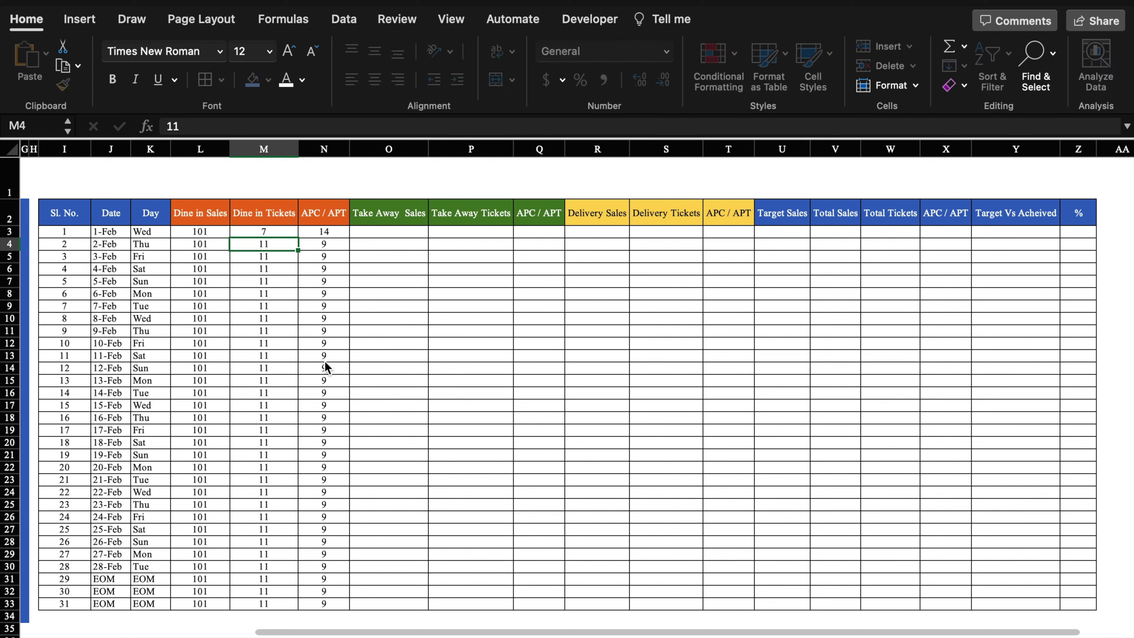
pyautogui.click(469, 345)
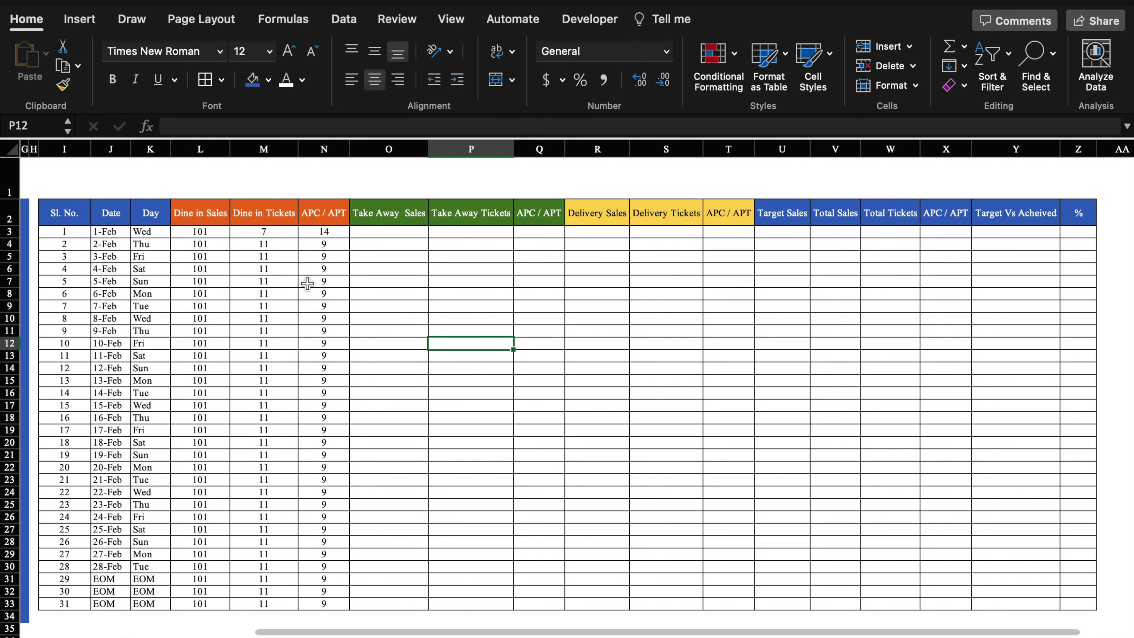
pyautogui.moveTo(200, 236); pyautogui.dragTo(356, 315)
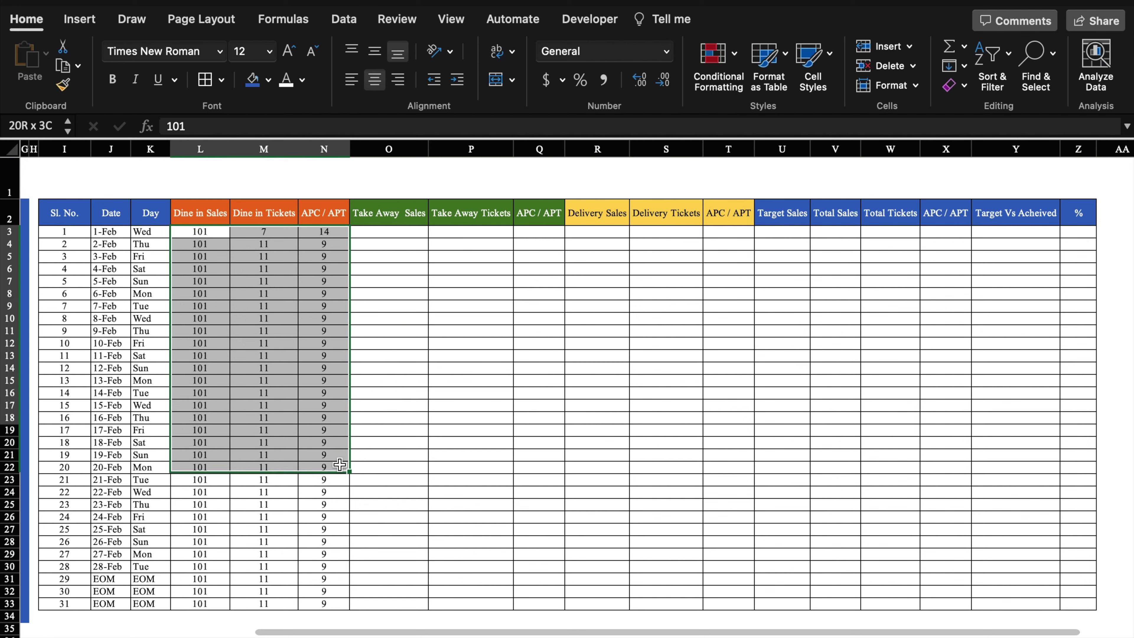
pyautogui.moveTo(356, 314); pyautogui.dragTo(331, 599)
pyautogui.press('cmd+c')
pyautogui.click(400, 234)
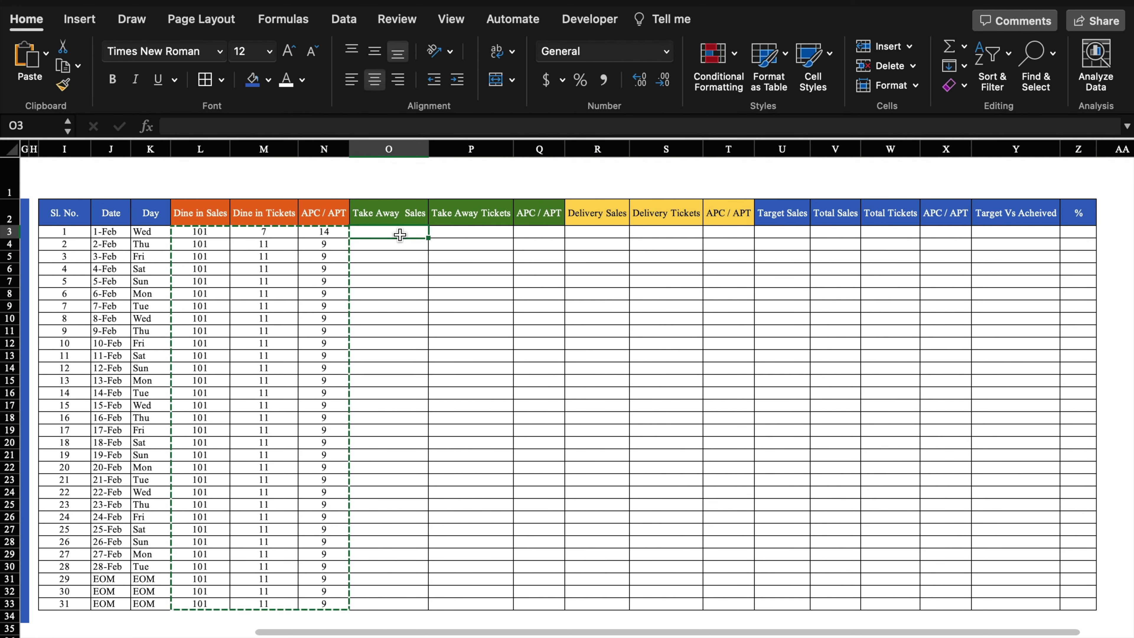
pyautogui.press('cmd+v')
pyautogui.click(596, 232)
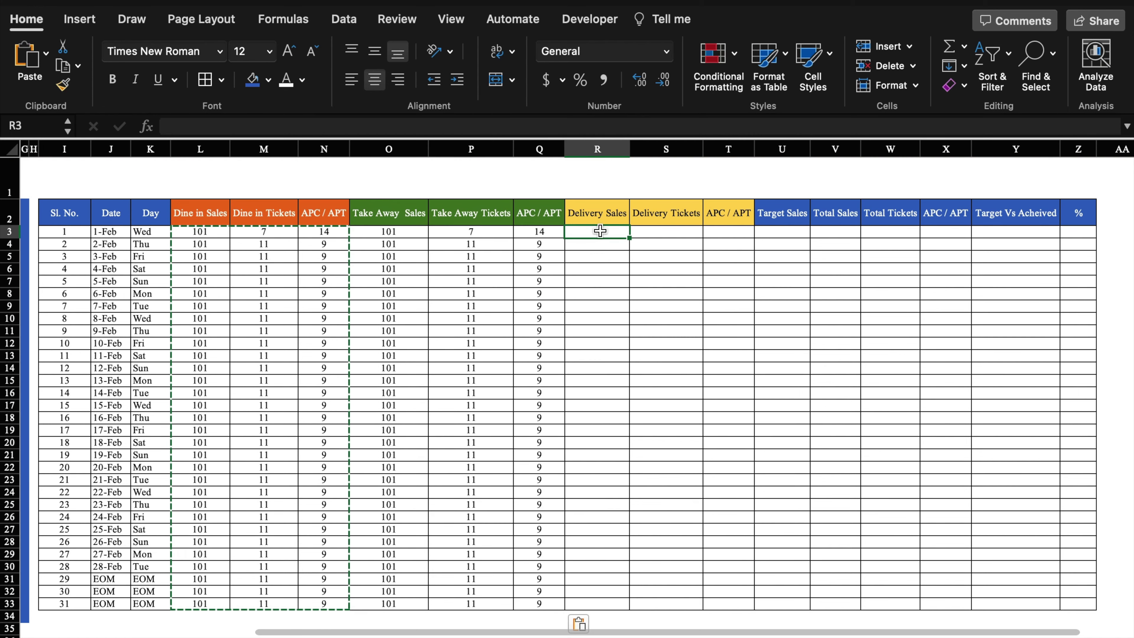
pyautogui.press('cmd+v')
# Set Target Sales to 2000 in U3 and fill it down for every day.
pyautogui.click(768, 233)
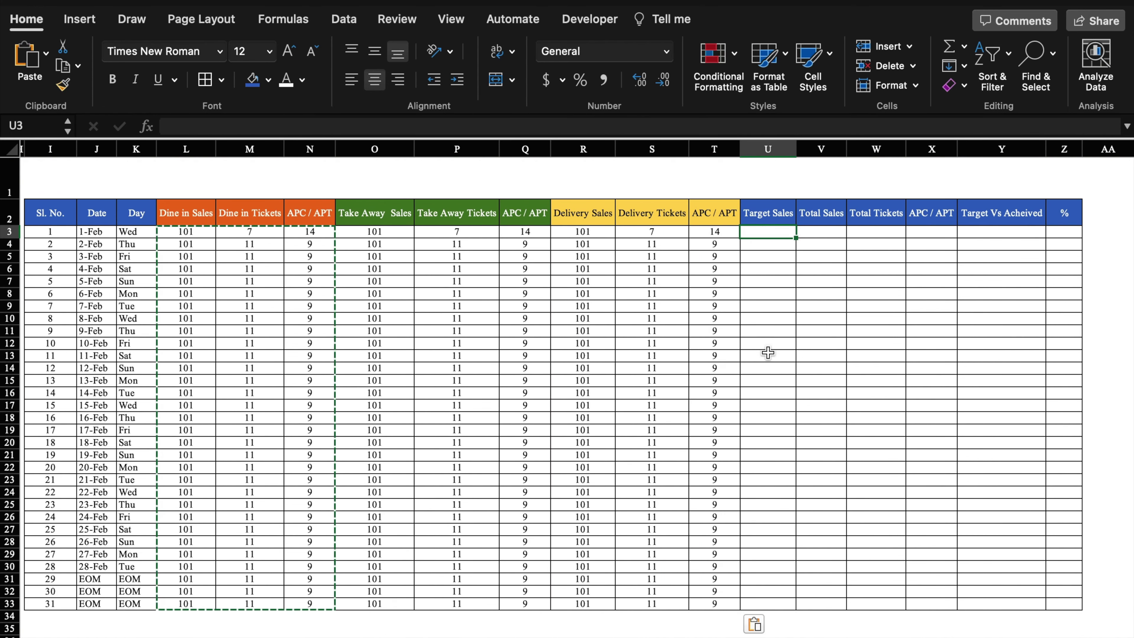
pyautogui.write('2000')
pyautogui.moveTo(797, 238); pyautogui.dragTo(794, 602)
pyautogui.click(823, 233)
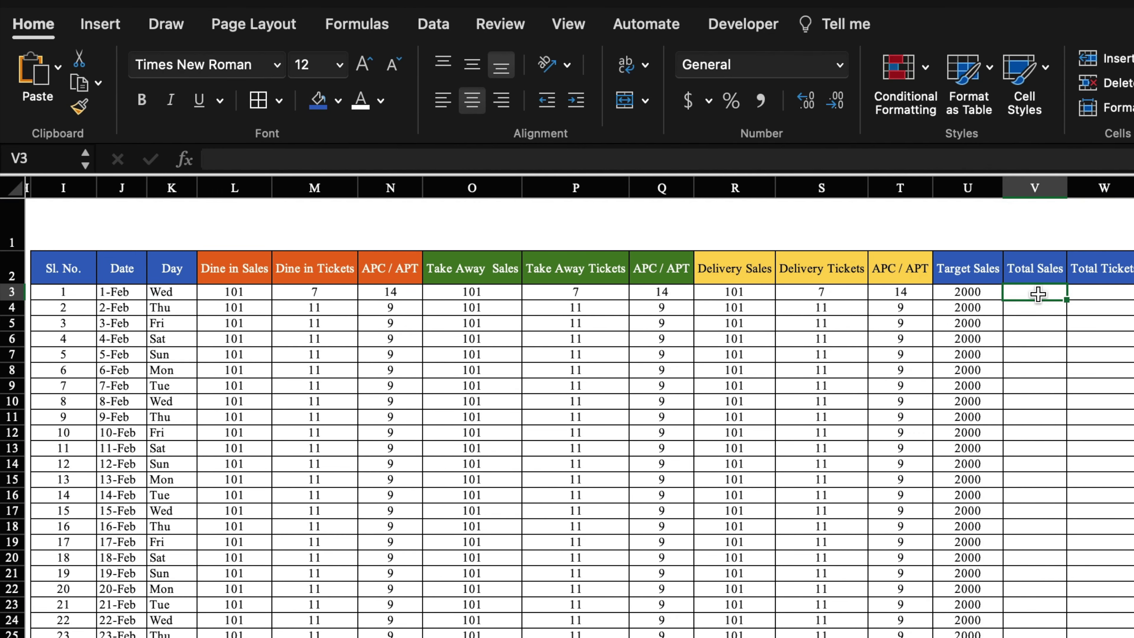
# Enter =L3+O3+R3 in V3 to add the Dine in, Take Away and Delivery sales.
pyautogui.write('=')
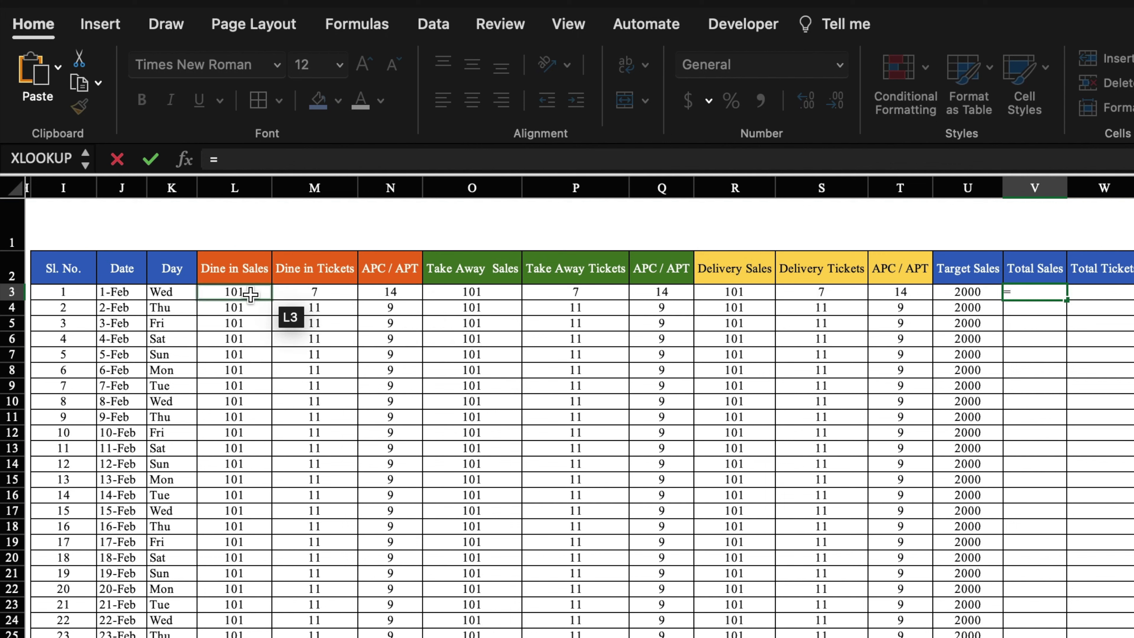
pyautogui.click(250, 293)
pyautogui.write('+')
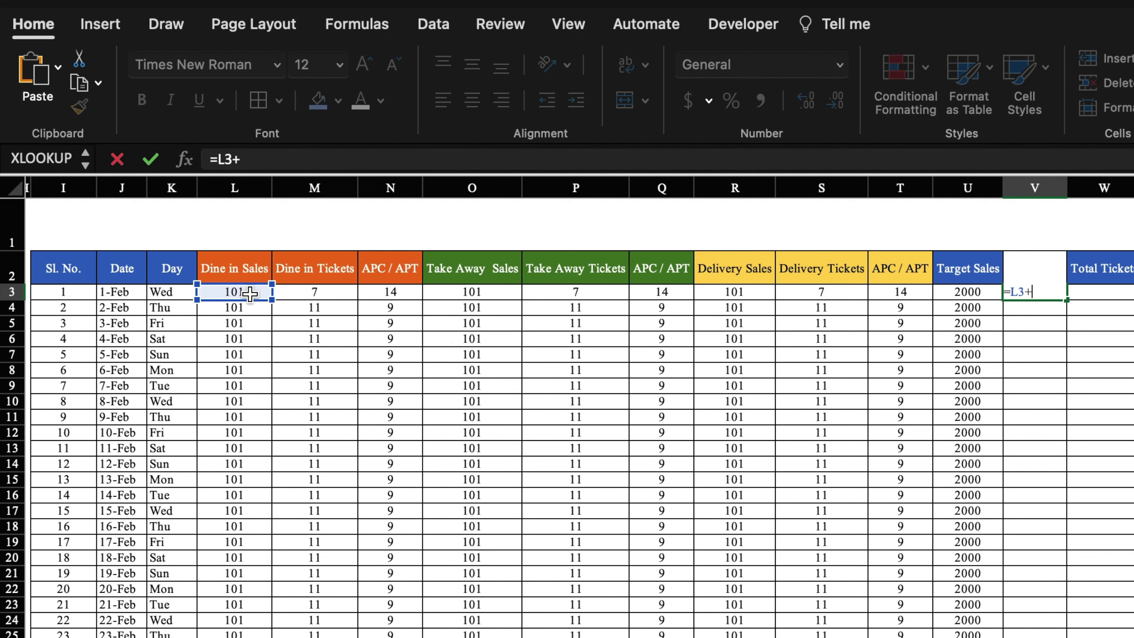
pyautogui.click(471, 291)
pyautogui.write('+')
pyautogui.click(716, 290)
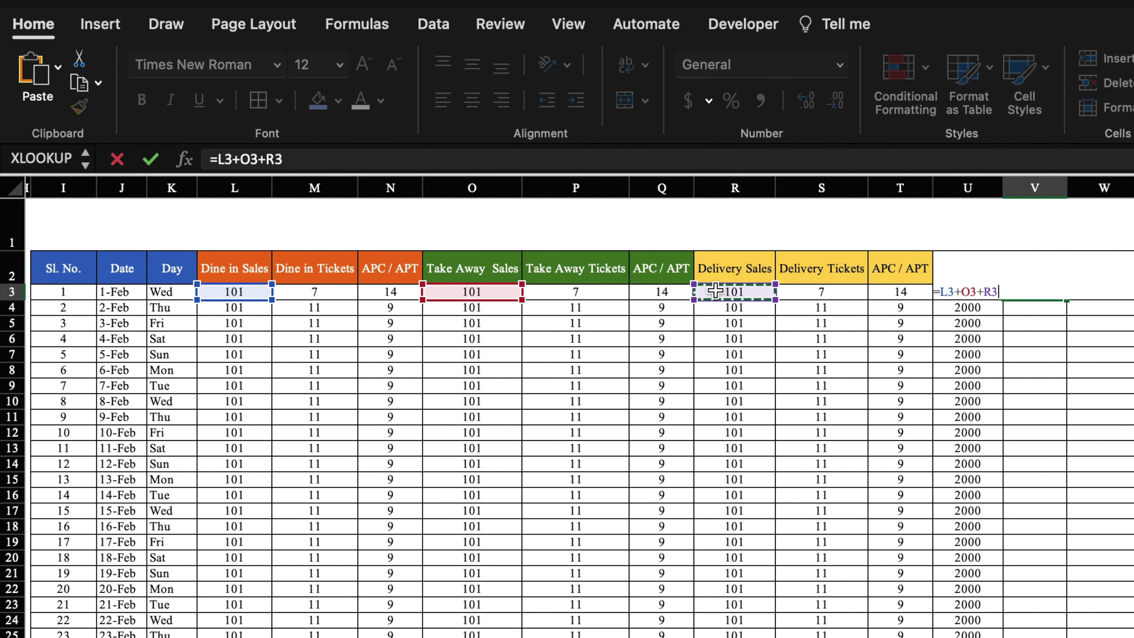
pyautogui.press('Return')
# Fill the Total Sales formula down to V33 and across into Total Tickets.
pyautogui.click(830, 231)
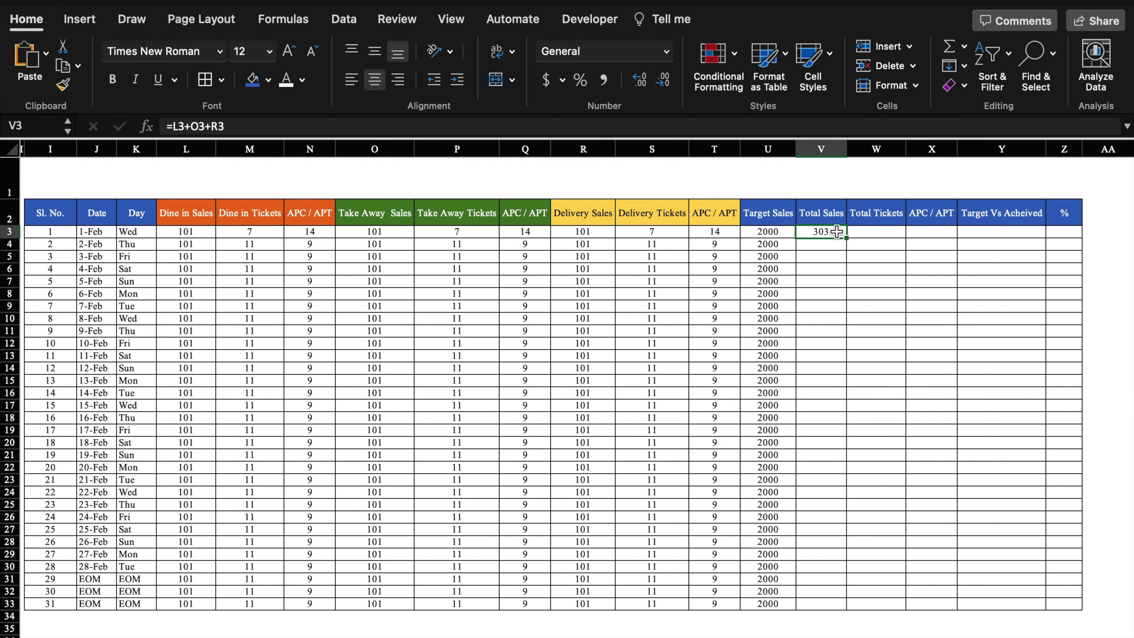
pyautogui.moveTo(846, 239); pyautogui.dragTo(839, 605)
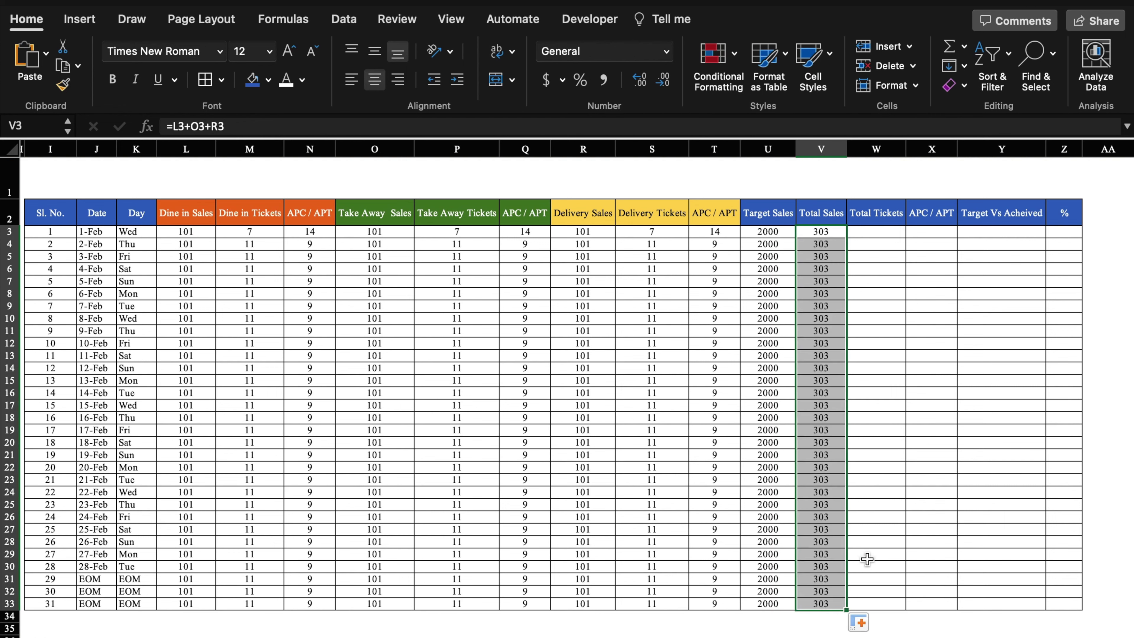
pyautogui.moveTo(848, 611); pyautogui.dragTo(888, 609)
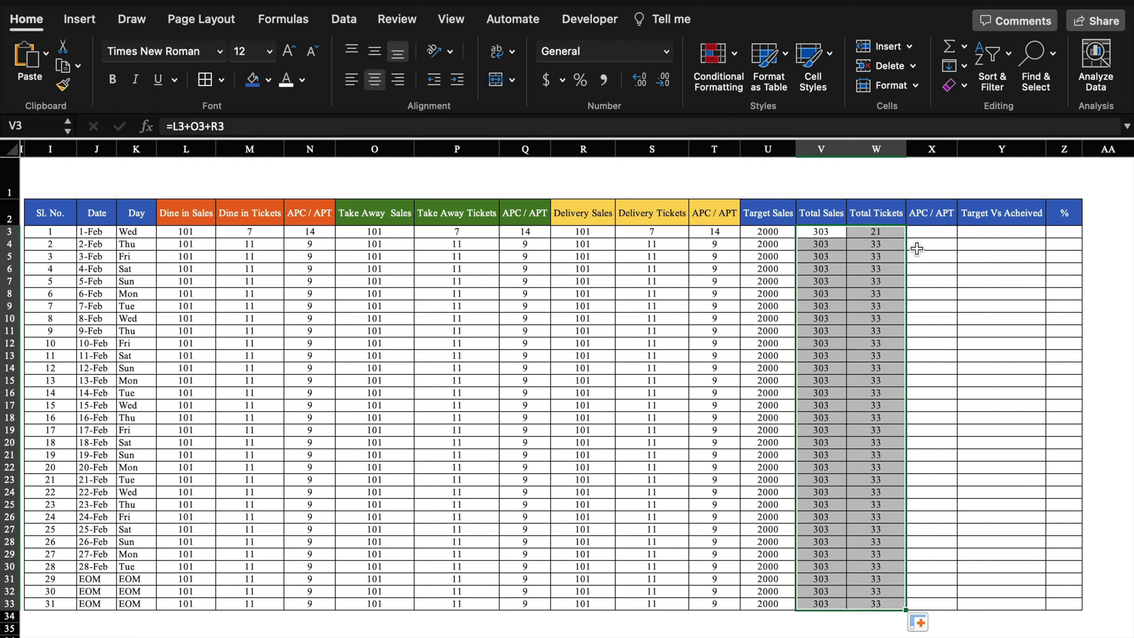
# Enter =M3+P3+S3 in W3 to sum the three ticket counts, giving 21, and check W4.
pyautogui.click(880, 233)
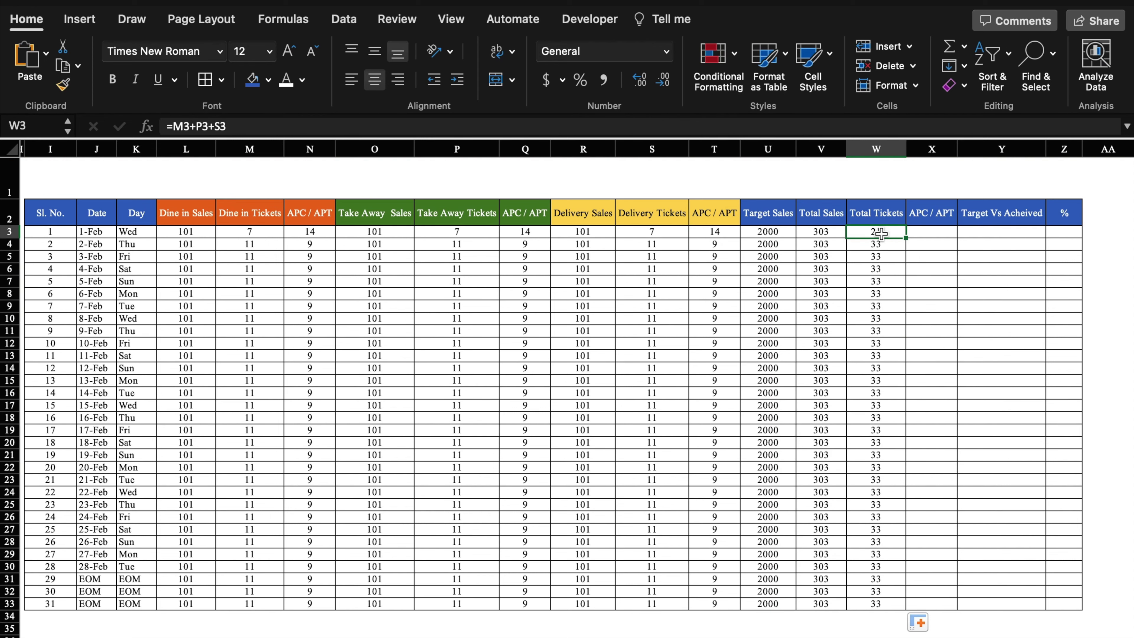
pyautogui.write('=')
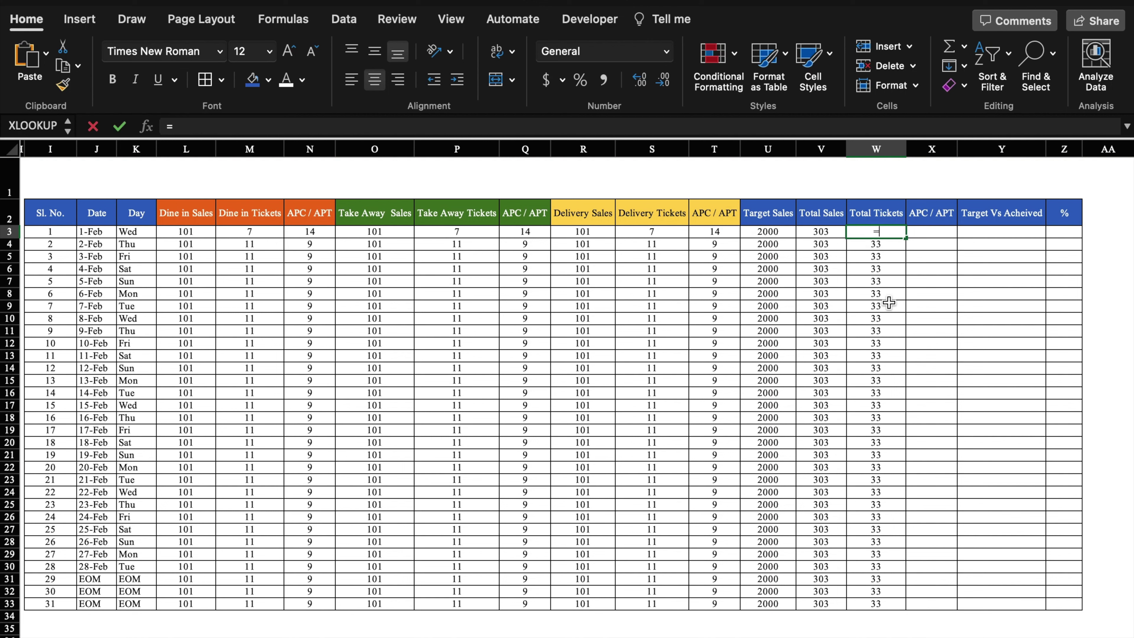
pyautogui.click(260, 232)
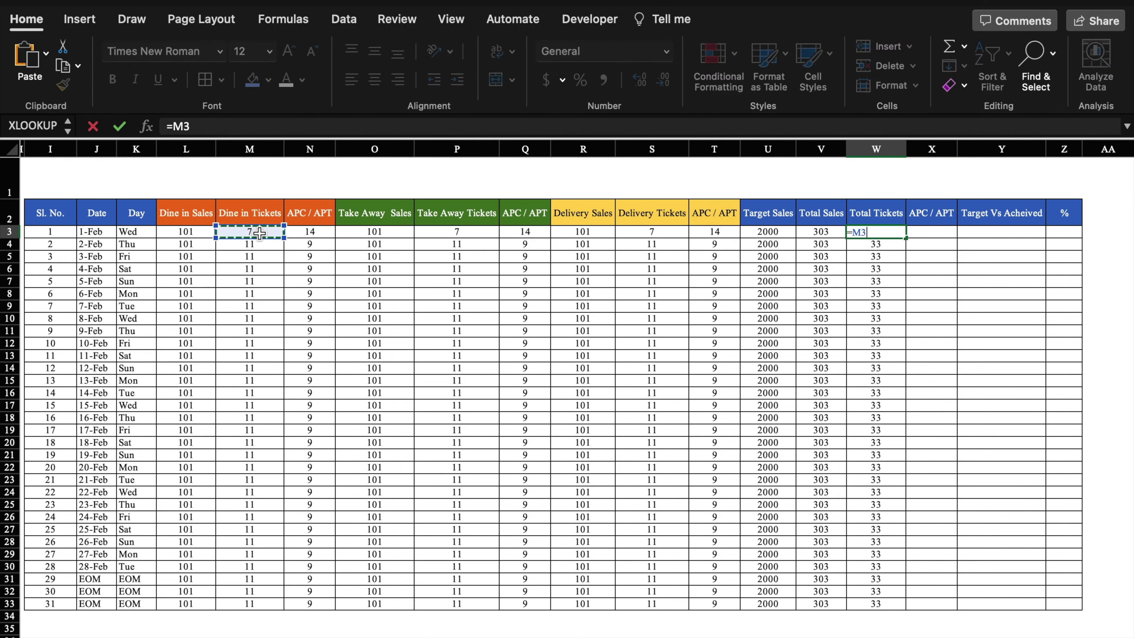
pyautogui.write('+')
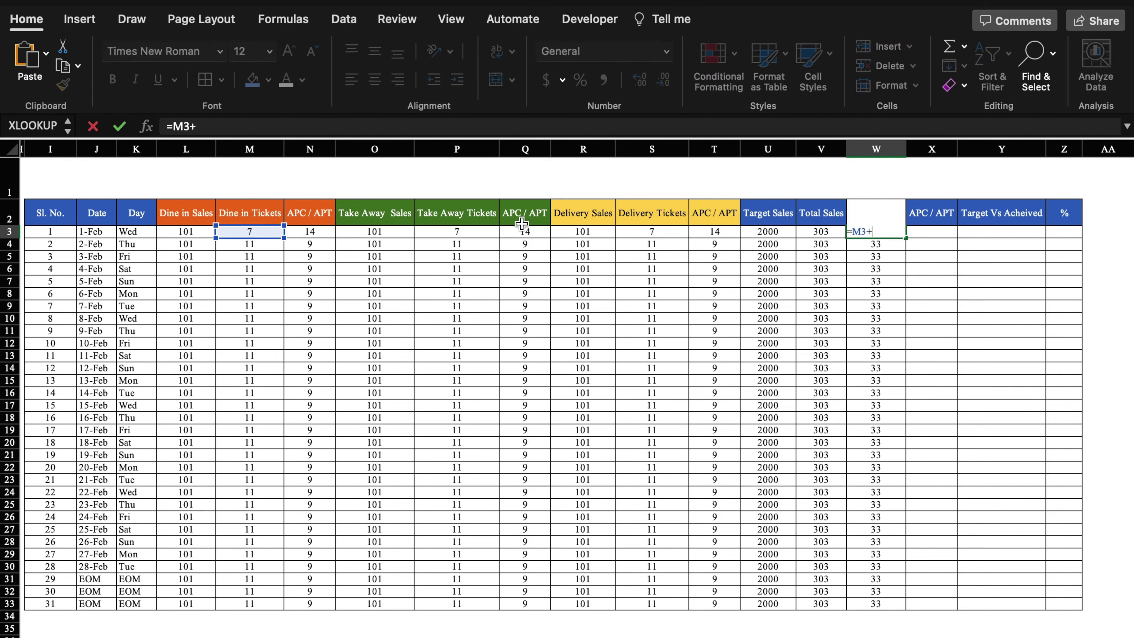
pyautogui.click(460, 231)
pyautogui.write('+')
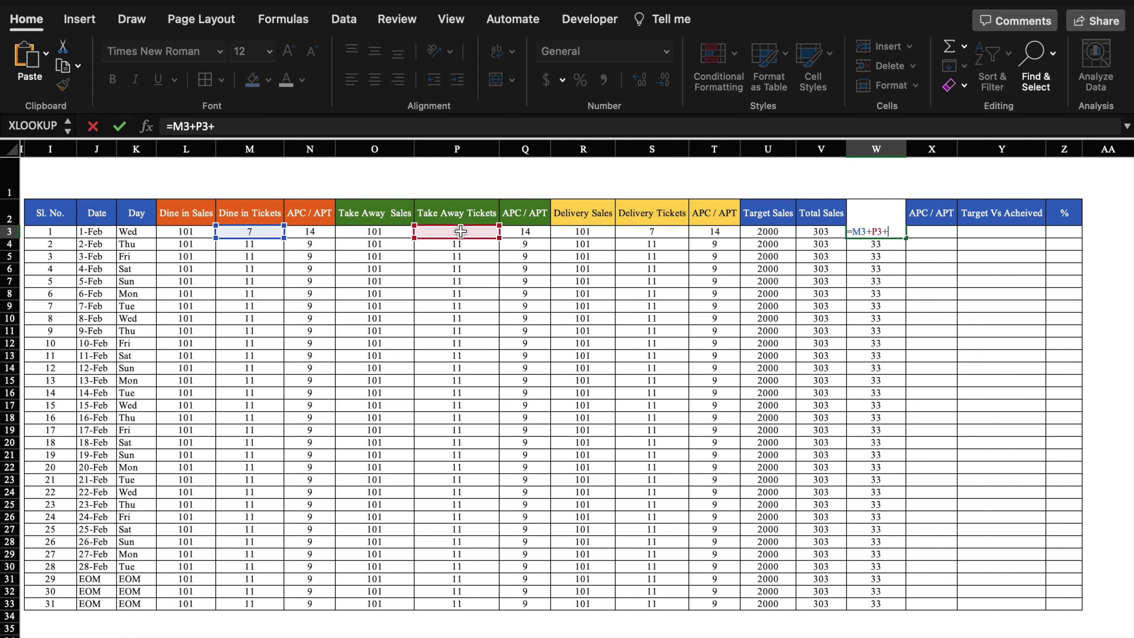
pyautogui.click(658, 232)
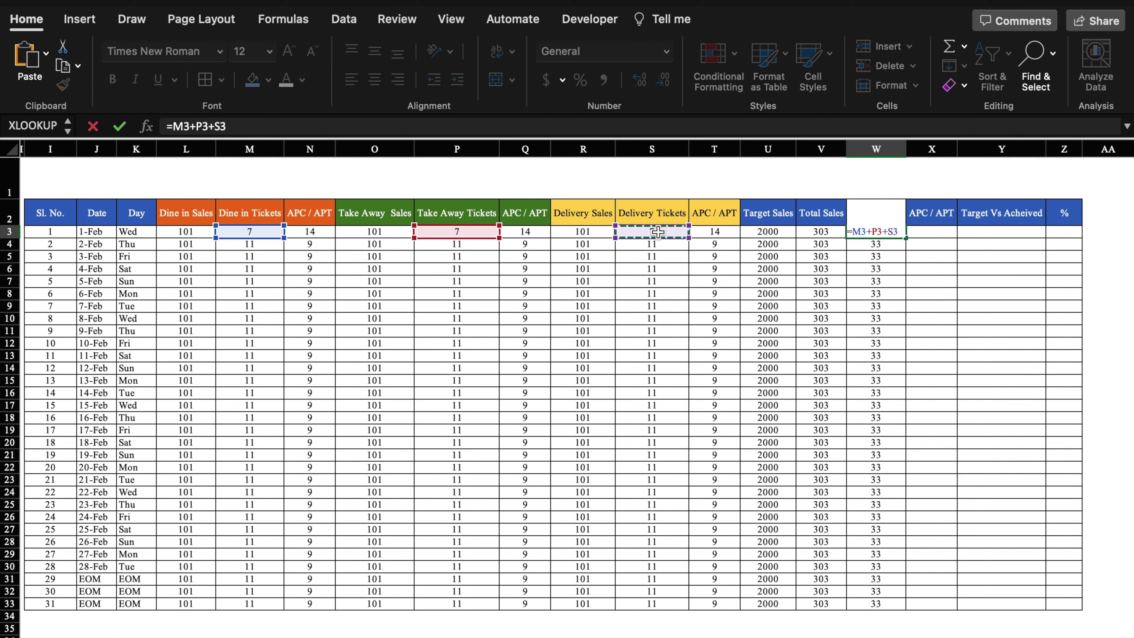
pyautogui.press('Return')
pyautogui.click(886, 233)
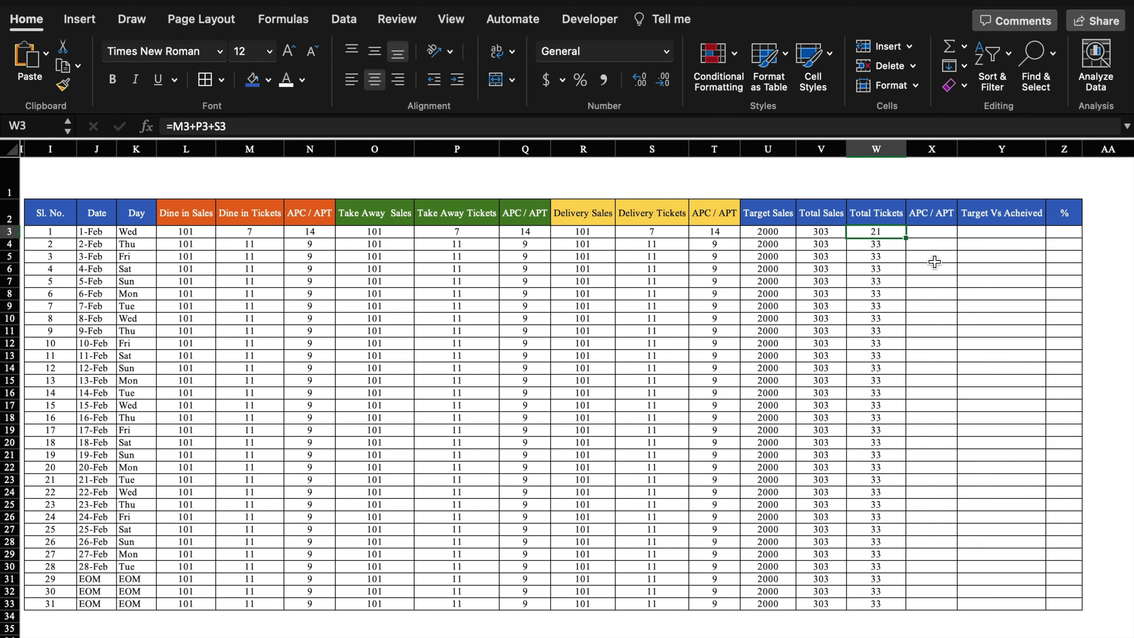
pyautogui.click(880, 245)
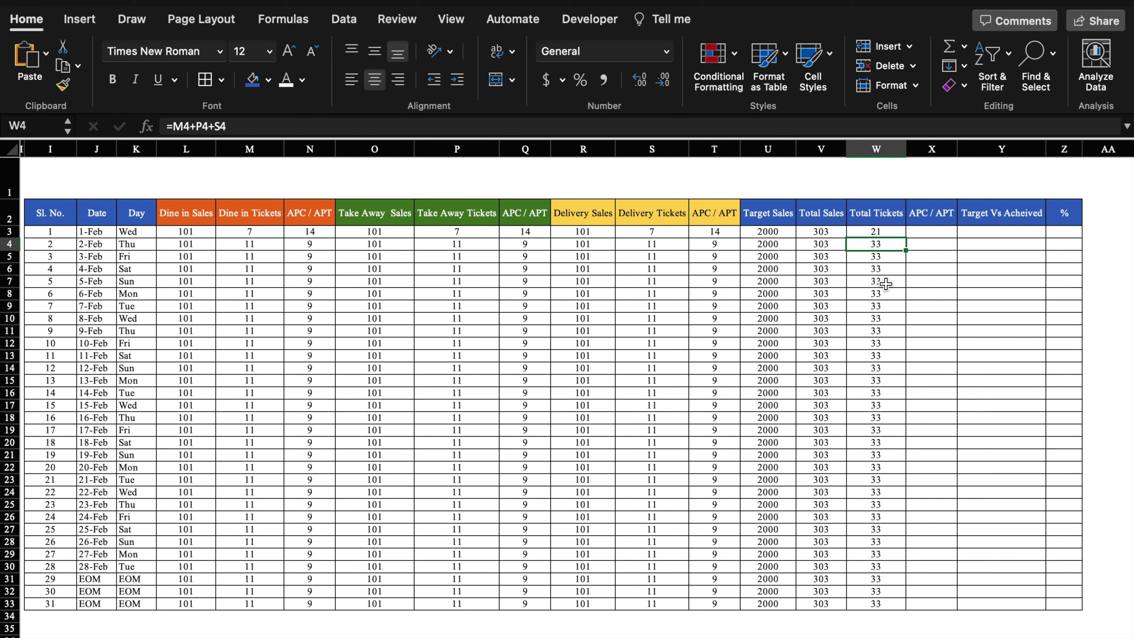
pyautogui.click(938, 230)
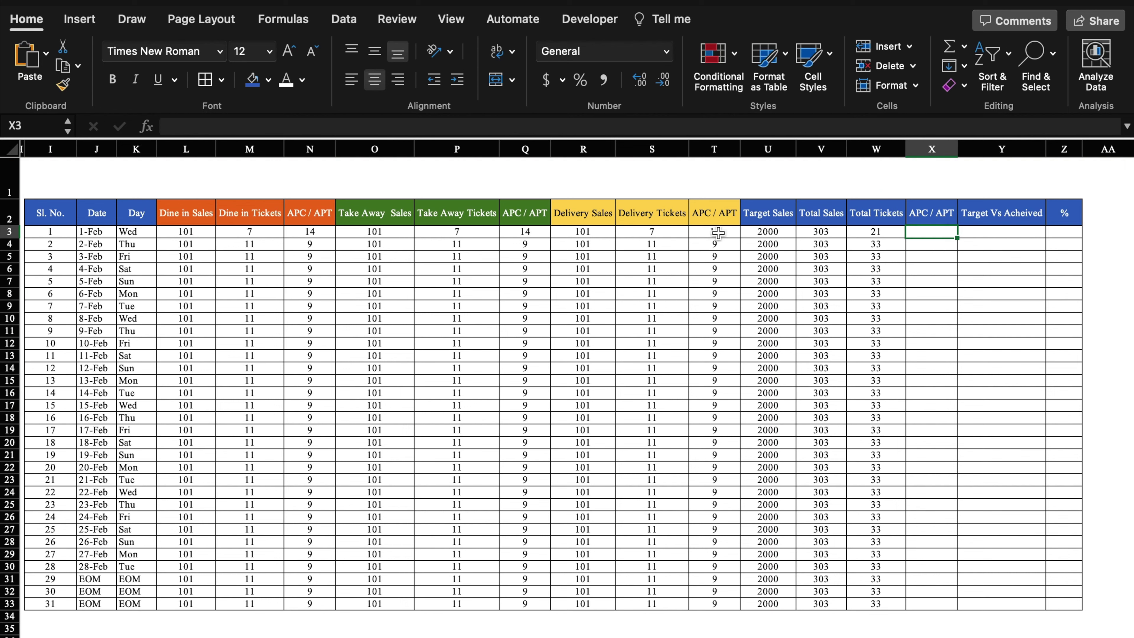
# Copy the Delivery APC / APT formulas T3:T33 into X3, giving =IF(W3=0,"",V3/W3) per row.
pyautogui.moveTo(718, 233); pyautogui.dragTo(723, 465)
pyautogui.moveTo(717, 597); pyautogui.dragTo(717, 604)
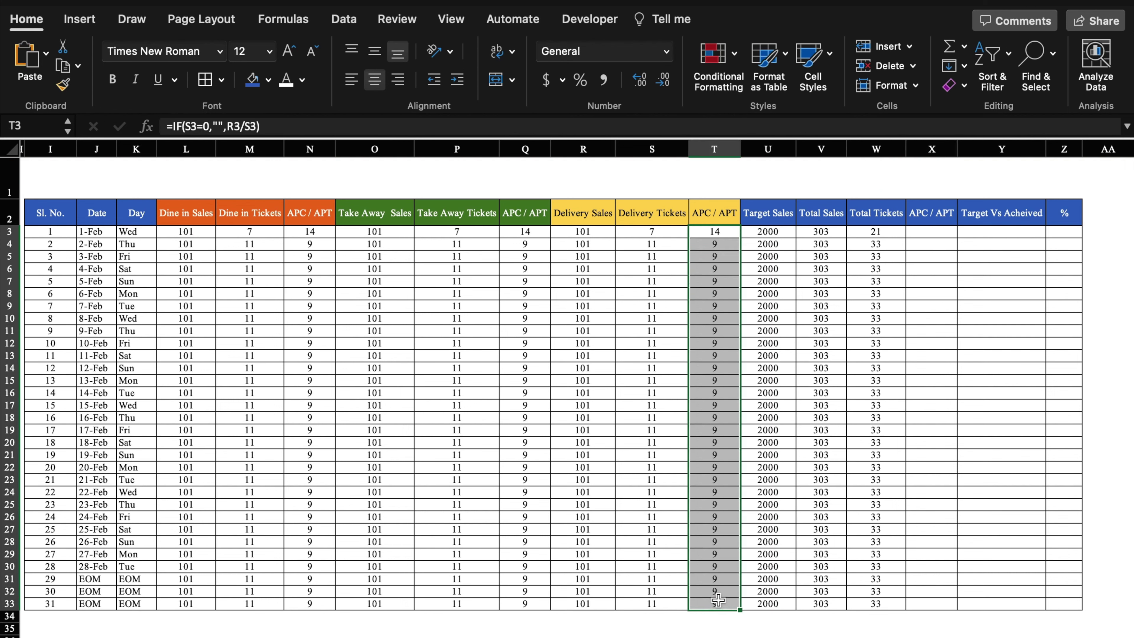
pyautogui.hotkey('ctrl', 'c')
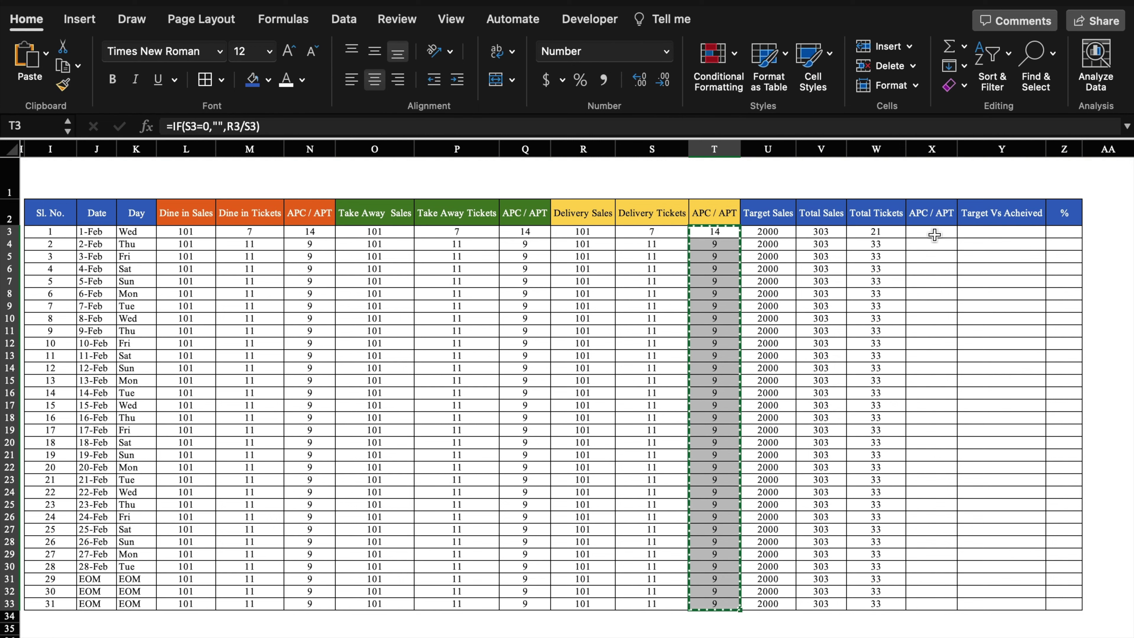
pyautogui.click(933, 233)
pyautogui.hotkey('ctrl', 'v')
pyautogui.click(978, 252)
pyautogui.click(944, 233)
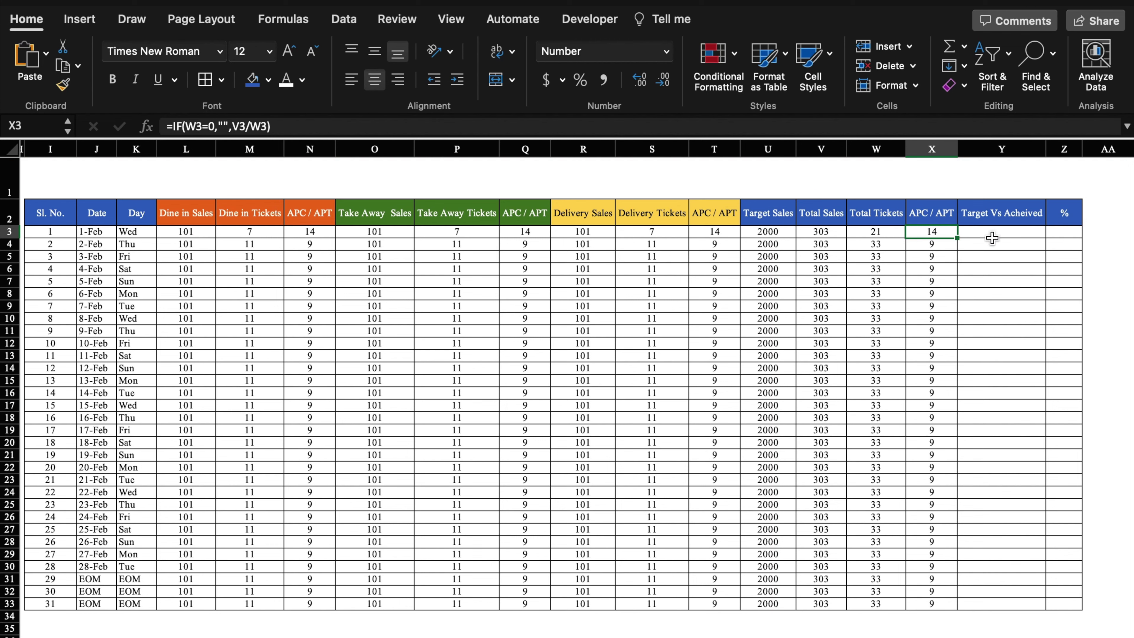
# Enter a first target-gap formula =U3-V3 in Y3.
pyautogui.click(999, 231)
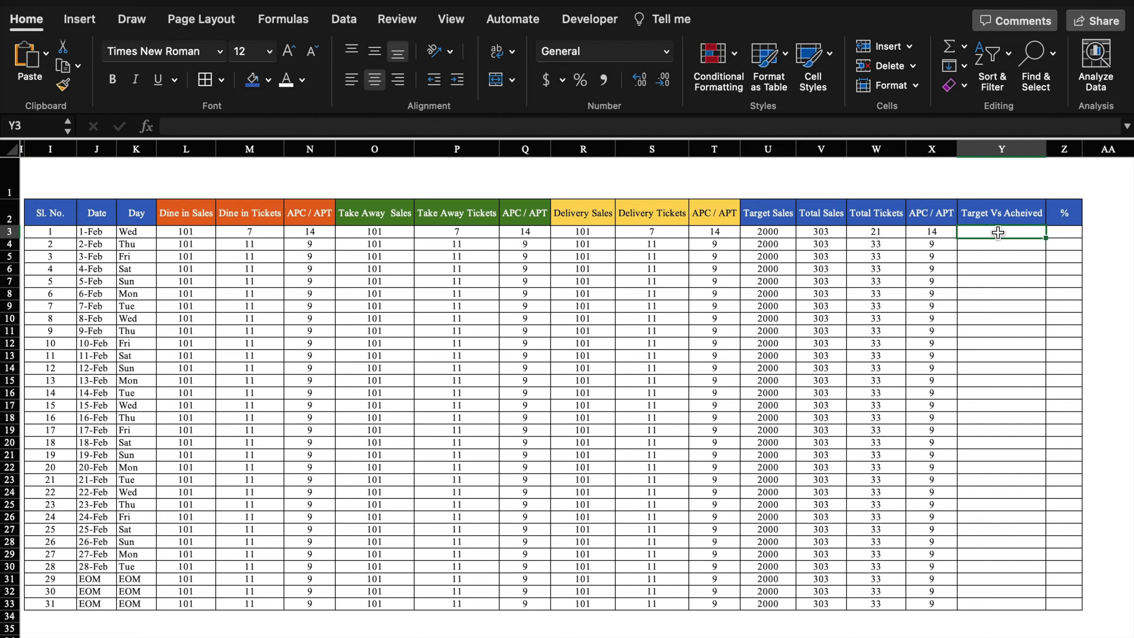
pyautogui.write('=')
pyautogui.click(787, 233)
pyautogui.write('-')
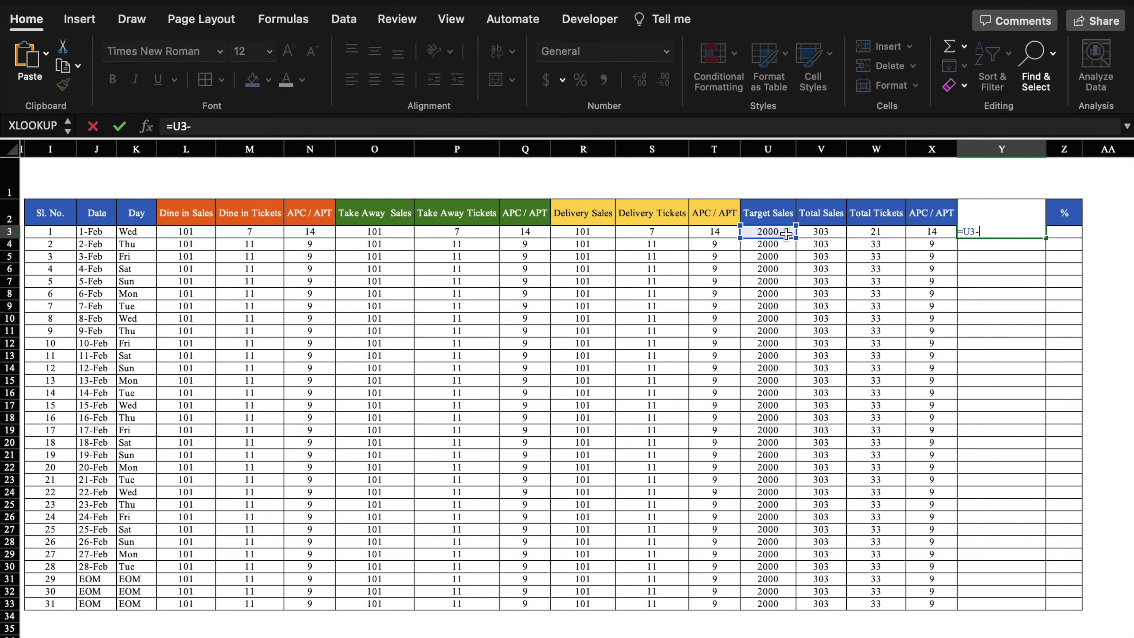
pyautogui.click(834, 232)
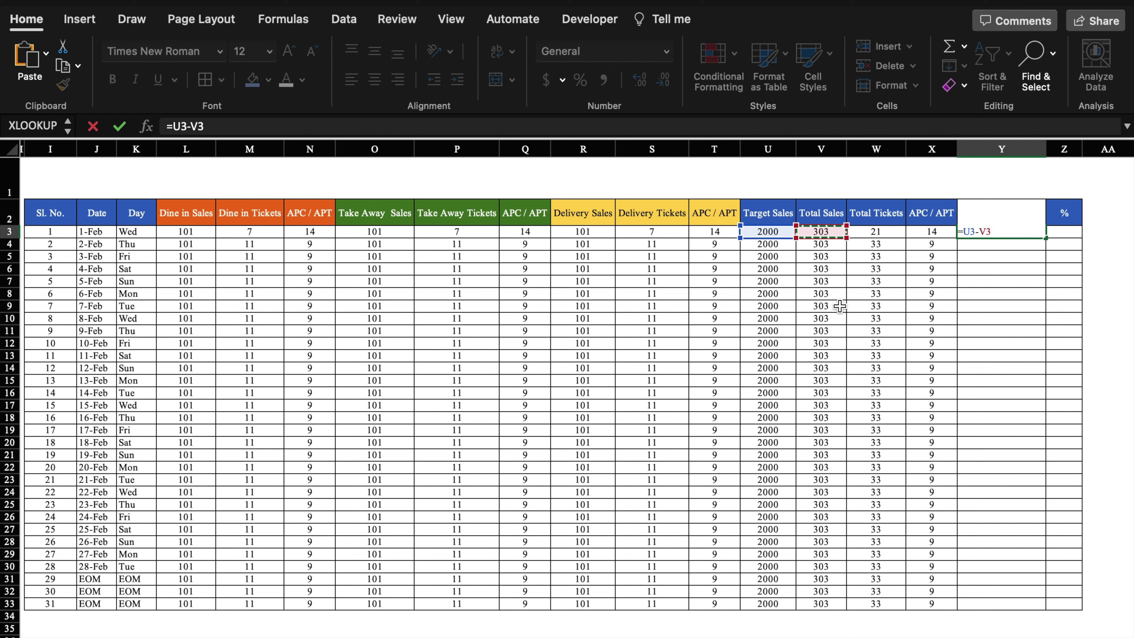
pyautogui.press('Return')
# Rewrite Y3 as =V3-U3, total sales minus target sales.
pyautogui.click(996, 231)
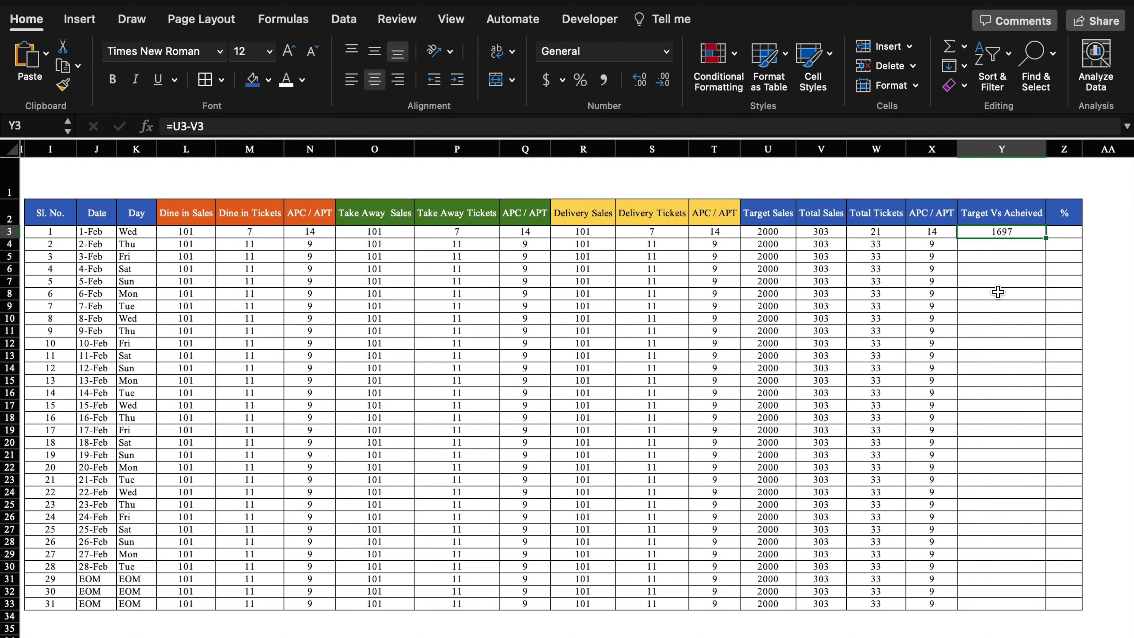
pyautogui.write('=')
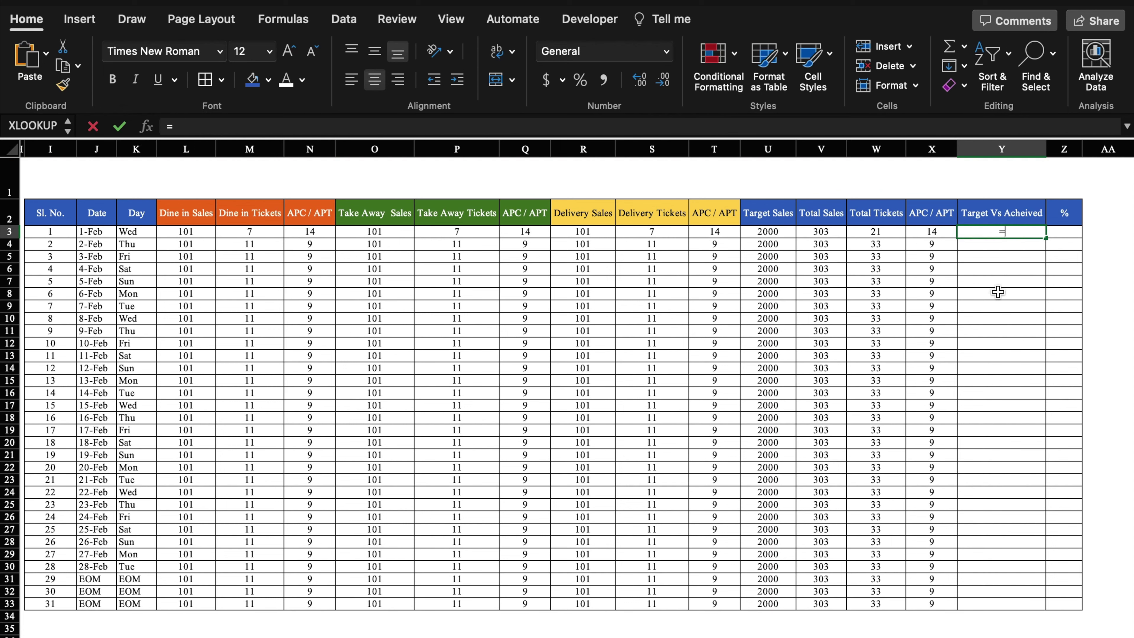
pyautogui.click(833, 233)
pyautogui.write('-')
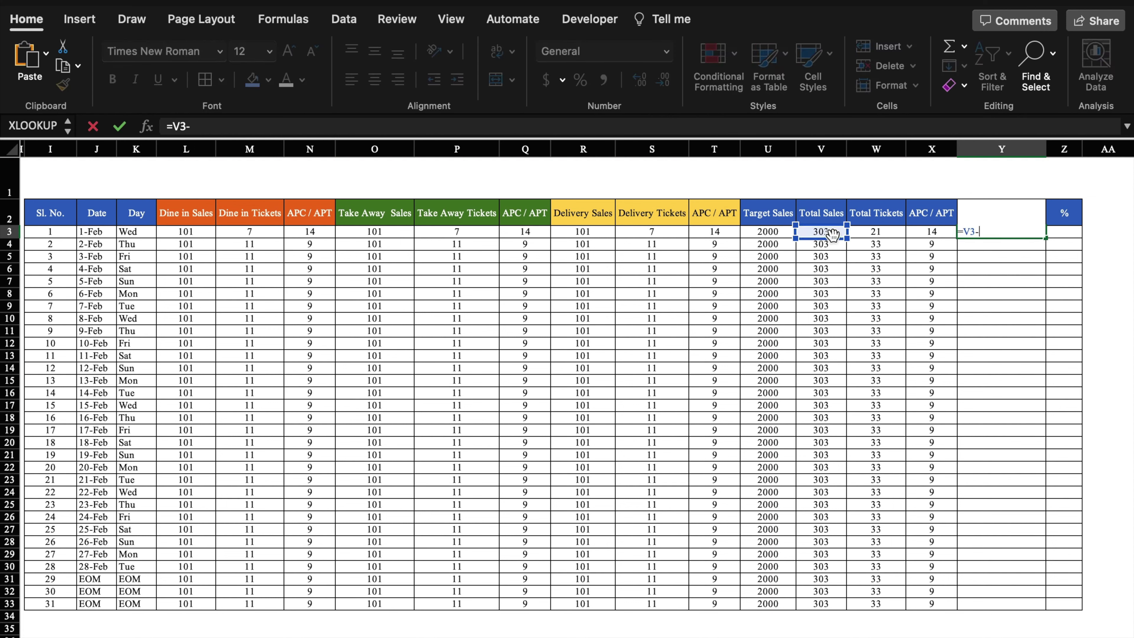
pyautogui.click(777, 232)
pyautogui.press('Return')
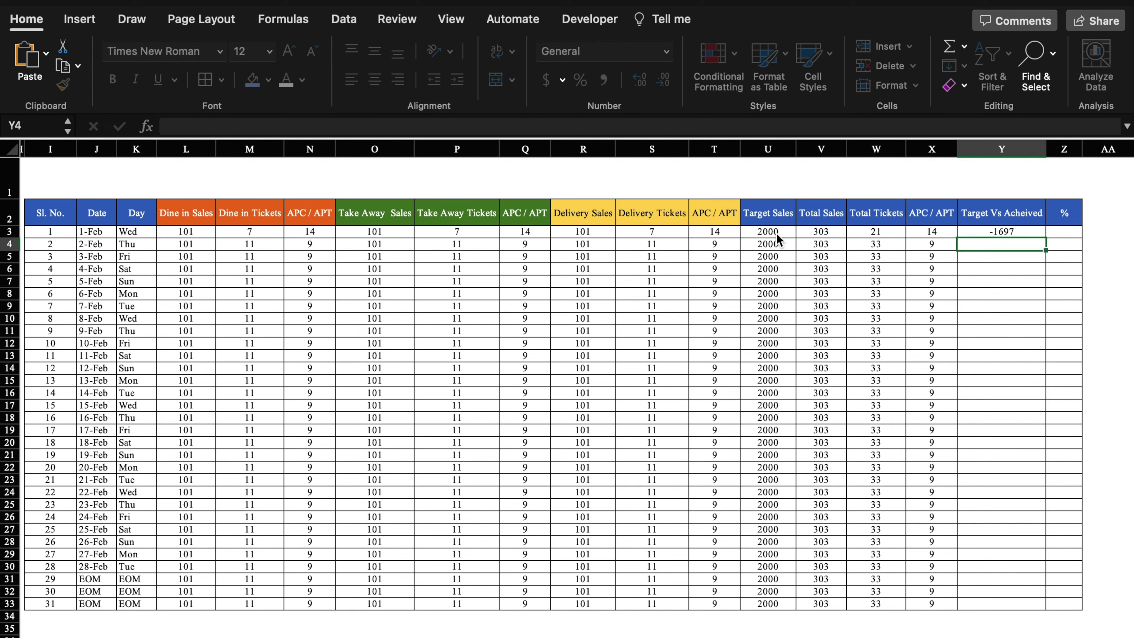
# Copy the Y3 formula down through Y33 so each row shows -1697.
pyautogui.click(1016, 233)
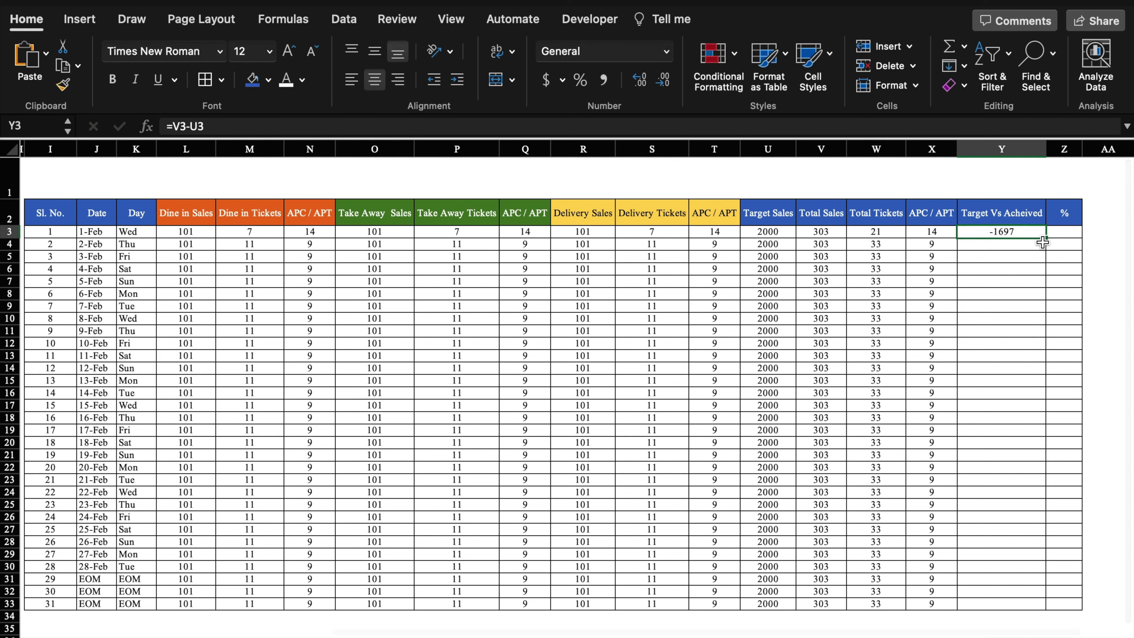
pyautogui.moveTo(1045, 240); pyautogui.dragTo(1040, 589)
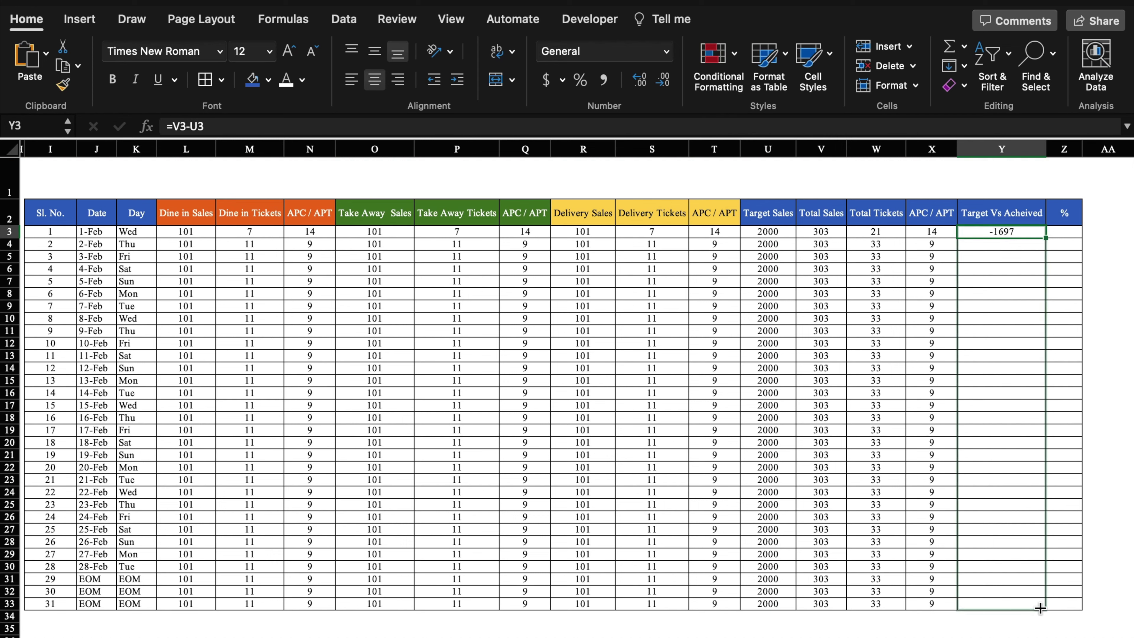
pyautogui.moveTo(1040, 589); pyautogui.dragTo(1041, 612)
pyautogui.click(1066, 235)
pyautogui.moveTo(1065, 236); pyautogui.dragTo(1070, 607)
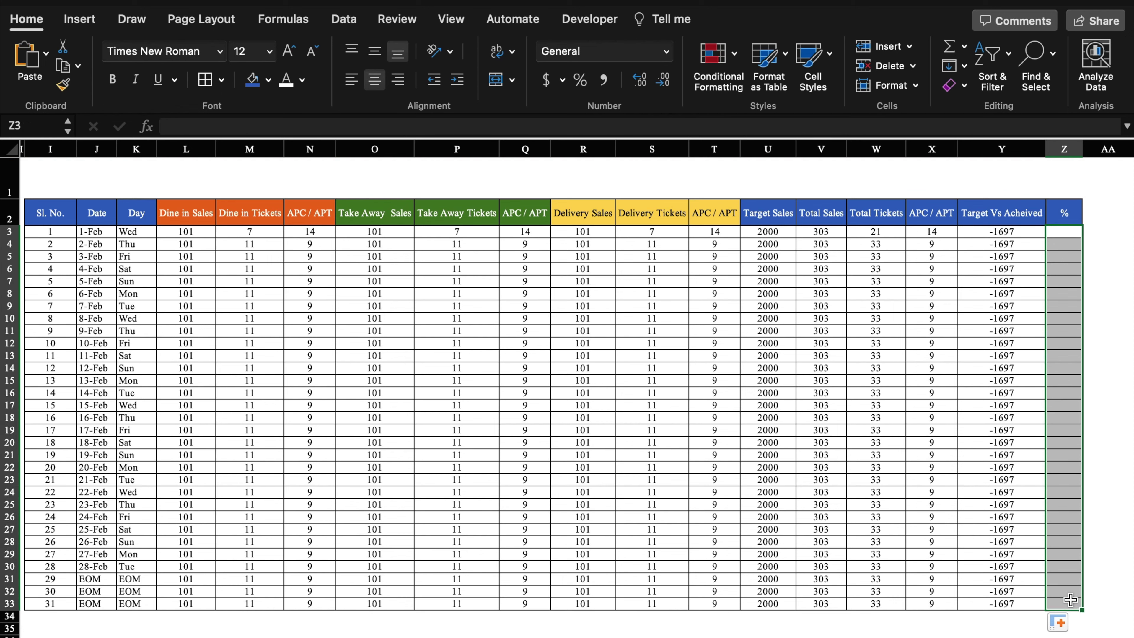
# Apply Percent Style to Z3:Z33 and enter =V3/U3 in Z3.
pyautogui.click(580, 81)
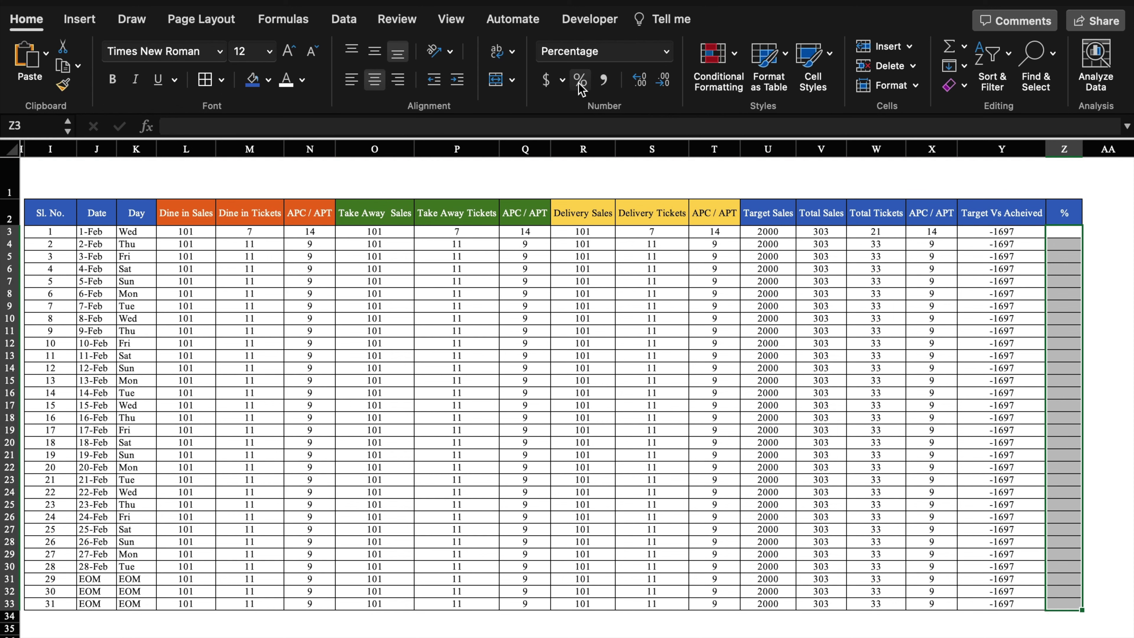
pyautogui.click(1059, 235)
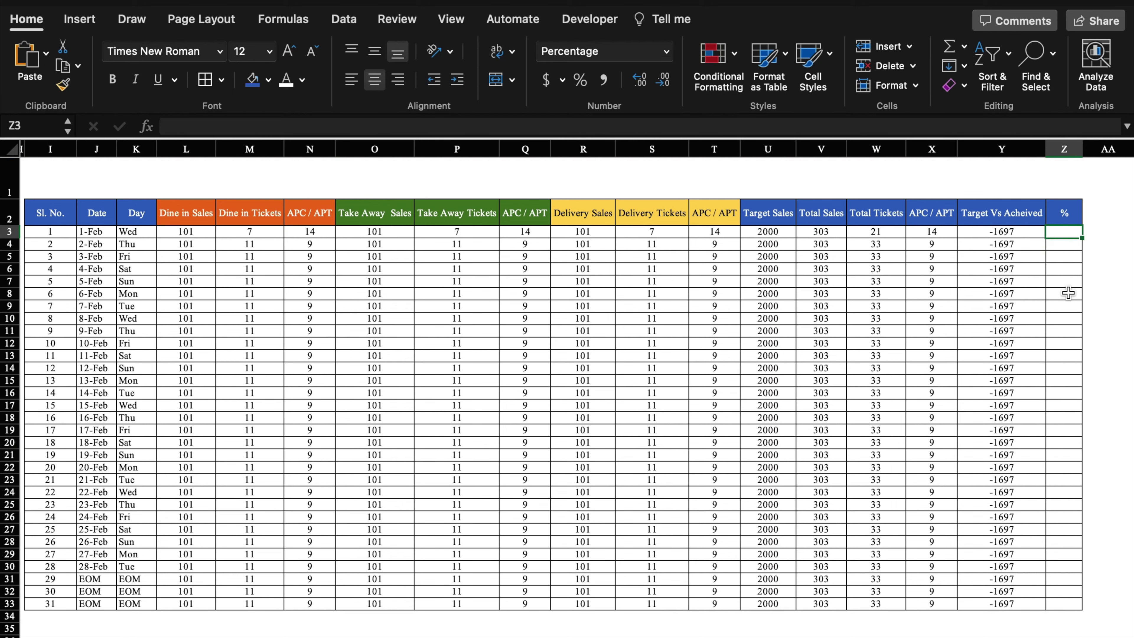
pyautogui.write('=')
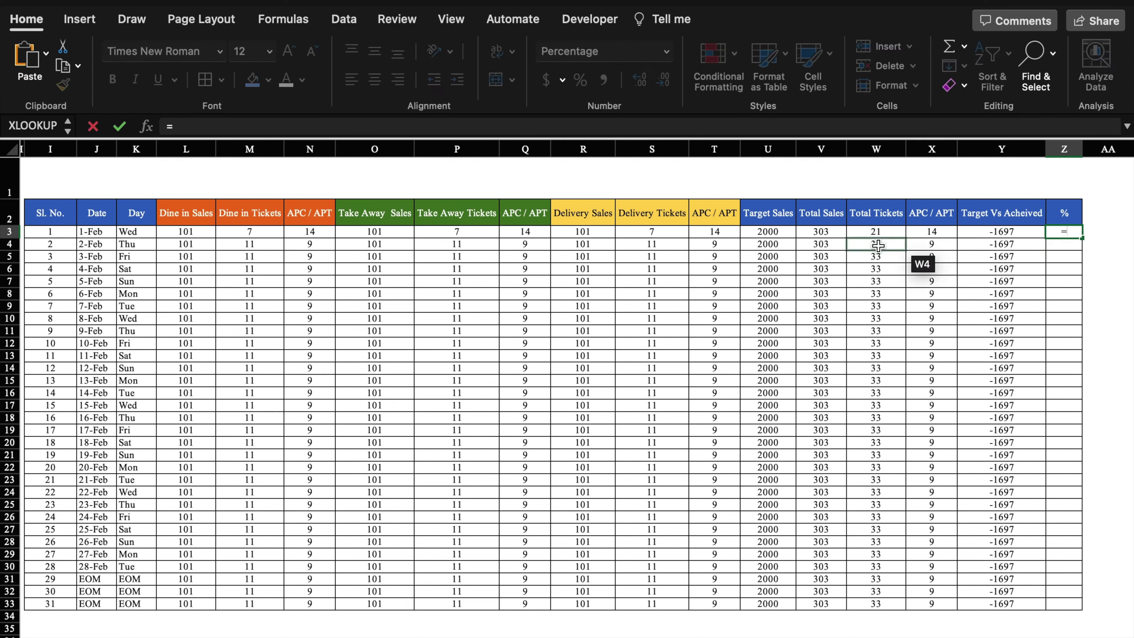
pyautogui.click(830, 231)
pyautogui.write('/')
pyautogui.click(763, 230)
pyautogui.press('Return')
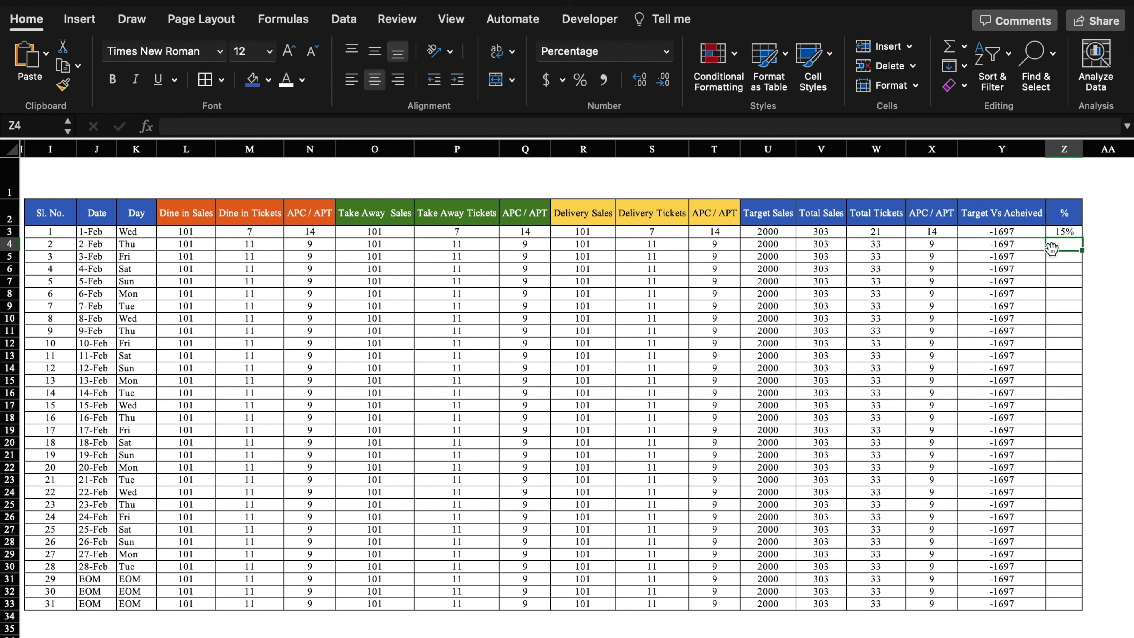
# Copy the percentage formula down through Z33, showing 15% each day.
pyautogui.click(1064, 232)
pyautogui.moveTo(1082, 238); pyautogui.dragTo(1078, 608)
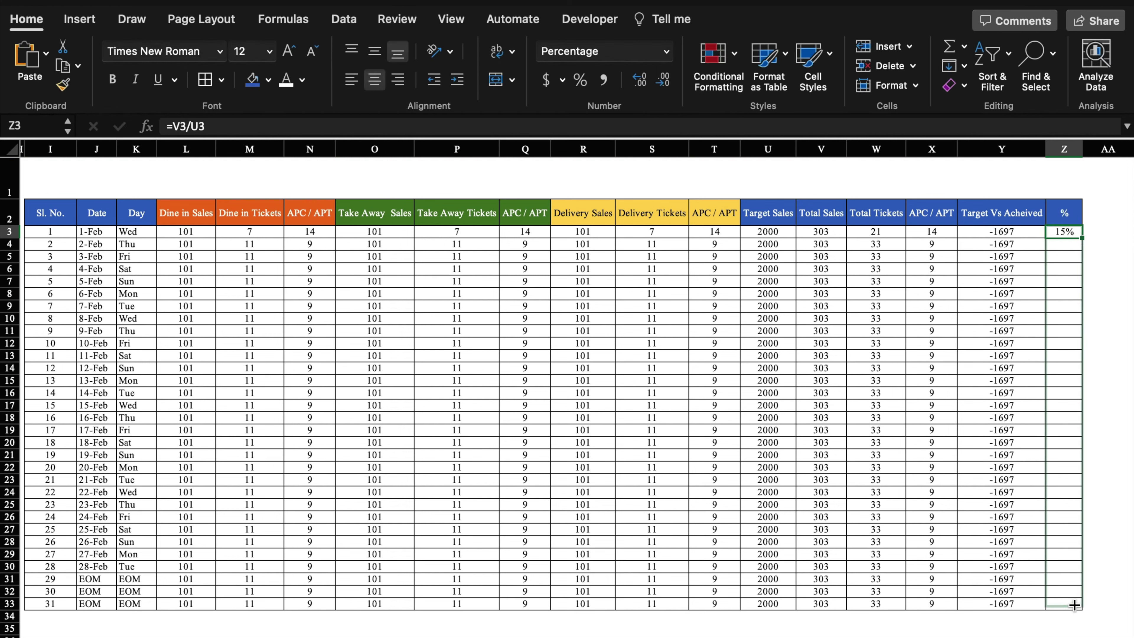
pyautogui.click(1066, 235)
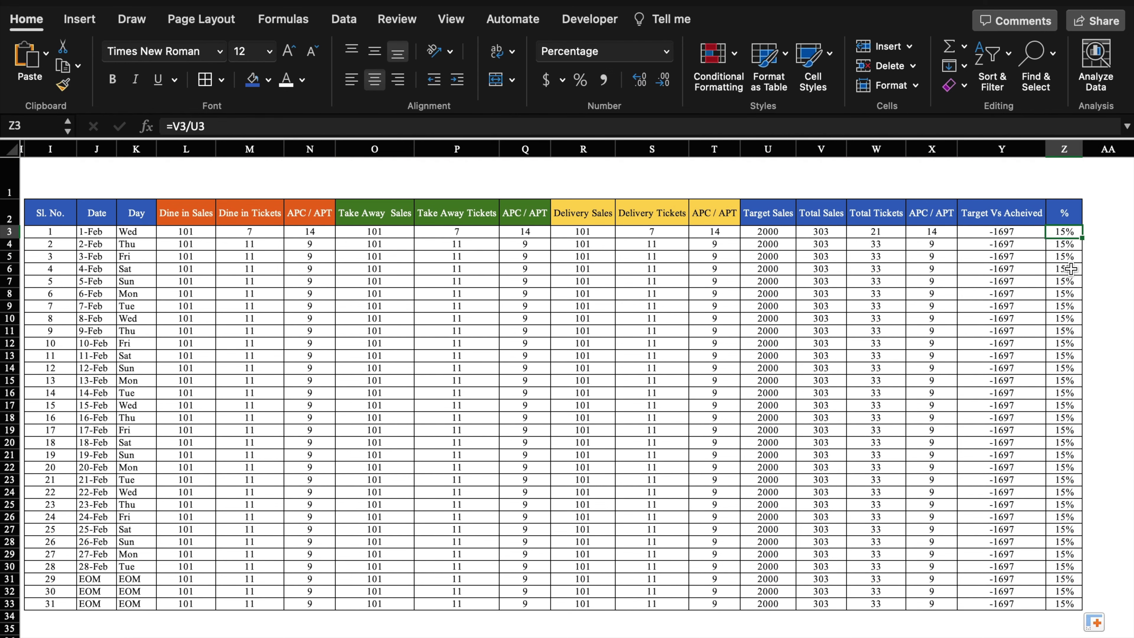
pyautogui.moveTo(733, 630); pyautogui.dragTo(423, 610)
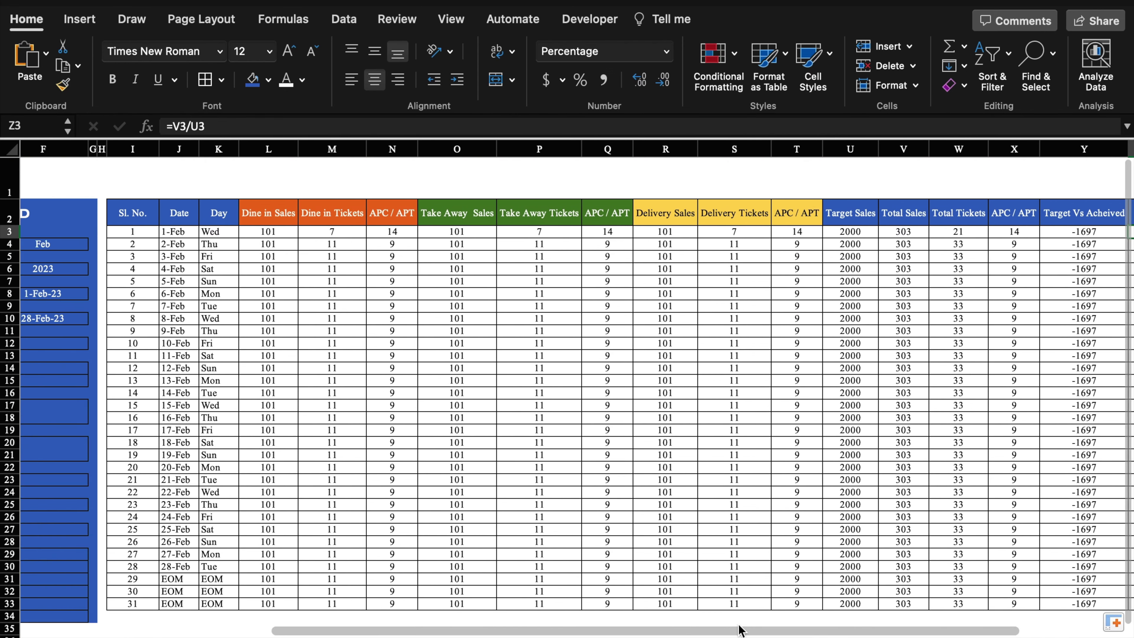
# Enter =COUNT(J3:J33) in the Total Days cell F12.
pyautogui.click(383, 345)
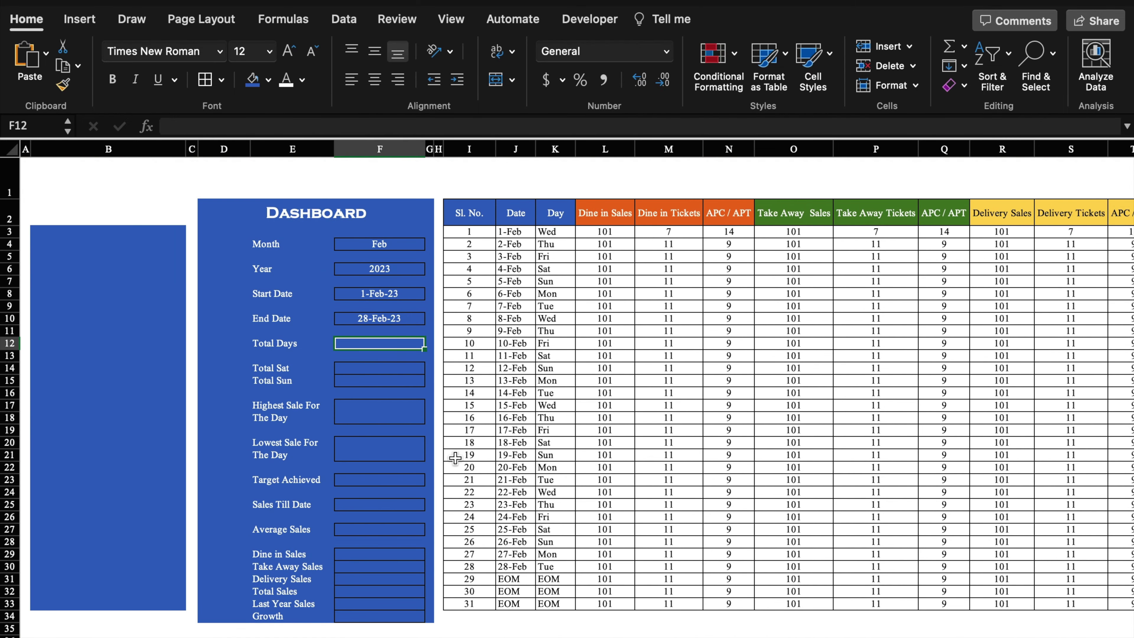
pyautogui.write('=')
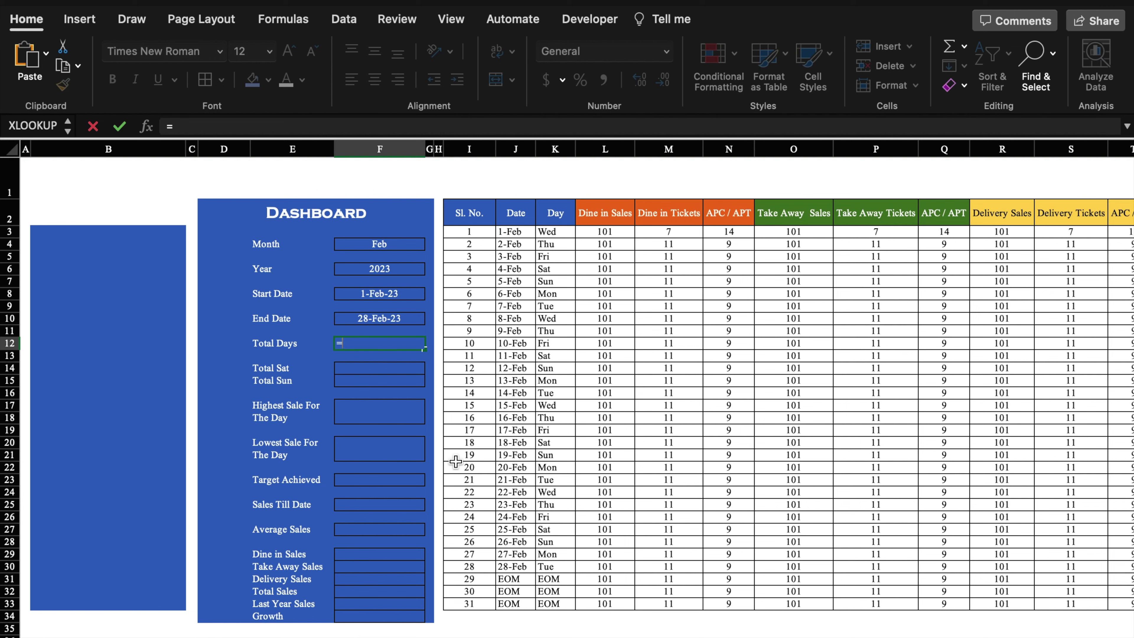
pyautogui.write('count(')
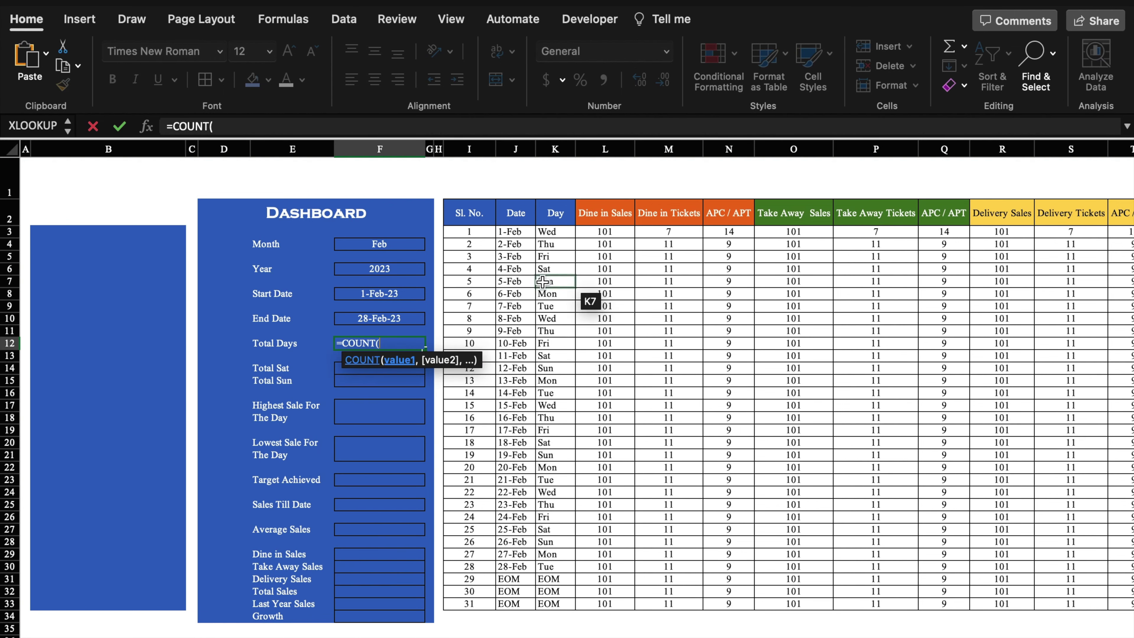
pyautogui.moveTo(519, 233); pyautogui.dragTo(521, 600)
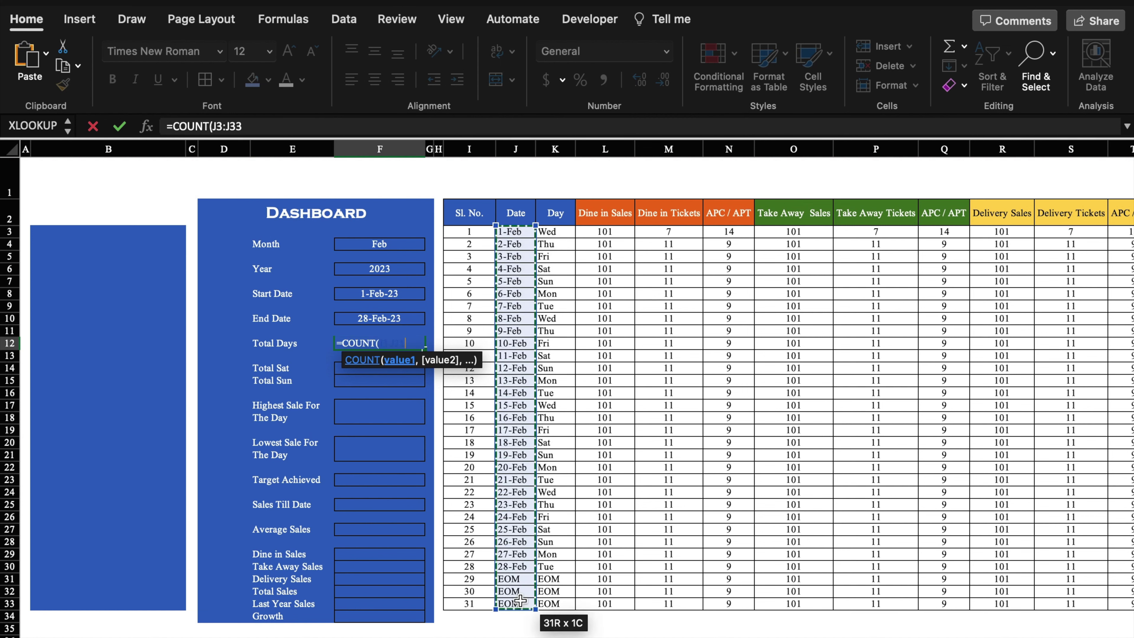
pyautogui.write(')')
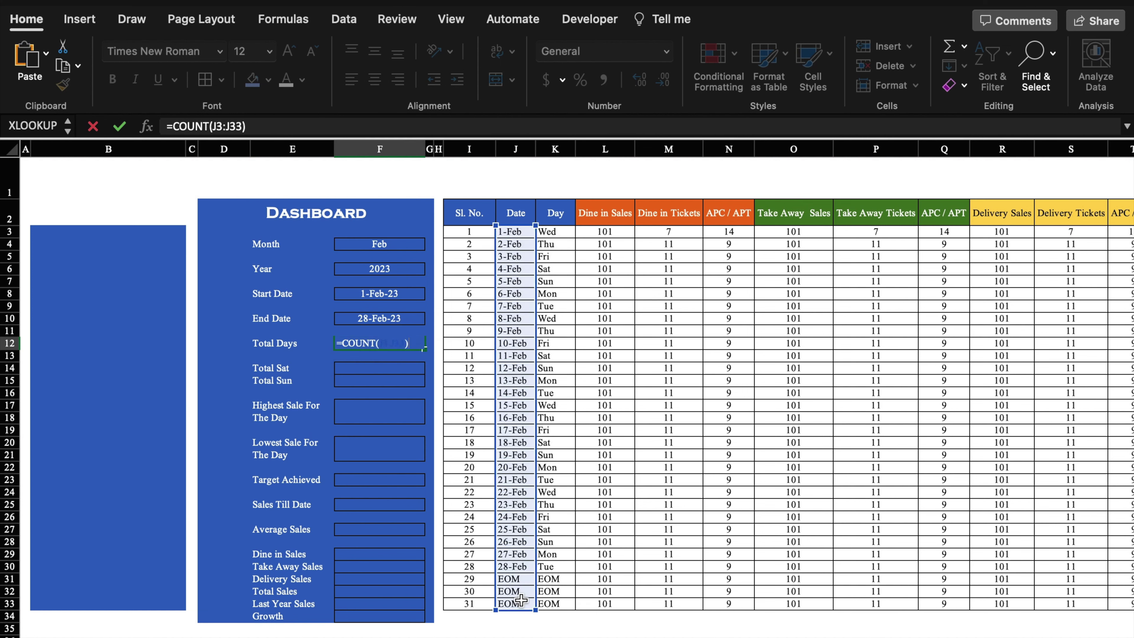
pyautogui.press('Return')
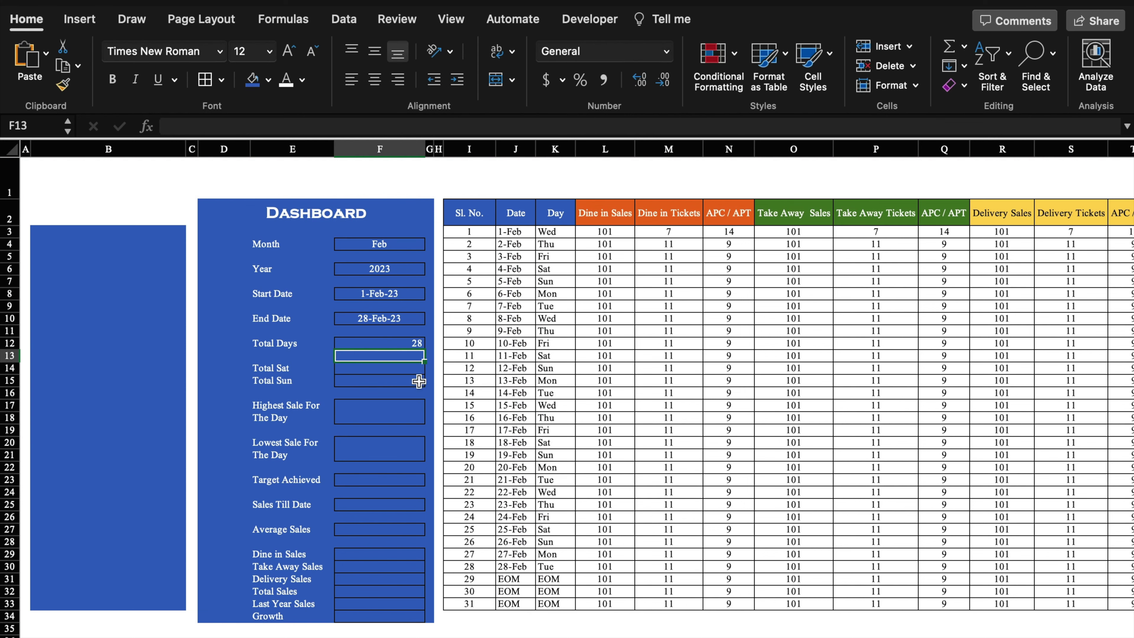
# Centre the dashboard value cells F12 to F34.
pyautogui.click(392, 344)
pyautogui.moveTo(393, 344); pyautogui.dragTo(387, 613)
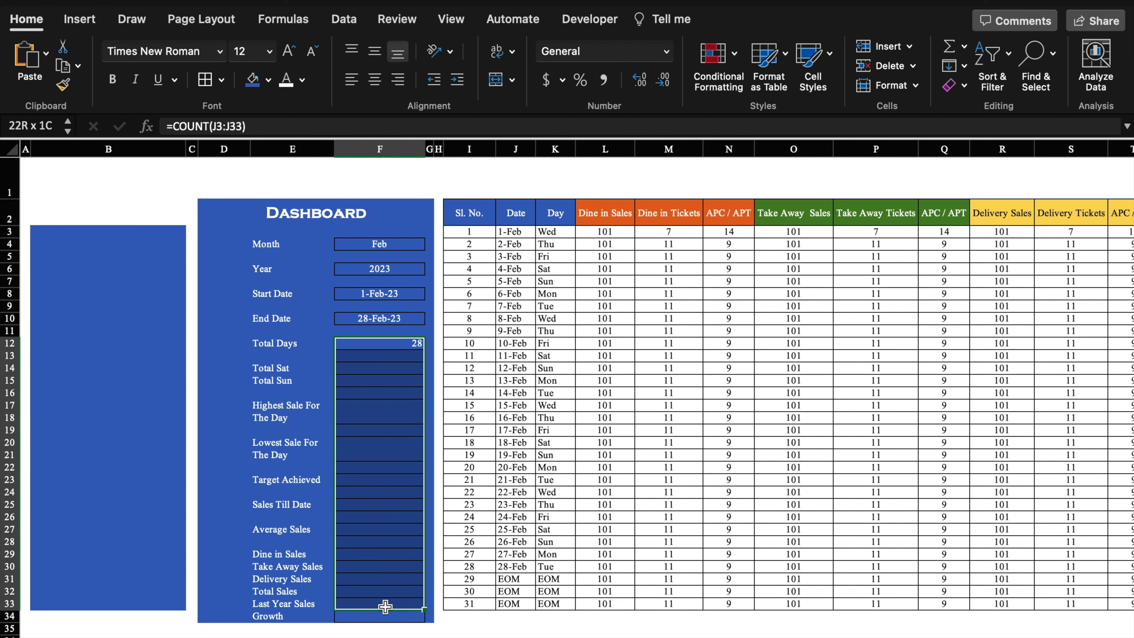
pyautogui.click(374, 79)
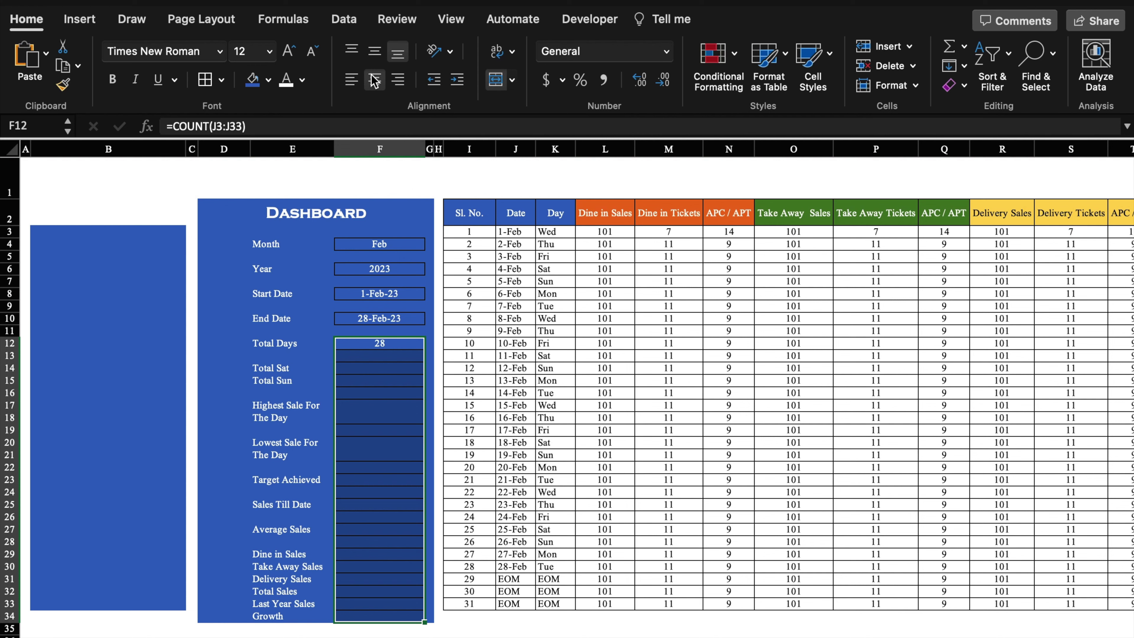
pyautogui.click(396, 345)
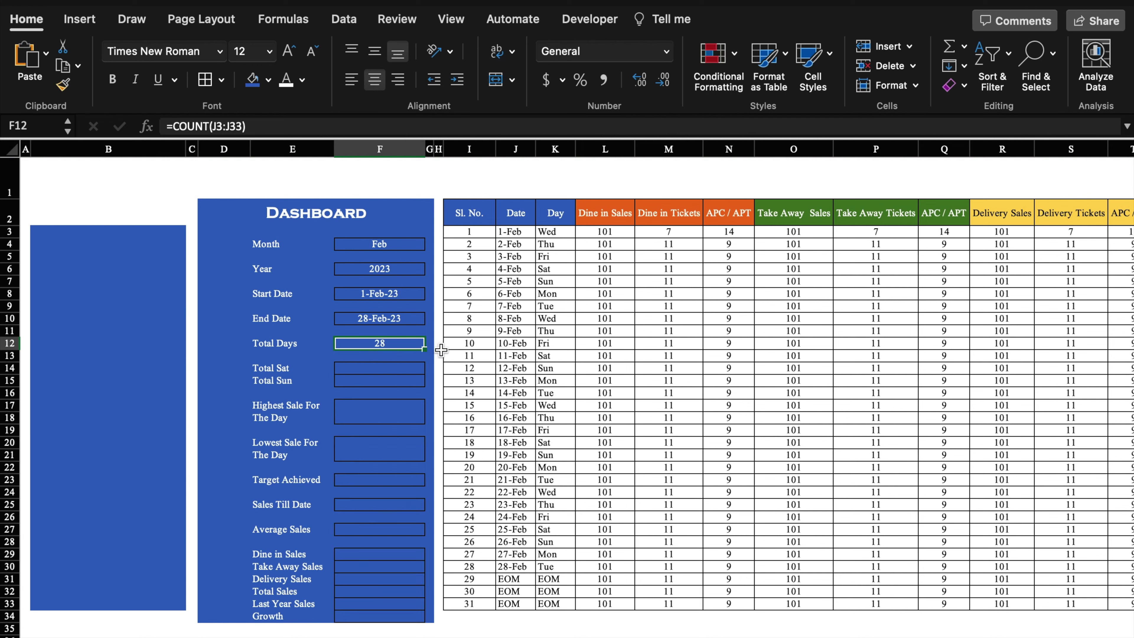
# Switch the dashboard Month to Jan so Total Days shows 31.
pyautogui.click(404, 246)
pyautogui.click(430, 244)
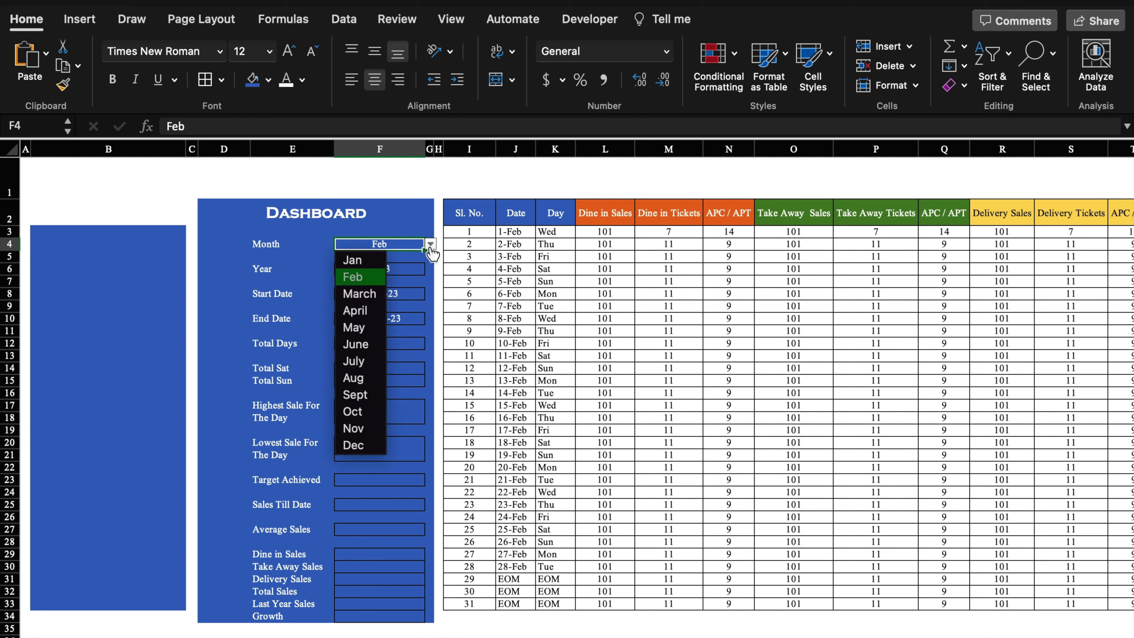
pyautogui.click(384, 261)
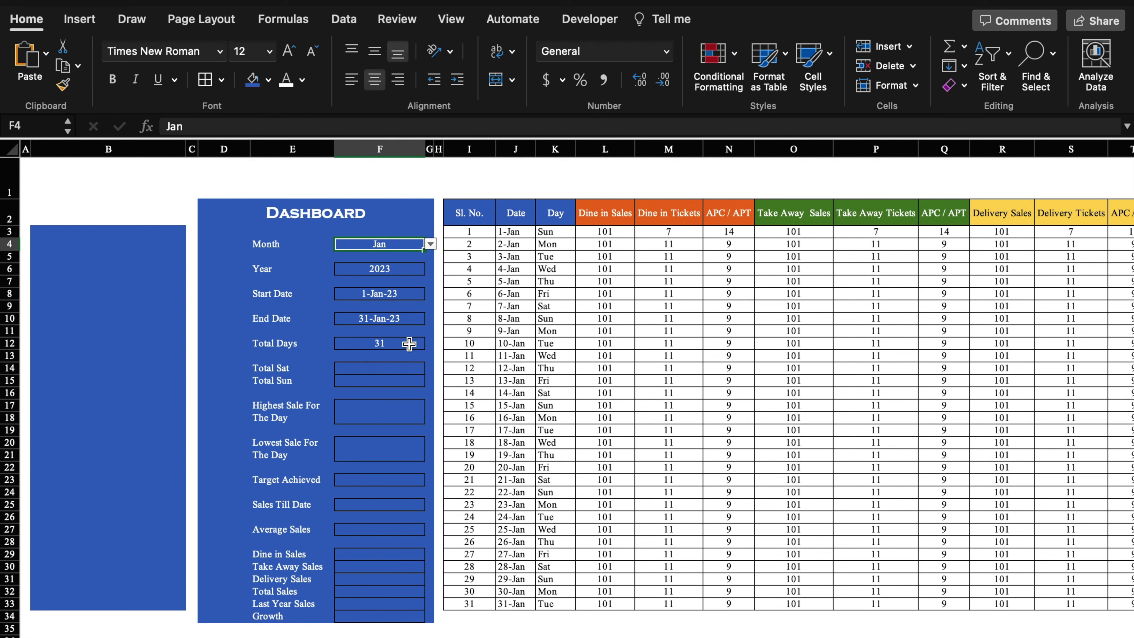
pyautogui.click(395, 367)
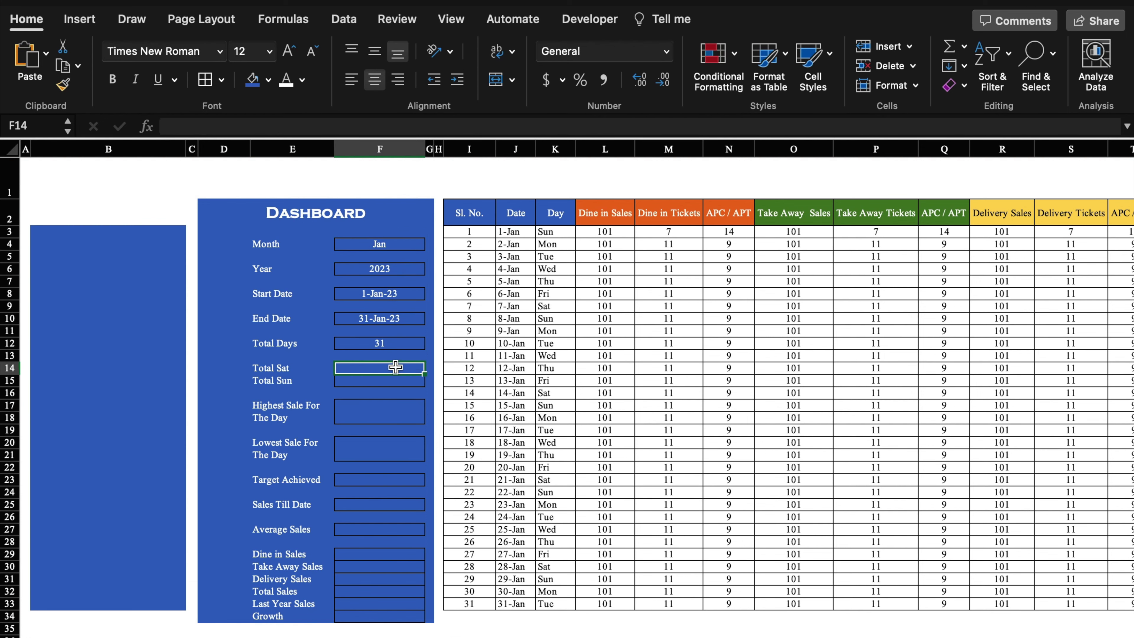
# Enter =COUNTIF(K3:K33,"Sat") in Total Sat.
pyautogui.write('=')
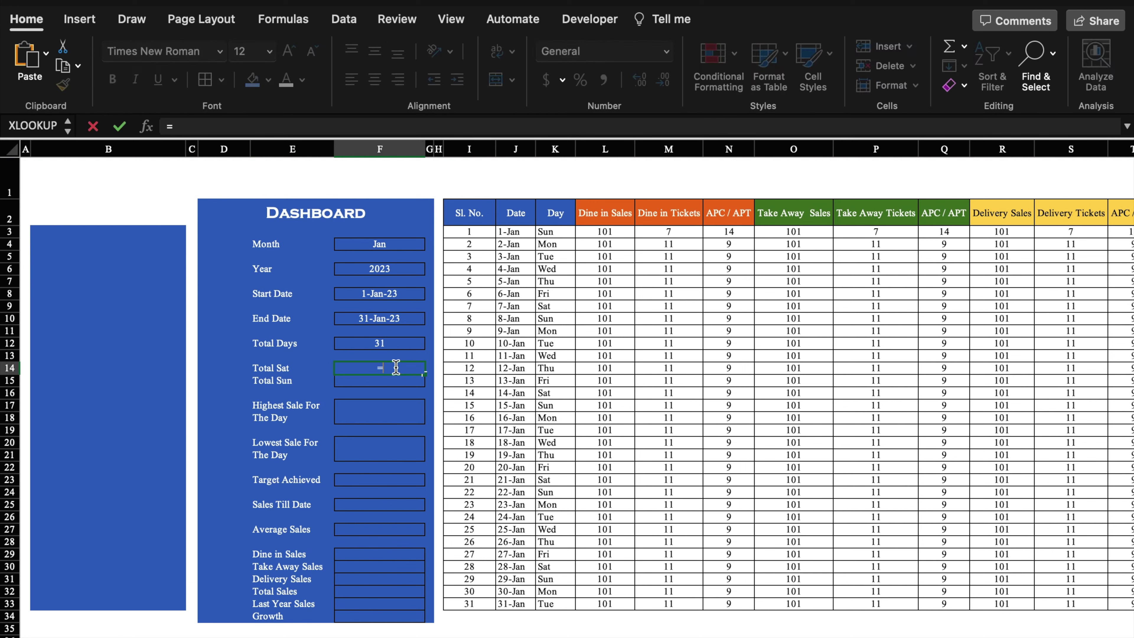
pyautogui.write('Coun')
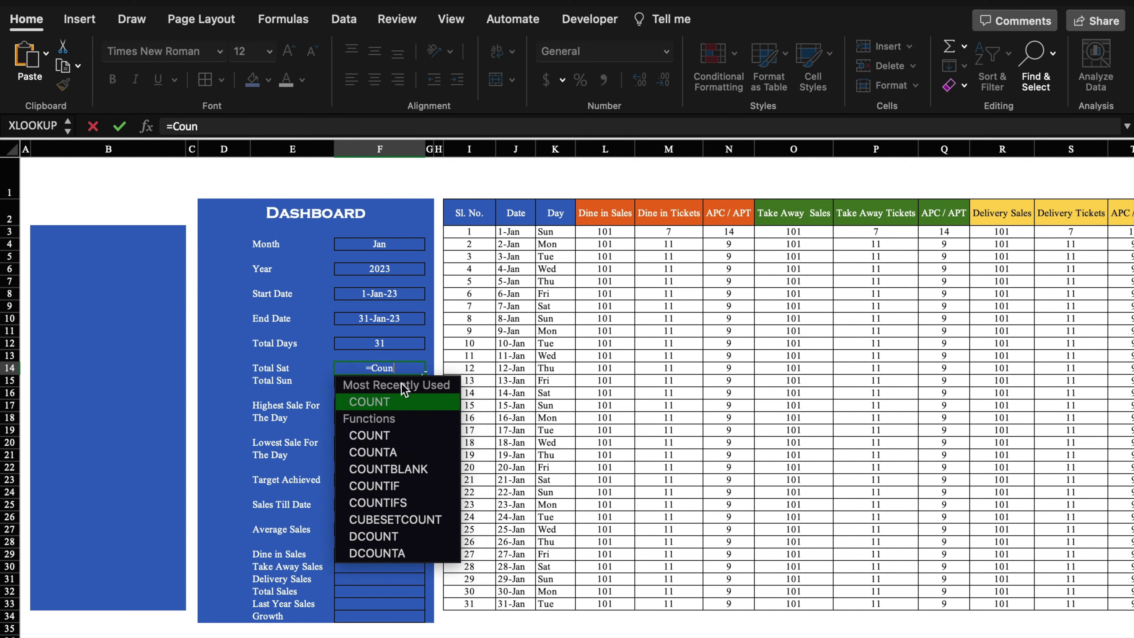
pyautogui.doubleClick(420, 487)
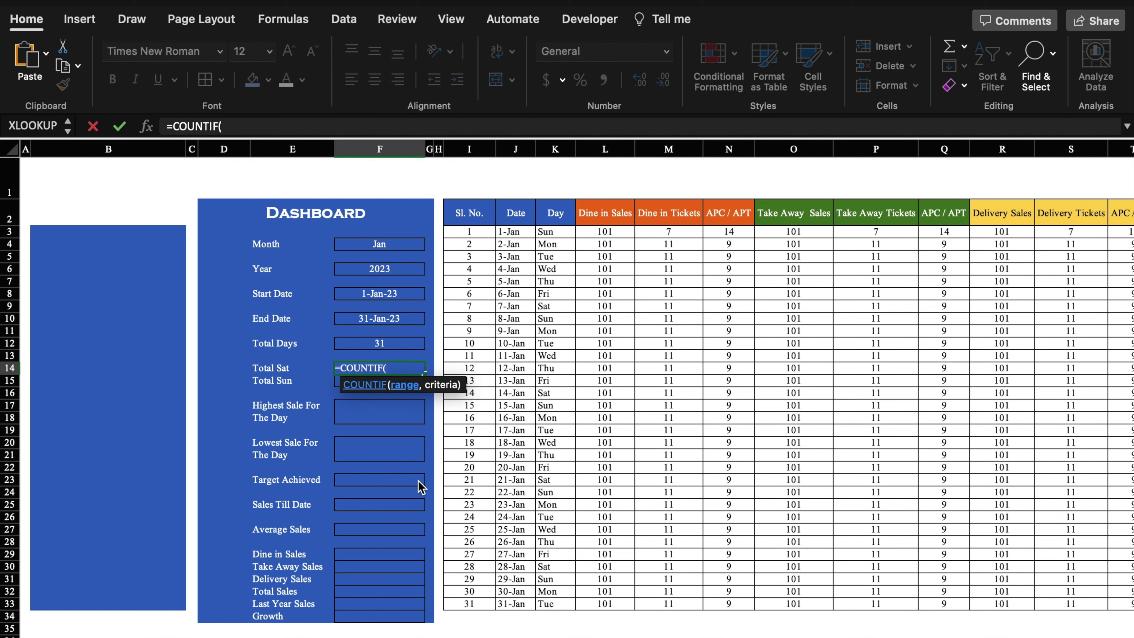
pyautogui.moveTo(554, 232); pyautogui.dragTo(545, 602)
pyautogui.write(',')
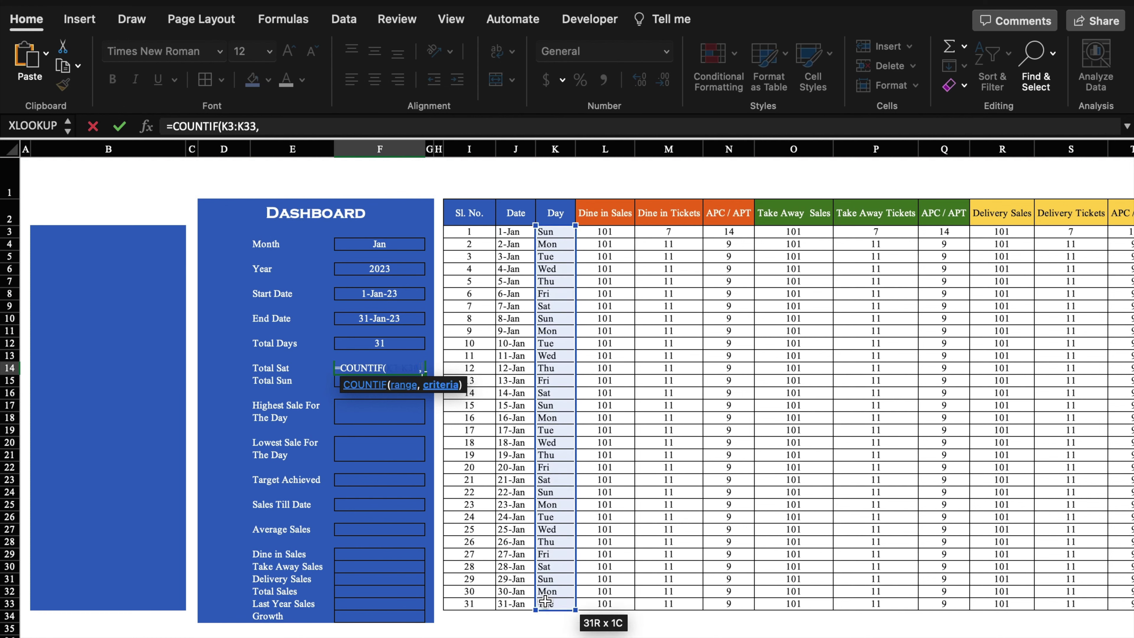
pyautogui.write('"Sat')
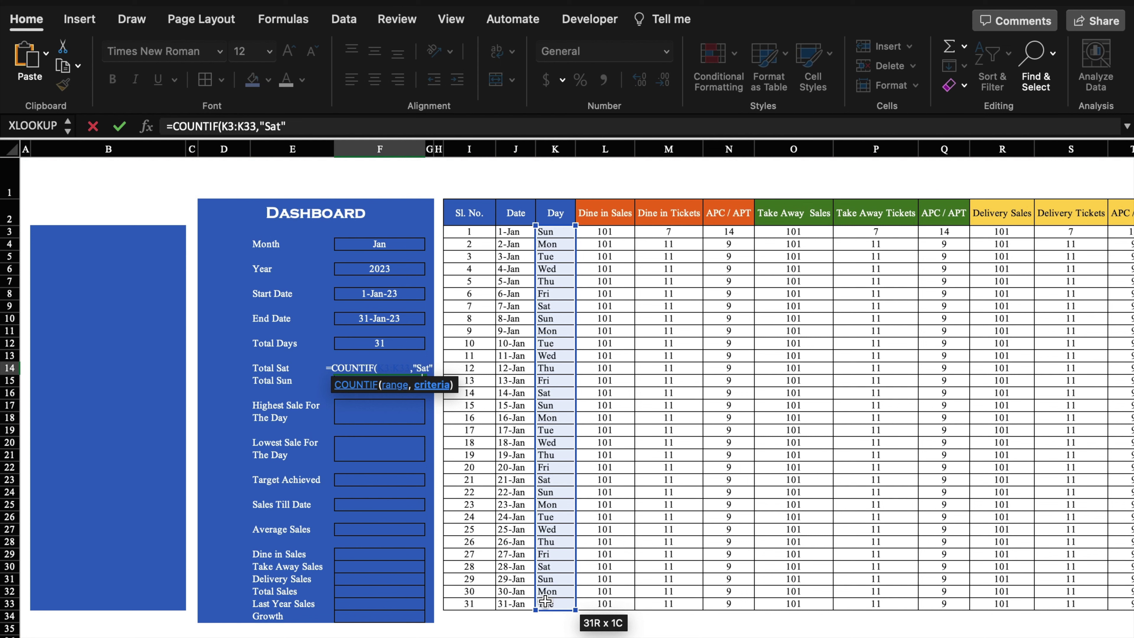
pyautogui.write(')')
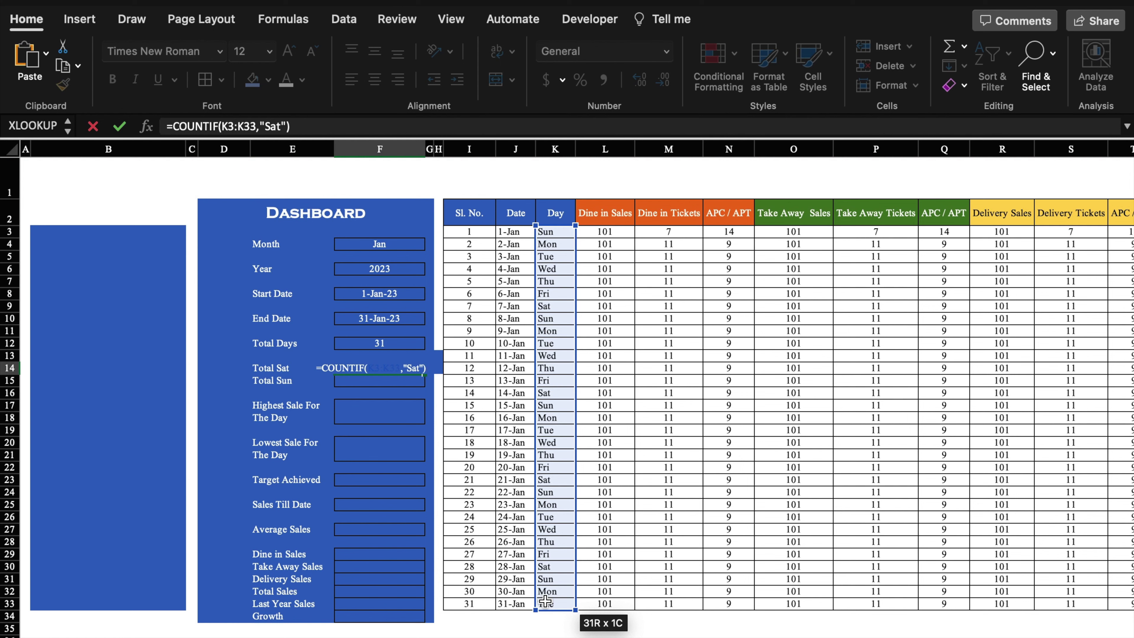
pyautogui.press('Return')
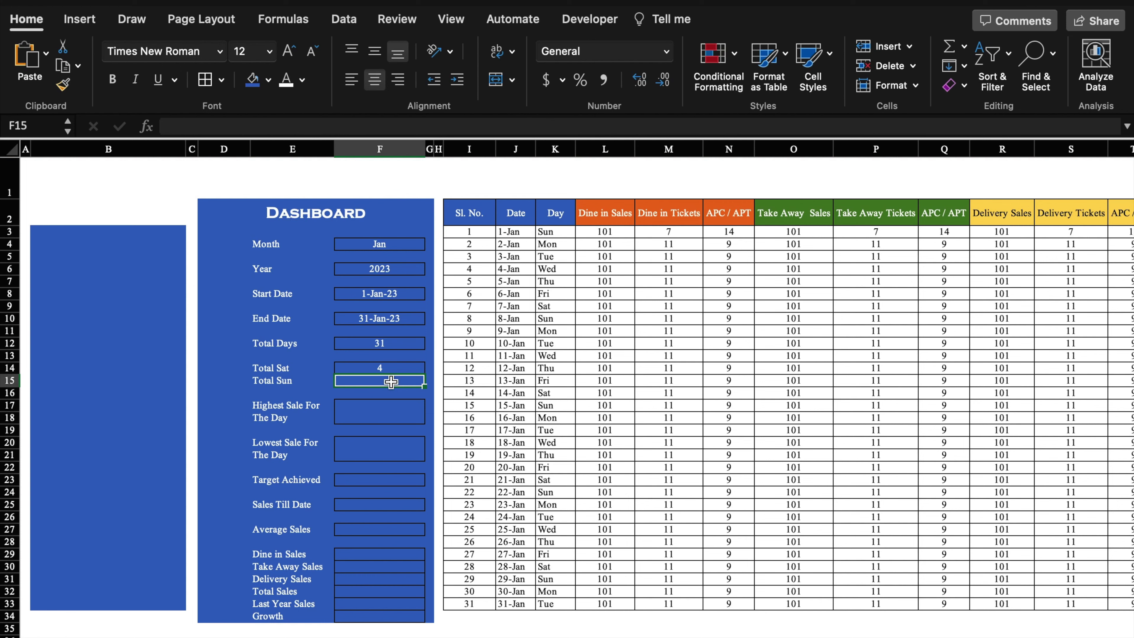
# Enter =COUNTIF(K3:K33,"Sun") in Total Sun.
pyautogui.write('=')
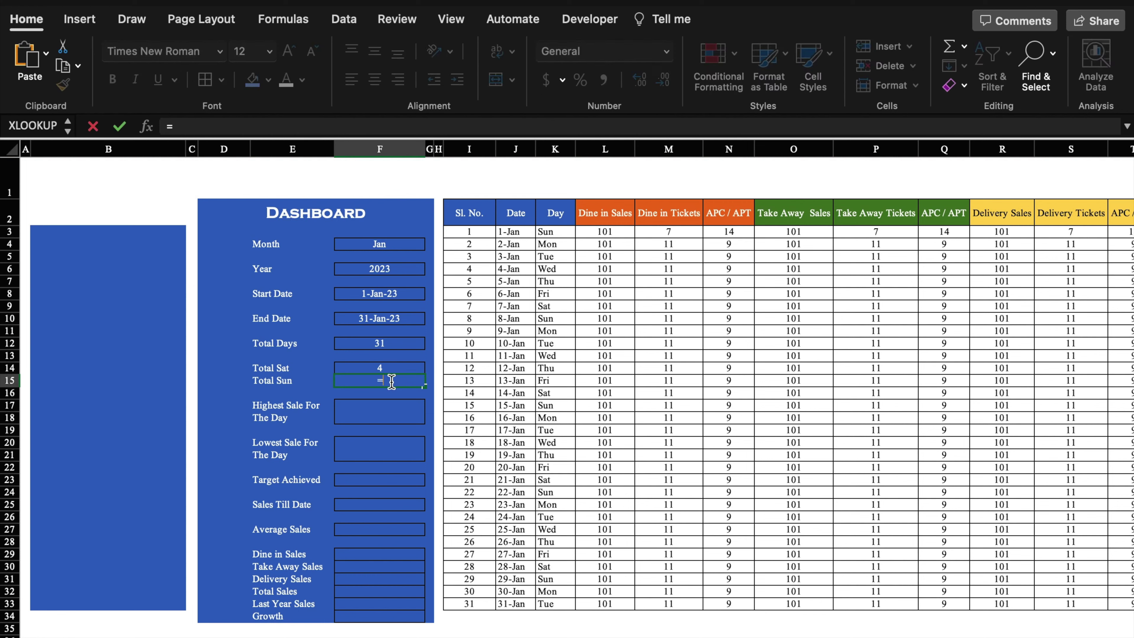
pyautogui.write('Count')
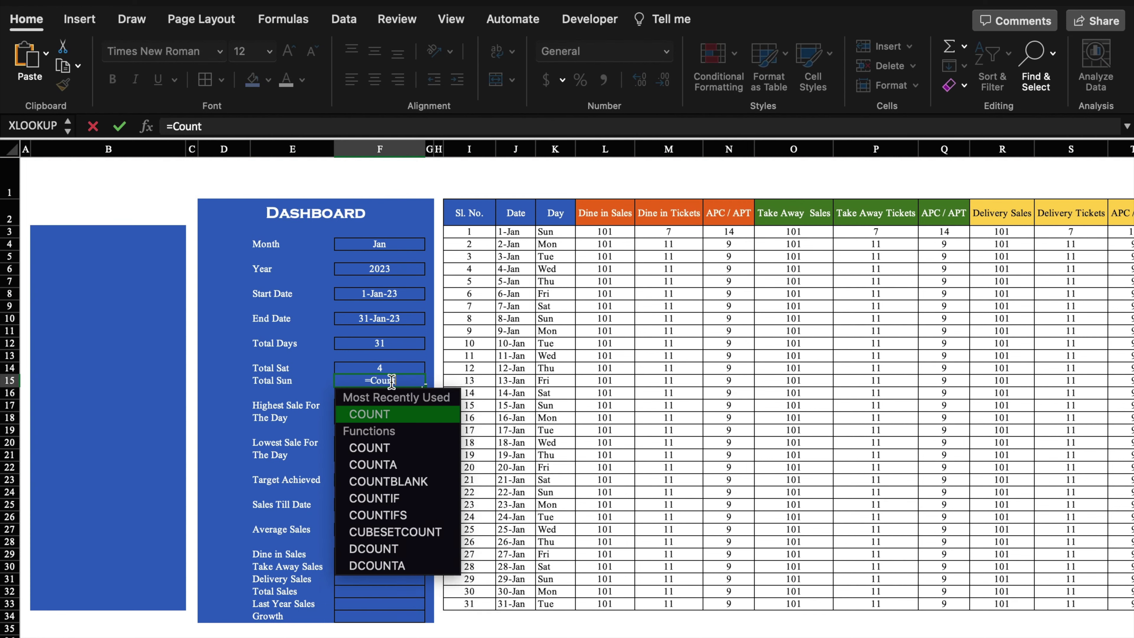
pyautogui.doubleClick(410, 498)
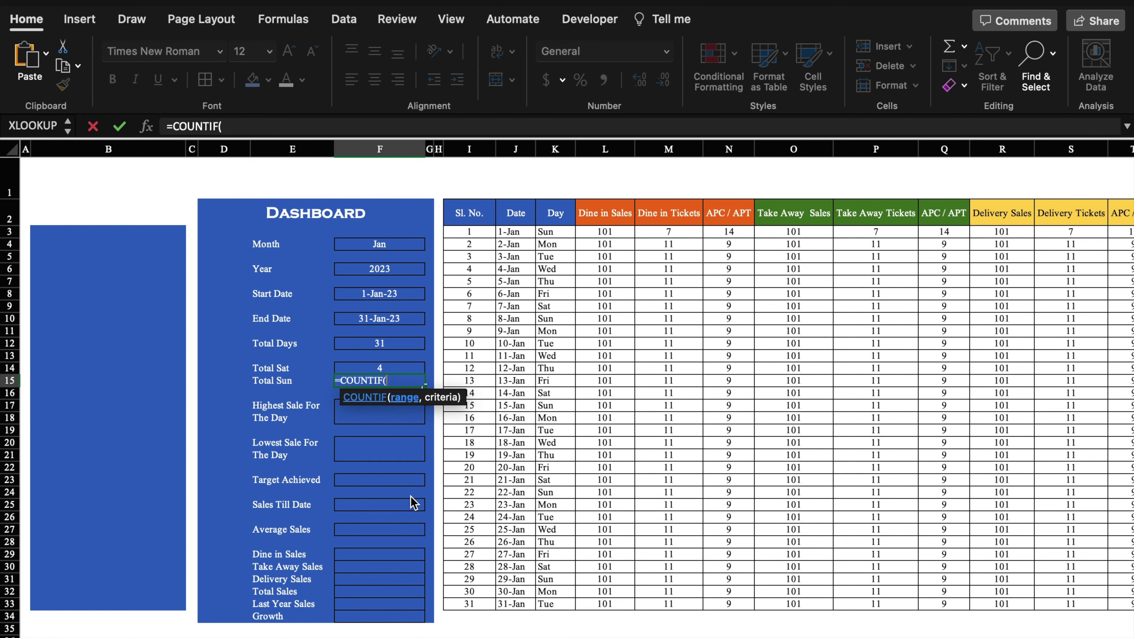
pyautogui.moveTo(553, 231); pyautogui.dragTo(550, 598)
pyautogui.write(',')
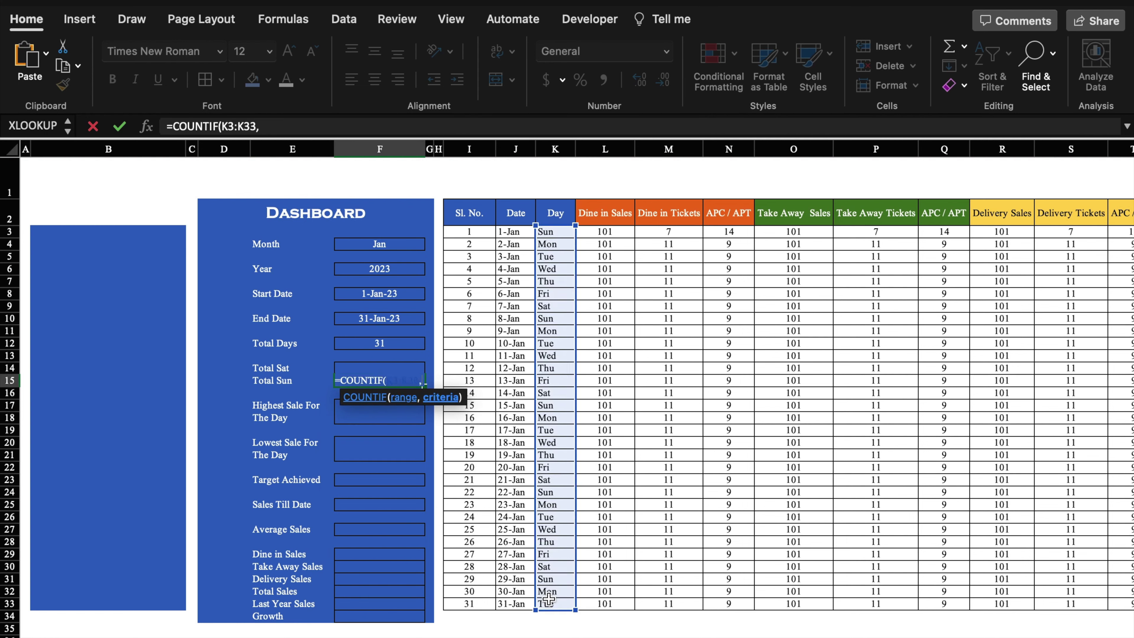
pyautogui.write('"S')
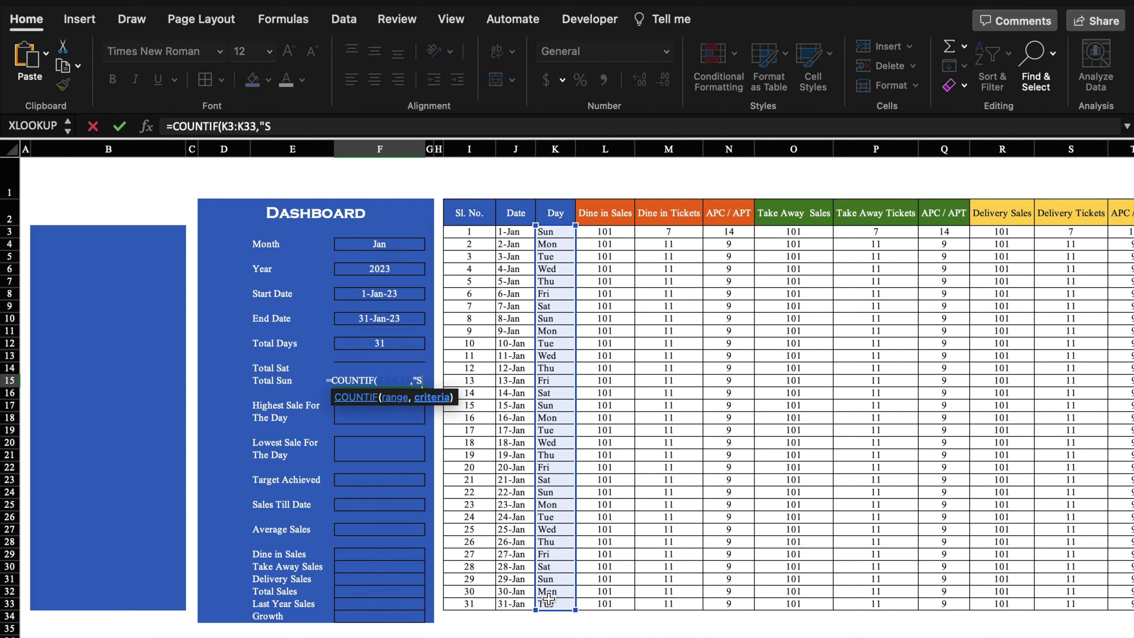
pyautogui.write('un"')
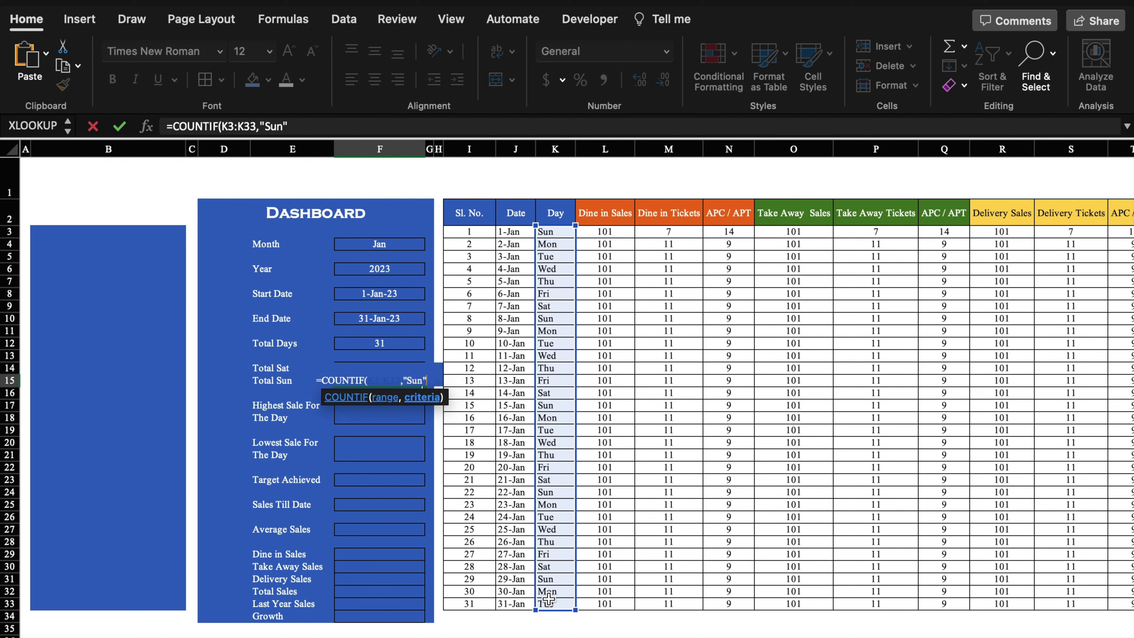
pyautogui.write(')')
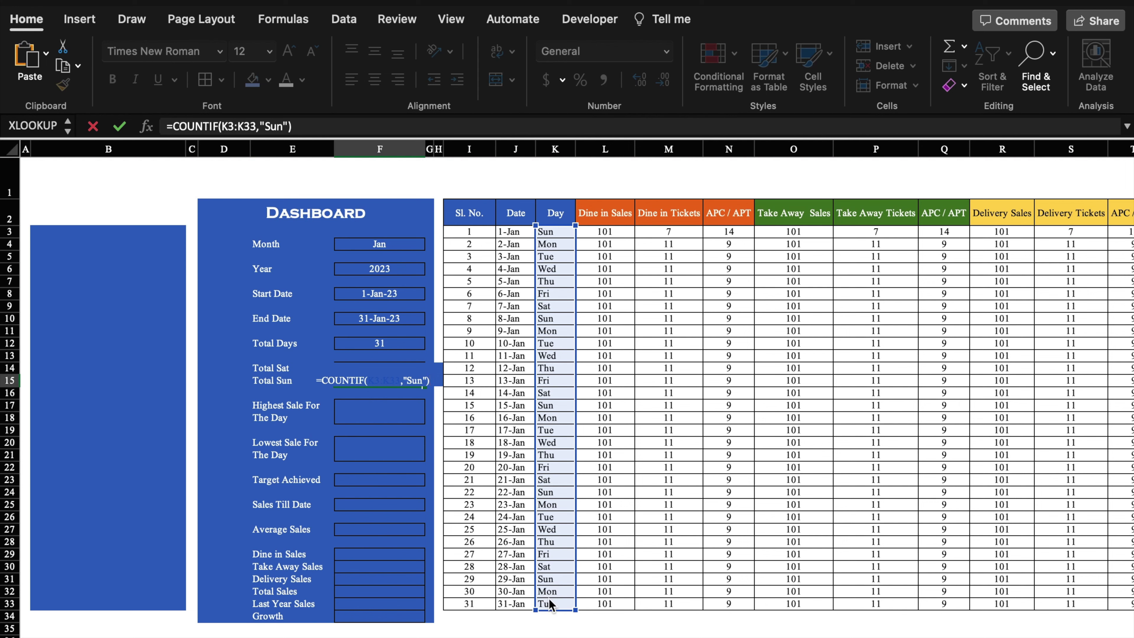
pyautogui.press('Return')
pyautogui.click(404, 381)
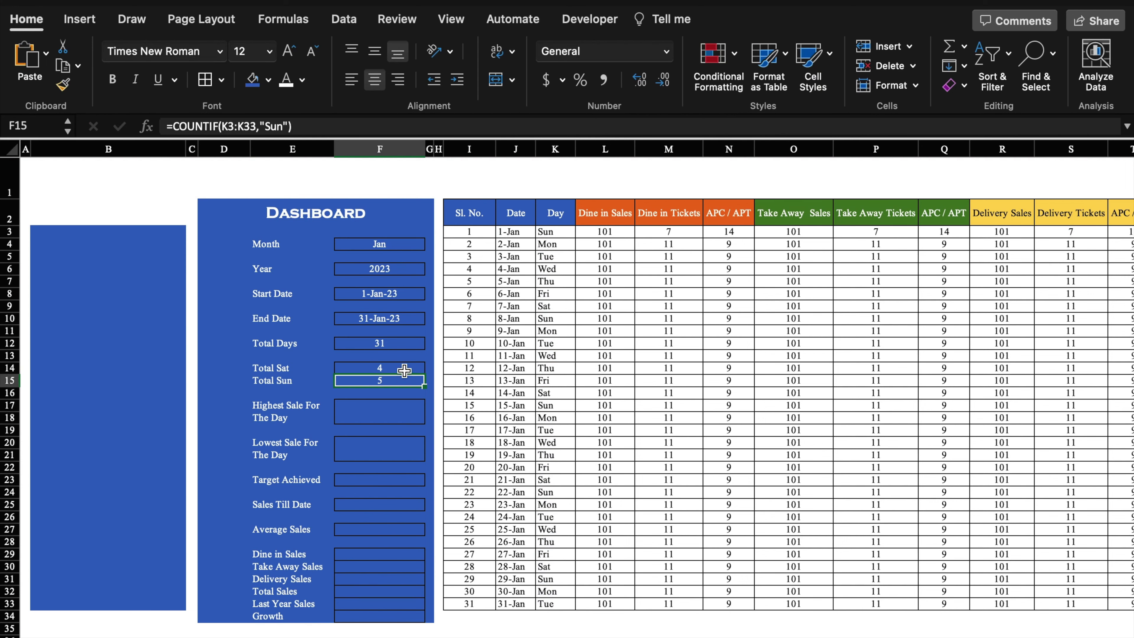
# Switch the dashboard Month to July.
pyautogui.click(391, 244)
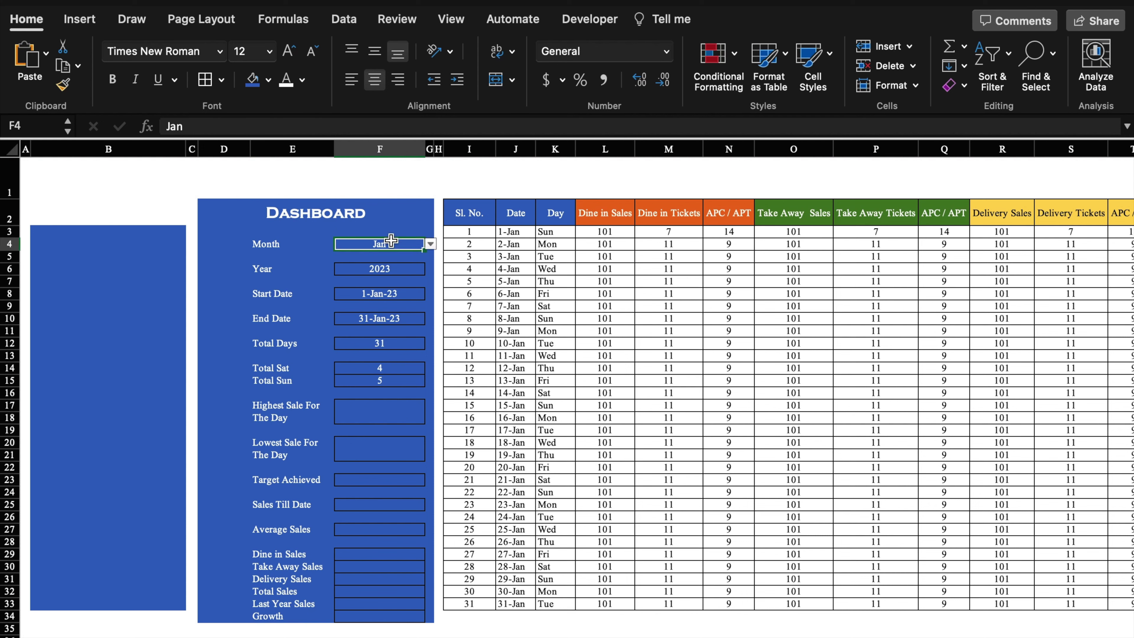
pyautogui.click(430, 244)
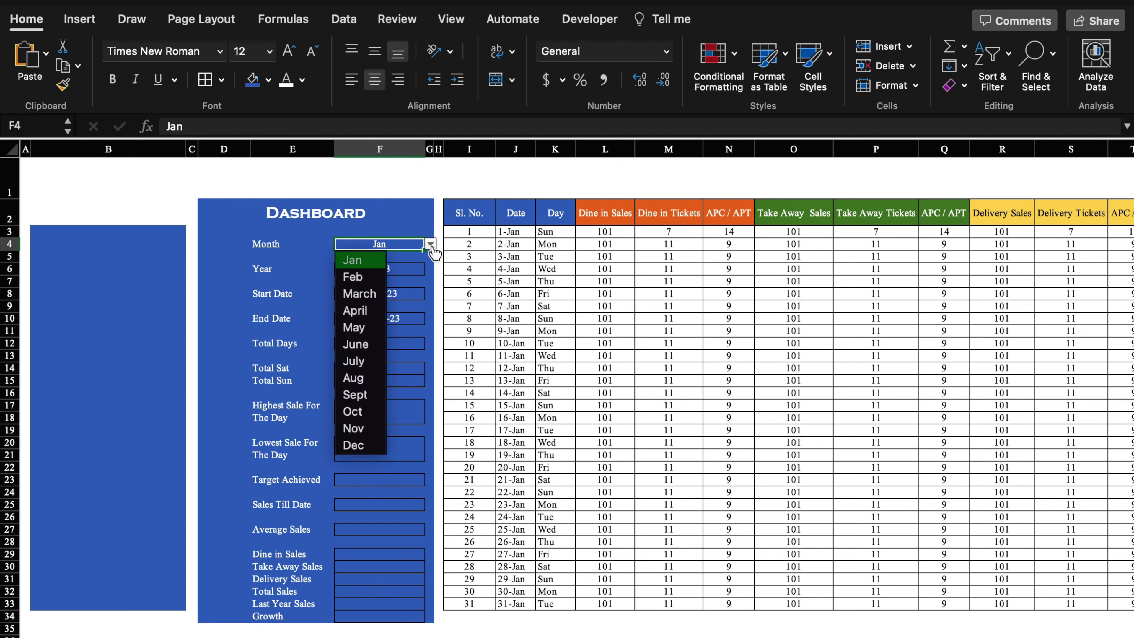
pyautogui.click(360, 366)
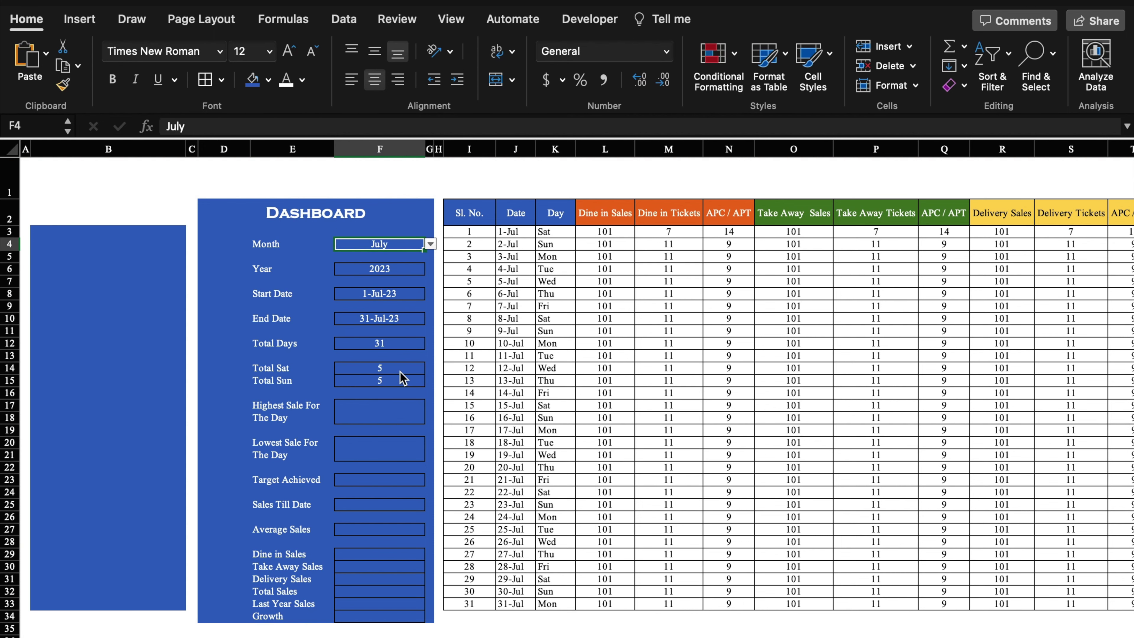
# Set Month back to Jan and enter =MAX(V3:V33) in Highest Sale For The Day.
pyautogui.click(431, 244)
pyautogui.click(370, 261)
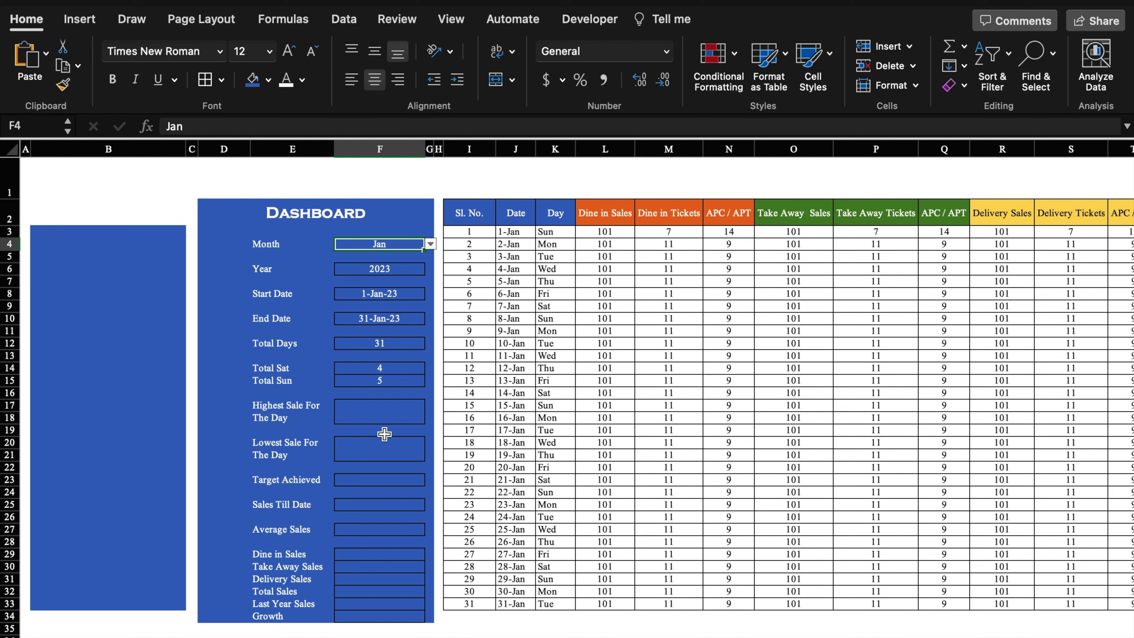
pyautogui.click(394, 410)
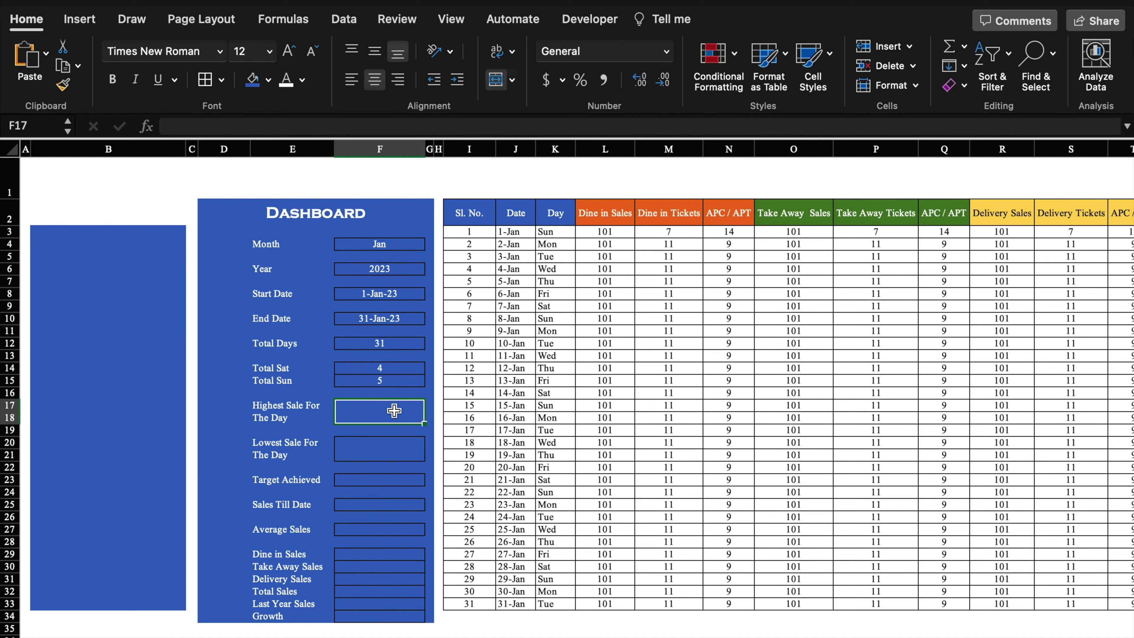
pyautogui.write('=')
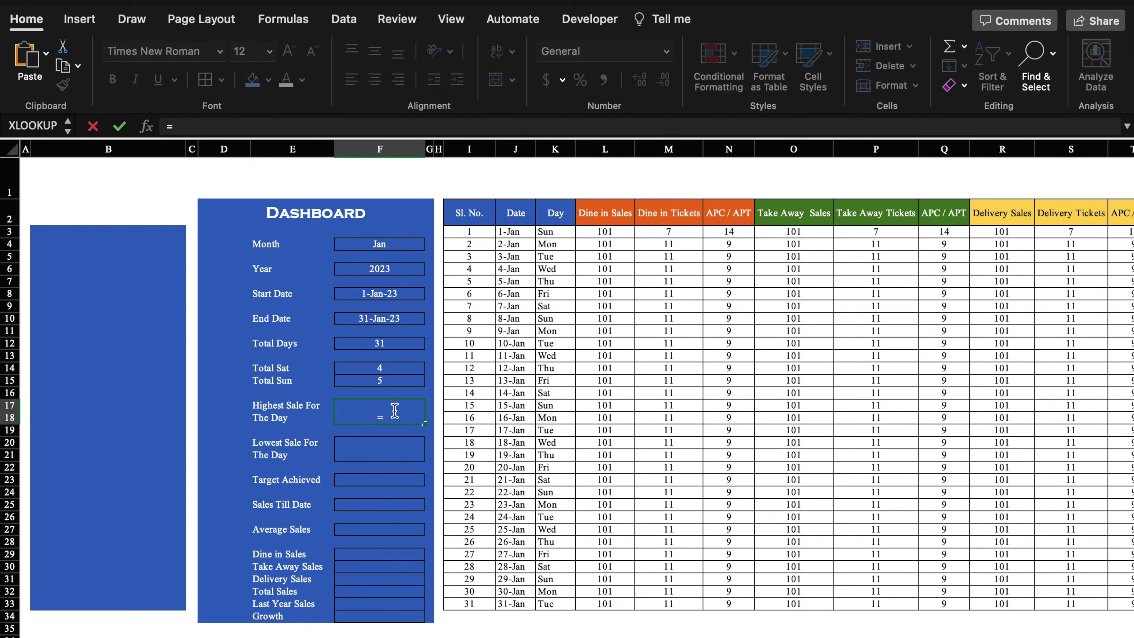
pyautogui.write('Max')
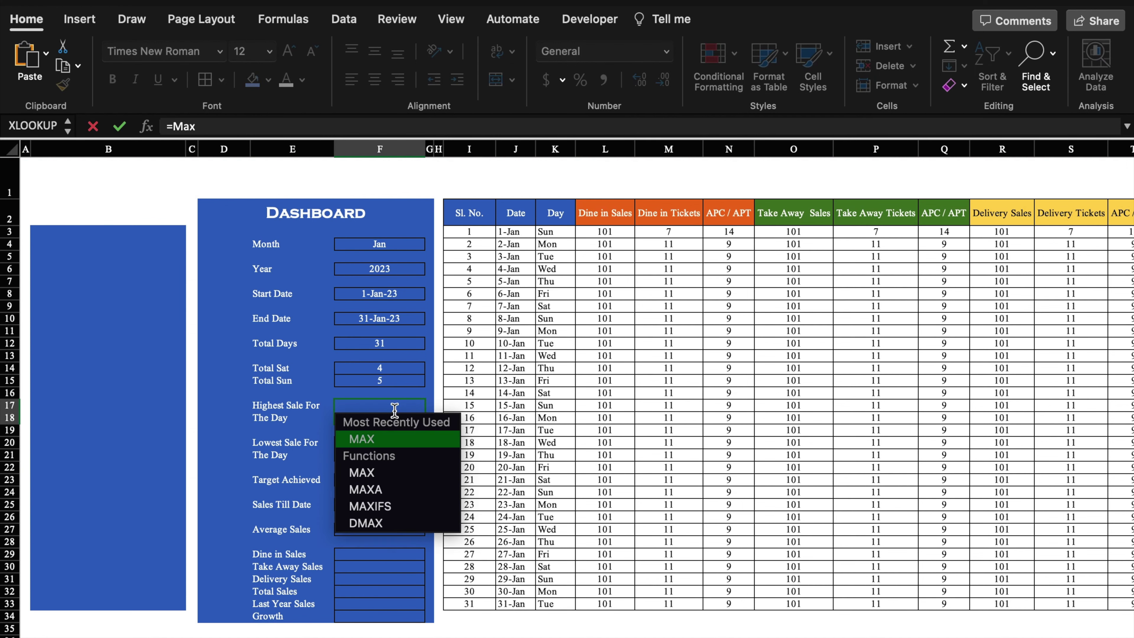
pyautogui.write('(')
pyautogui.moveTo(491, 626); pyautogui.dragTo(828, 629)
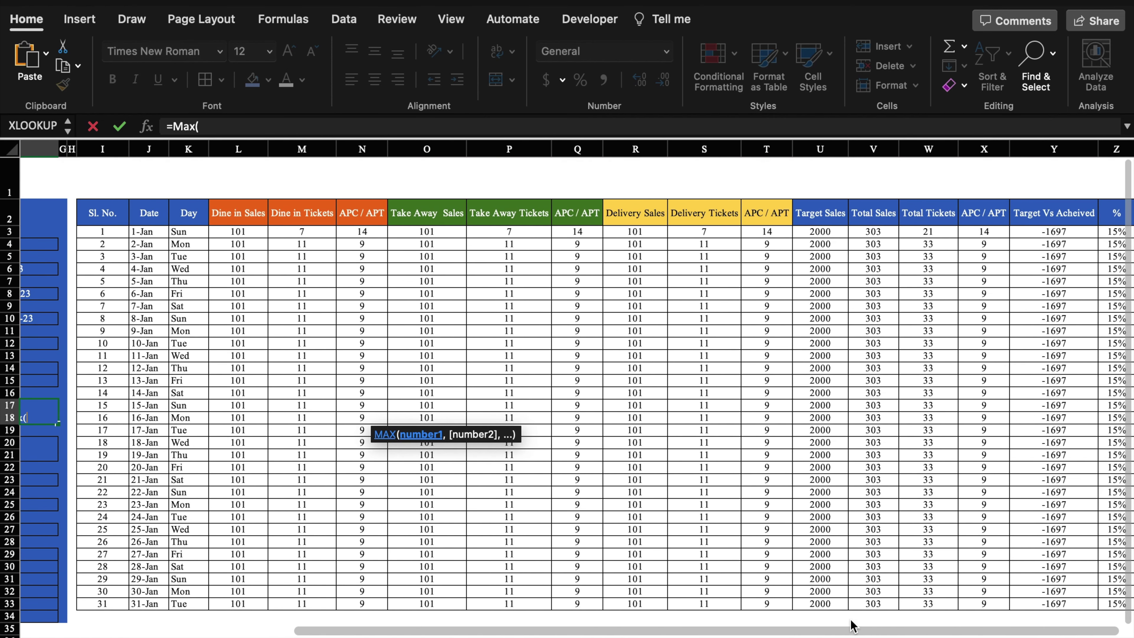
pyautogui.moveTo(873, 232)
pyautogui.mouseDown()
pyautogui.moveTo(885, 295)
pyautogui.moveTo(882, 601)
pyautogui.mouseUp()
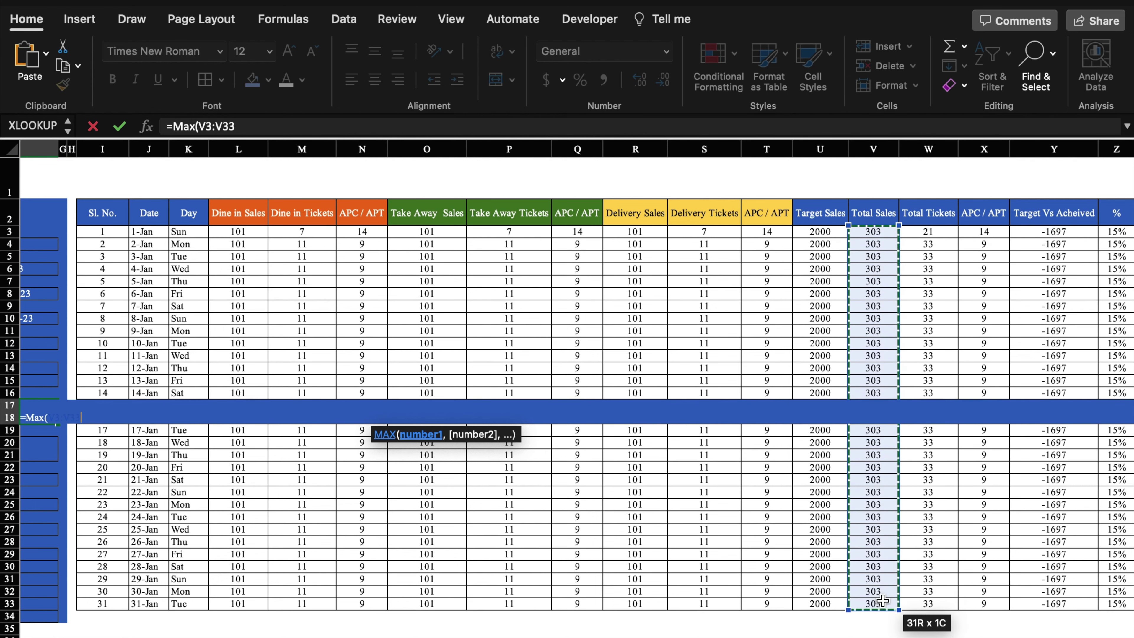
pyautogui.write(')')
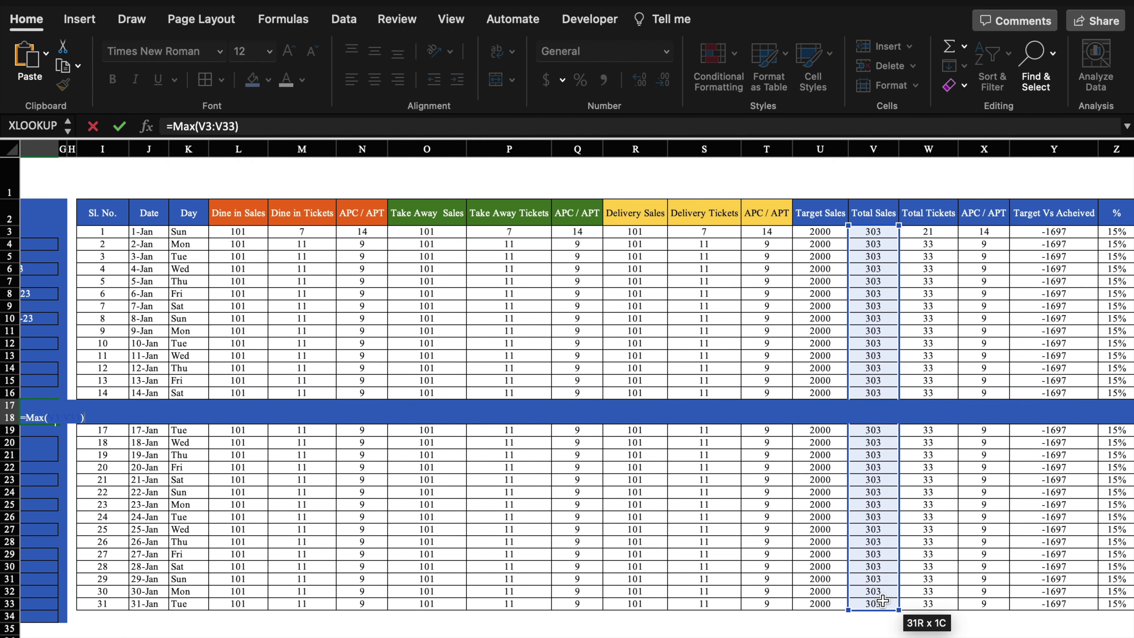
pyautogui.press('Return')
pyautogui.moveTo(668, 630); pyautogui.dragTo(519, 630)
pyautogui.click(267, 409)
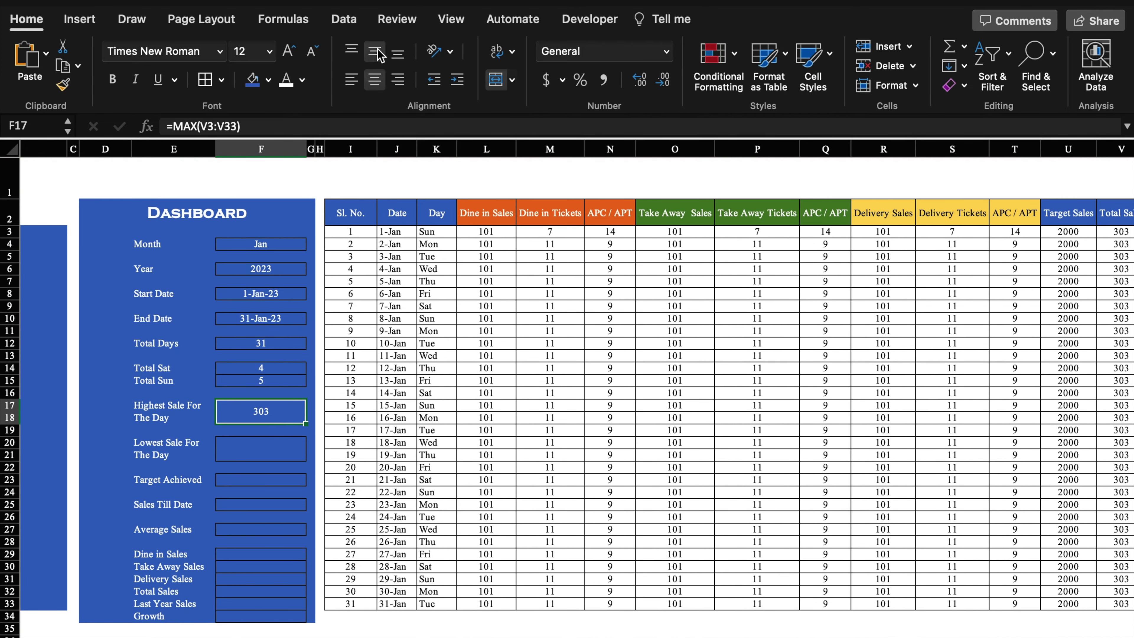
pyautogui.press('Return')
# Enter =MIN(V3:V33) in Lowest Sale For The Day, showing 303.
pyautogui.write('=Min(')
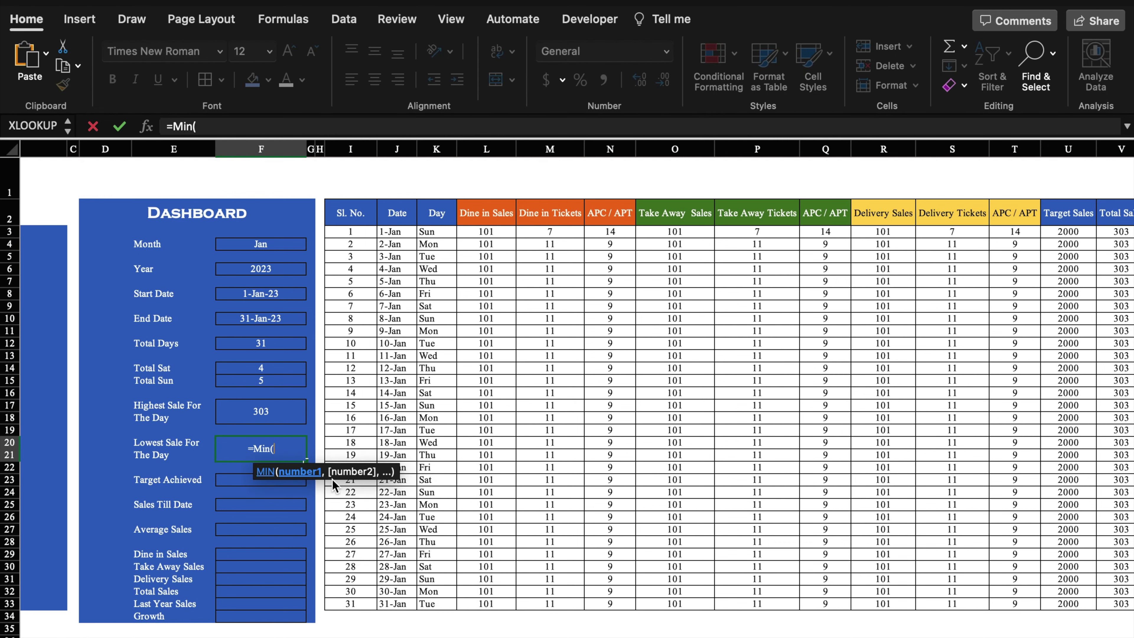
pyautogui.hscroll(1, 449, 633)
pyautogui.hscroll(5, 449, 634)
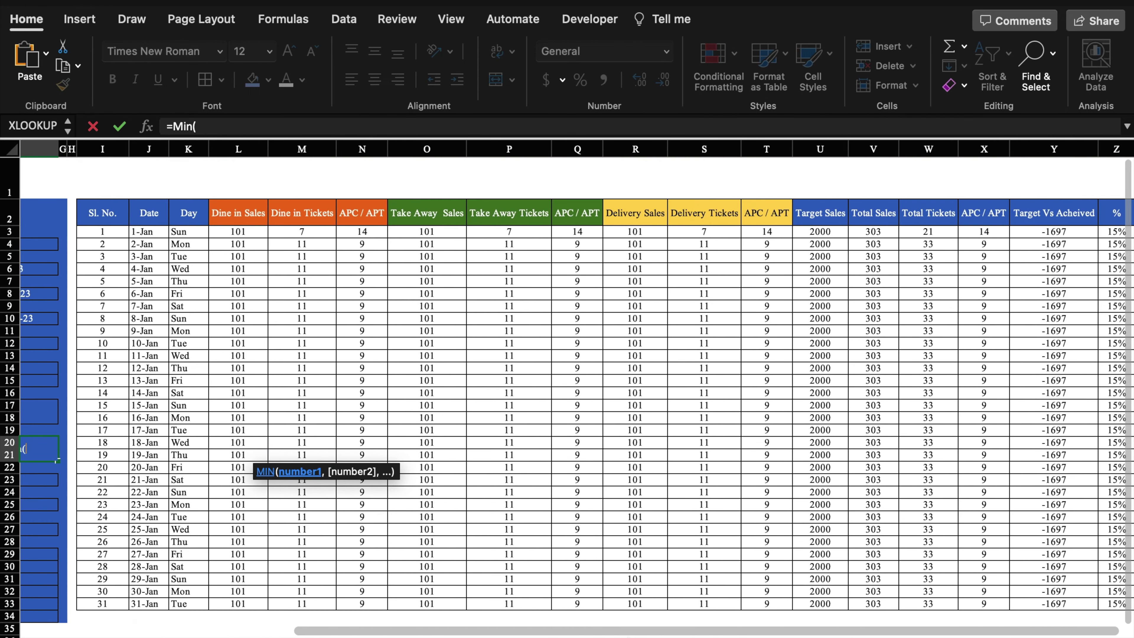
pyautogui.hscroll(1, 1027, 438)
pyautogui.moveTo(830, 233); pyautogui.dragTo(833, 604)
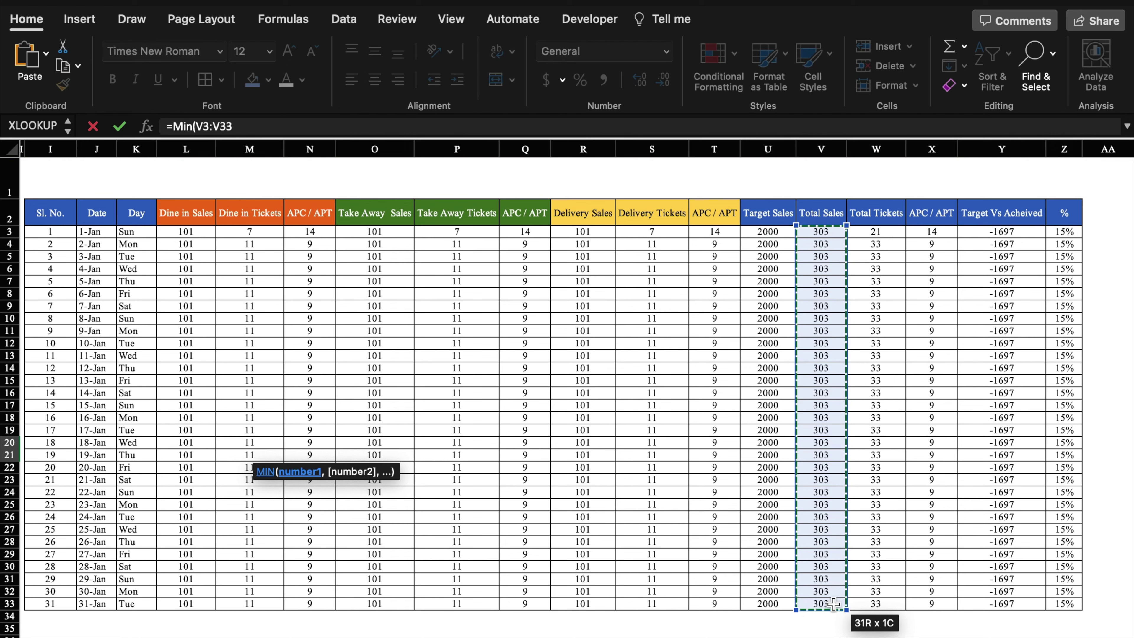
pyautogui.write(')')
pyautogui.press('Return')
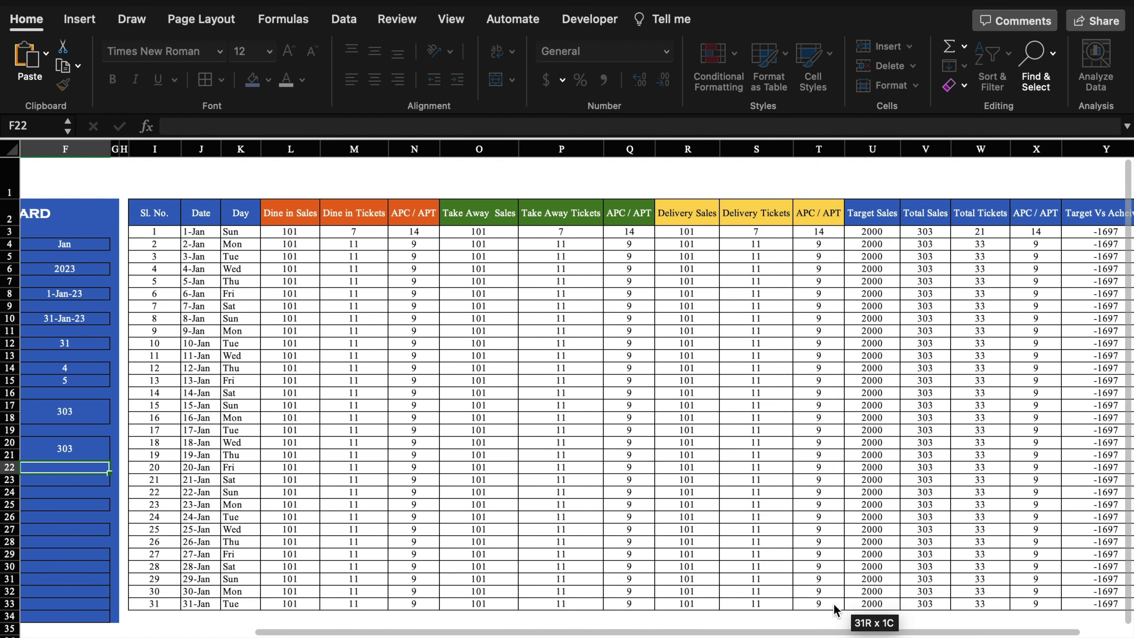
pyautogui.moveTo(759, 631); pyautogui.dragTo(509, 630)
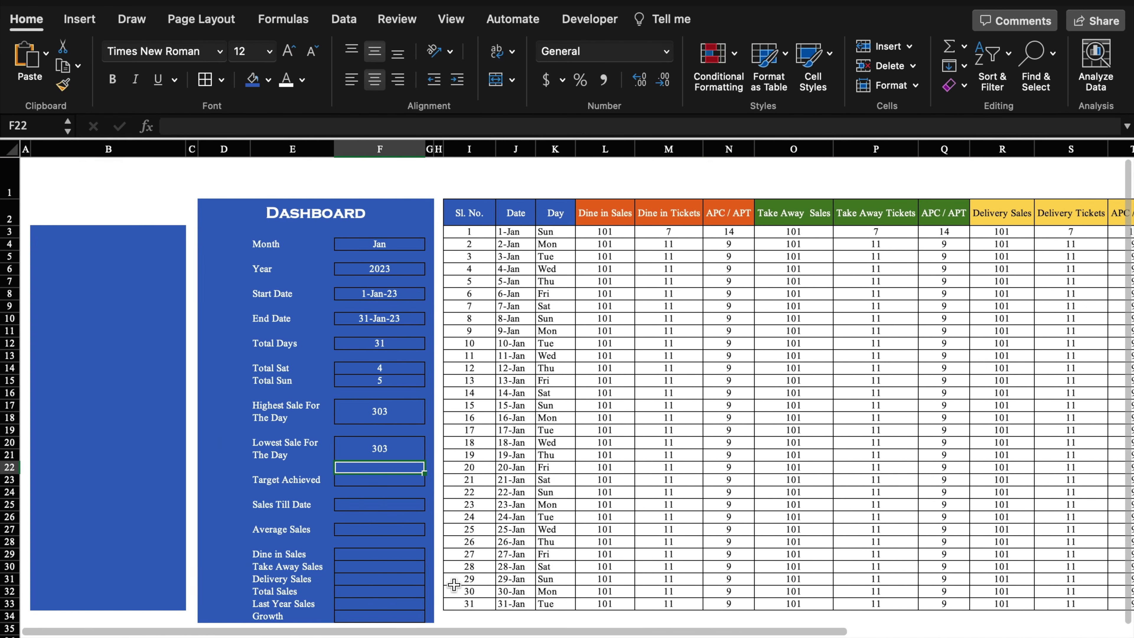
pyautogui.click(379, 450)
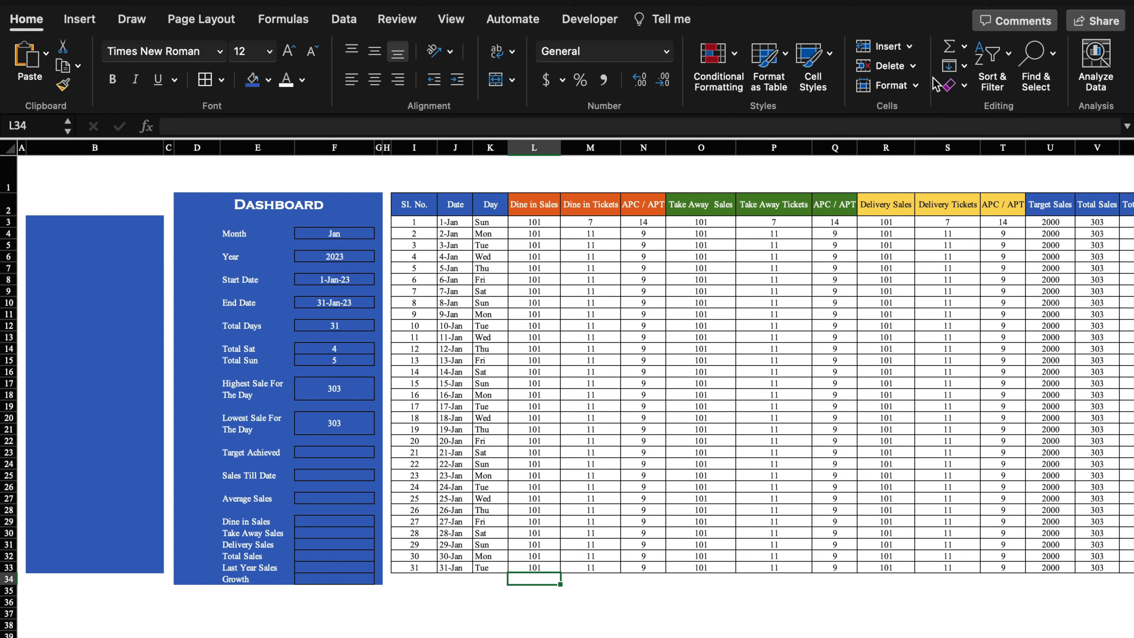
# AutoSum Dine in Sales in L34, centred with red fill and yellow text.
pyautogui.click(949, 49)
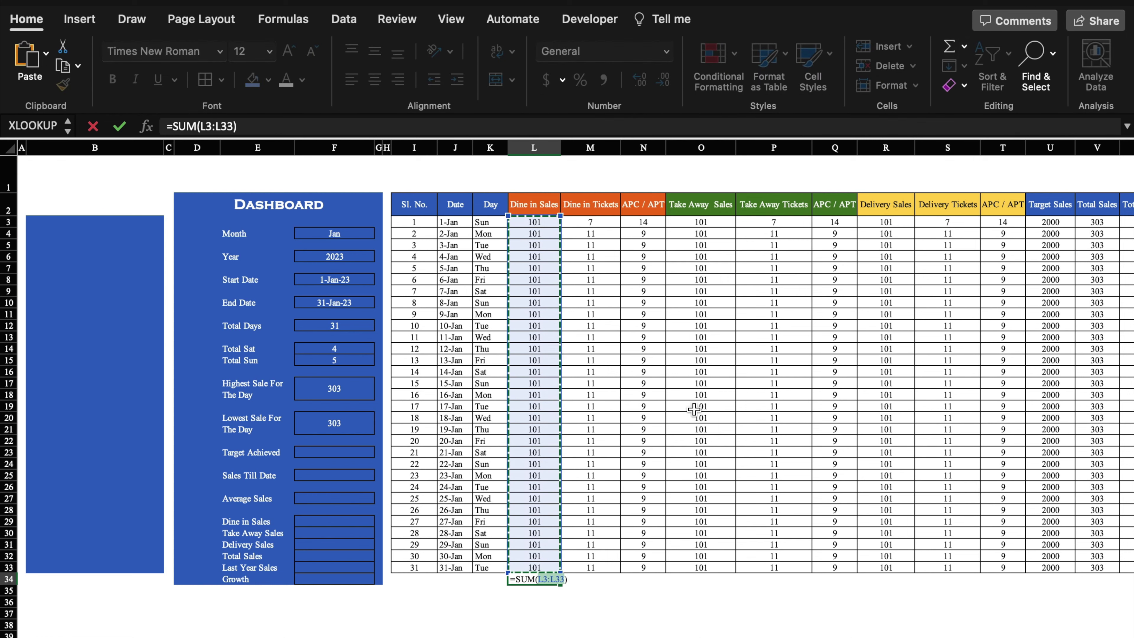
pyautogui.press('Return')
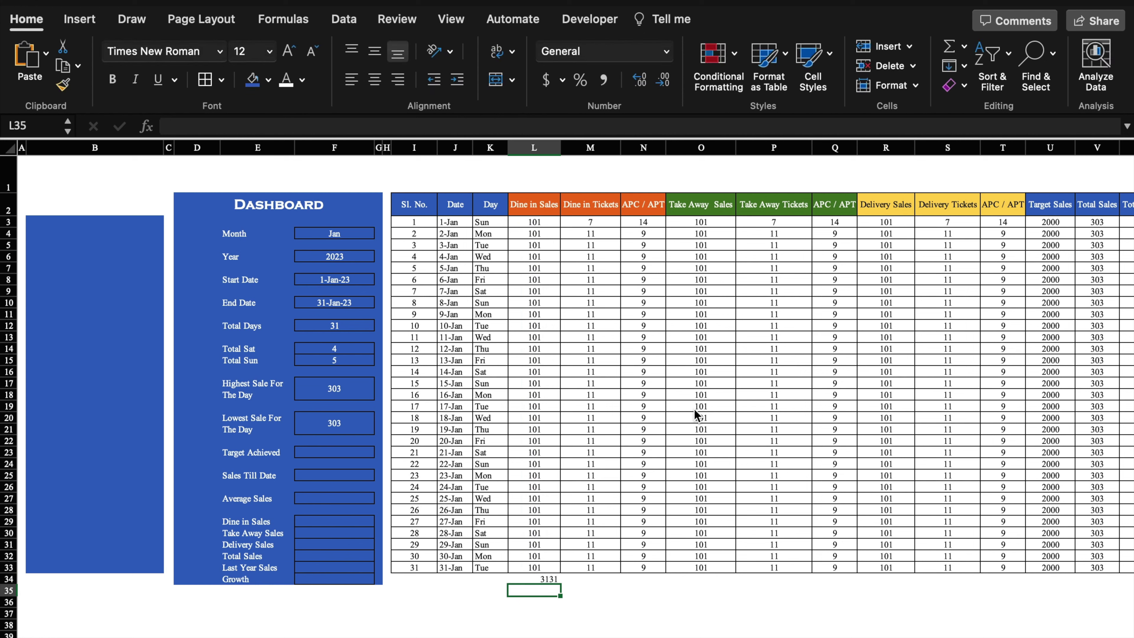
pyautogui.click(545, 580)
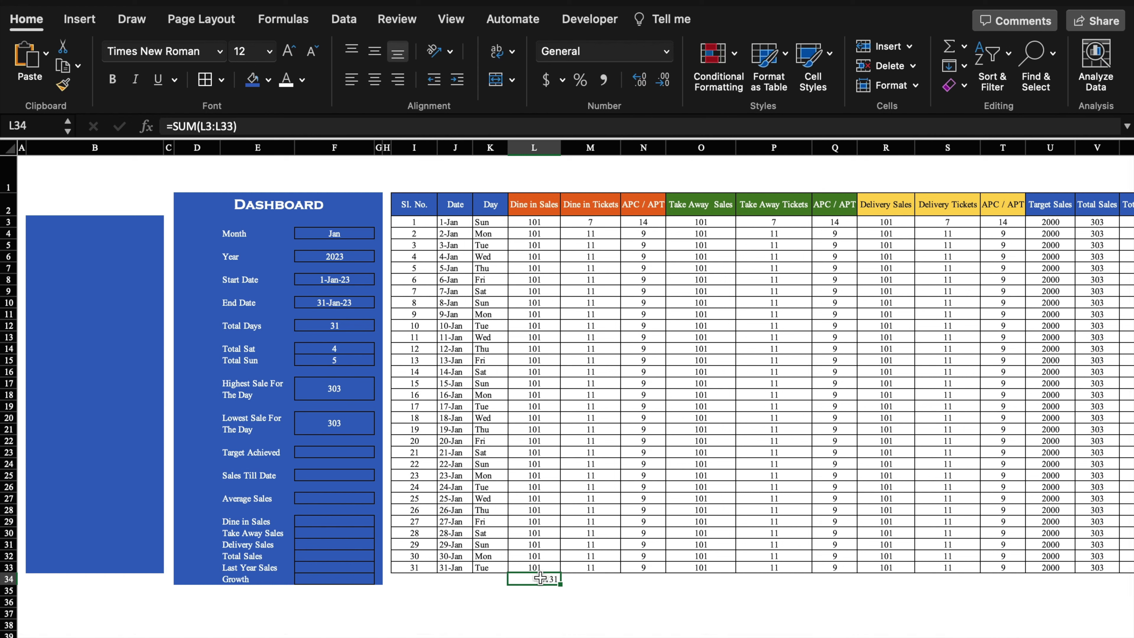
pyautogui.click(375, 80)
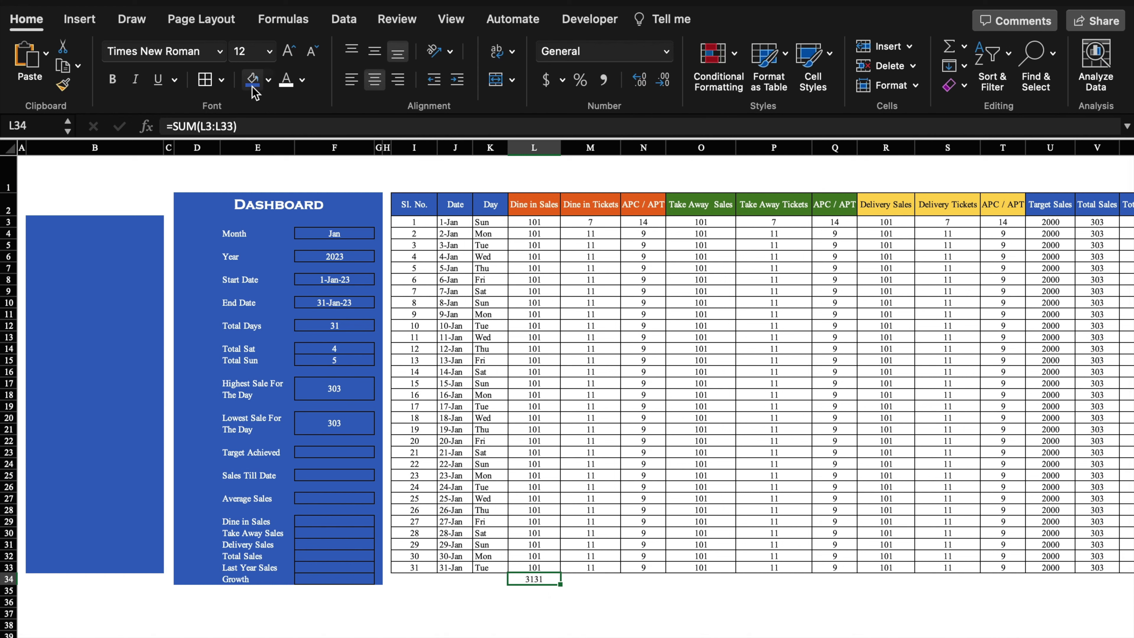
pyautogui.click(269, 80)
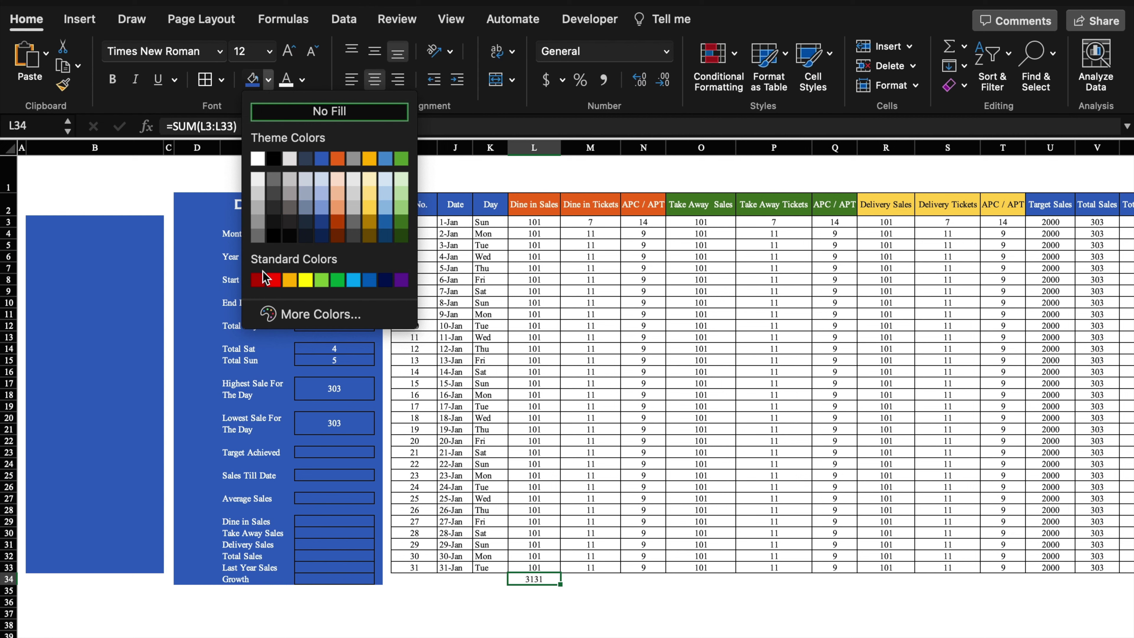
pyautogui.click(274, 280)
pyautogui.click(302, 80)
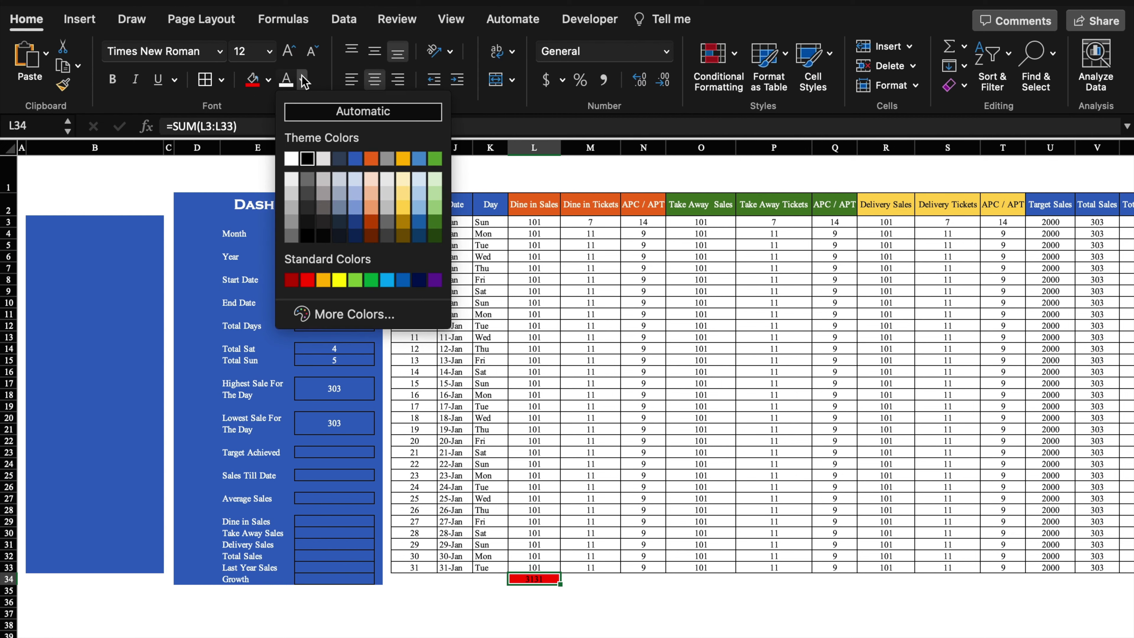
pyautogui.click(340, 280)
# Copy the L34 total across row 34 through Y34.
pyautogui.moveTo(561, 584)
pyautogui.mouseDown()
pyautogui.moveTo(960, 603)
pyautogui.moveTo(1021, 595)
pyautogui.mouseUp()
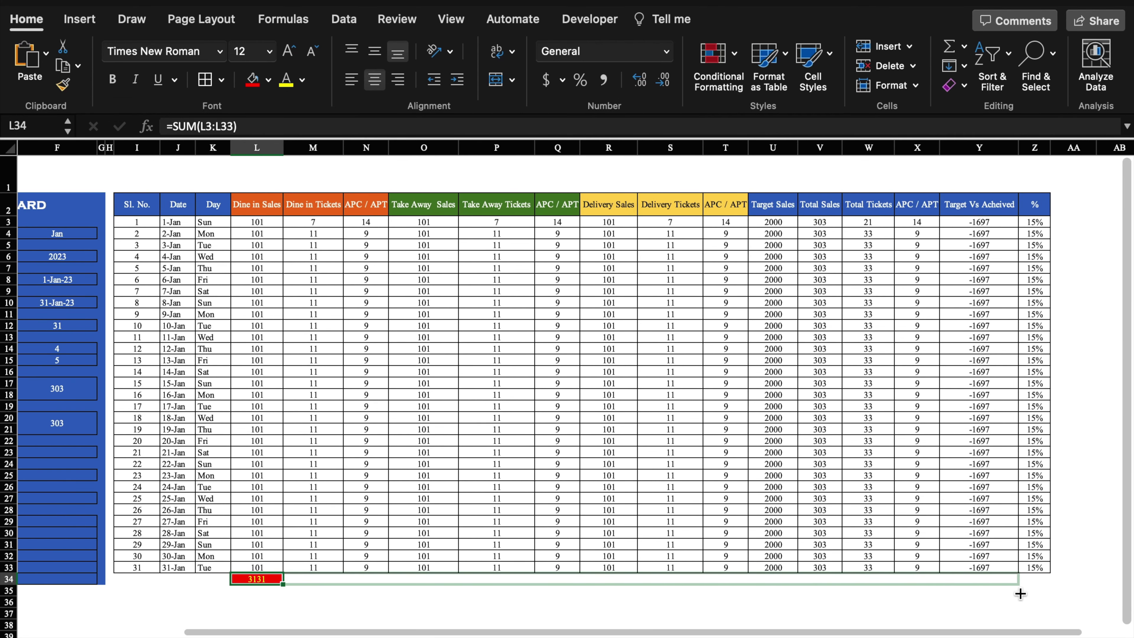
pyautogui.moveTo(1021, 594); pyautogui.dragTo(1014, 585)
pyautogui.click(917, 579)
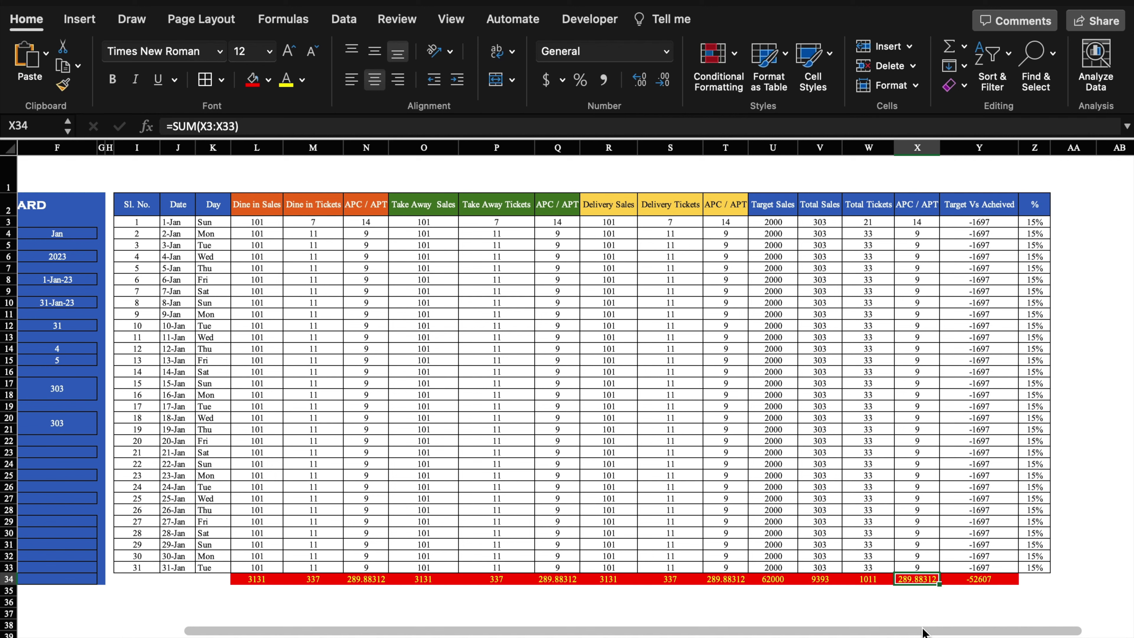
# Clear the APC / APT totals in X34, T34, Q34 and N34.
pyautogui.press('Delete')
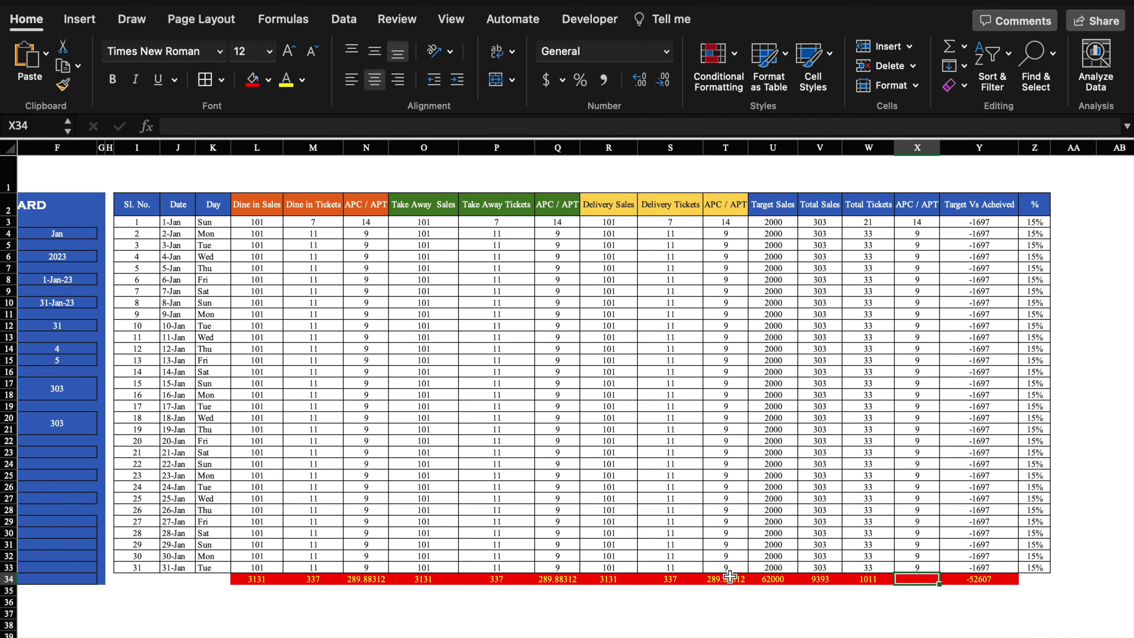
pyautogui.click(733, 578)
pyautogui.press('Delete')
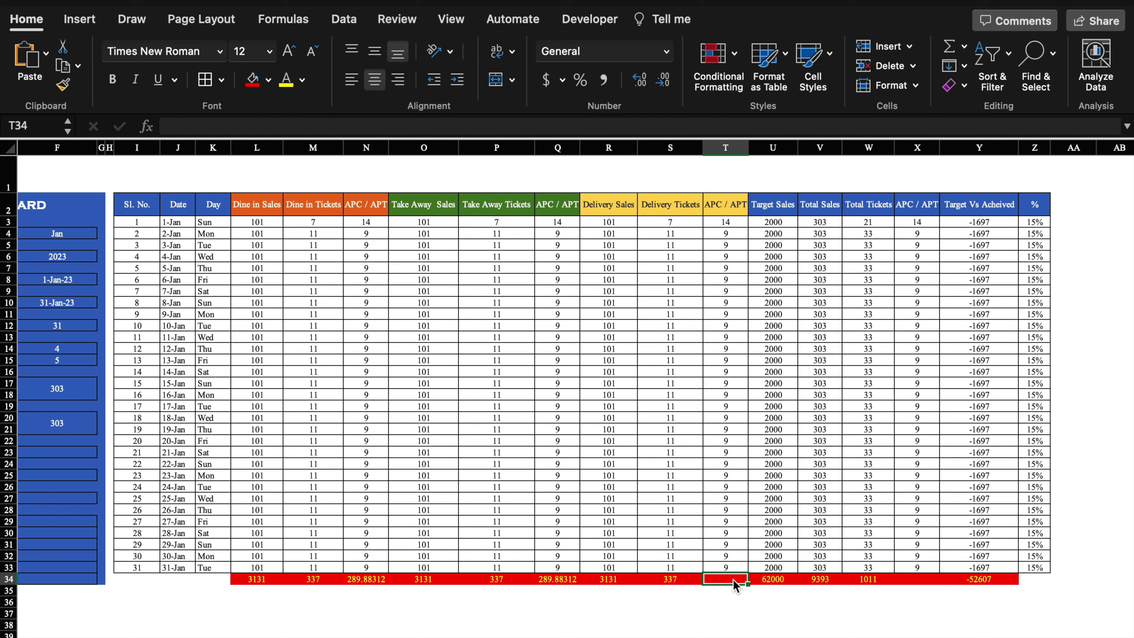
pyautogui.click(563, 578)
pyautogui.press('Delete')
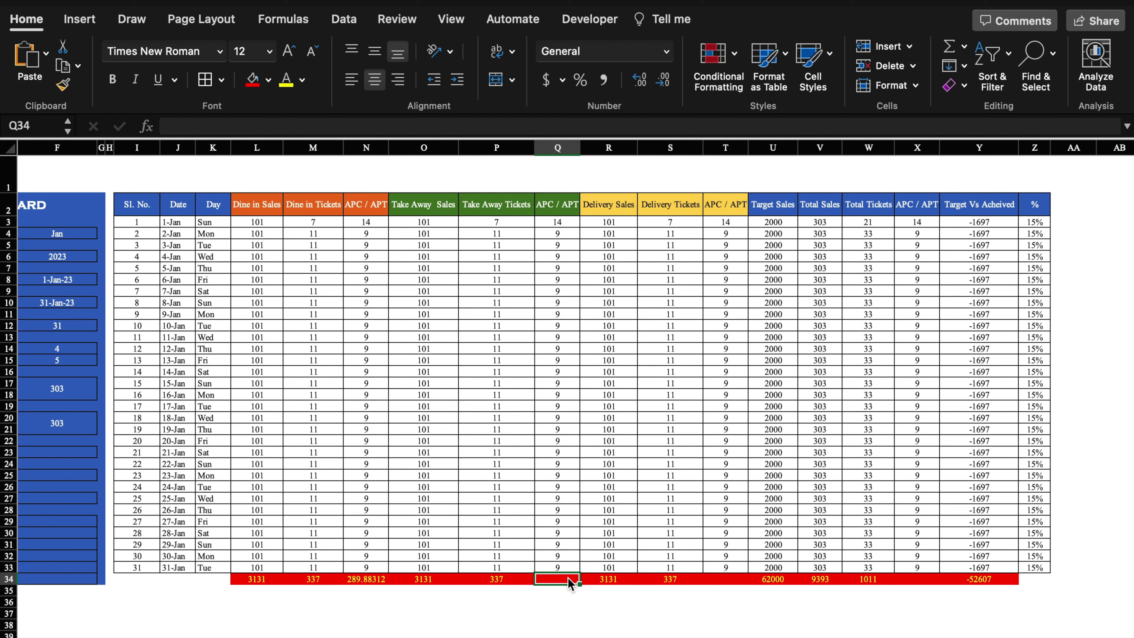
pyautogui.click(377, 578)
pyautogui.press('Delete')
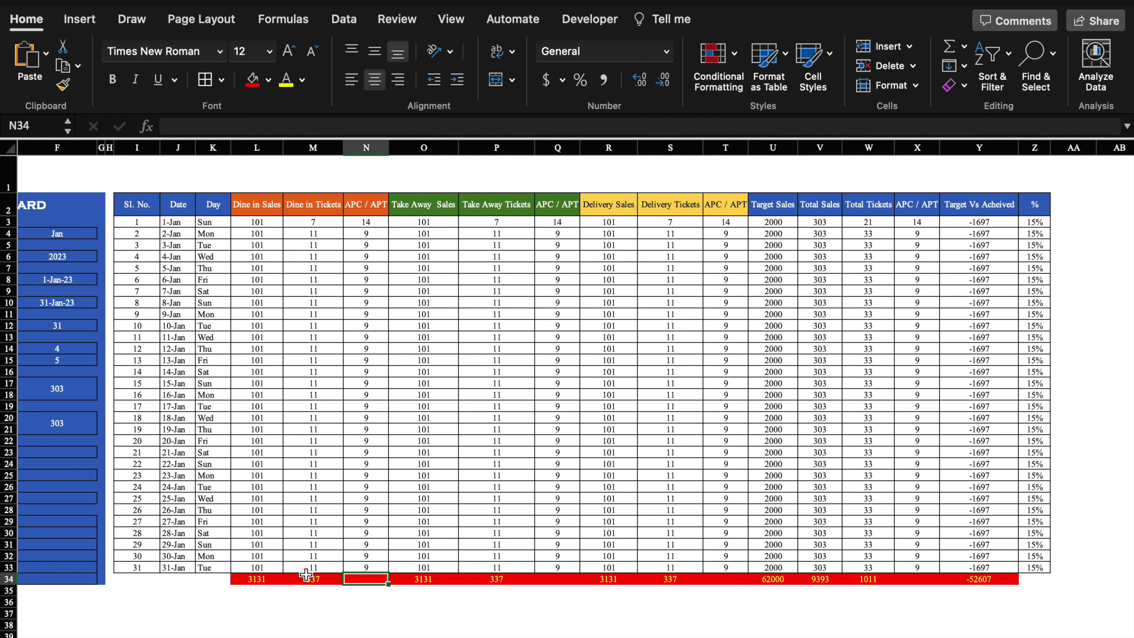
# Merge I34:K34 with red fill and label it 'Total'.
pyautogui.moveTo(244, 580); pyautogui.dragTo(968, 578)
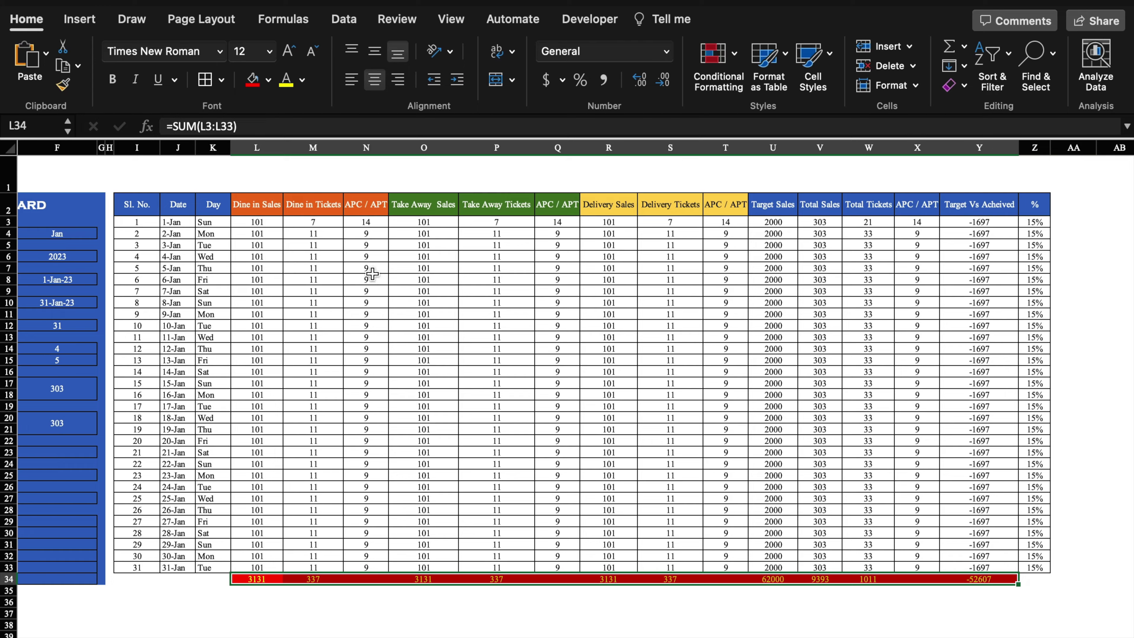
pyautogui.hscroll(-5, 312, 447)
pyautogui.click(312, 579)
pyautogui.moveTo(312, 579); pyautogui.dragTo(393, 579)
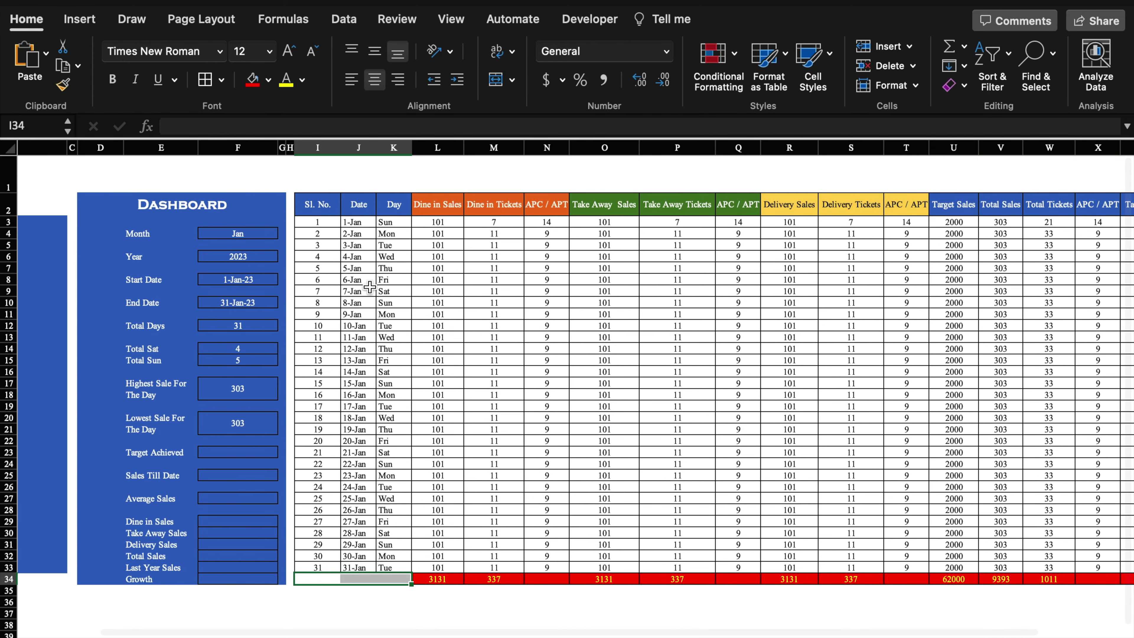
pyautogui.click(253, 80)
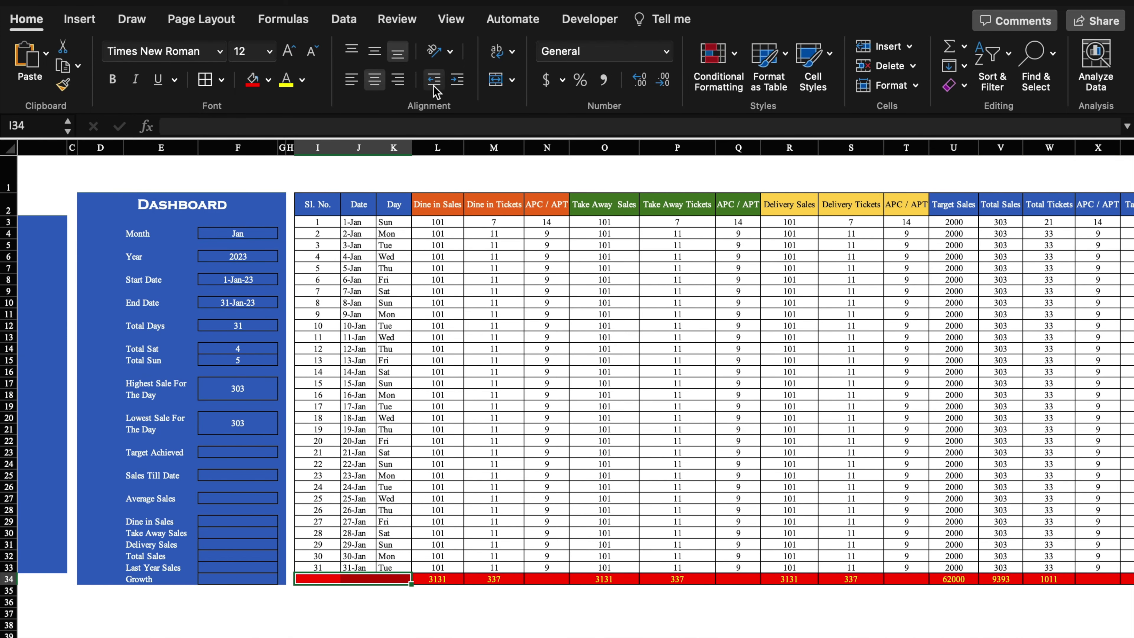
pyautogui.click(496, 80)
pyautogui.write('Total')
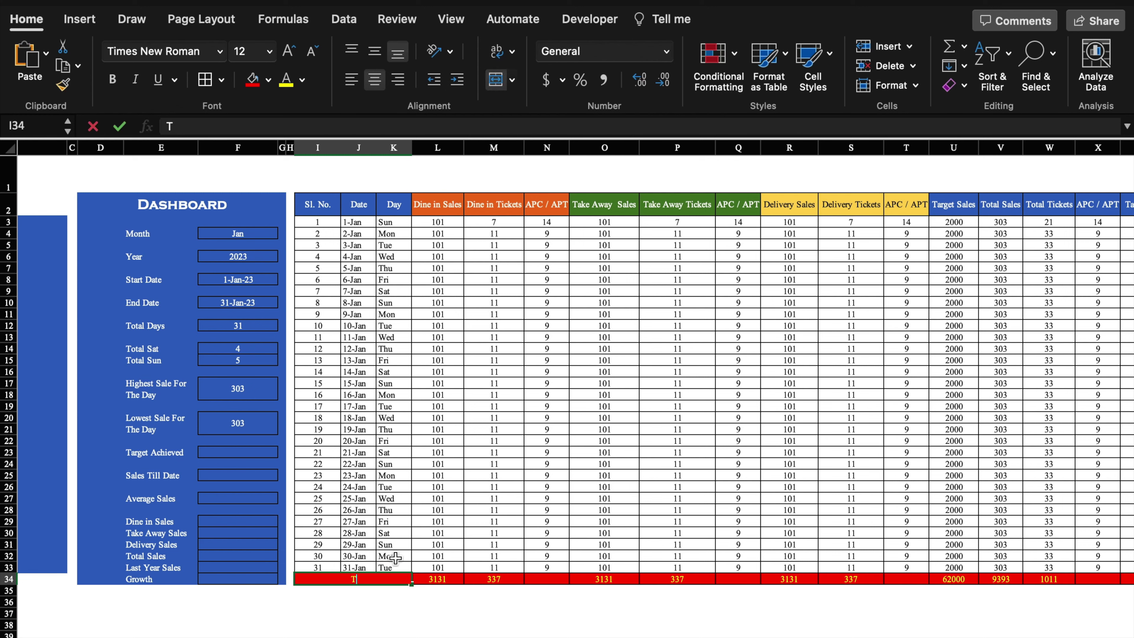
pyautogui.click(394, 612)
# Make row 34 taller with centred, 16-point text.
pyautogui.moveTo(7, 584); pyautogui.dragTo(8, 599)
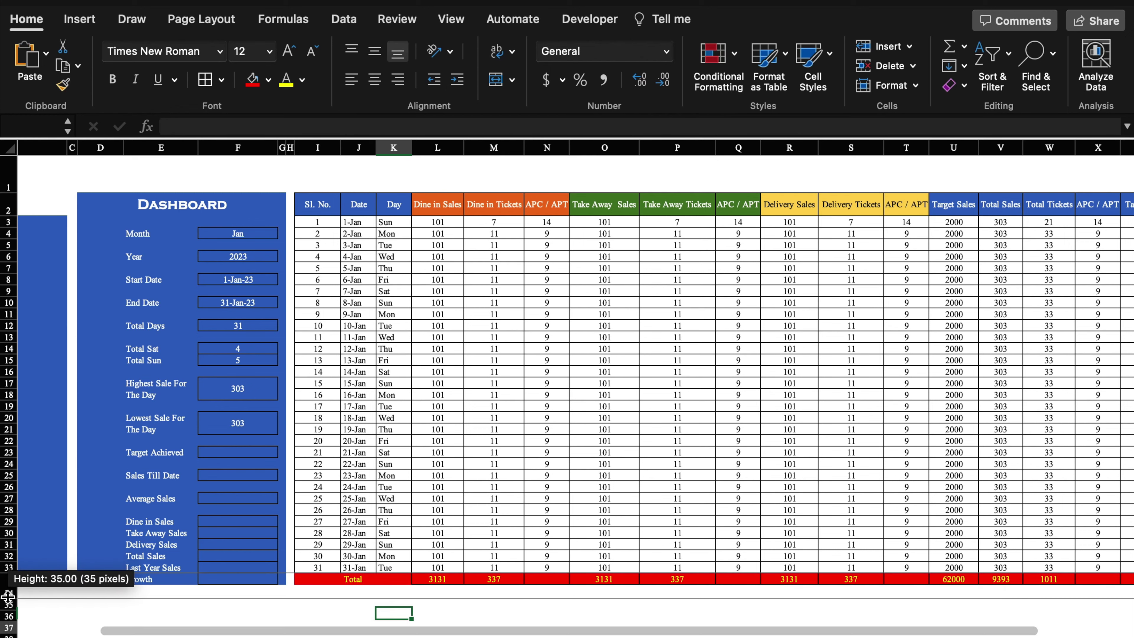
pyautogui.click(8, 594)
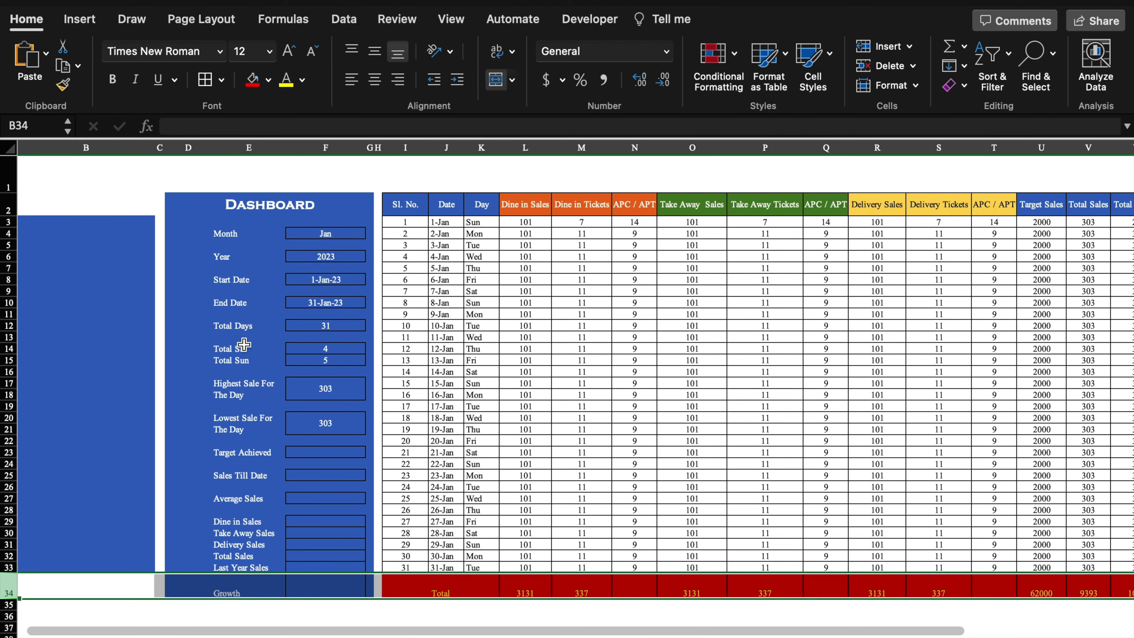
pyautogui.click(375, 80)
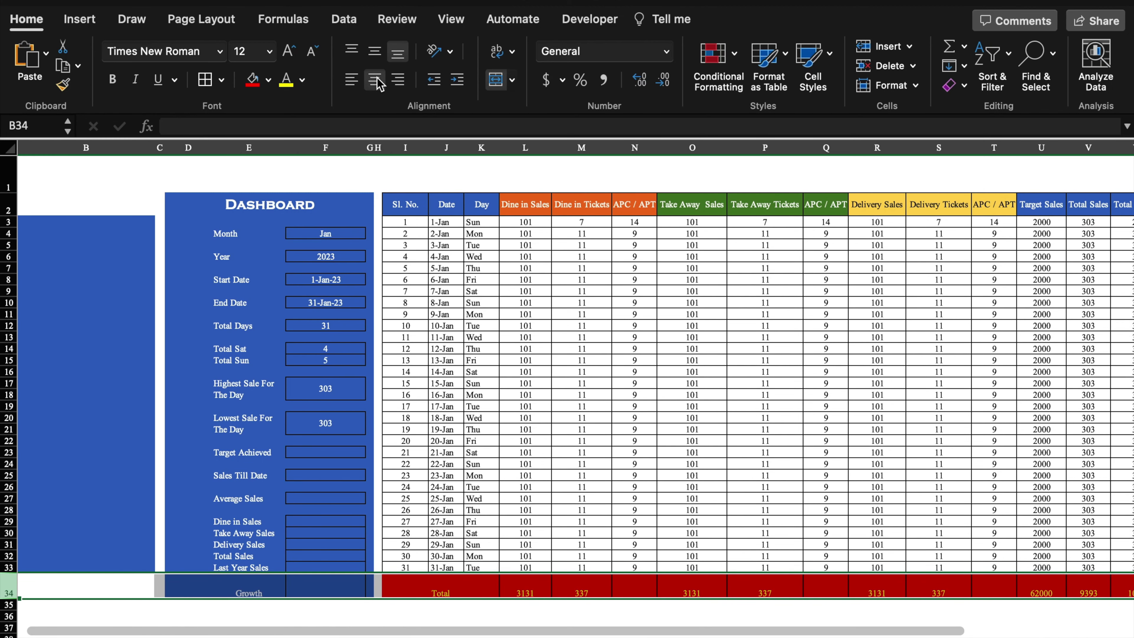
pyautogui.hscroll(5, 567, 357)
pyautogui.moveTo(137, 586); pyautogui.dragTo(1036, 585)
pyautogui.click(288, 50)
pyautogui.click(288, 51)
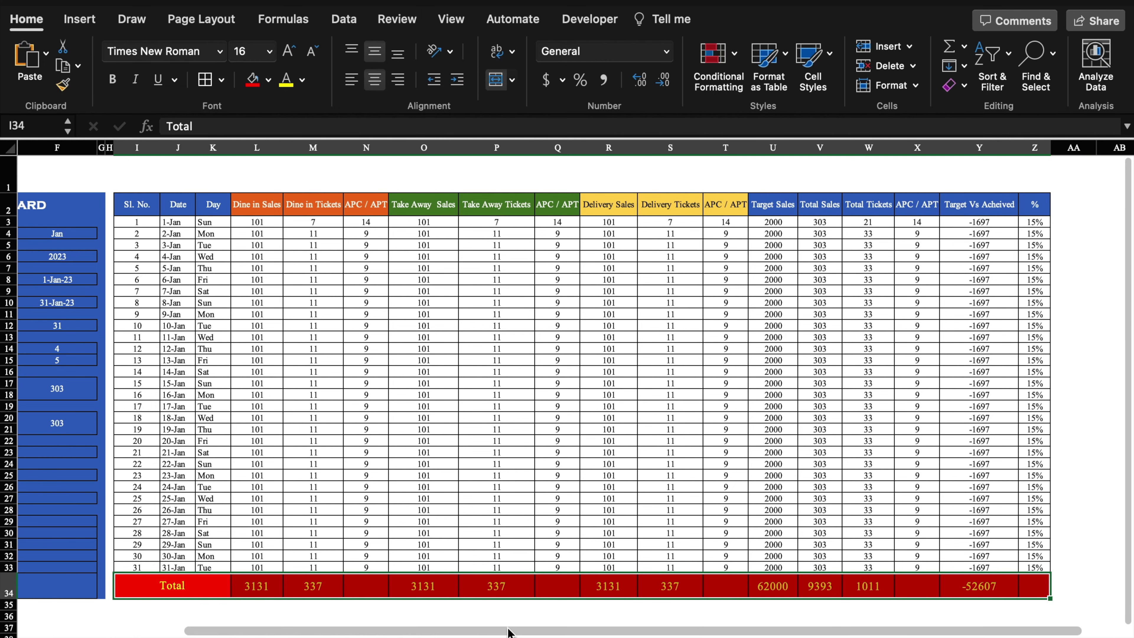
pyautogui.moveTo(508, 631); pyautogui.dragTo(329, 632)
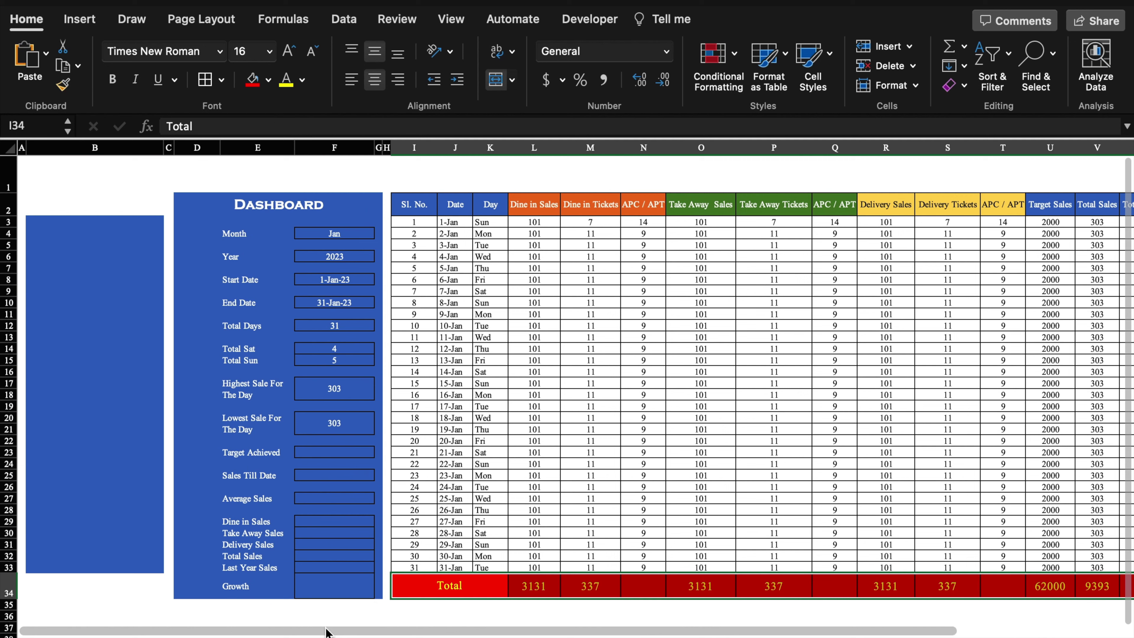
# Enter =IF(V34>U34,"Yes","No") in Target Achieved F23, which shows No.
pyautogui.click(337, 452)
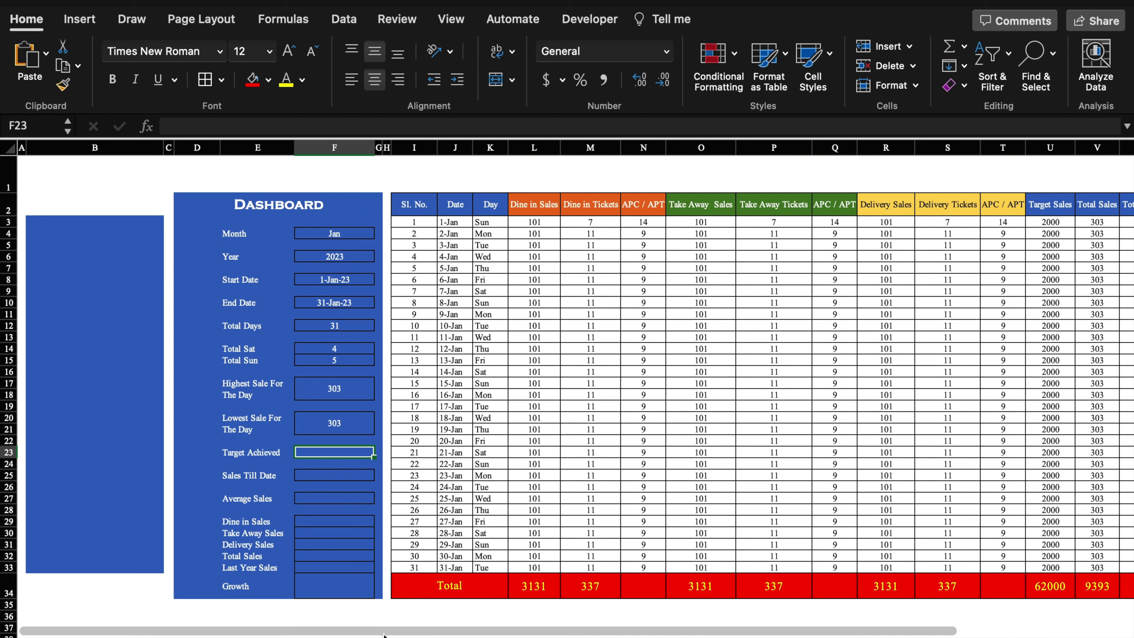
pyautogui.write('=')
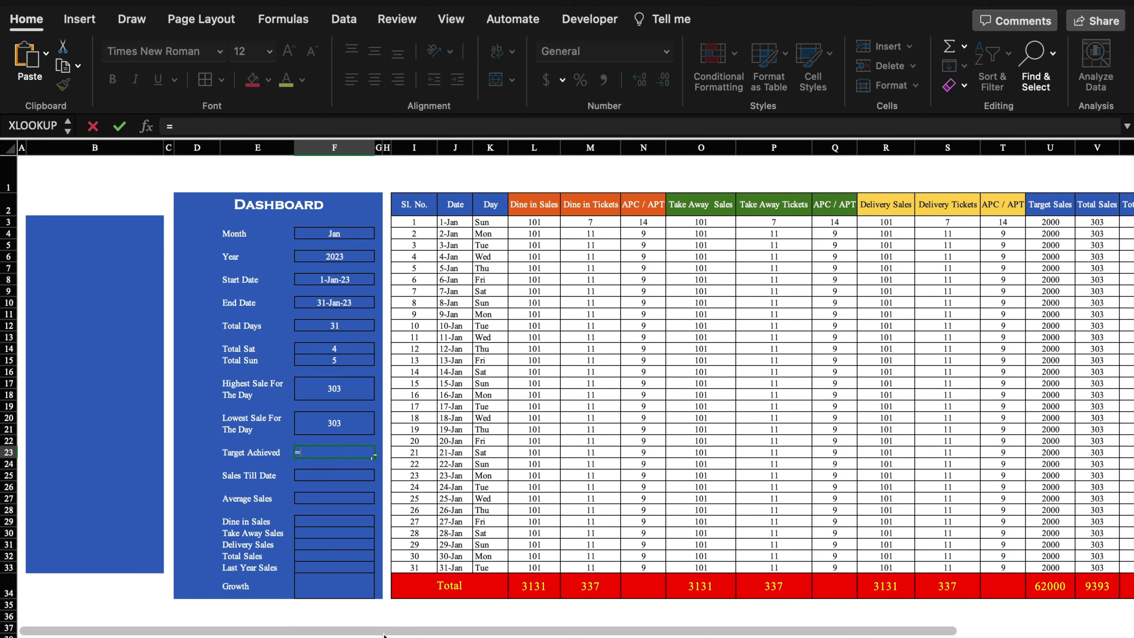
pyautogui.hscroll(5, 384, 626)
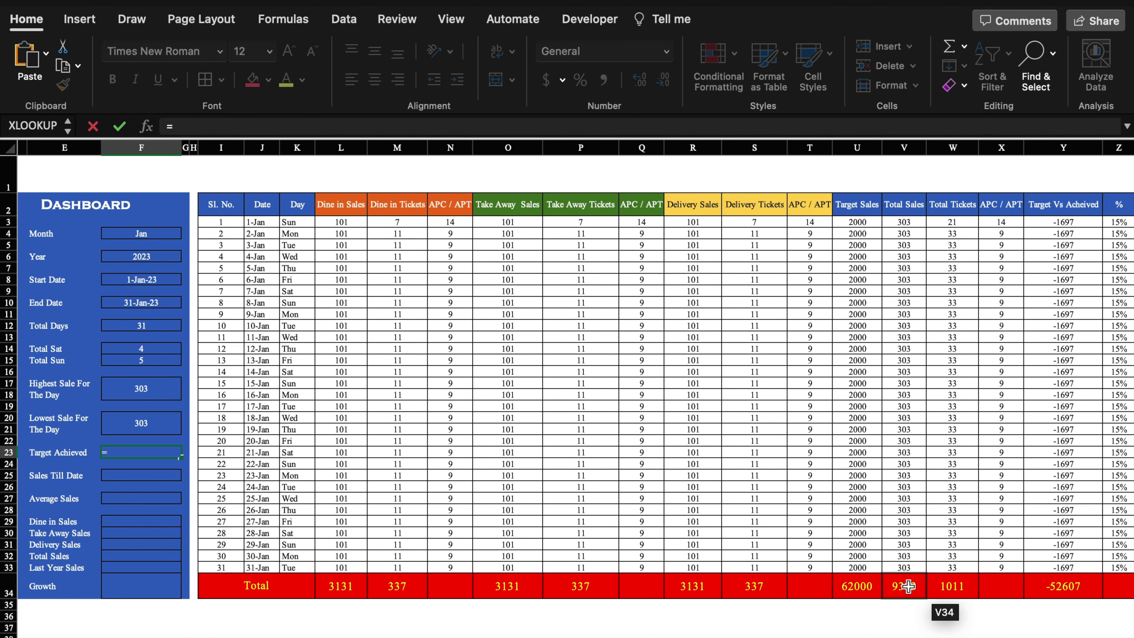
pyautogui.write('if')
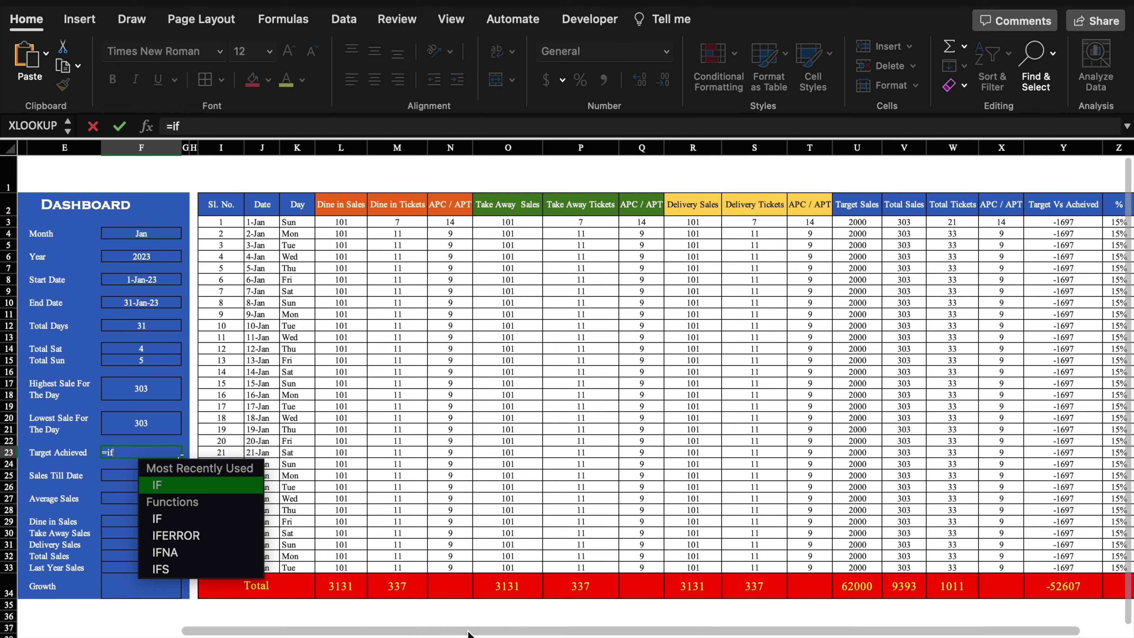
pyautogui.press('Tab')
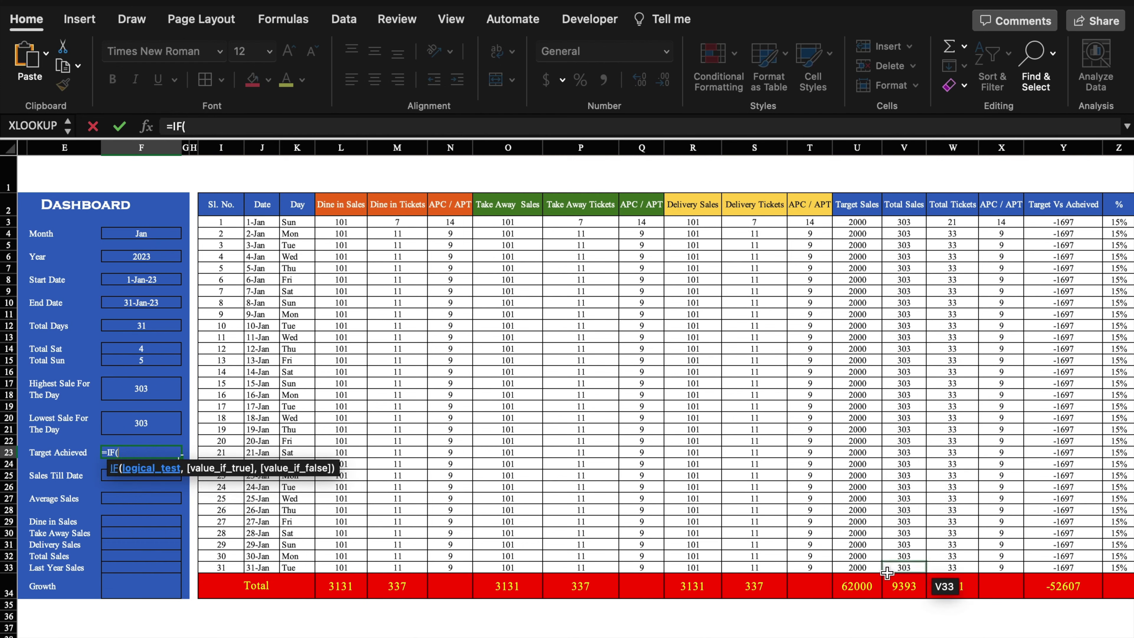
pyautogui.click(901, 587)
pyautogui.write('>')
pyautogui.click(859, 592)
pyautogui.write(',"Ye')
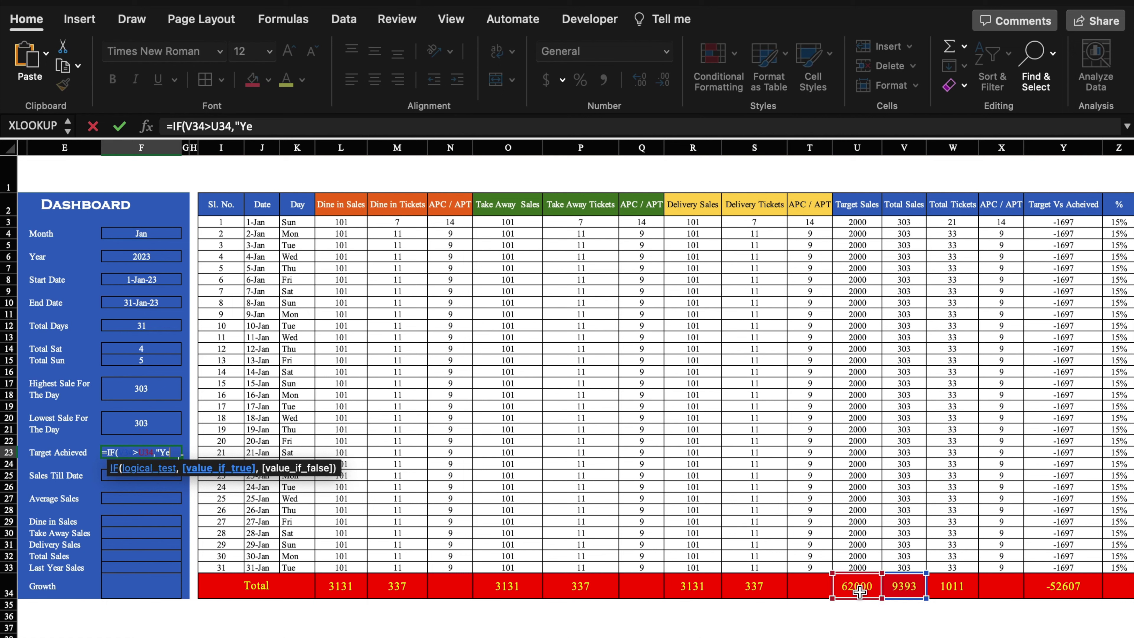
pyautogui.write('s",')
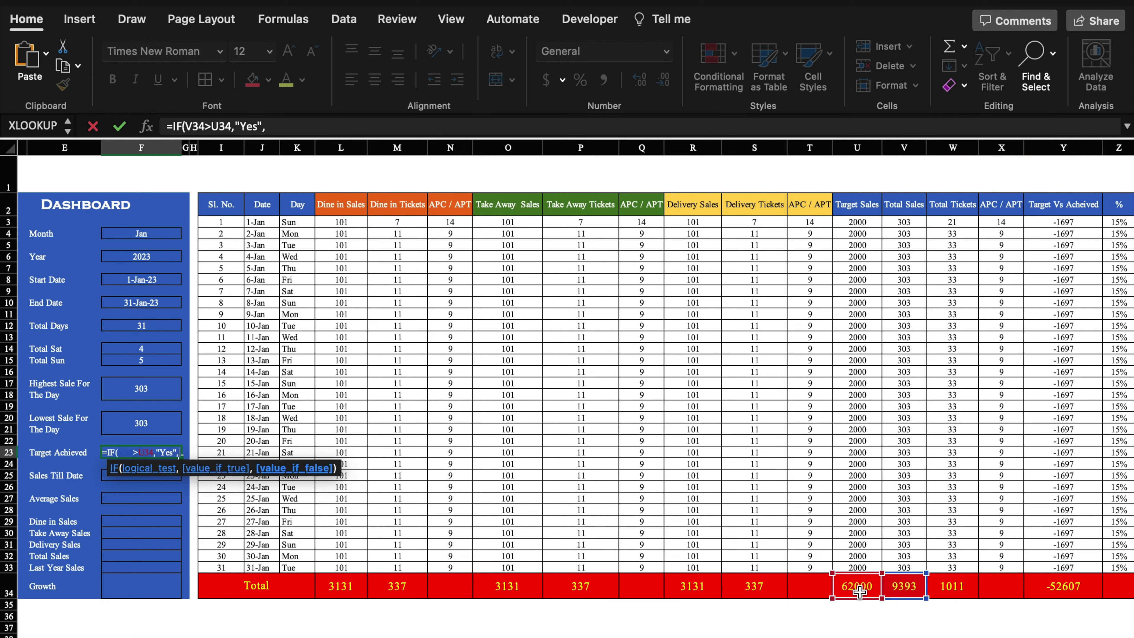
pyautogui.write('"N')
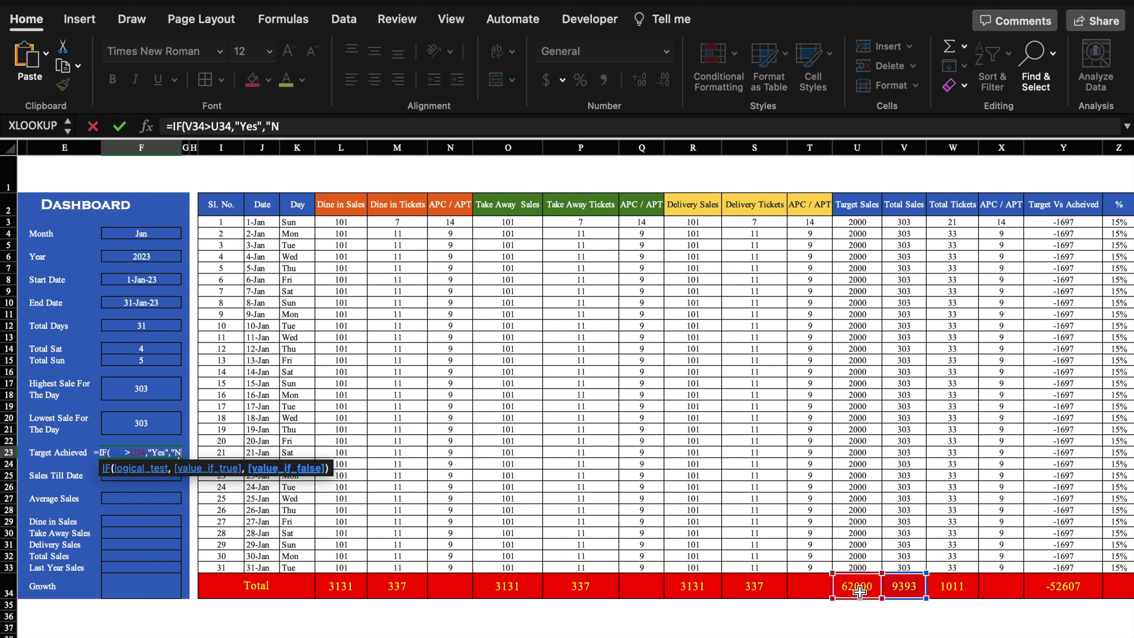
pyautogui.write('o"')
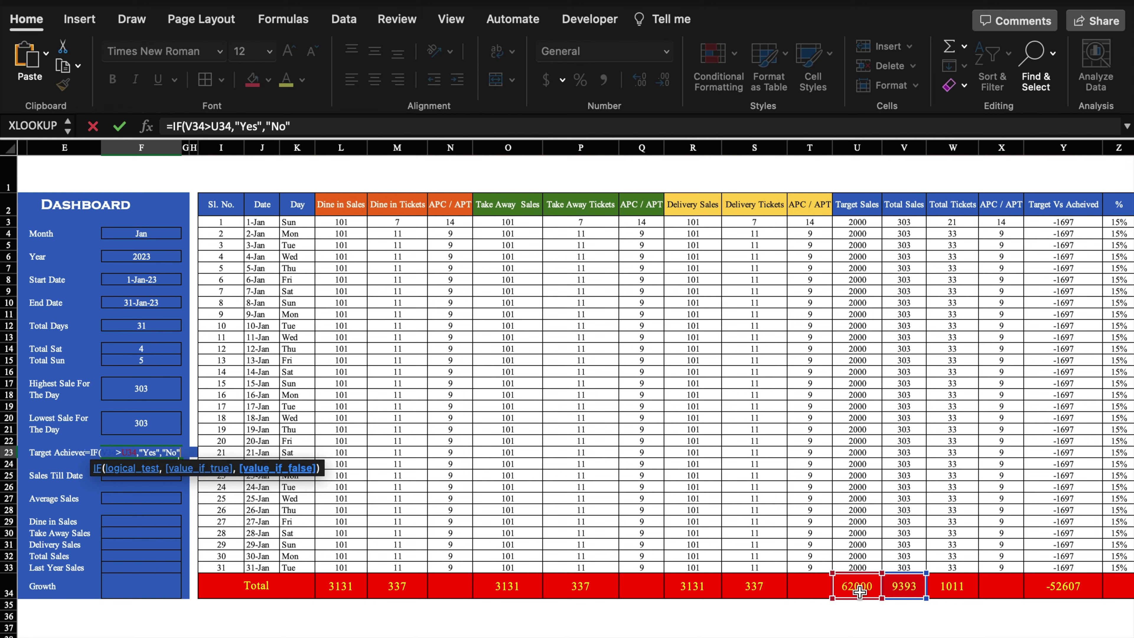
pyautogui.write(')')
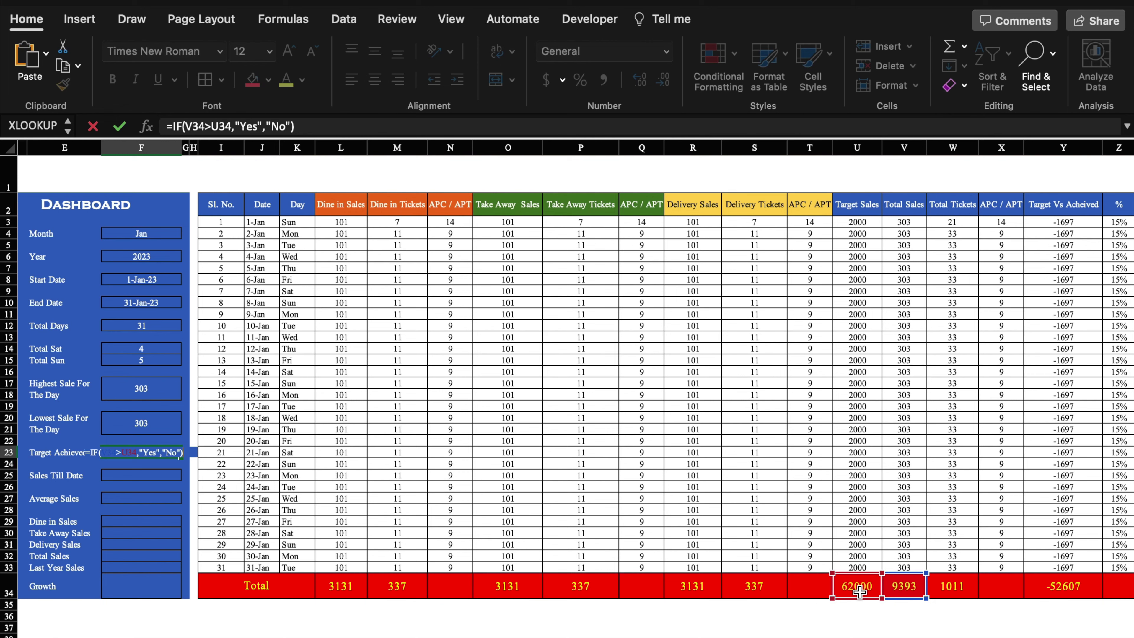
pyautogui.press('Return')
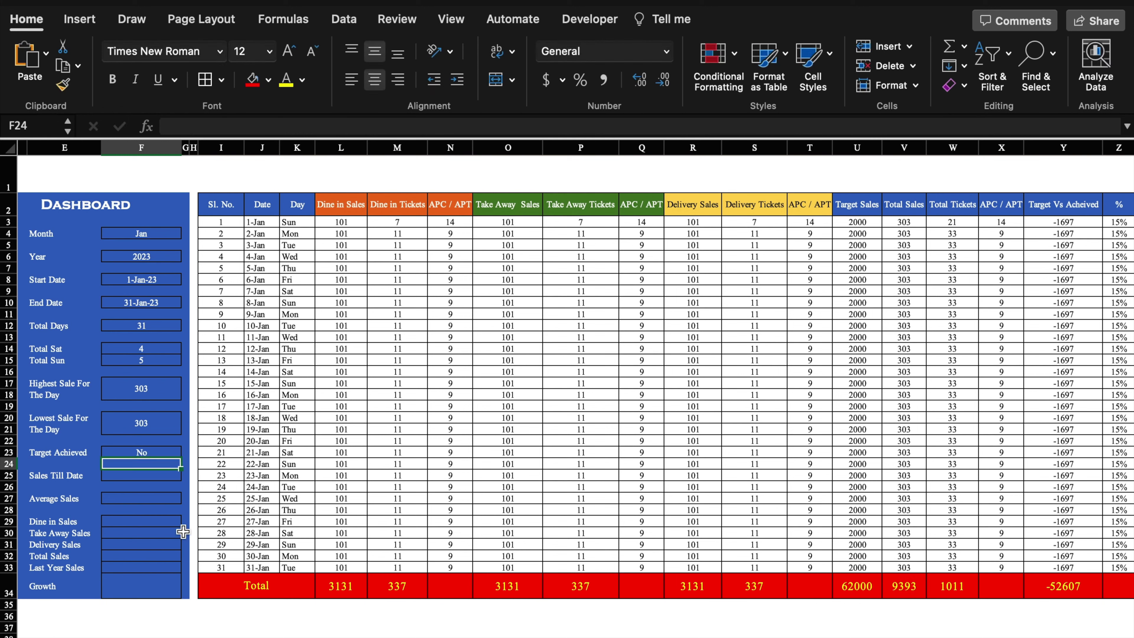
pyautogui.click(149, 453)
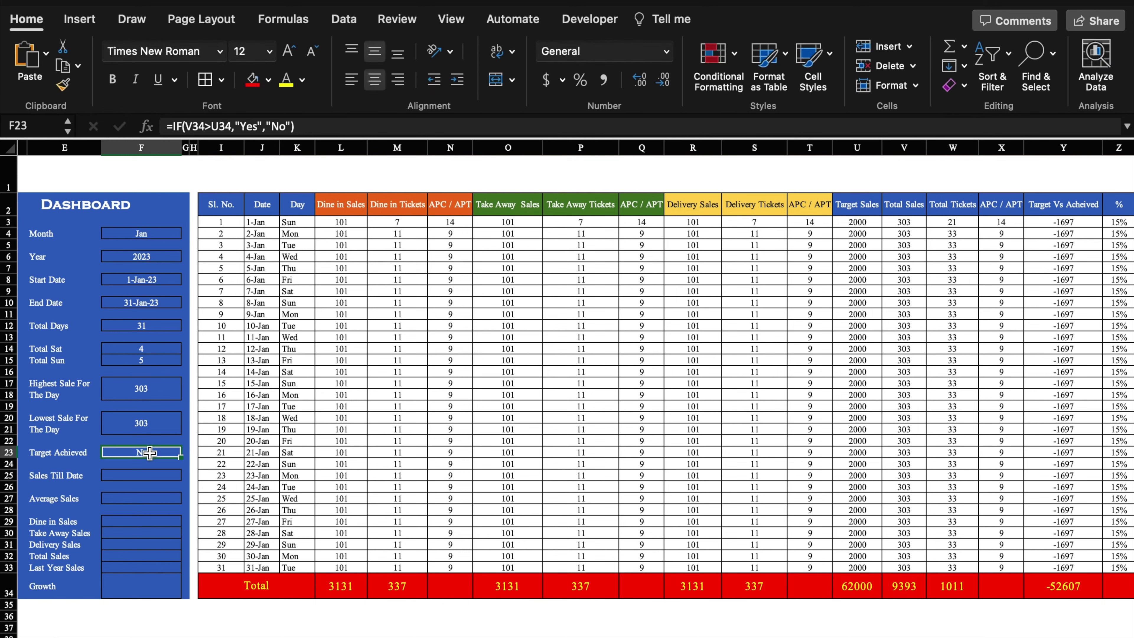
# Add an Equal To rule giving light red fill when the cell reads No.
pyautogui.click(735, 56)
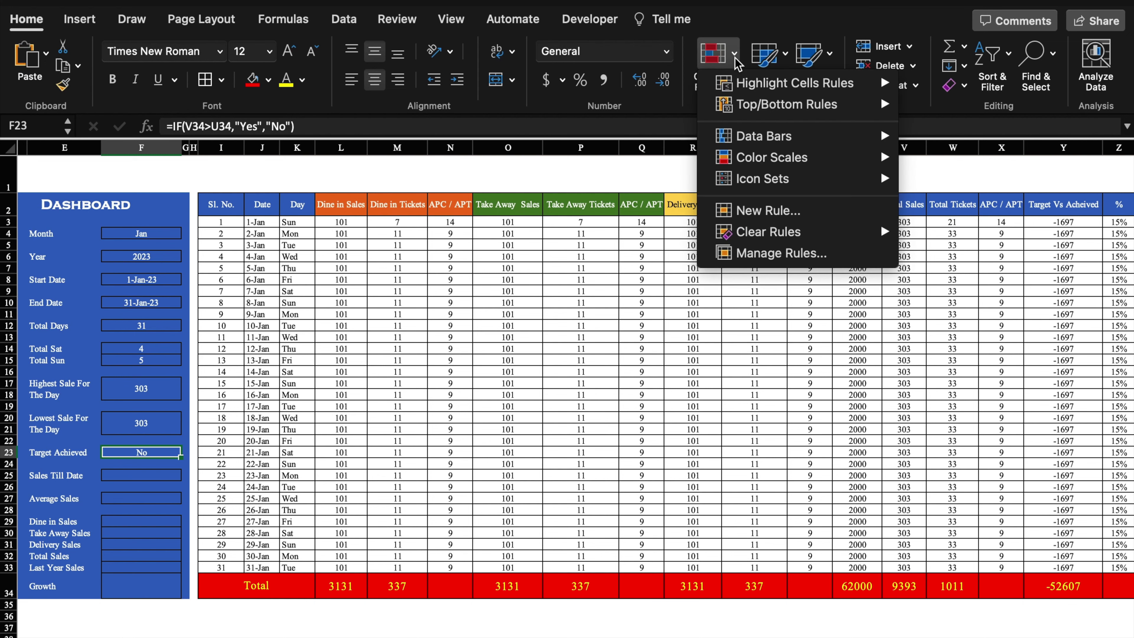
pyautogui.moveTo(785, 105)
pyautogui.click(967, 150)
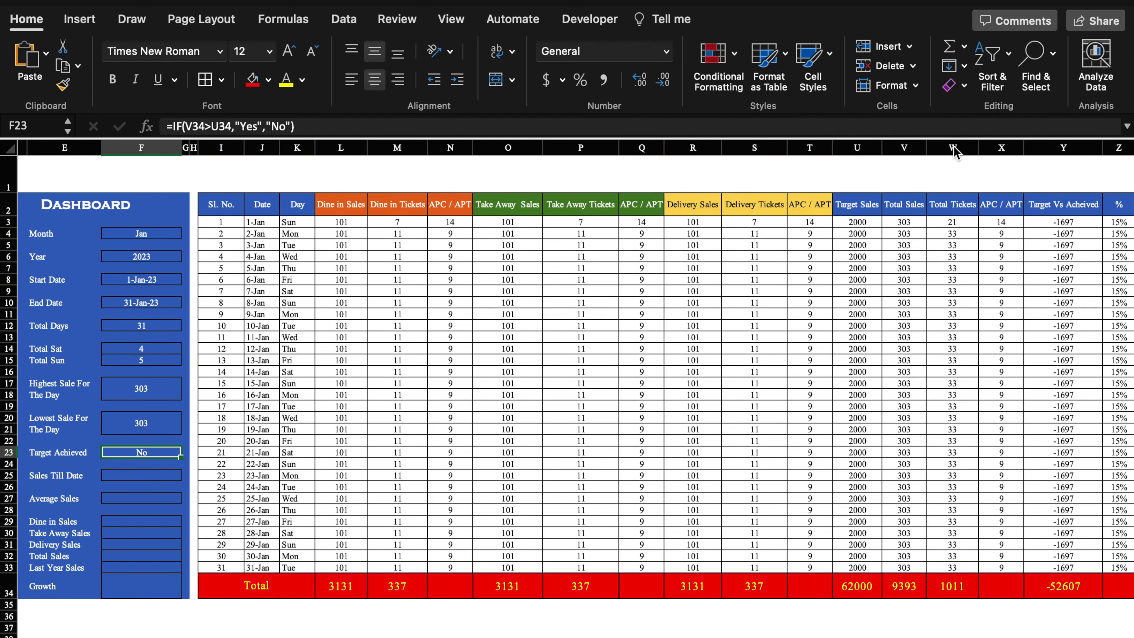
pyautogui.click(691, 216)
pyautogui.write('No')
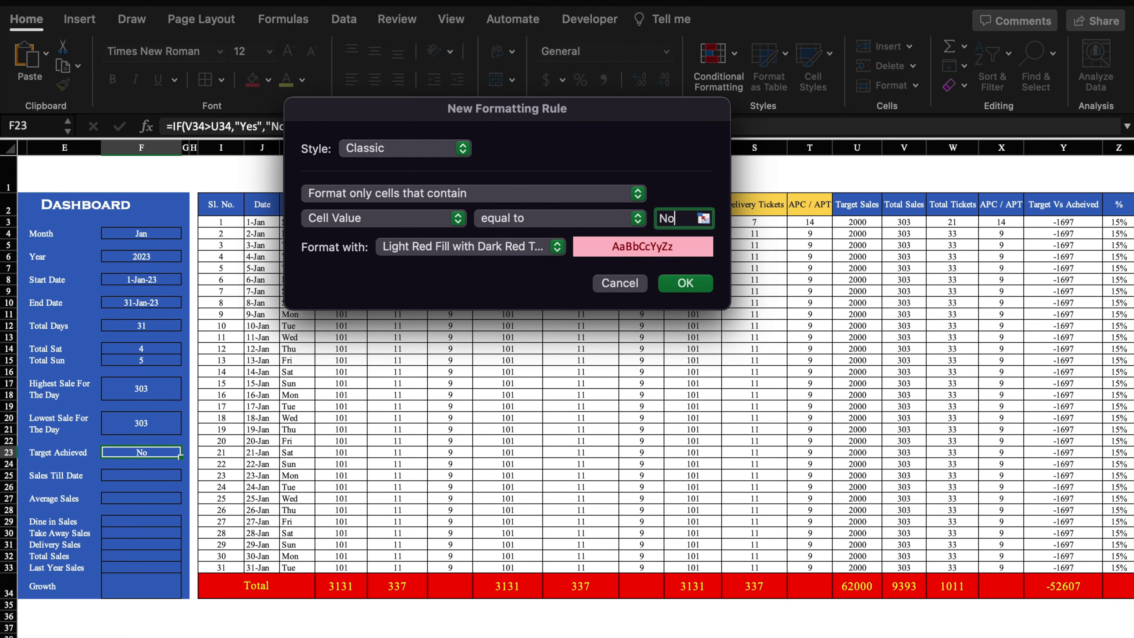
pyautogui.click(687, 283)
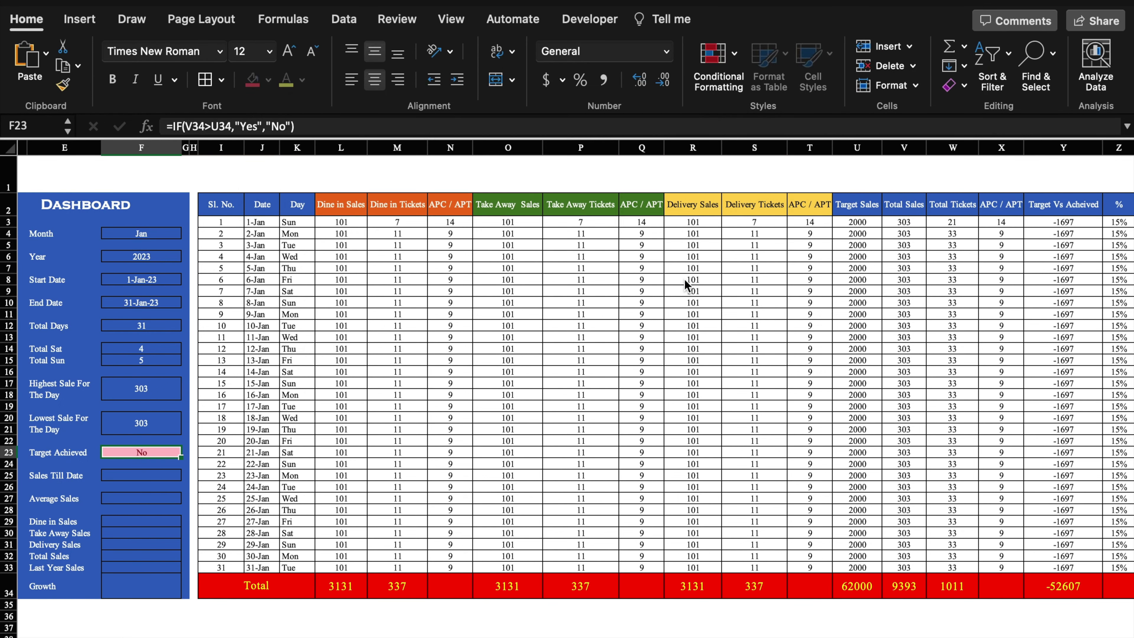
# Add an Equal To rule for Yes with Green Fill with Dark Green Text.
pyautogui.click(734, 52)
pyautogui.moveTo(794, 82)
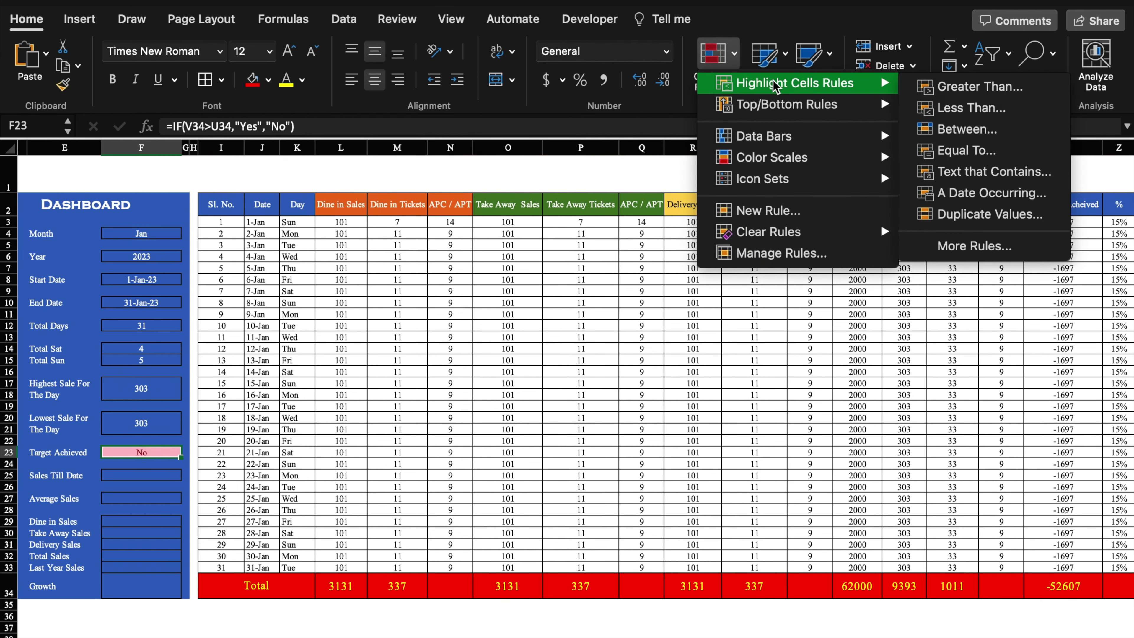
pyautogui.click(980, 156)
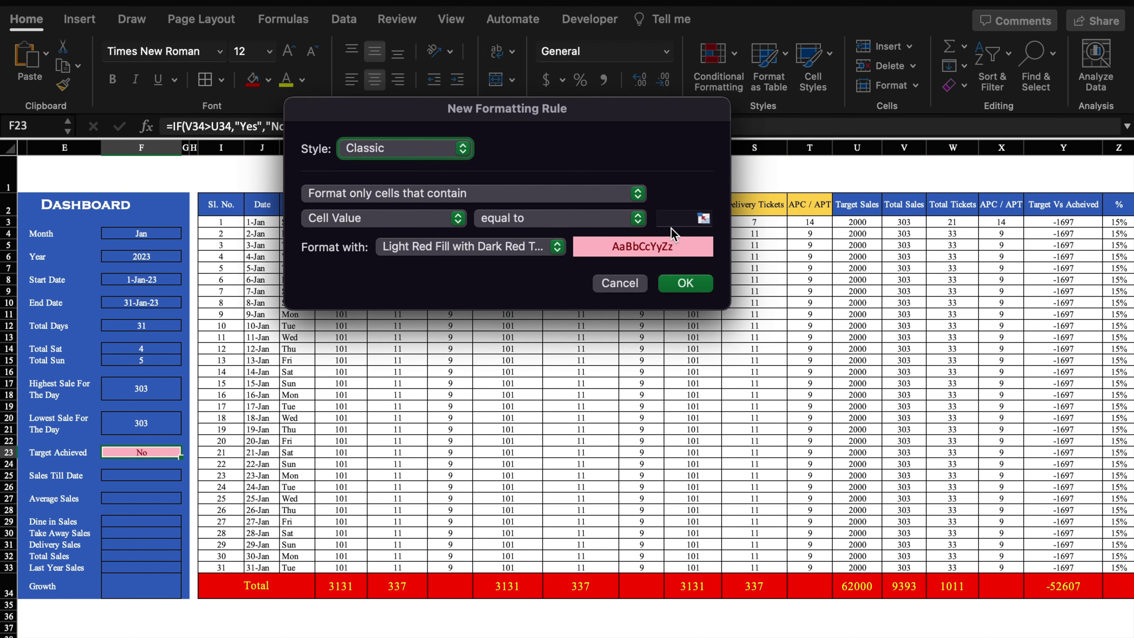
pyautogui.click(671, 218)
pyautogui.write('Yes')
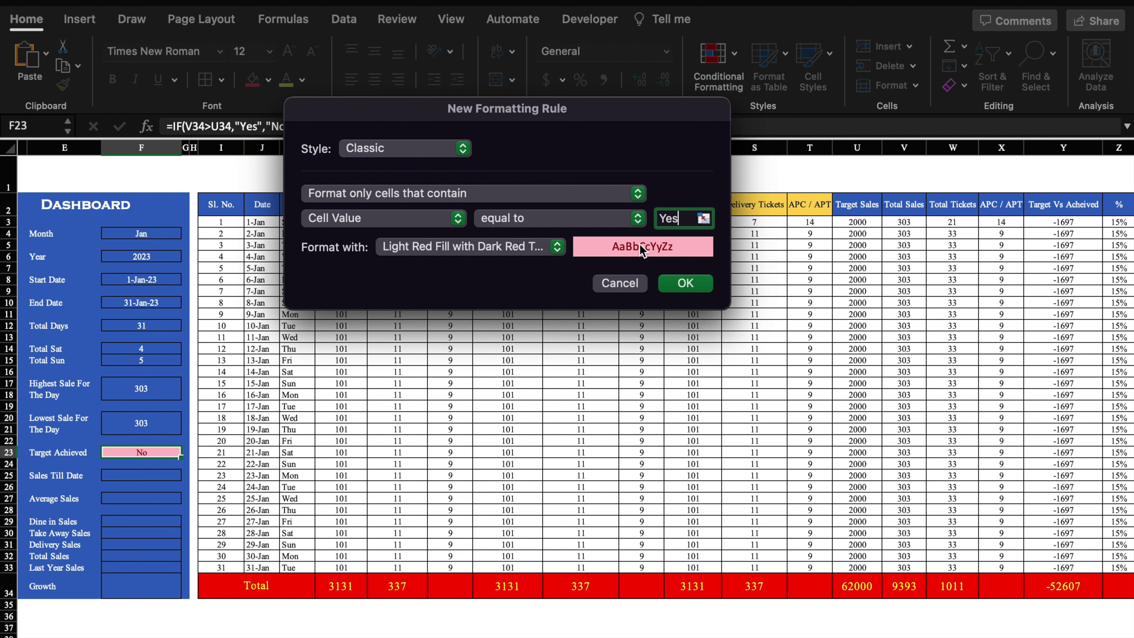
pyautogui.click(562, 246)
pyautogui.click(504, 288)
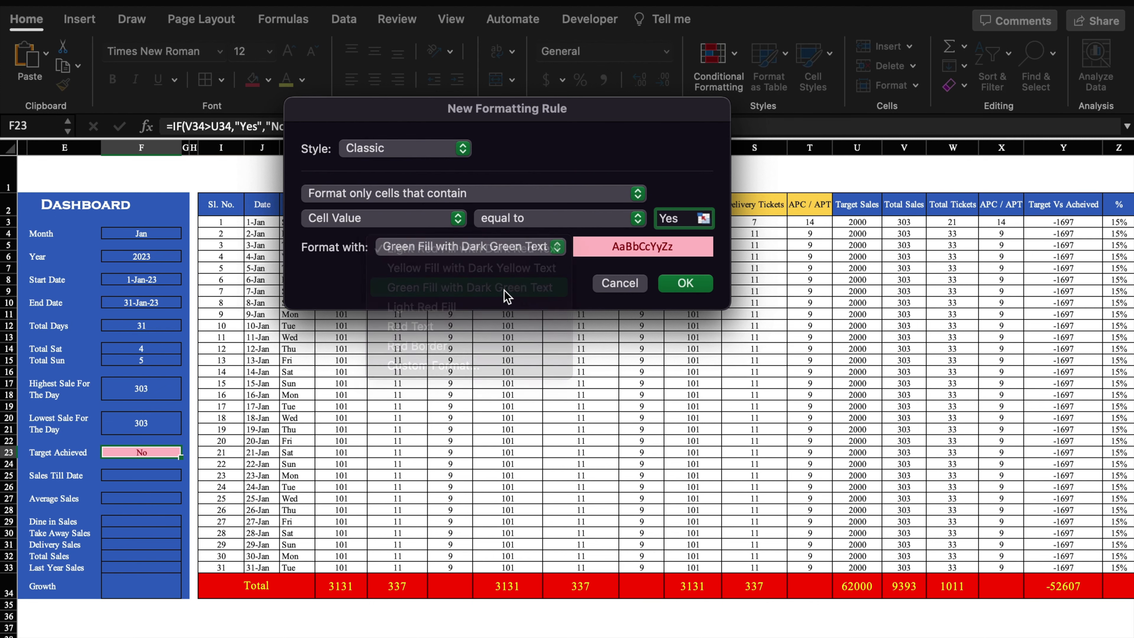
pyautogui.click(687, 284)
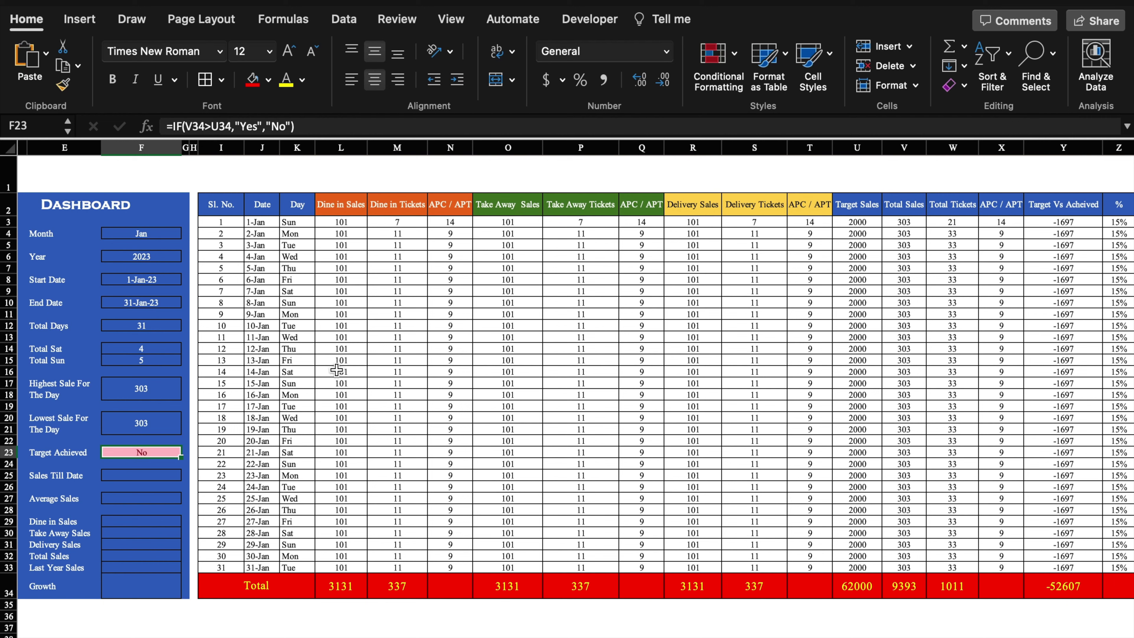
pyautogui.click(338, 361)
pyautogui.write('1000000')
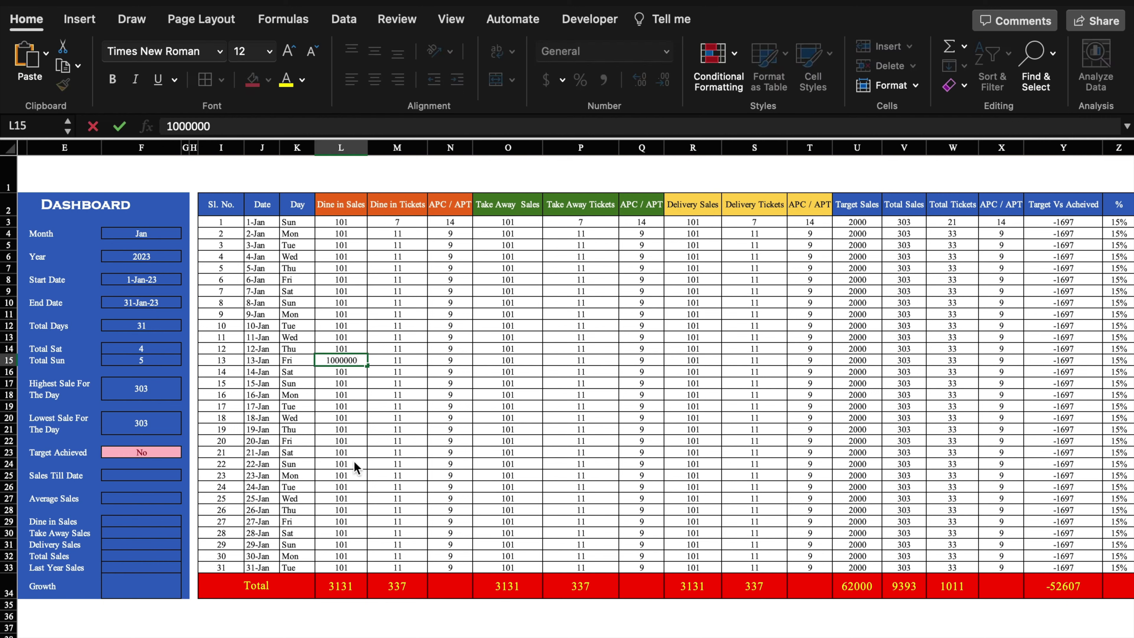
pyautogui.press('Return')
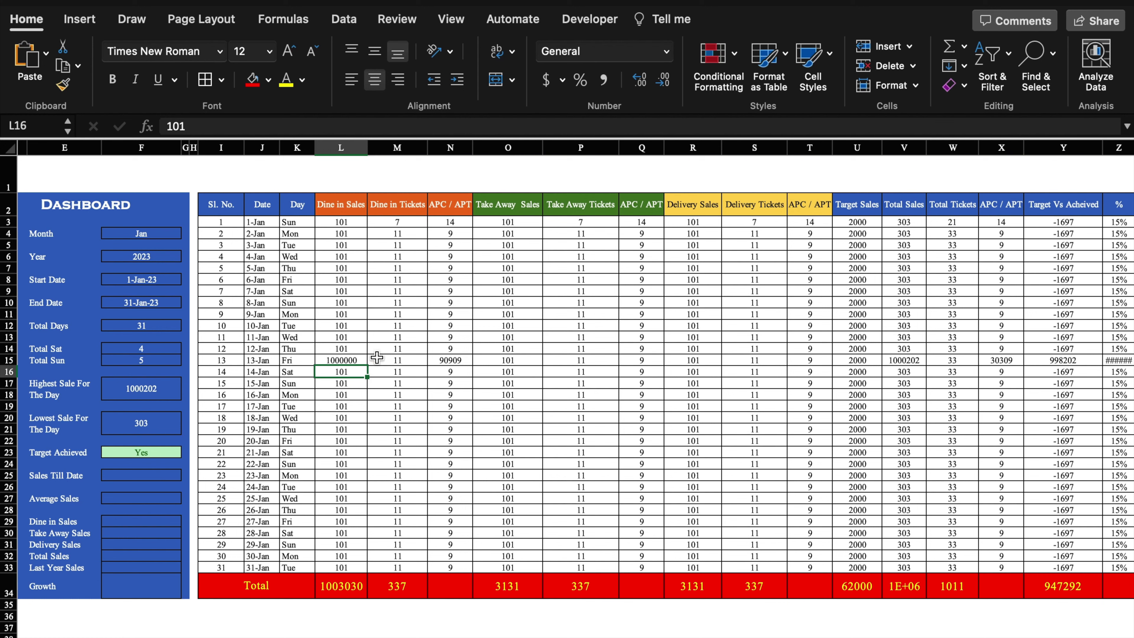
pyautogui.hotkey('ctrl', 'z')
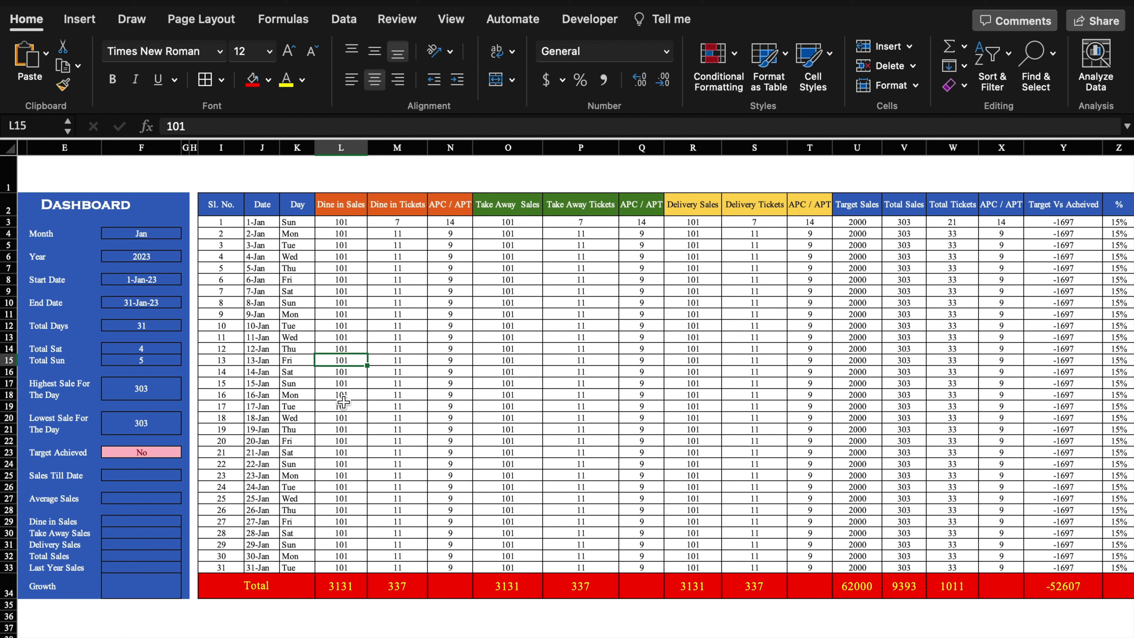
pyautogui.click(159, 475)
# Set Sales Till Date to =V34, the Total Sales total, showing 9393.
pyautogui.write('=')
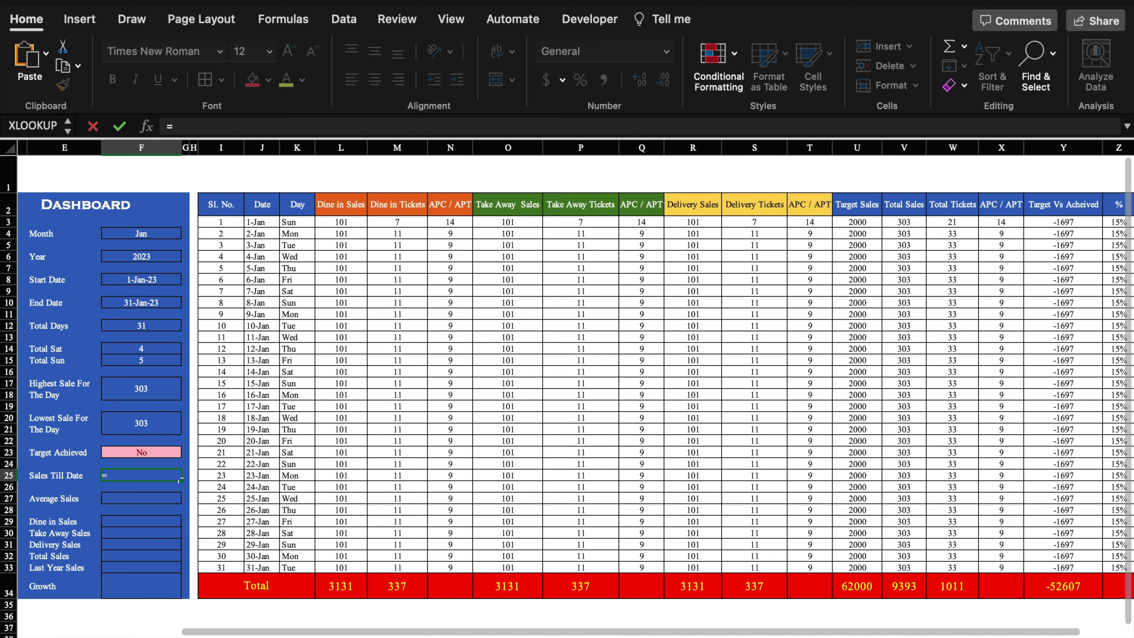
pyautogui.hscroll(2, 391, 632)
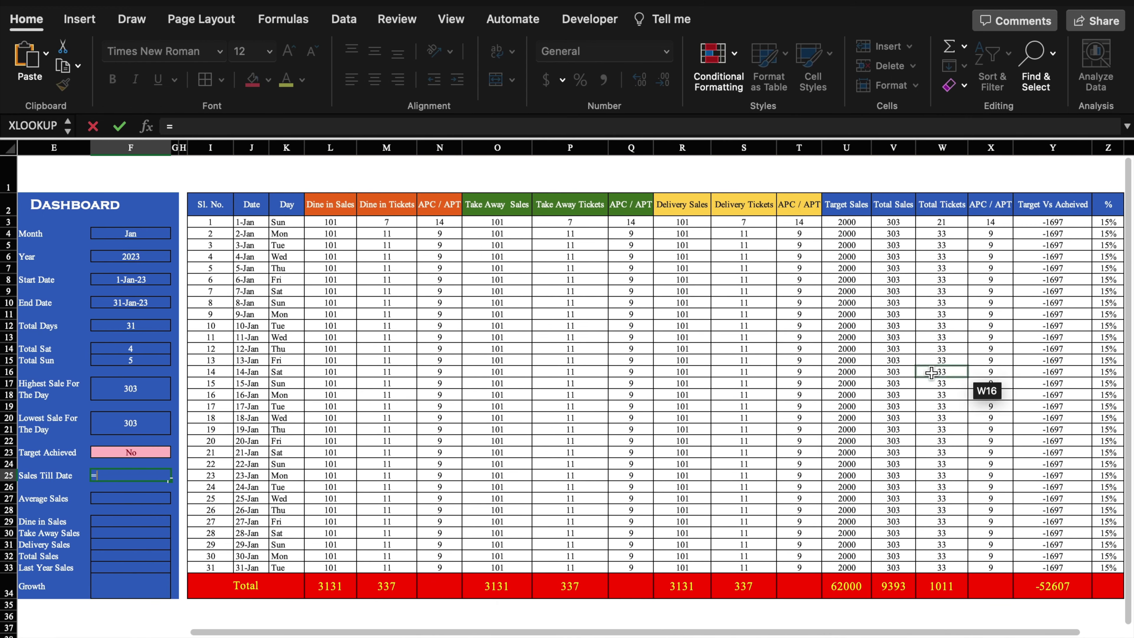
pyautogui.click(885, 587)
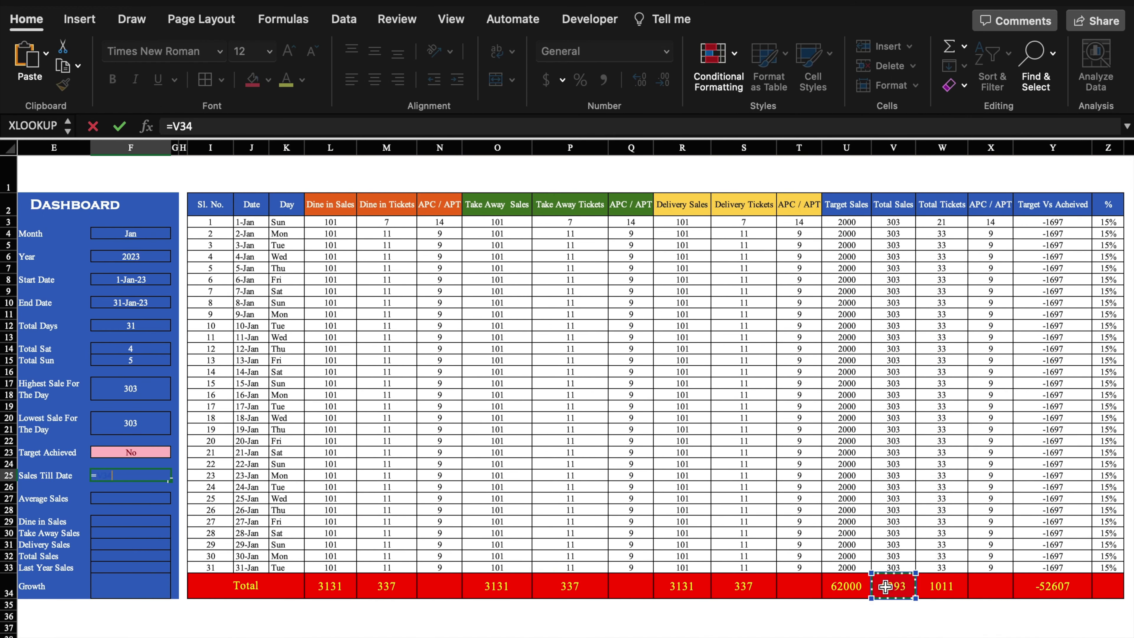
pyautogui.press('Return')
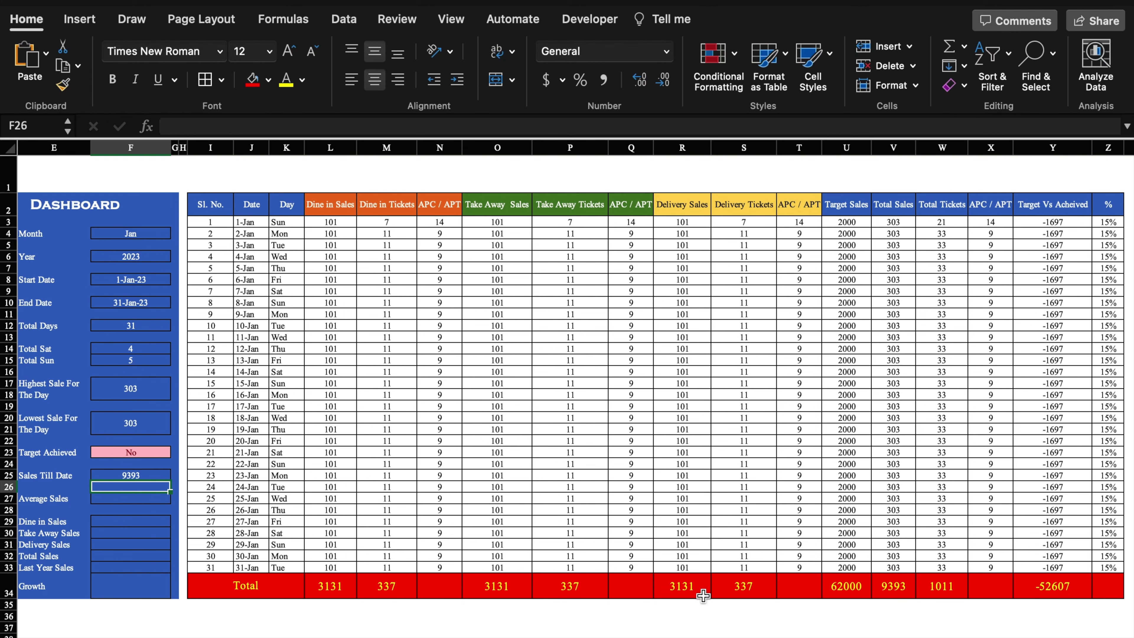
pyautogui.hscroll(-5, 521, 630)
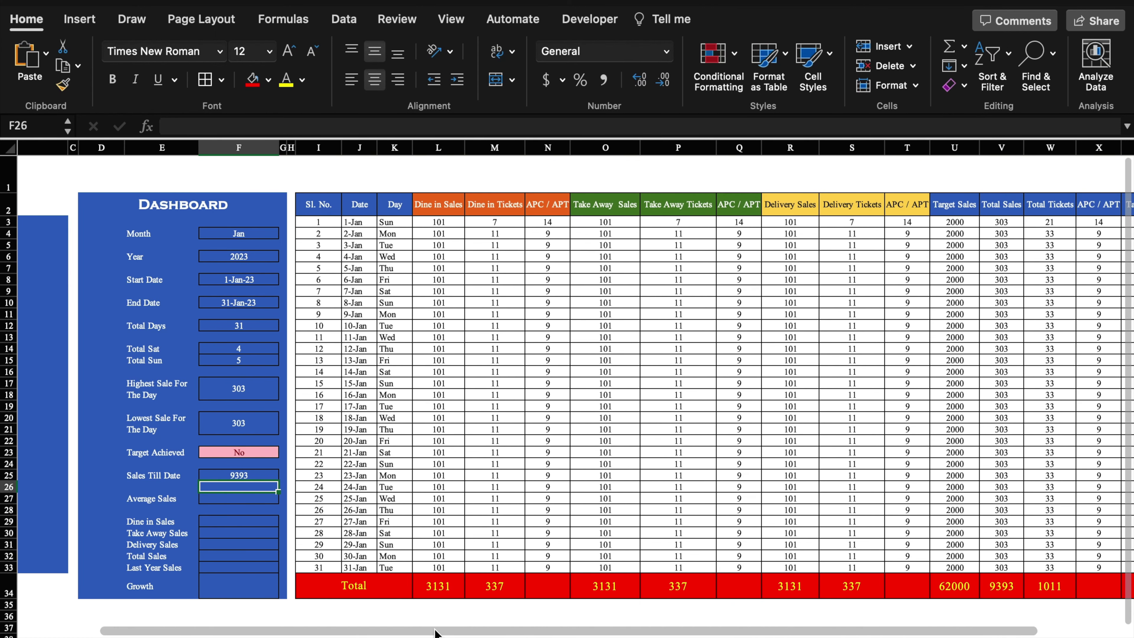
# Enter =AVERAGE(V3:V33) in F27 to average the Total Sales column.
pyautogui.click(253, 498)
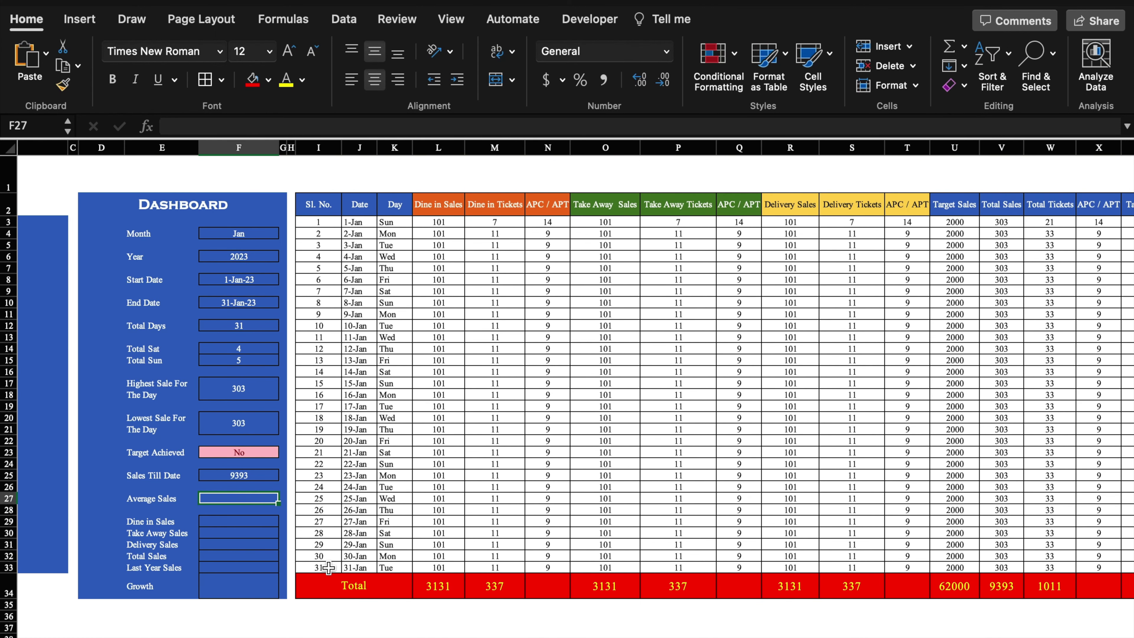
pyautogui.write('=')
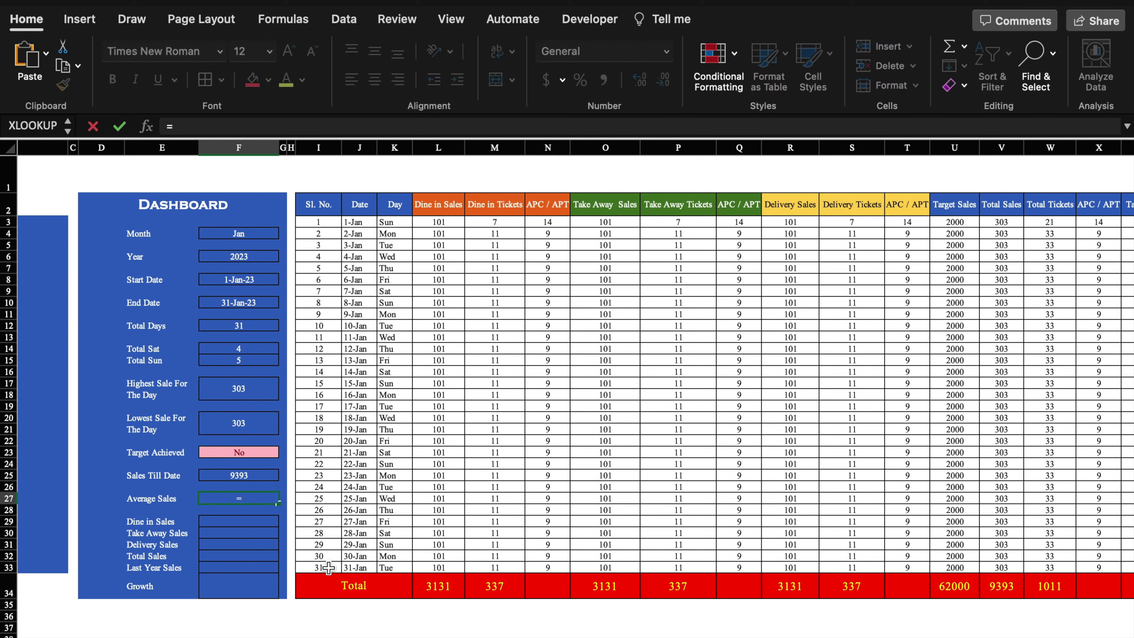
pyautogui.write('Ave')
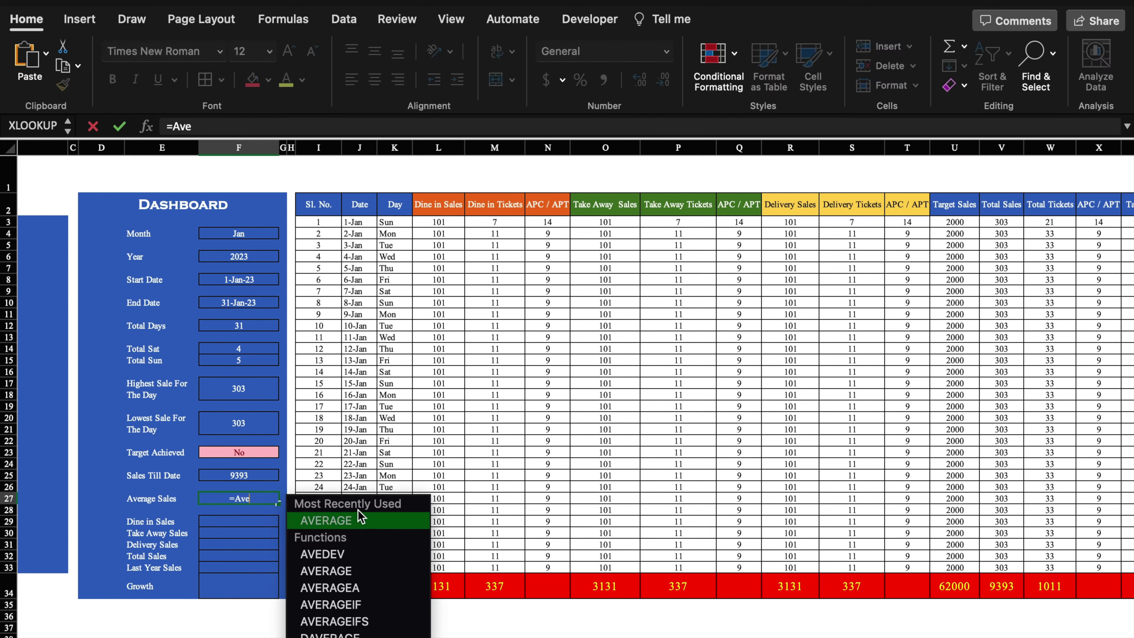
pyautogui.click(360, 522)
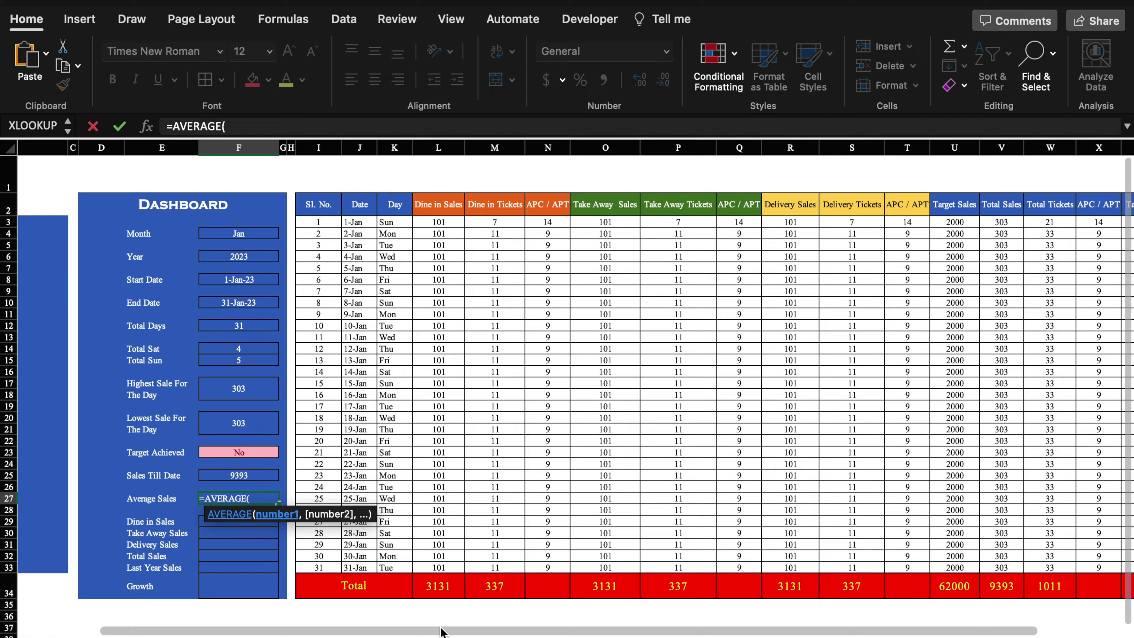
pyautogui.hscroll(3, 440, 631)
pyautogui.click(909, 226)
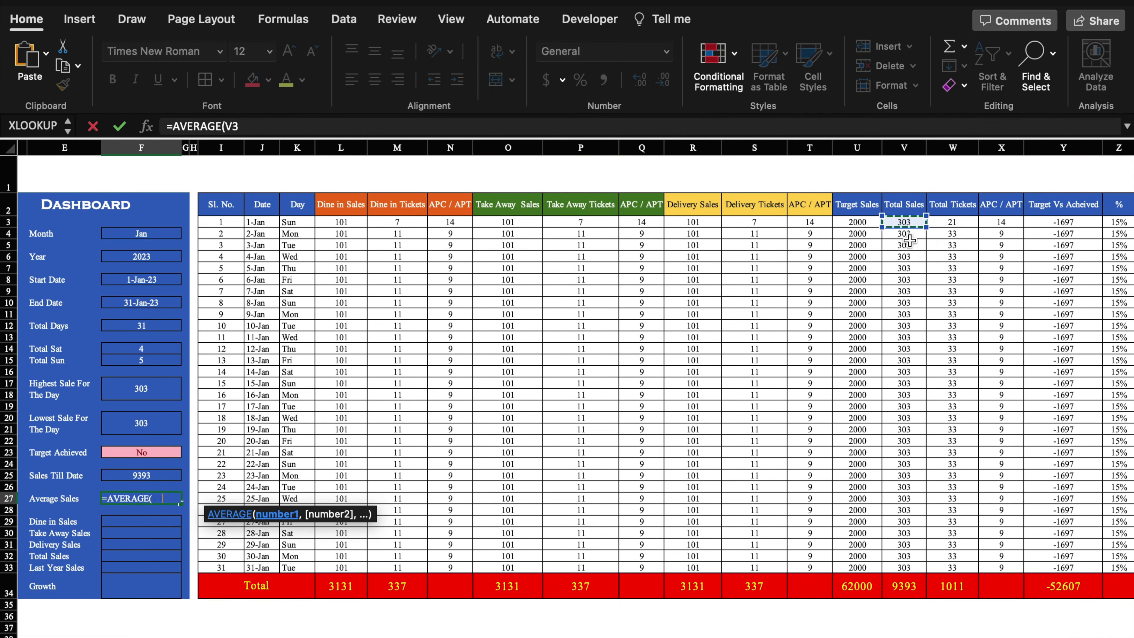
pyautogui.moveTo(909, 225); pyautogui.dragTo(909, 567)
pyautogui.write(')')
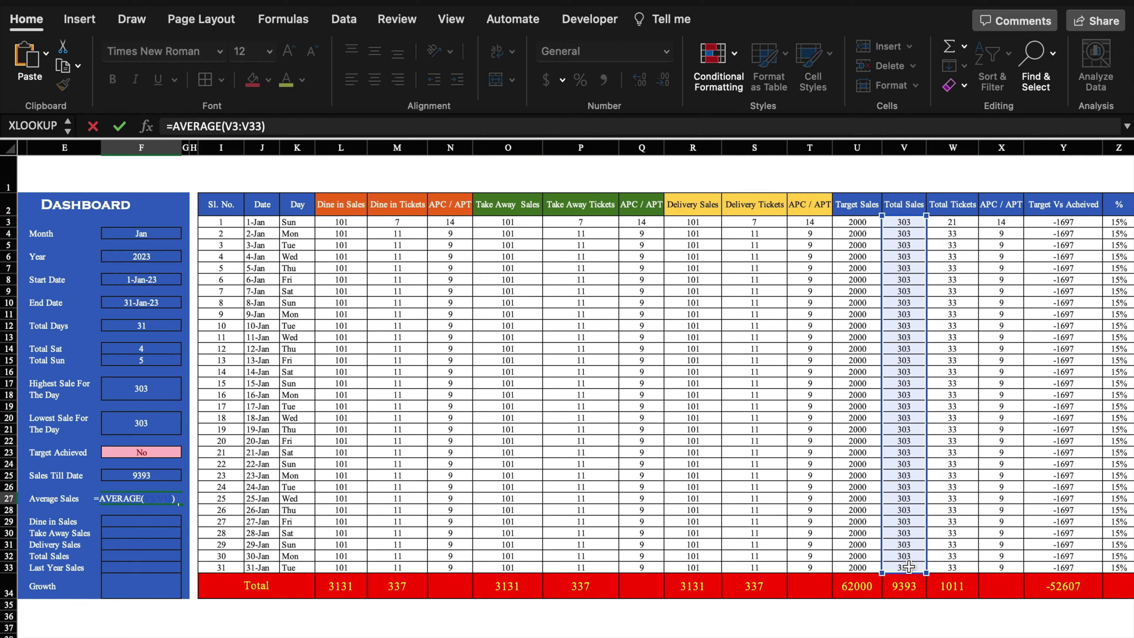
pyautogui.press('Return')
# Wrap the Average Sales formula in IFERROR with a blank "" fallback, showing 303.
pyautogui.click(142, 497)
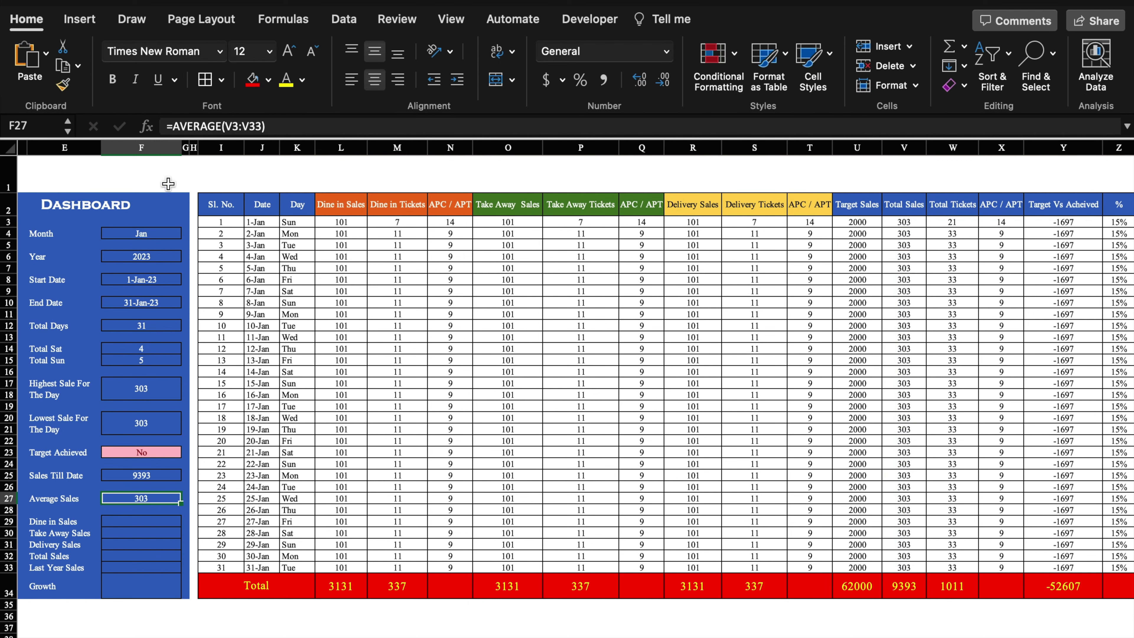
pyautogui.click(171, 126)
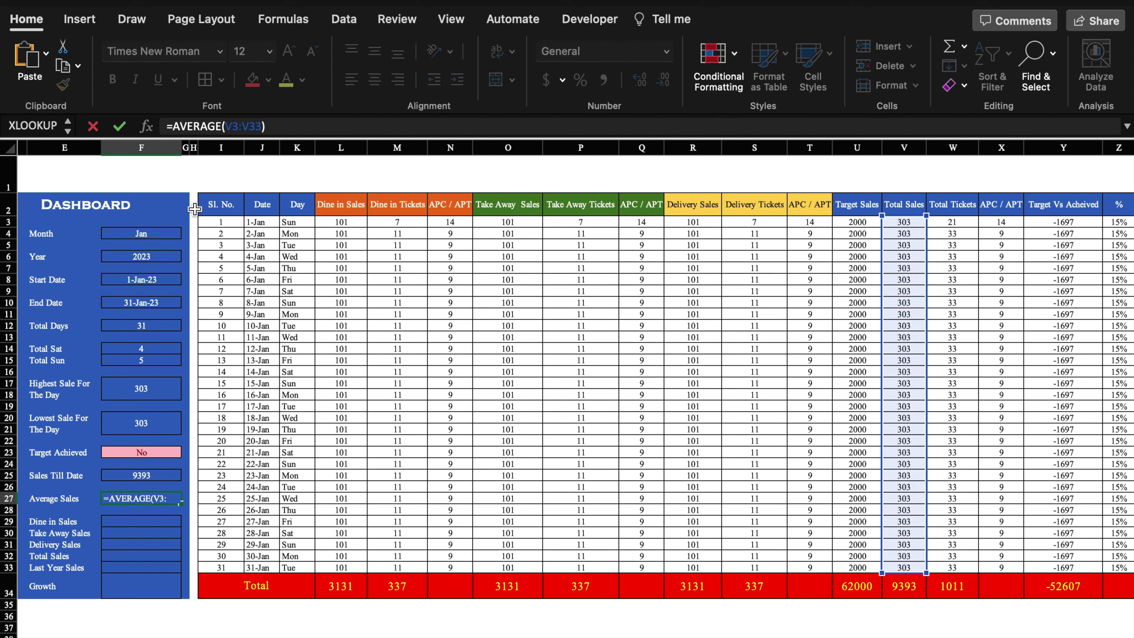
pyautogui.write('Iferr')
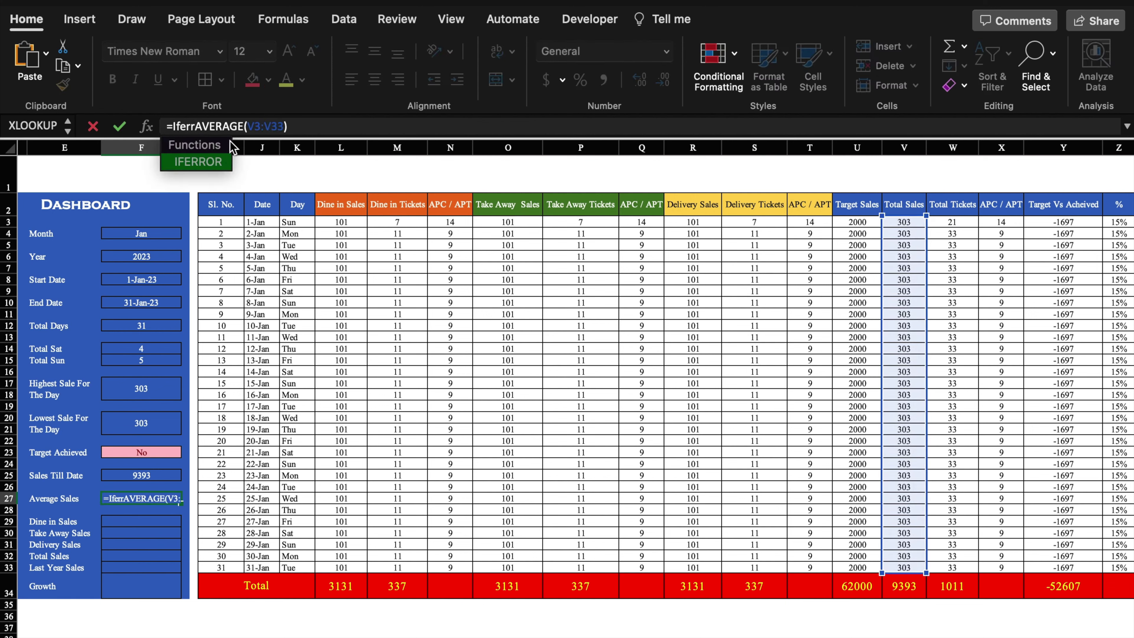
pyautogui.doubleClick(219, 163)
pyautogui.click(336, 127)
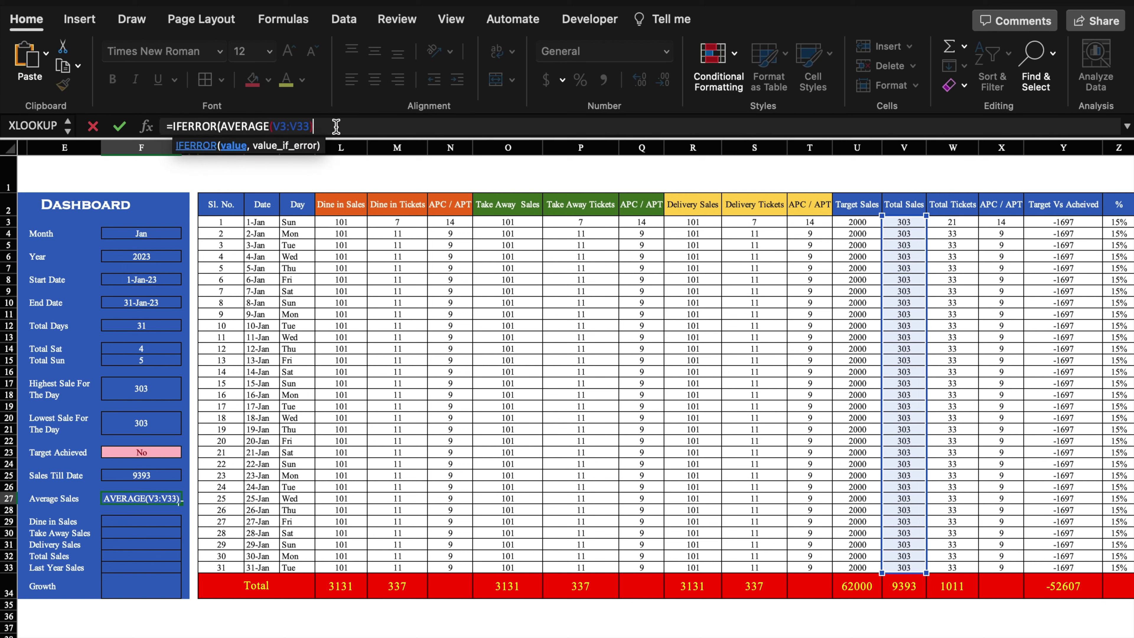
pyautogui.write(',""')
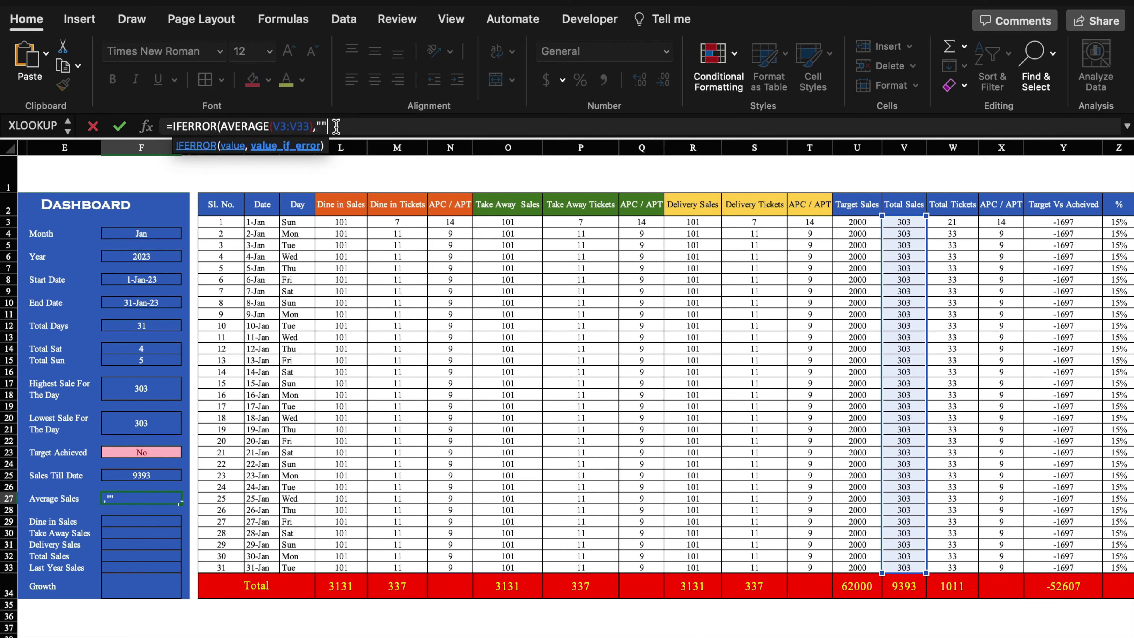
pyautogui.write(')')
pyautogui.press('Return')
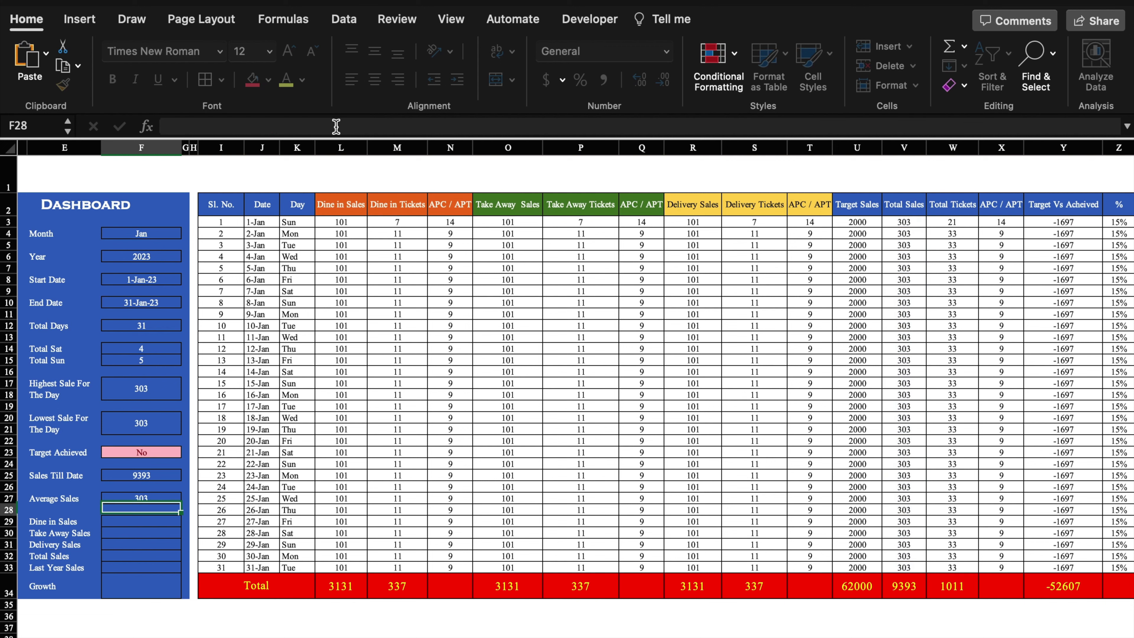
pyautogui.click(150, 521)
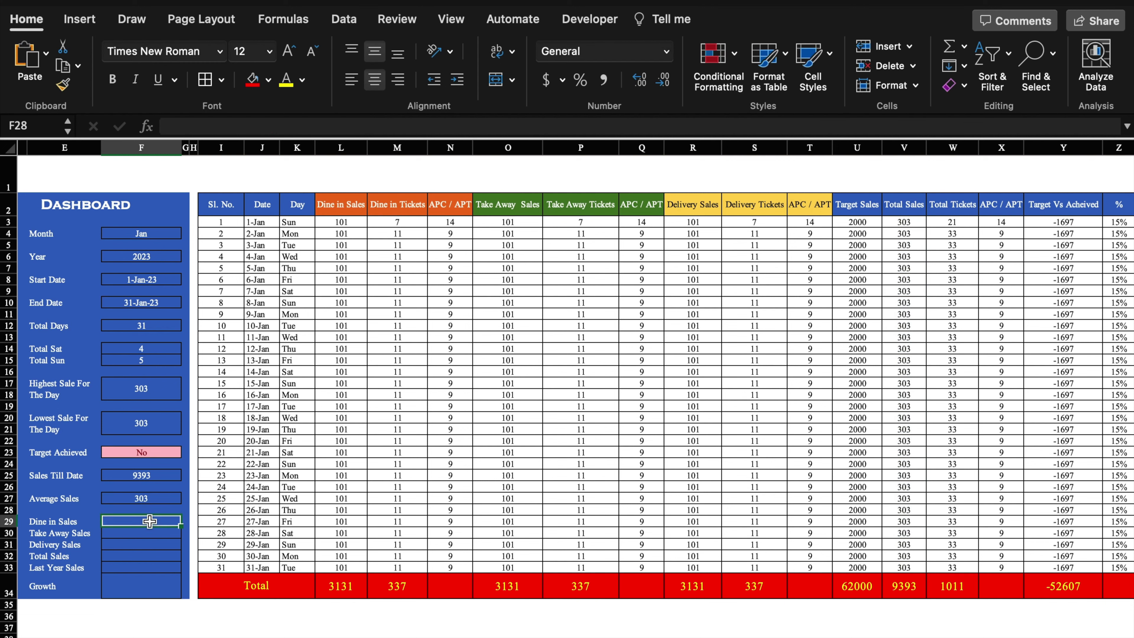
# Link F29, F30 and F31 to the row 34 totals L34, O34 and R34.
pyautogui.write('=')
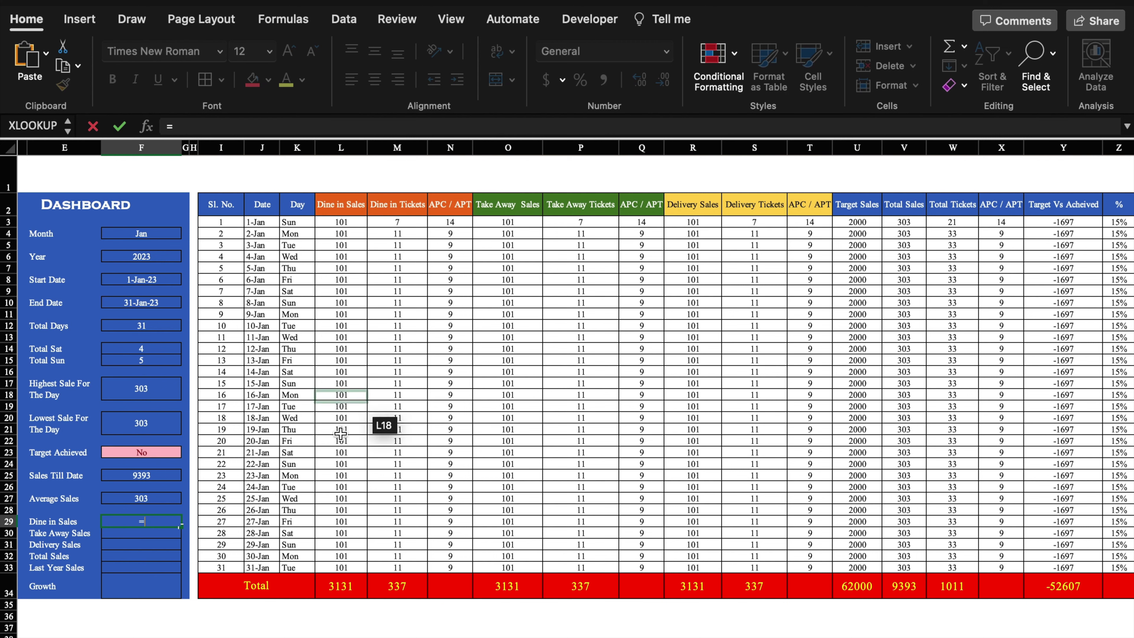
pyautogui.click(342, 590)
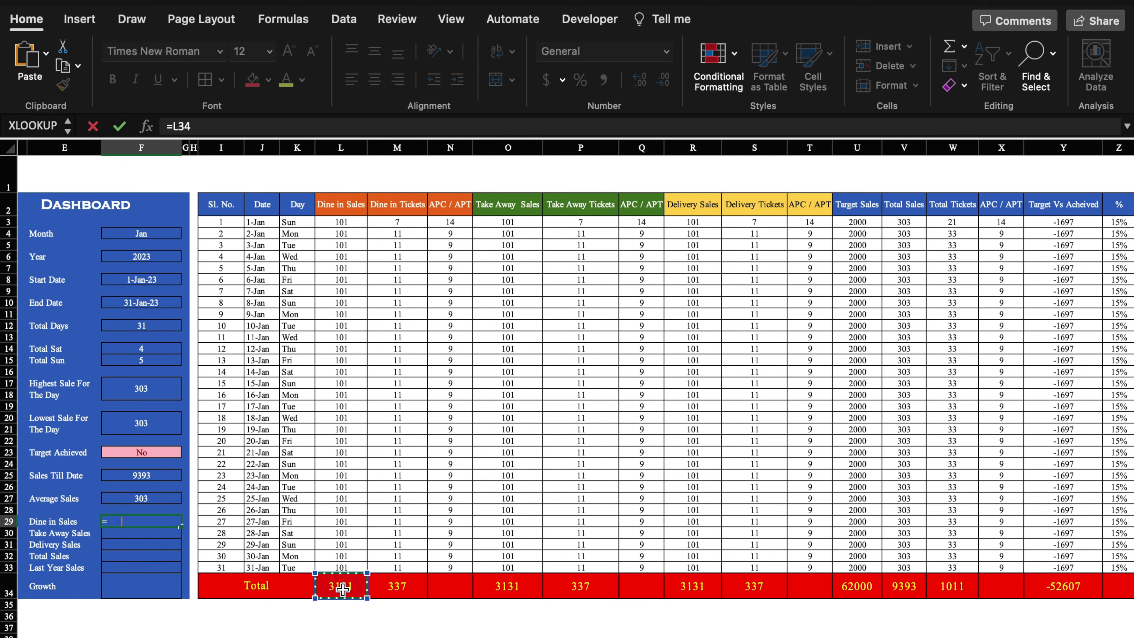
pyautogui.press('Return')
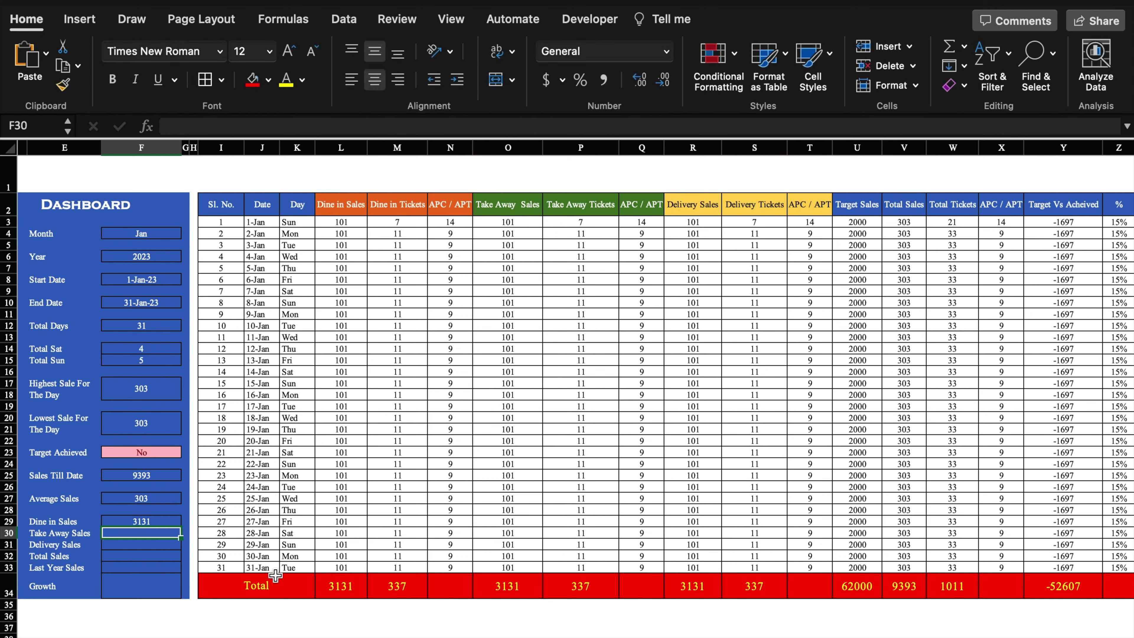
pyautogui.write('=')
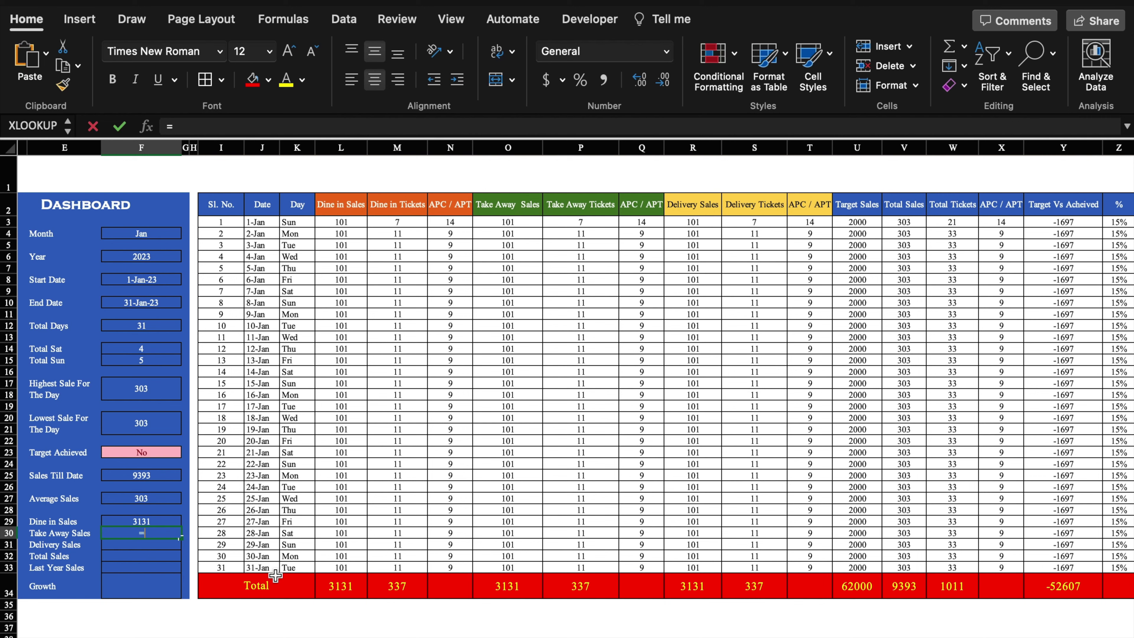
pyautogui.click(519, 586)
pyautogui.press('Return')
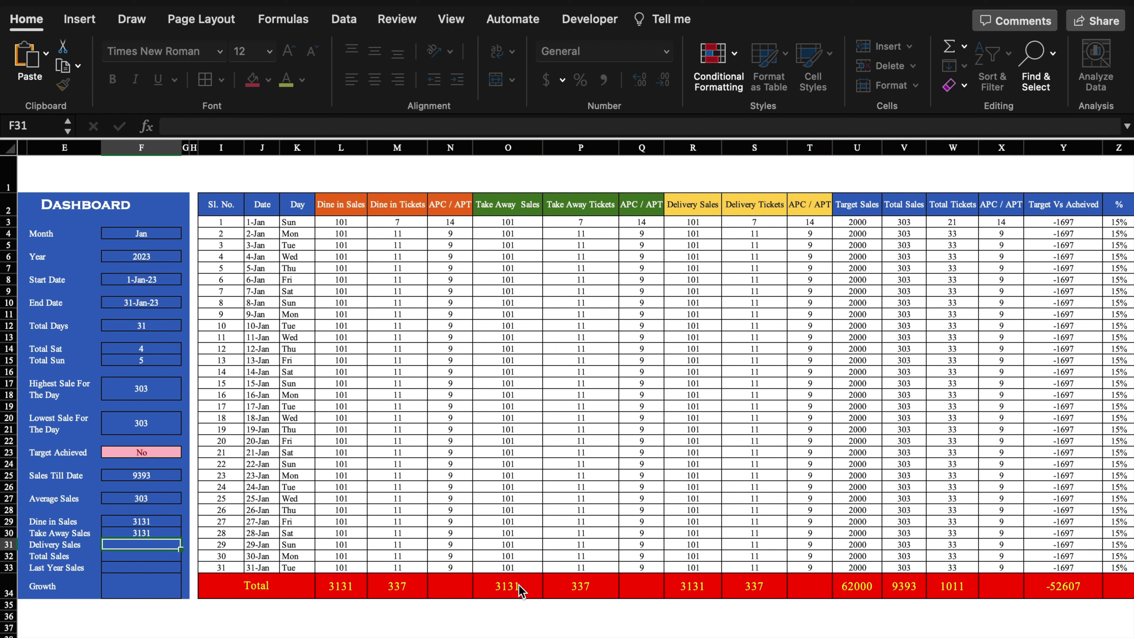
pyautogui.write('=')
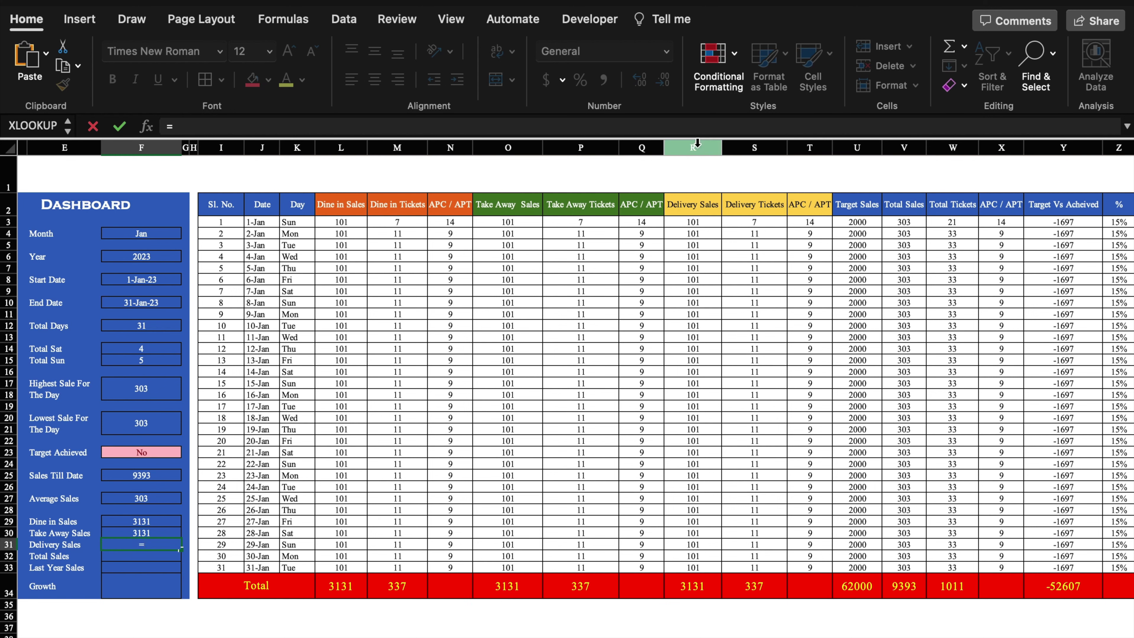
pyautogui.click(686, 589)
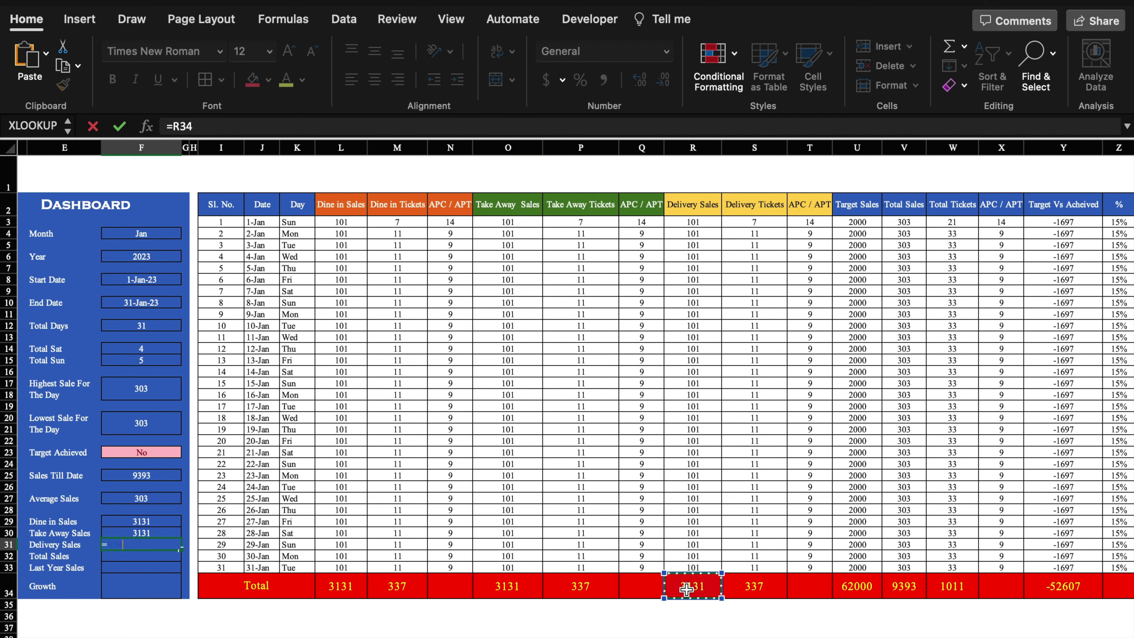
pyautogui.press('Return')
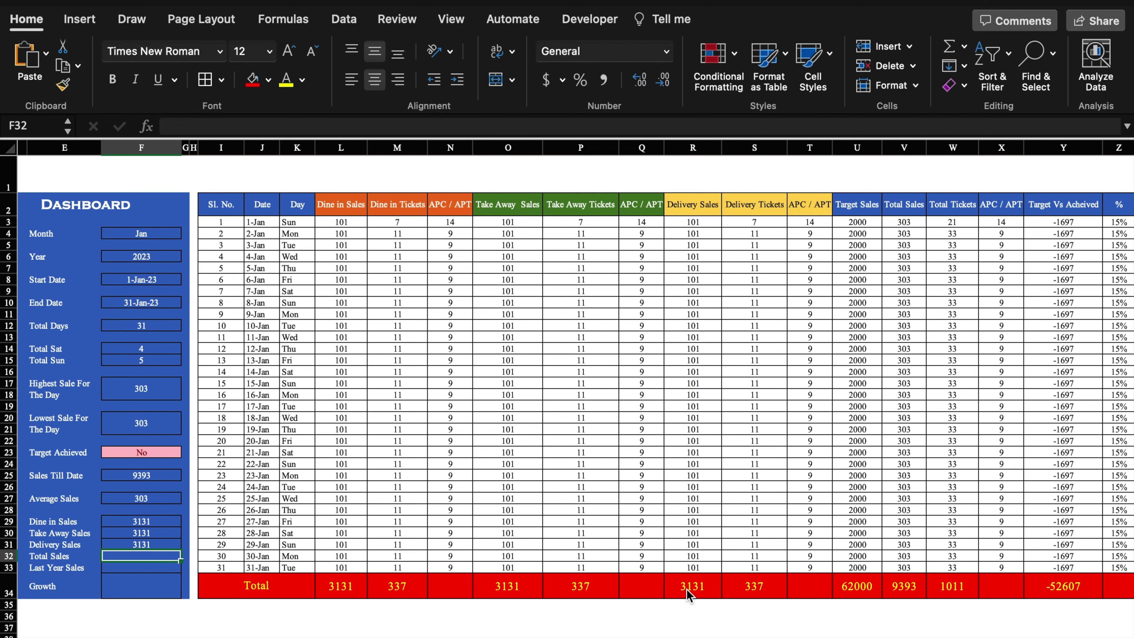
pyautogui.write('=')
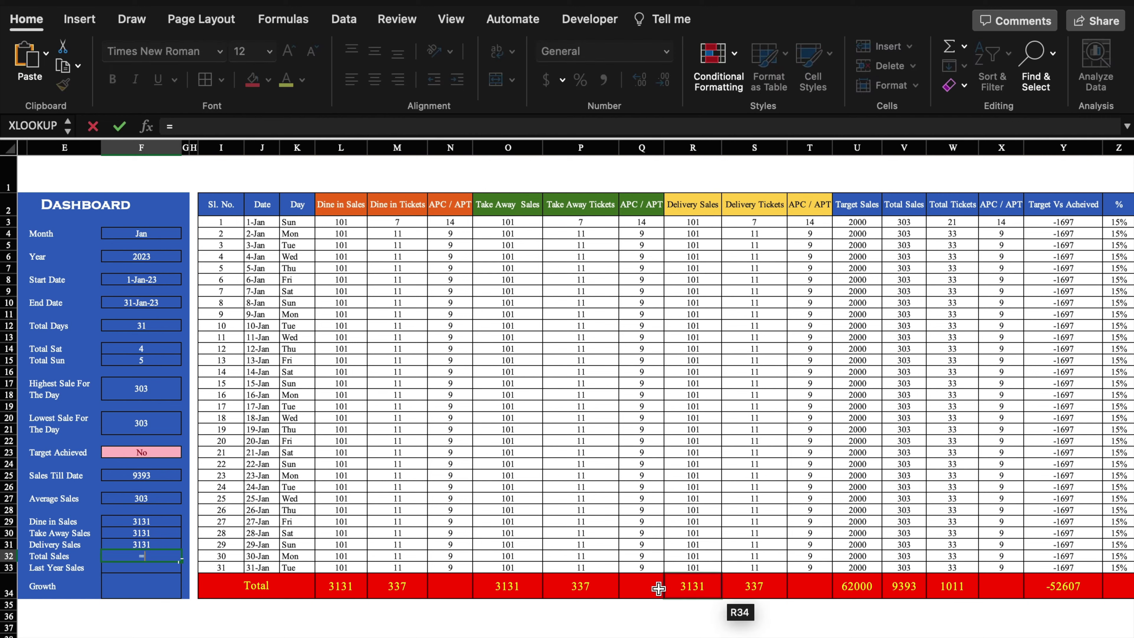
# Enter =F29+F30+F31 as Total Sales (9393) and 75000 as Last Year Sales.
pyautogui.click(134, 523)
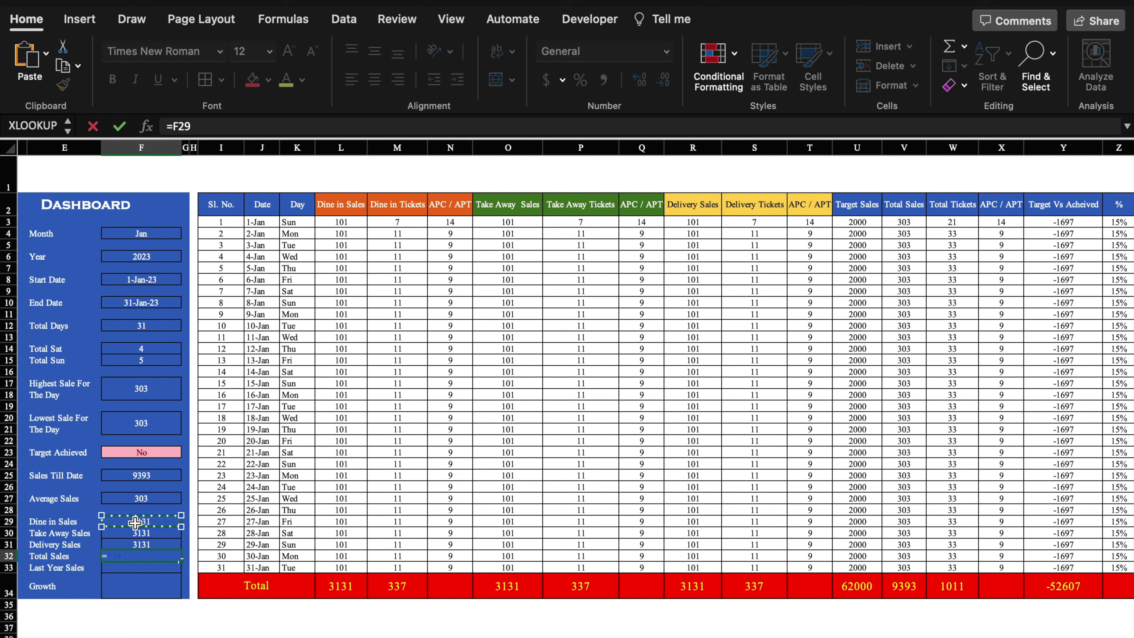
pyautogui.write('+')
pyautogui.click(143, 534)
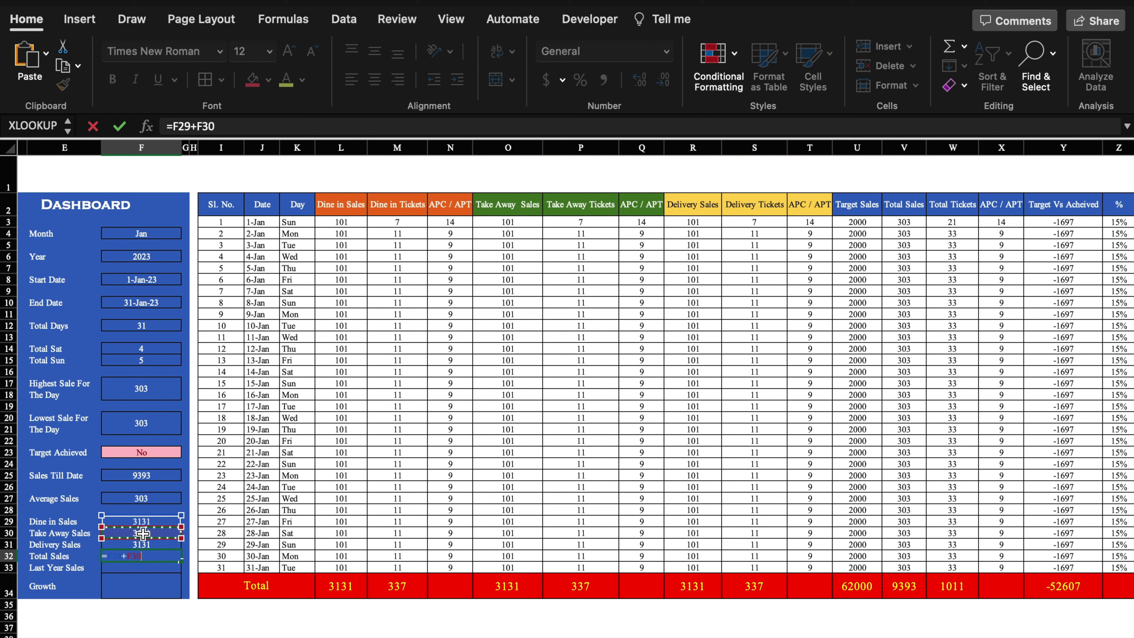
pyautogui.click(149, 544)
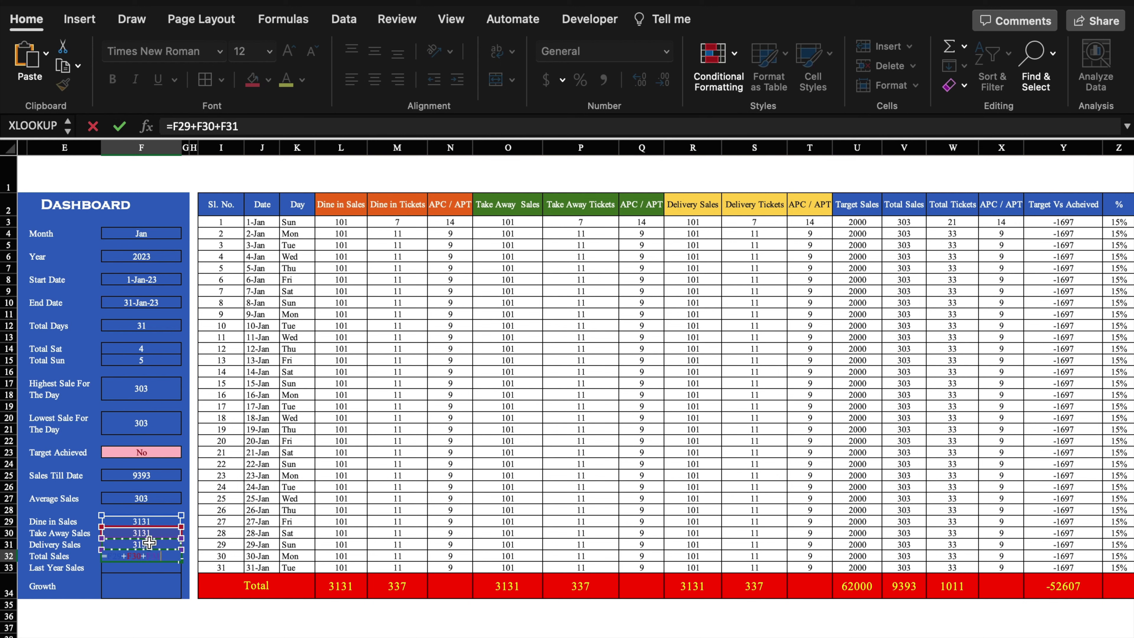
pyautogui.press('Return')
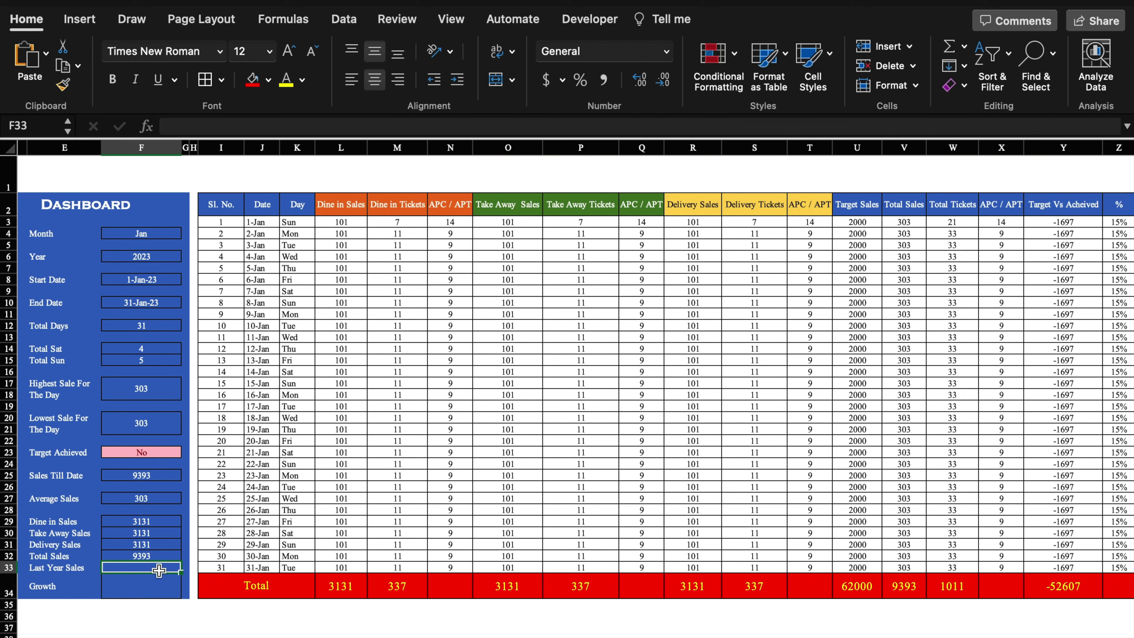
pyautogui.write('75000')
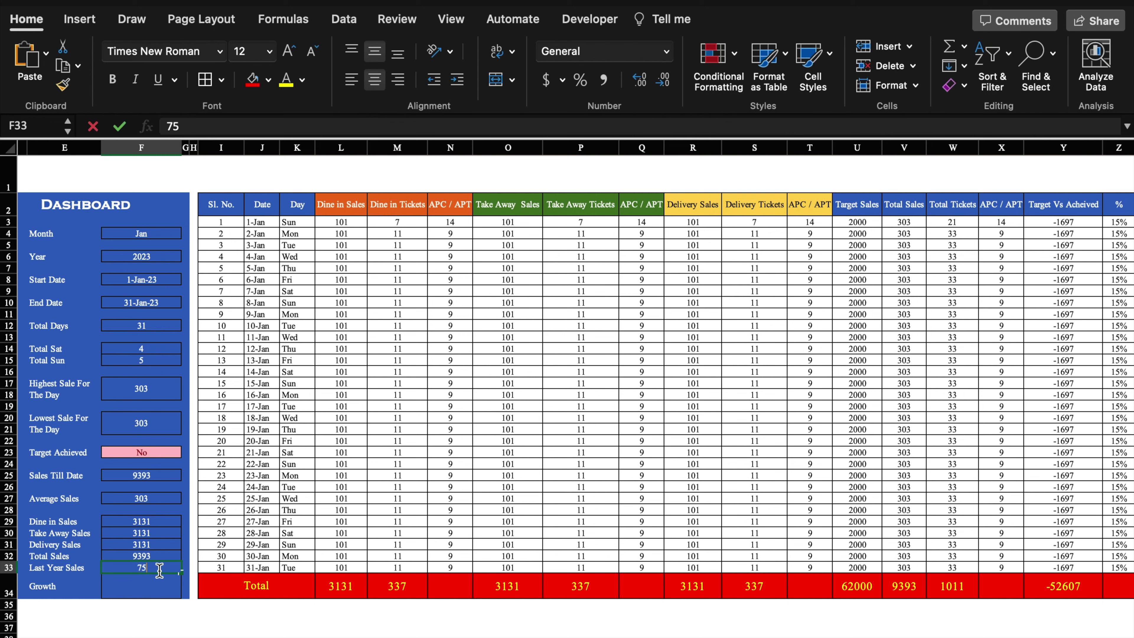
pyautogui.press('Return')
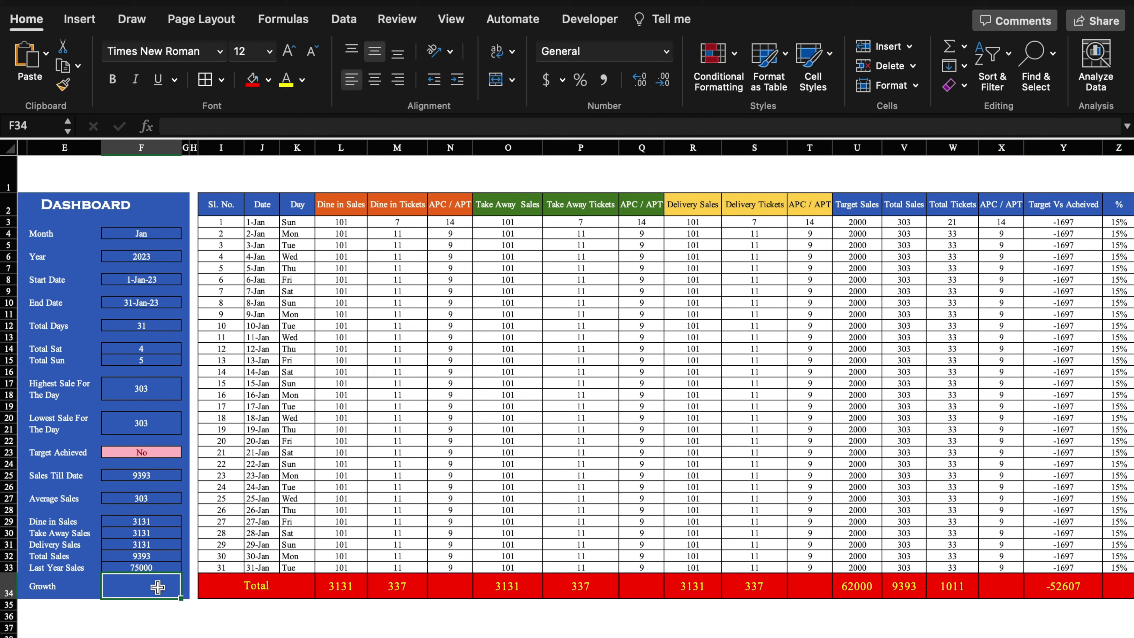
# Enter =F32-F33 in the Growth cell F34, giving -65607.
pyautogui.write('=')
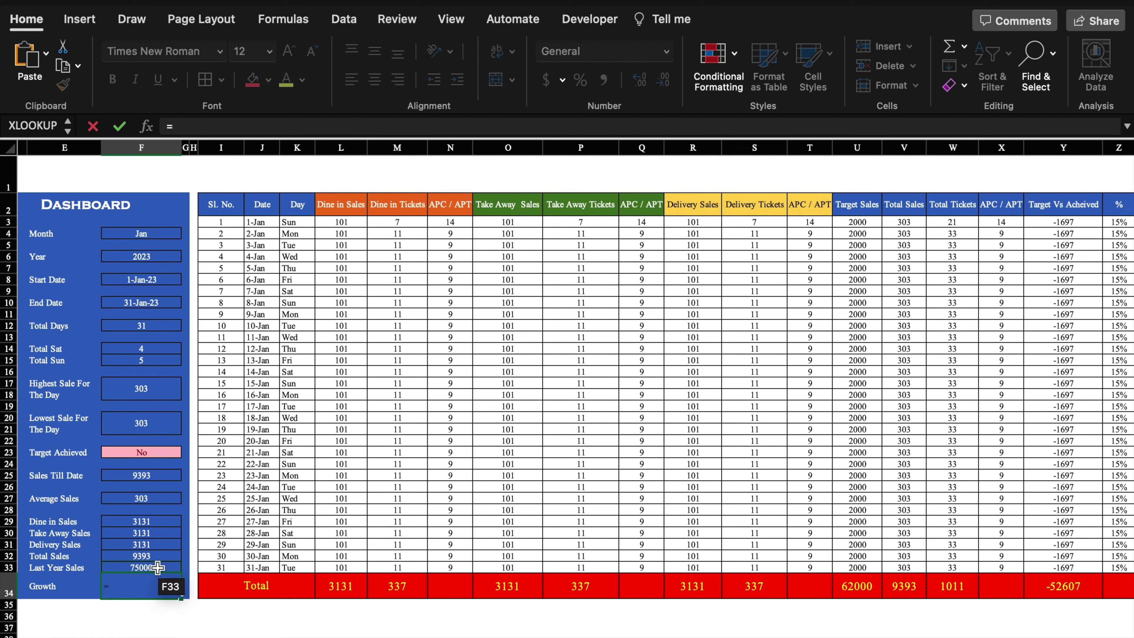
pyautogui.click(158, 557)
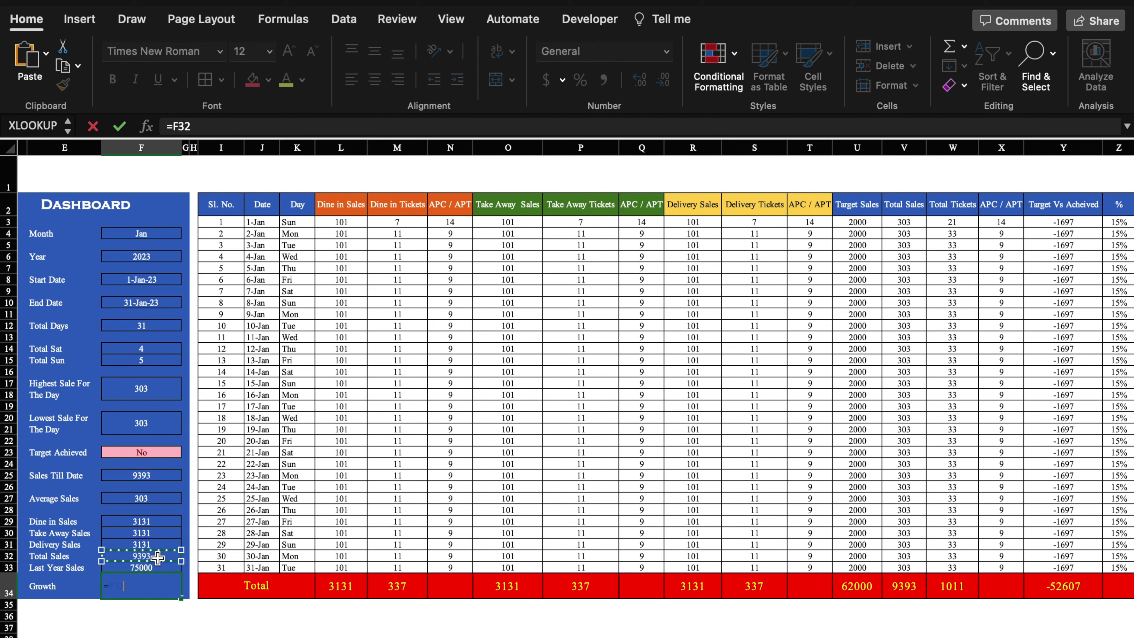
pyautogui.click(165, 567)
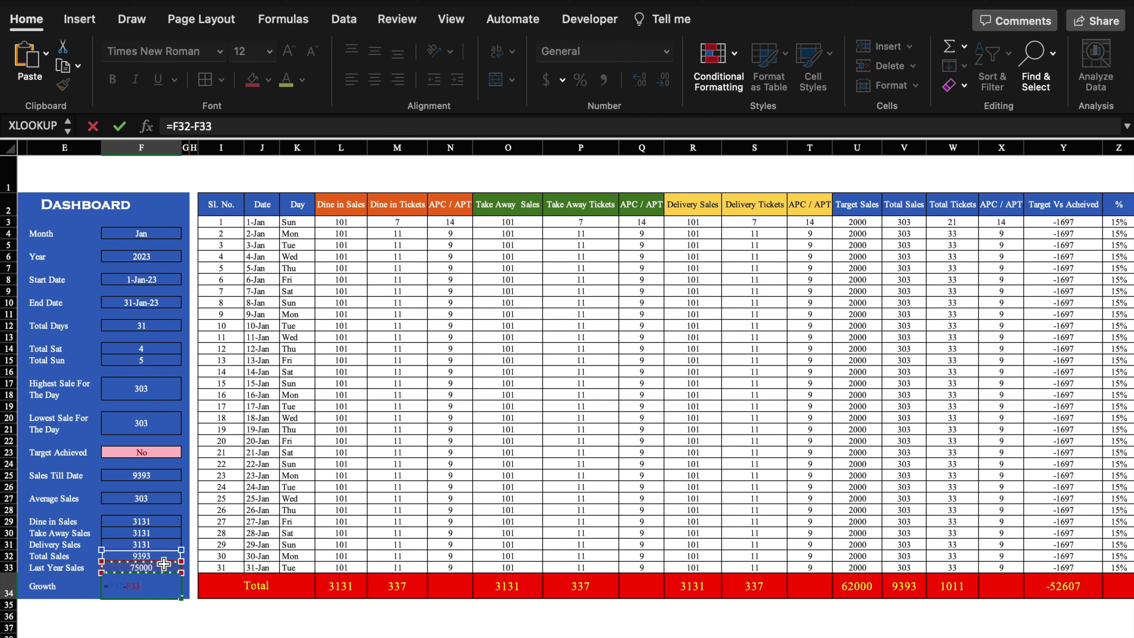
pyautogui.press('Return')
# Centre the Growth value and make its text white.
pyautogui.click(151, 586)
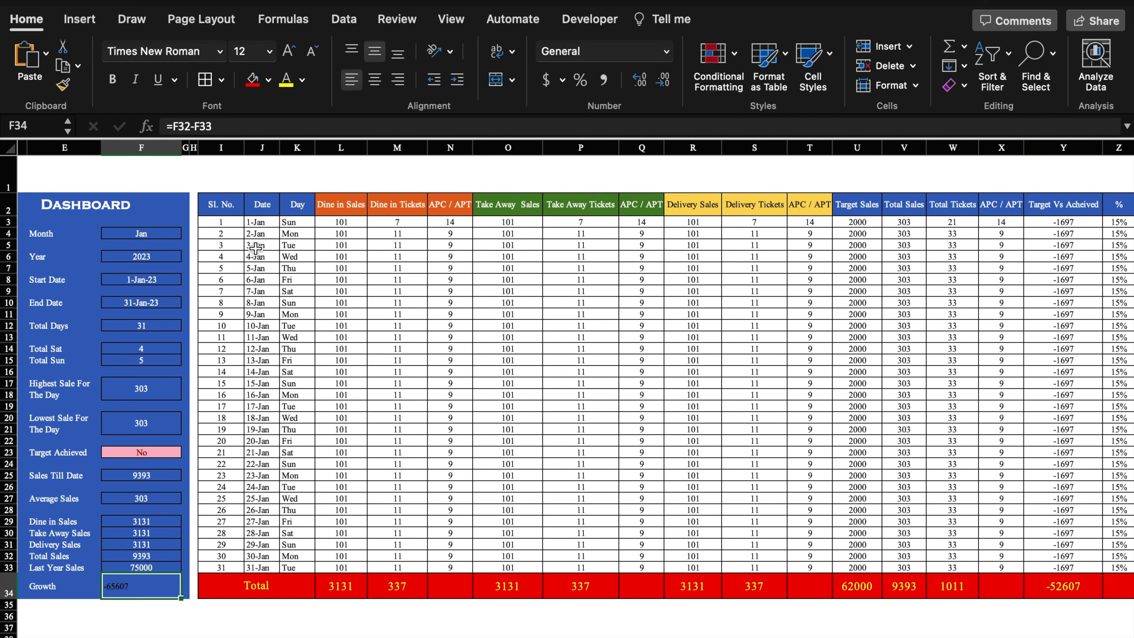
pyautogui.click(374, 79)
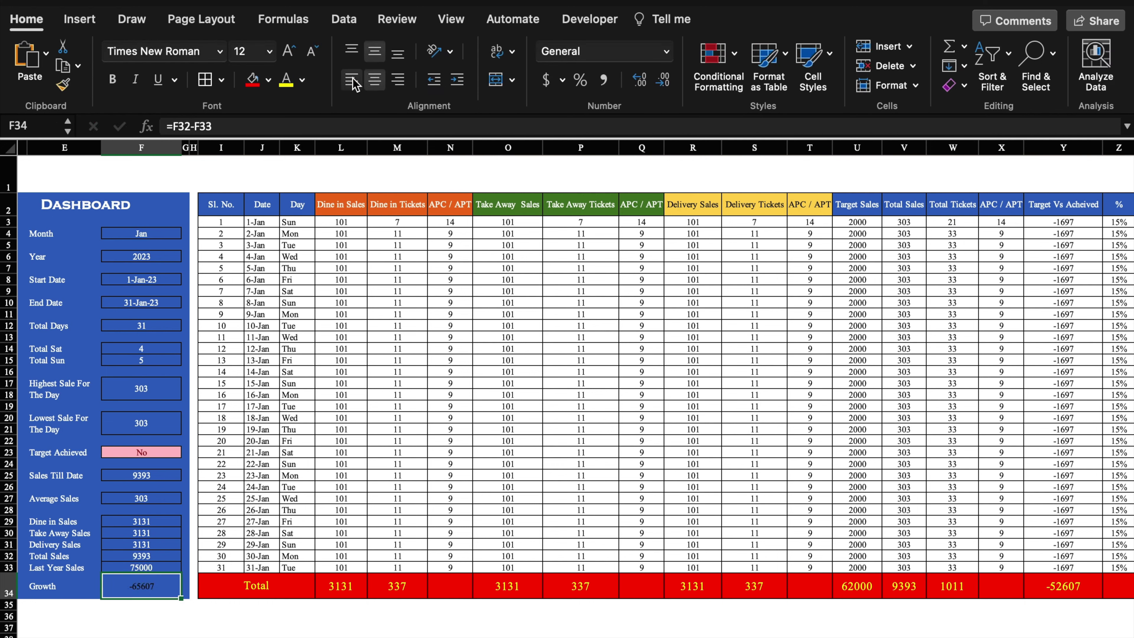
pyautogui.click(305, 84)
pyautogui.click(293, 161)
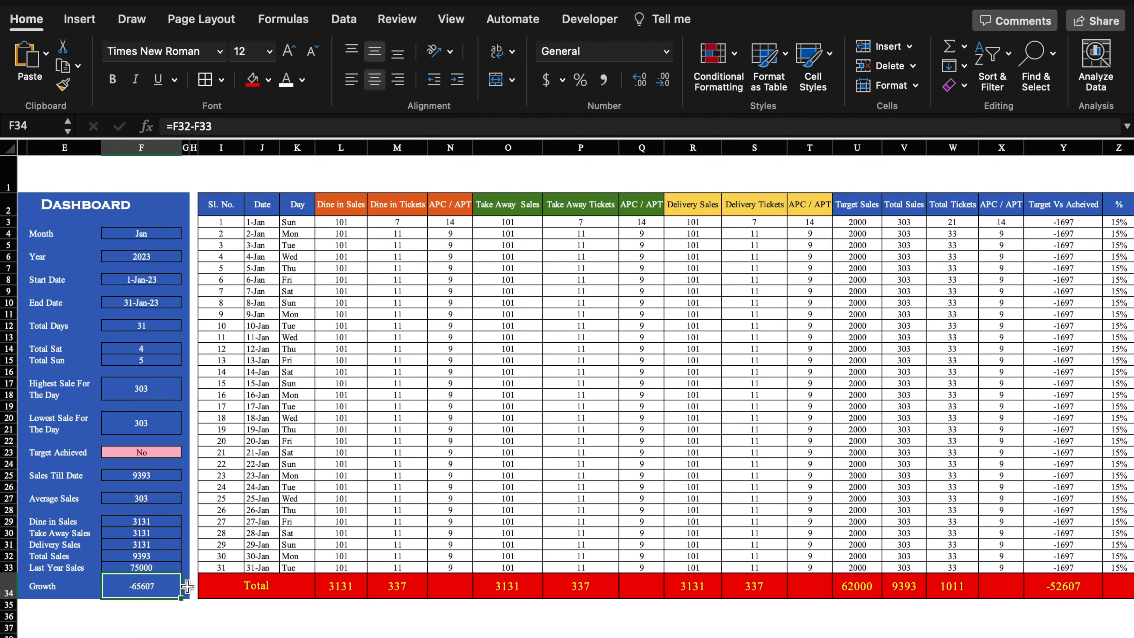
# Put a thick box border around the dashboard panel D2:F34.
pyautogui.hscroll(-4, 187, 586)
pyautogui.moveTo(207, 203); pyautogui.dragTo(344, 464)
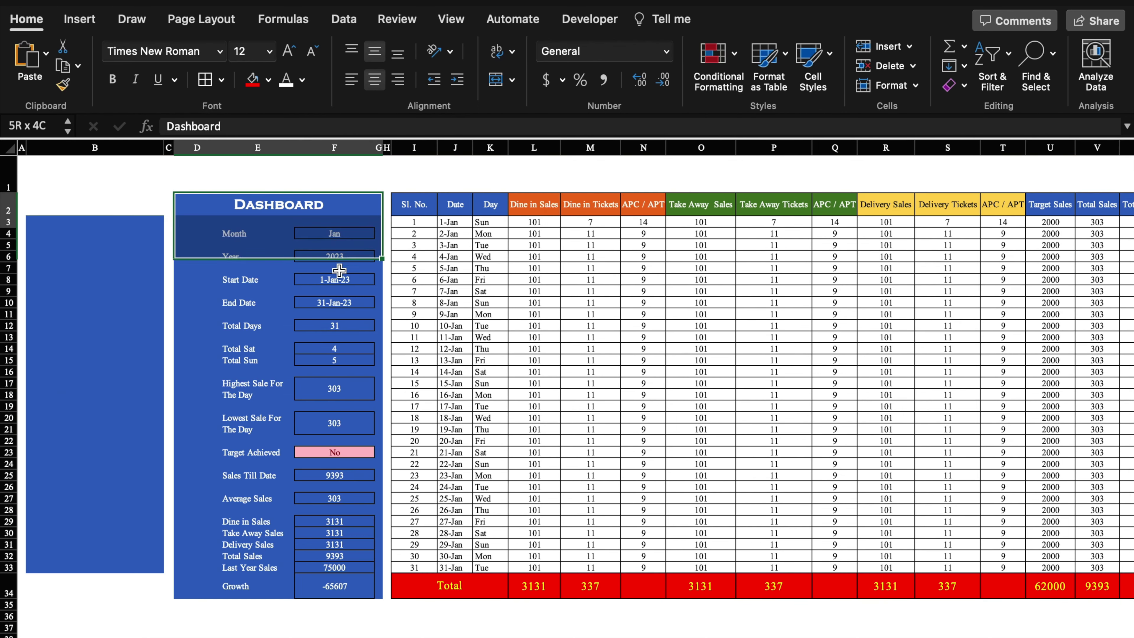
pyautogui.moveTo(344, 465); pyautogui.dragTo(343, 589)
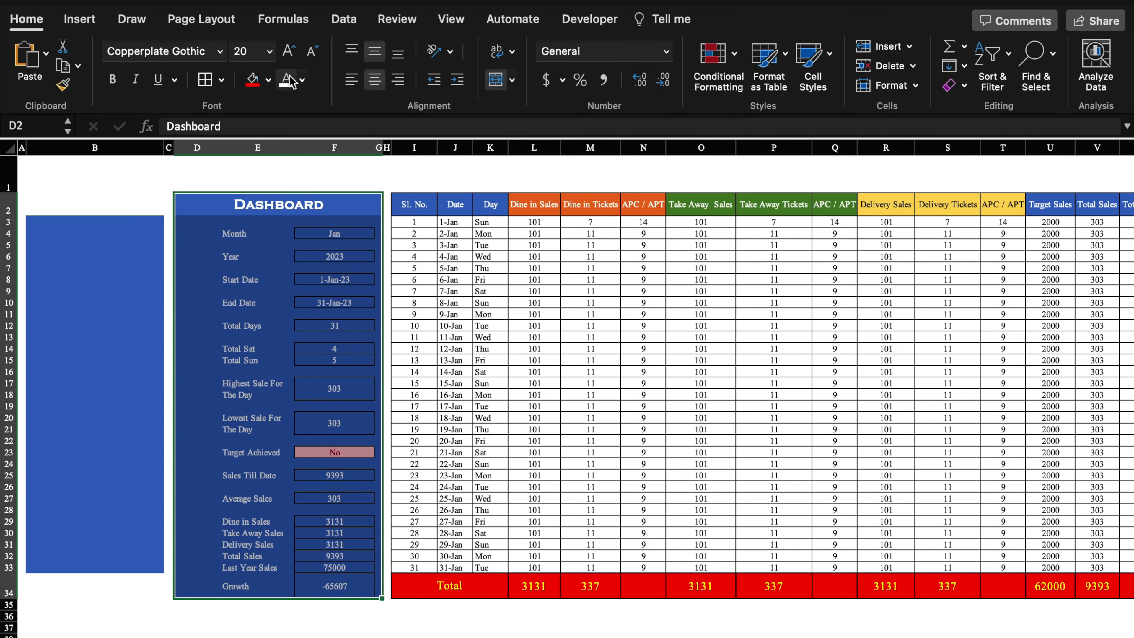
pyautogui.click(223, 83)
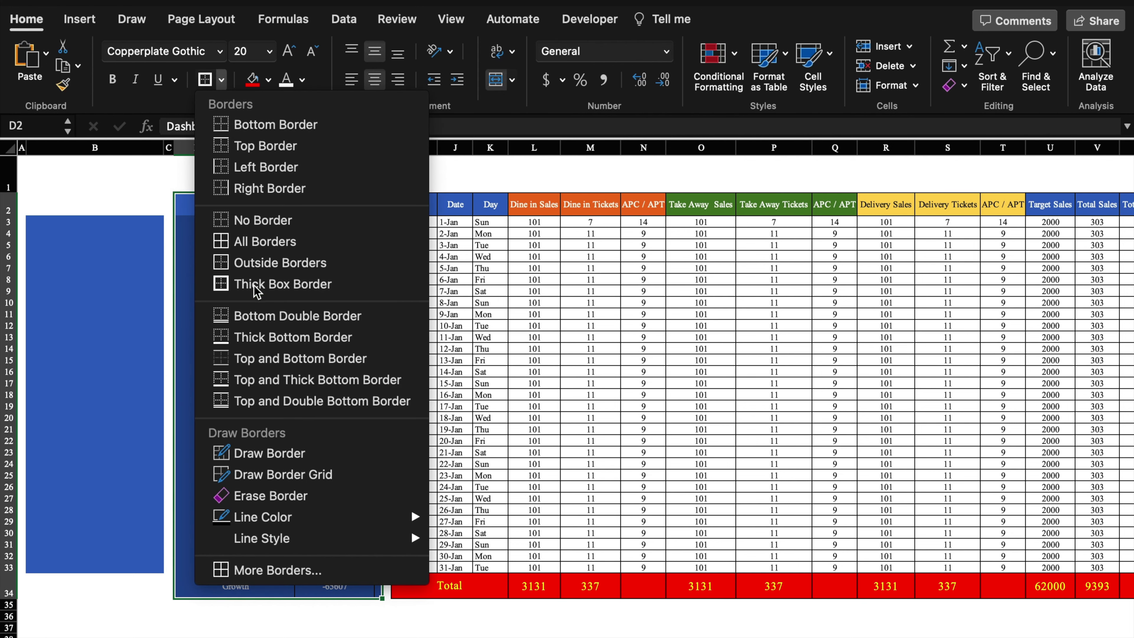
pyautogui.click(253, 286)
# Narrow column D to a thin gap and fill B34 blue to extend the side panel.
pyautogui.click(209, 178)
pyautogui.moveTo(228, 148); pyautogui.dragTo(191, 156)
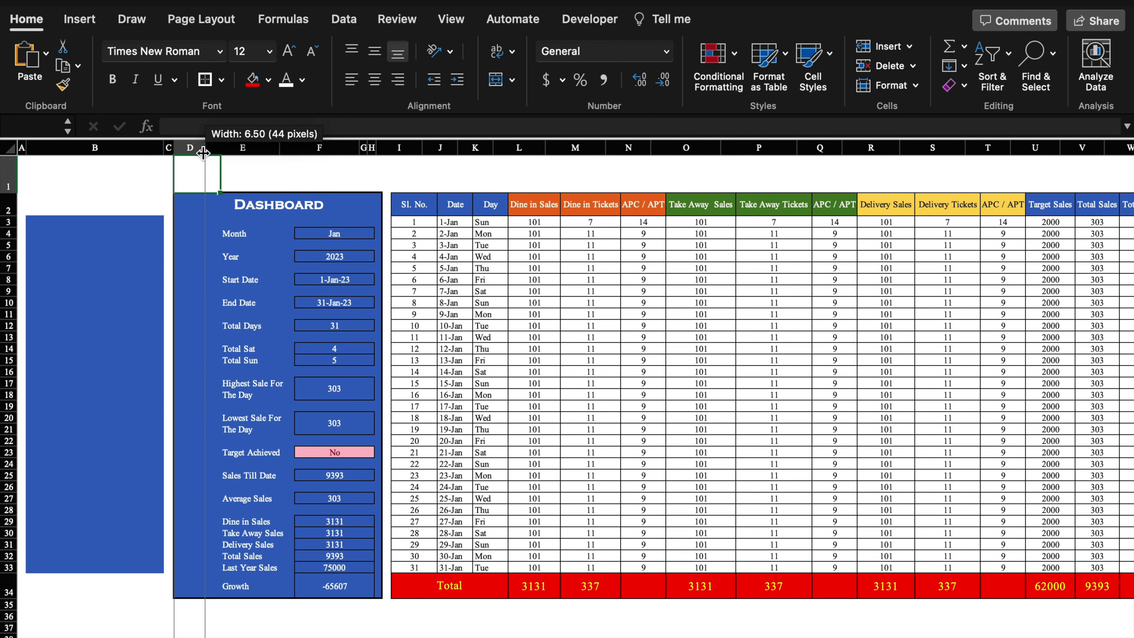
pyautogui.moveTo(191, 157); pyautogui.dragTo(184, 155)
pyautogui.click(52, 582)
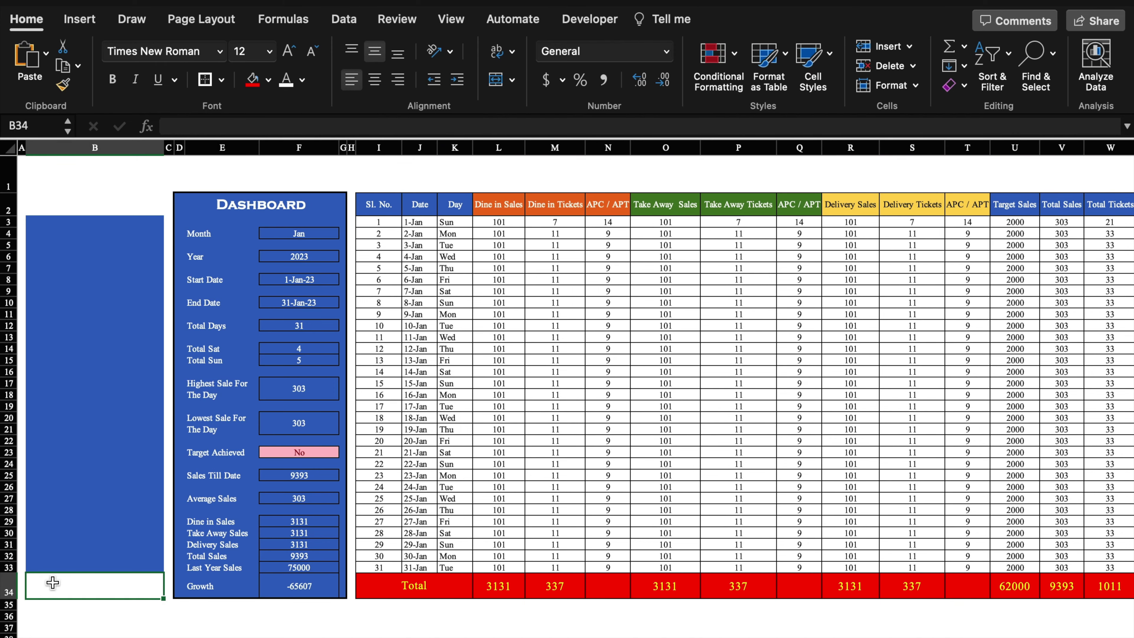
pyautogui.click(268, 80)
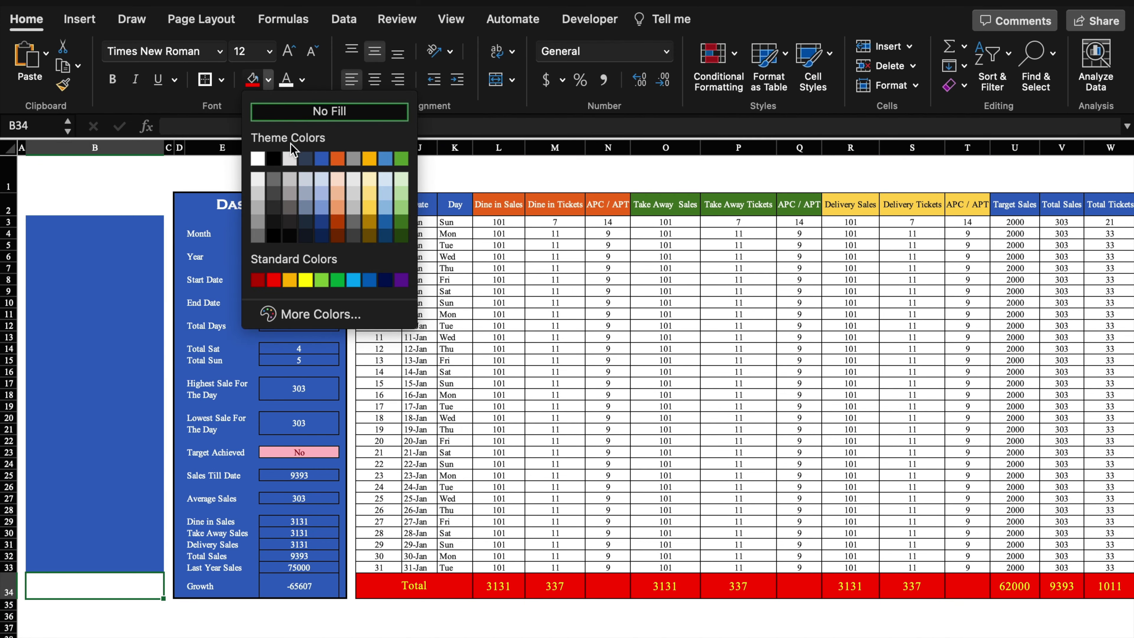
pyautogui.click(321, 159)
# Give the Target Sales to % columns (U3:Z33) a light gold fill with red text.
pyautogui.moveTo(843, 212)
pyautogui.mouseDown()
pyautogui.moveTo(1078, 393)
pyautogui.moveTo(1074, 501)
pyautogui.mouseUp()
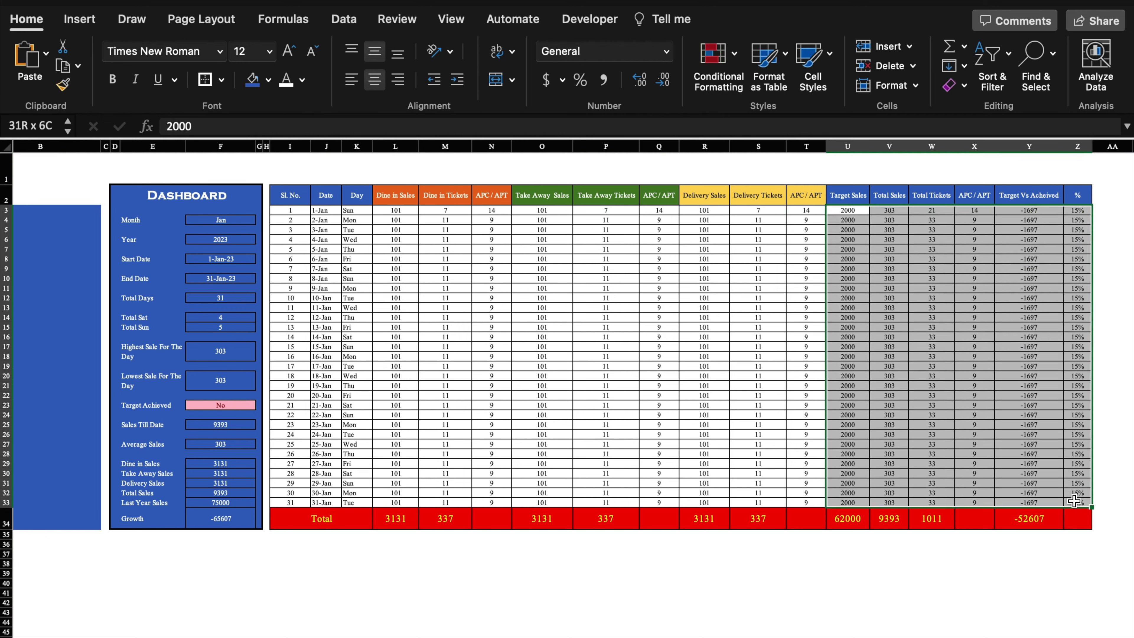
pyautogui.click(267, 79)
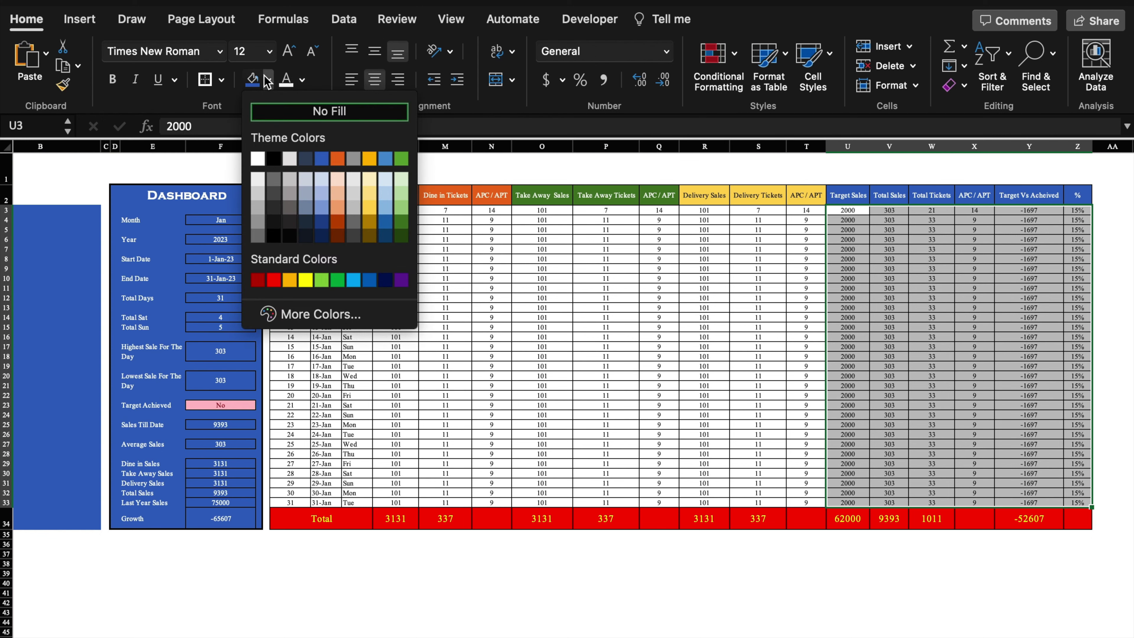
pyautogui.click(373, 190)
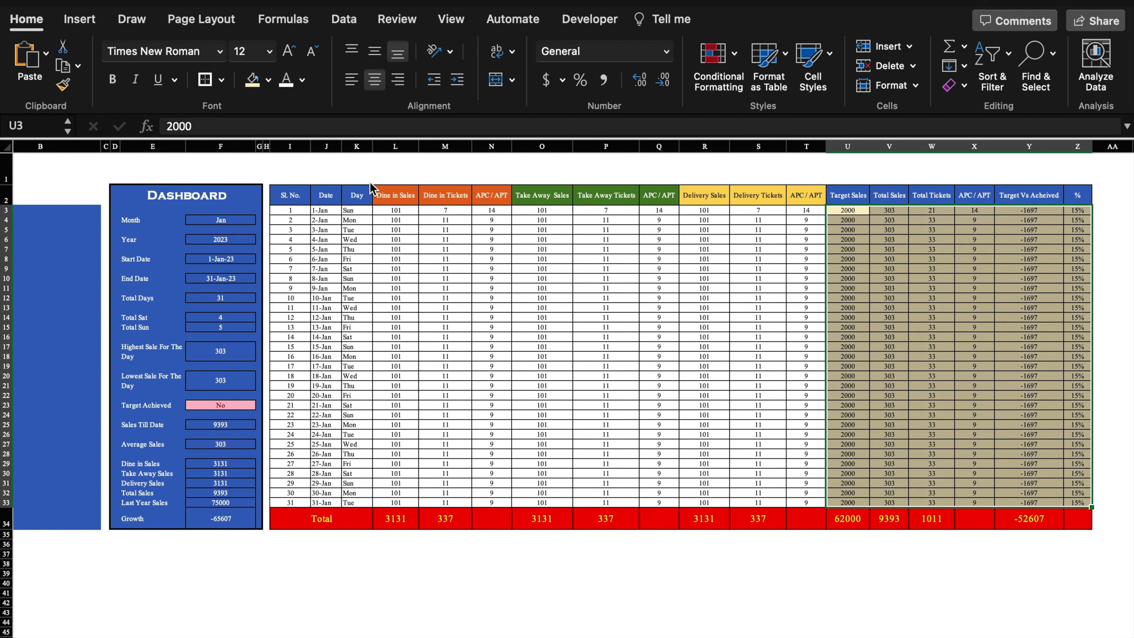
pyautogui.click(302, 79)
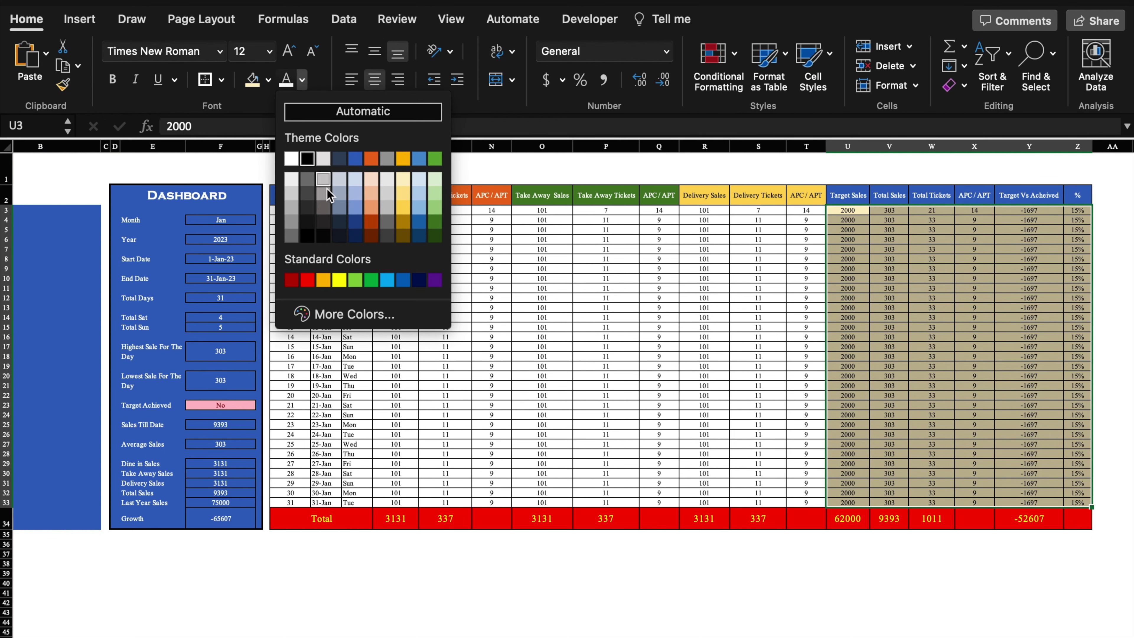
pyautogui.click(312, 276)
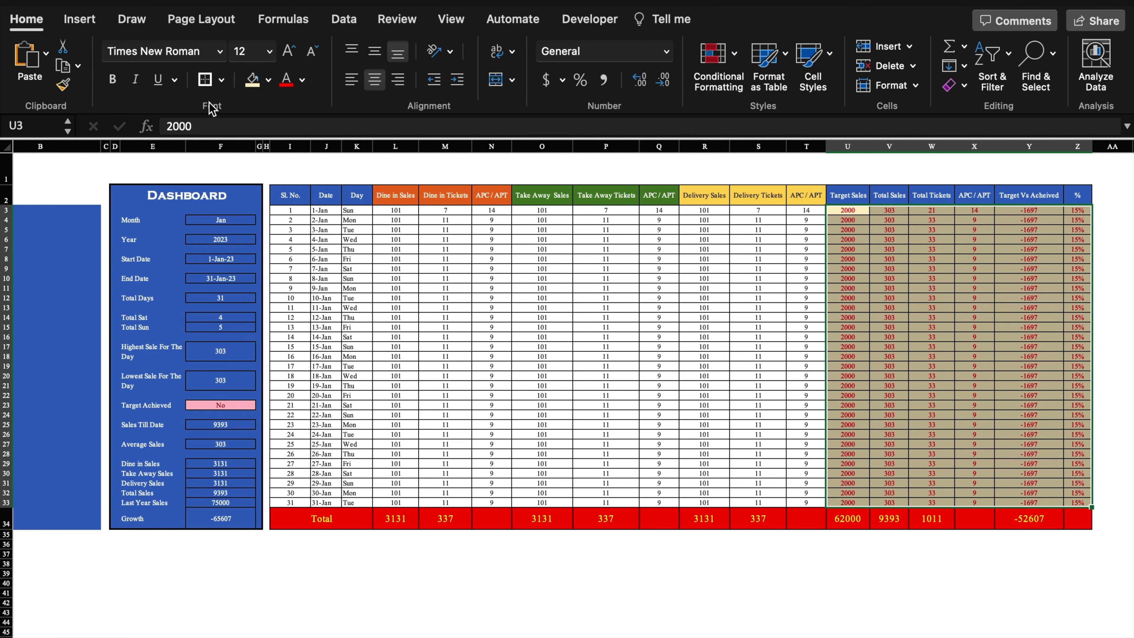
pyautogui.click(705, 573)
pyautogui.hscroll(-1, 280, 551)
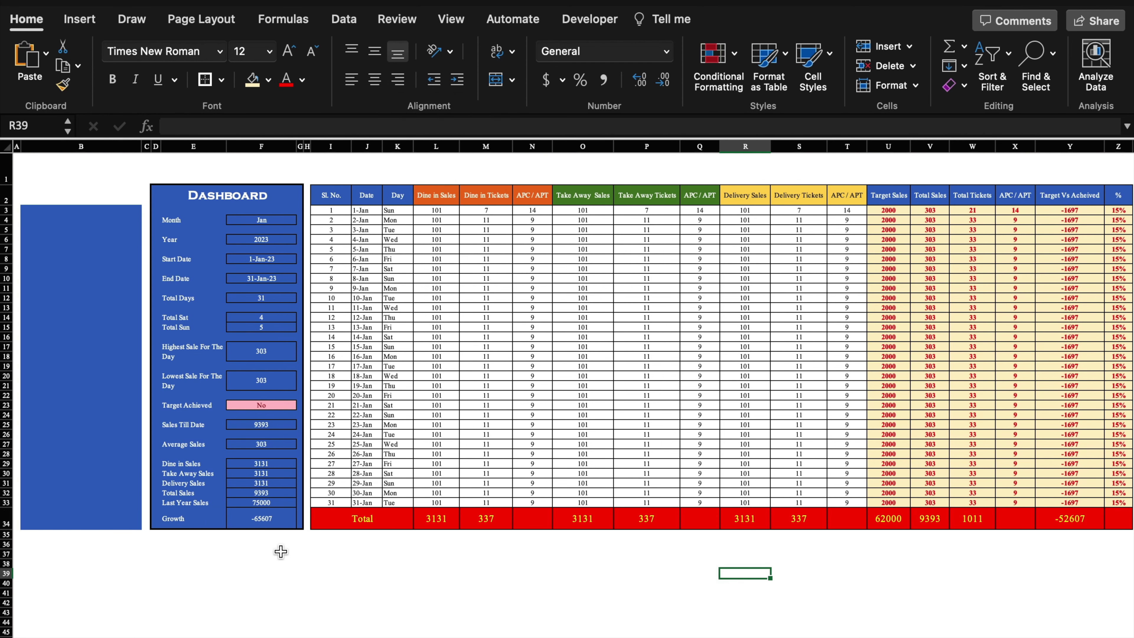
pyautogui.click(267, 517)
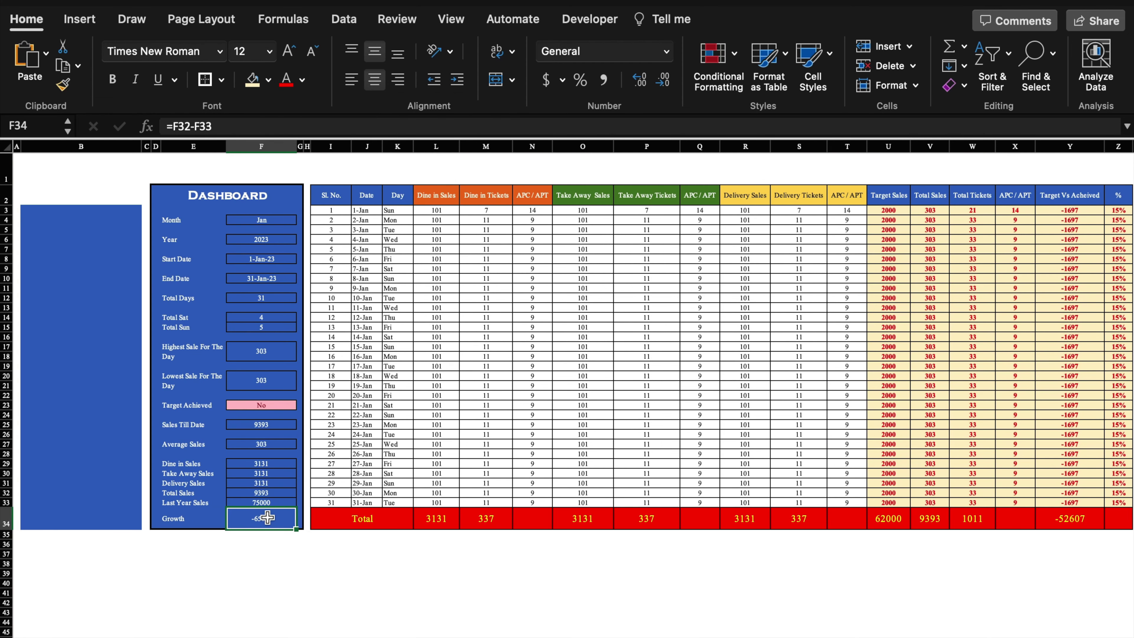
# Add a Greater Than 0 rule to F34 with green fill and dark green text.
pyautogui.click(716, 58)
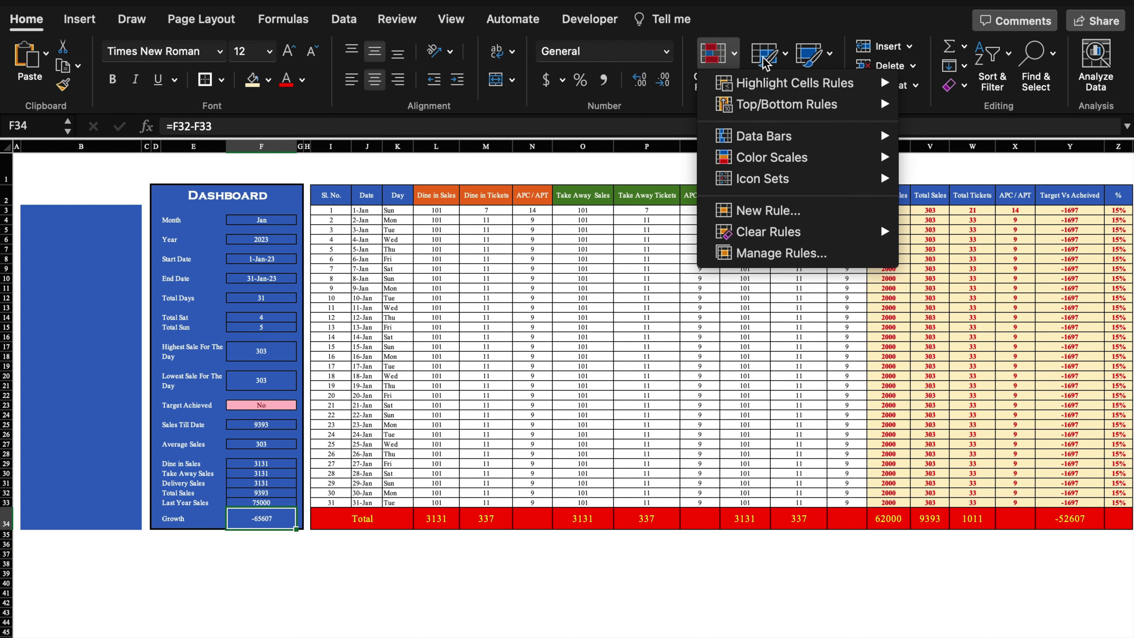
pyautogui.moveTo(794, 83)
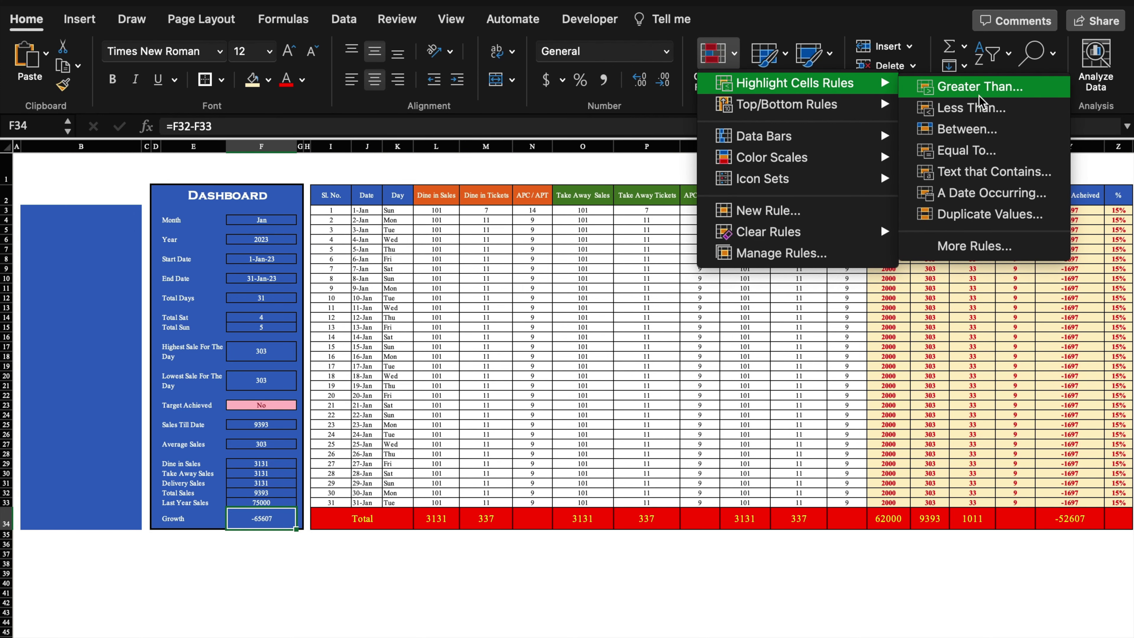
pyautogui.click(979, 92)
pyautogui.click(678, 220)
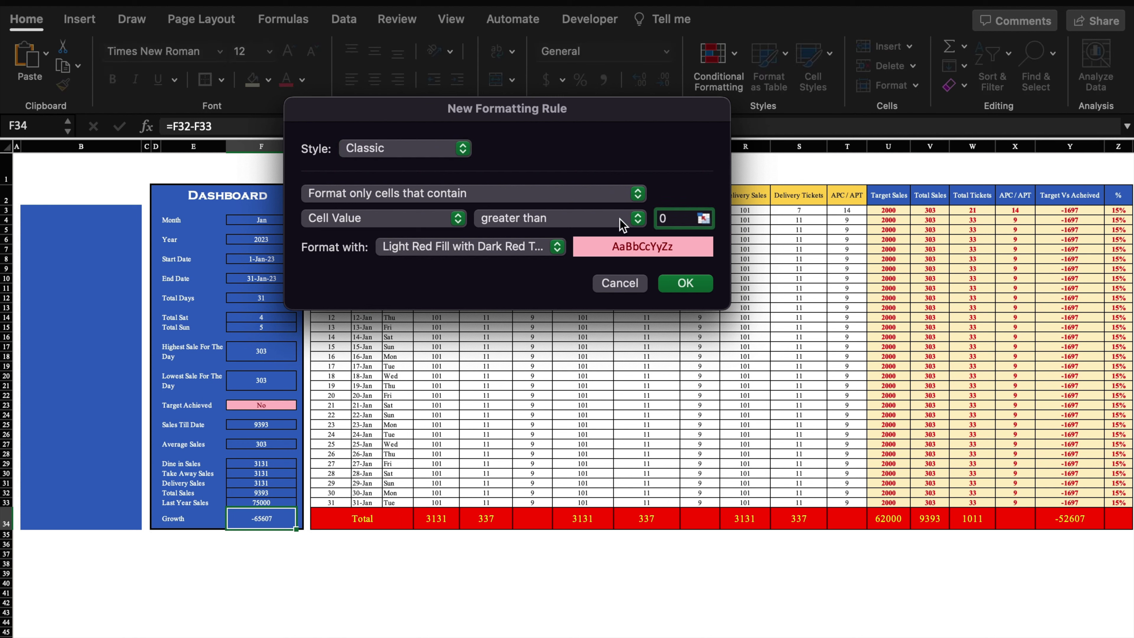
pyautogui.click(558, 247)
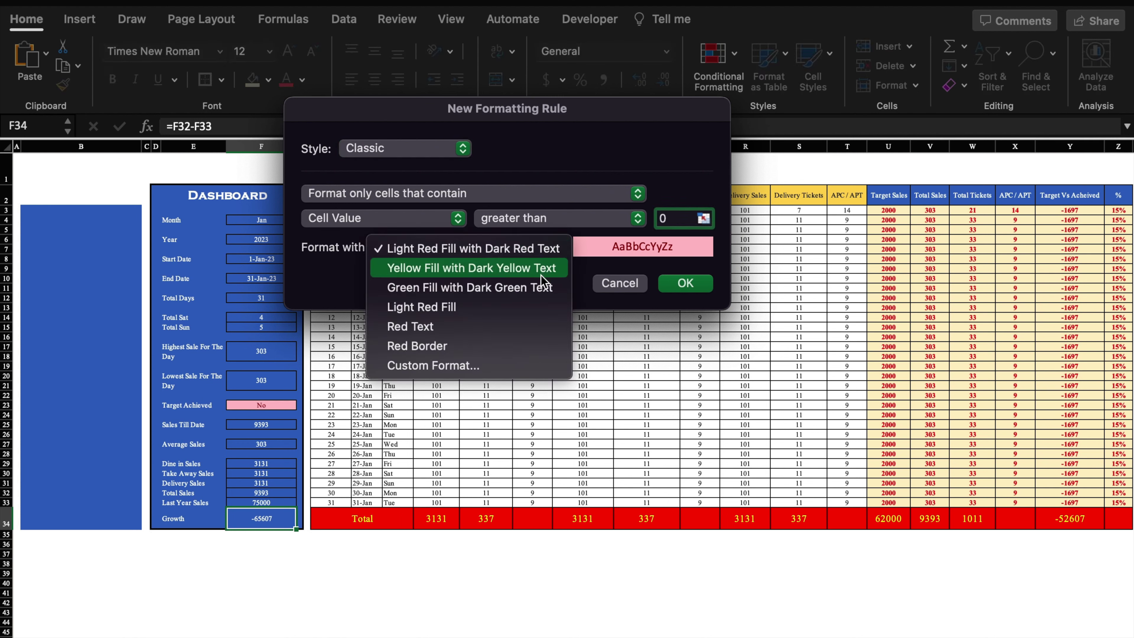
pyautogui.click(538, 288)
pyautogui.click(688, 289)
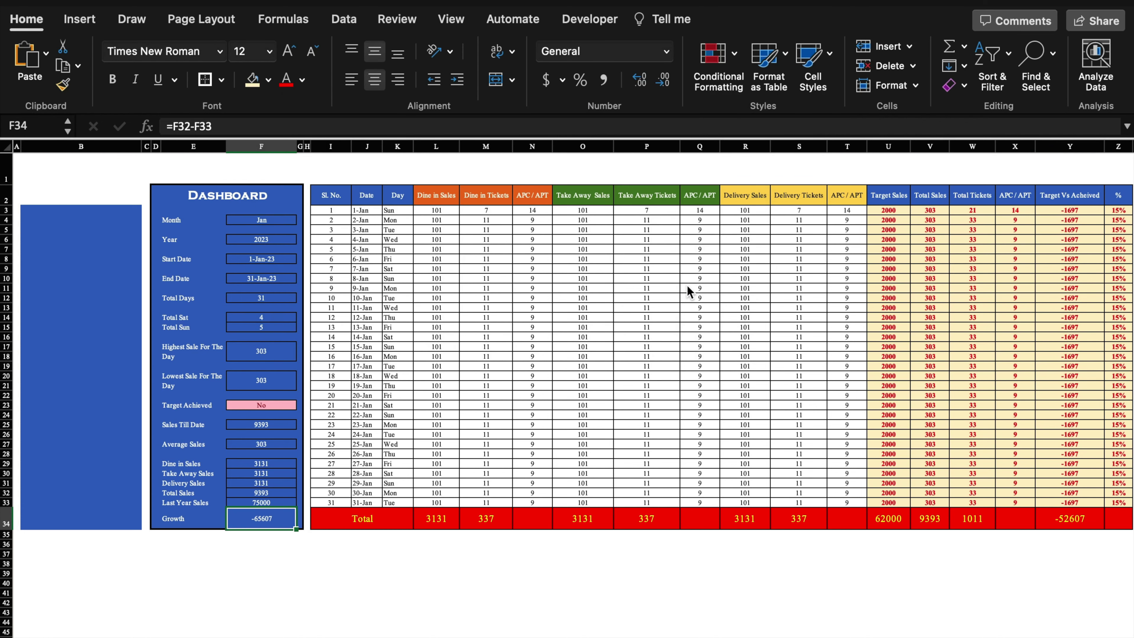
# Add a Less Than 0 rule with light red fill, so -65607 turns pink.
pyautogui.click(735, 55)
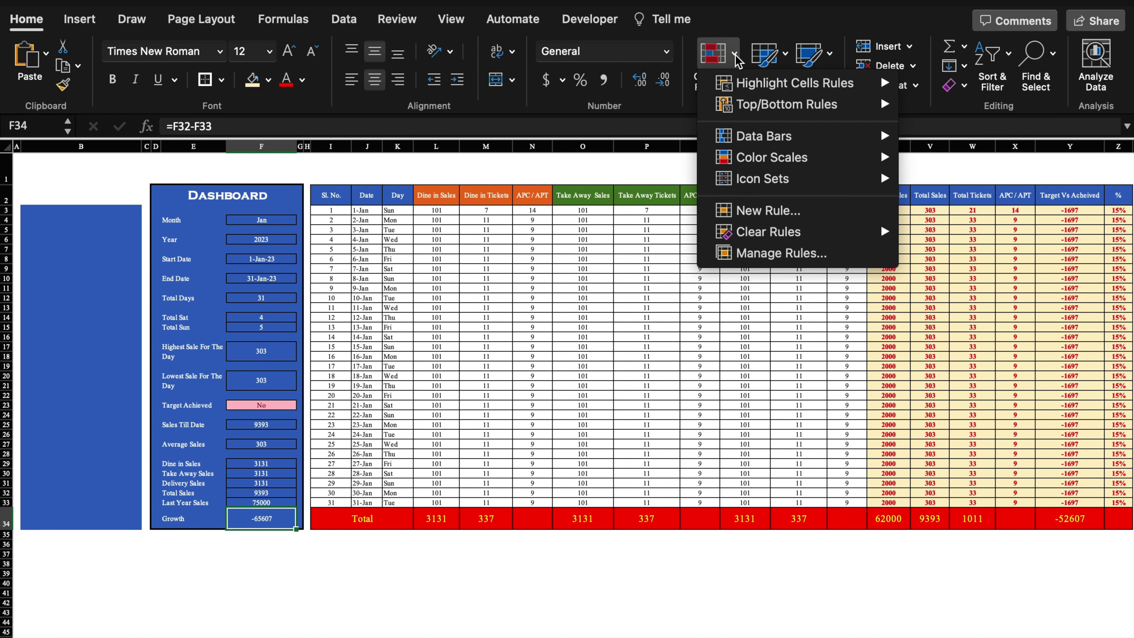
pyautogui.moveTo(794, 82)
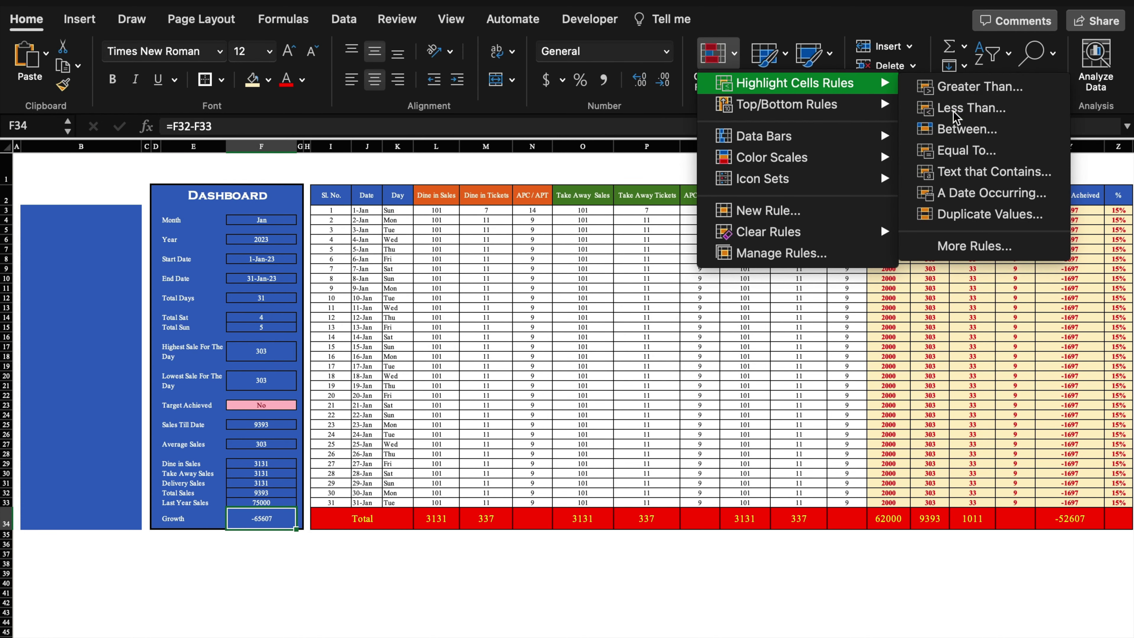
pyautogui.click(953, 109)
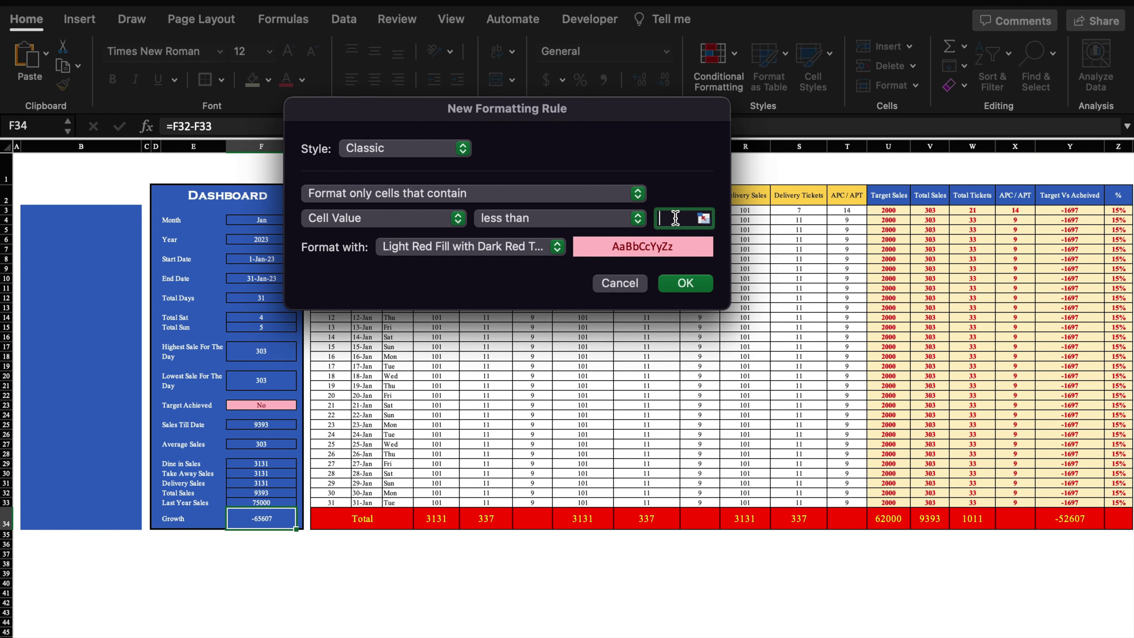
pyautogui.click(687, 285)
pyautogui.click(407, 573)
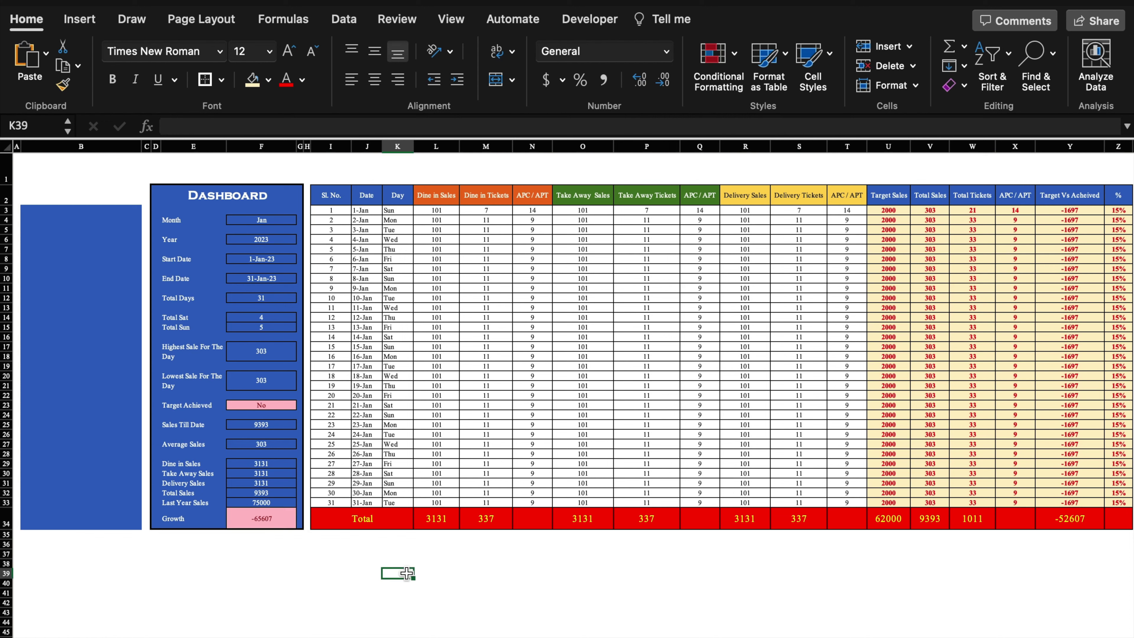
pyautogui.click(93, 393)
pyautogui.click(106, 484)
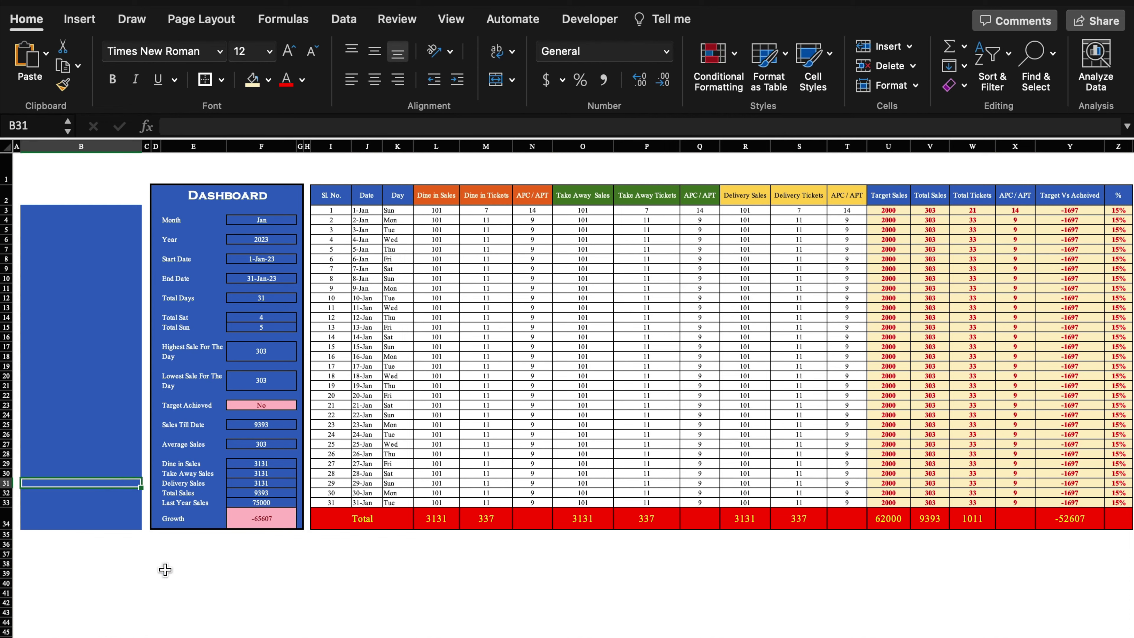
# Survey the cells down column B to plan the button layout, then bring up the Insert ribbon.
pyautogui.click(165, 570)
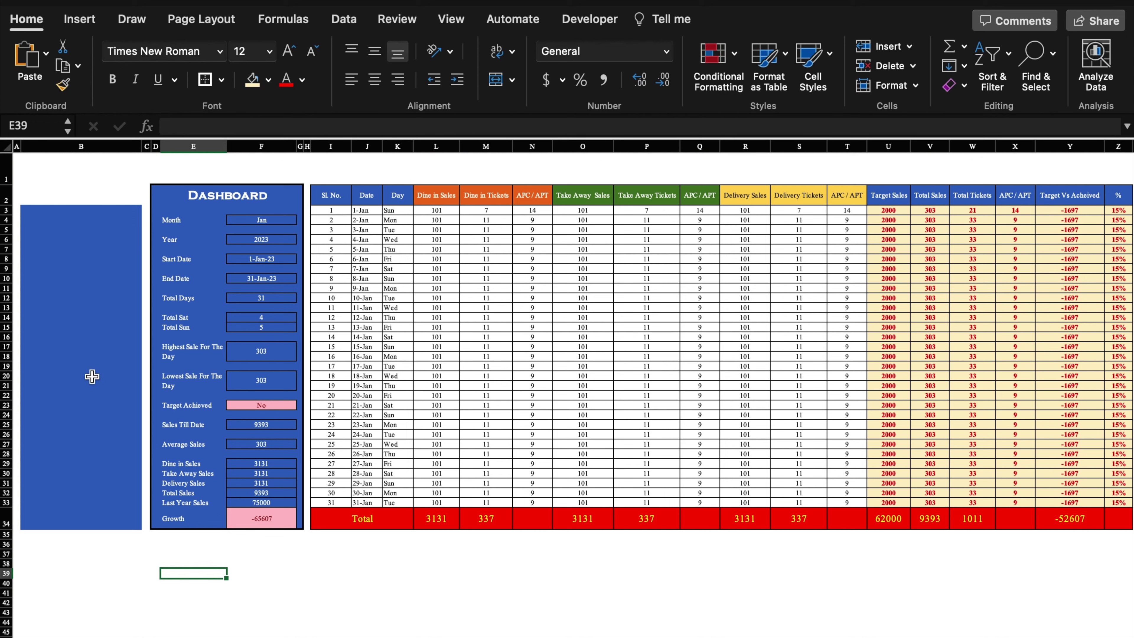
pyautogui.click(83, 280)
pyautogui.click(83, 320)
pyautogui.click(83, 346)
pyautogui.click(84, 405)
pyautogui.click(85, 464)
pyautogui.click(89, 493)
pyautogui.click(85, 444)
pyautogui.click(86, 387)
pyautogui.click(86, 348)
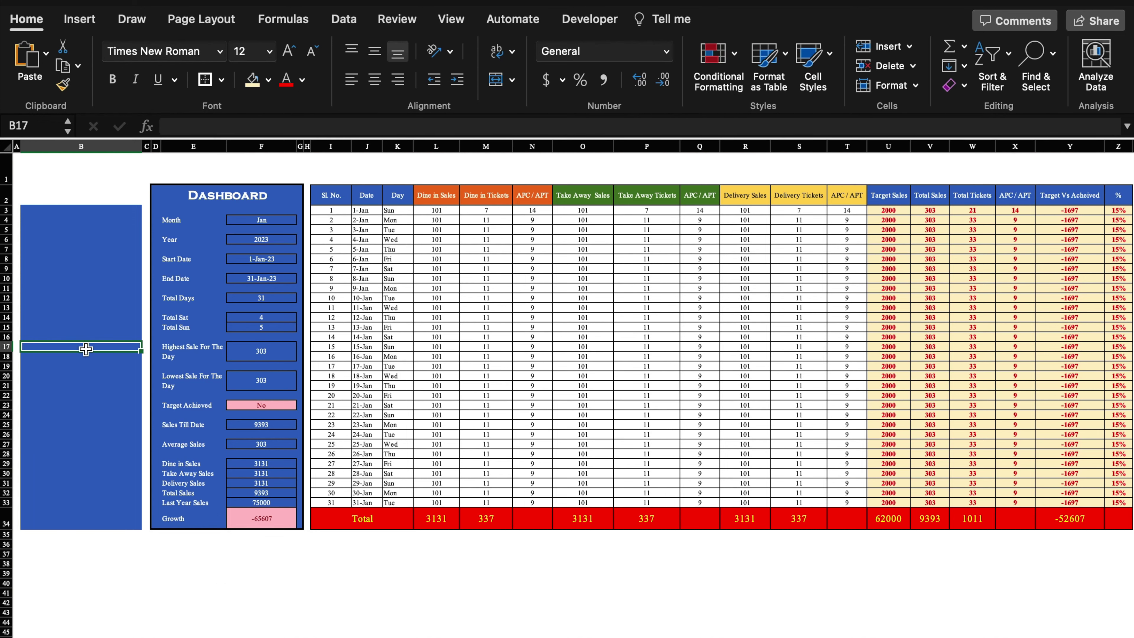
pyautogui.click(89, 320)
pyautogui.click(89, 289)
pyautogui.click(86, 261)
pyautogui.click(85, 239)
pyautogui.click(91, 326)
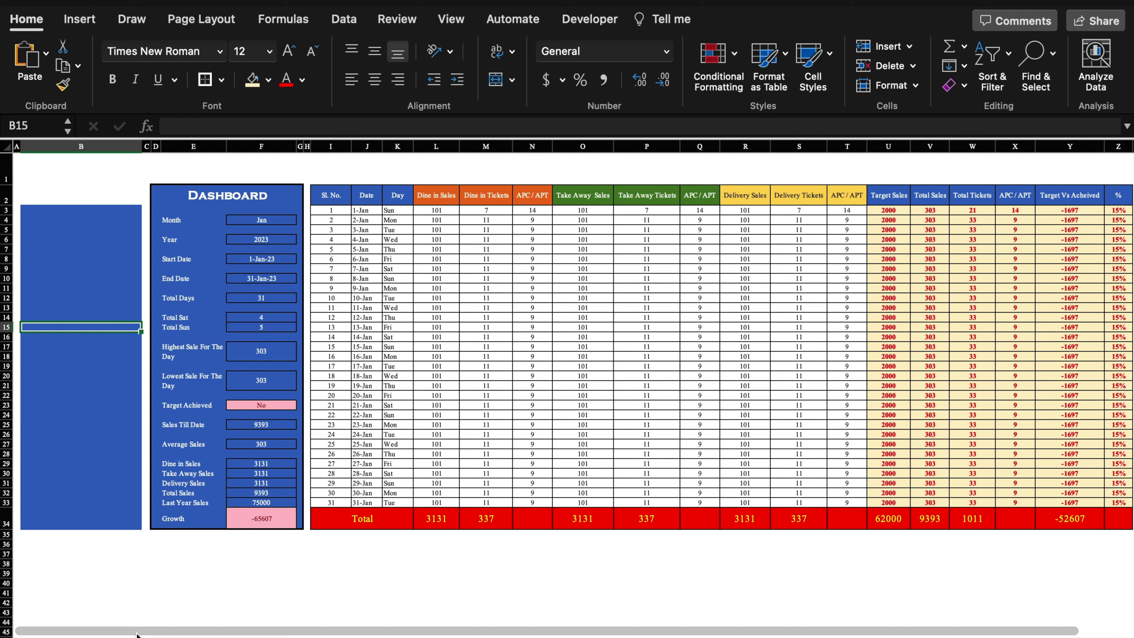
pyautogui.click(87, 240)
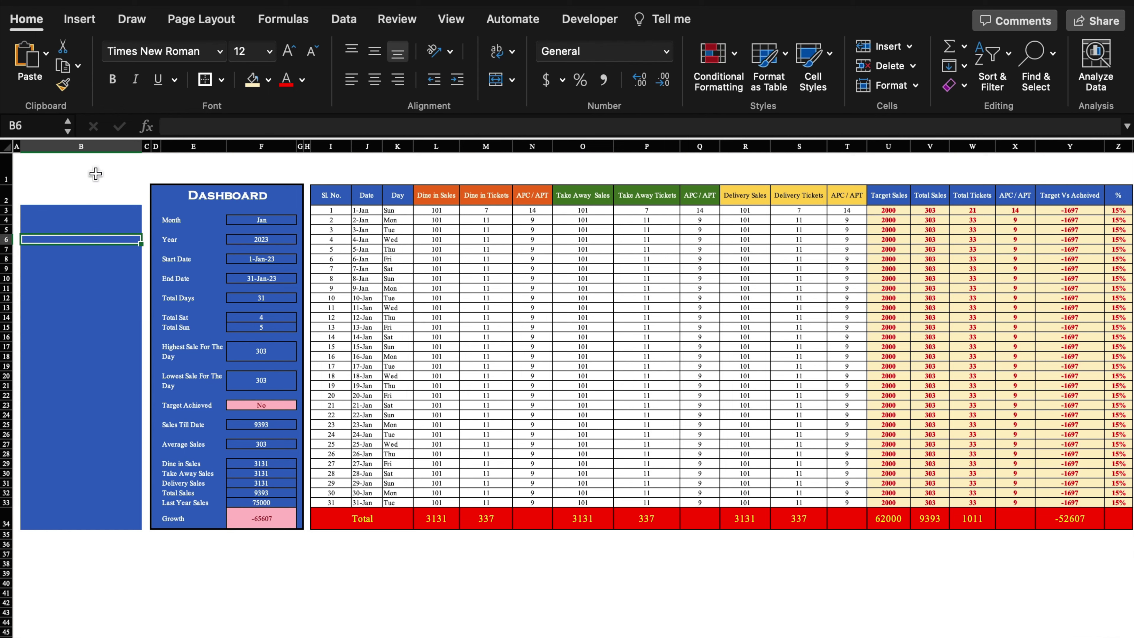
pyautogui.click(78, 20)
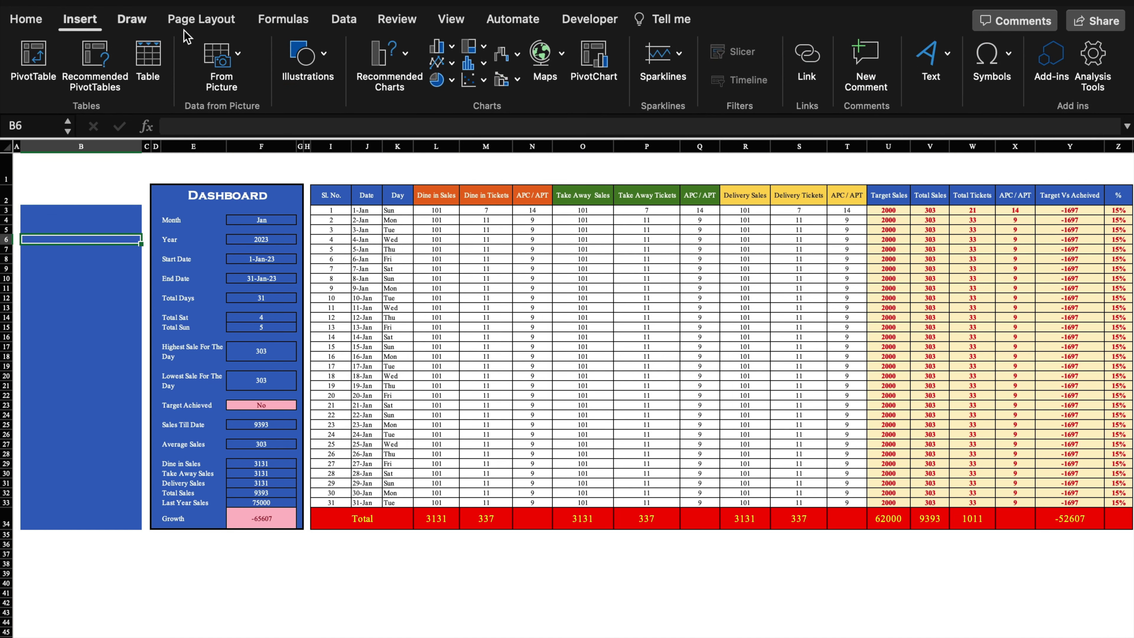
# Draw a rounded rectangle shape on the blue side panel.
pyautogui.click(326, 58)
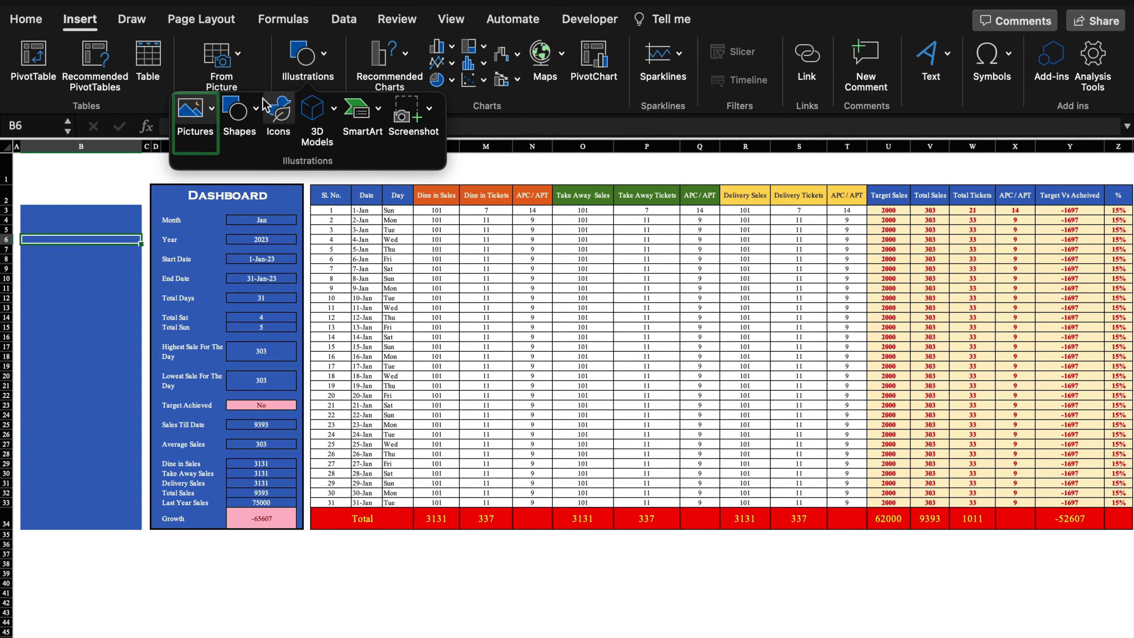
pyautogui.click(239, 111)
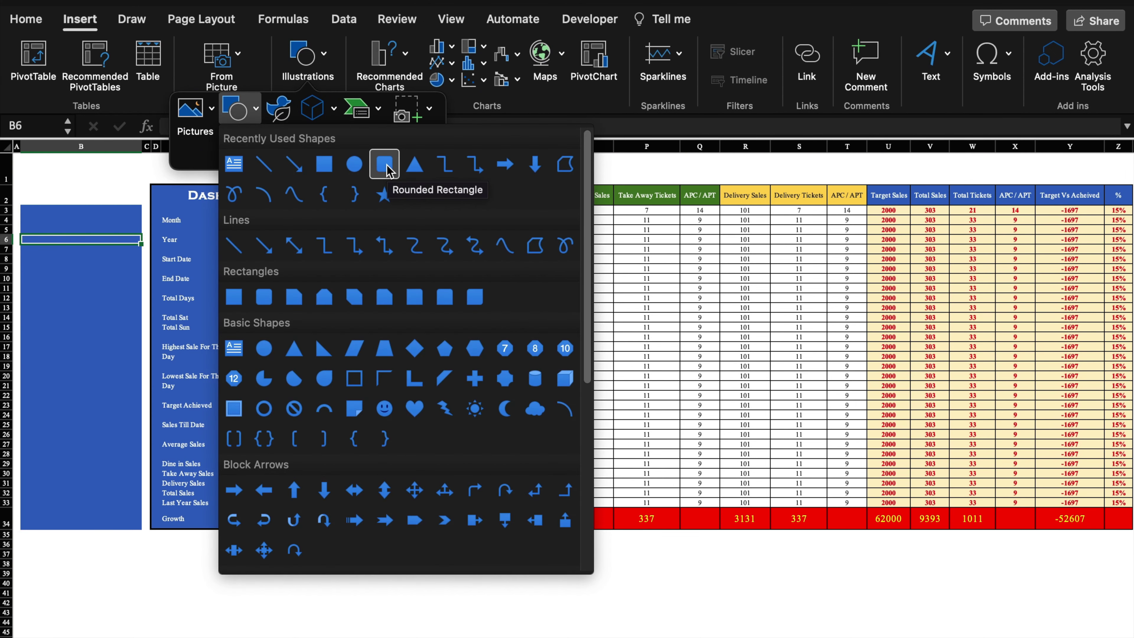
pyautogui.click(386, 169)
pyautogui.moveTo(44, 221); pyautogui.dragTo(128, 255)
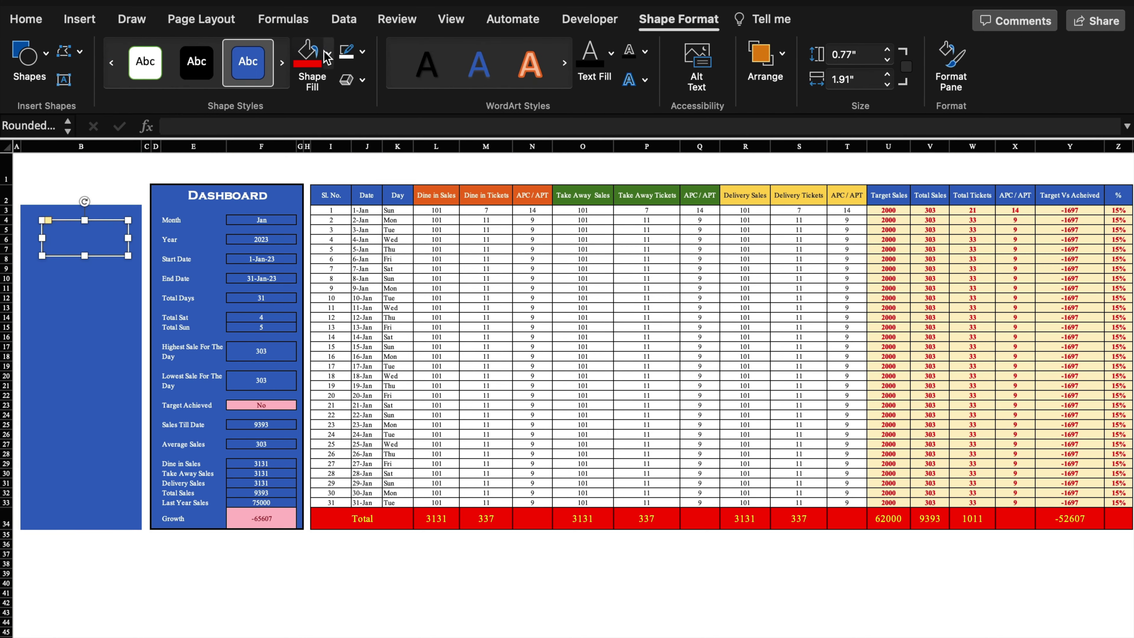
# Make the rectangle a short, red-filled button using Times New Roman.
pyautogui.click(312, 62)
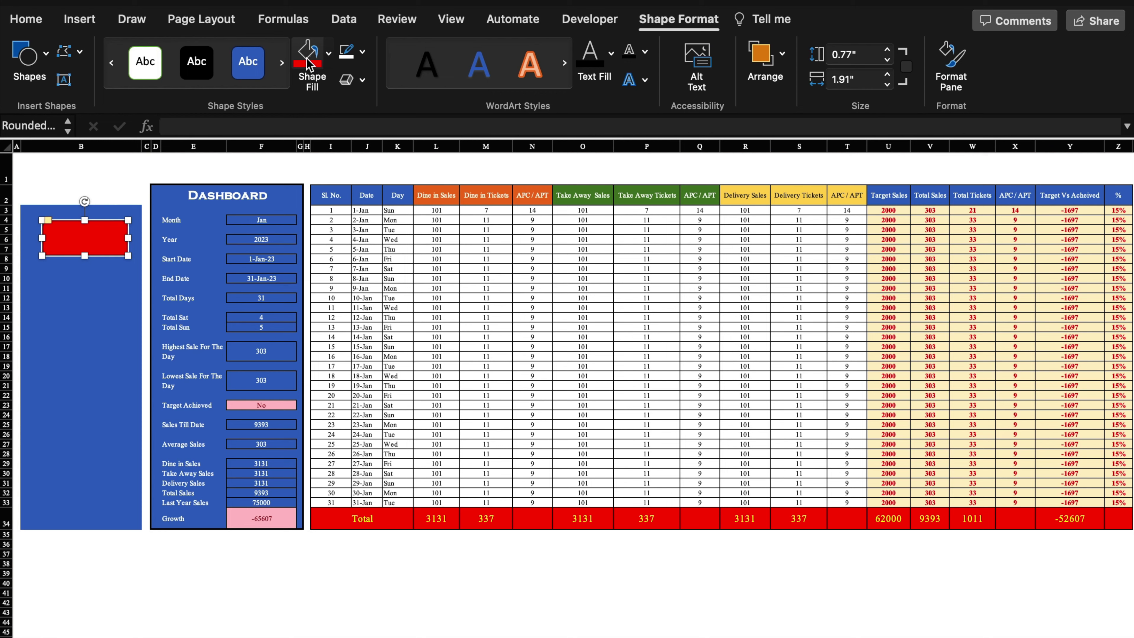
pyautogui.click(31, 19)
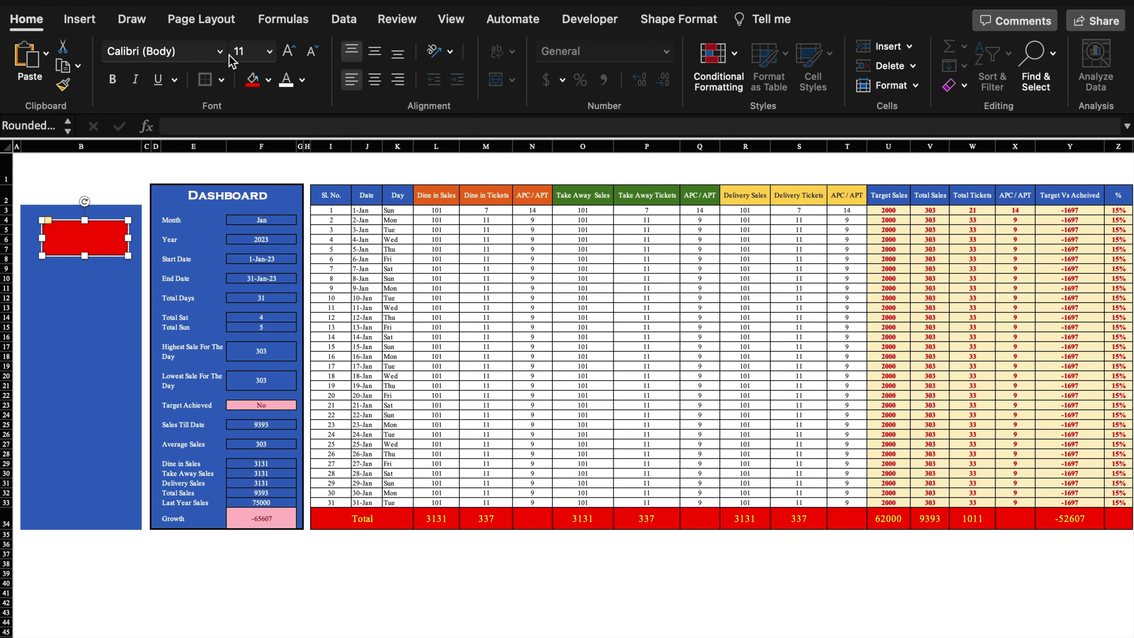
pyautogui.click(221, 51)
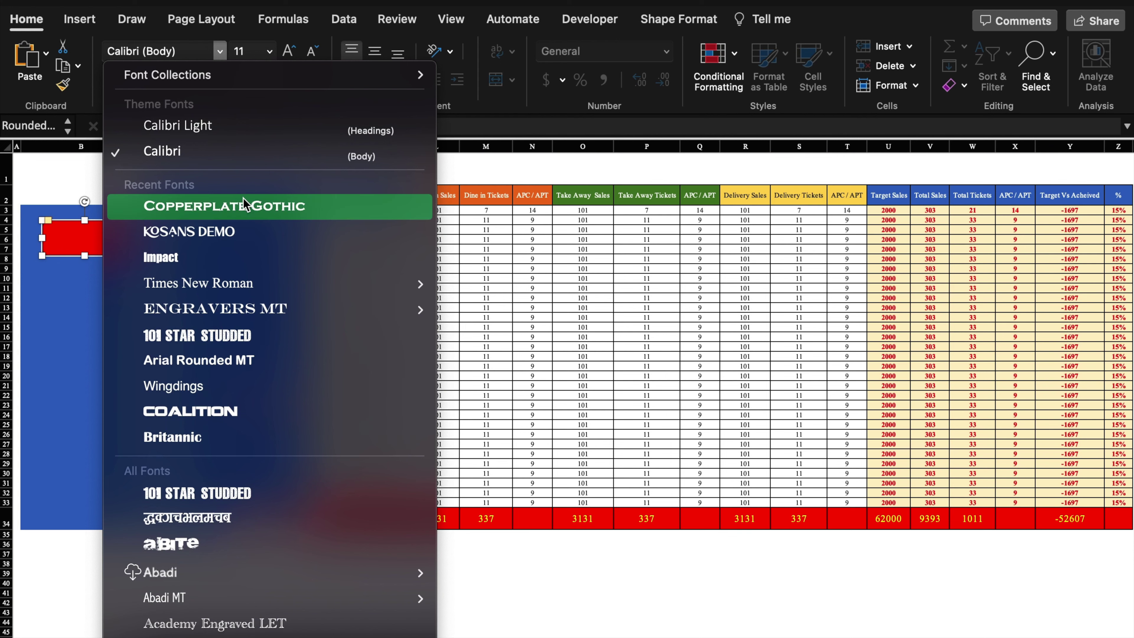
pyautogui.click(473, 371)
pyautogui.moveTo(84, 254); pyautogui.dragTo(84, 242)
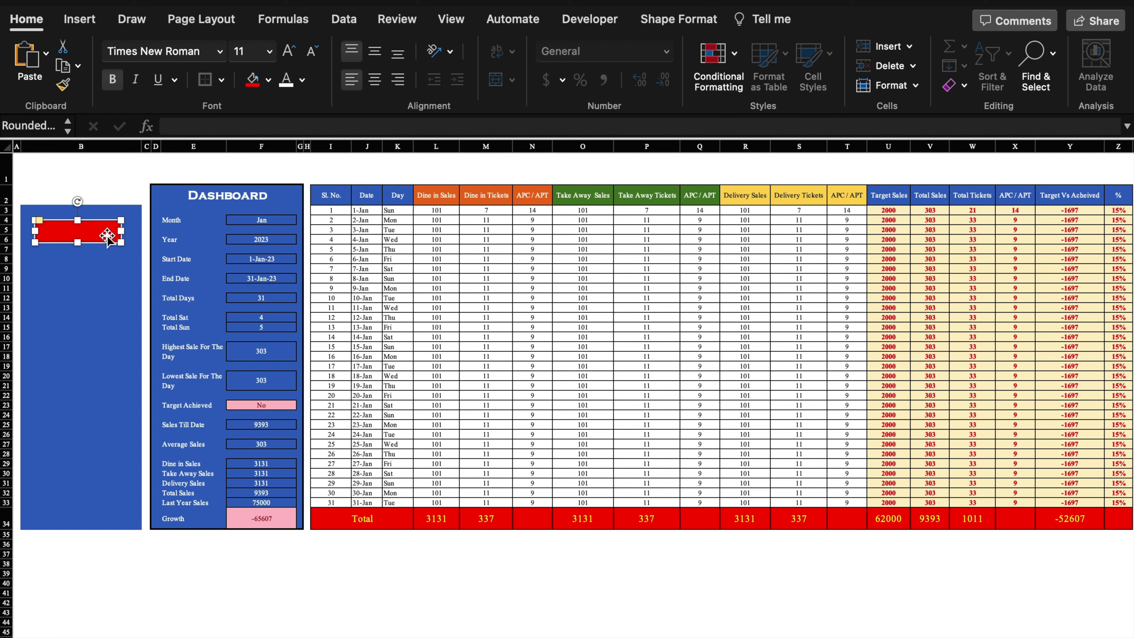
pyautogui.click(99, 195)
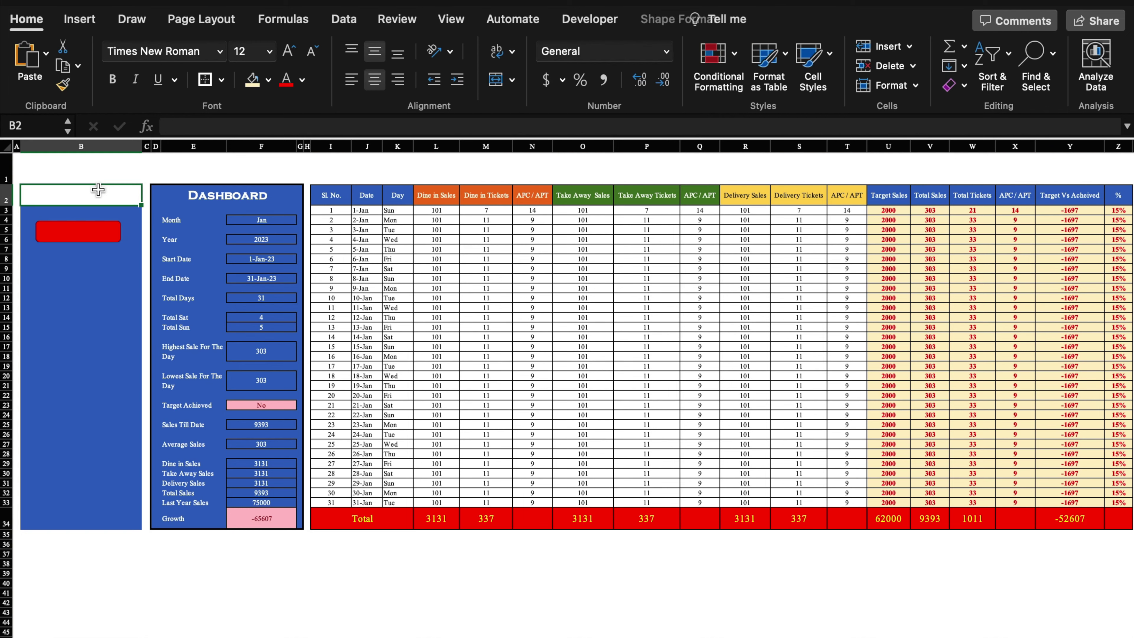
# Paste a copy of the button at the top of the panel, widen it and fill it black.
pyautogui.hotkey('ctrl', 'v')
pyautogui.moveTo(107, 228); pyautogui.dragTo(91, 184)
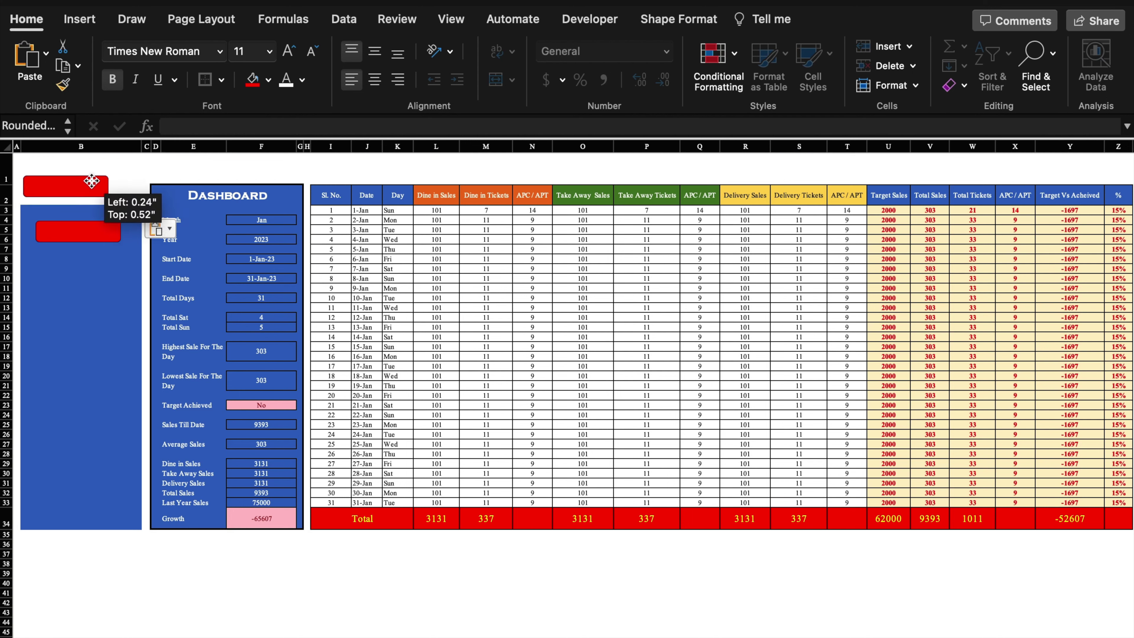
pyautogui.moveTo(108, 187)
pyautogui.mouseDown()
pyautogui.moveTo(144, 188)
pyautogui.moveTo(81, 202)
pyautogui.mouseUp()
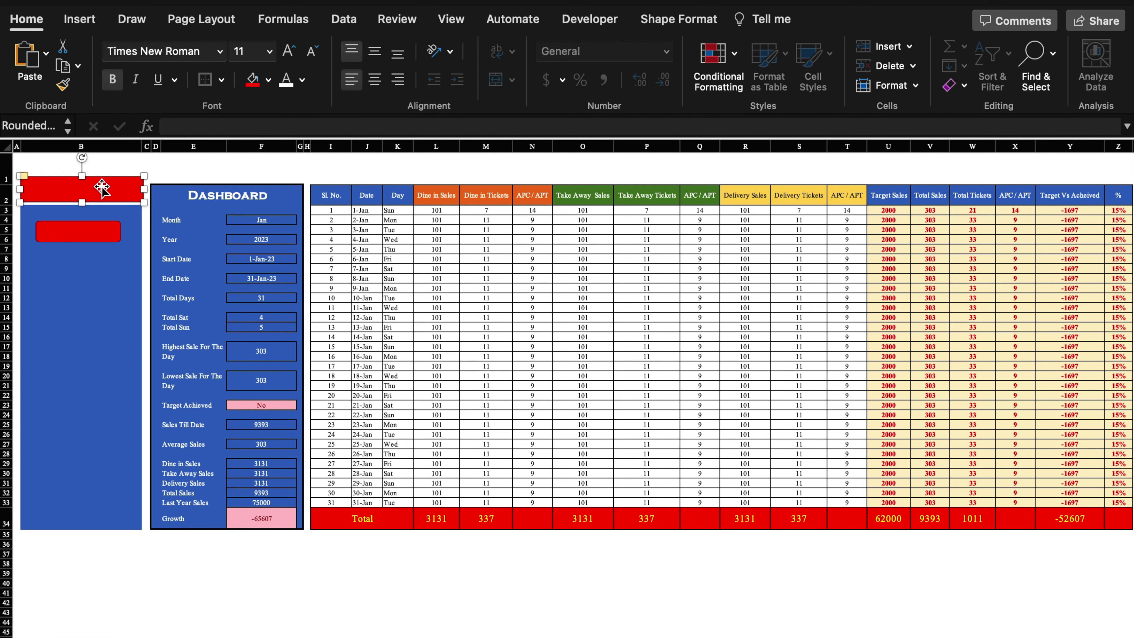
pyautogui.click(268, 80)
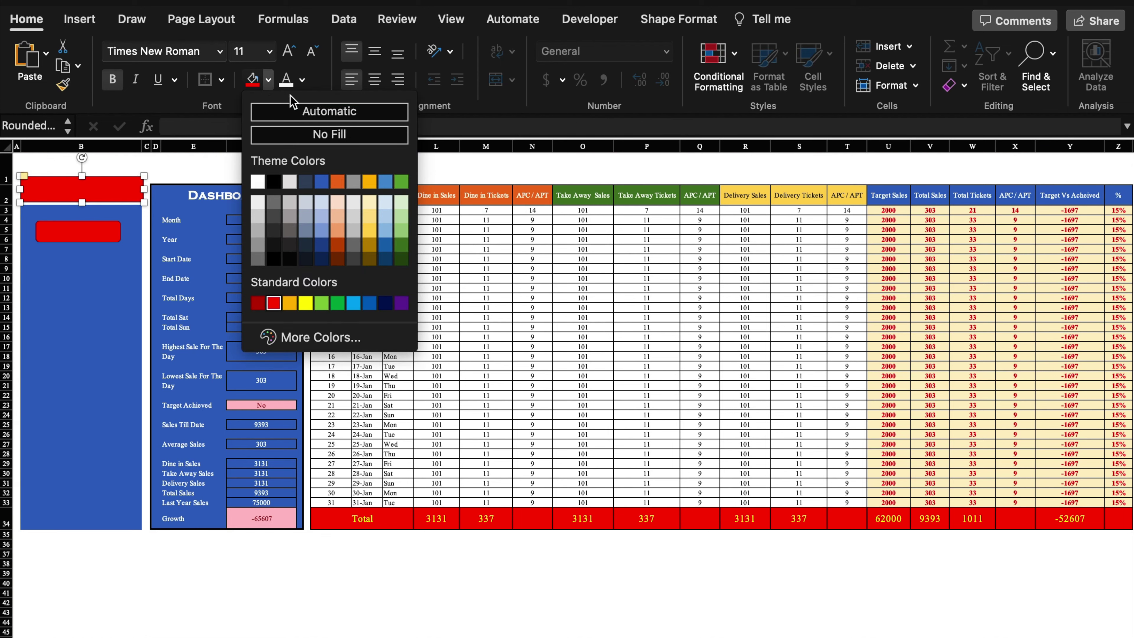
pyautogui.click(274, 181)
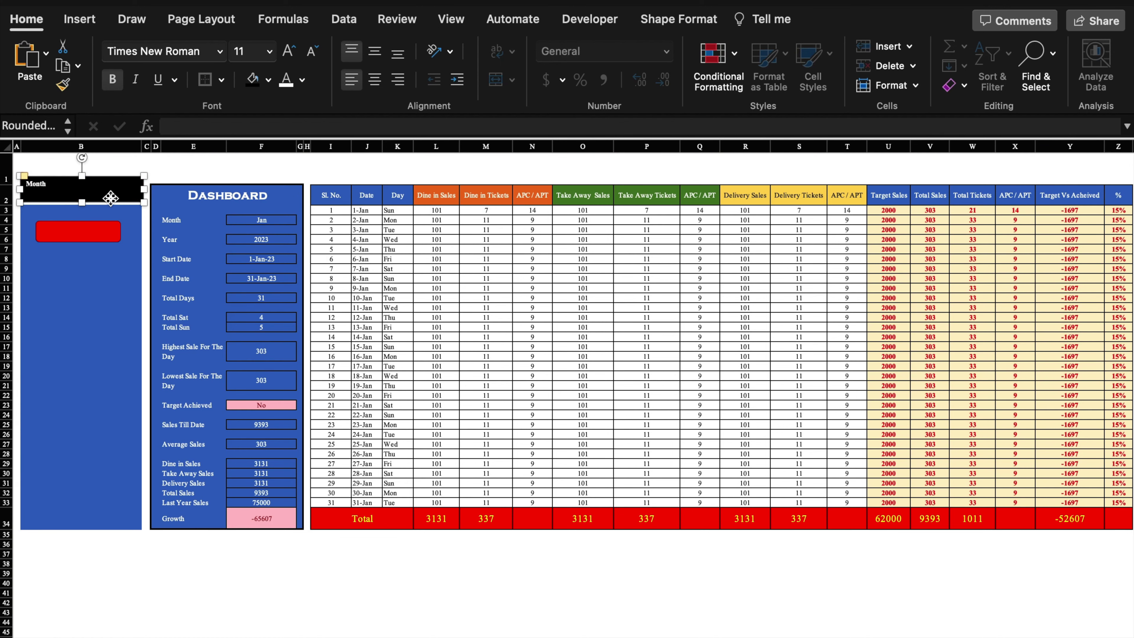
# Centre the Month header text and enlarge it to size 28.
pyautogui.click(375, 80)
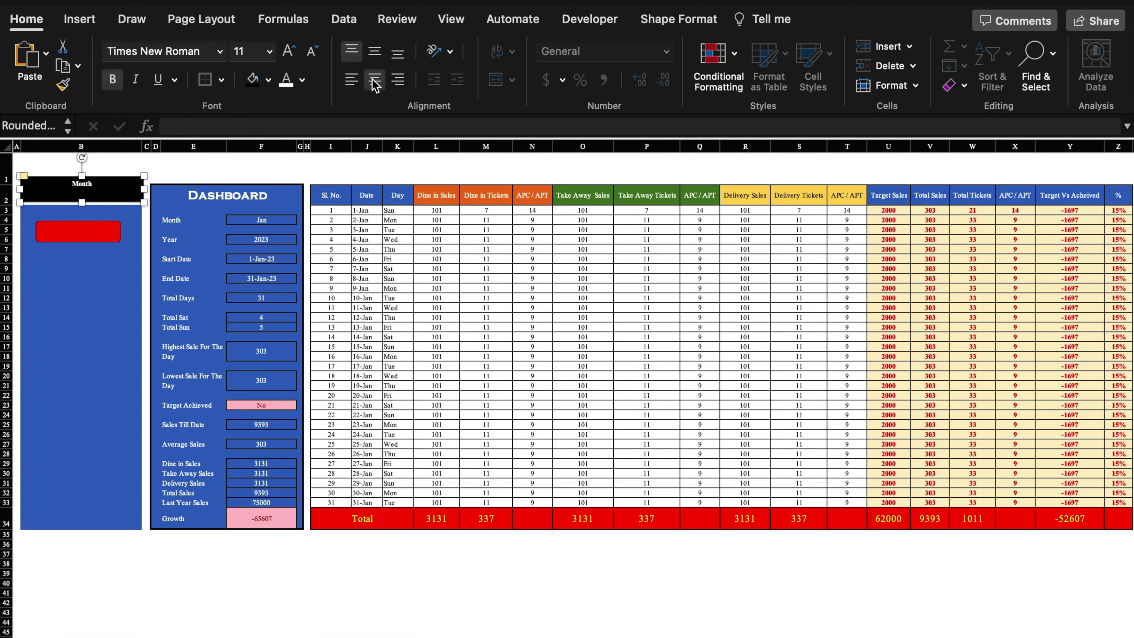
pyautogui.click(374, 52)
pyautogui.click(288, 51)
pyautogui.click(288, 51)
pyautogui.click(288, 51)
pyautogui.click(288, 51)
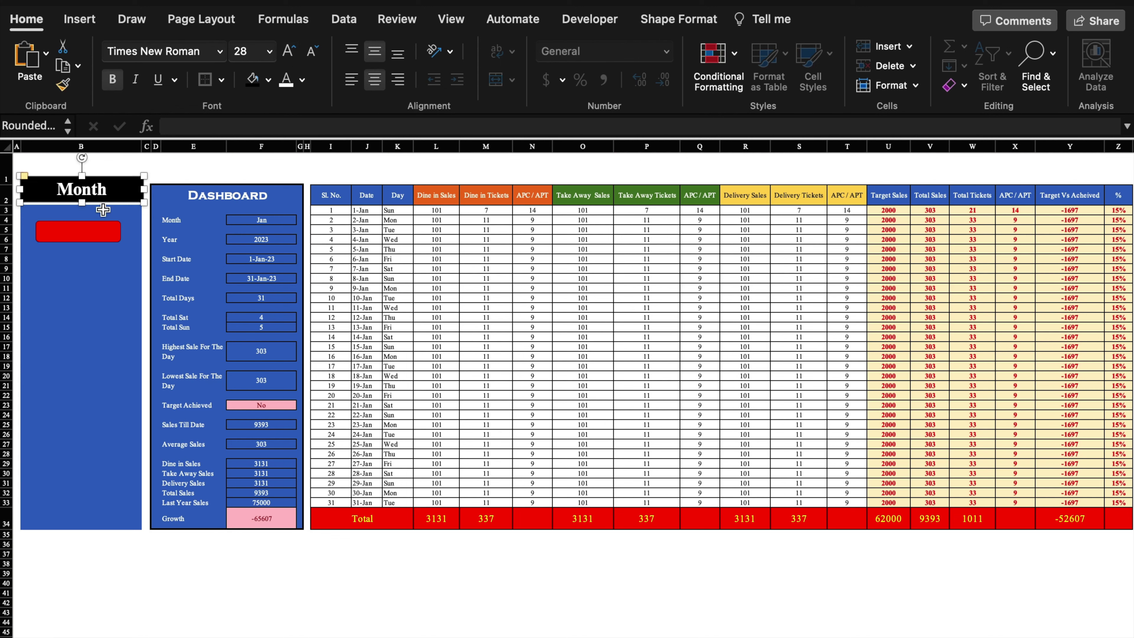
# Centre the red button's text and duplicate it down the blue panel.
pyautogui.click(87, 230)
pyautogui.click(374, 80)
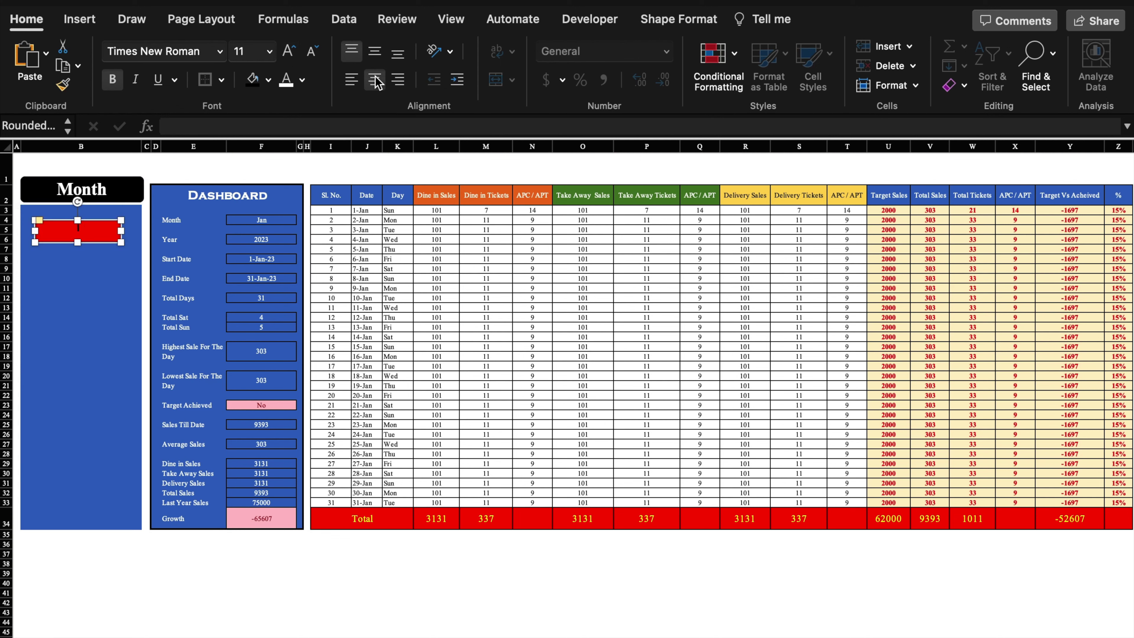
pyautogui.click(374, 52)
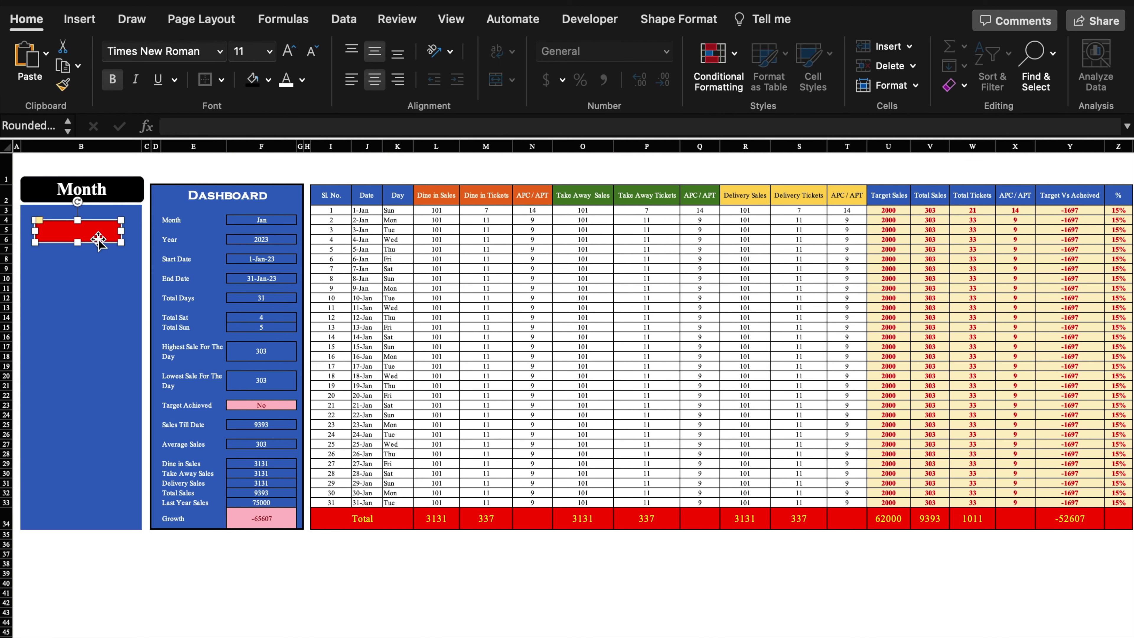
pyautogui.moveTo(99, 240); pyautogui.dragTo(106, 267)
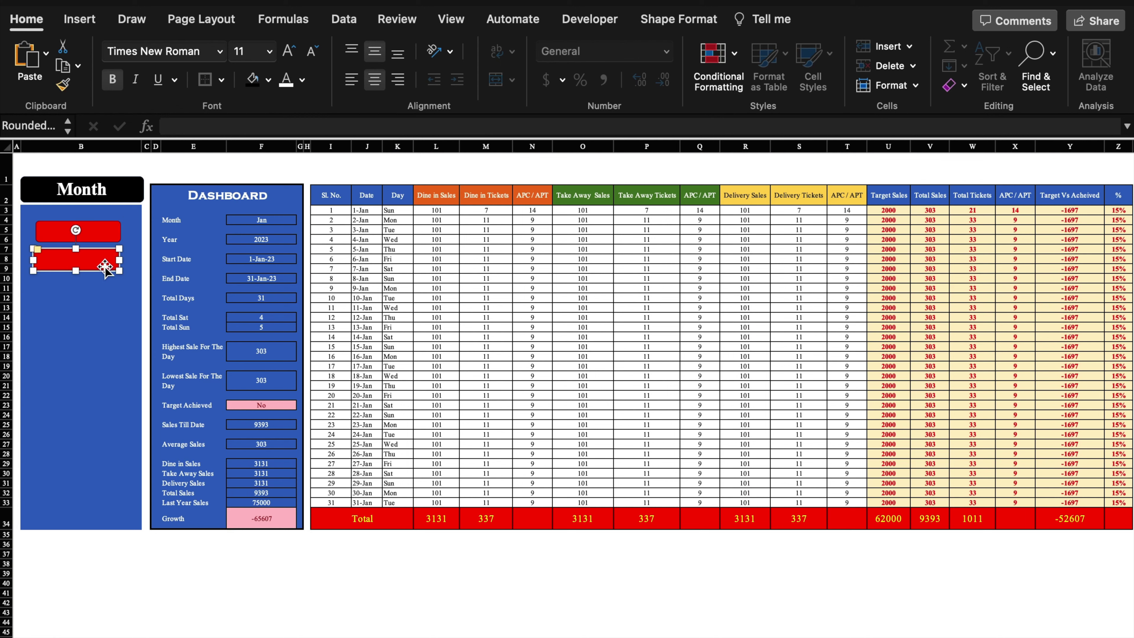
pyautogui.moveTo(106, 267); pyautogui.dragTo(109, 355)
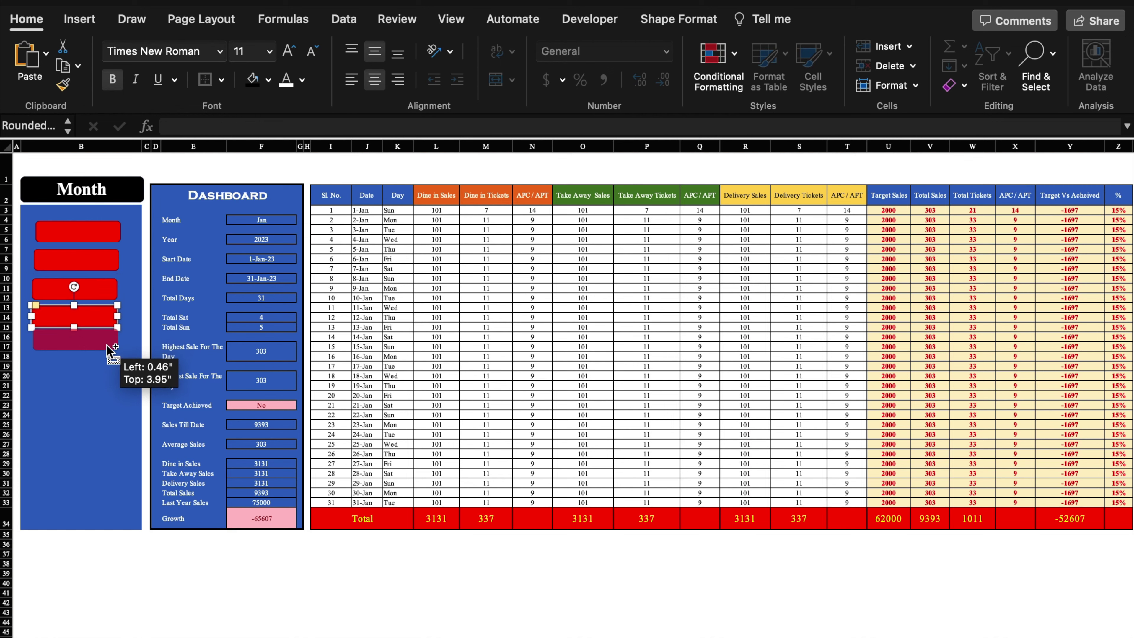
pyautogui.moveTo(110, 355); pyautogui.dragTo(112, 465)
pyautogui.moveTo(112, 466); pyautogui.dragTo(110, 518)
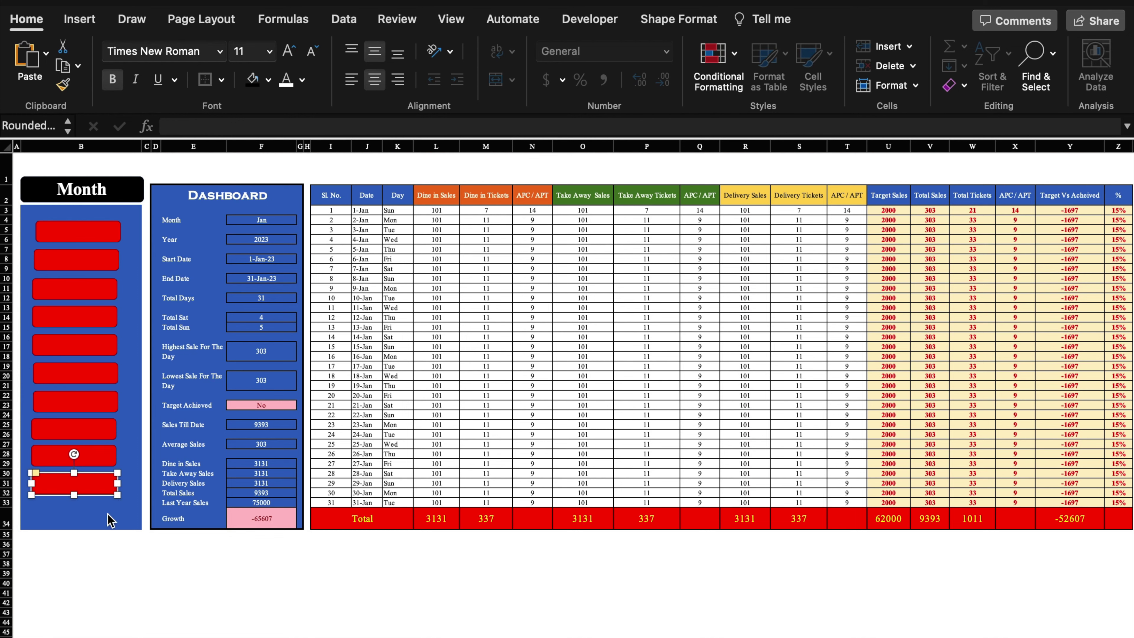
# Select all the stacked red buttons and bring up their shortcut menu.
pyautogui.click(85, 233)
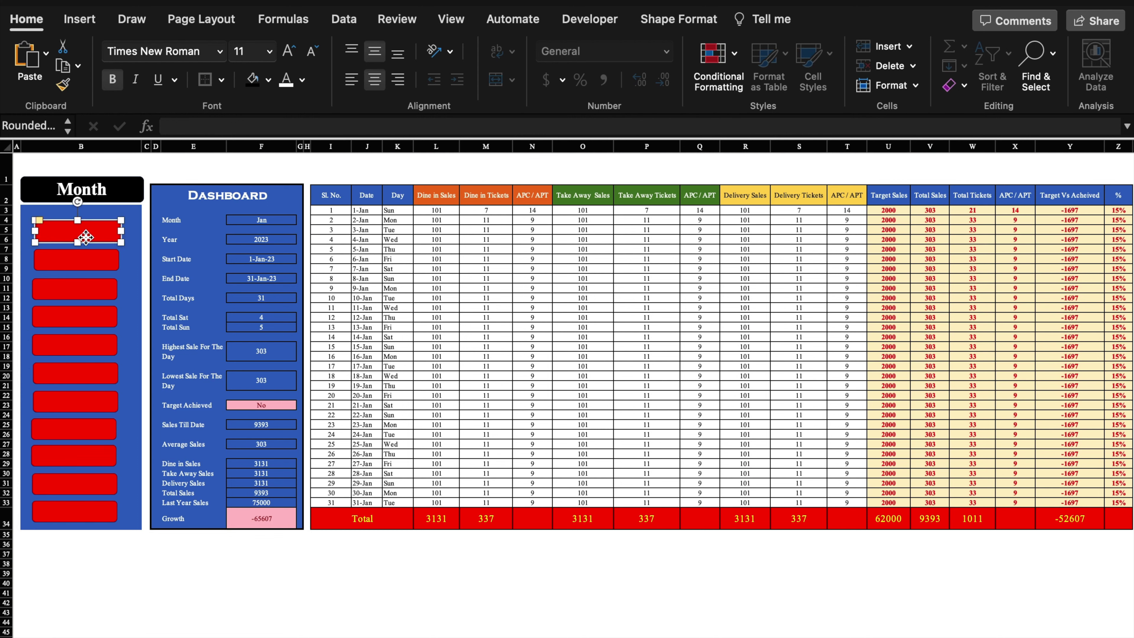
pyautogui.click(84, 259)
pyautogui.click(89, 316)
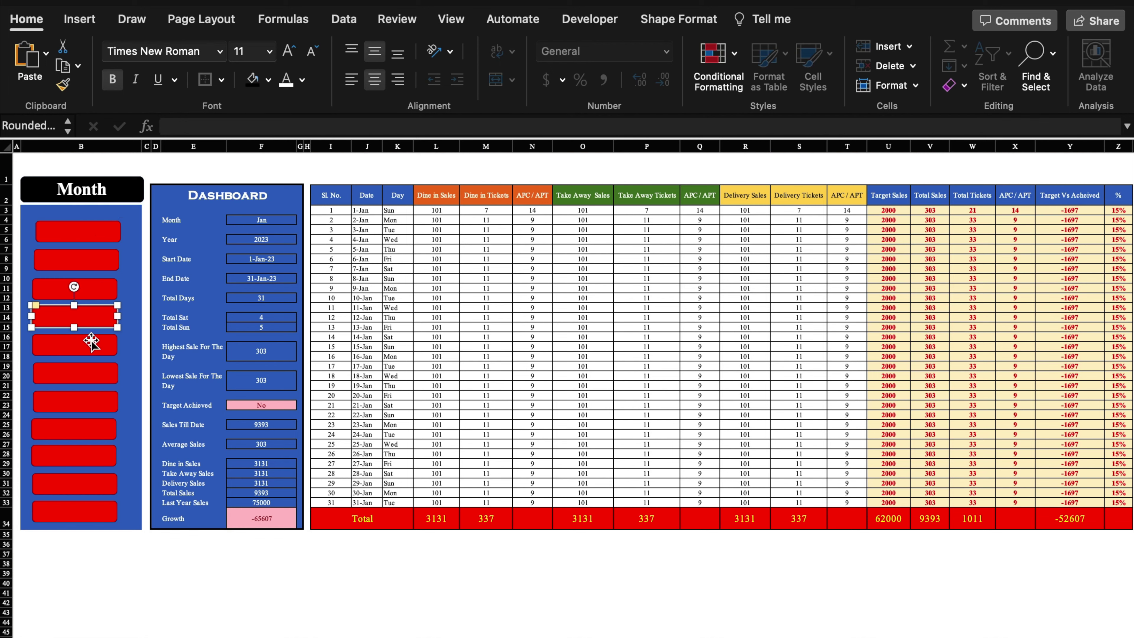
pyautogui.click(91, 345)
pyautogui.click(92, 376)
pyautogui.click(96, 405)
pyautogui.click(97, 429)
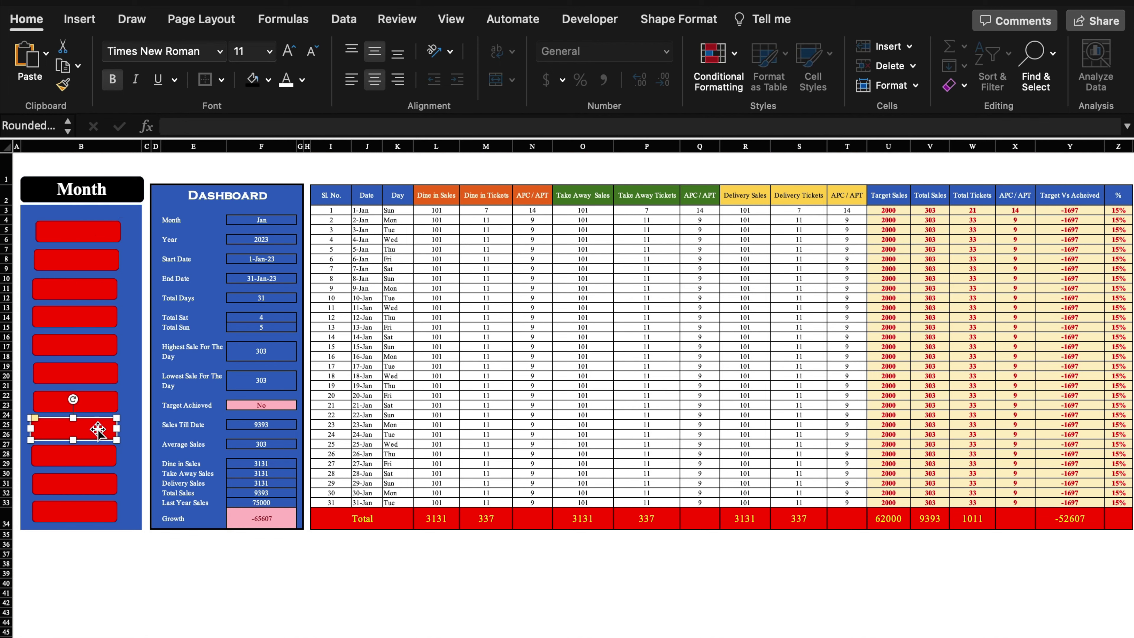
pyautogui.click(99, 456)
pyautogui.click(99, 485)
pyautogui.click(96, 509)
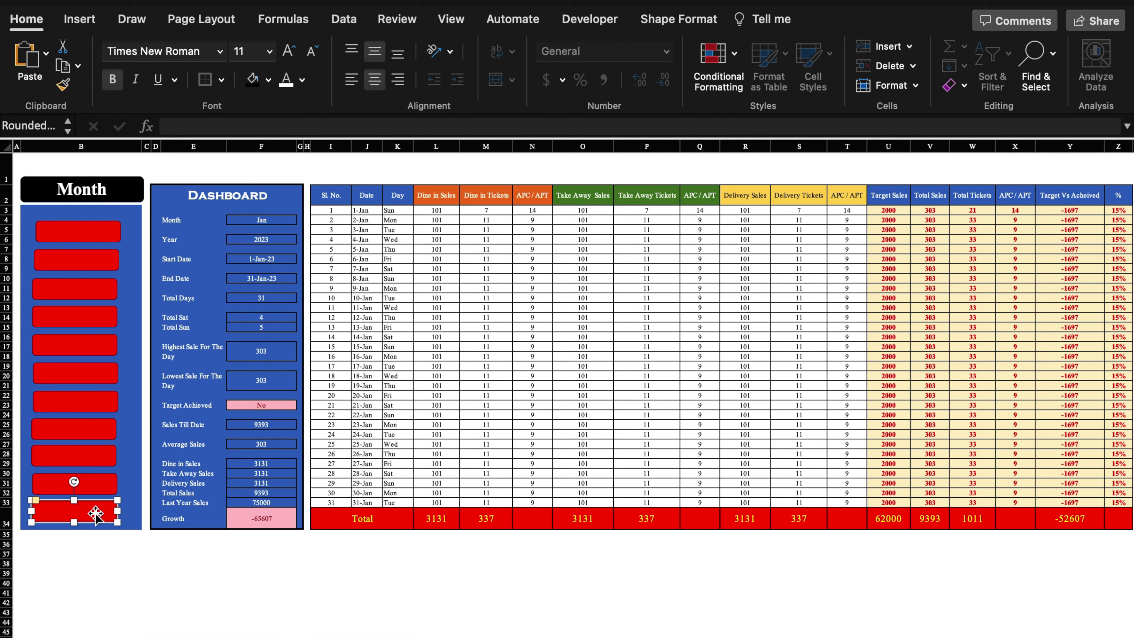
pyautogui.keyDown('shift'); pyautogui.click(98, 487); pyautogui.keyUp('shift')
pyautogui.rightClick(99, 490)
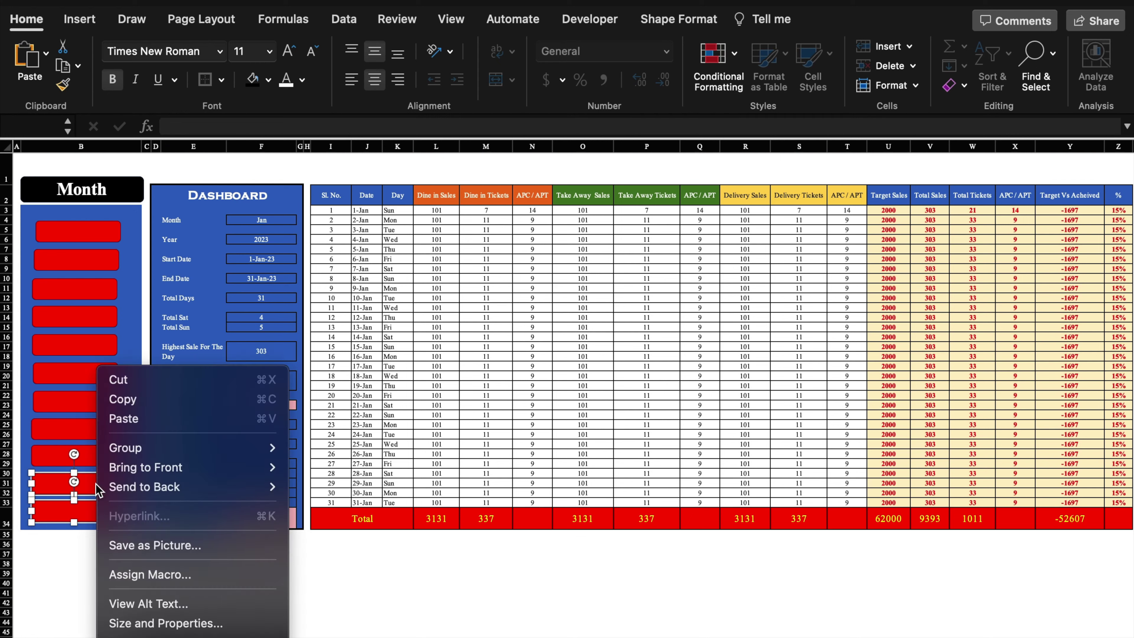
# Select all the red month buttons and group them into one shape.
pyautogui.click(87, 456)
pyautogui.keyDown('shift'); pyautogui.click(85, 456); pyautogui.keyUp('shift')
pyautogui.keyDown('shift'); pyautogui.click(87, 432); pyautogui.keyUp('shift')
pyautogui.keyDown('shift'); pyautogui.click(96, 405); pyautogui.keyUp('shift')
pyautogui.keyDown('shift'); pyautogui.click(95, 376); pyautogui.keyUp('shift')
pyautogui.keyDown('shift'); pyautogui.click(98, 351); pyautogui.keyUp('shift')
pyautogui.keyDown('shift'); pyautogui.click(92, 313); pyautogui.keyUp('shift')
pyautogui.keyDown('shift'); pyautogui.click(93, 288); pyautogui.keyUp('shift')
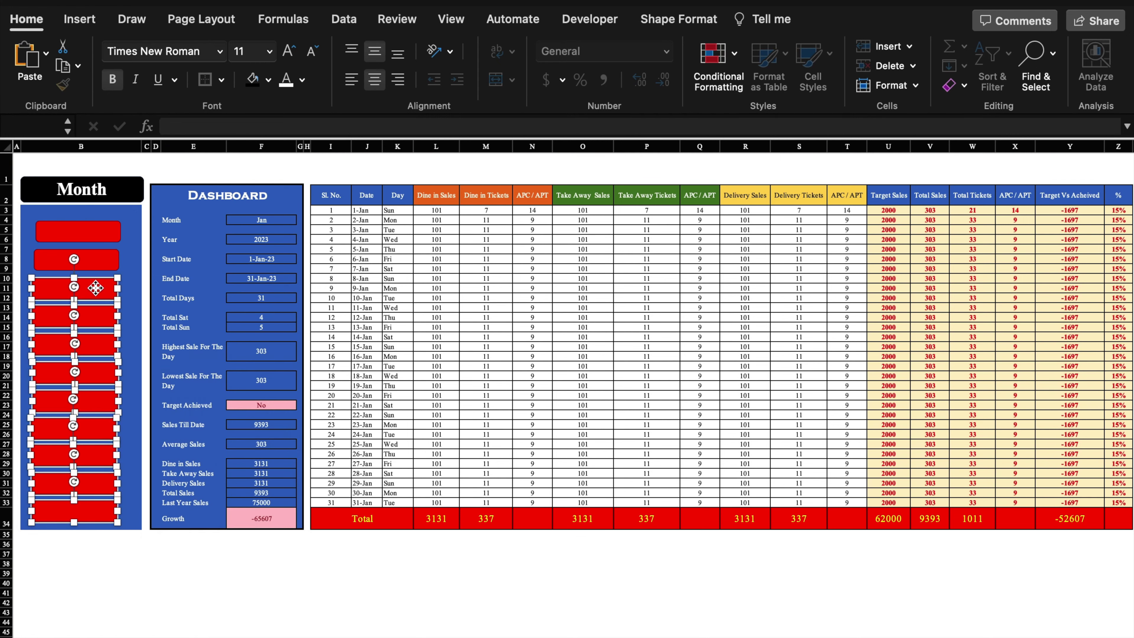
pyautogui.keyDown('shift'); pyautogui.click(92, 259); pyautogui.keyUp('shift')
pyautogui.keyDown('shift'); pyautogui.click(92, 232); pyautogui.keyUp('shift')
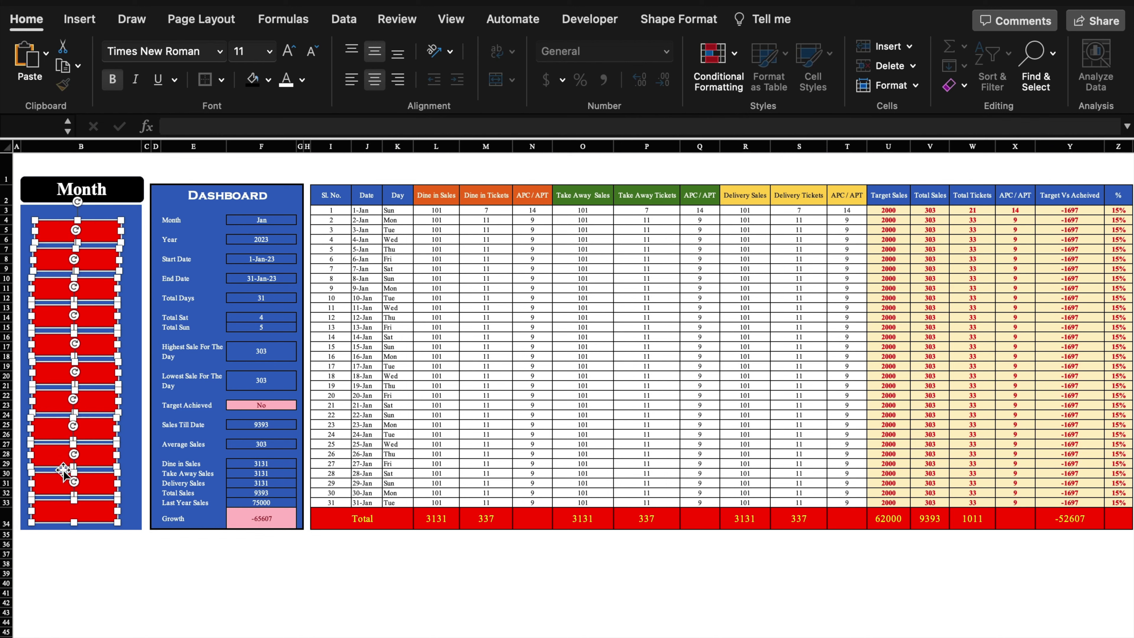
pyautogui.rightClick(93, 404)
pyautogui.moveTo(141, 448)
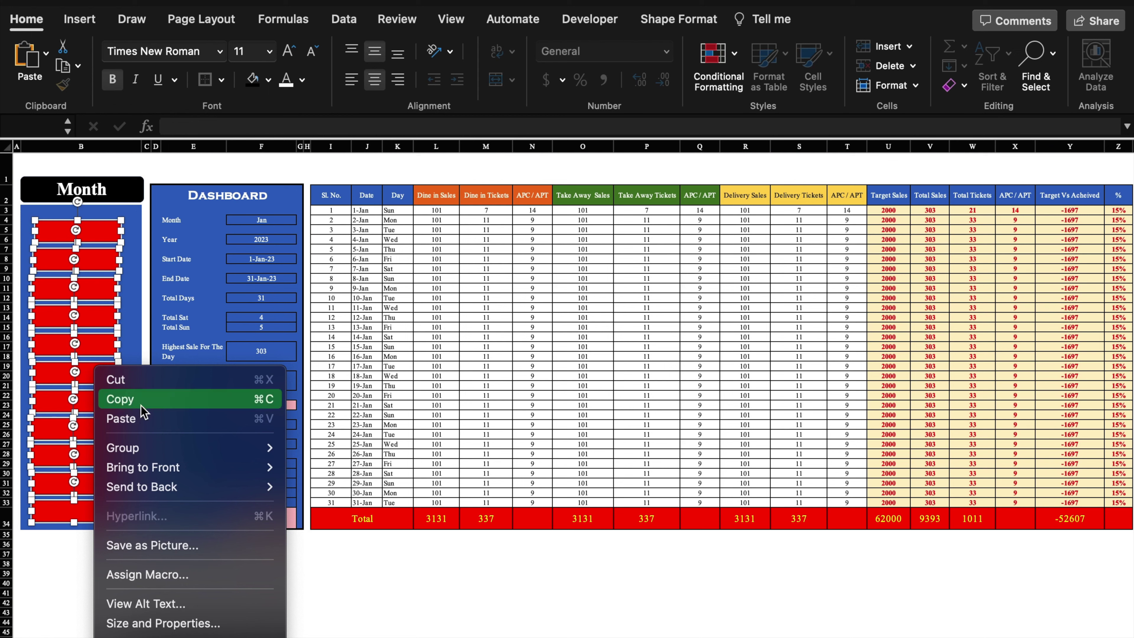
pyautogui.click(310, 448)
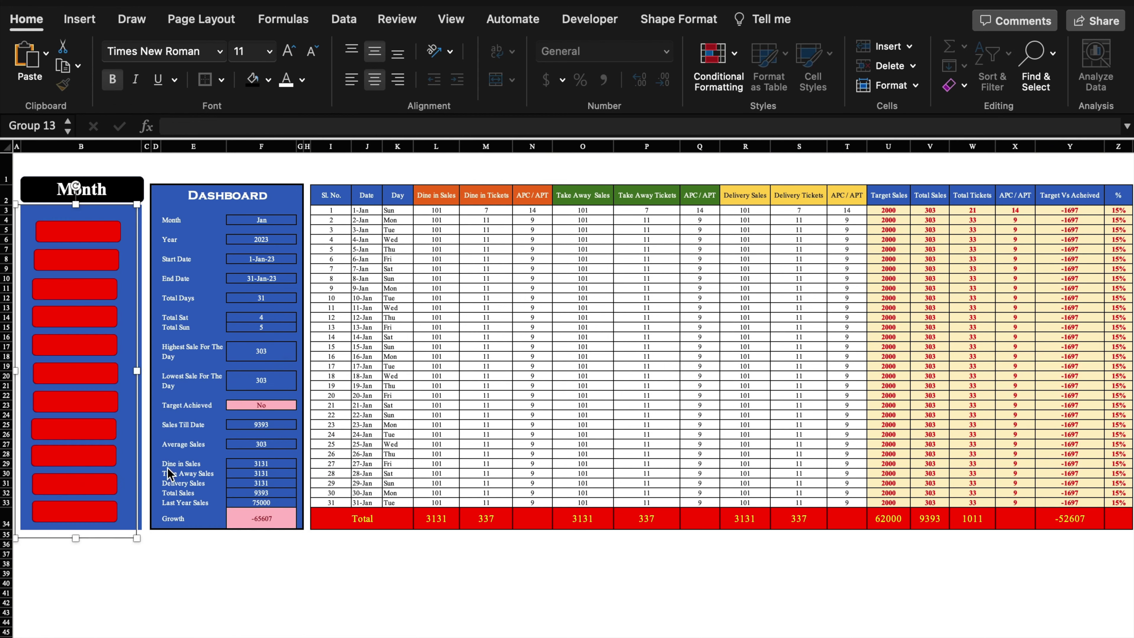
# Shorten the grouped red buttons, then ungroup them back into separate shapes.
pyautogui.moveTo(76, 538); pyautogui.dragTo(79, 510)
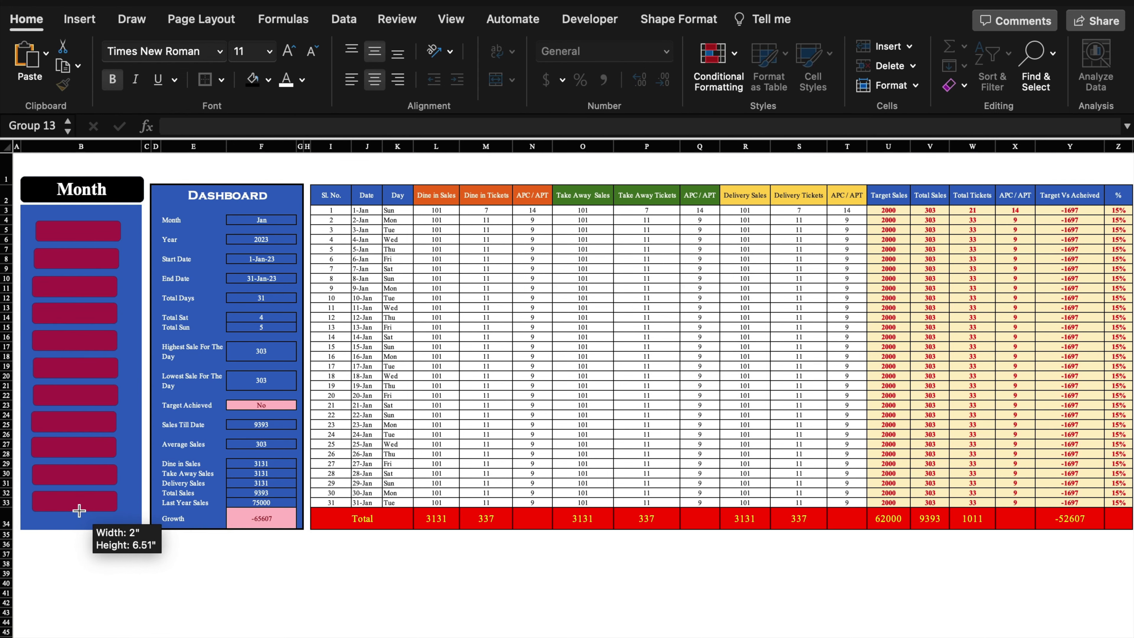
pyautogui.moveTo(79, 510); pyautogui.dragTo(79, 503)
pyautogui.rightClick(138, 462)
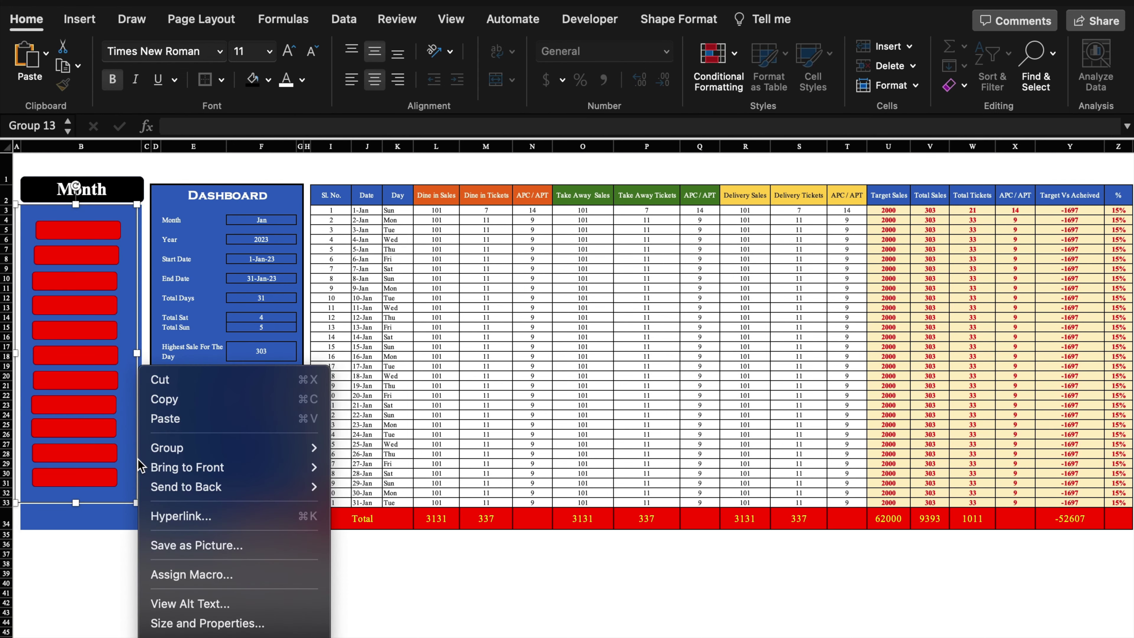
pyautogui.click(348, 494)
pyautogui.click(126, 510)
# Copy the bottom red button below the column and widen it leftward to about 2.54 inches.
pyautogui.click(95, 478)
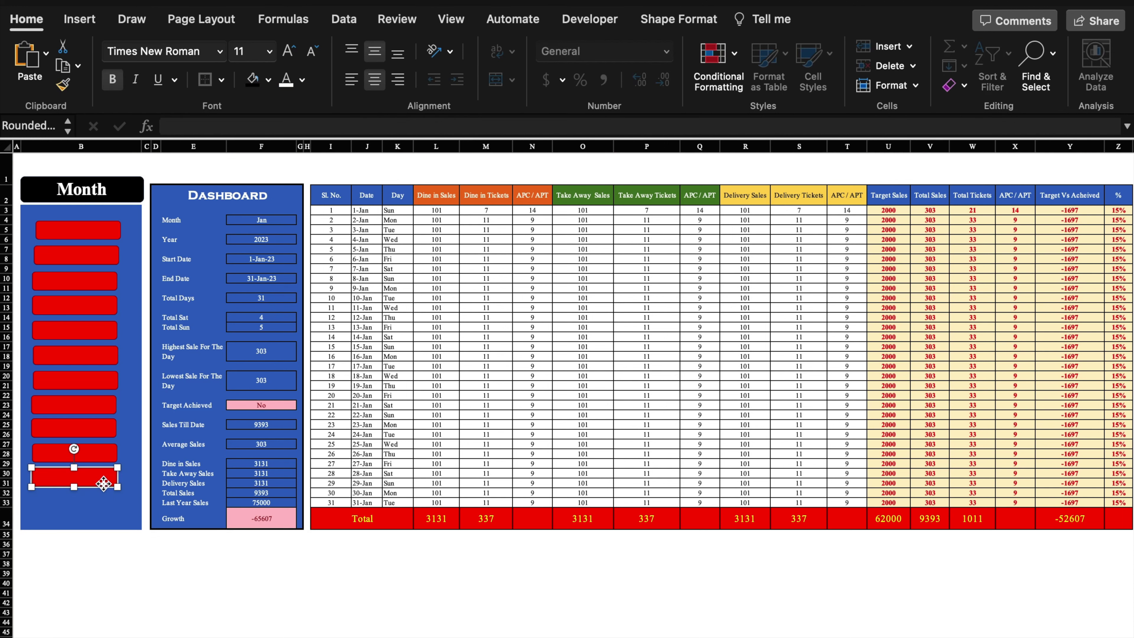
pyautogui.moveTo(103, 483); pyautogui.dragTo(103, 507)
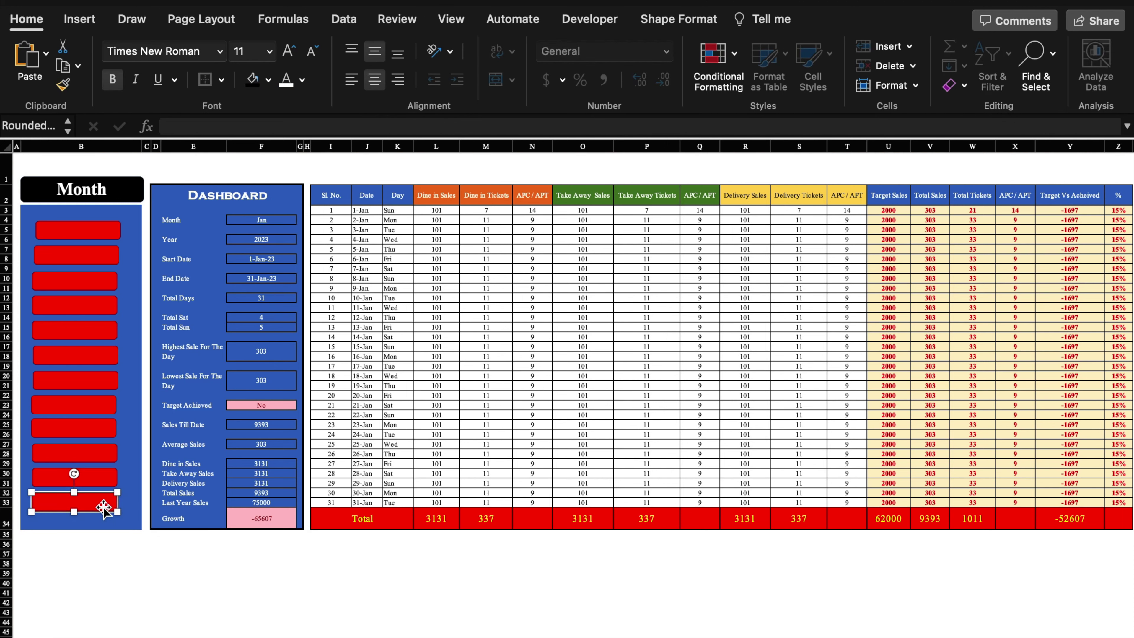
pyautogui.moveTo(104, 507)
pyautogui.mouseDown()
pyautogui.moveTo(95, 527)
pyautogui.moveTo(147, 529)
pyautogui.mouseUp()
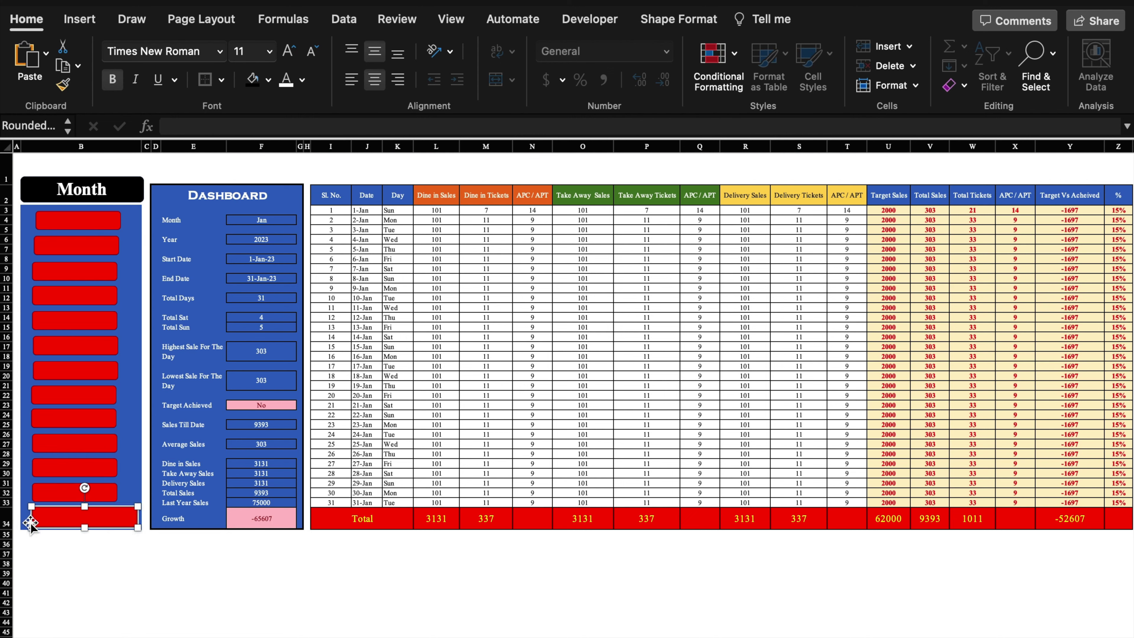
pyautogui.moveTo(31, 526); pyautogui.dragTo(24, 526)
pyautogui.click(76, 220)
pyautogui.keyDown('shift'); pyautogui.click(76, 245); pyautogui.keyUp('shift')
# Distribute the twelve selected month buttons evenly using Shape Format > Align > Distribute Horizontally.
pyautogui.keyDown('shift'); pyautogui.click(75, 270); pyautogui.keyUp('shift')
pyautogui.keyDown('shift'); pyautogui.click(98, 295); pyautogui.keyUp('shift')
pyautogui.keyDown('shift'); pyautogui.click(101, 320); pyautogui.keyUp('shift')
pyautogui.keyDown('shift'); pyautogui.click(103, 371); pyautogui.keyUp('shift')
pyautogui.keyDown('shift'); pyautogui.click(103, 419); pyautogui.keyUp('shift')
pyautogui.keyDown('shift'); pyautogui.click(105, 467); pyautogui.keyUp('shift')
pyautogui.keyDown('shift'); pyautogui.click(105, 492); pyautogui.keyUp('shift')
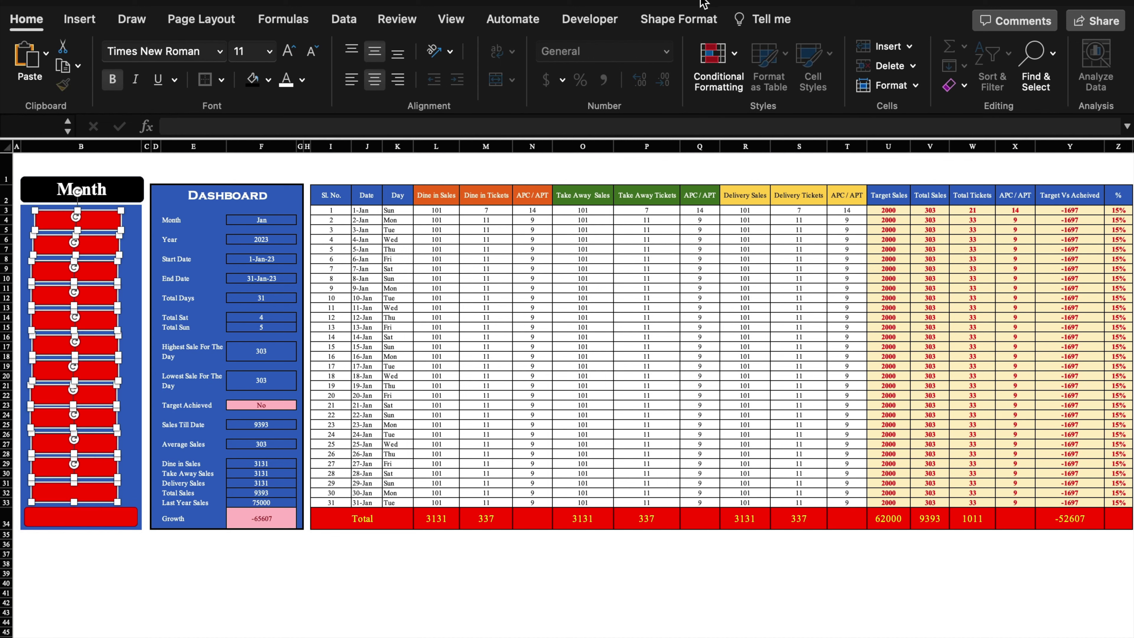
pyautogui.click(691, 19)
pyautogui.click(783, 56)
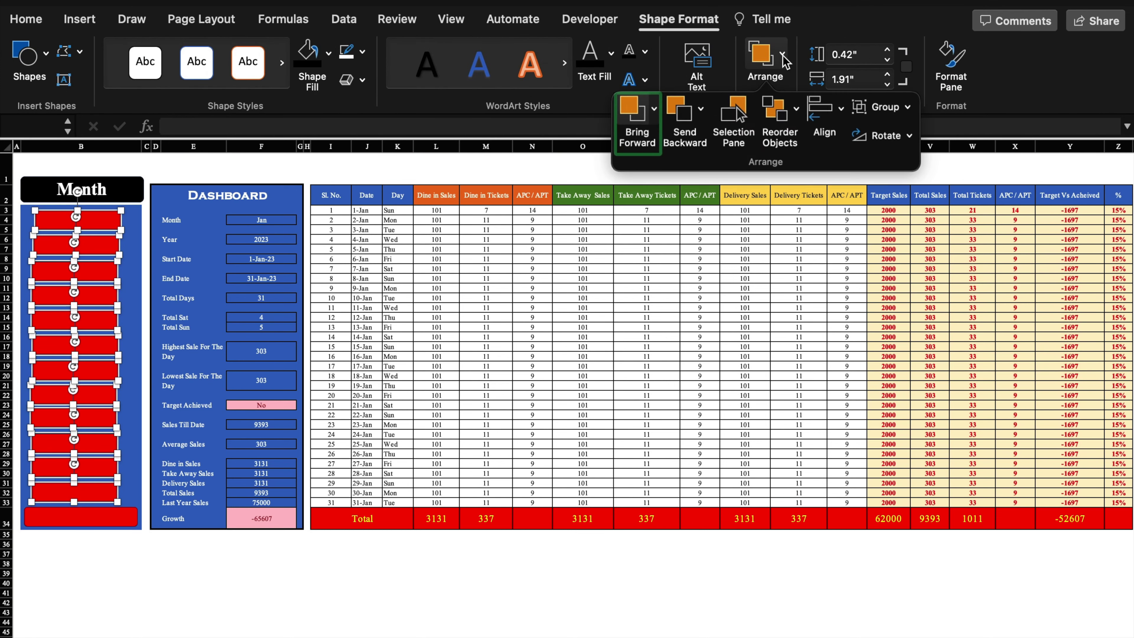
pyautogui.click(840, 109)
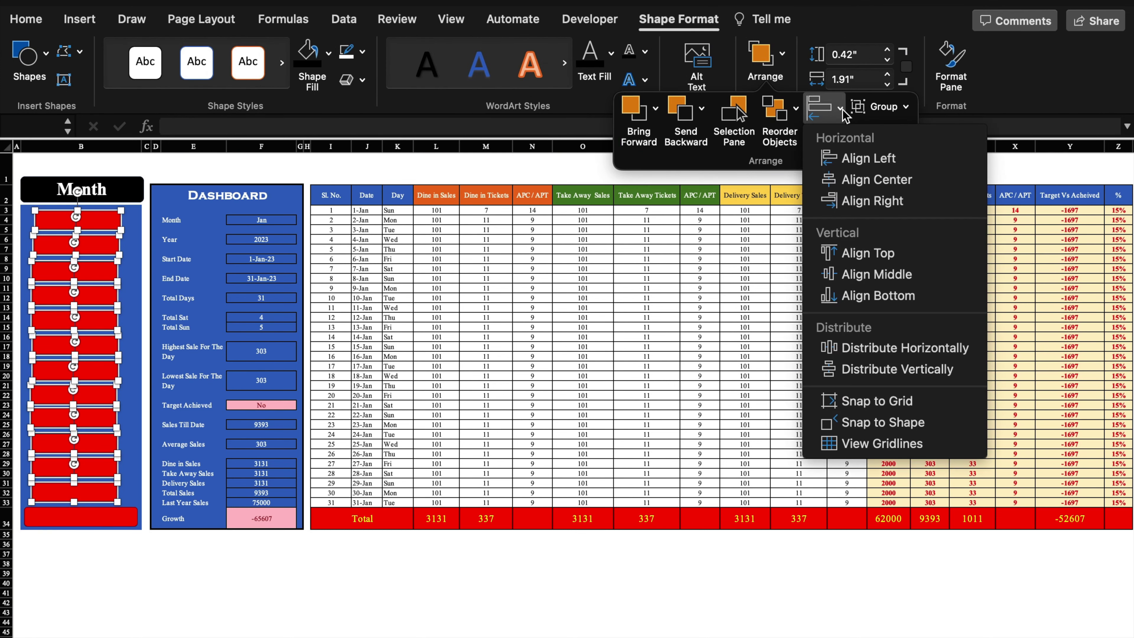
pyautogui.click(911, 351)
pyautogui.click(745, 564)
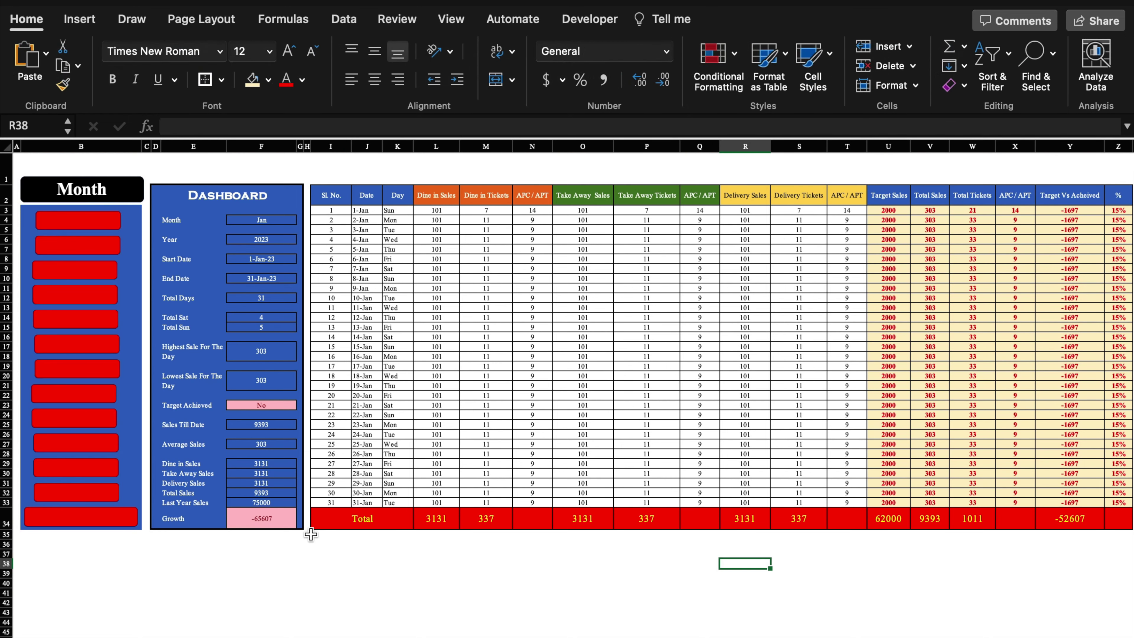
# Label the red buttons Feb, March, April, May, June, July, Aug, Sept., Oct., Nov., Dec., correcting Oct.
pyautogui.click(79, 226)
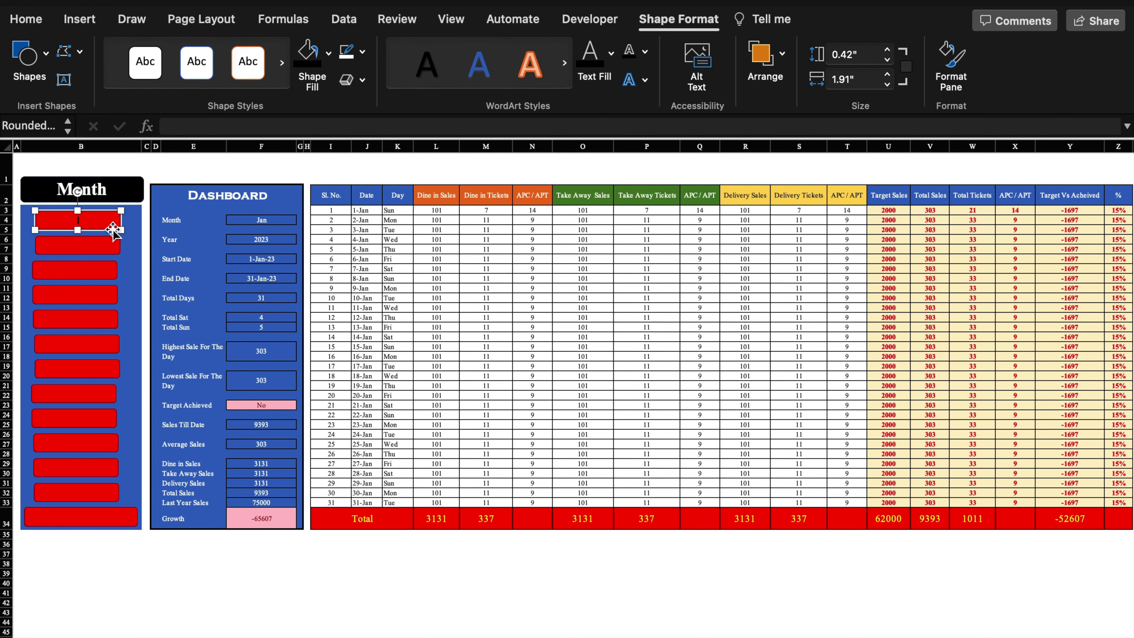
pyautogui.write('JanFebMarchAprilMayJuneJulyAugSept.OCt.Nov.Dec.')
pyautogui.doubleClick(75, 443)
pyautogui.write('Oct.')
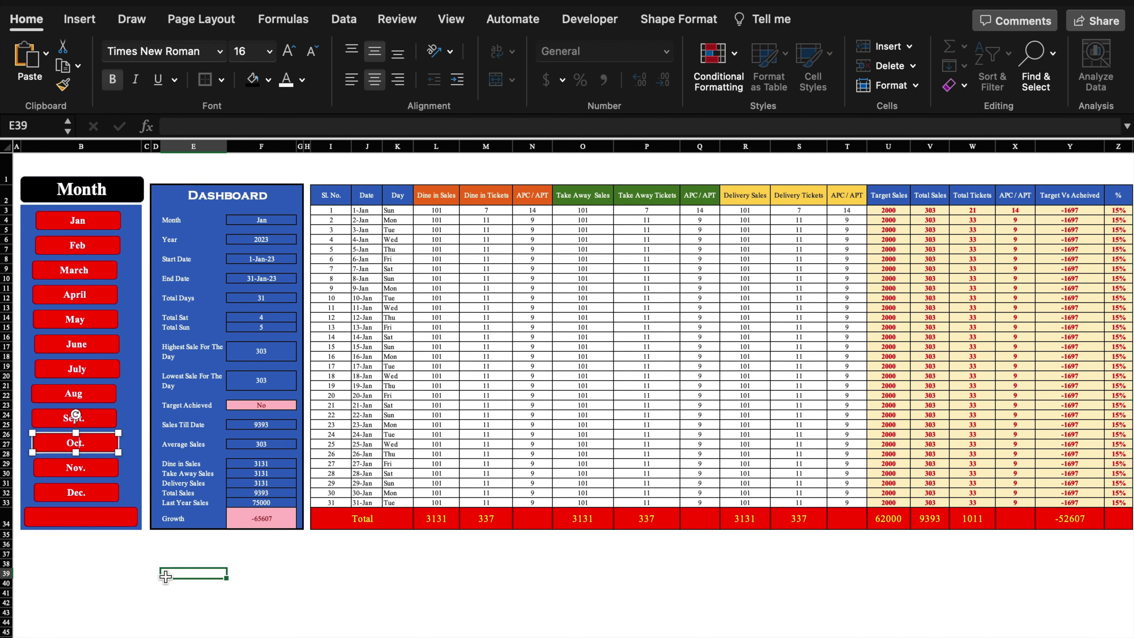
# Label the wide bottom button 'Consolidated'.
pyautogui.click(80, 517)
pyautogui.write('Consolidated')
pyautogui.moveTo(331, 169)
pyautogui.mouseDown()
pyautogui.moveTo(735, 180)
pyautogui.moveTo(618, 168)
pyautogui.mouseUp()
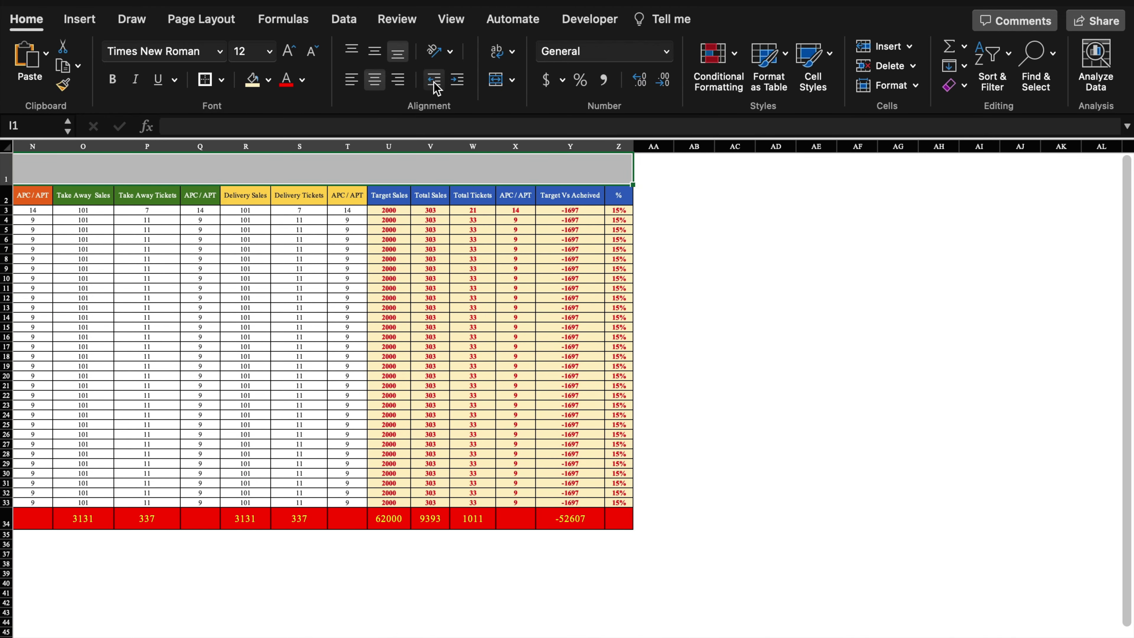
# Merge row 1 across I1:Z1 and give it a blue font at size 18.
pyautogui.click(500, 81)
pyautogui.click(269, 81)
pyautogui.click(303, 80)
pyautogui.click(303, 80)
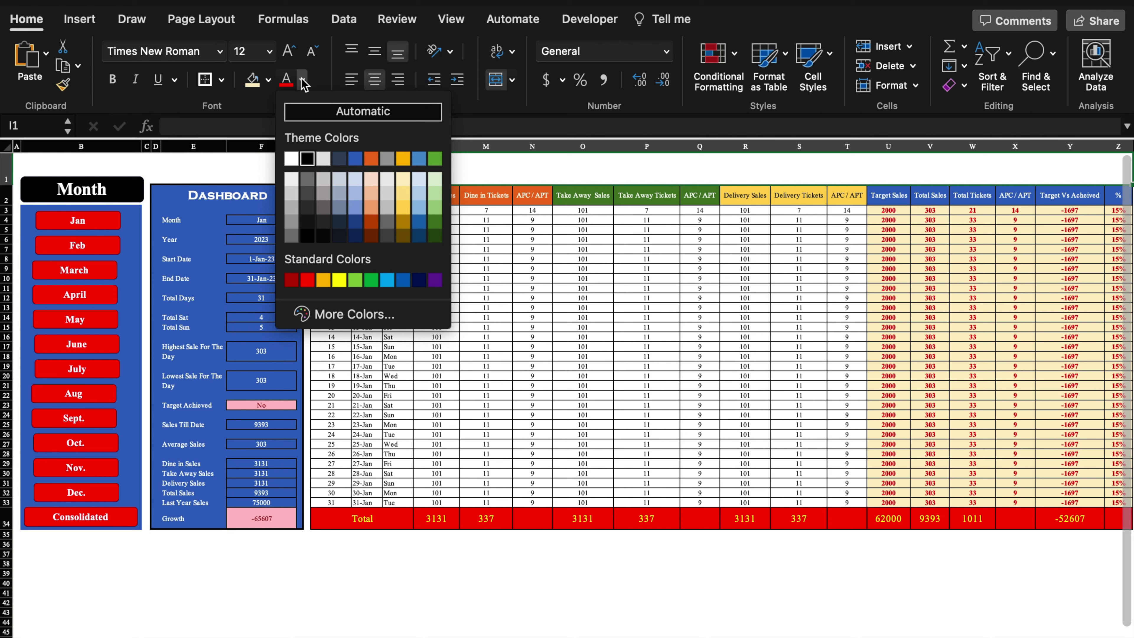
pyautogui.click(355, 159)
pyautogui.click(289, 54)
pyautogui.click(290, 53)
pyautogui.click(289, 54)
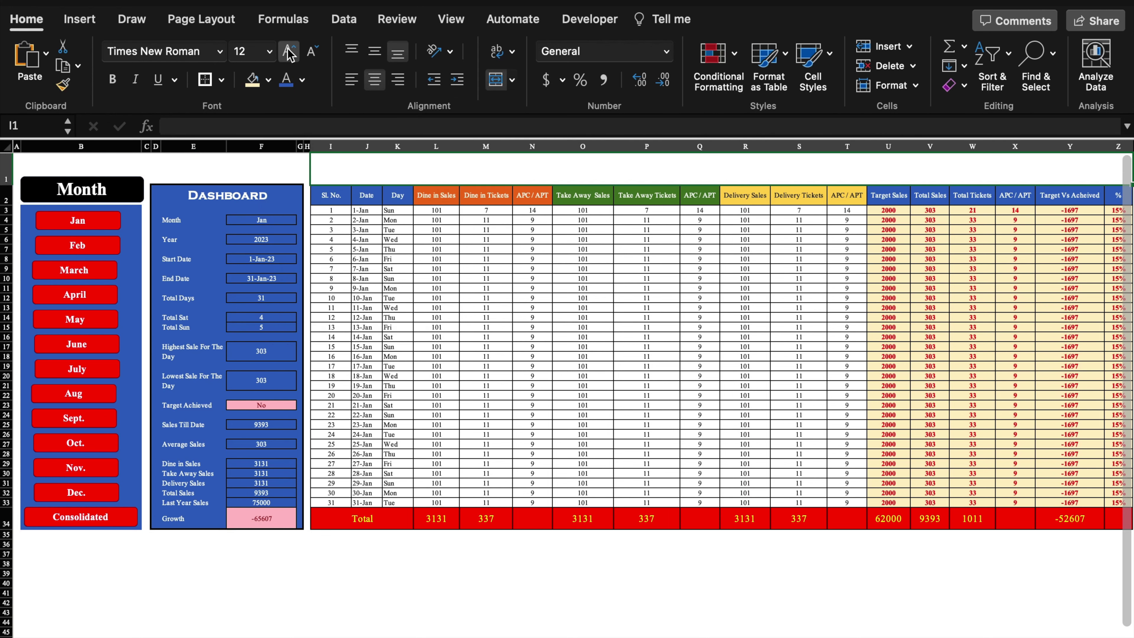
# Enter the title 'Daily Slaes Report', middle-align it, and enlarge its font further.
pyautogui.write('Daily')
pyautogui.write(' Slaes Report')
pyautogui.press('Return')
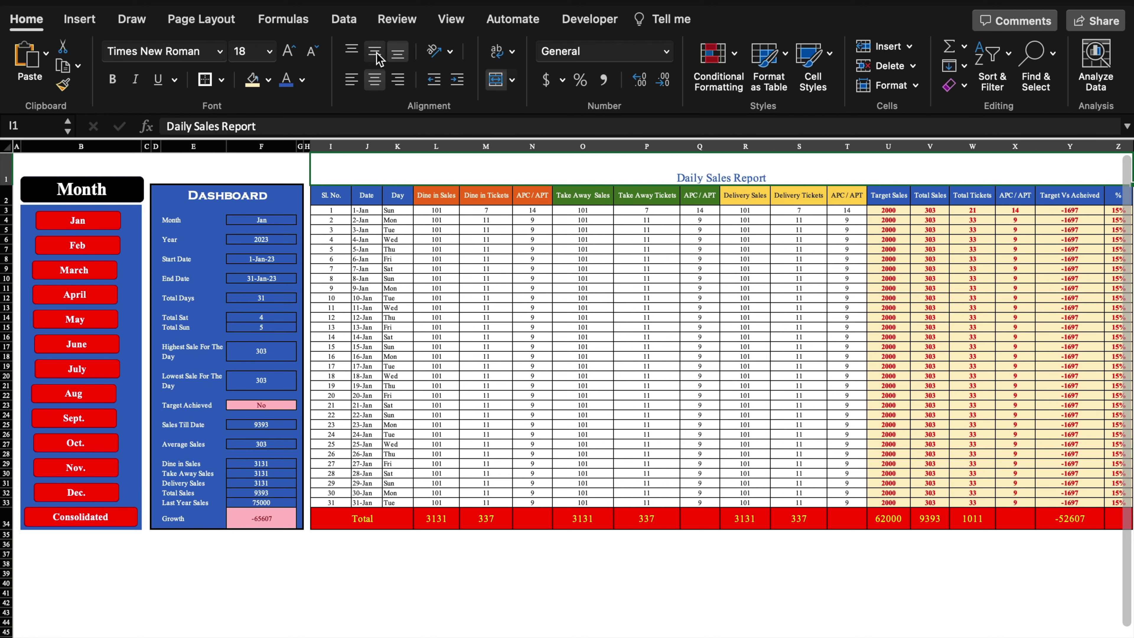
pyautogui.click(375, 52)
pyautogui.click(289, 52)
pyautogui.click(289, 52)
pyautogui.click(289, 52)
pyautogui.click(311, 51)
pyautogui.click(481, 573)
pyautogui.moveTo(549, 592)
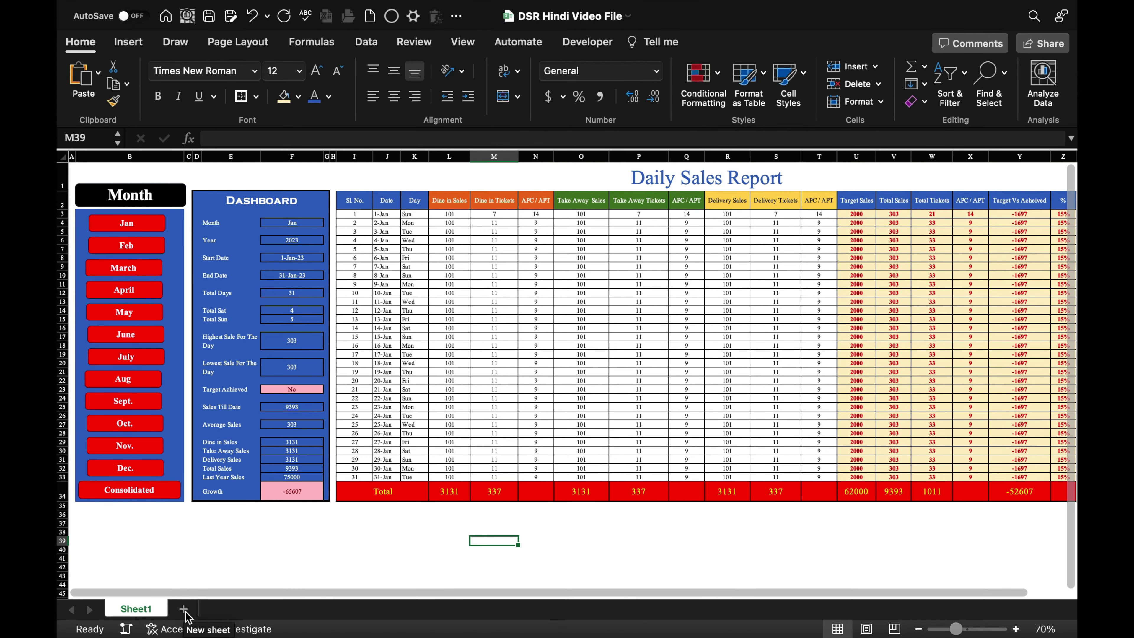
# Add a new sheet and enter 'Month' in B2 and 'Jan' in B3.
pyautogui.click(183, 609)
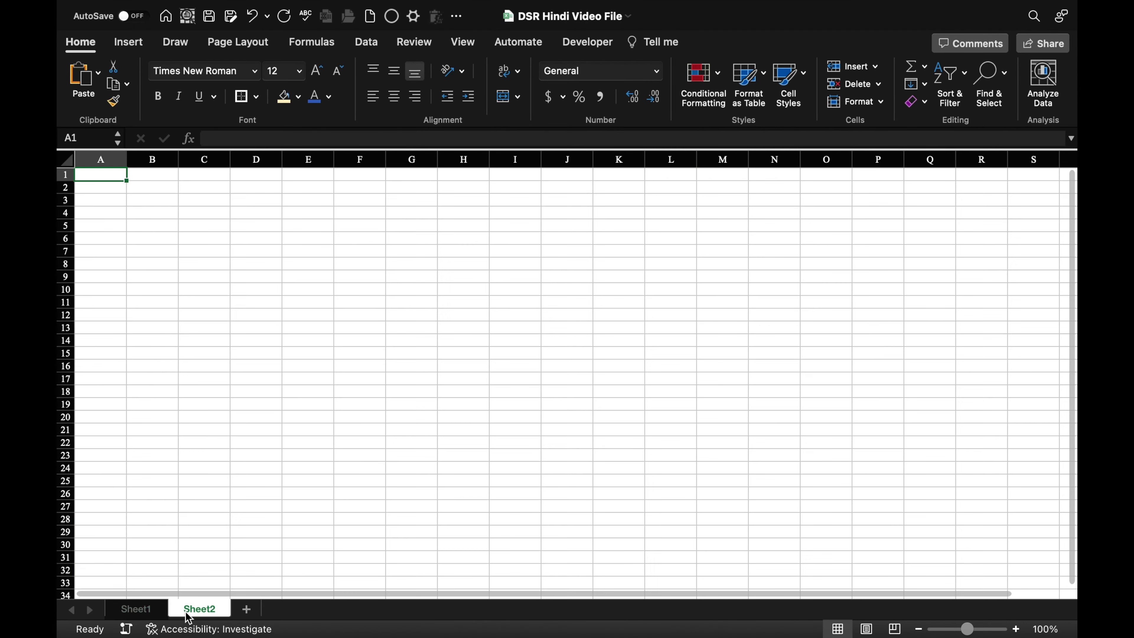
pyautogui.click(155, 194)
pyautogui.write('Month')
pyautogui.click(190, 393)
pyautogui.click(153, 201)
pyautogui.write('Jan')
pyautogui.click(174, 276)
# Autofill months down column B, clear the repeats in B15:B18, and type 'Consolidate' in B15.
pyautogui.click(152, 201)
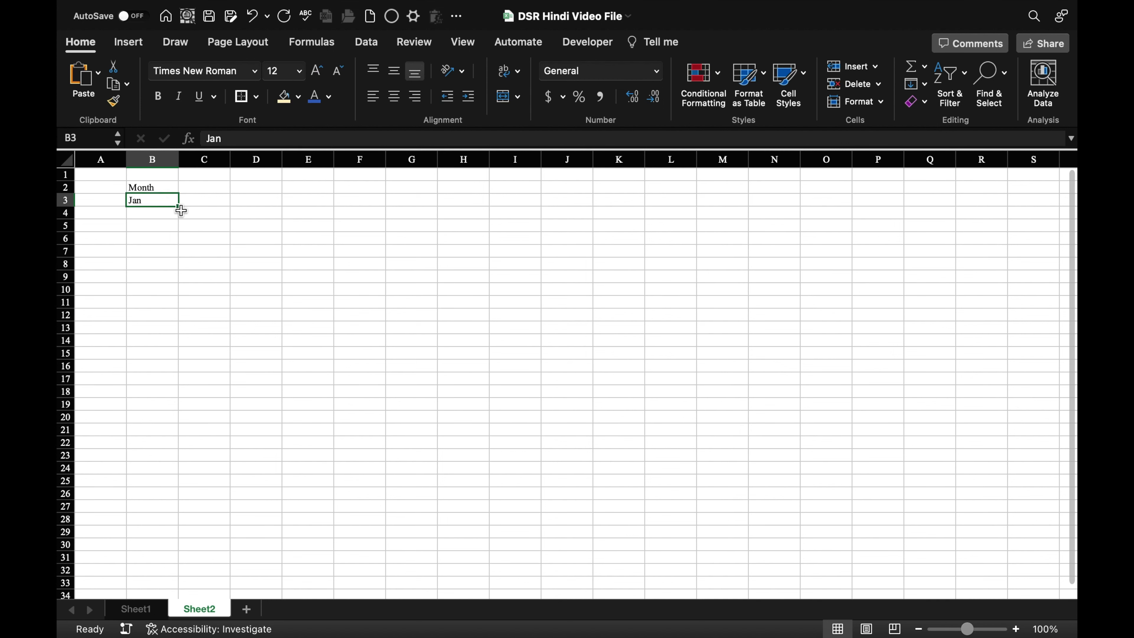
pyautogui.moveTo(179, 207); pyautogui.dragTo(171, 388)
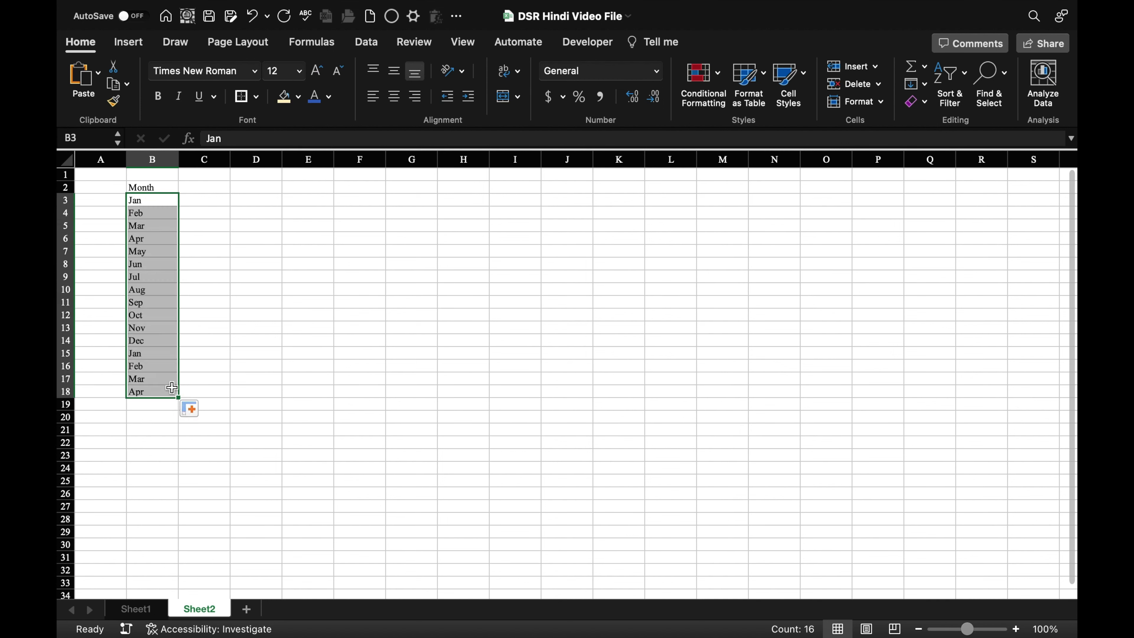
pyautogui.moveTo(152, 353); pyautogui.dragTo(155, 394)
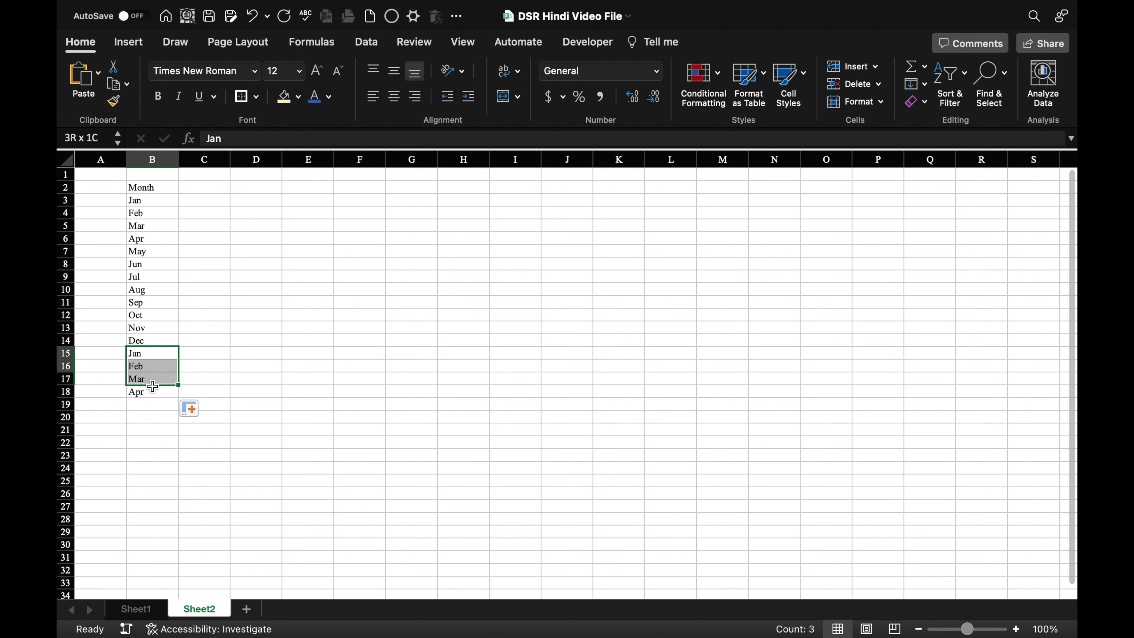
pyautogui.press('Delete')
pyautogui.click(145, 354)
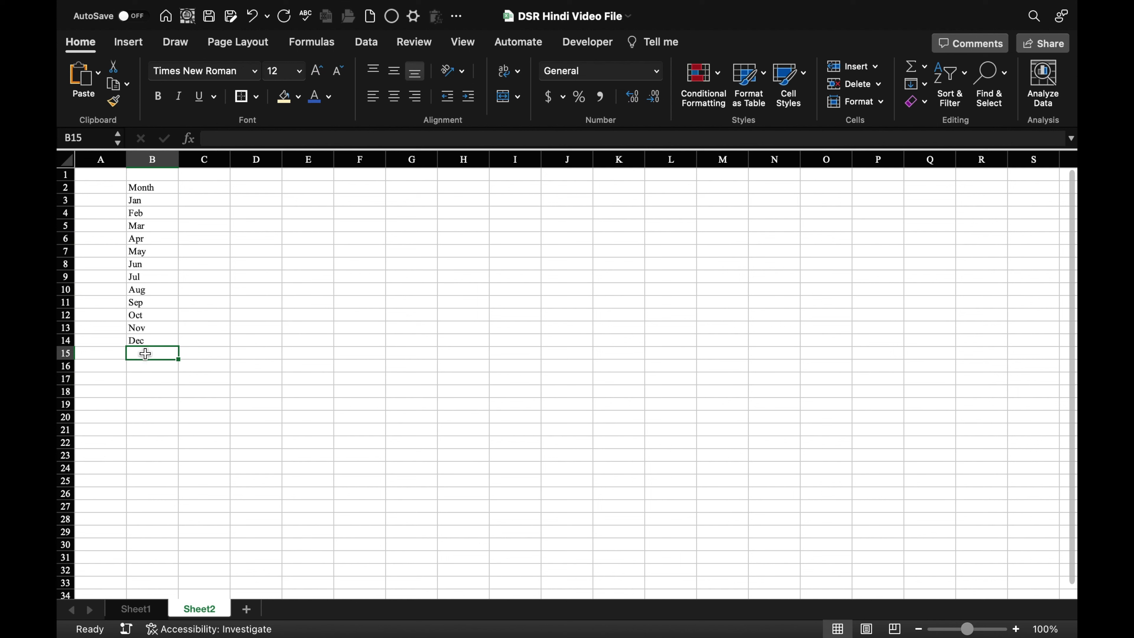
pyautogui.write('Consolida')
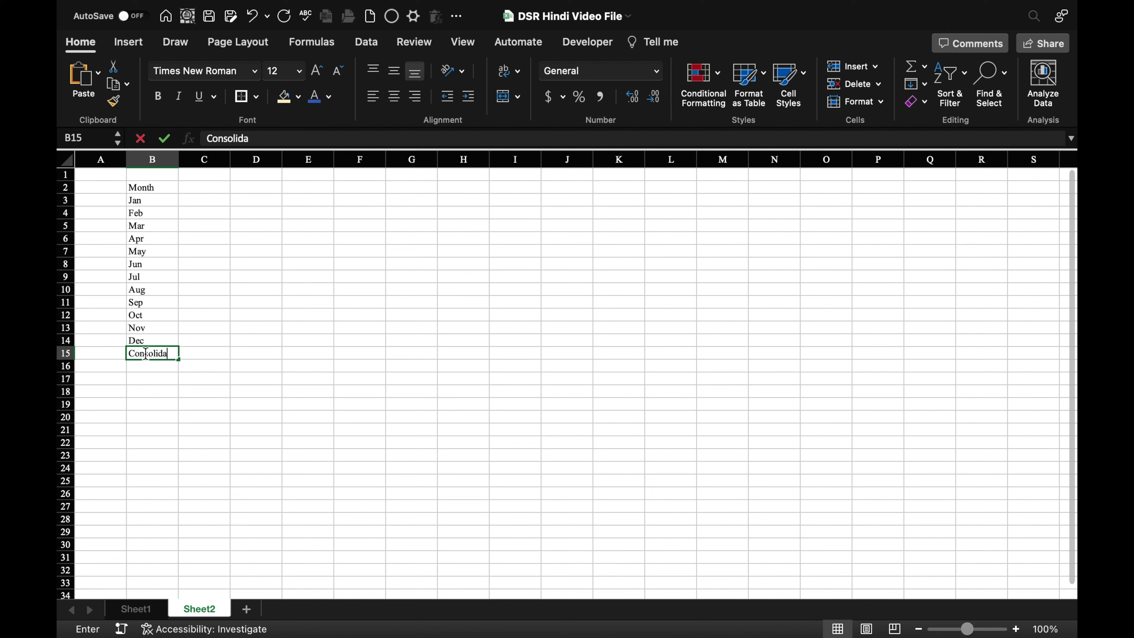
pyautogui.write('te')
pyautogui.click(308, 379)
# Select the month list B2:B15.
pyautogui.click(152, 195)
pyautogui.moveTo(153, 196); pyautogui.dragTo(158, 353)
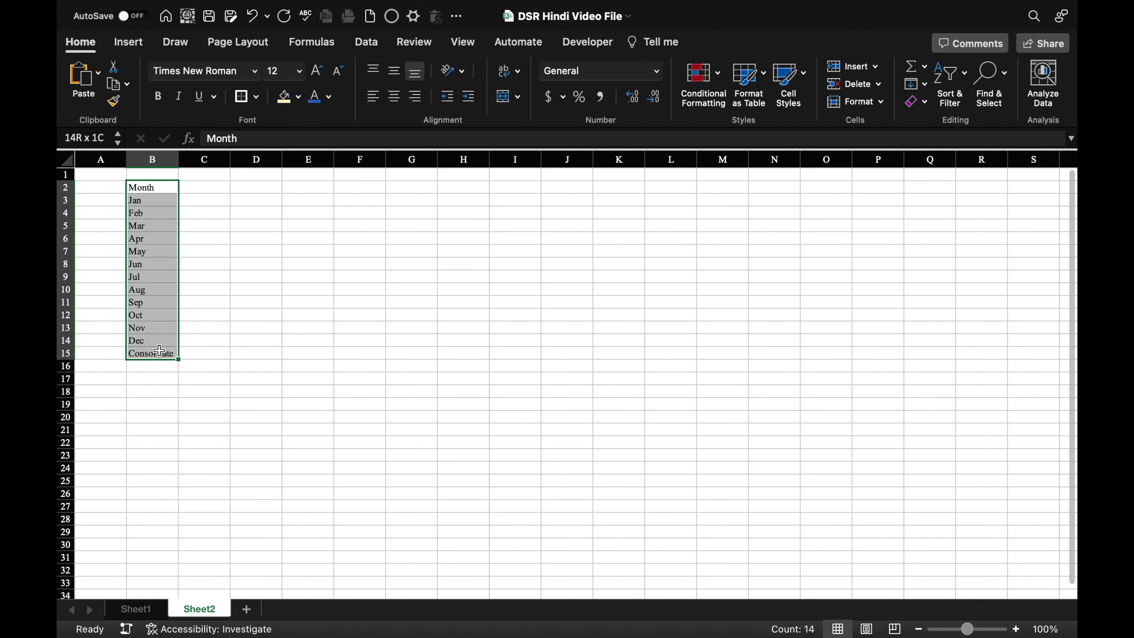
pyautogui.click(129, 45)
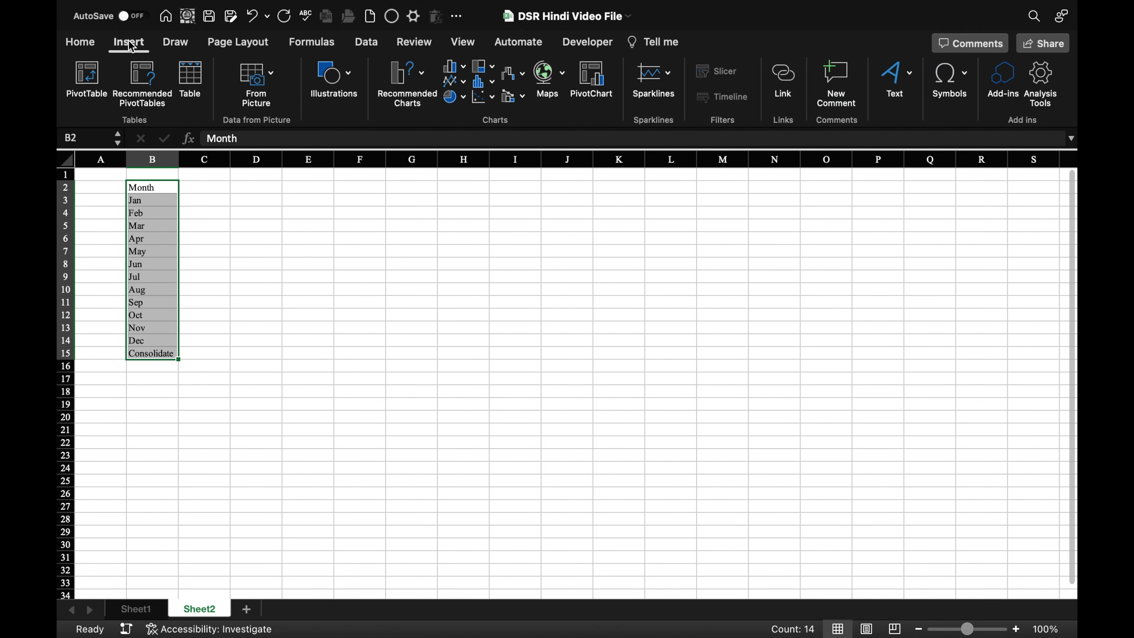
# Insert a PivotTable from the month list at D2 with Month as the report filter.
pyautogui.click(87, 80)
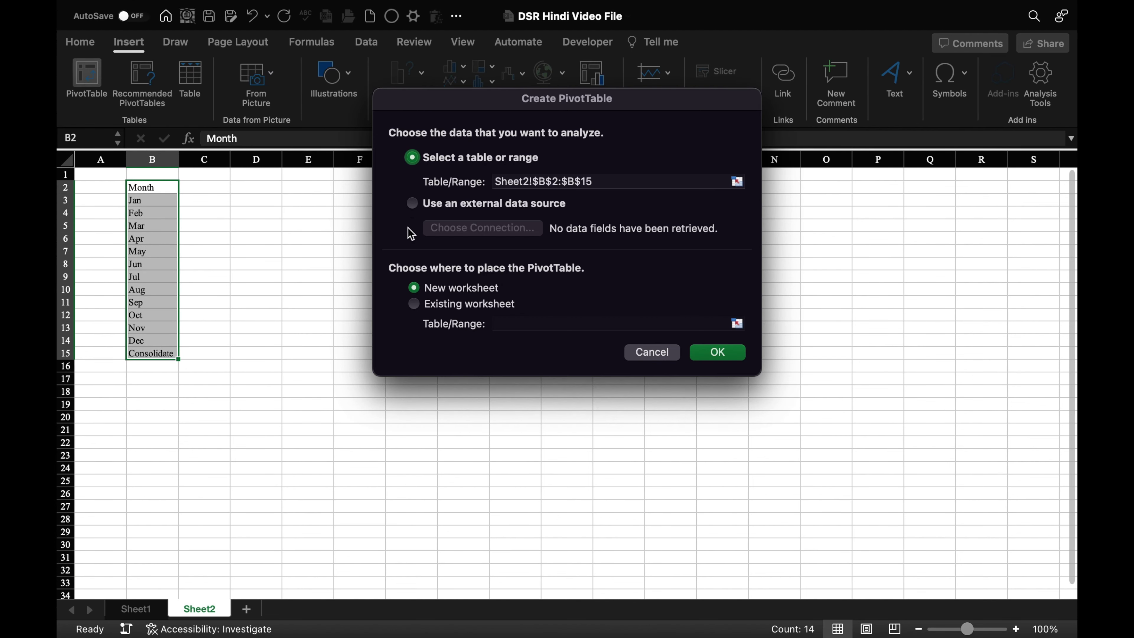
pyautogui.click(415, 304)
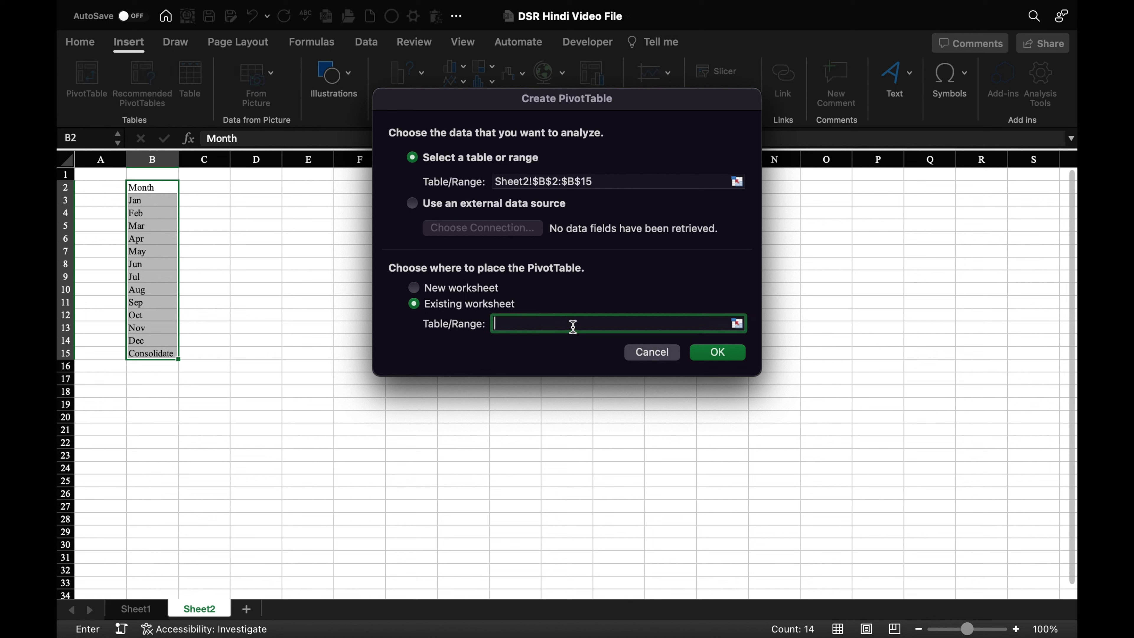
pyautogui.click(243, 188)
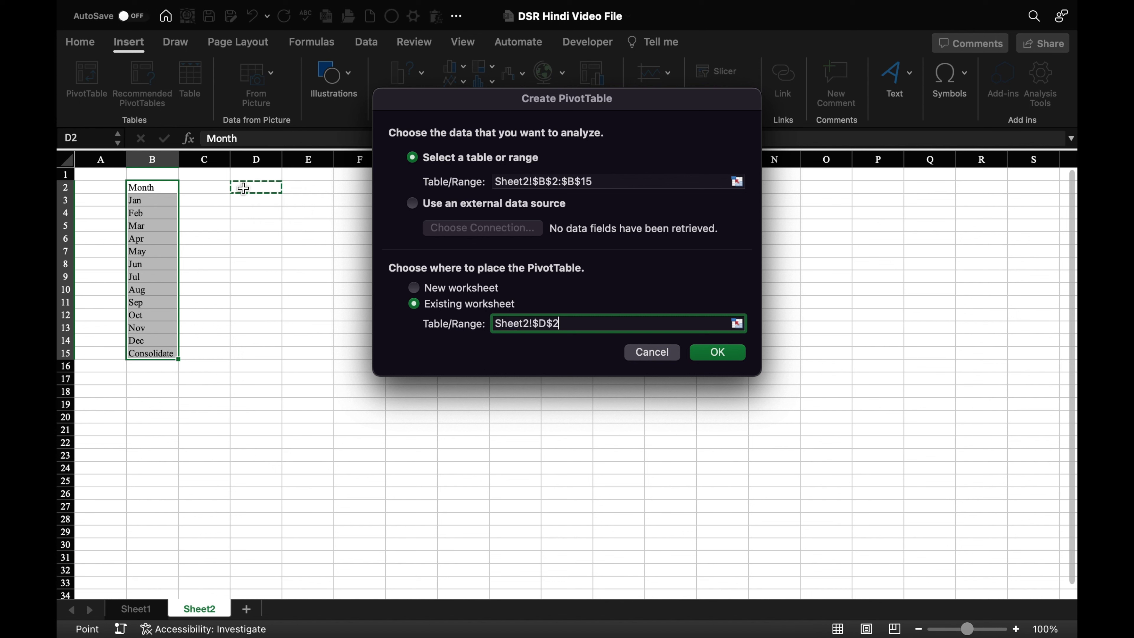
pyautogui.click(735, 355)
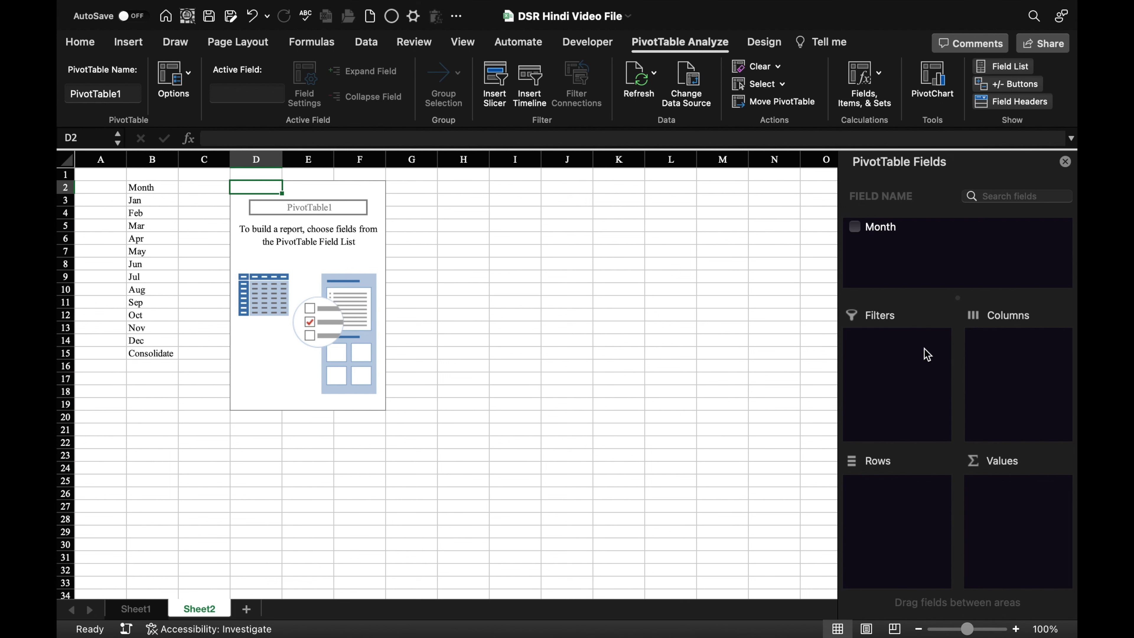
pyautogui.click(885, 234)
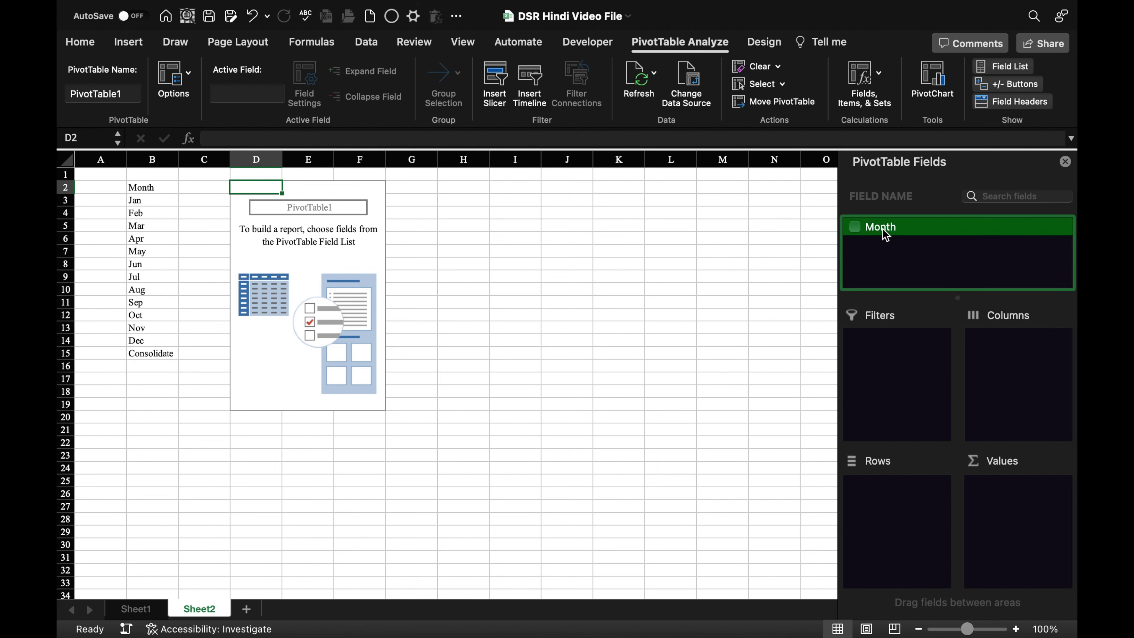
pyautogui.moveTo(885, 234); pyautogui.dragTo(892, 366)
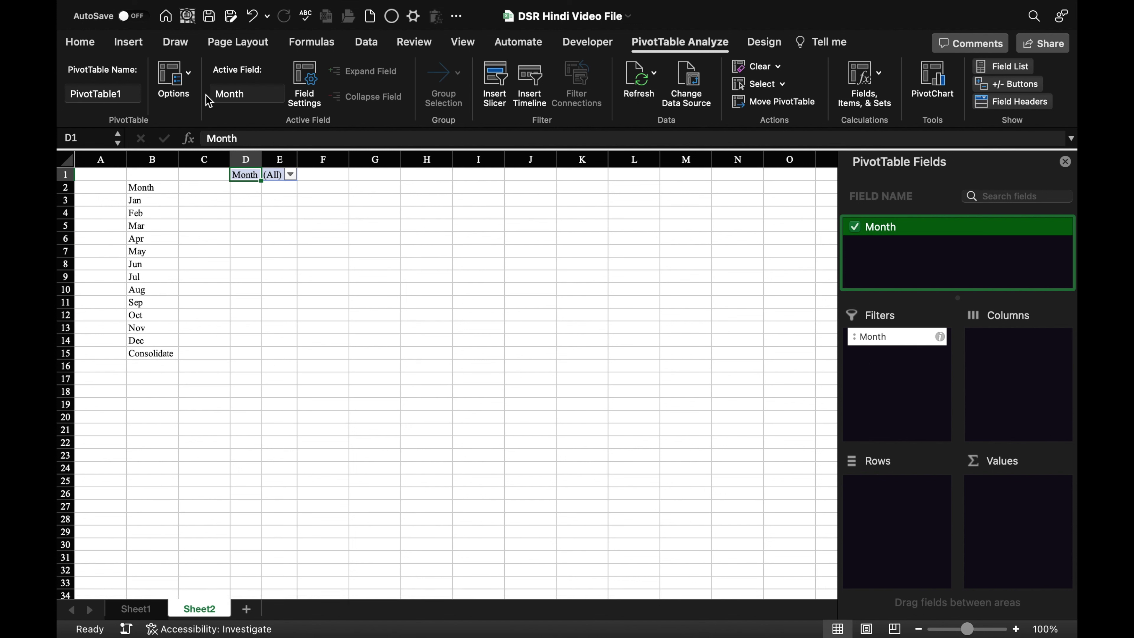
# Generate one sheet per month with Show Report Filter Pages on the Month field.
pyautogui.click(189, 74)
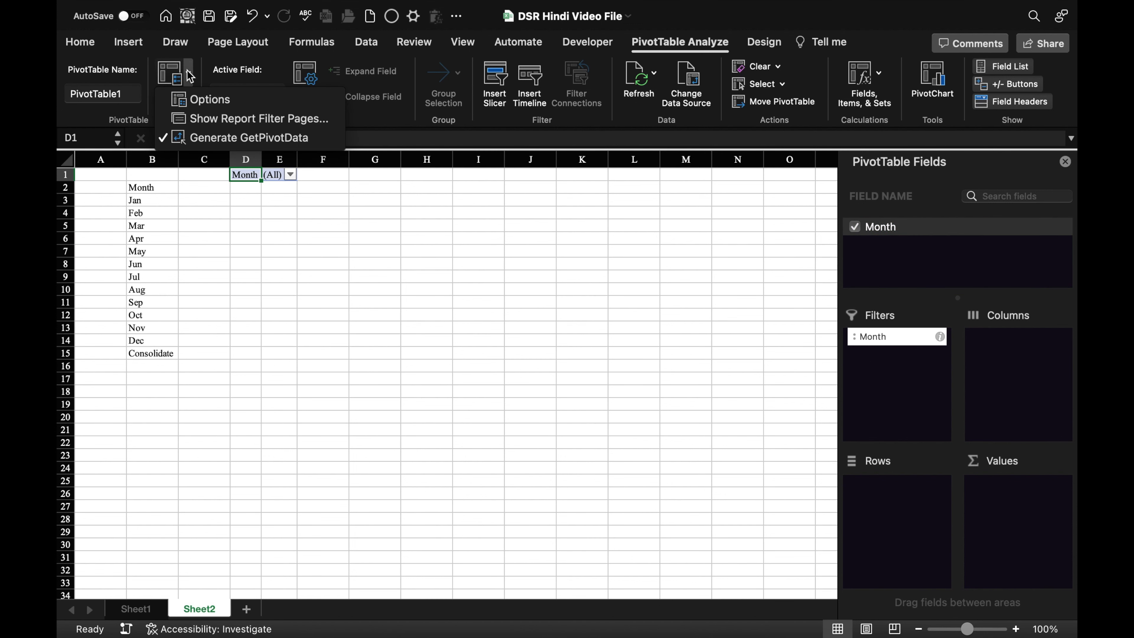
pyautogui.click(251, 119)
pyautogui.click(606, 287)
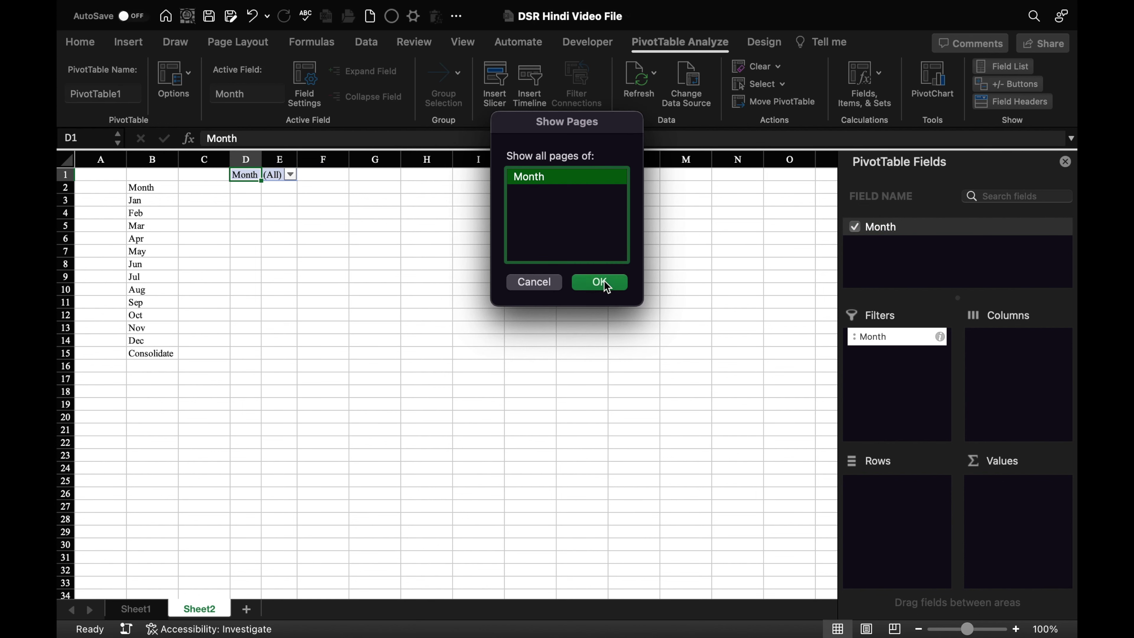
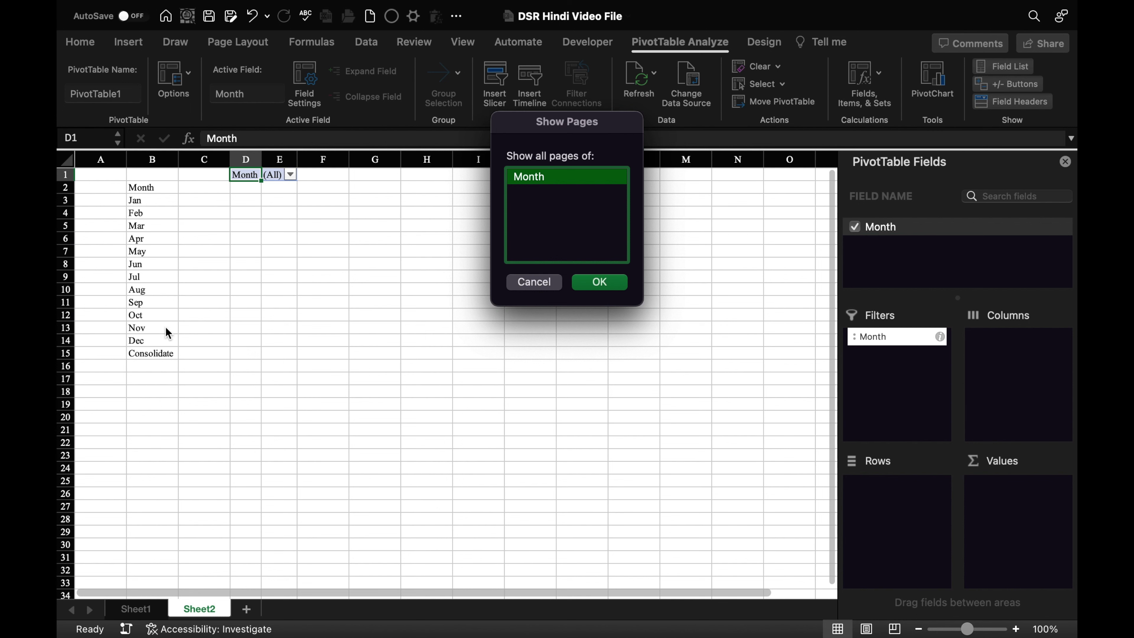
# Create the month sheets from Show Pages, close the field list, and delete the helper Sheet2.
pyautogui.click(598, 282)
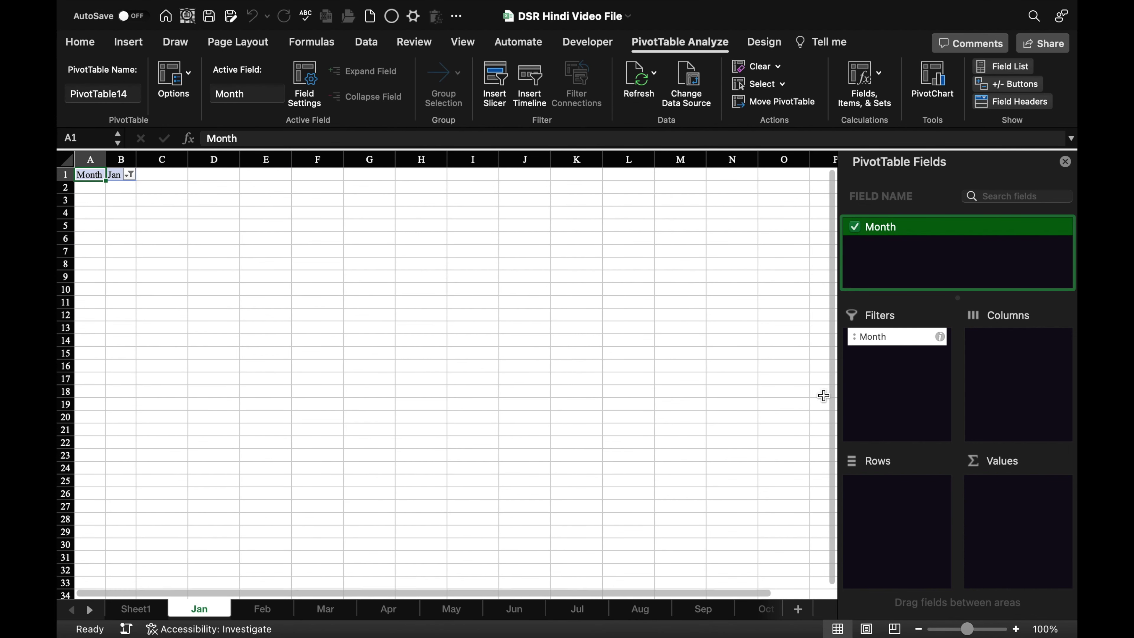
pyautogui.click(1066, 162)
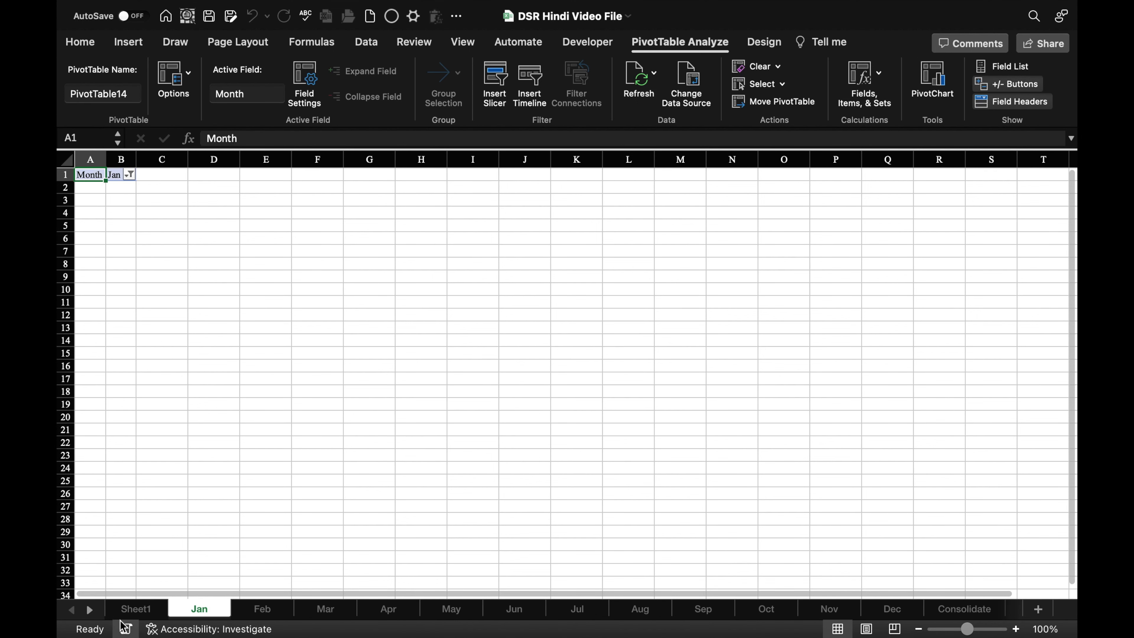
pyautogui.click(89, 609)
pyautogui.click(974, 609)
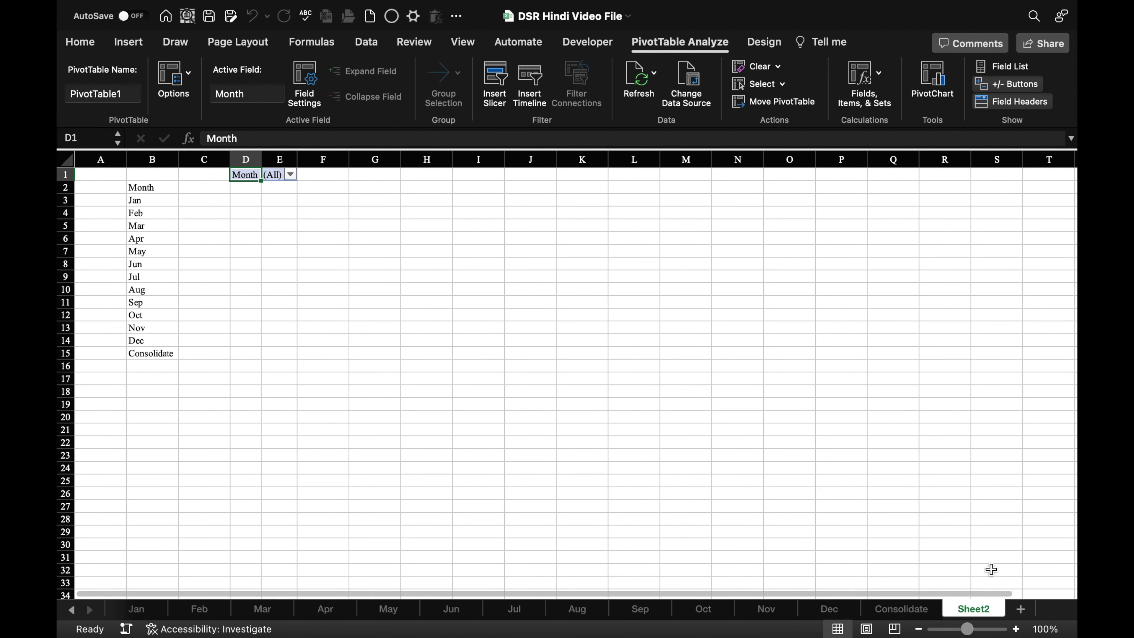
pyautogui.rightClick(978, 612)
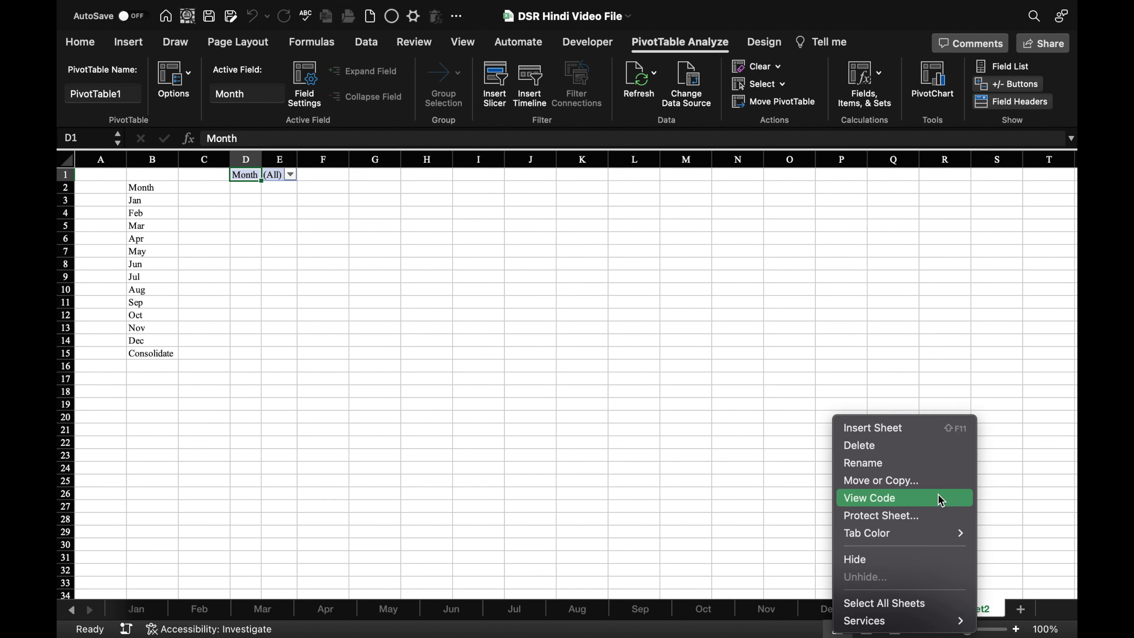
pyautogui.click(918, 449)
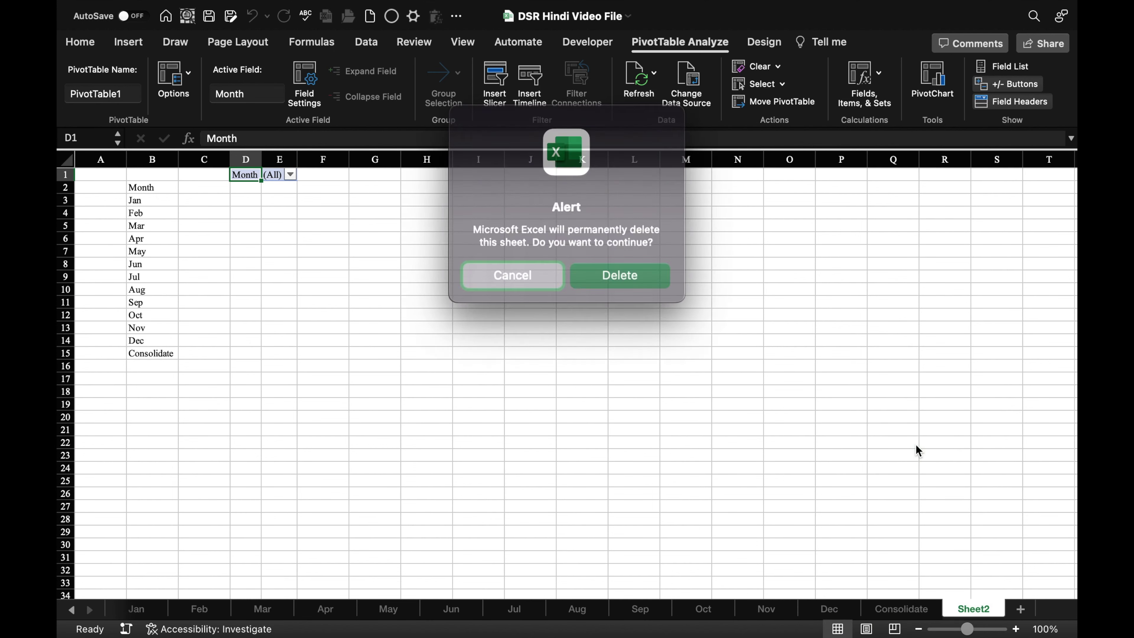
pyautogui.click(621, 266)
# Group the sheets from Jan through Consolidate.
pyautogui.click(199, 610)
pyautogui.click(202, 613)
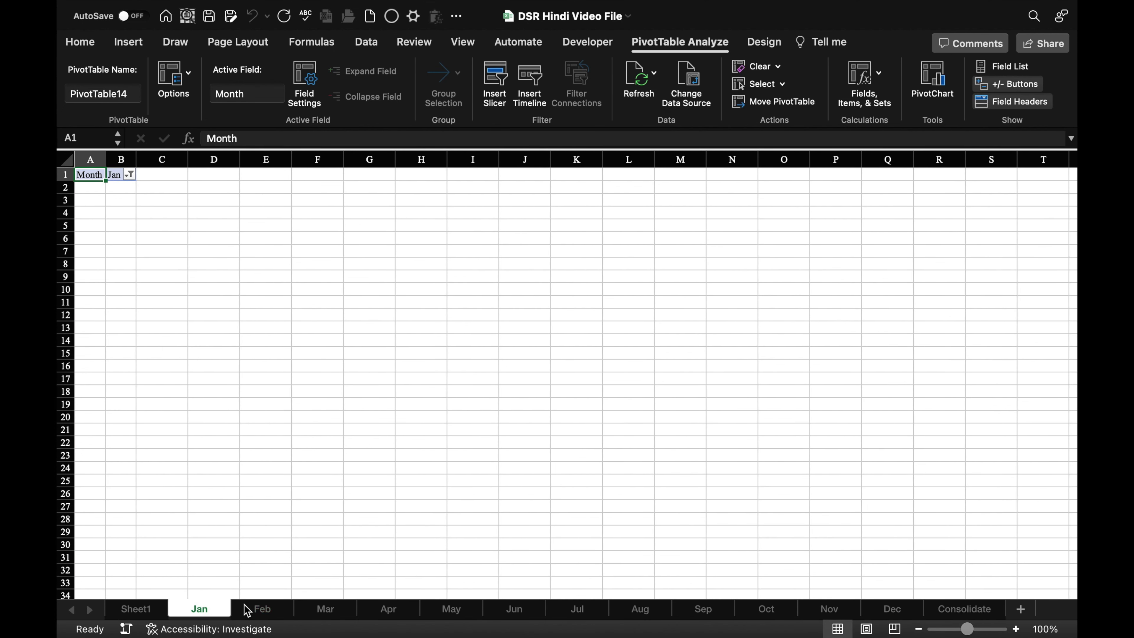
pyautogui.click(263, 610)
pyautogui.click(312, 611)
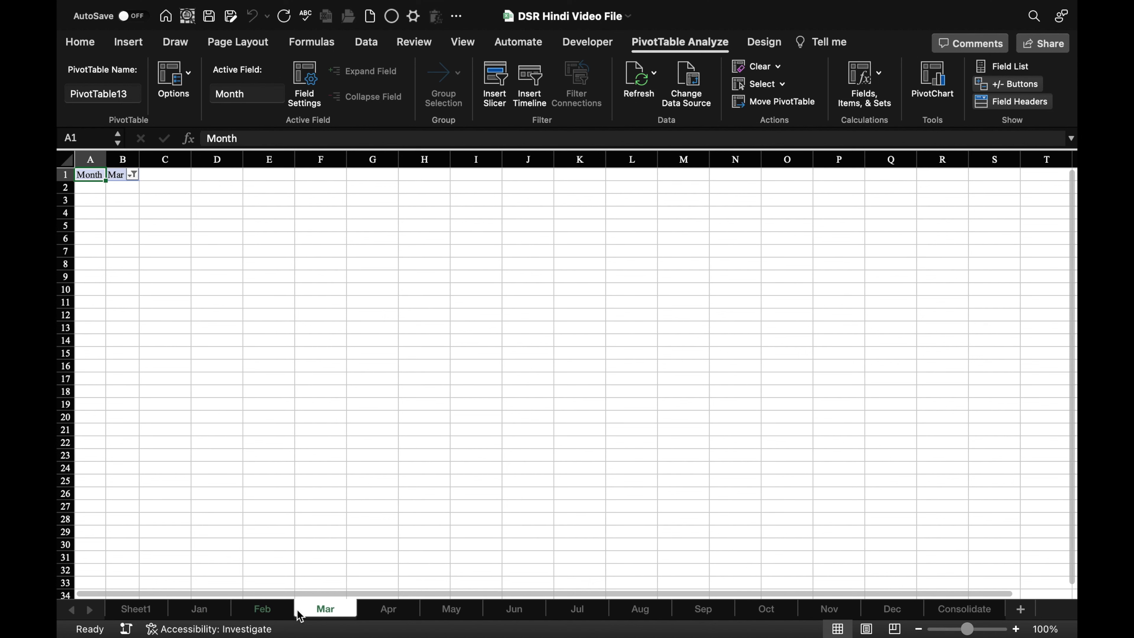
pyautogui.click(208, 615)
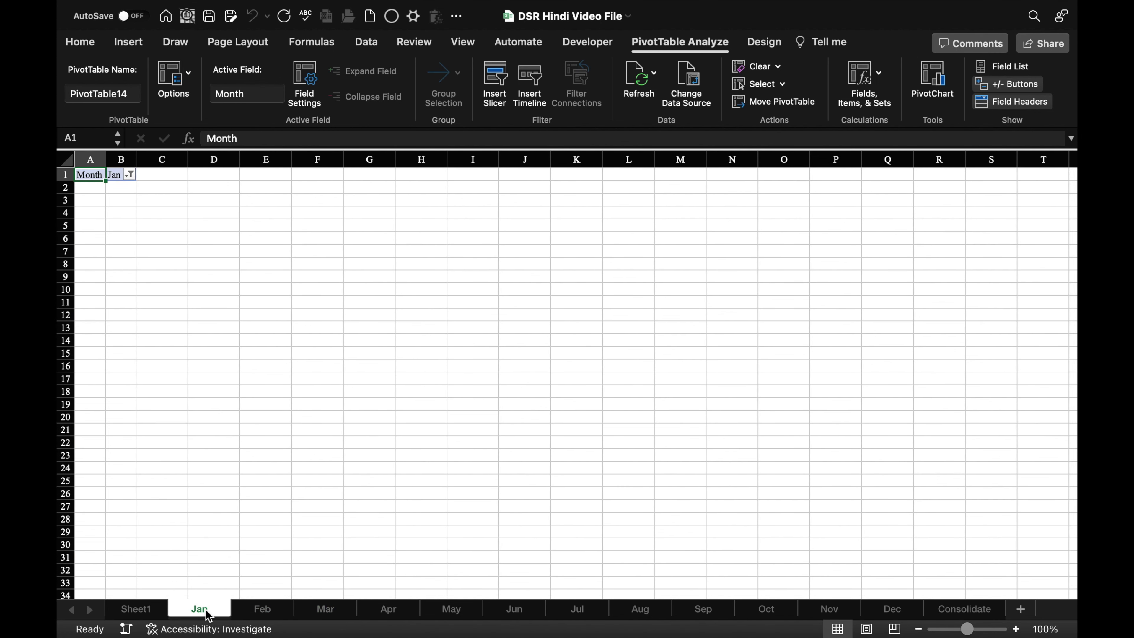
pyautogui.keyDown('shift'); pyautogui.click(962, 609); pyautogui.keyUp('shift')
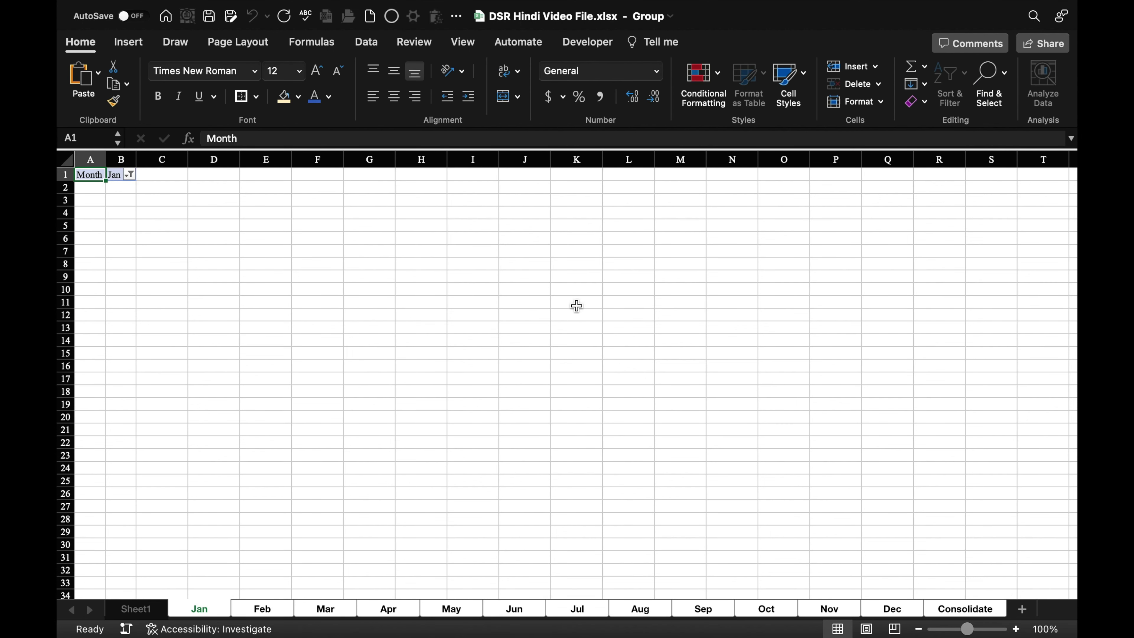
# Delete all pivot content on the grouped Jan–Consolidate sheets, turn off gridlines, then go to Sheet1.
pyautogui.click(65, 160)
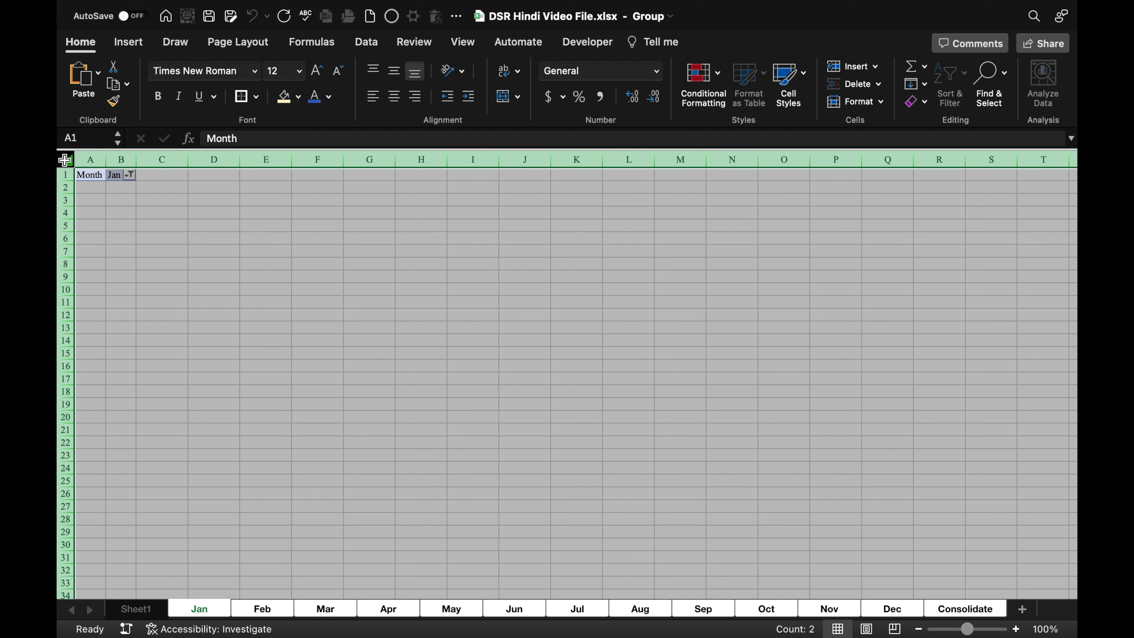
pyautogui.press('Delete')
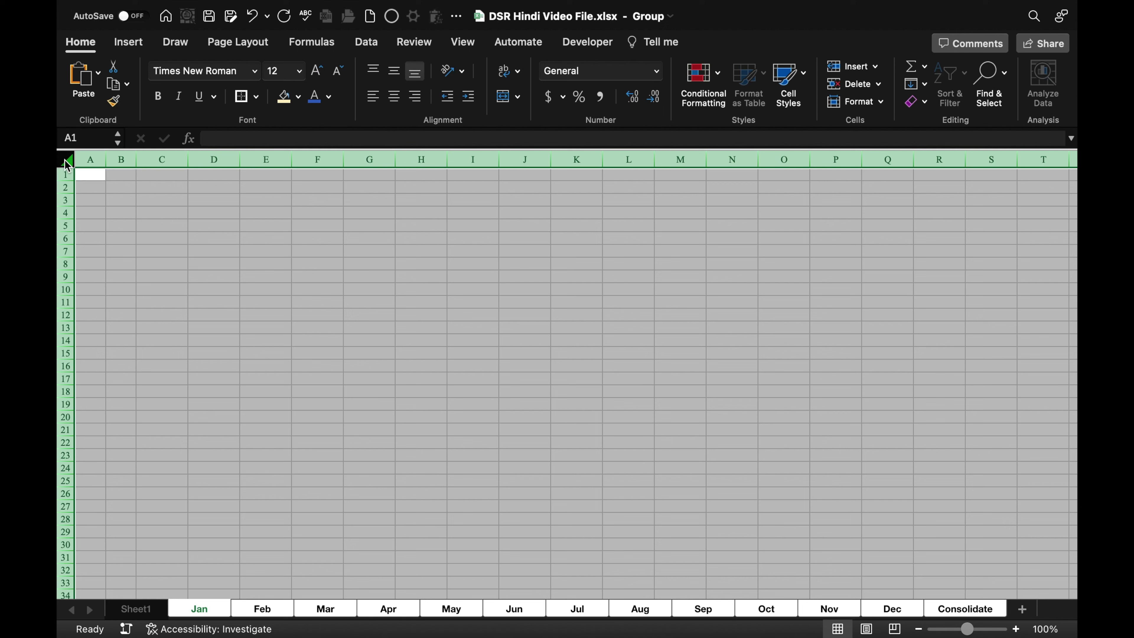
pyautogui.click(463, 42)
pyautogui.click(459, 79)
pyautogui.click(407, 146)
pyautogui.click(337, 352)
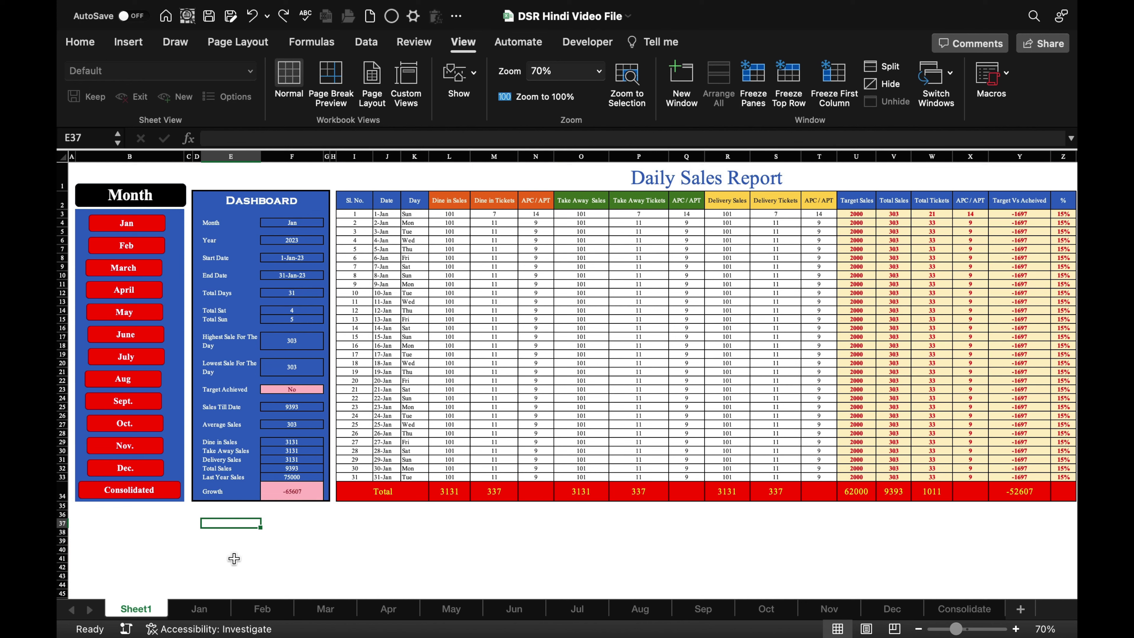
# Rename Sheet1 to 'Mastersheet'.
pyautogui.click(234, 558)
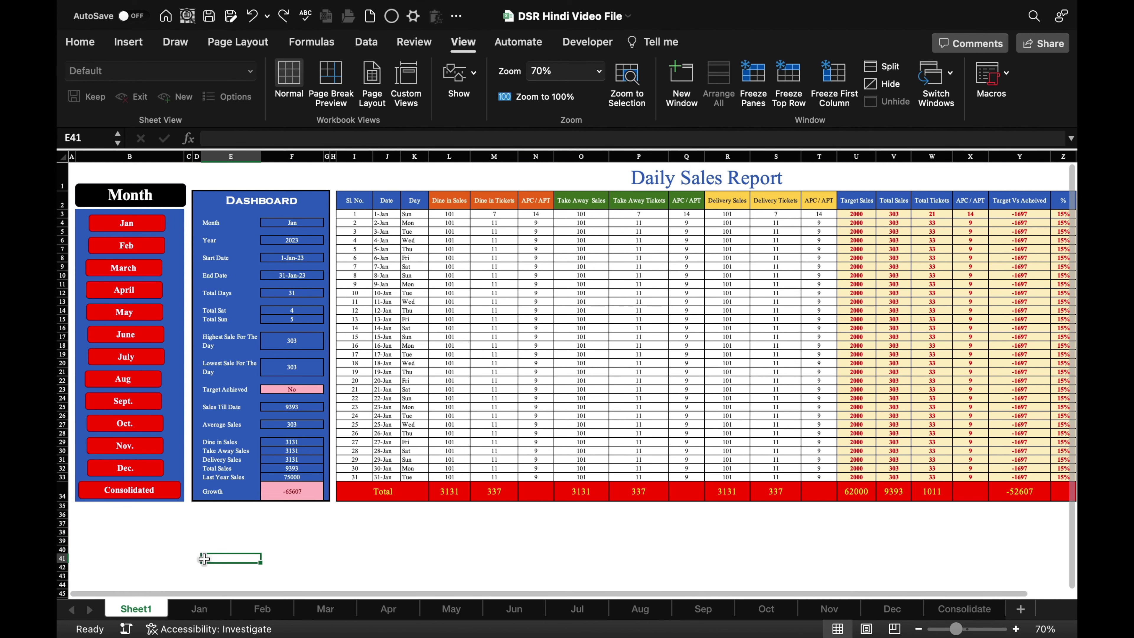
pyautogui.doubleClick(137, 610)
pyautogui.write('Mas')
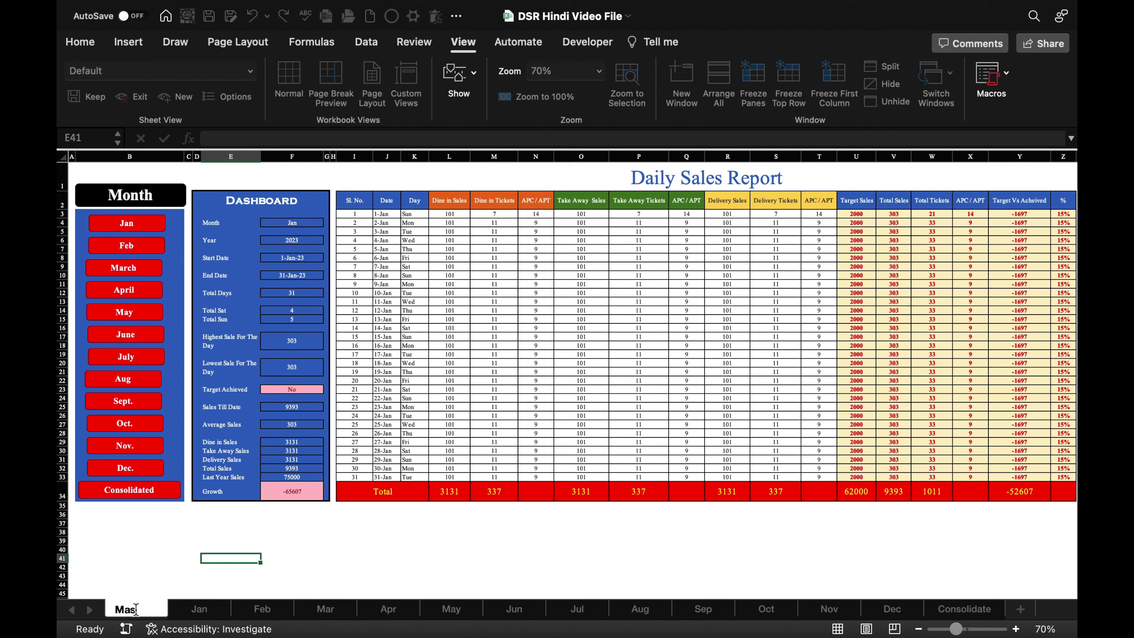
pyautogui.write('tersheet')
pyautogui.click(240, 546)
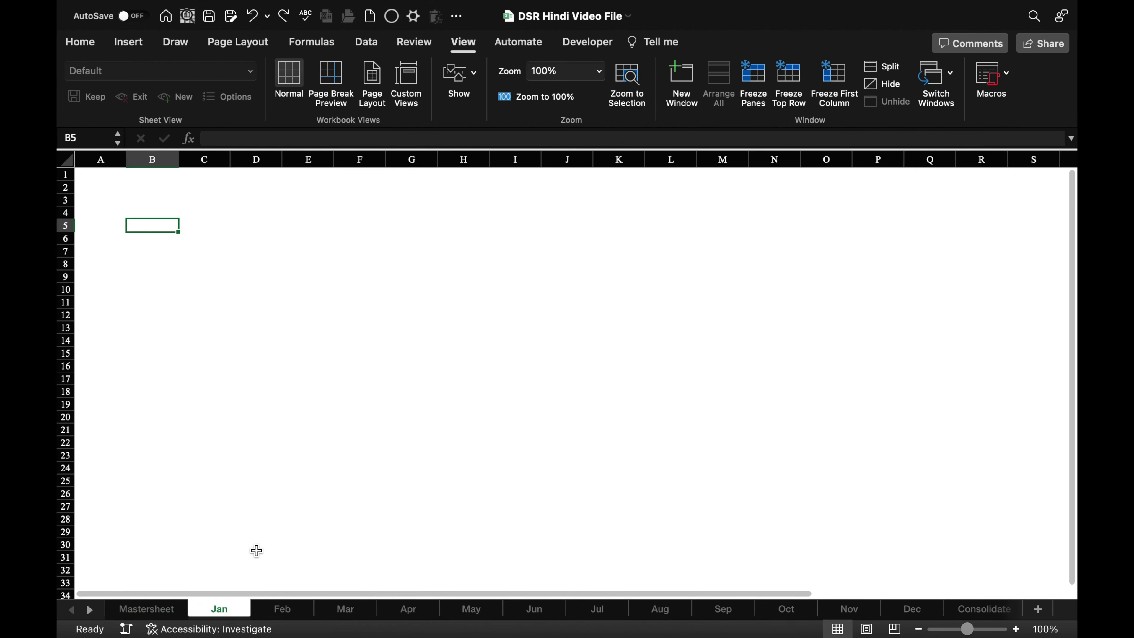
# Copy the whole Mastersheet dashboard and paste it onto the Jan sheet.
pyautogui.hotkey('ctrl', 'pageup')
pyautogui.hotkey('ctrl', 'c')
pyautogui.click(228, 614)
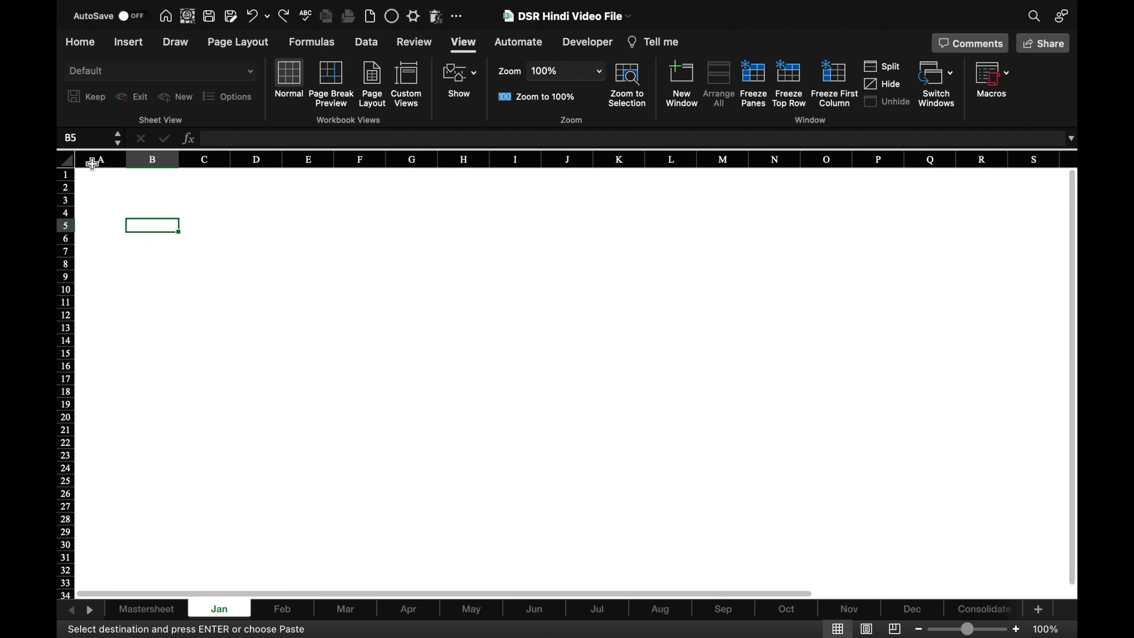
pyautogui.hotkey('ctrl', 'v')
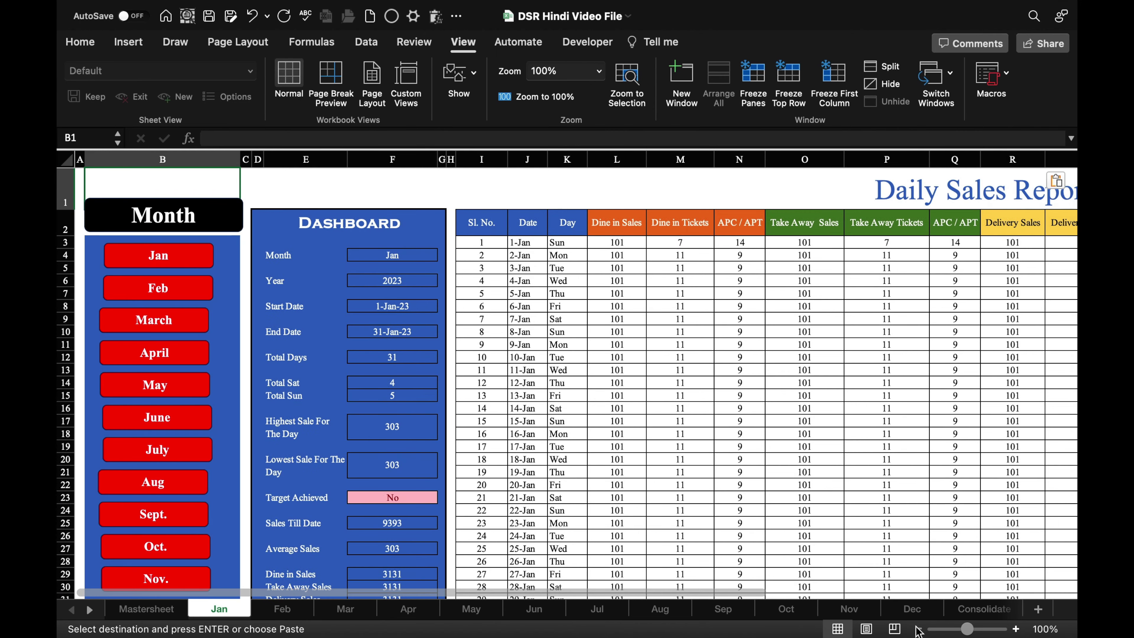
pyautogui.click(919, 628)
pyautogui.click(918, 629)
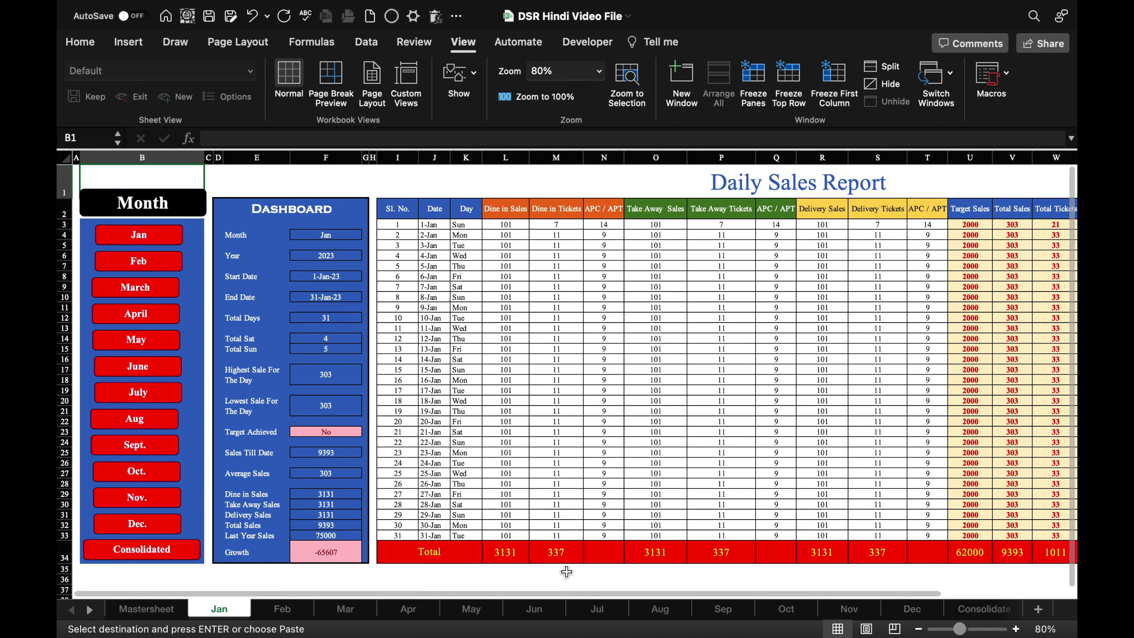
pyautogui.click(168, 240)
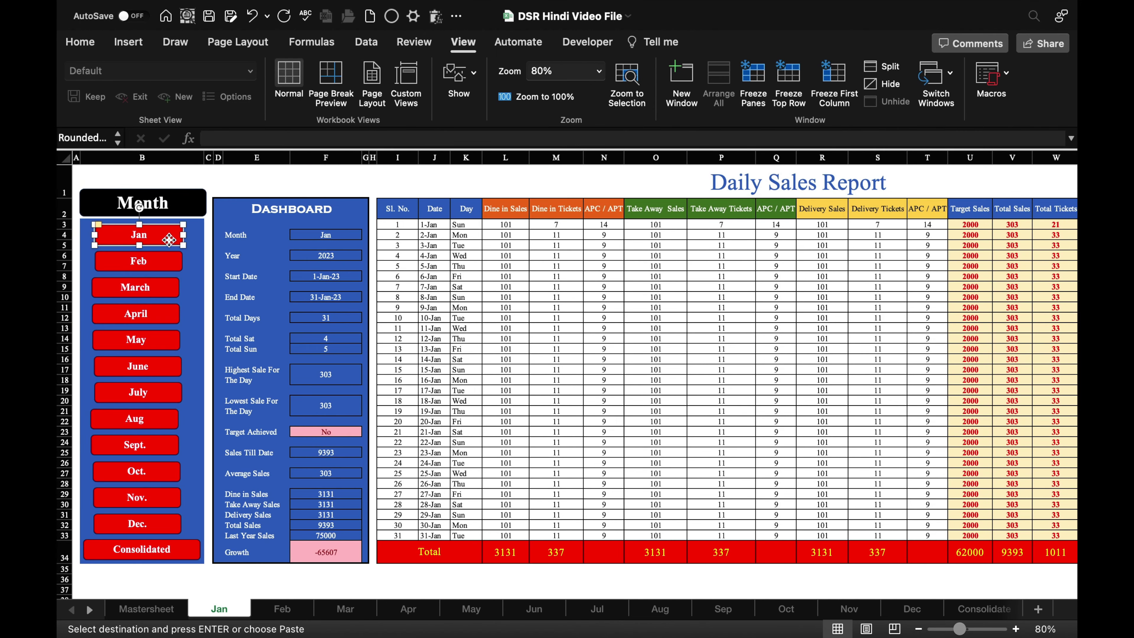
# Fill the Jan button black and hyperlink the Feb button to the Feb sheet.
pyautogui.click(81, 42)
pyautogui.click(288, 100)
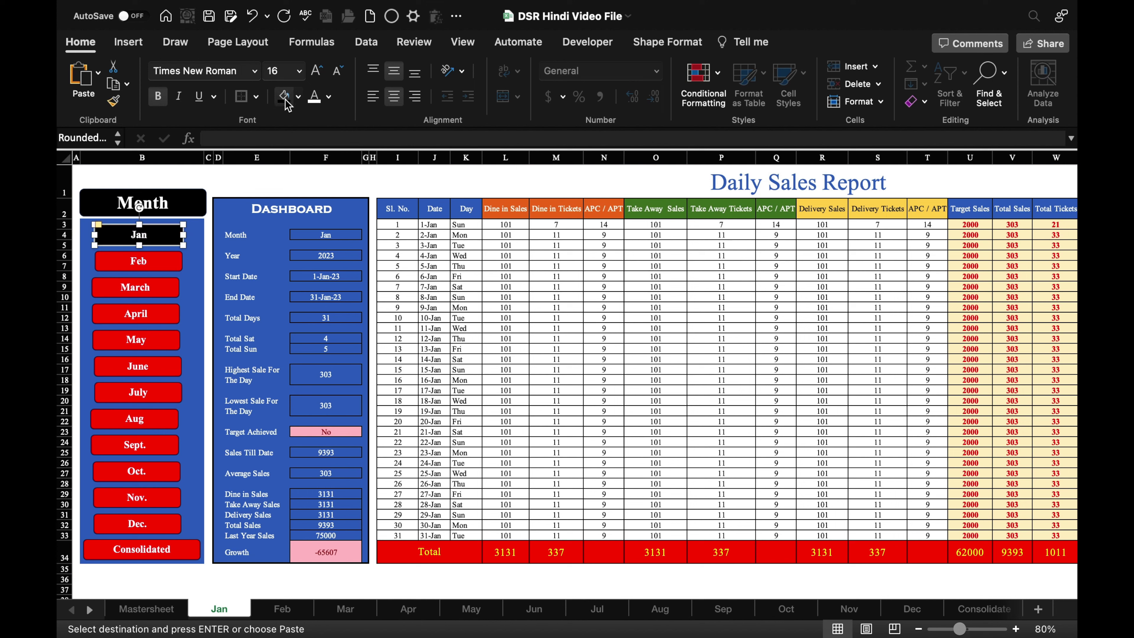
pyautogui.click(164, 263)
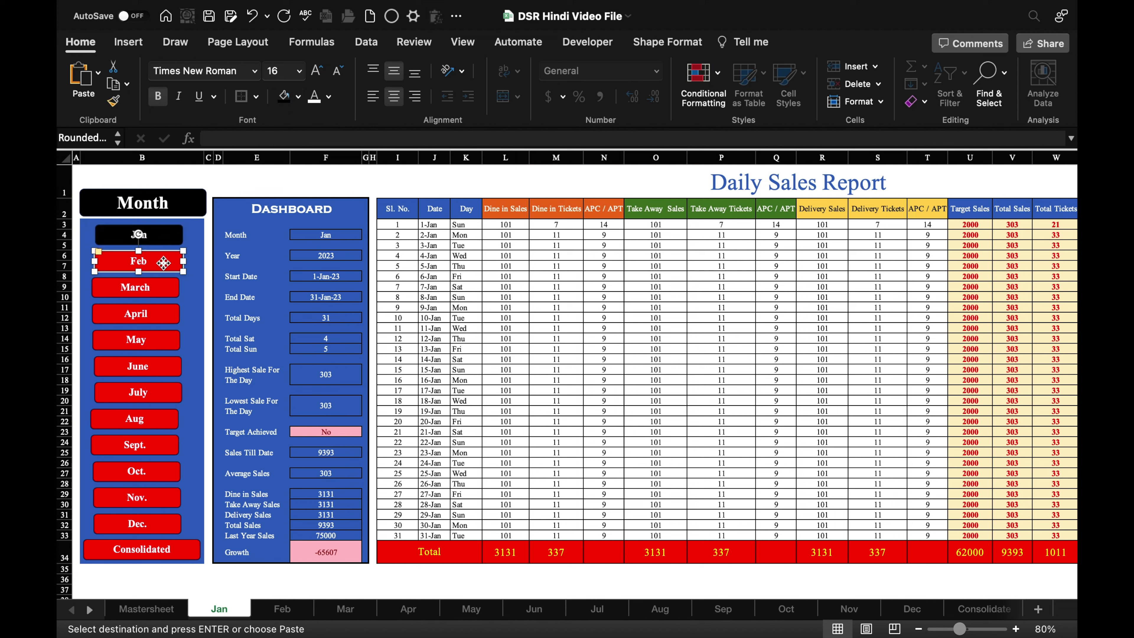
pyautogui.rightClick(163, 263)
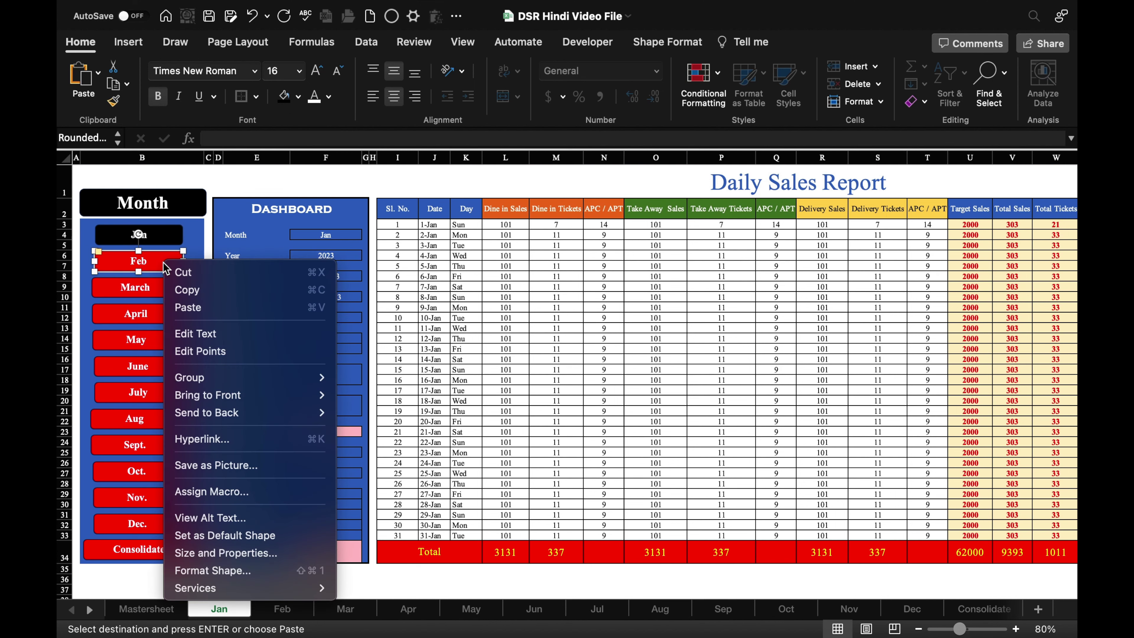
pyautogui.click(256, 440)
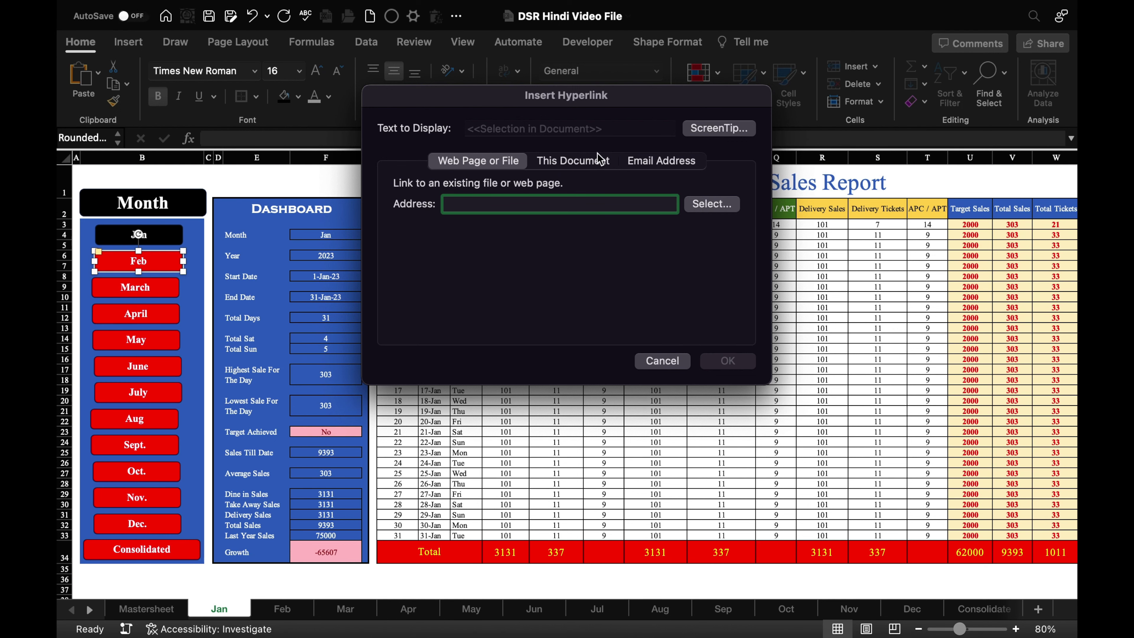
pyautogui.click(591, 162)
pyautogui.click(449, 293)
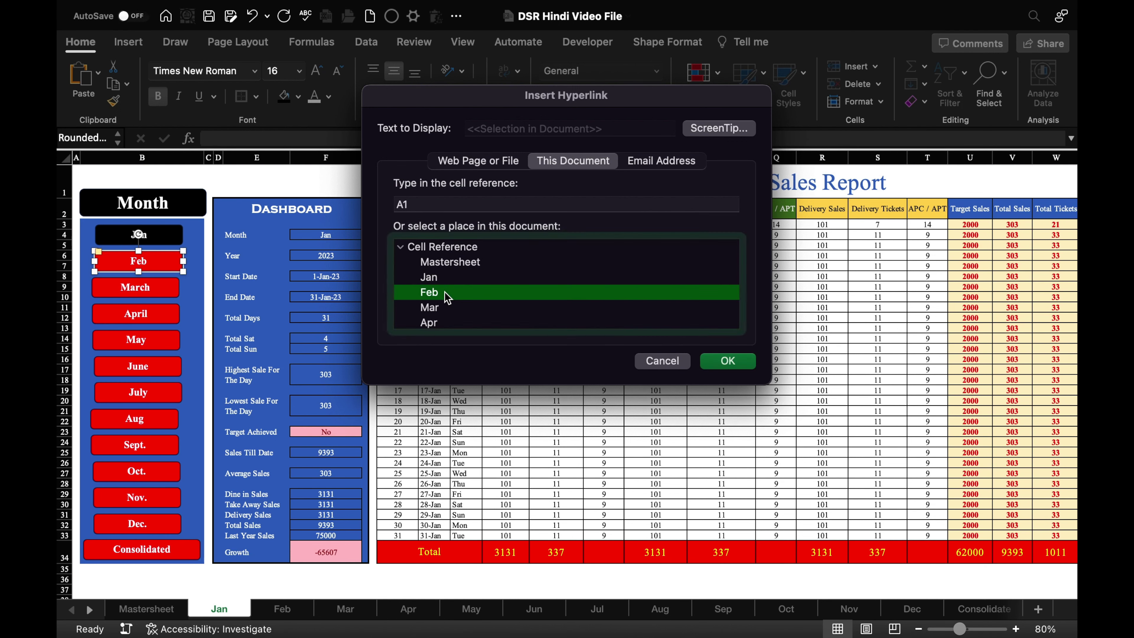
pyautogui.click(736, 362)
# Test the Feb link, then hyperlink the March button to the Mar sheet.
pyautogui.click(157, 291)
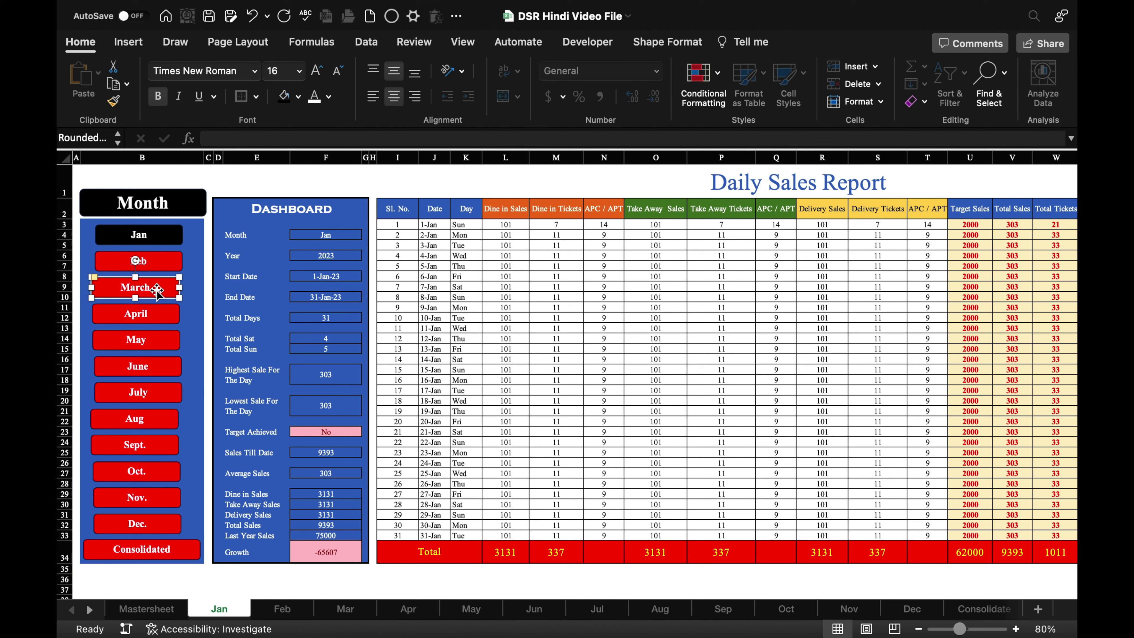
pyautogui.click(159, 267)
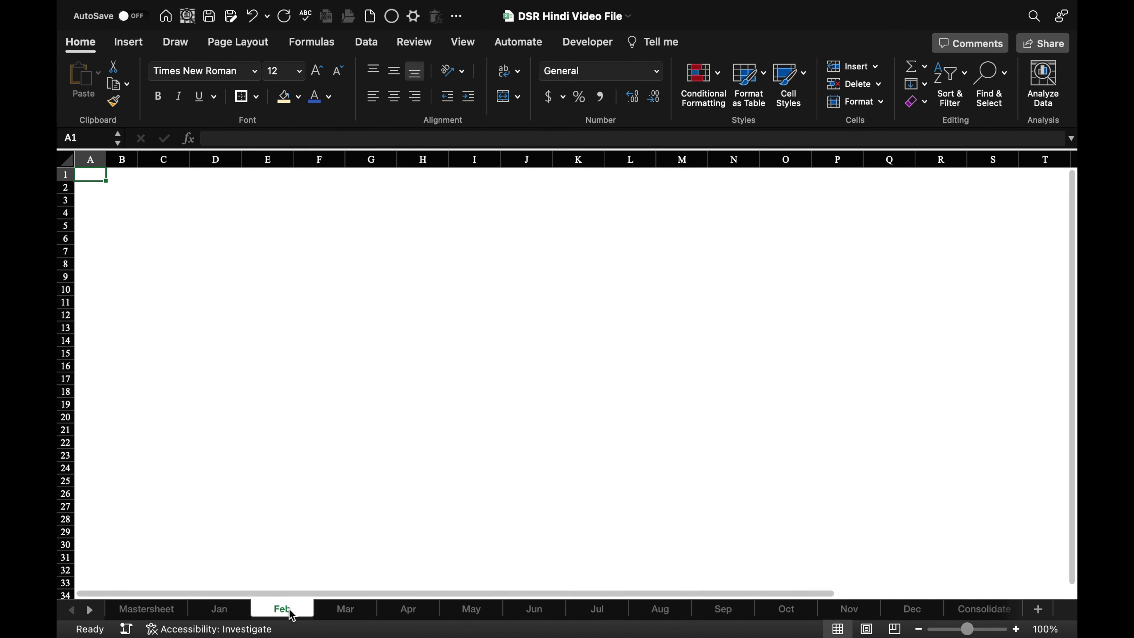
pyautogui.click(225, 609)
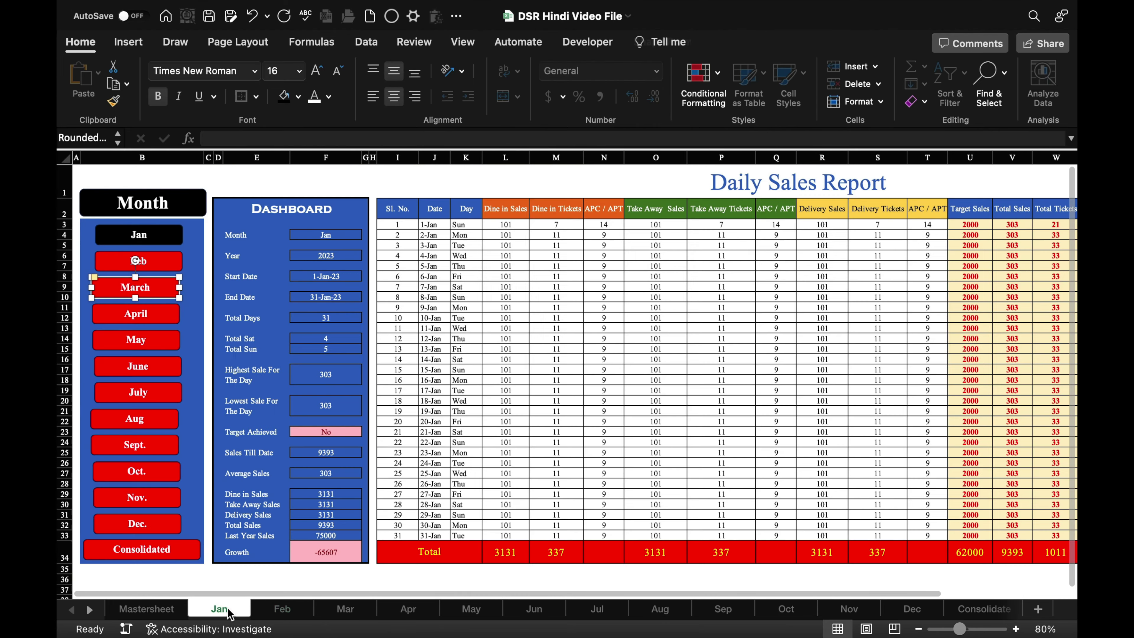
pyautogui.rightClick(160, 290)
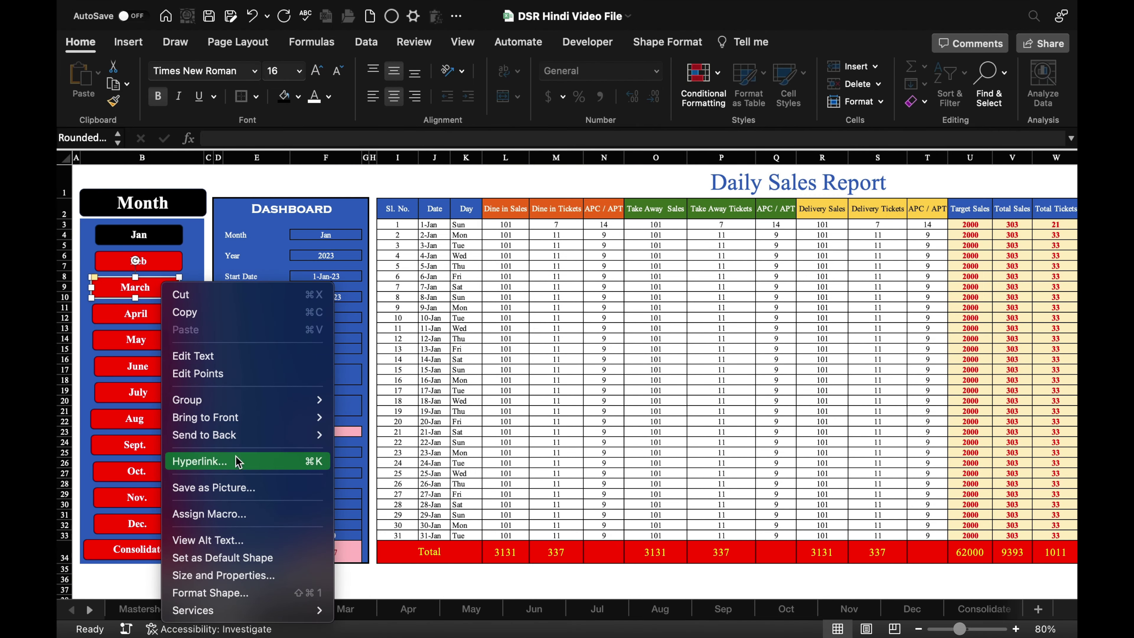
pyautogui.click(308, 461)
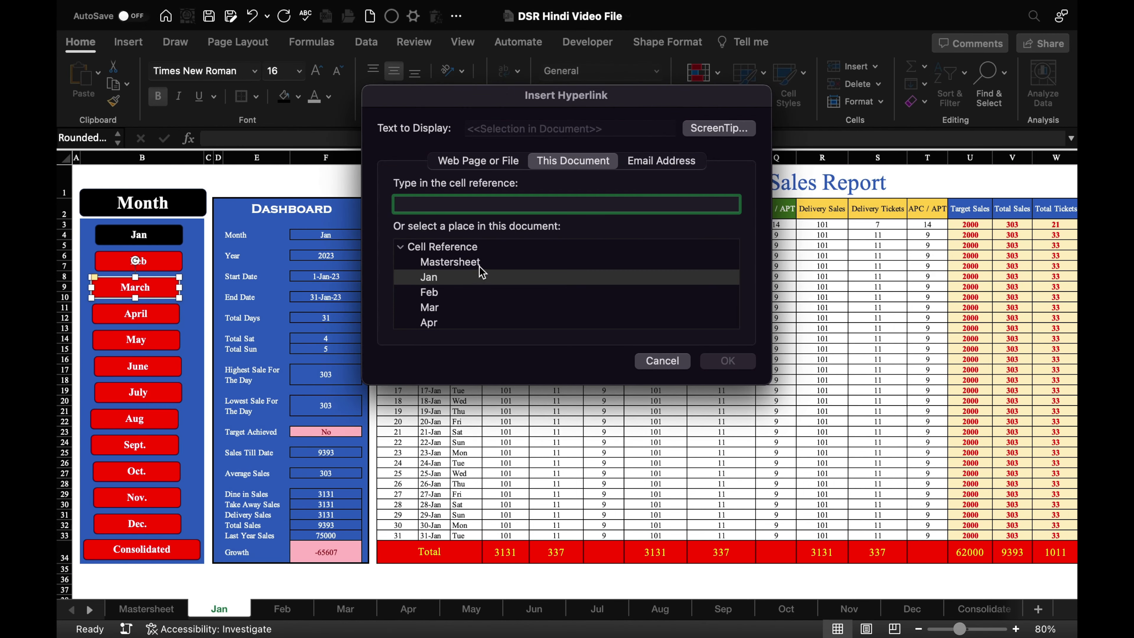
pyautogui.click(446, 308)
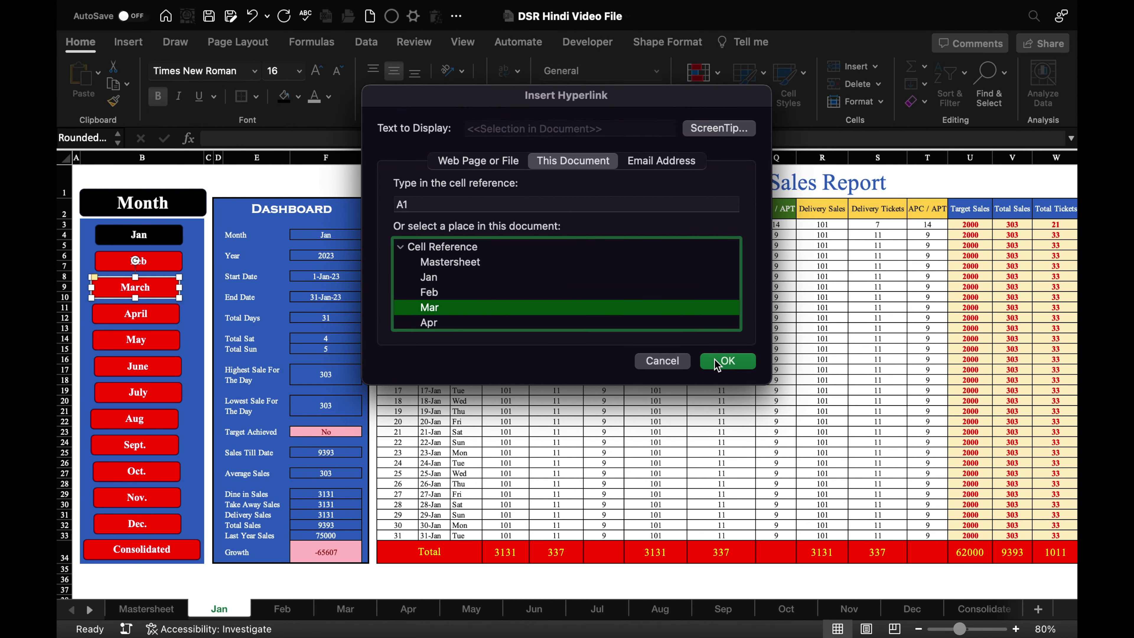
pyautogui.click(719, 362)
# Hyperlink the April and May buttons to the Apr and May sheets.
pyautogui.click(159, 318)
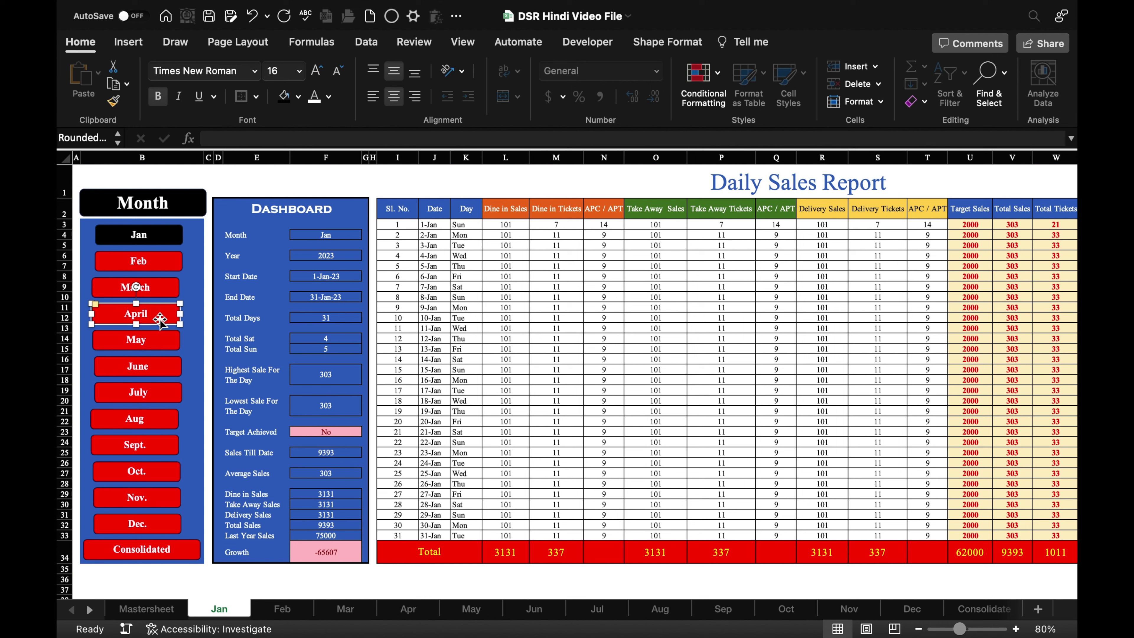
pyautogui.rightClick(160, 319)
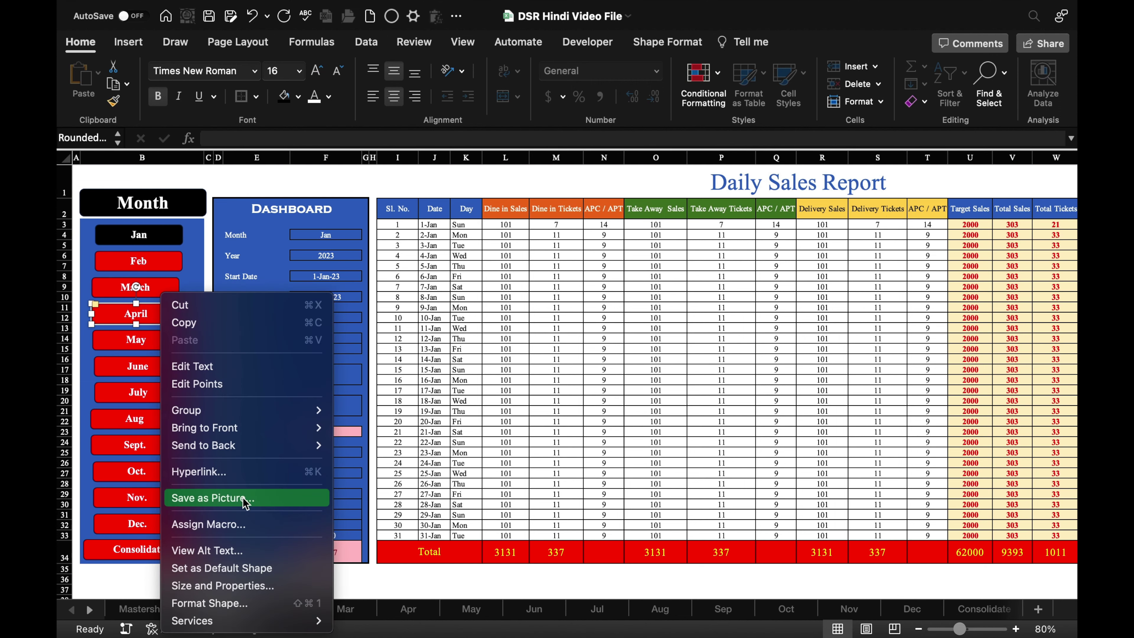
pyautogui.click(241, 471)
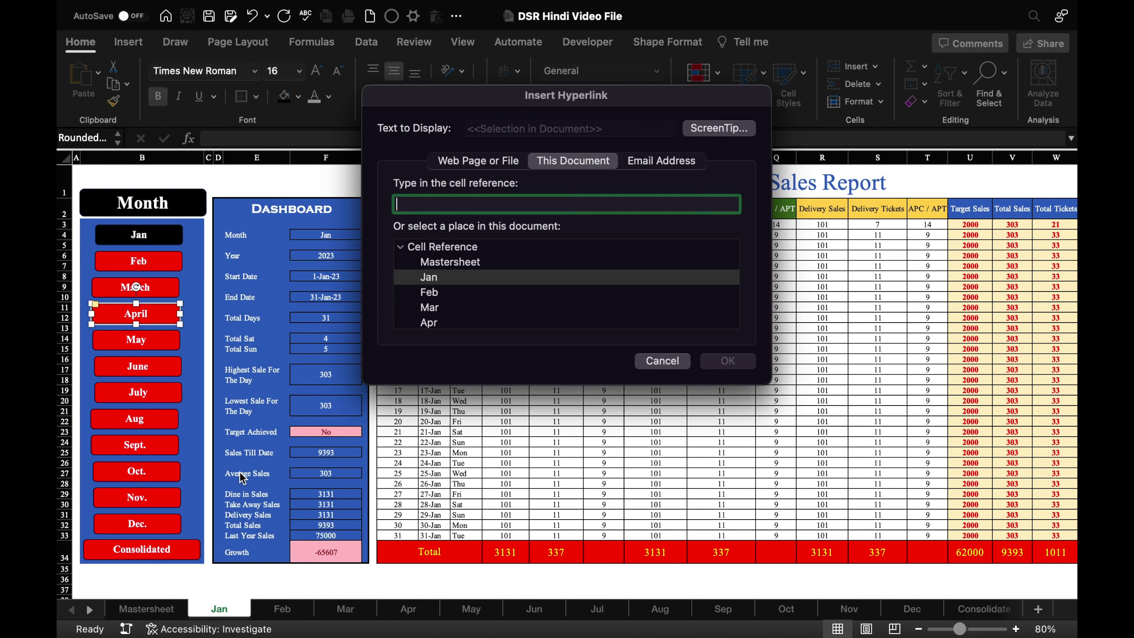
pyautogui.click(441, 318)
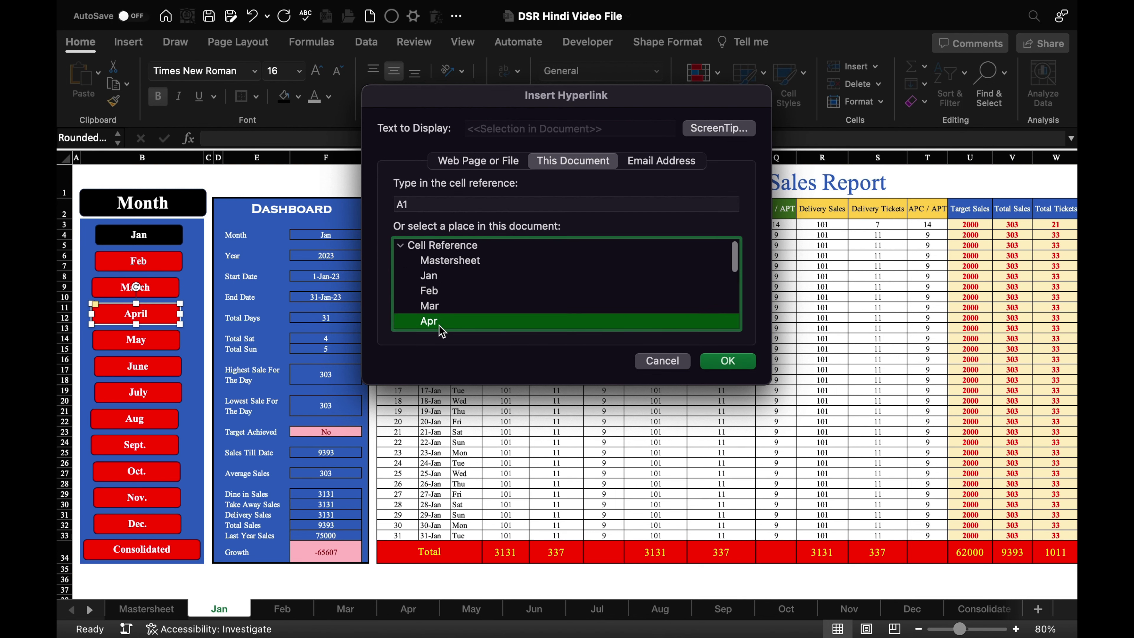
pyautogui.click(732, 362)
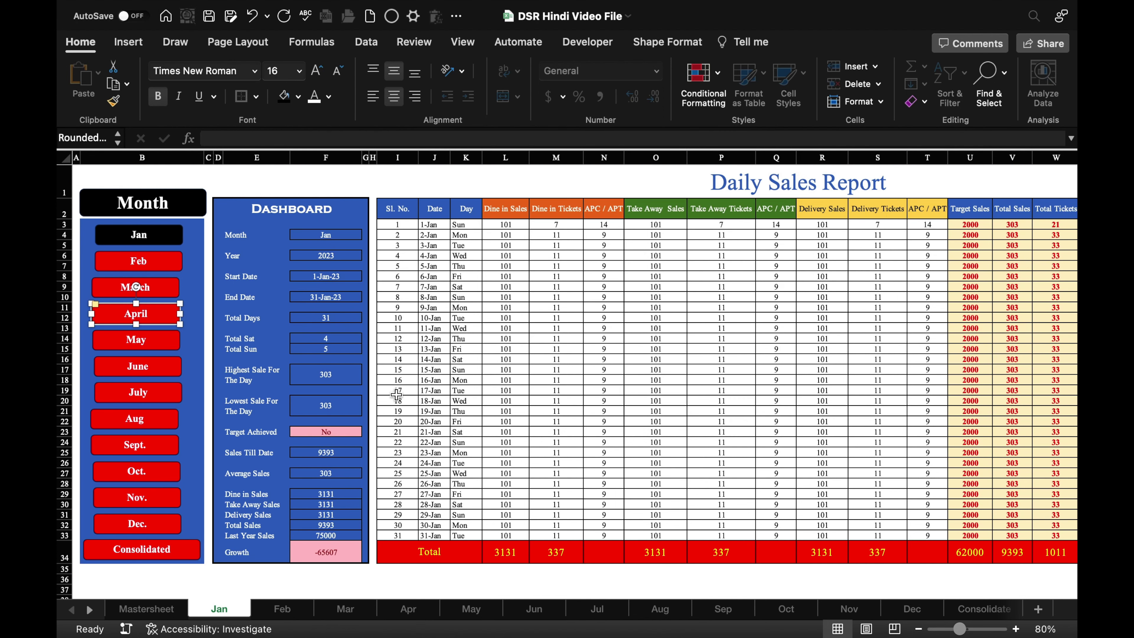
pyautogui.rightClick(161, 343)
pyautogui.click(214, 472)
pyautogui.click(440, 320)
pyautogui.click(728, 360)
# Hyperlink the June, July, Aug and Sept buttons to their month sheets.
pyautogui.rightClick(152, 366)
pyautogui.click(233, 472)
pyautogui.click(727, 360)
pyautogui.rightClick(156, 390)
pyautogui.click(192, 468)
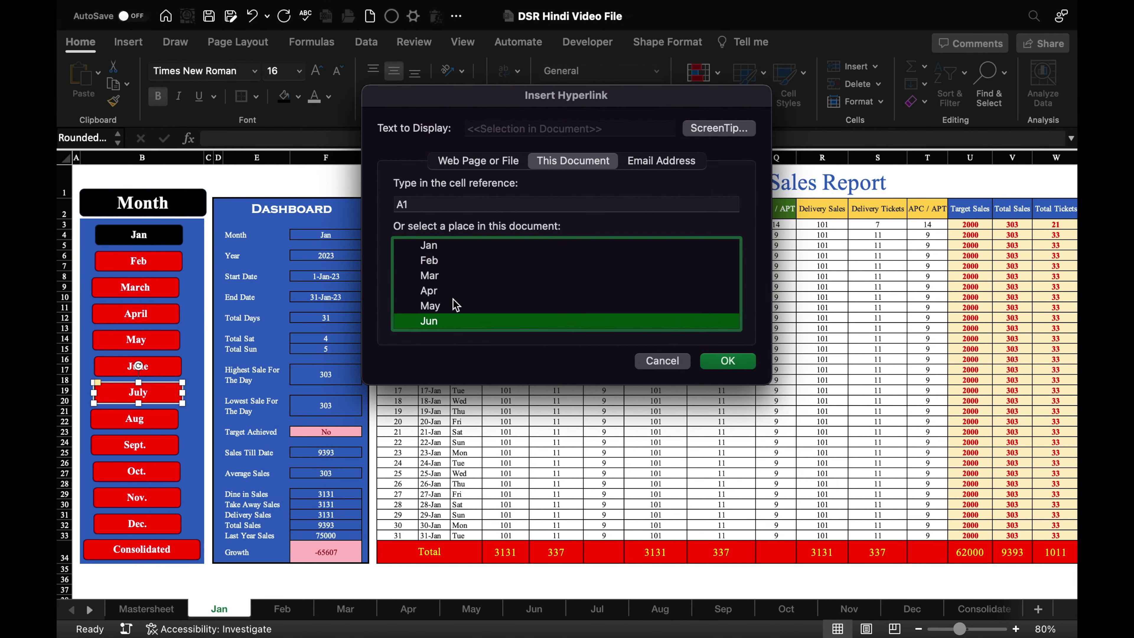
pyautogui.click(728, 360)
pyautogui.rightClick(134, 418)
pyautogui.click(192, 469)
pyautogui.click(727, 361)
pyautogui.rightClick(136, 444)
pyautogui.click(202, 495)
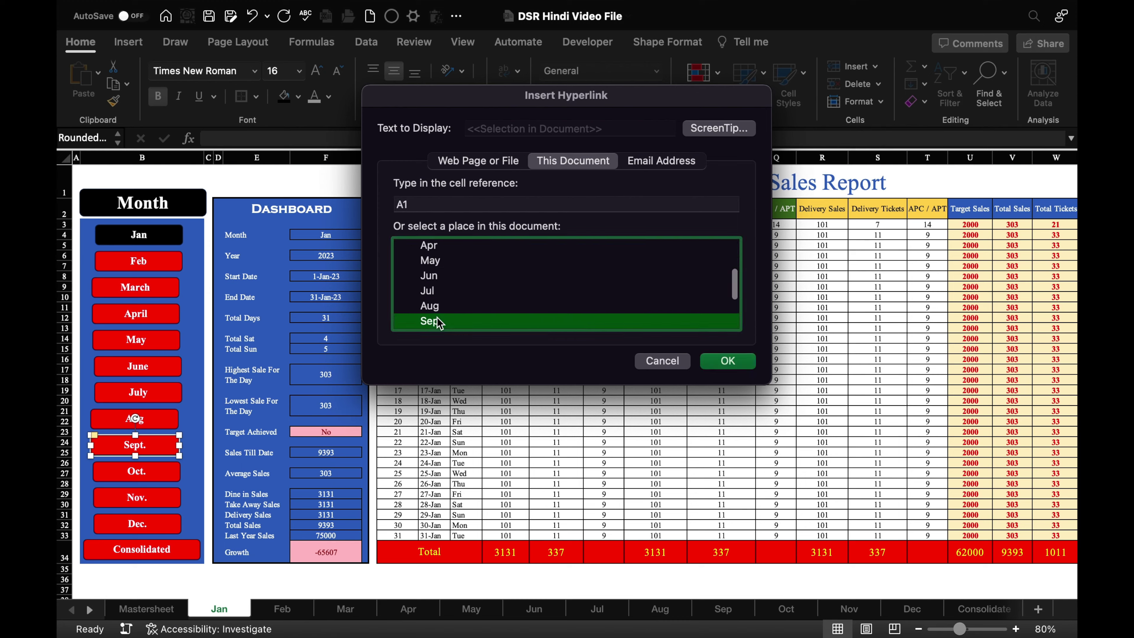
pyautogui.click(728, 360)
# Hyperlink the Oct, Nov, Dec and Consolidated buttons to their matching sheets.
pyautogui.rightClick(136, 471)
pyautogui.click(203, 469)
pyautogui.click(749, 365)
pyautogui.rightClick(137, 497)
pyautogui.click(203, 469)
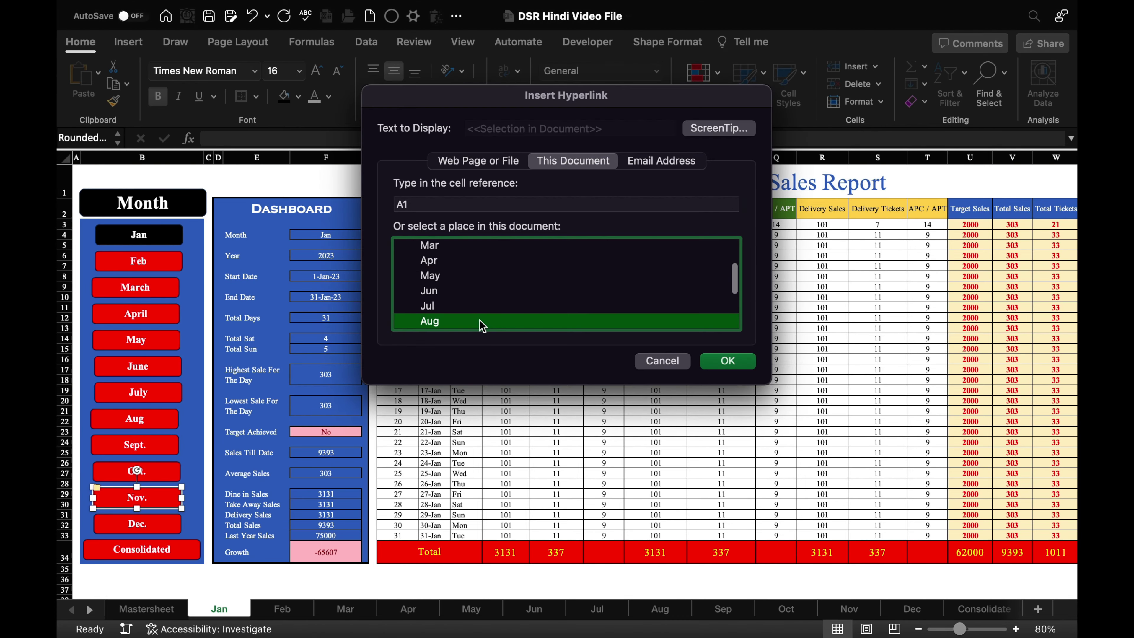
pyautogui.click(728, 361)
pyautogui.rightClick(137, 524)
pyautogui.click(202, 469)
pyautogui.click(728, 360)
pyautogui.rightClick(142, 550)
pyautogui.click(203, 469)
pyautogui.click(446, 321)
pyautogui.click(728, 360)
pyautogui.press('Escape')
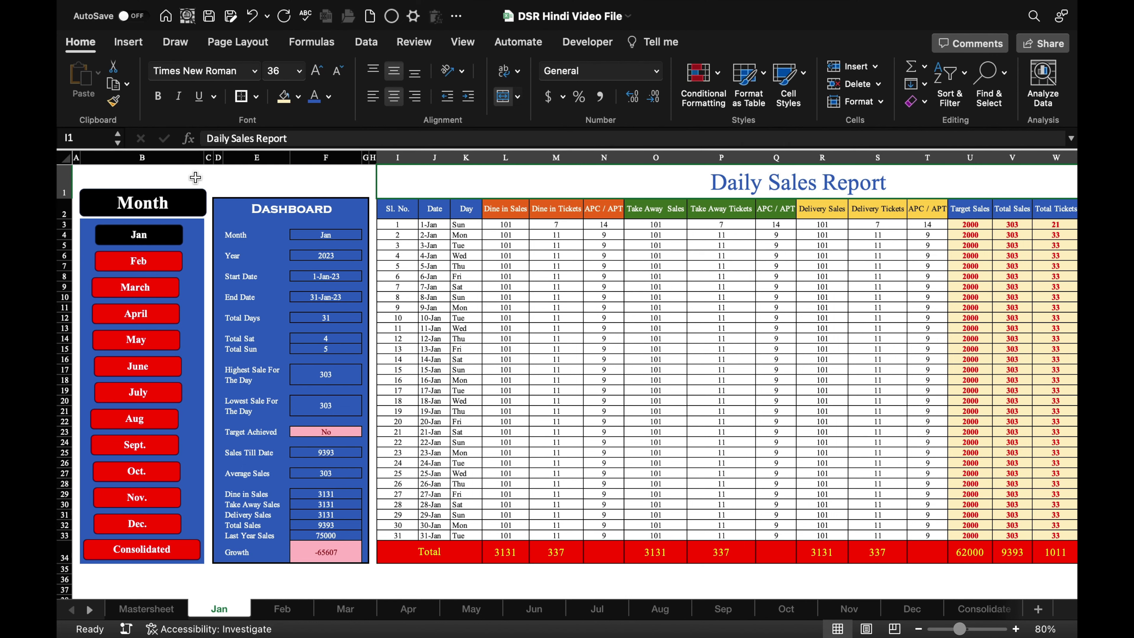
# Copy the entire Jan sheet and paste it into the Feb and Mar sheets.
pyautogui.click(66, 160)
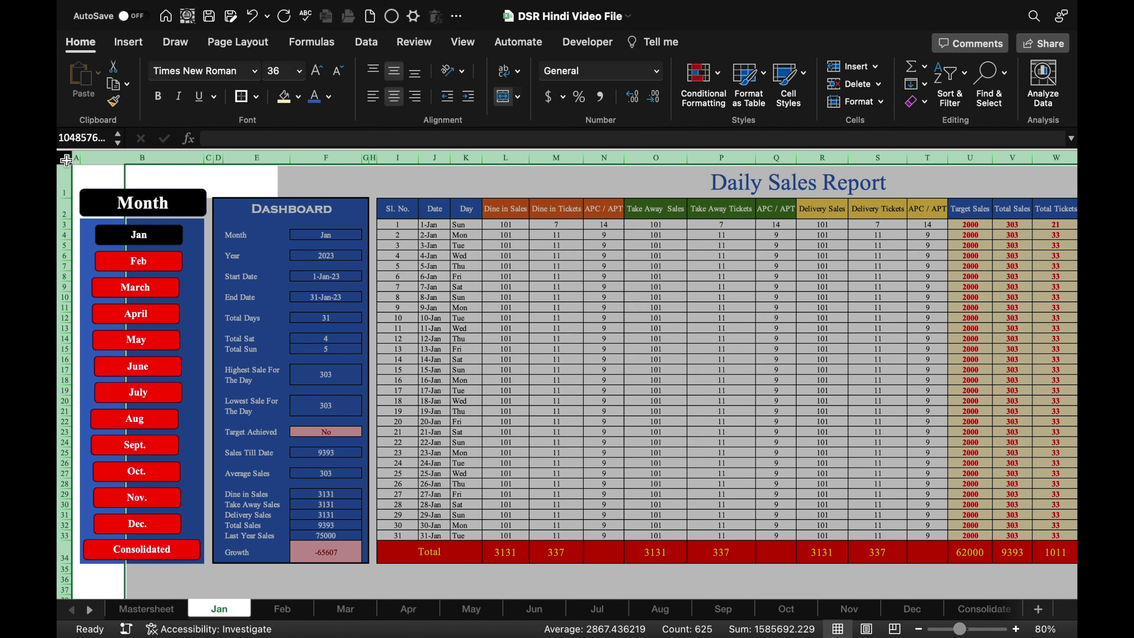
pyautogui.press('super+c')
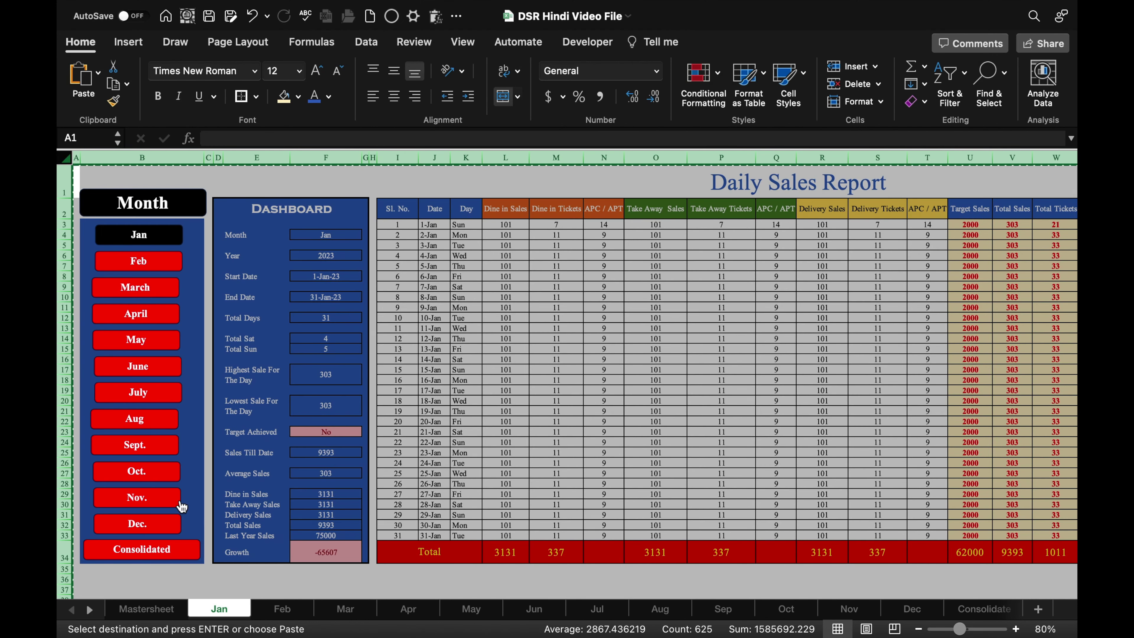
pyautogui.click(282, 610)
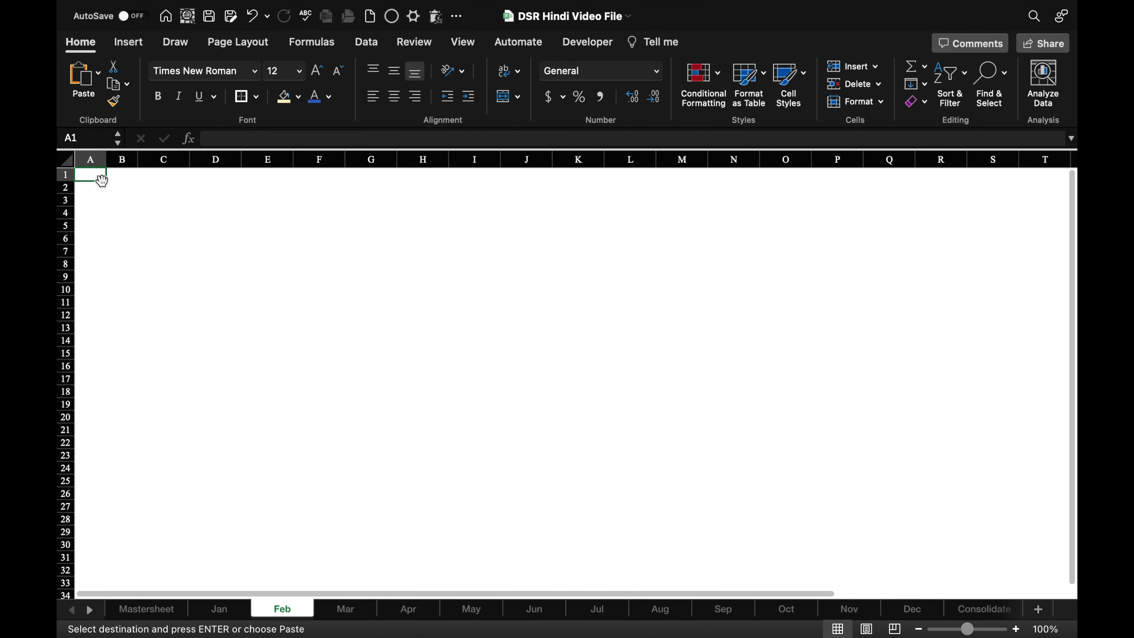
pyautogui.press('super+v')
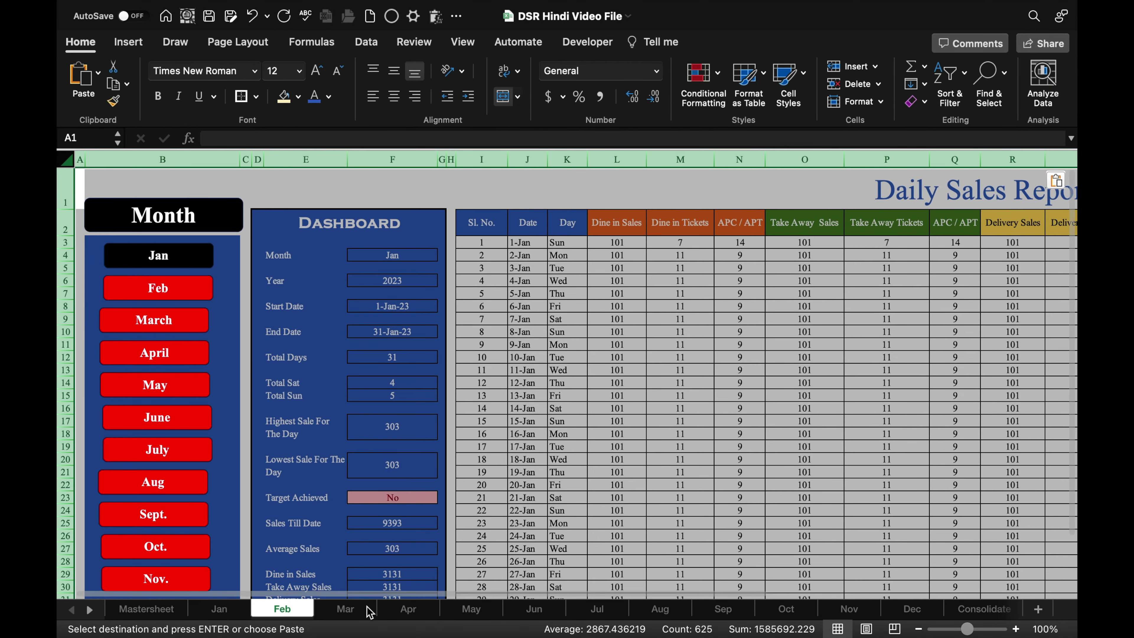
pyautogui.click(353, 610)
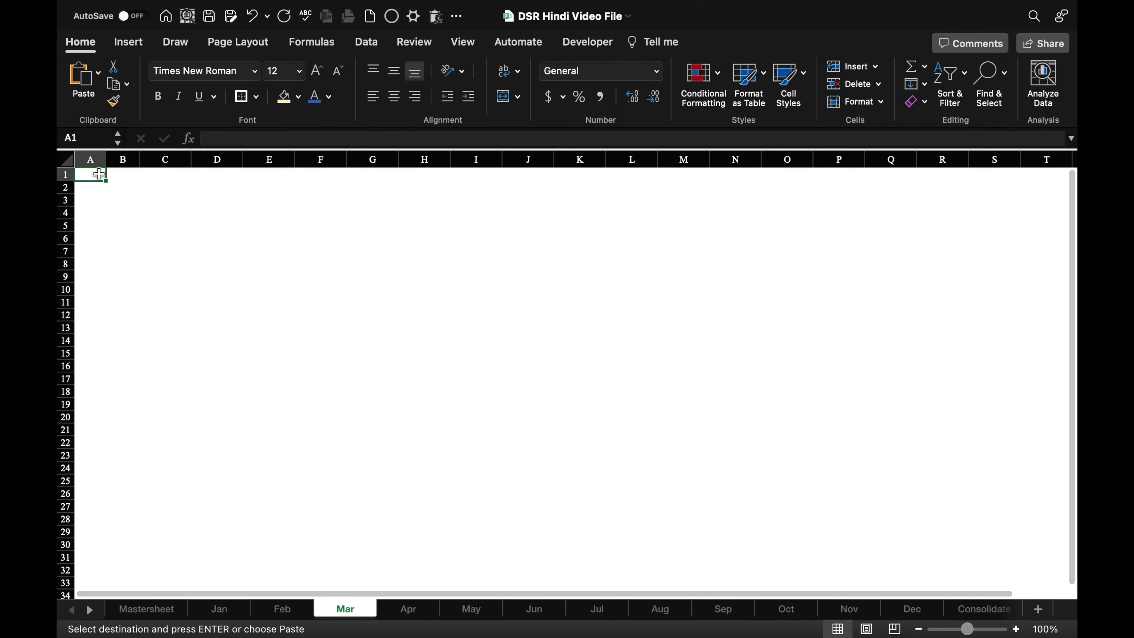
pyautogui.press('super+v')
# Paste the Jan layout into each remaining month sheet through Consolidate.
pyautogui.hotkey('ctrl', 'pagedown')
pyautogui.hotkey('ctrl', 'pagedown')
pyautogui.hotkey('ctrl', 'pagedown')
pyautogui.hotkey('ctrl', 'pagedown')
pyautogui.hotkey('ctrl', 'pagedown')
pyautogui.hotkey('ctrl', 'pagedown')
pyautogui.press('super+v')
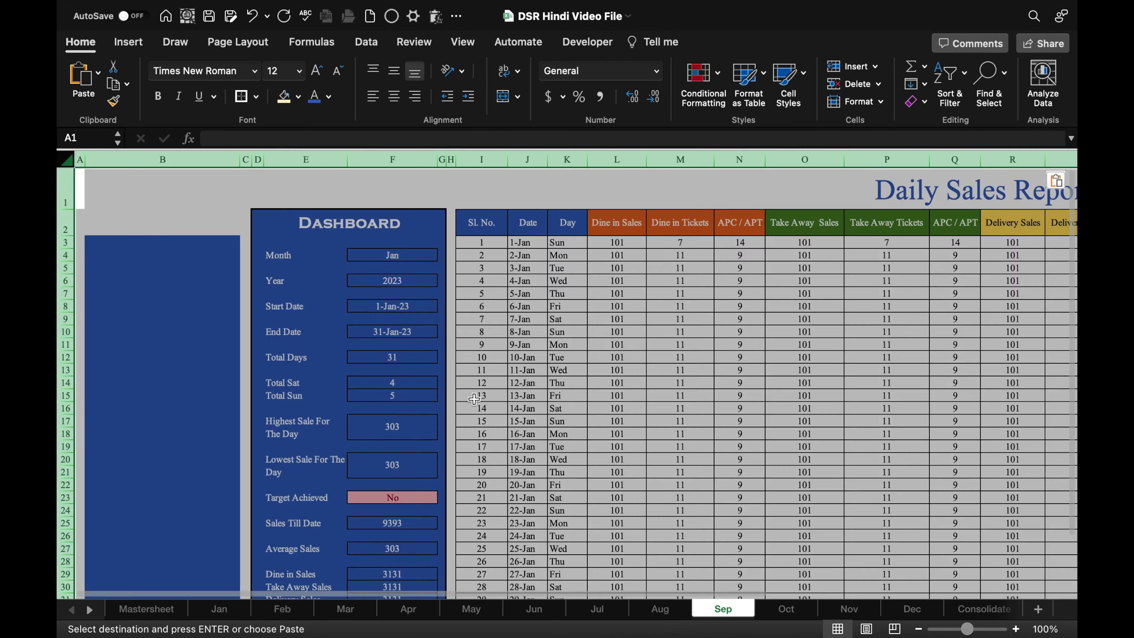
pyautogui.hotkey('ctrl', 'pagedown')
pyautogui.press('super+v')
pyautogui.hotkey('ctrl', 'pagedown')
pyautogui.press('super+v')
pyautogui.hotkey('ctrl', 'pagedown')
pyautogui.press('super+v')
pyautogui.hotkey('ctrl', 'pagedown')
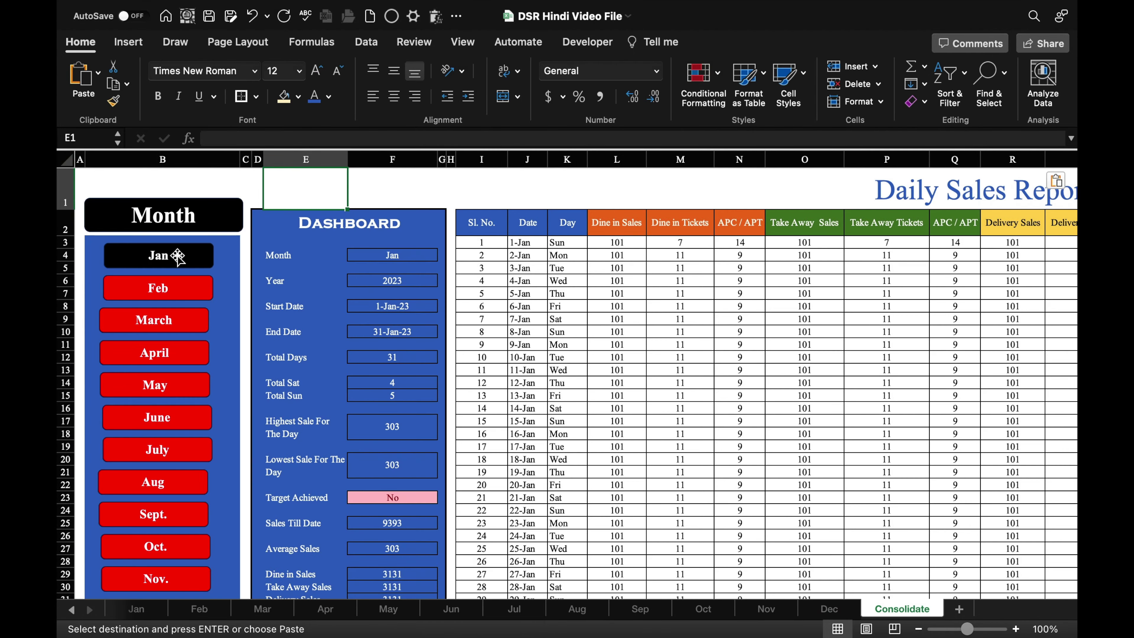
pyautogui.rightClick(178, 256)
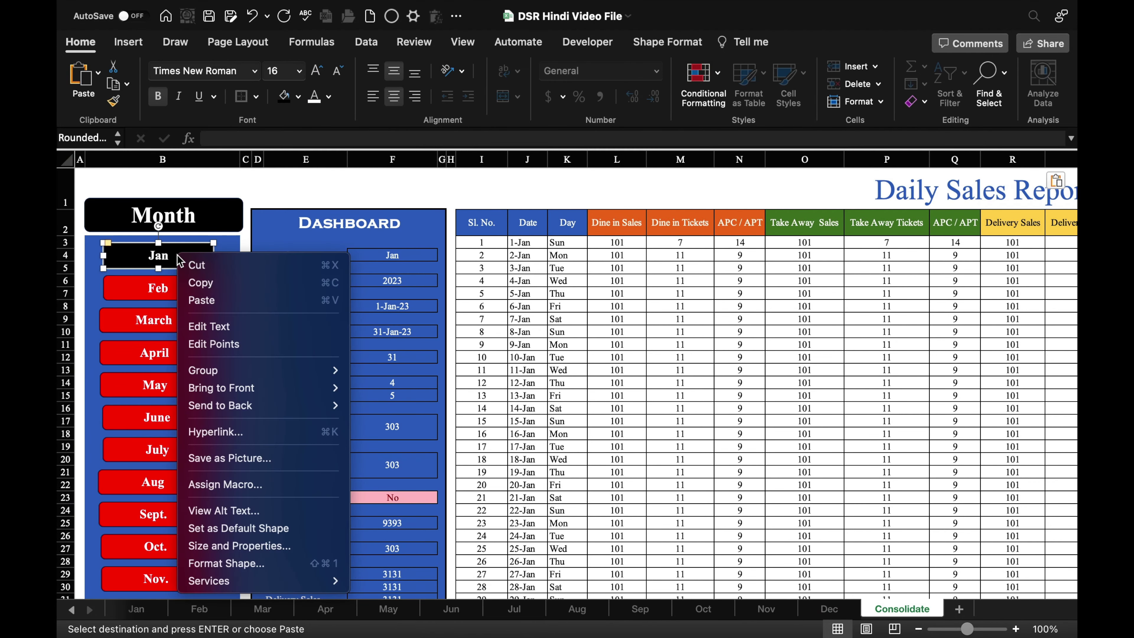
# Check the Jan button's existing hyperlink, leaving it unchanged, and step back to earlier month sheets.
pyautogui.click(218, 432)
pyautogui.click(732, 360)
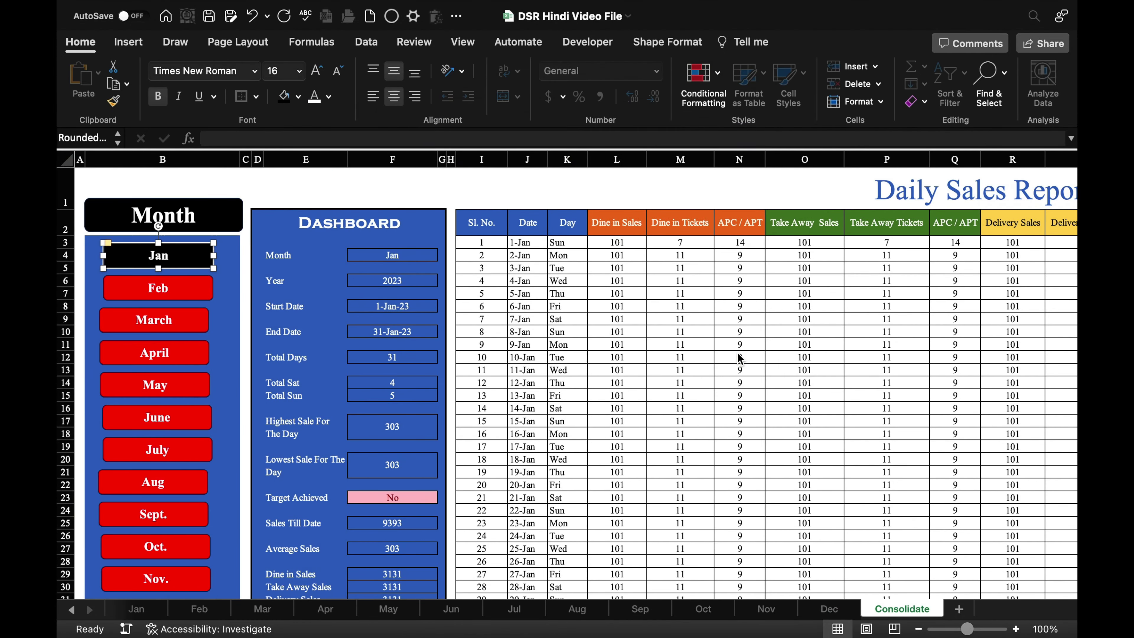
pyautogui.click(829, 609)
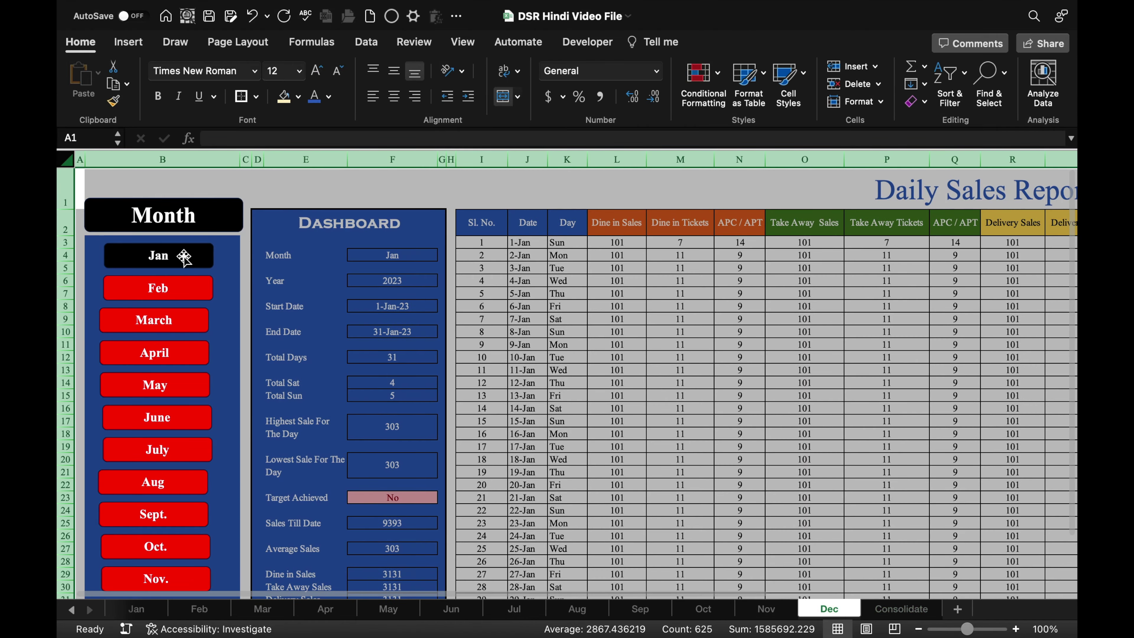
pyautogui.hotkey('ctrl', 'pageup')
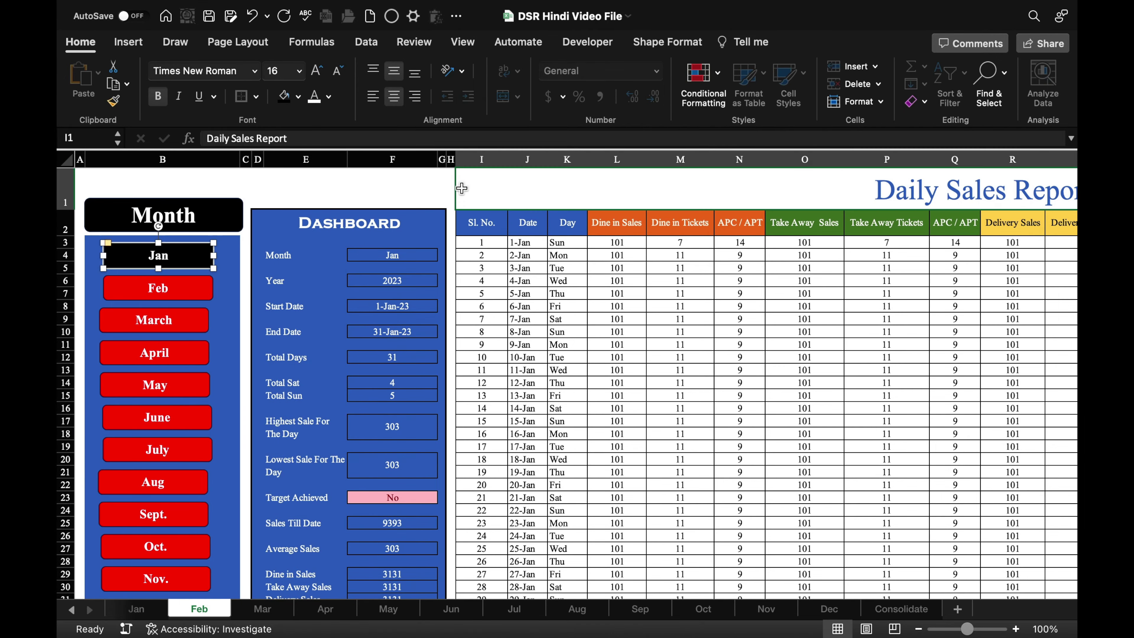
pyautogui.click(442, 188)
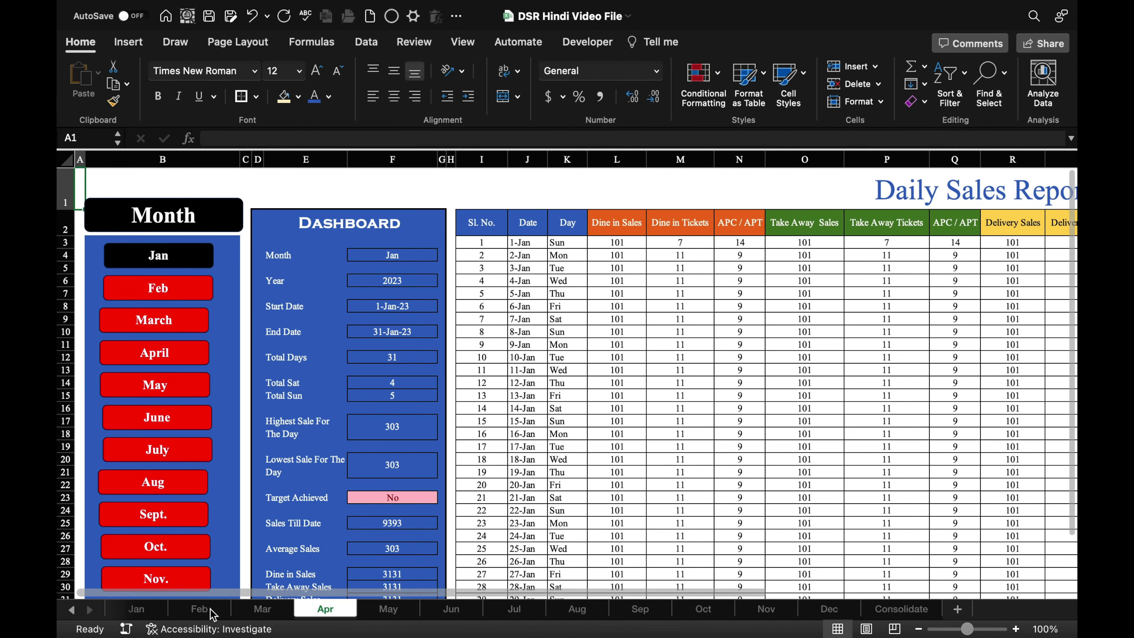
# On the Feb sheet, fill the Jan button red and the Feb button black.
pyautogui.click(200, 609)
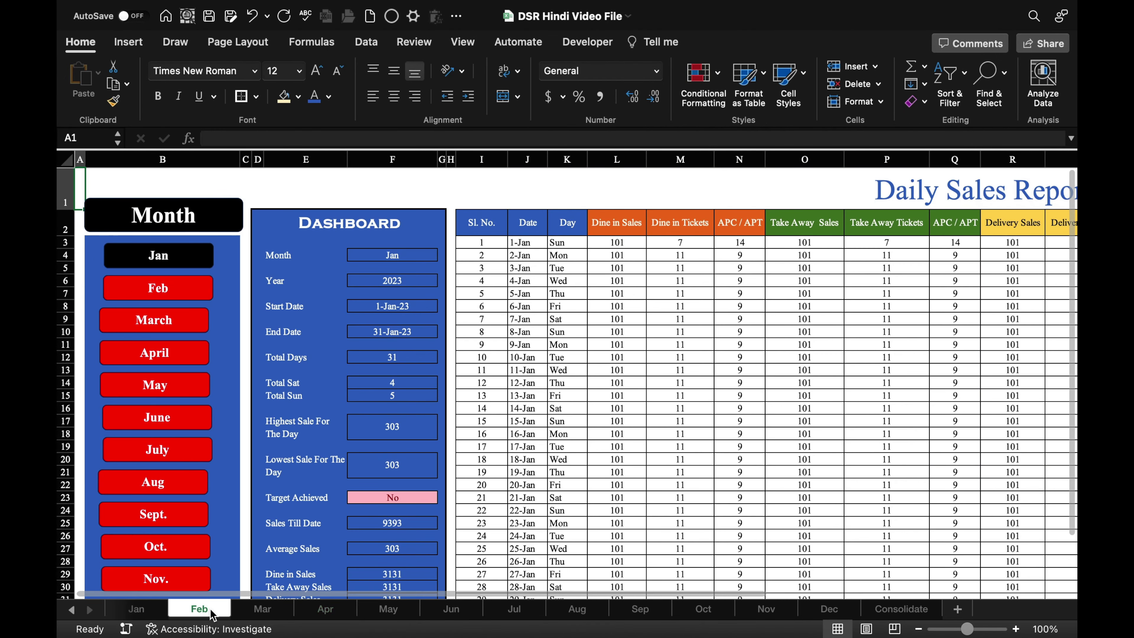
pyautogui.rightClick(201, 264)
pyautogui.press('Escape')
pyautogui.click(298, 97)
pyautogui.click(301, 297)
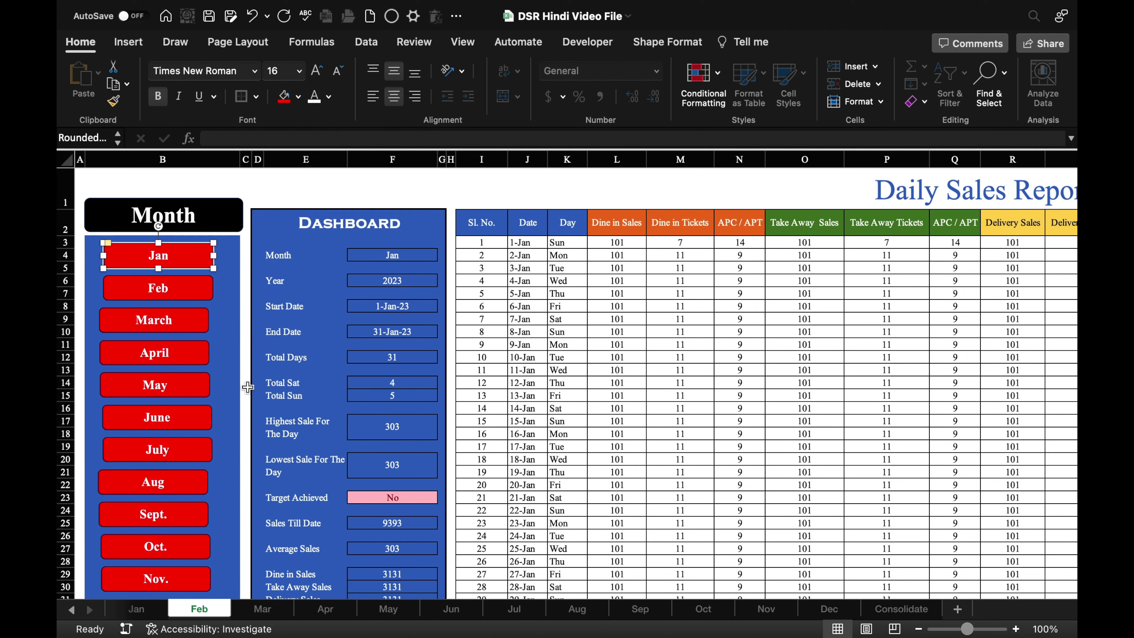
pyautogui.rightClick(200, 294)
pyautogui.press('Escape')
pyautogui.click(298, 96)
pyautogui.click(305, 189)
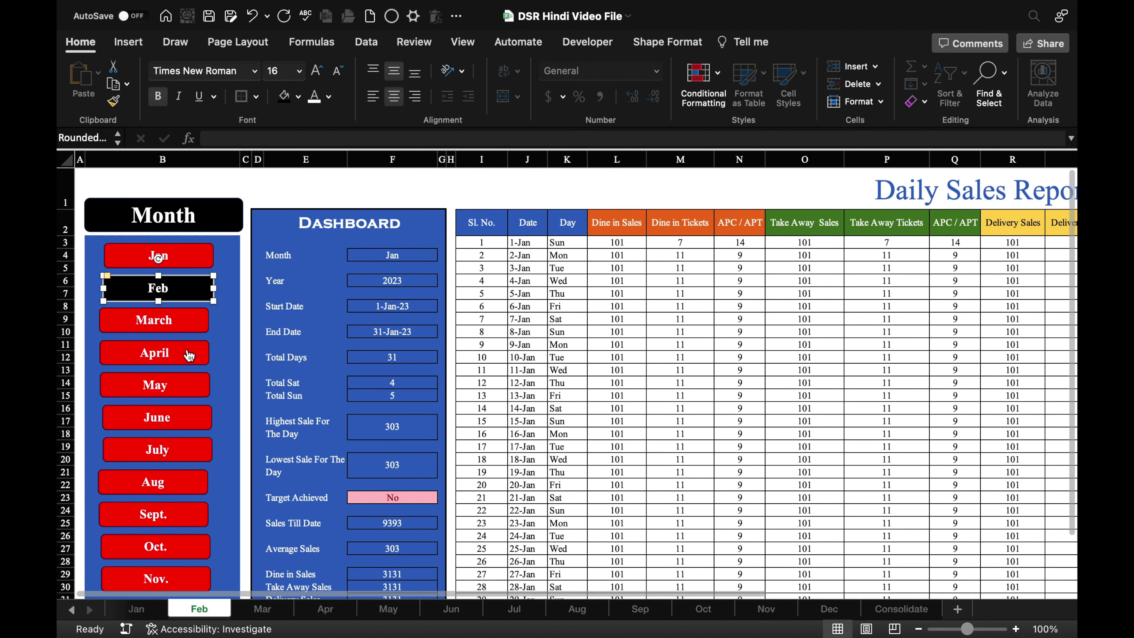
# On the Mar sheet, fill the Jan button red and the March button black.
pyautogui.click(192, 329)
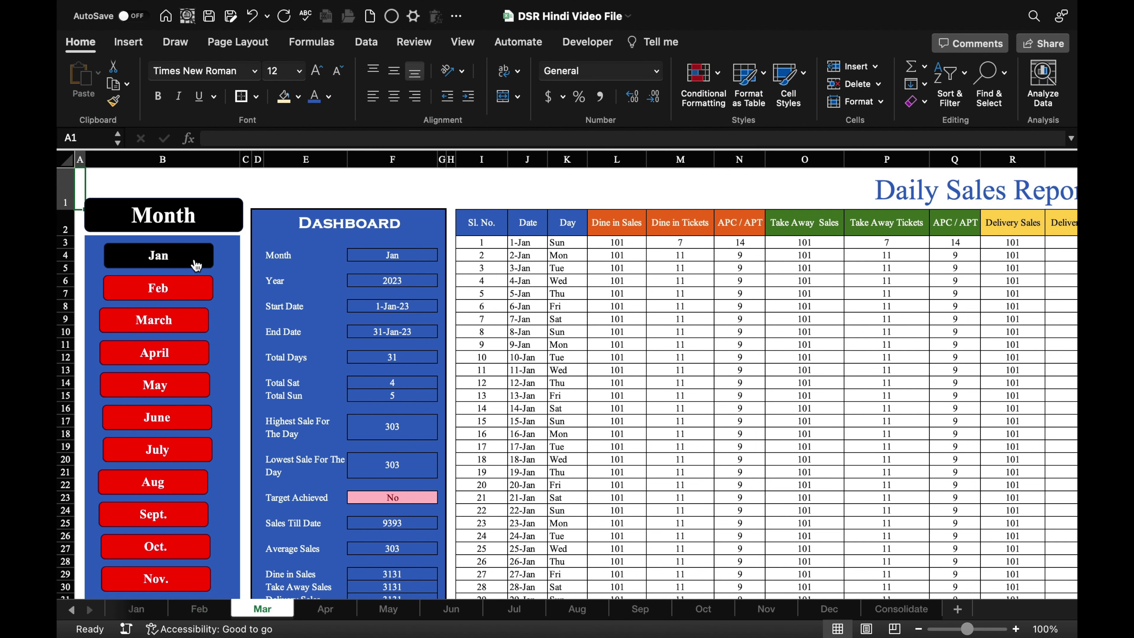
pyautogui.rightClick(196, 265)
pyautogui.press('Escape')
pyautogui.click(298, 97)
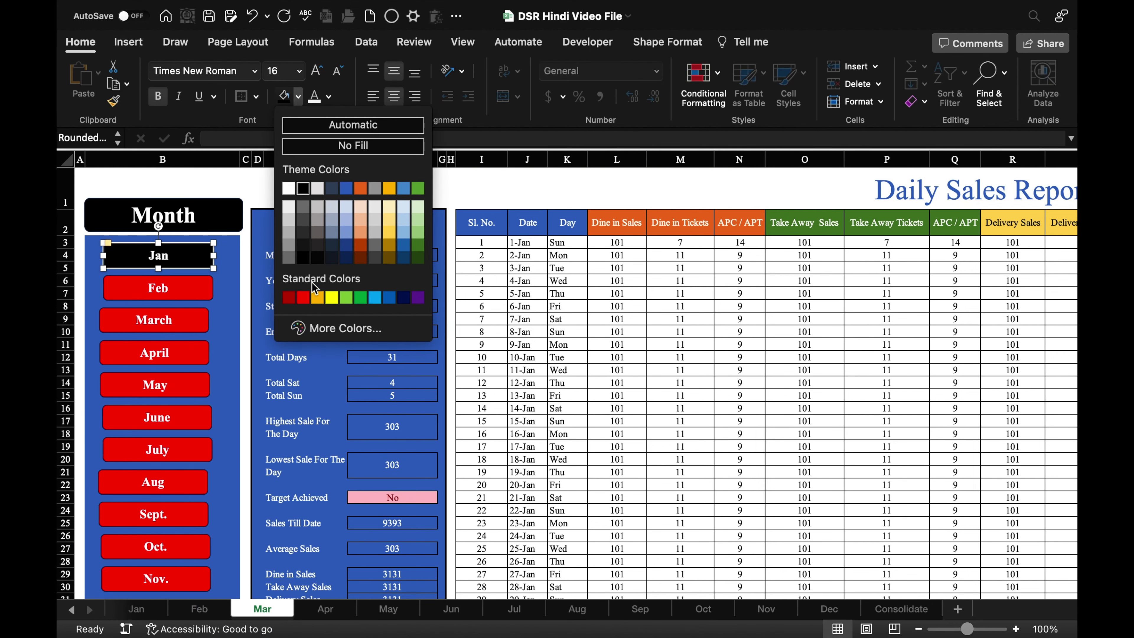
pyautogui.click(302, 297)
pyautogui.rightClick(197, 330)
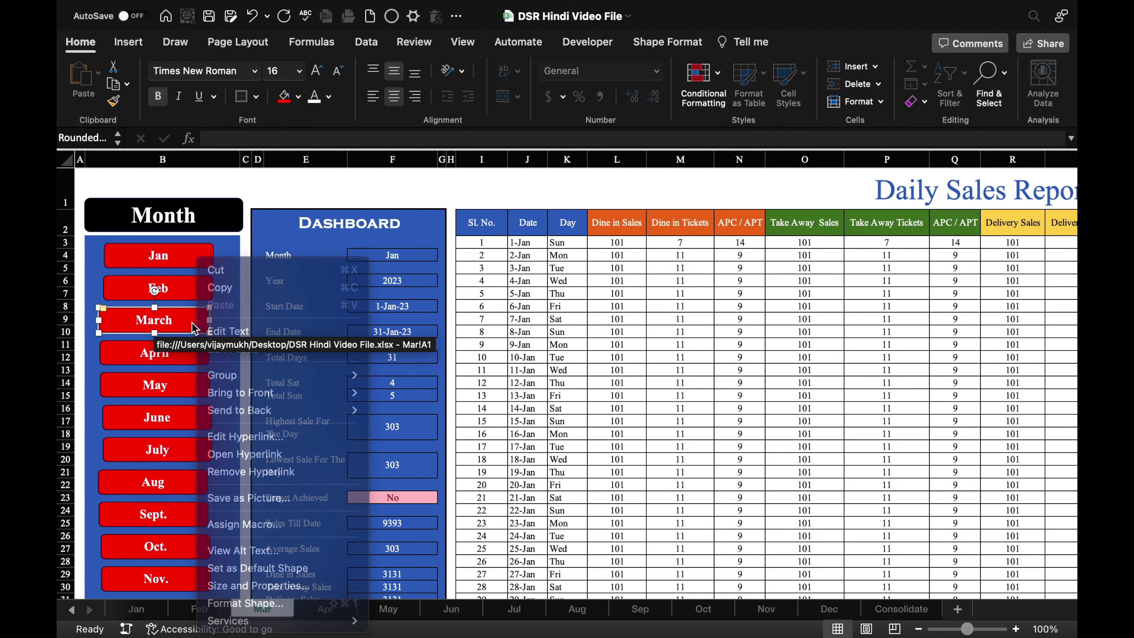
pyautogui.press('Escape')
pyautogui.click(299, 96)
pyautogui.click(304, 189)
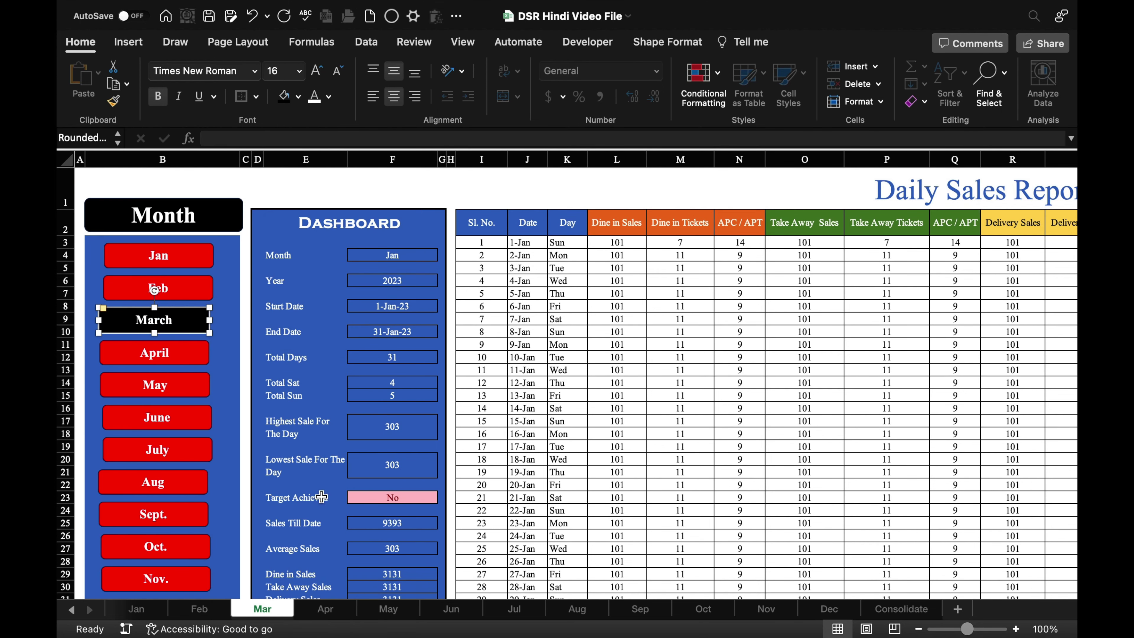
# Fill Jan red on Apr, then recolour each later sheet's month button black through Oct.
pyautogui.click(334, 614)
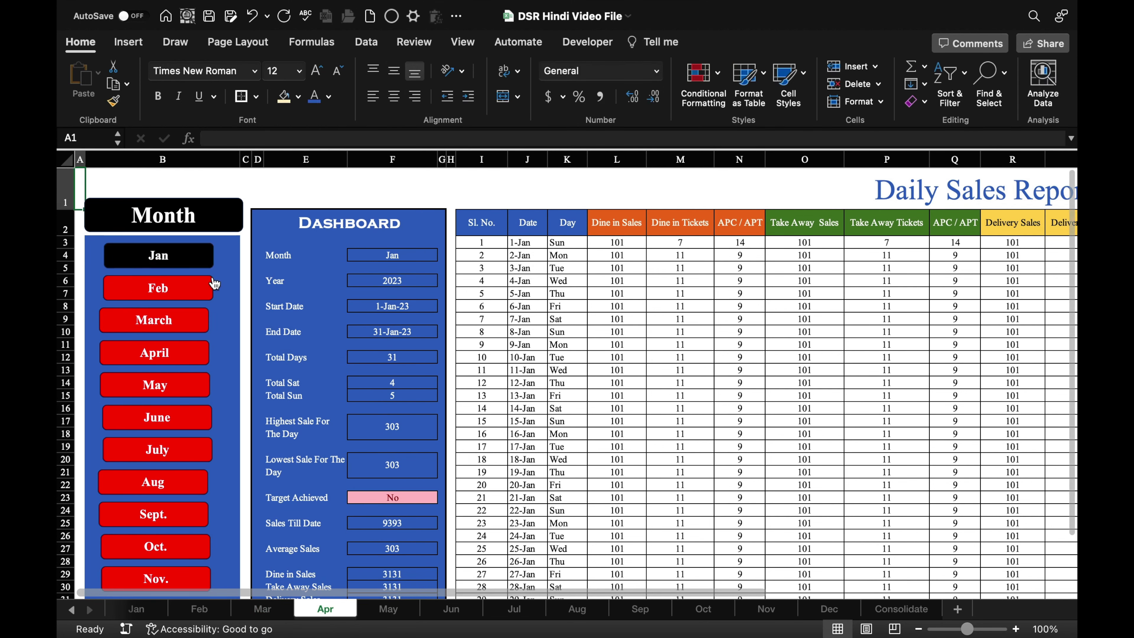
pyautogui.click(159, 256)
pyautogui.click(299, 97)
pyautogui.click(302, 298)
pyautogui.click(388, 608)
pyautogui.click(451, 609)
pyautogui.click(157, 449)
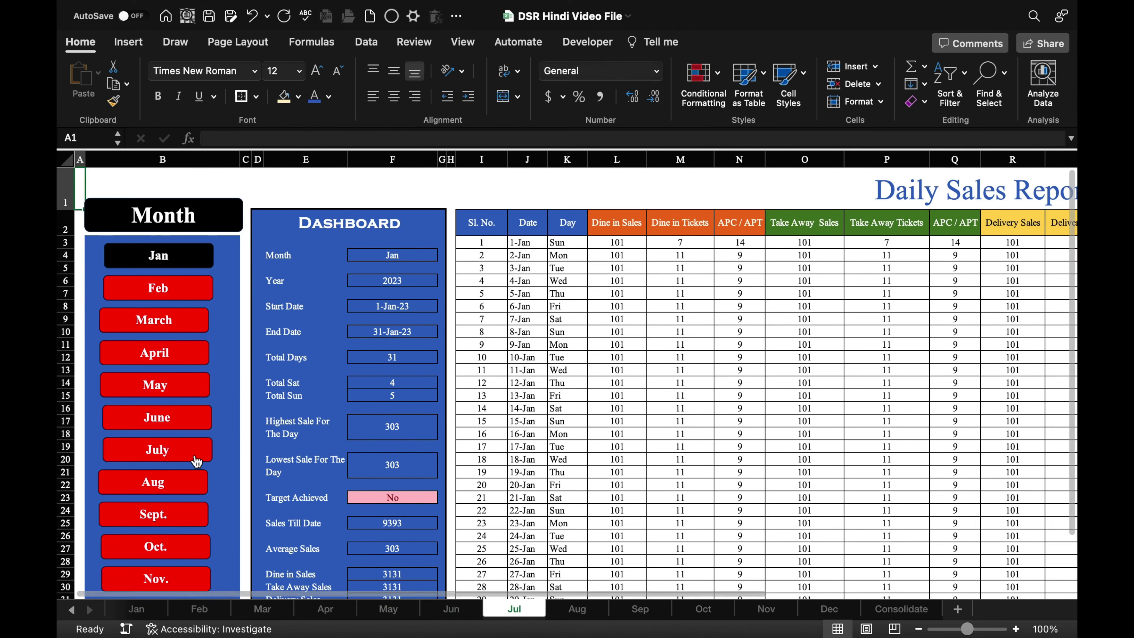
pyautogui.click(152, 482)
pyautogui.click(179, 516)
pyautogui.rightClick(179, 516)
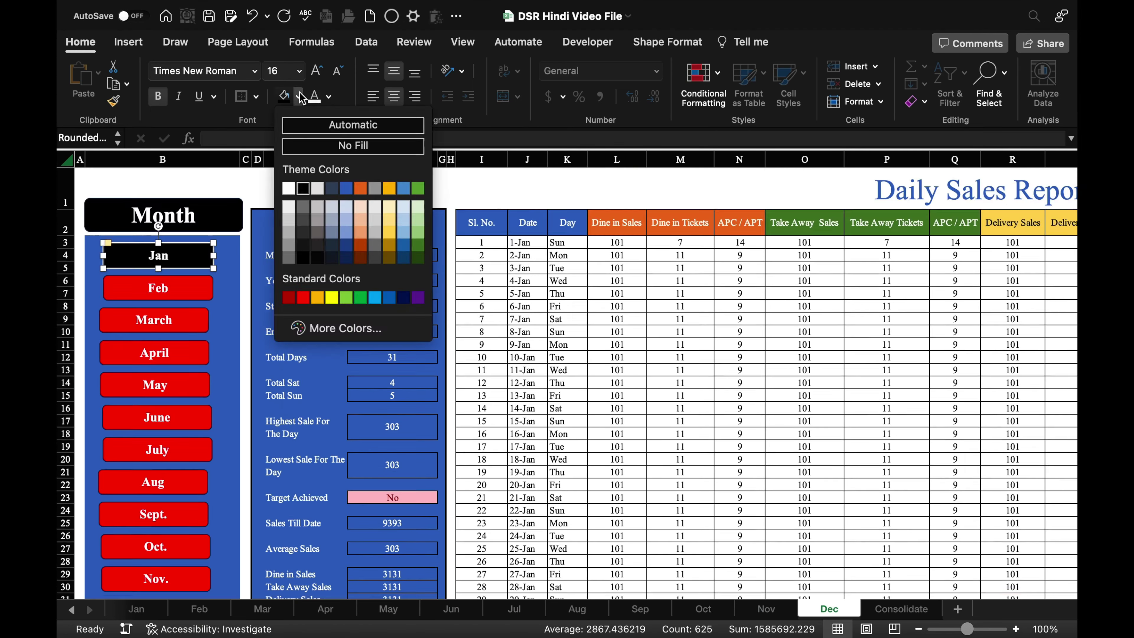
pyautogui.click(303, 193)
pyautogui.click(902, 608)
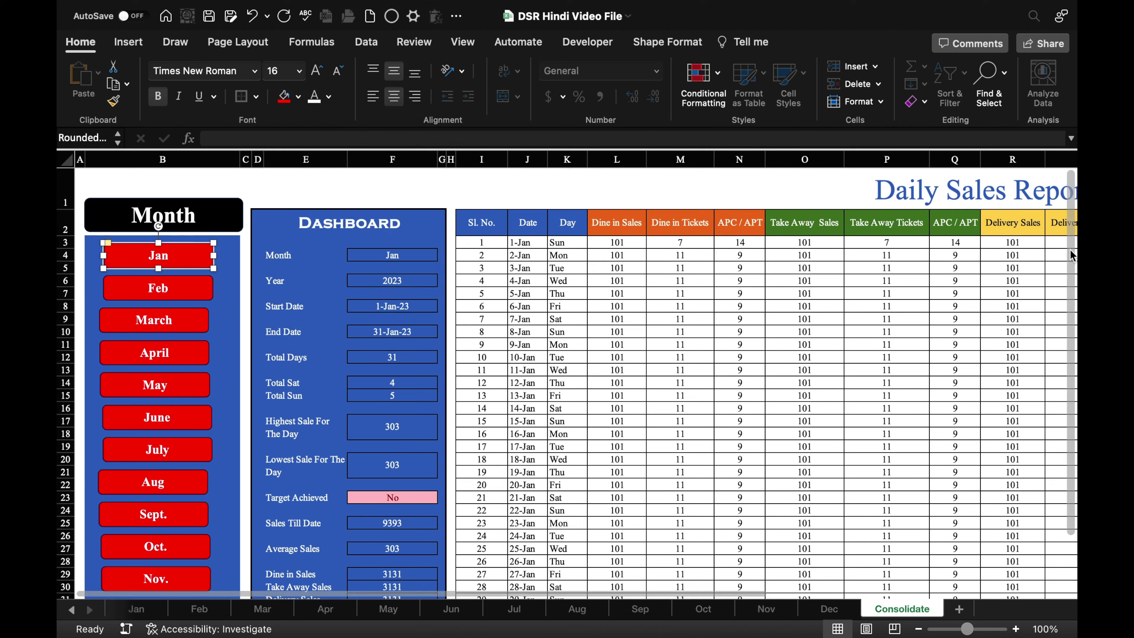
# Follow the July, March, Nov and Consolidated buttons to verify their sheet links.
pyautogui.scroll(-2, 1073, 392)
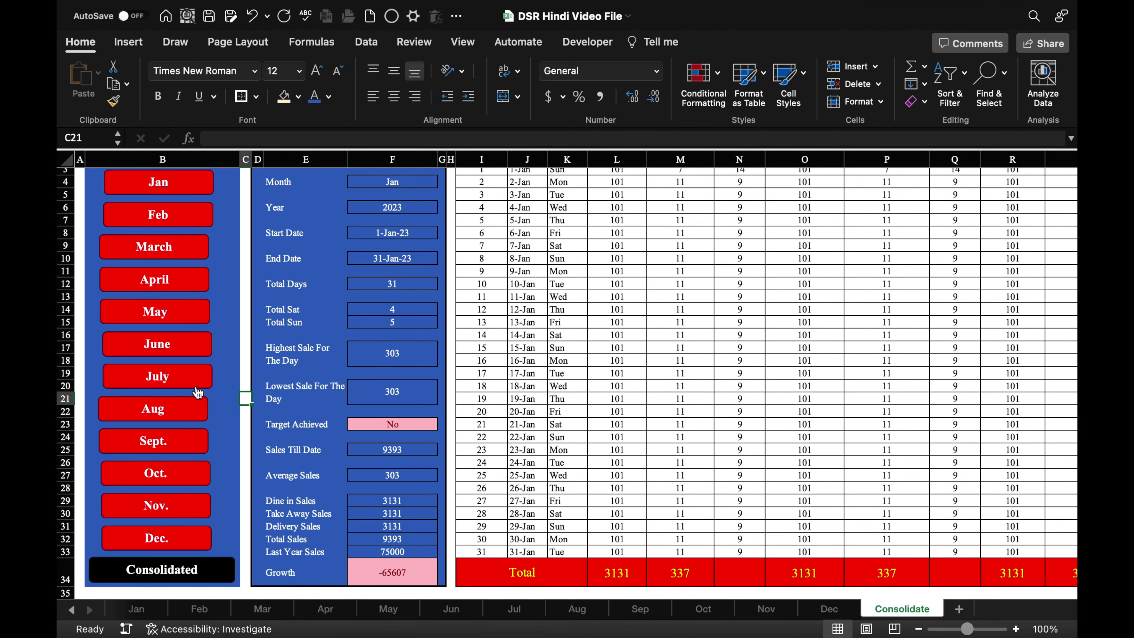
pyautogui.click(165, 384)
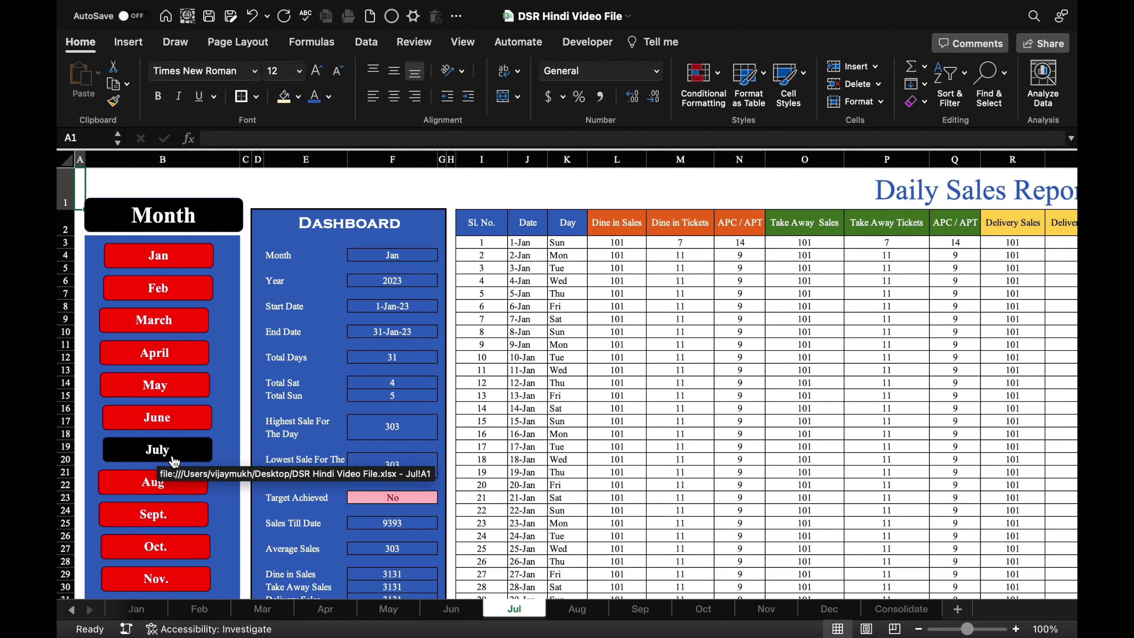
pyautogui.click(157, 317)
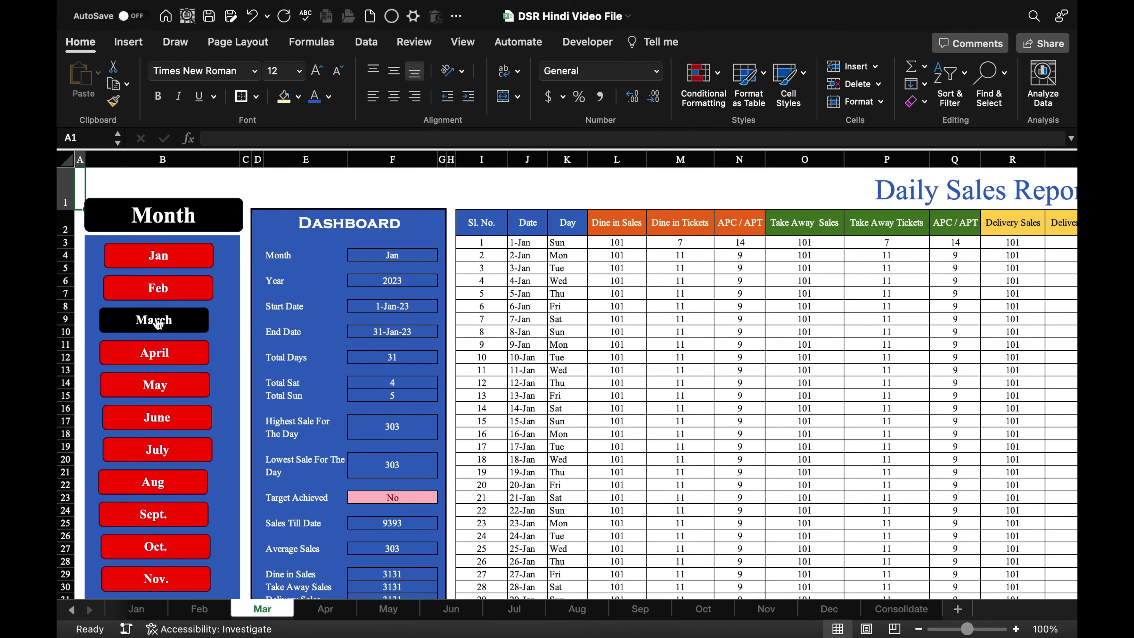
pyautogui.click(183, 580)
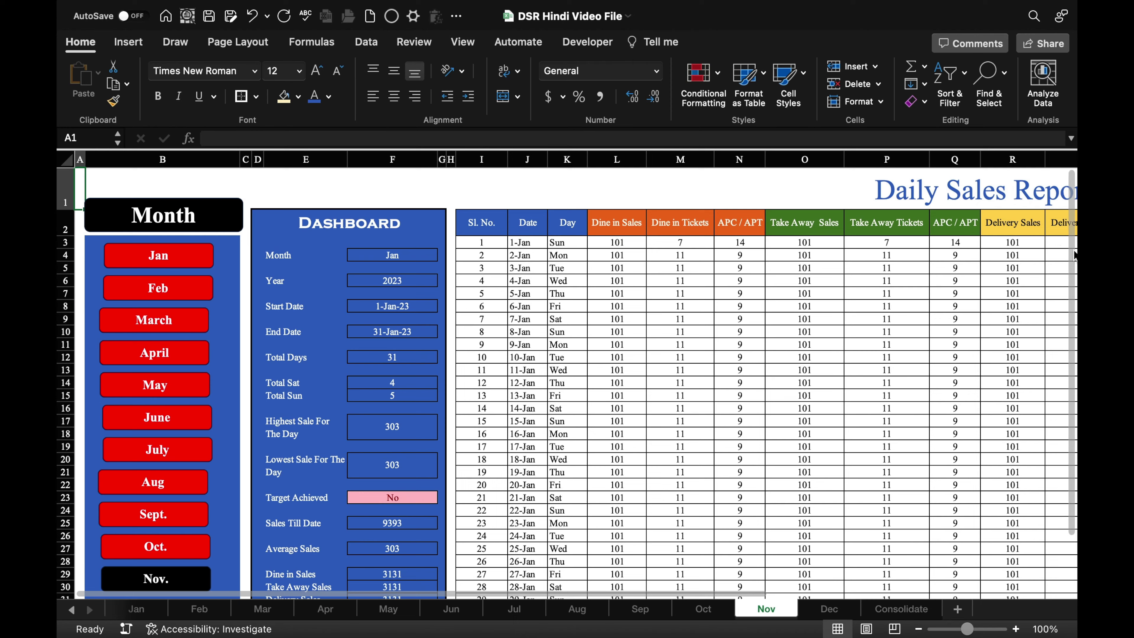
pyautogui.scroll(-3, 360, 550)
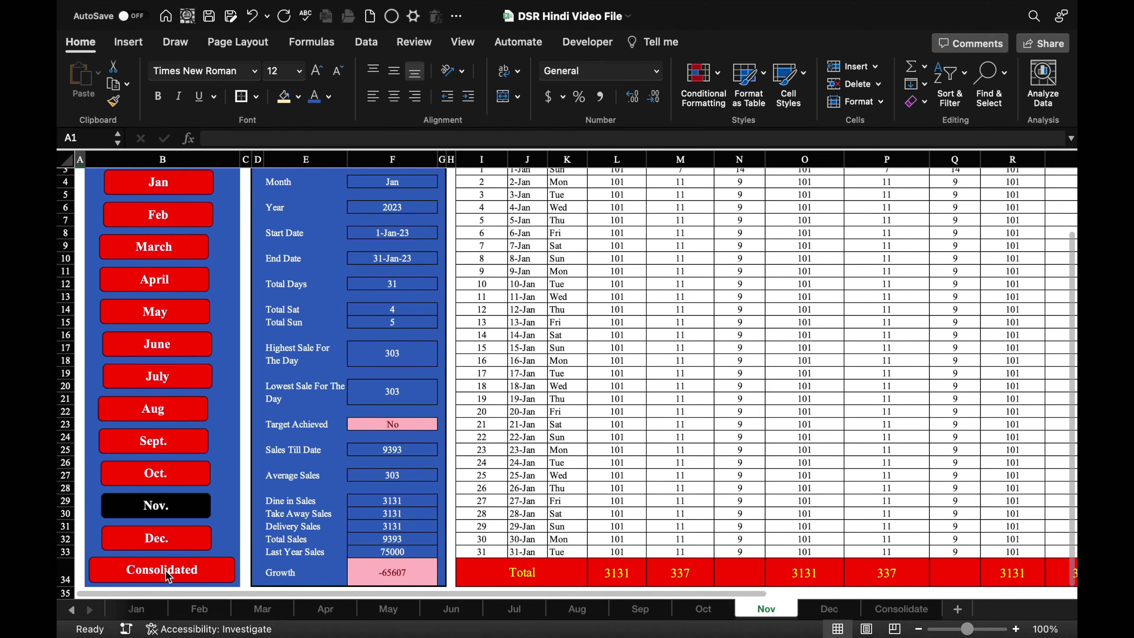
pyautogui.click(168, 575)
pyautogui.scroll(-3, 1070, 401)
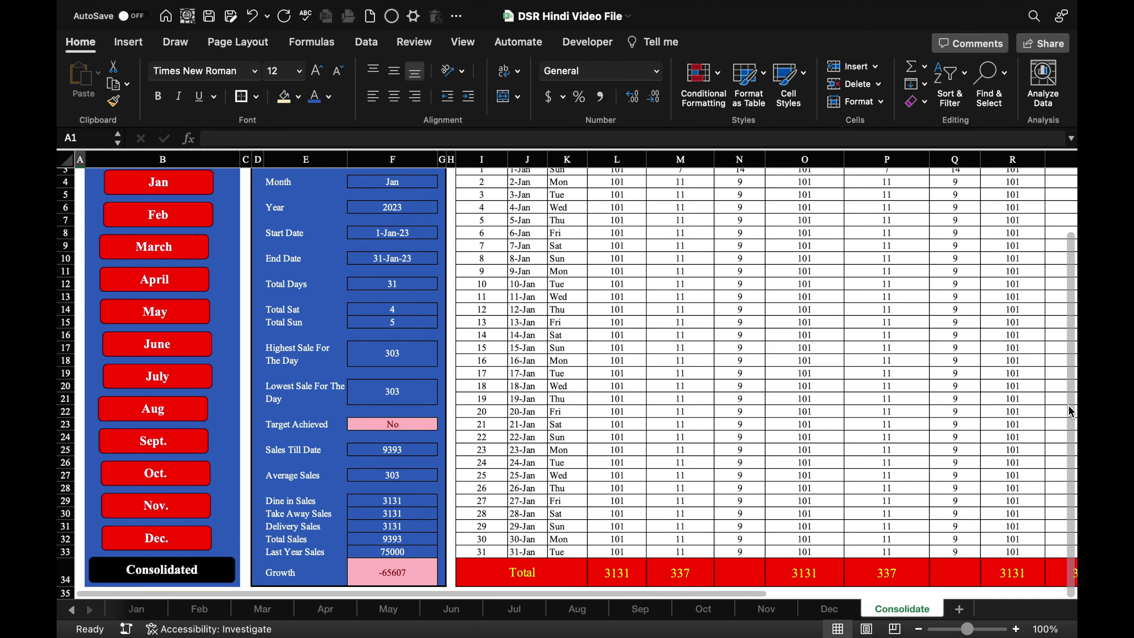
pyautogui.scroll(3, 1070, 420)
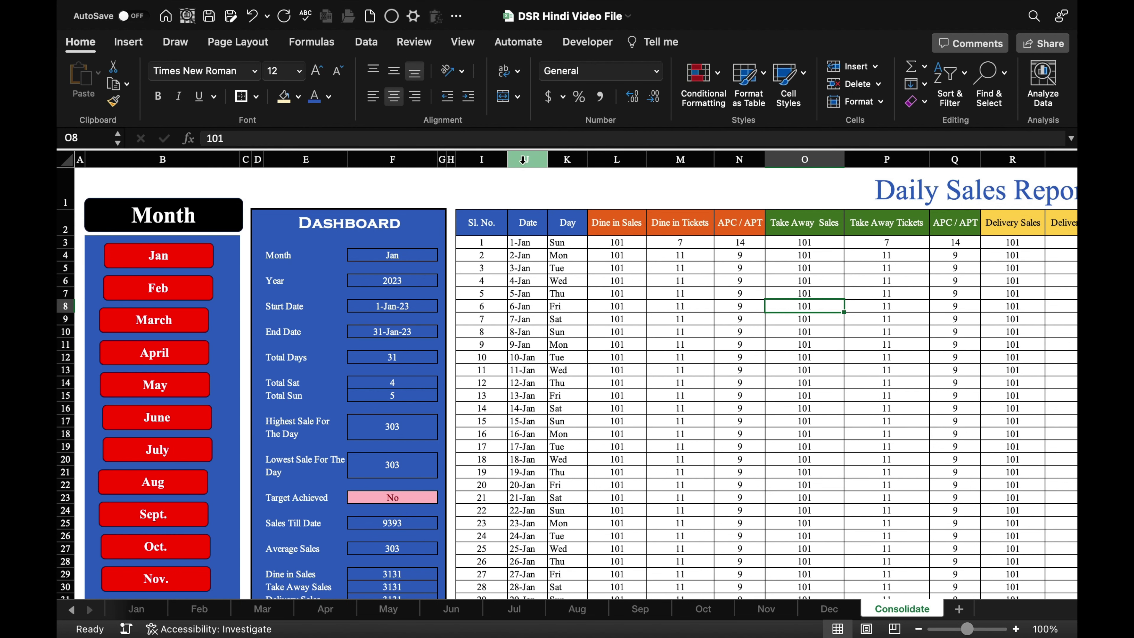
# Delete the Date and Day columns (J:K) from the Consolidate sheet.
pyautogui.moveTo(526, 159); pyautogui.dragTo(560, 163)
pyautogui.rightClick(560, 163)
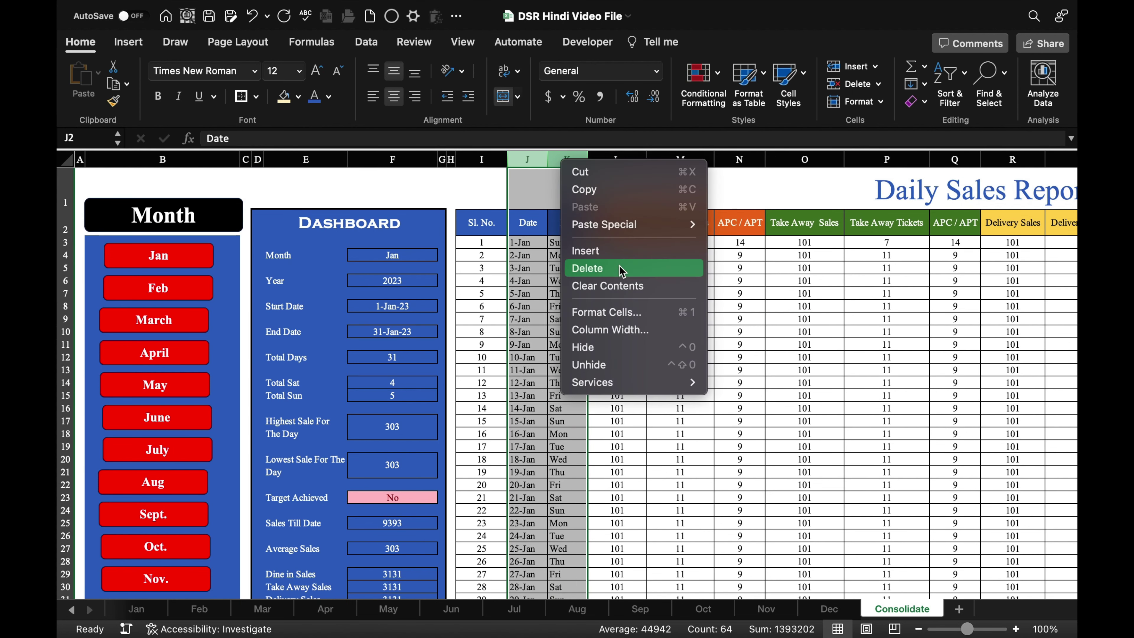
pyautogui.click(589, 270)
# Clear the Dine in, Take Away and Delivery sales and tickets figures.
pyautogui.moveTo(537, 243)
pyautogui.mouseDown()
pyautogui.moveTo(600, 256)
pyautogui.moveTo(613, 536)
pyautogui.mouseUp()
pyautogui.scroll(-2, 613, 536)
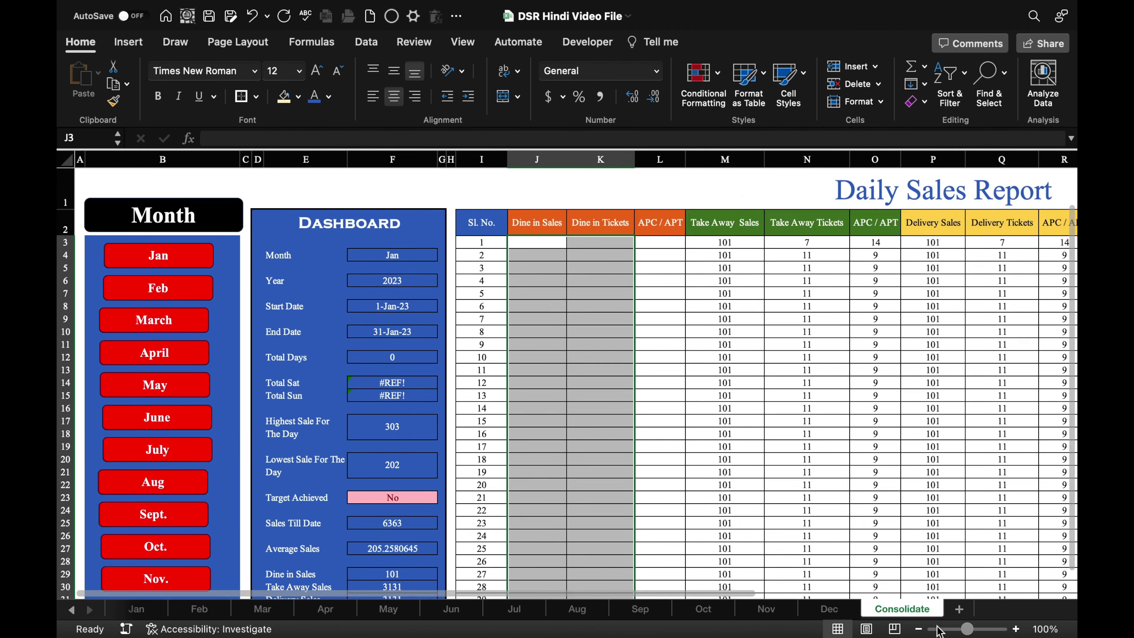
pyautogui.press('Delete')
pyautogui.moveTo(593, 225); pyautogui.dragTo(658, 525)
pyautogui.press('Delete')
pyautogui.moveTo(759, 225); pyautogui.dragTo(823, 536)
pyautogui.press('Delete')
pyautogui.click(592, 256)
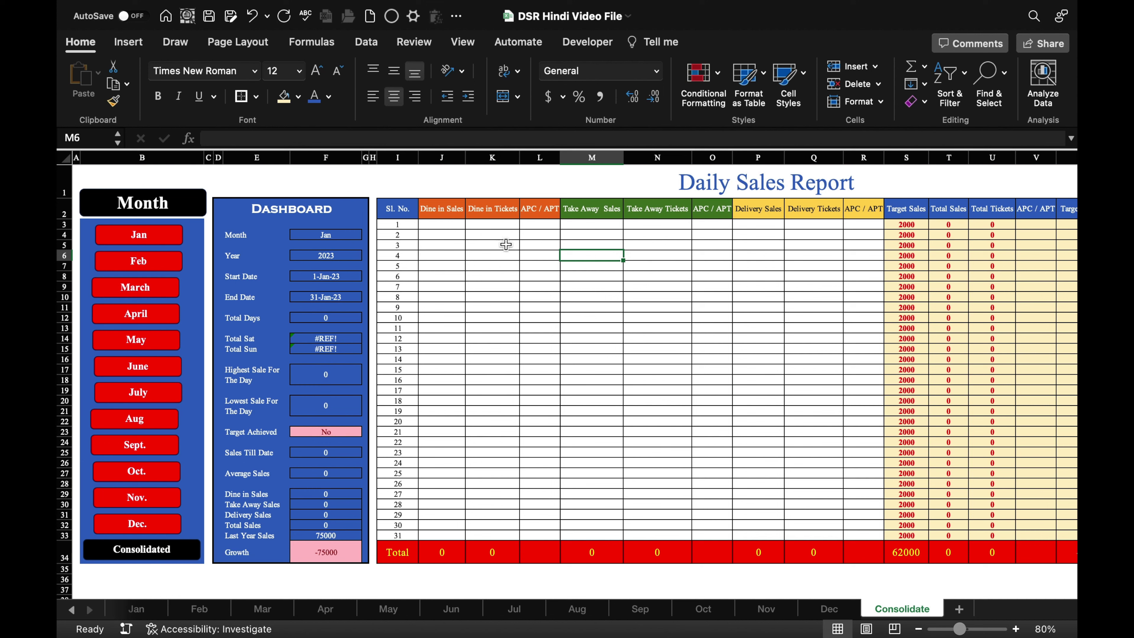
pyautogui.click(452, 225)
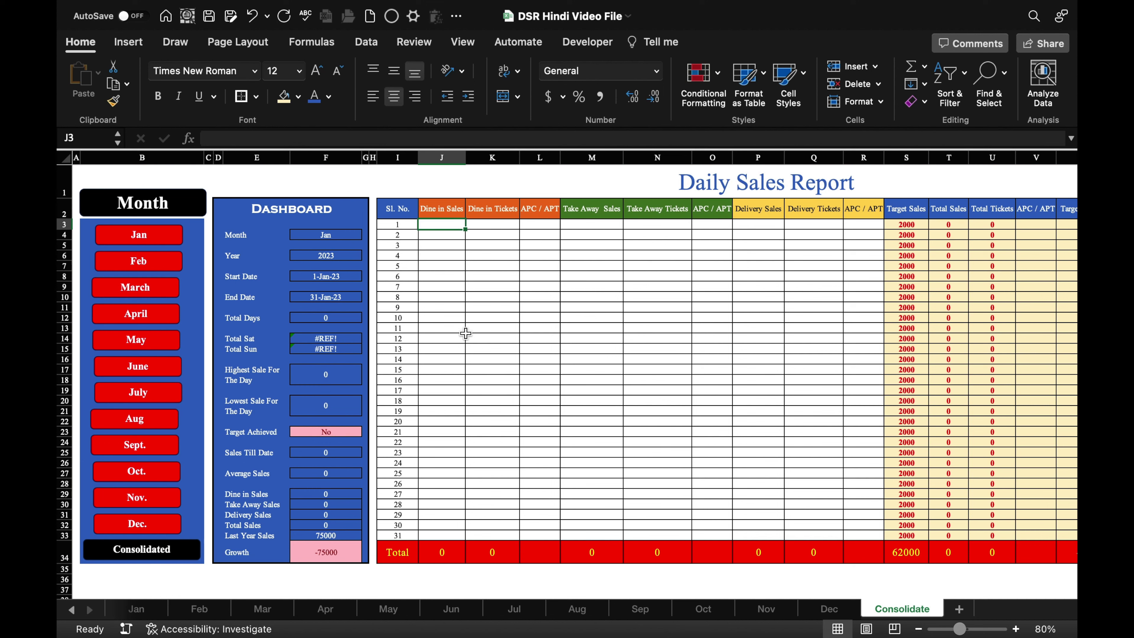
# In J3, start a formula adding cell L3 from the Jan through May sheets.
pyautogui.write('=')
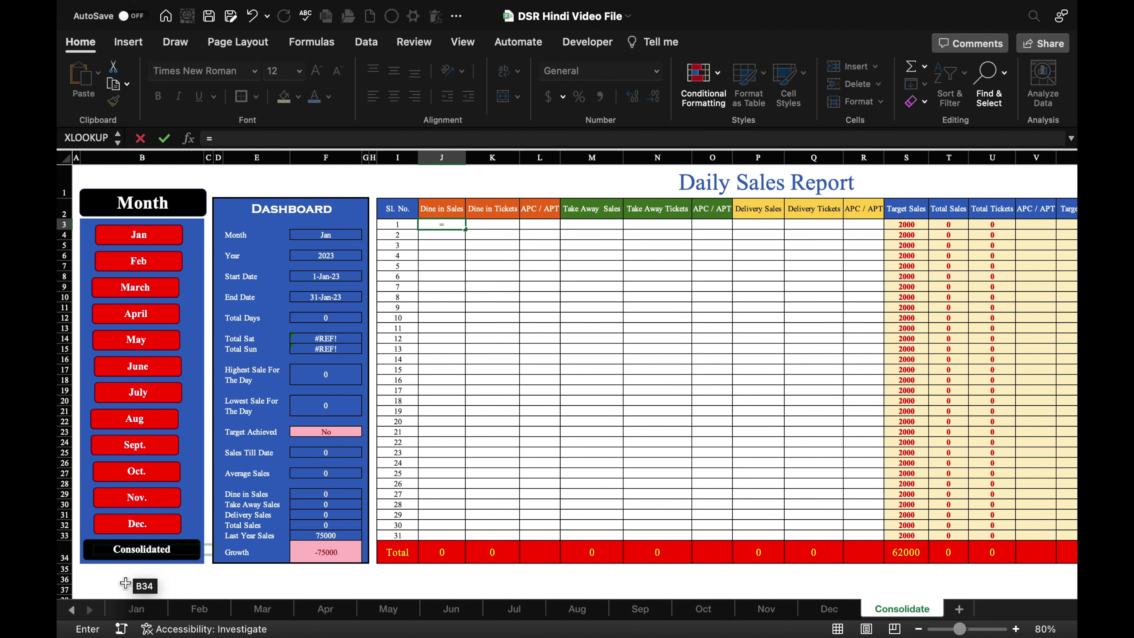
pyautogui.click(135, 609)
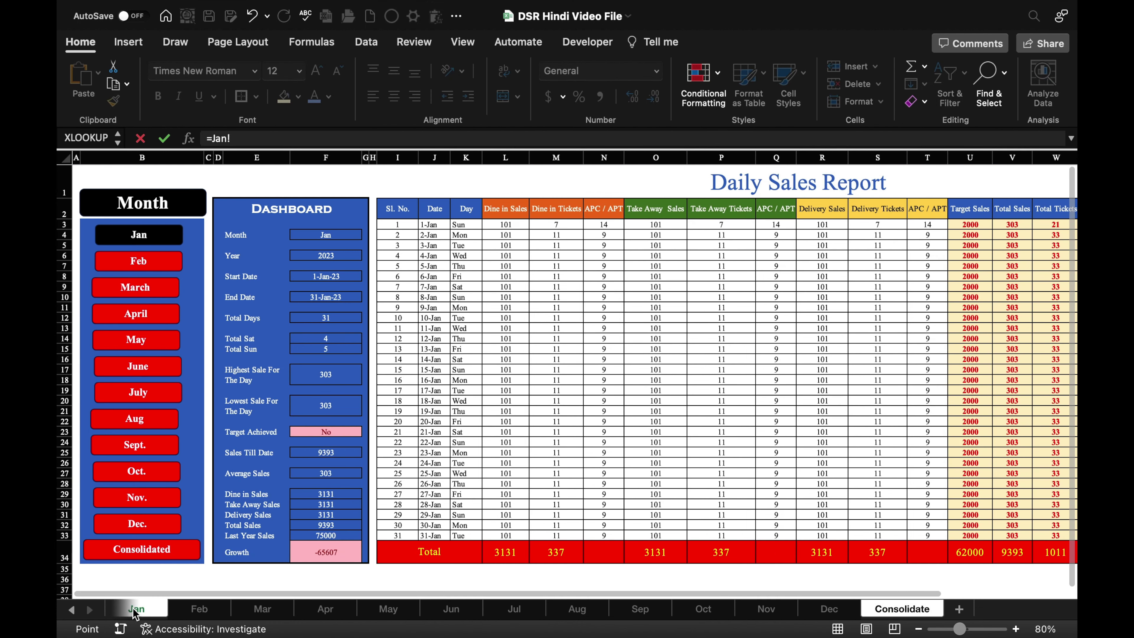
pyautogui.click(508, 224)
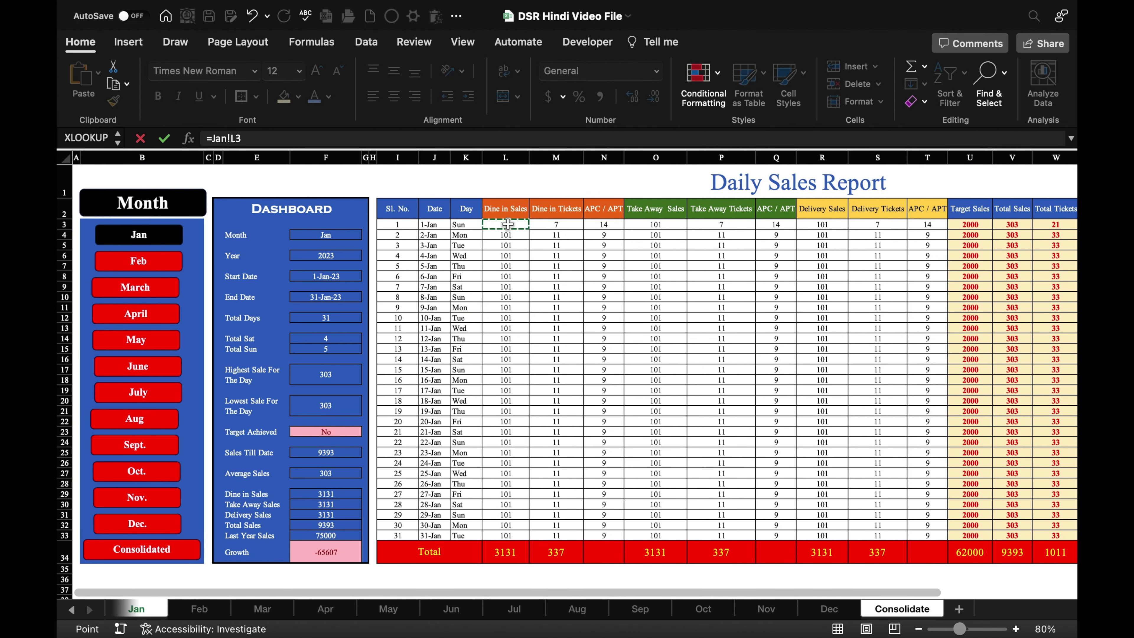
pyautogui.write('+')
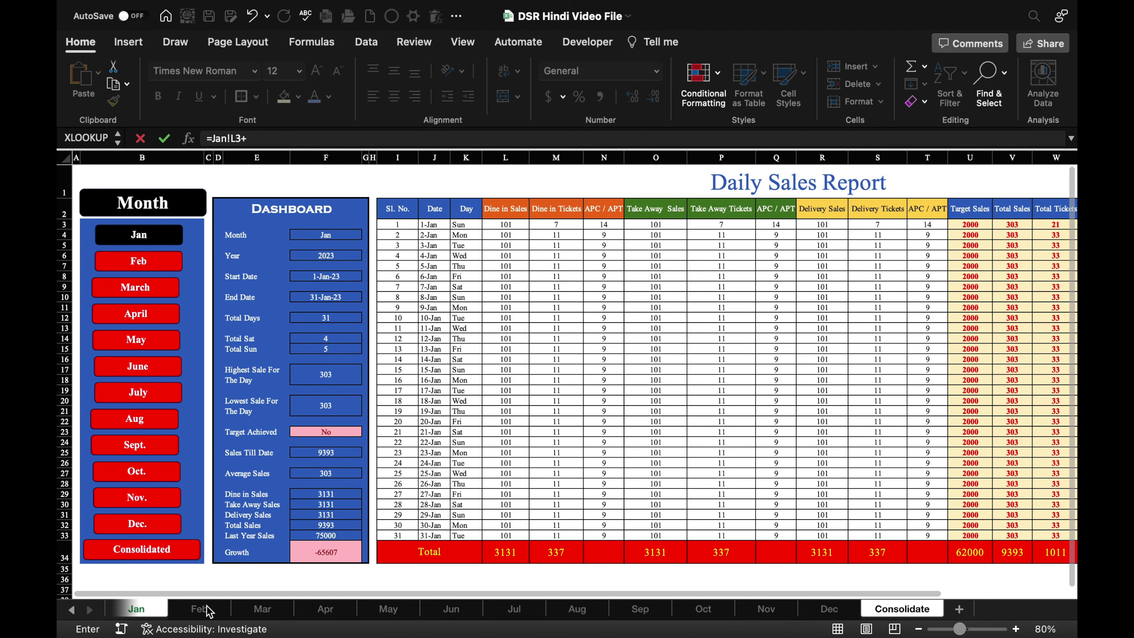
pyautogui.click(206, 610)
pyautogui.click(616, 242)
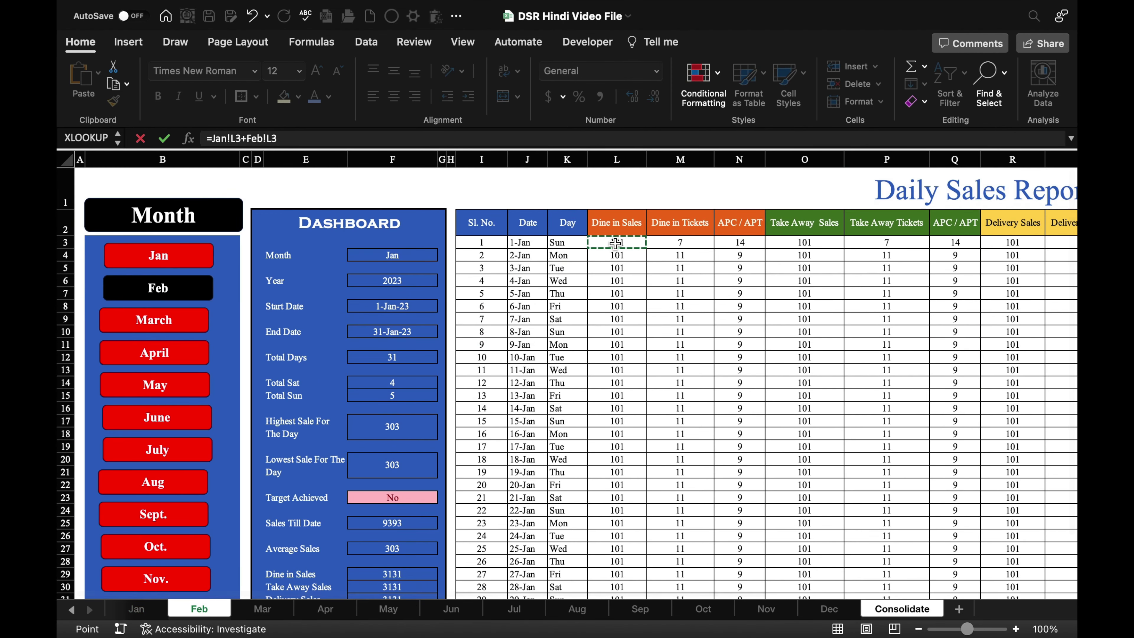
pyautogui.write('+')
pyautogui.click(270, 610)
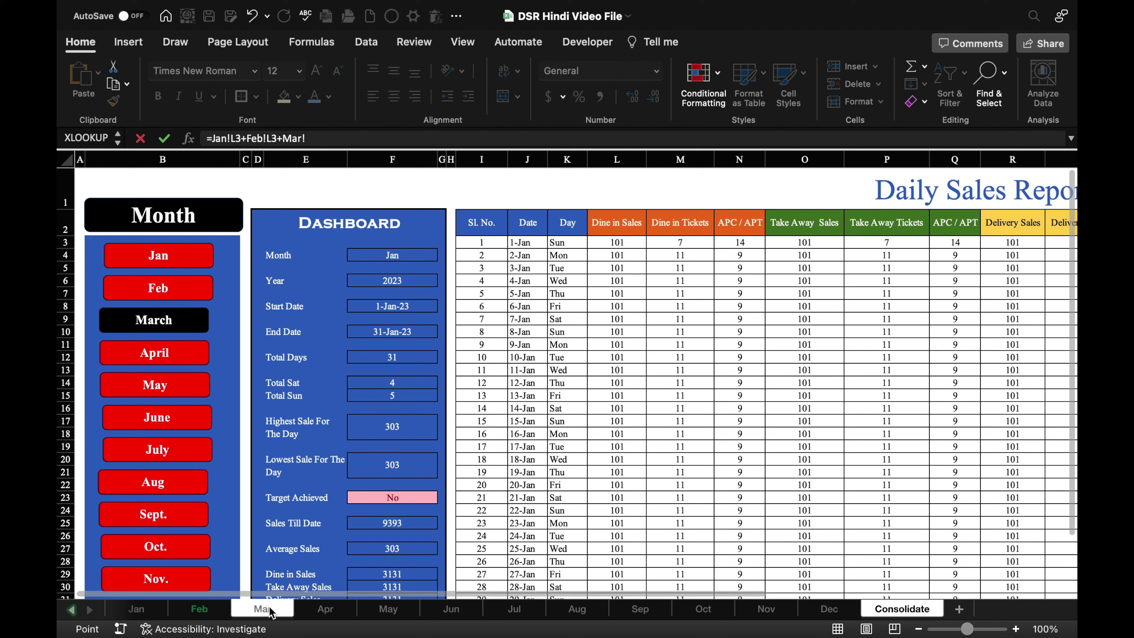
pyautogui.click(616, 242)
pyautogui.write('+')
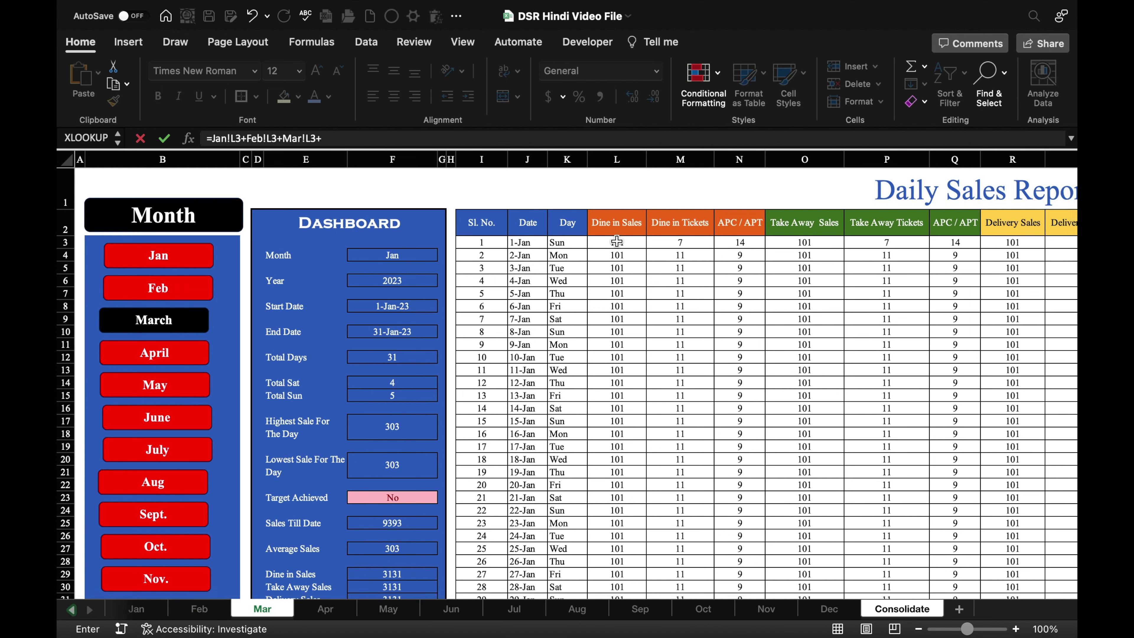
pyautogui.click(324, 610)
pyautogui.click(616, 243)
pyautogui.write('+')
pyautogui.click(388, 610)
pyautogui.click(616, 242)
# Add L3 from the Jun through Dec sheets and enter the twelve-month sum.
pyautogui.click(451, 610)
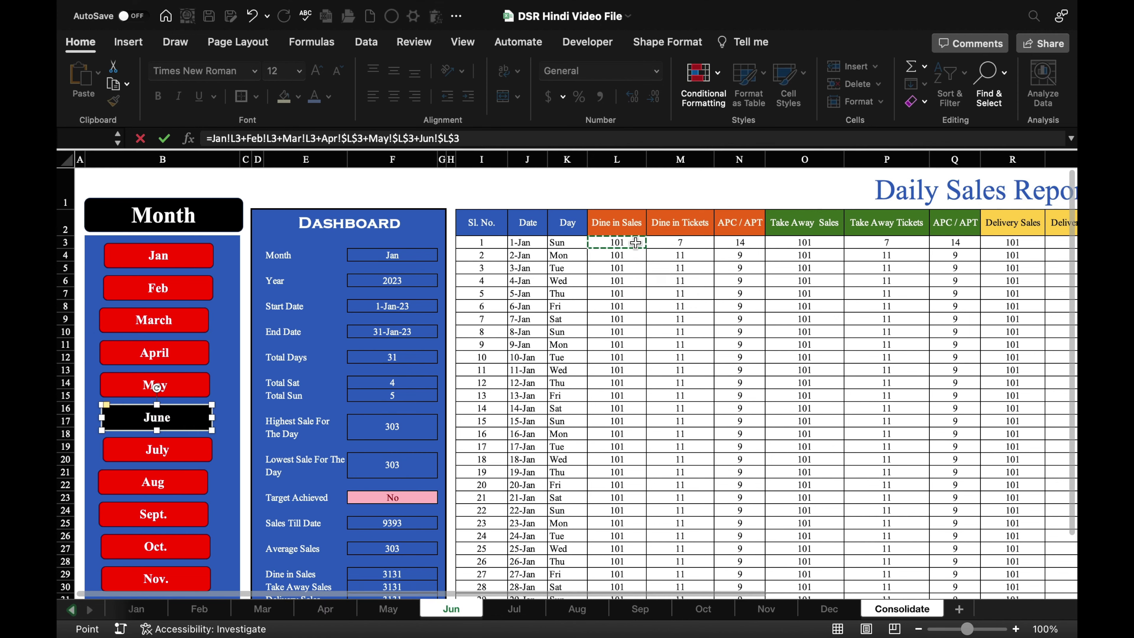
pyautogui.click(616, 242)
pyautogui.click(514, 610)
pyautogui.click(616, 242)
pyautogui.click(577, 610)
pyautogui.click(766, 610)
pyautogui.click(616, 175)
pyautogui.write('+')
pyautogui.click(829, 610)
pyautogui.click(617, 175)
pyautogui.press('Return')
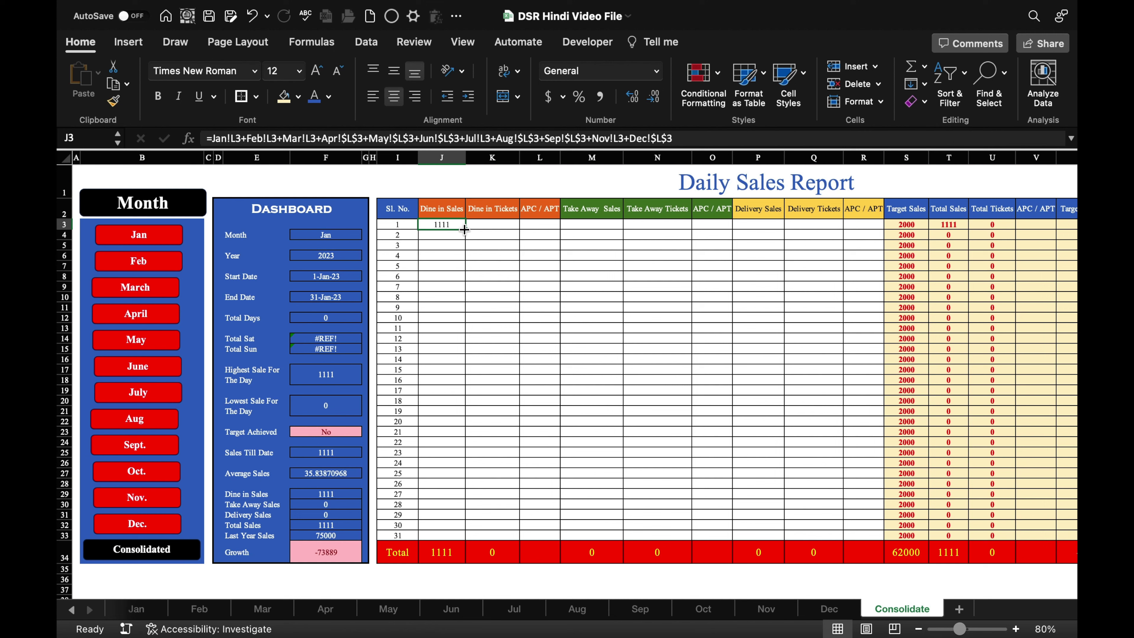
# Fill the sum formulas down through day 31 for Dine in, Take Away and Delivery.
pyautogui.moveTo(464, 229)
pyautogui.mouseDown()
pyautogui.moveTo(465, 540)
pyautogui.moveTo(516, 538)
pyautogui.mouseUp()
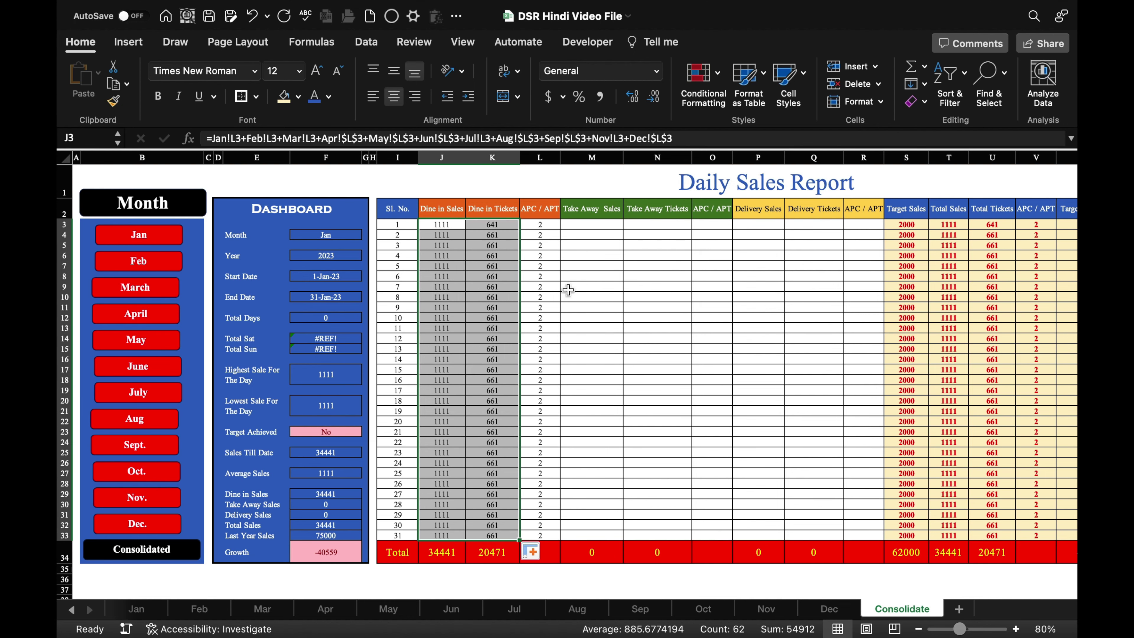
pyautogui.click(464, 229)
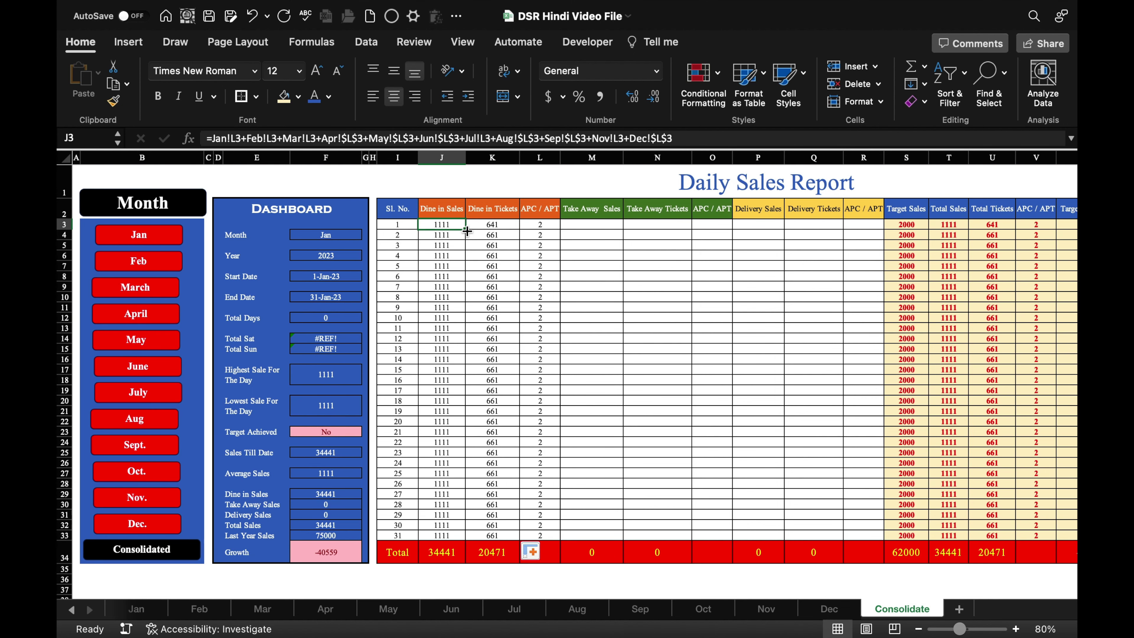
pyautogui.moveTo(457, 224); pyautogui.dragTo(860, 237)
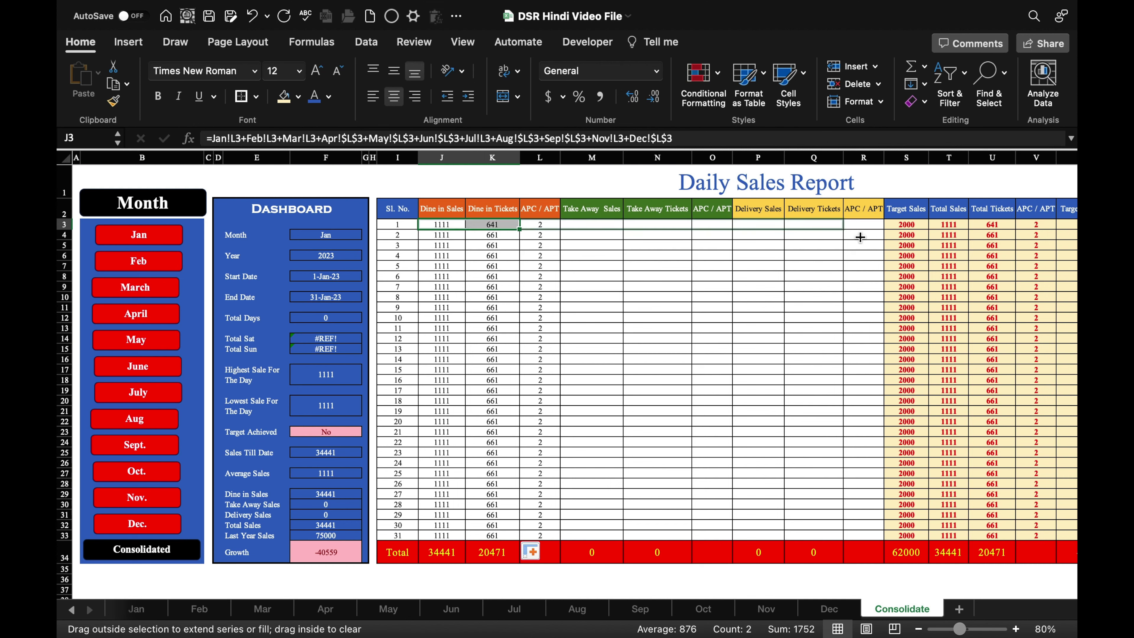
pyautogui.moveTo(873, 238); pyautogui.dragTo(874, 238)
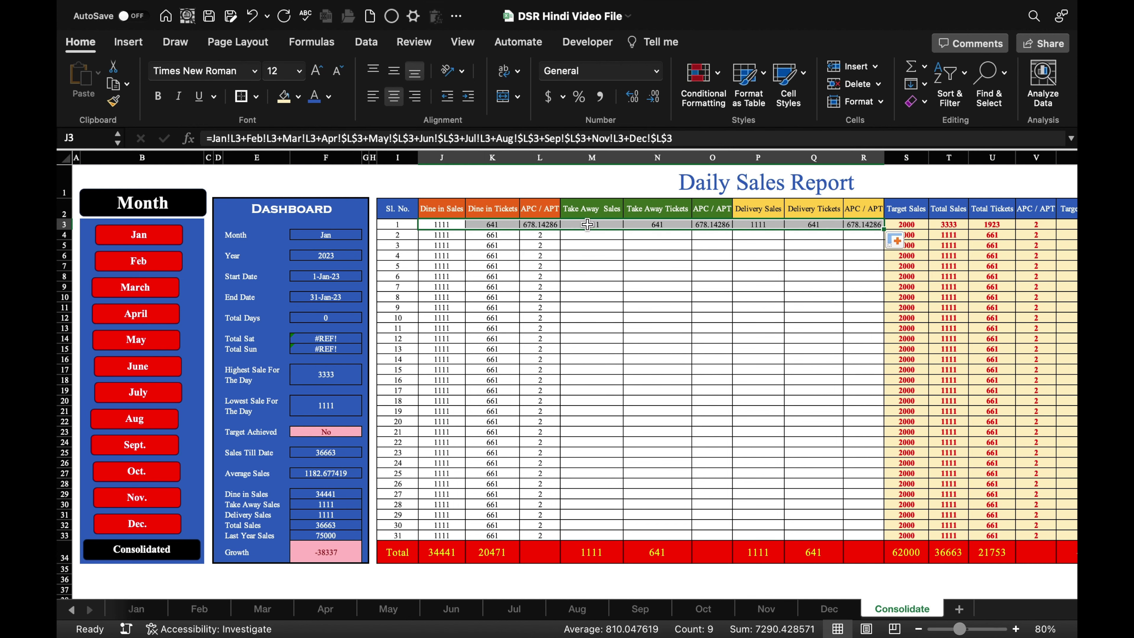
pyautogui.moveTo(587, 224); pyautogui.dragTo(645, 226)
pyautogui.moveTo(689, 232); pyautogui.dragTo(676, 536)
pyautogui.moveTo(758, 226)
pyautogui.mouseDown()
pyautogui.moveTo(797, 225)
pyautogui.moveTo(841, 534)
pyautogui.mouseUp()
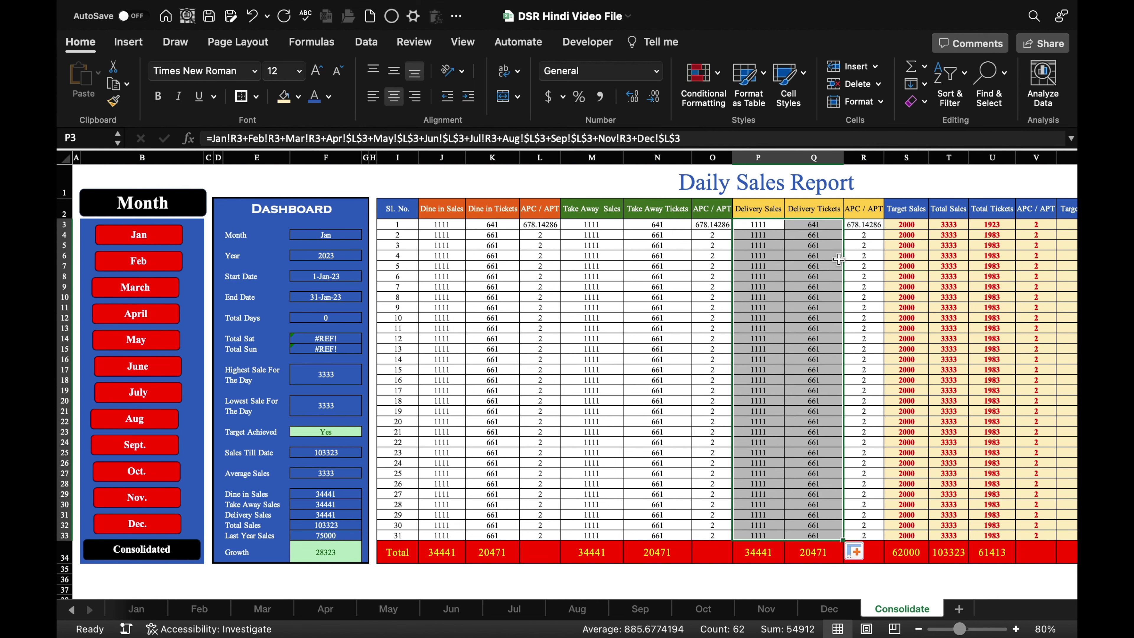
# Copy the APC/APT formula from L4 into L3, O3 and R3.
pyautogui.click(548, 234)
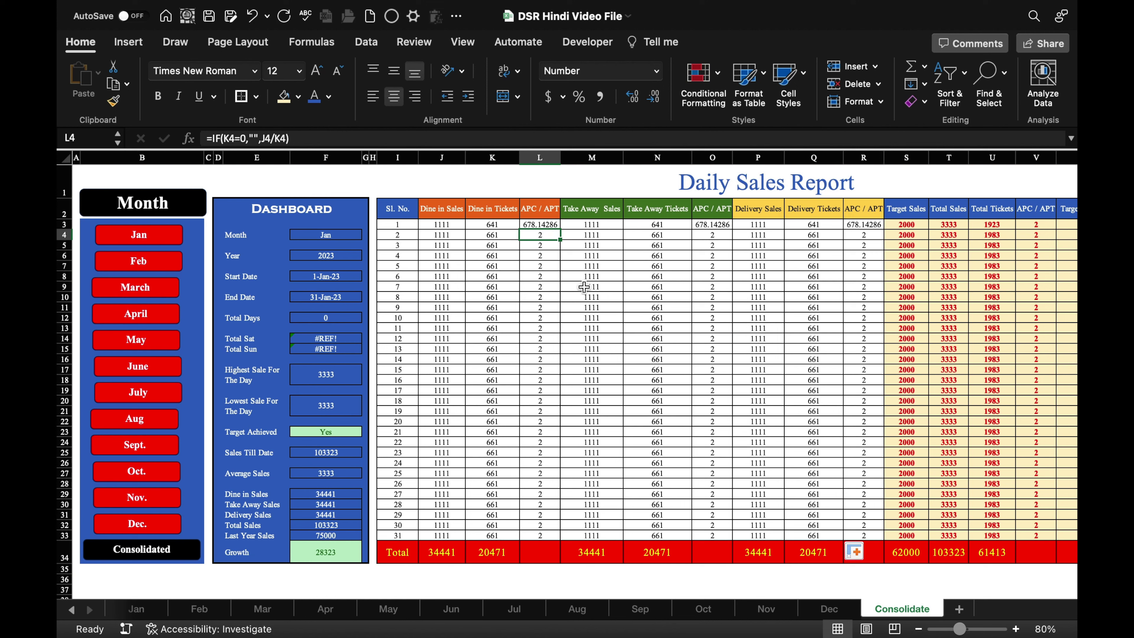
pyautogui.hotkey('ctrl', 'c')
pyautogui.click(551, 224)
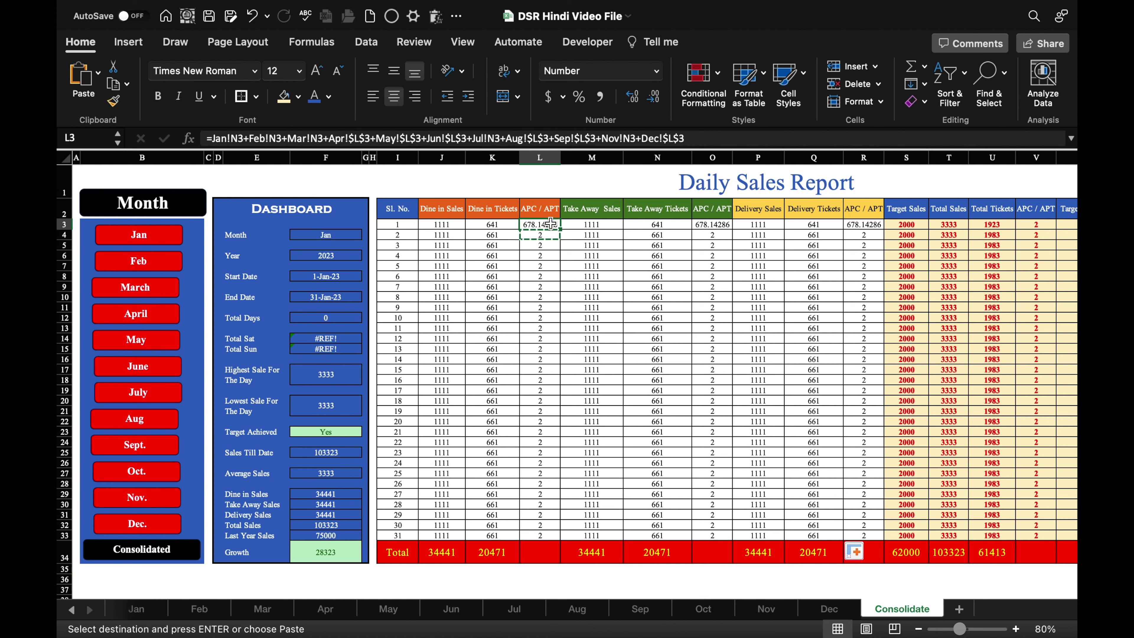
pyautogui.hotkey('ctrl', 'v')
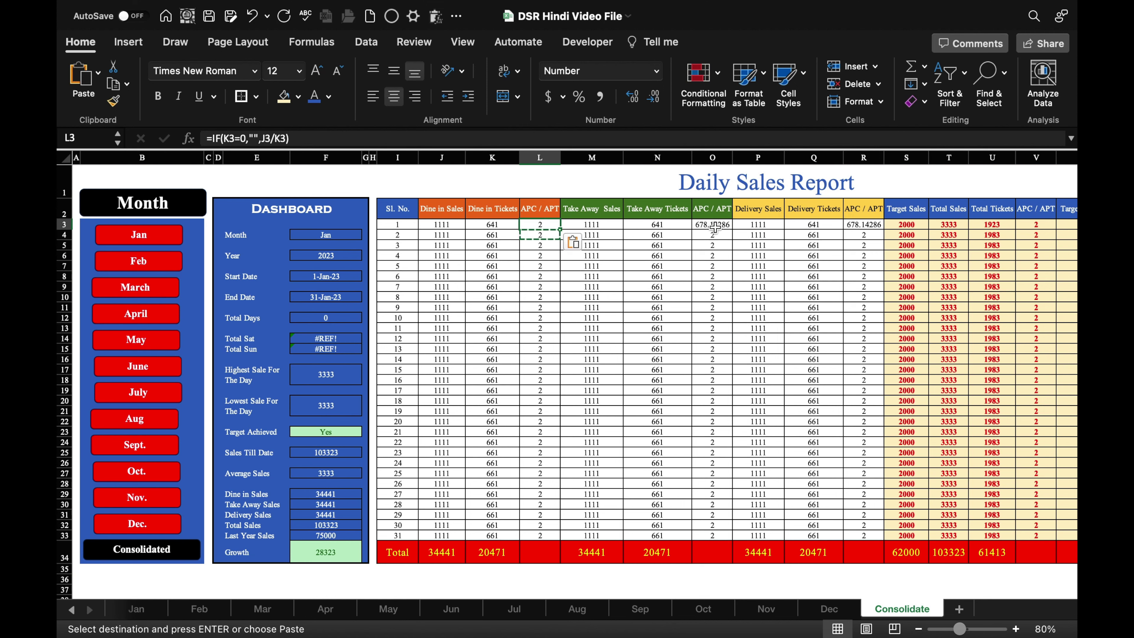
pyautogui.click(715, 235)
pyautogui.click(712, 224)
pyautogui.hotkey('ctrl', 'v')
pyautogui.click(863, 224)
pyautogui.press('Return')
pyautogui.hscroll(3, 746, 224)
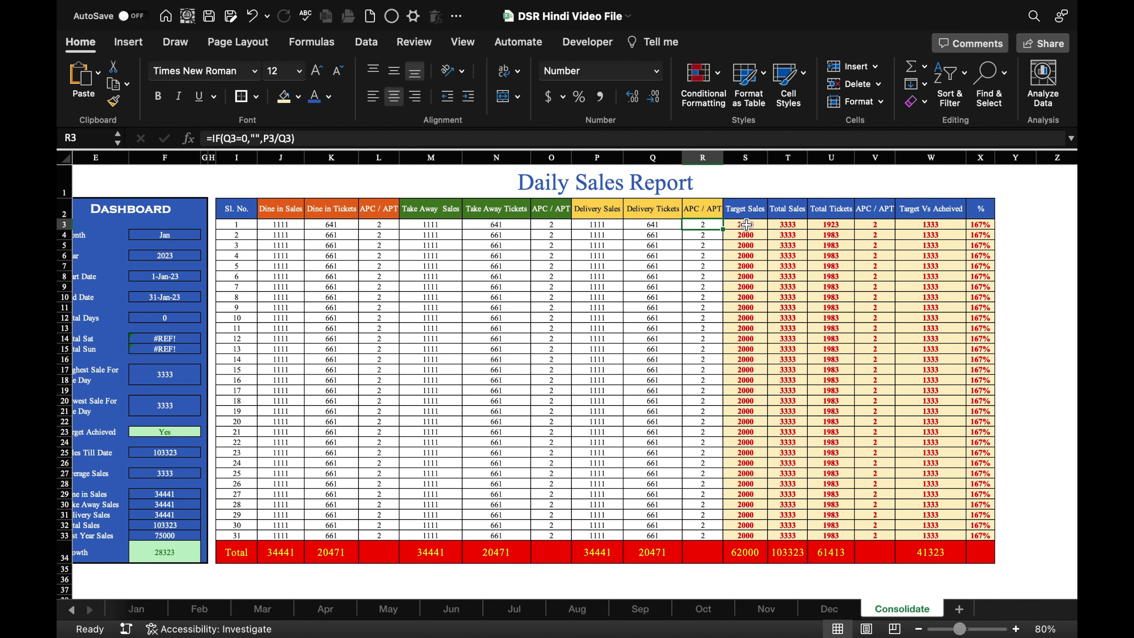
# In S3, start a target formula adding U3 from the Jan, Feb and Mar sheets.
pyautogui.click(746, 225)
pyautogui.write('=')
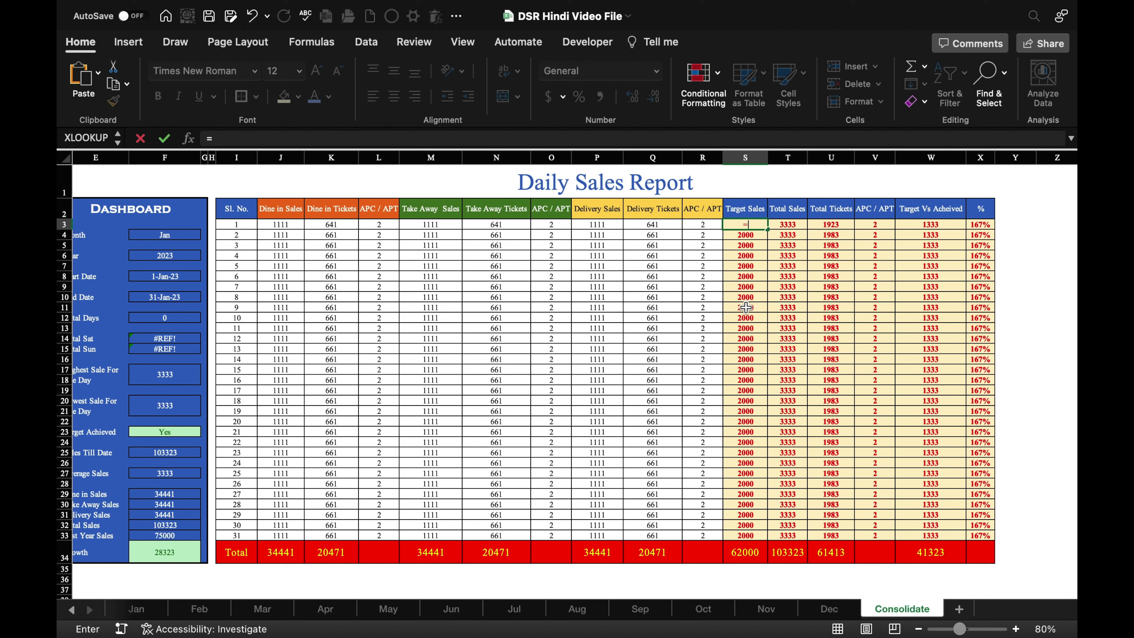
pyautogui.click(136, 608)
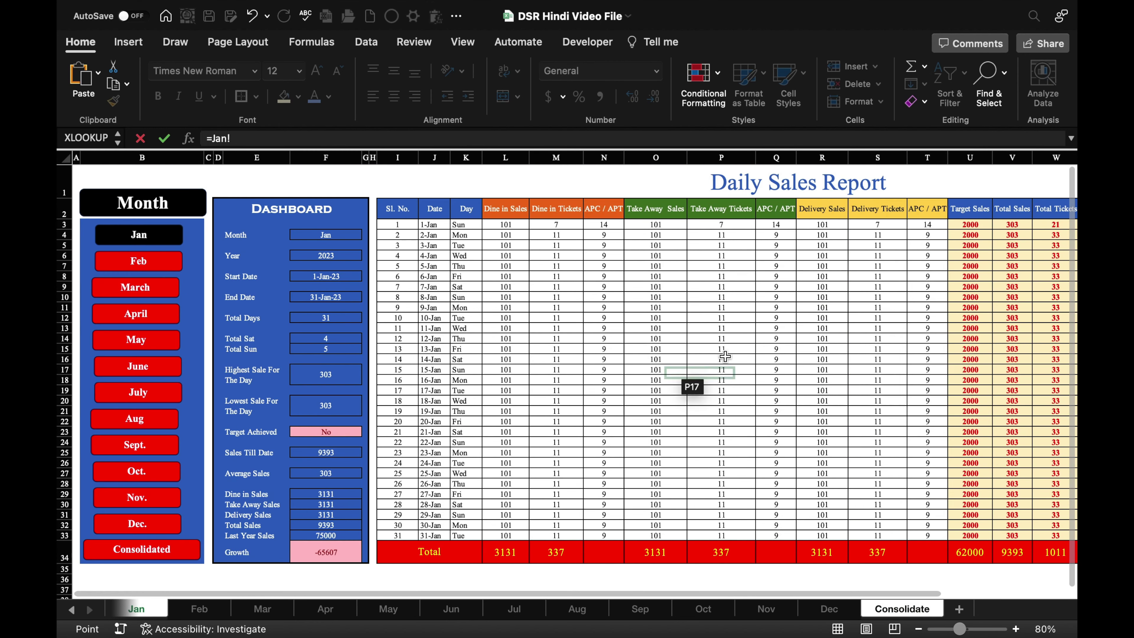
pyautogui.click(972, 223)
pyautogui.write('+')
pyautogui.click(199, 608)
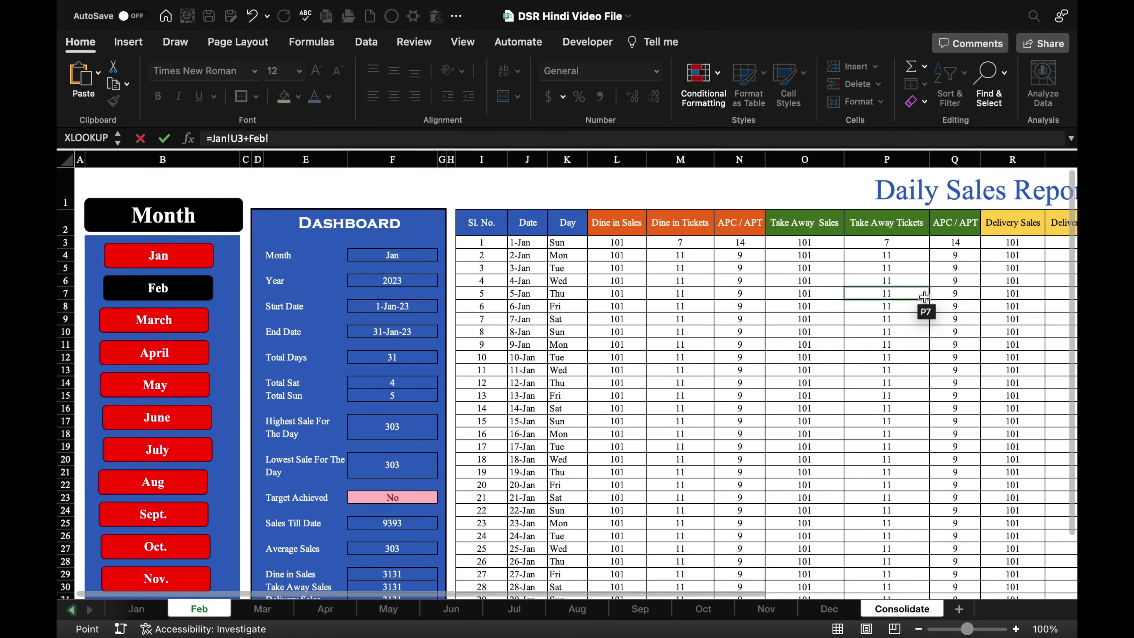
pyautogui.scroll(2, 930, 592)
pyautogui.click(933, 242)
pyautogui.write('+')
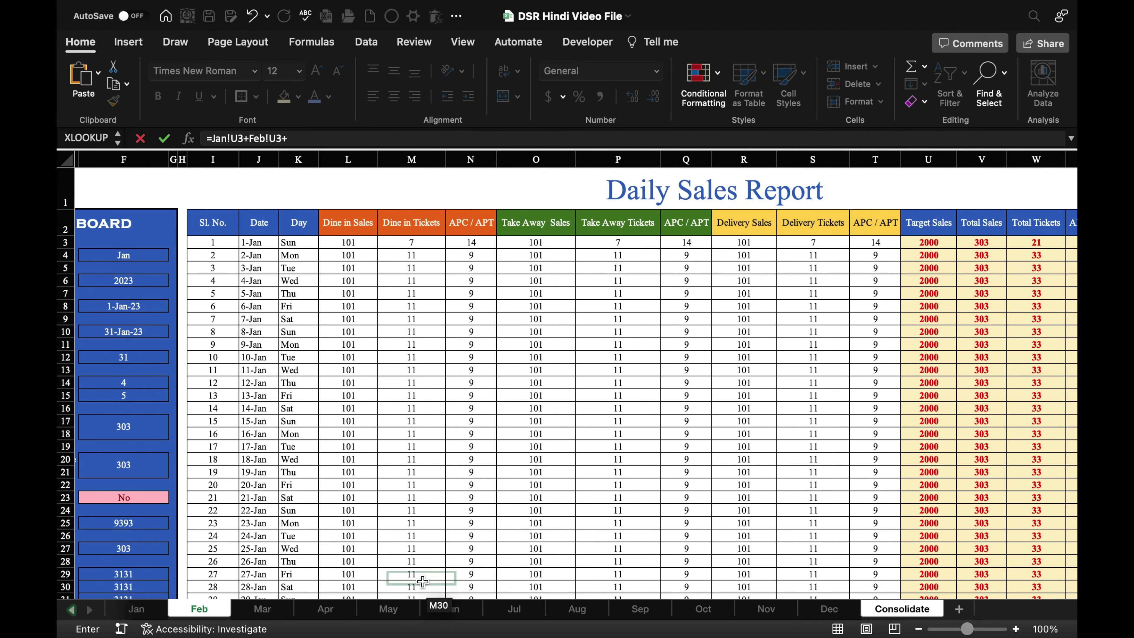
pyautogui.click(262, 609)
pyautogui.click(779, 241)
# Add U3 from the remaining months through Dec and enter the target formula.
pyautogui.write('+')
pyautogui.hotkey('ctrl', 'pagedown')
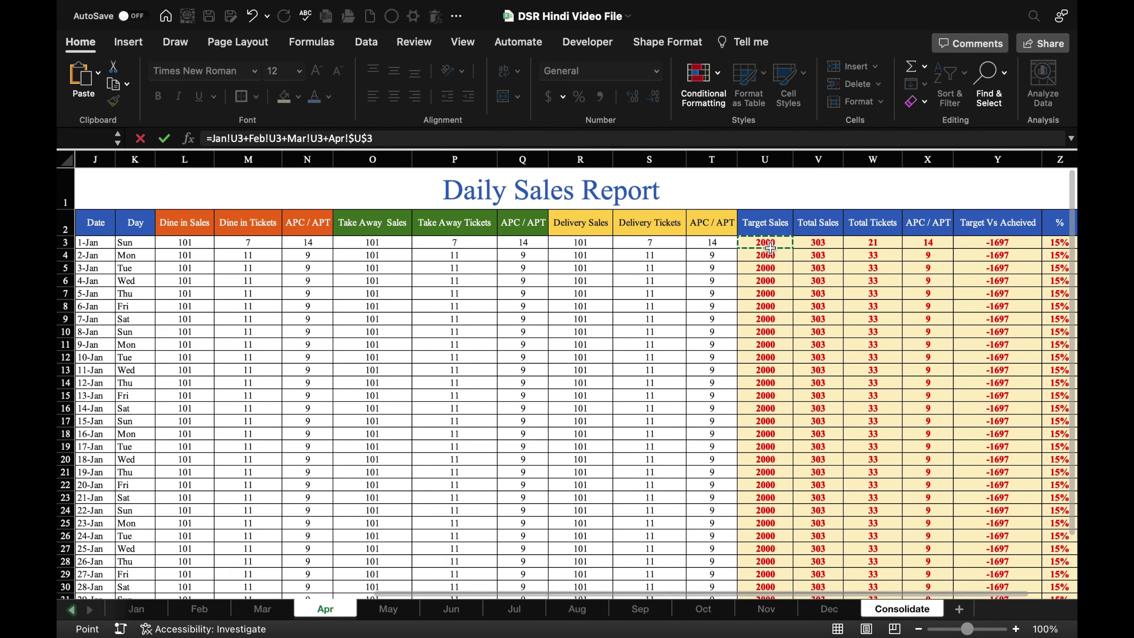
pyautogui.write('+')
pyautogui.hotkey('ctrl', 'pagedown')
pyautogui.write('+')
pyautogui.hotkey('ctrl', 'pagedown')
pyautogui.hotkey('ctrl', 'pagedown')
pyautogui.click(797, 241)
pyautogui.write('+')
pyautogui.hotkey('ctrl', 'pagedown')
pyautogui.write('+')
pyautogui.hotkey('ctrl', 'pagedown')
pyautogui.hotkey('ctrl', 'pagedown')
pyautogui.write('+')
pyautogui.hotkey('ctrl', 'pagedown')
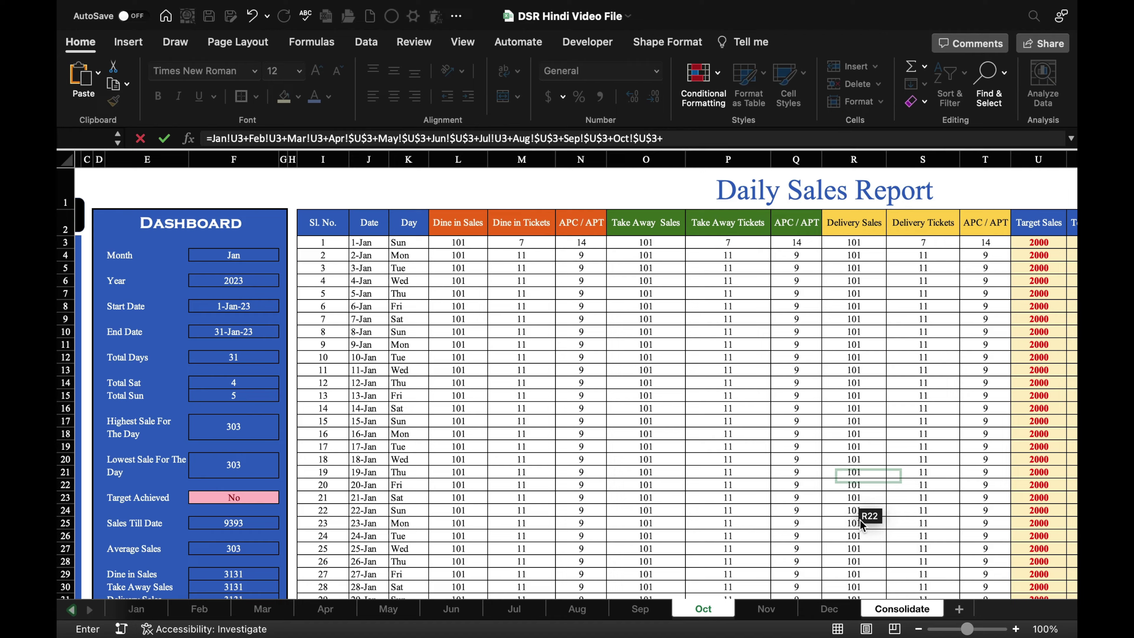
pyautogui.click(767, 230)
pyautogui.write('+')
pyautogui.hotkey('ctrl', 'pagedown')
pyautogui.press('Return')
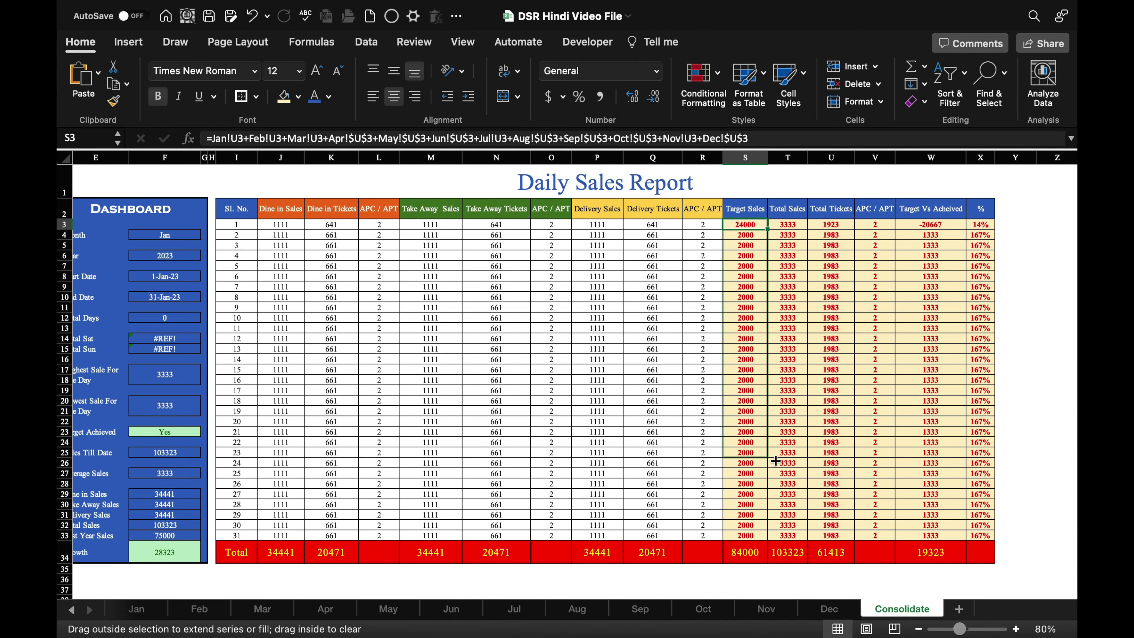
# Fill the Target Sales formula down to S33, giving 24000 per row.
pyautogui.moveTo(768, 229); pyautogui.dragTo(773, 538)
pyautogui.click(1015, 412)
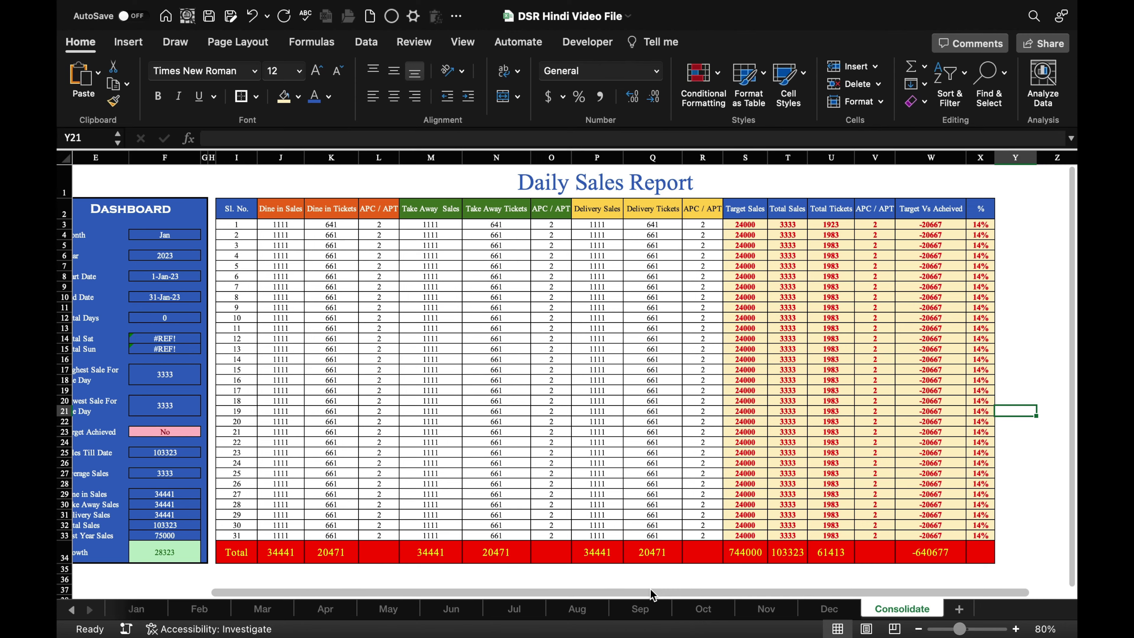
pyautogui.moveTo(653, 594); pyautogui.dragTo(503, 598)
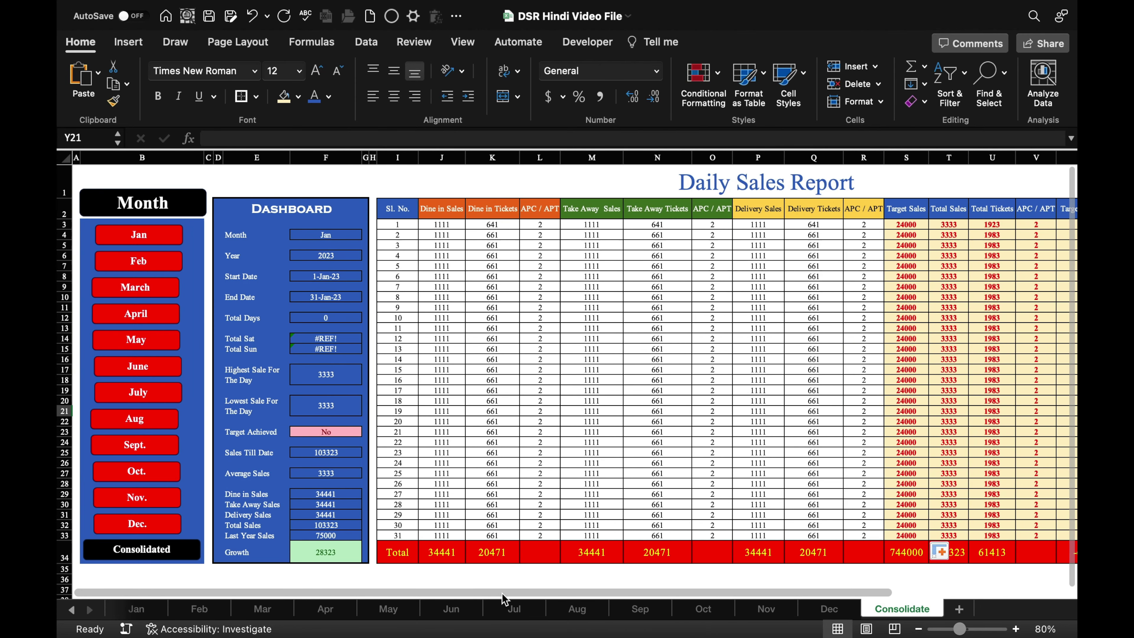
# Clear the Month (F4), Start Date (F8), End Date (F10) and Total Days (F12) values, keeping Year.
pyautogui.click(344, 236)
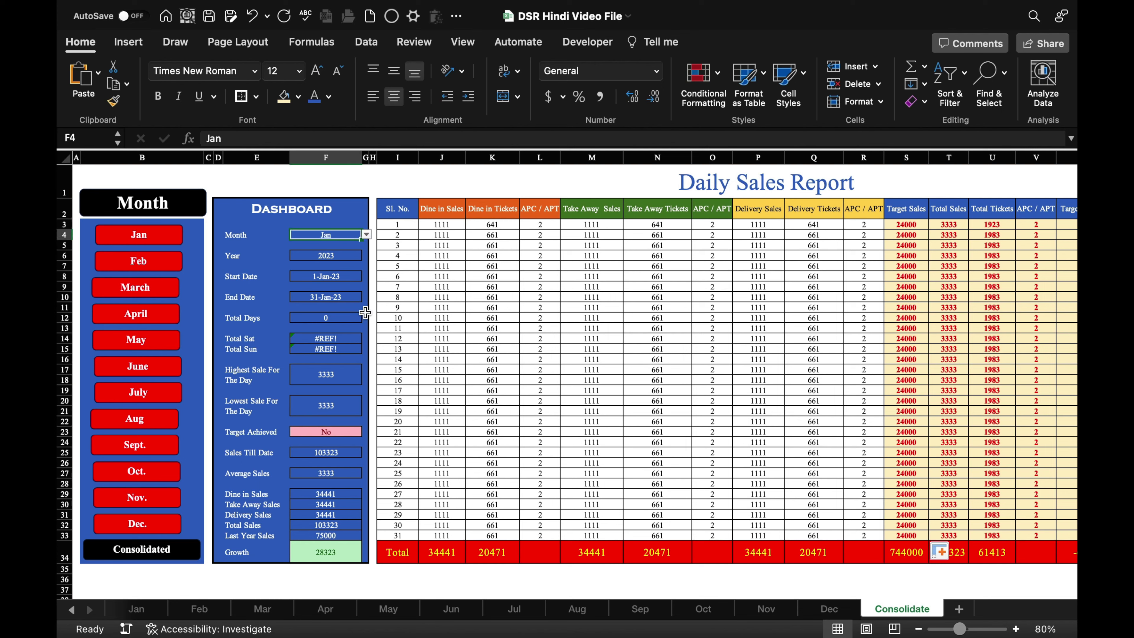
pyautogui.press('Delete')
pyautogui.click(347, 256)
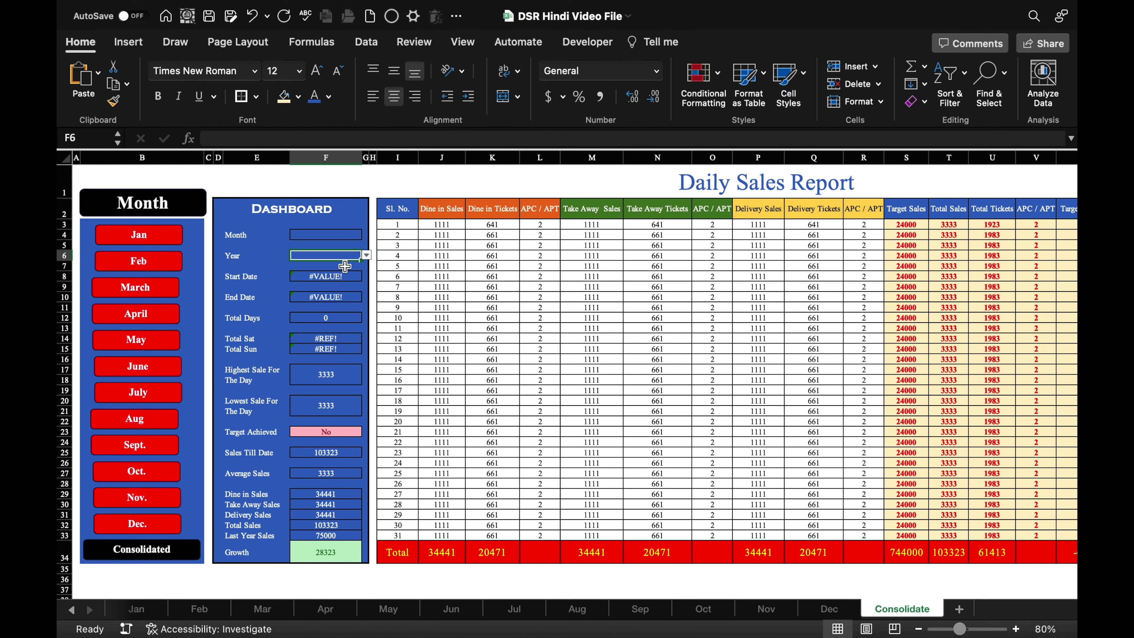
pyautogui.click(345, 276)
pyautogui.press('Delete')
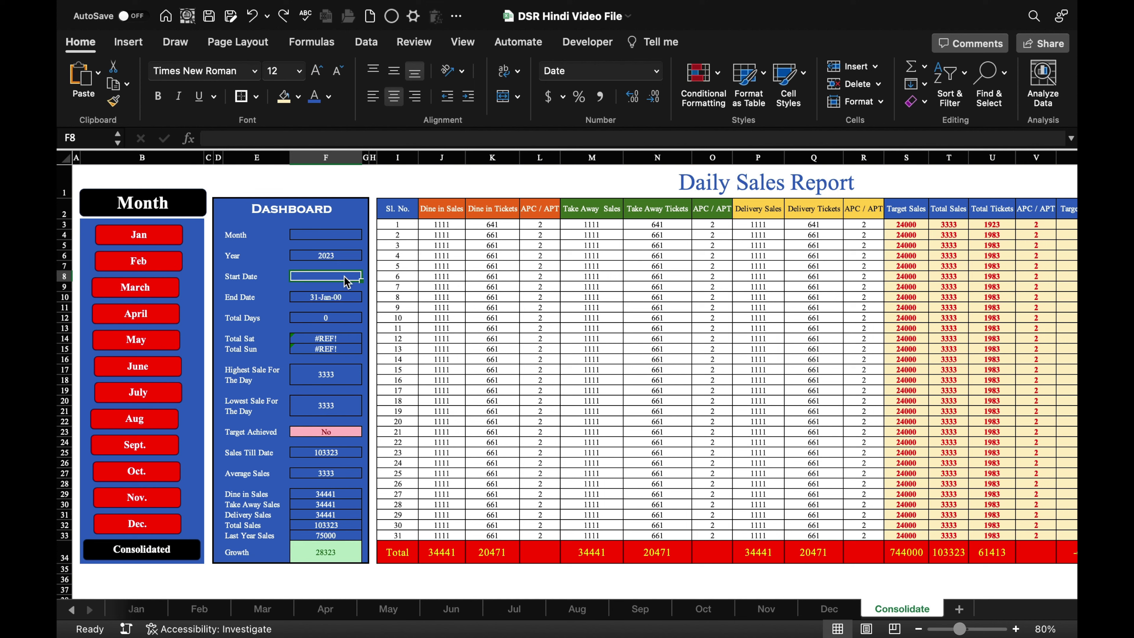
pyautogui.click(346, 305)
pyautogui.click(344, 296)
pyautogui.press('Delete')
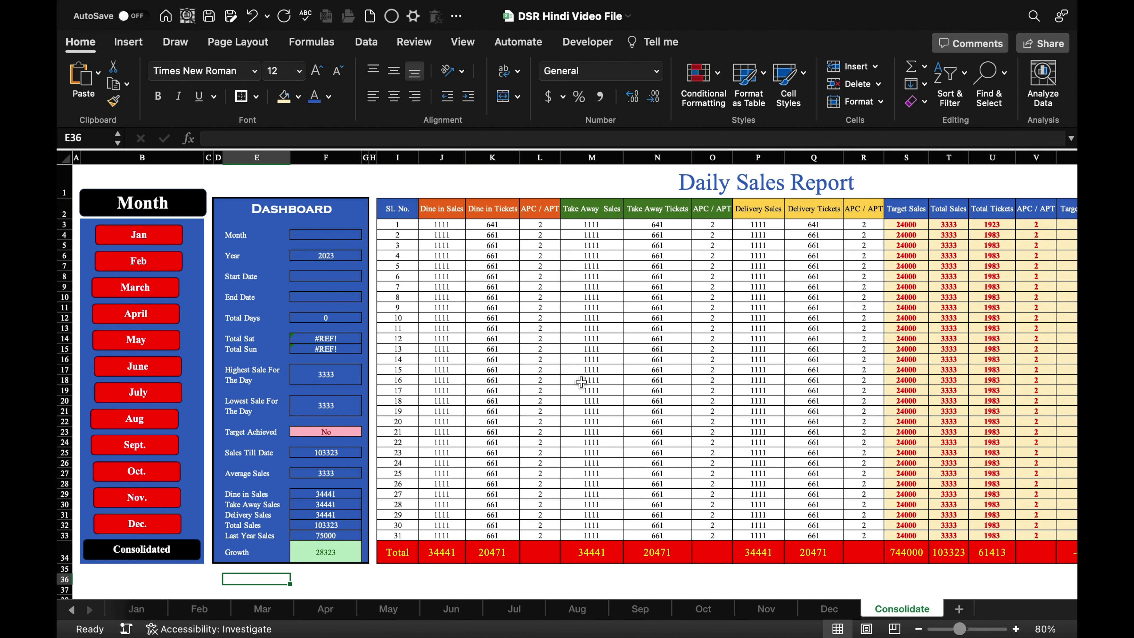
pyautogui.click(338, 318)
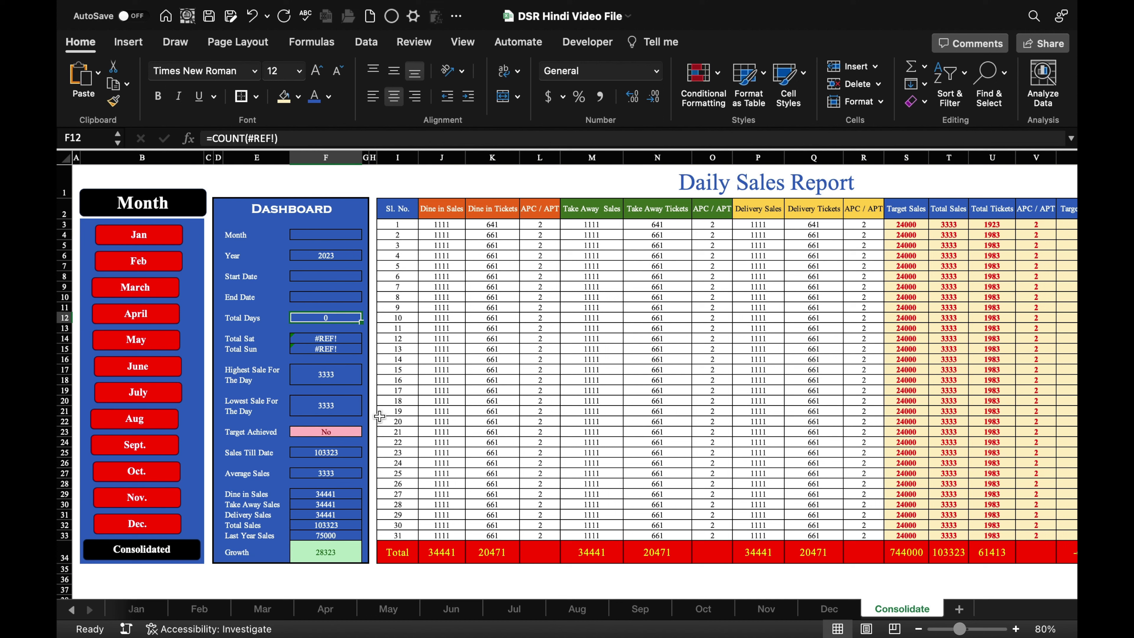
pyautogui.press('Delete')
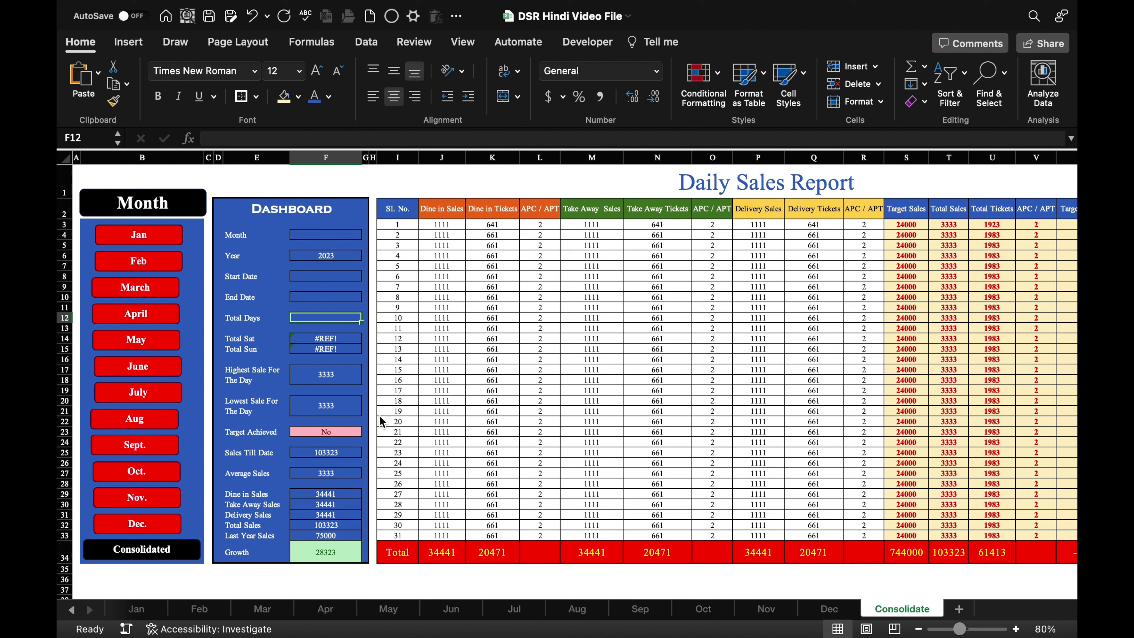
pyautogui.write('=')
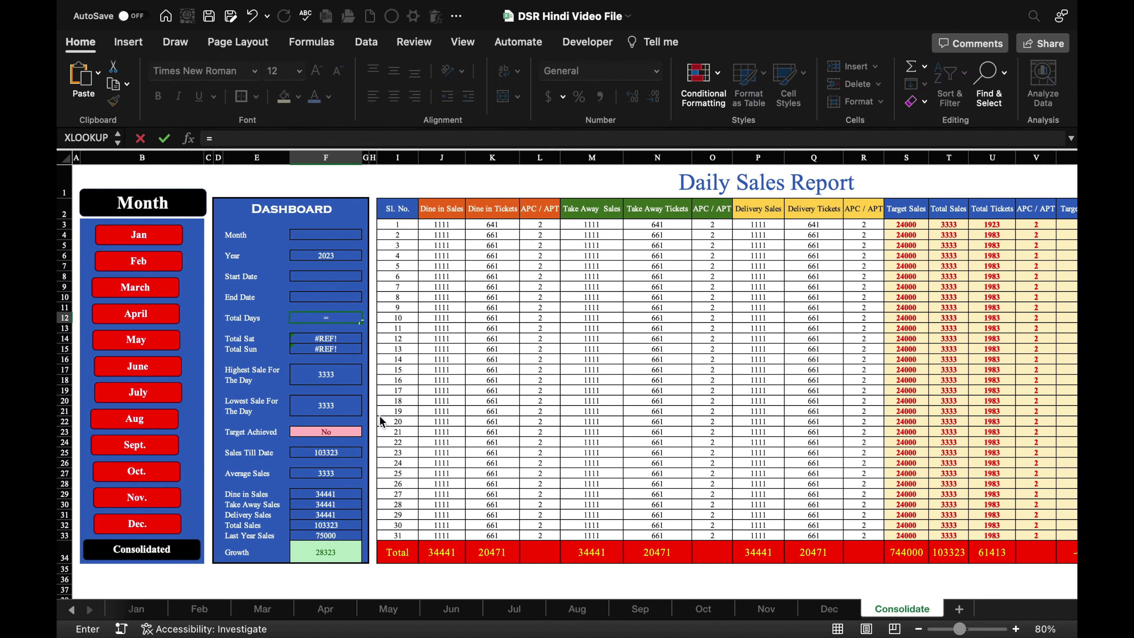
# In F12, start a Total Days formula adding F12 from the Jan through Apr sheets.
pyautogui.click(136, 608)
pyautogui.click(315, 317)
pyautogui.write('+')
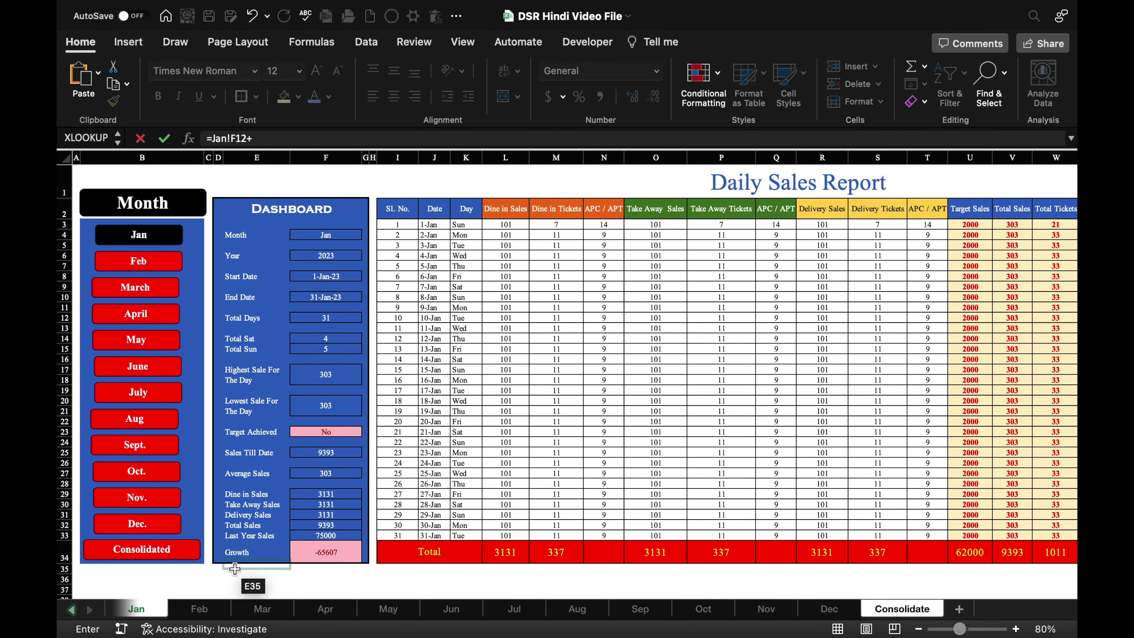
pyautogui.click(199, 608)
pyautogui.click(226, 360)
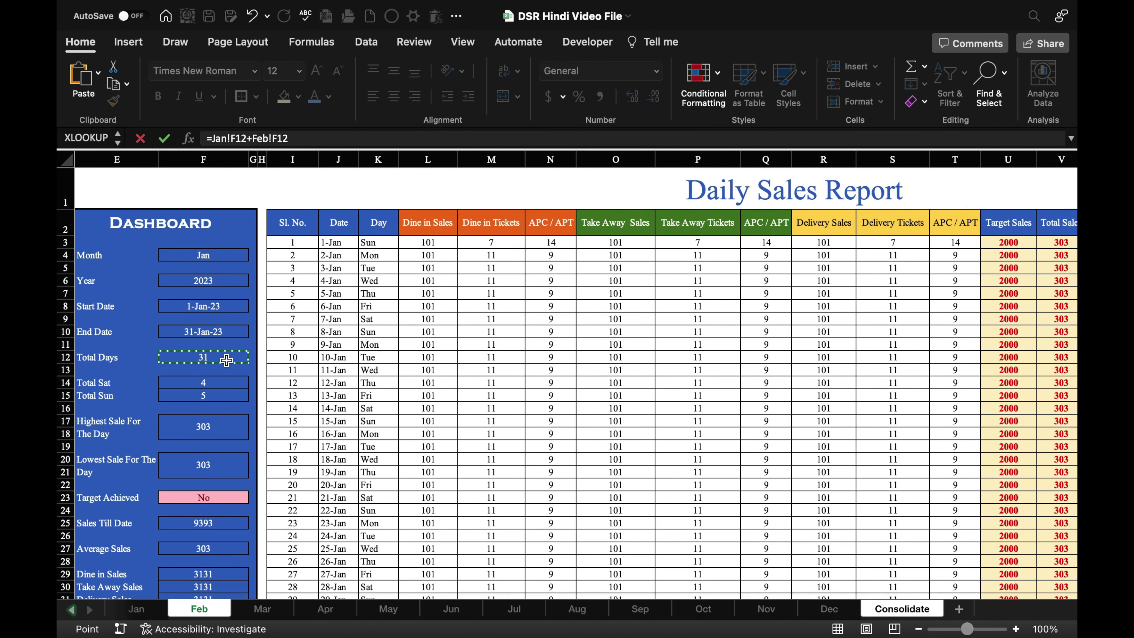
pyautogui.write('+')
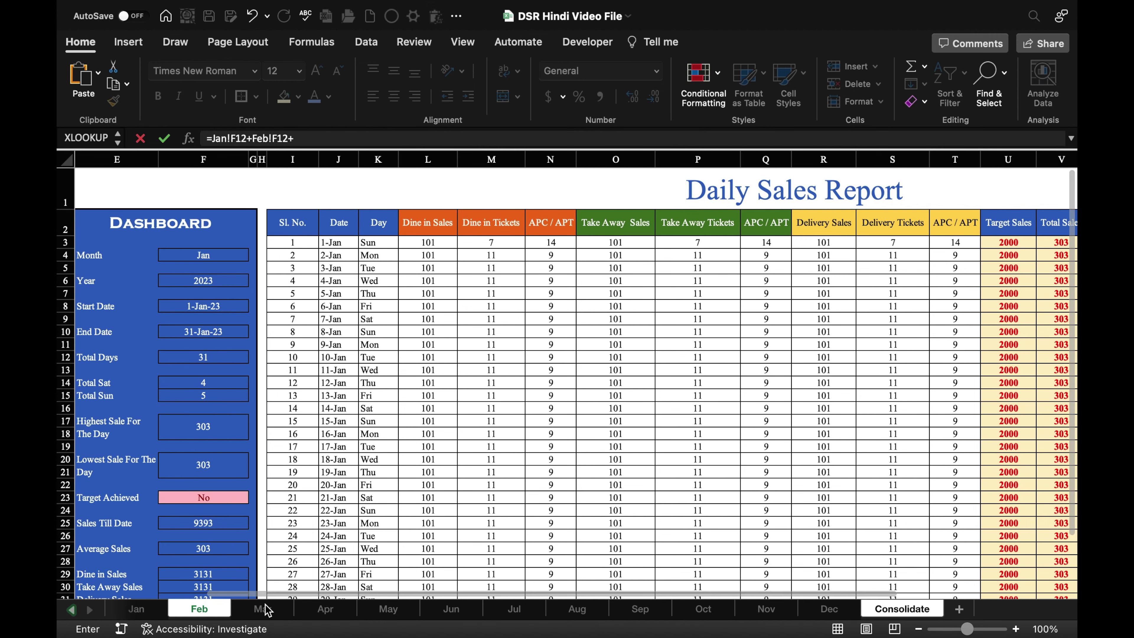
pyautogui.click(263, 609)
pyautogui.click(282, 397)
pyautogui.write('+')
pyautogui.click(325, 609)
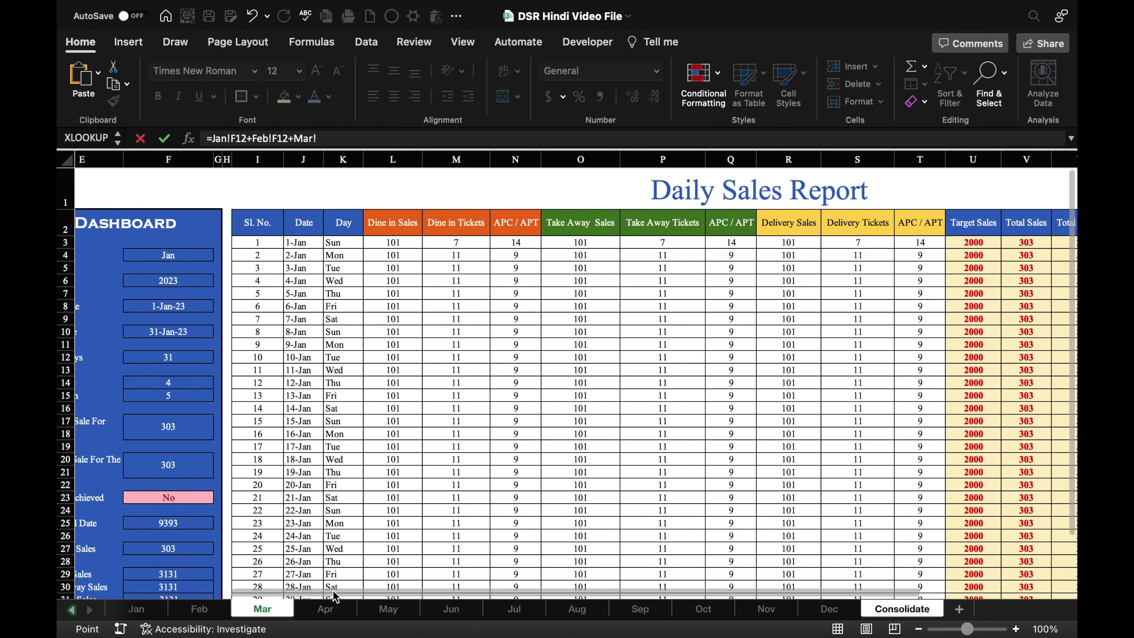
pyautogui.click(392, 357)
pyautogui.write('+Apr!$F$12+')
# Add F12 from the remaining months through Dec and enter it, giving 372 total days.
pyautogui.click(388, 608)
pyautogui.click(451, 608)
pyautogui.click(513, 608)
pyautogui.click(412, 360)
pyautogui.write('+')
pyautogui.hotkey('ctrl', 'pagedown')
pyautogui.click(412, 360)
pyautogui.write('+')
pyautogui.hotkey('ctrl', 'pagedown')
pyautogui.click(407, 355)
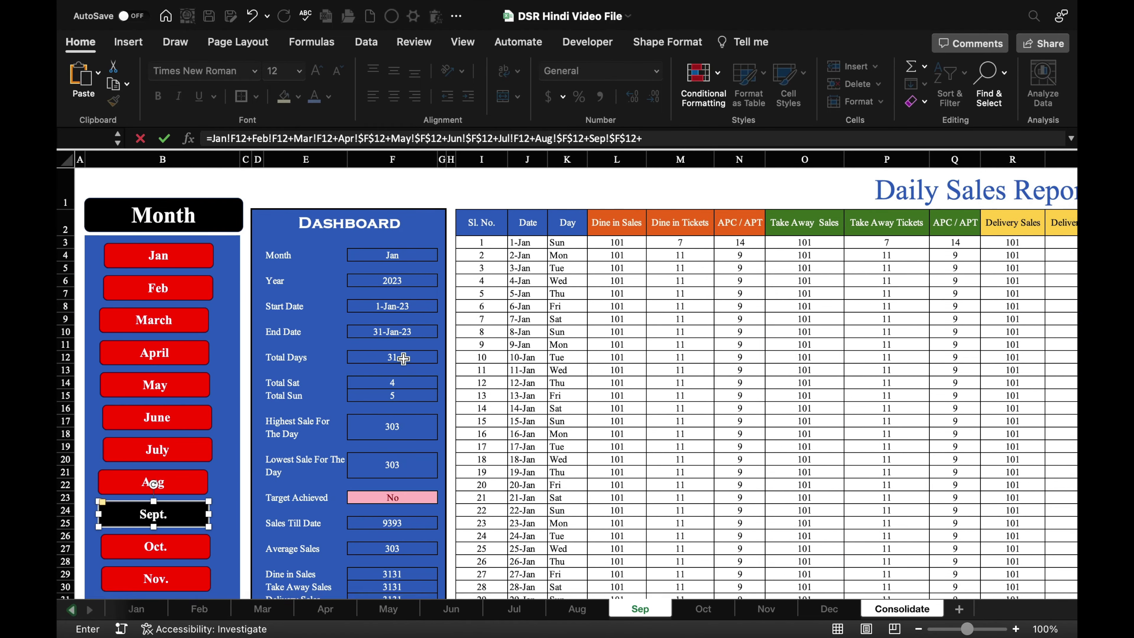
pyautogui.hotkey('ctrl', 'pagedown')
pyautogui.click(392, 357)
pyautogui.write('+Nov!')
pyautogui.hotkey('ctrl', 'pagedown')
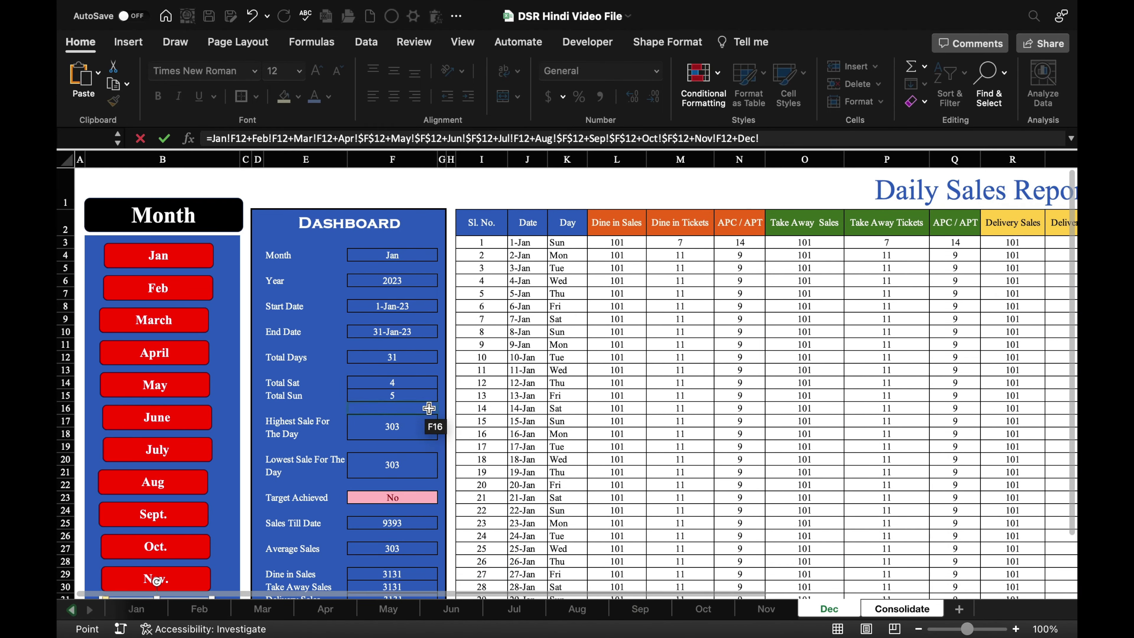
pyautogui.click(389, 359)
pyautogui.press('Return')
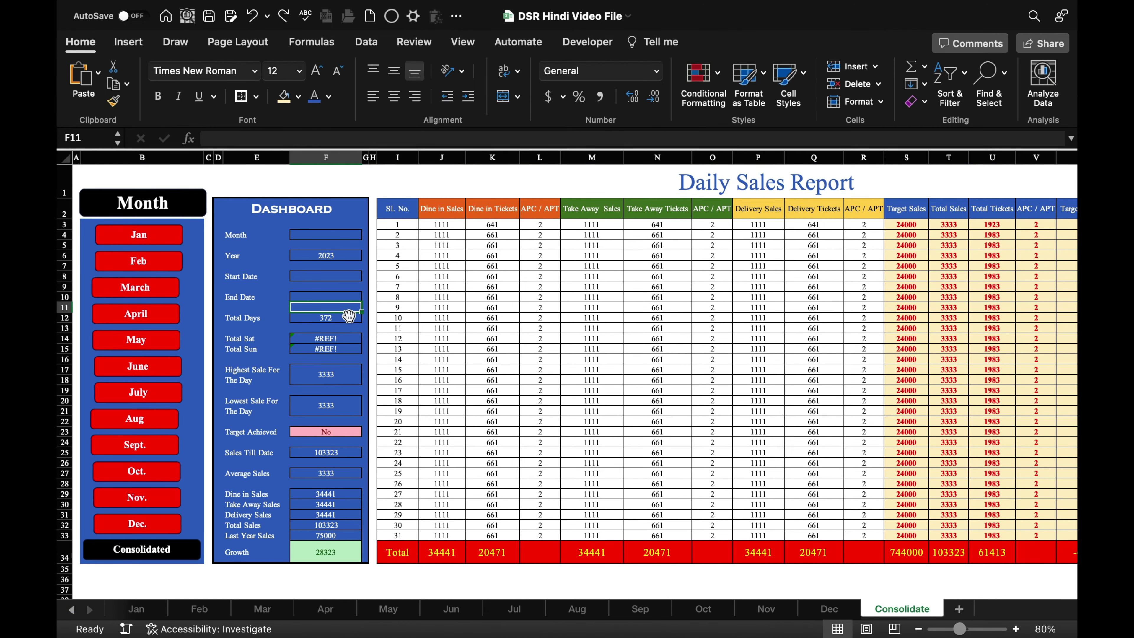
pyautogui.click(349, 318)
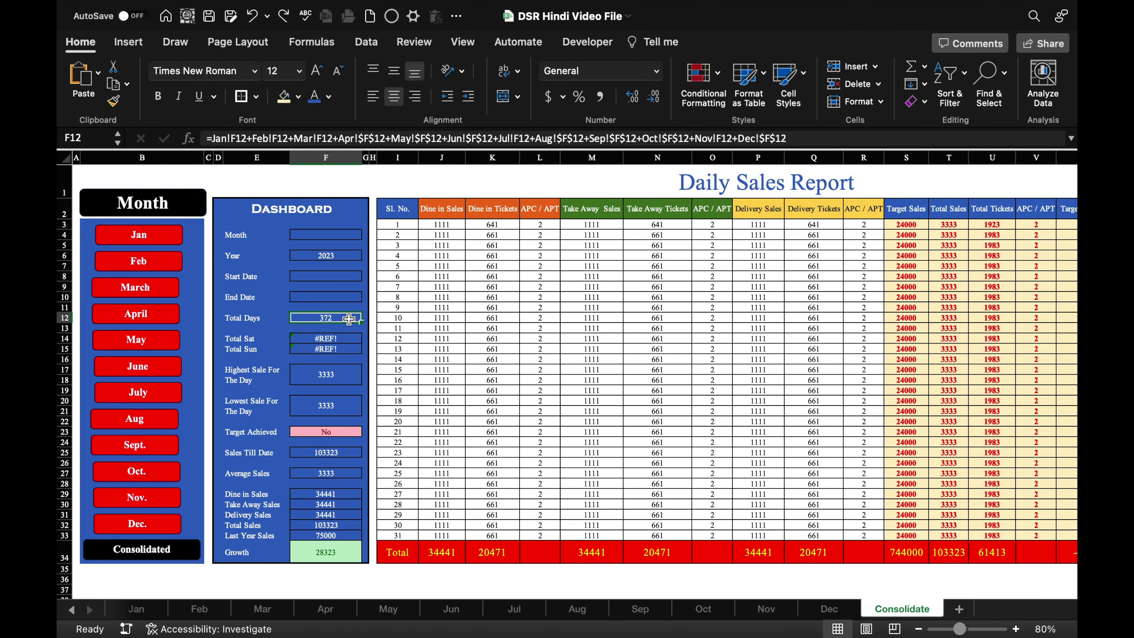
pyautogui.click(146, 612)
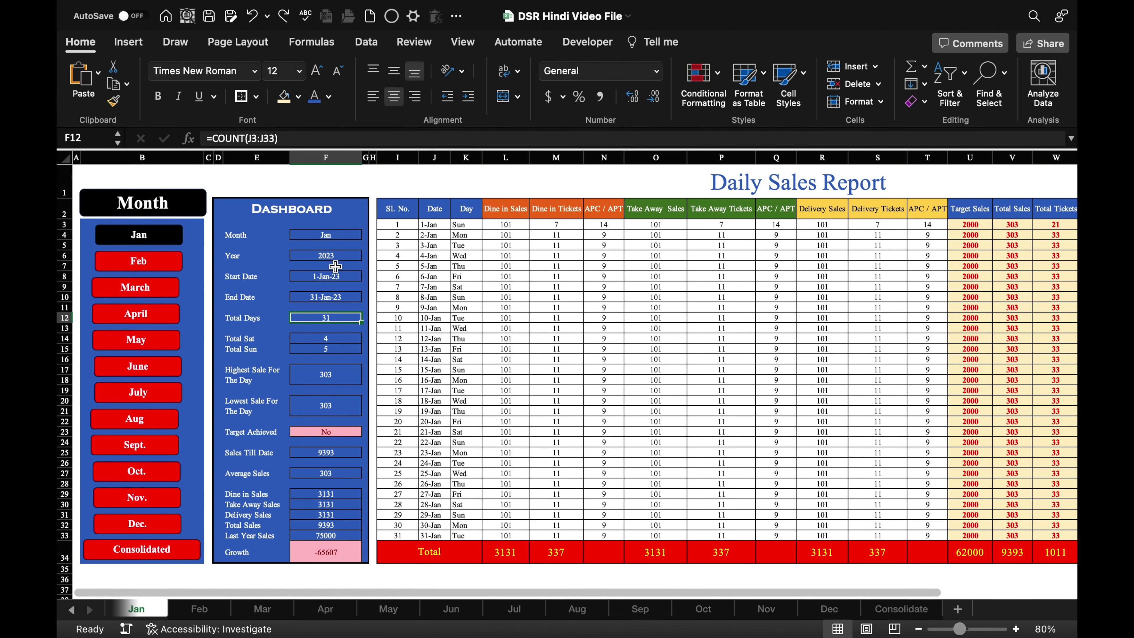
# Set the Month in F4 on the Feb, Mar and Apr sheets to February, March and April.
pyautogui.click(202, 615)
pyautogui.click(232, 255)
pyautogui.click(254, 255)
pyautogui.click(199, 290)
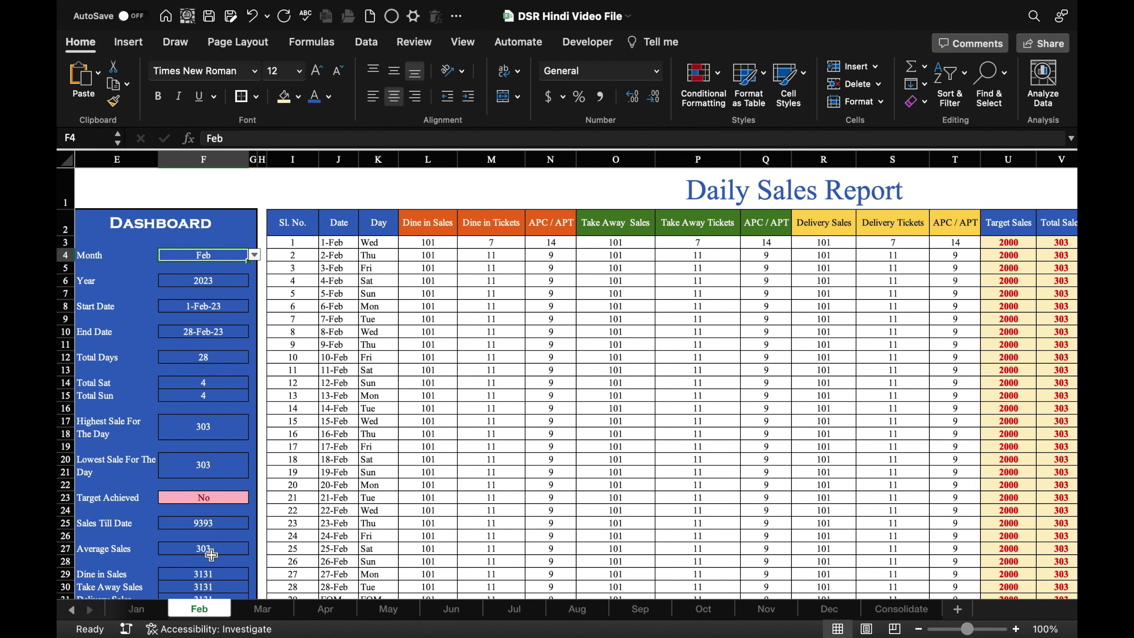
pyautogui.click(262, 608)
pyautogui.click(411, 256)
pyautogui.click(443, 254)
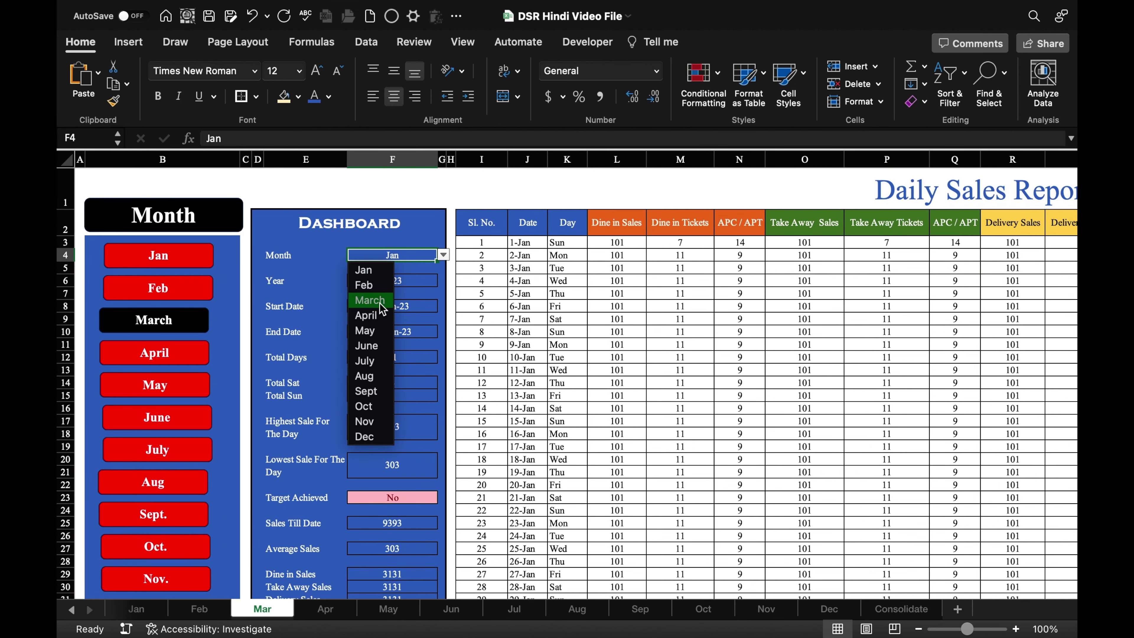
pyautogui.click(370, 300)
pyautogui.click(326, 608)
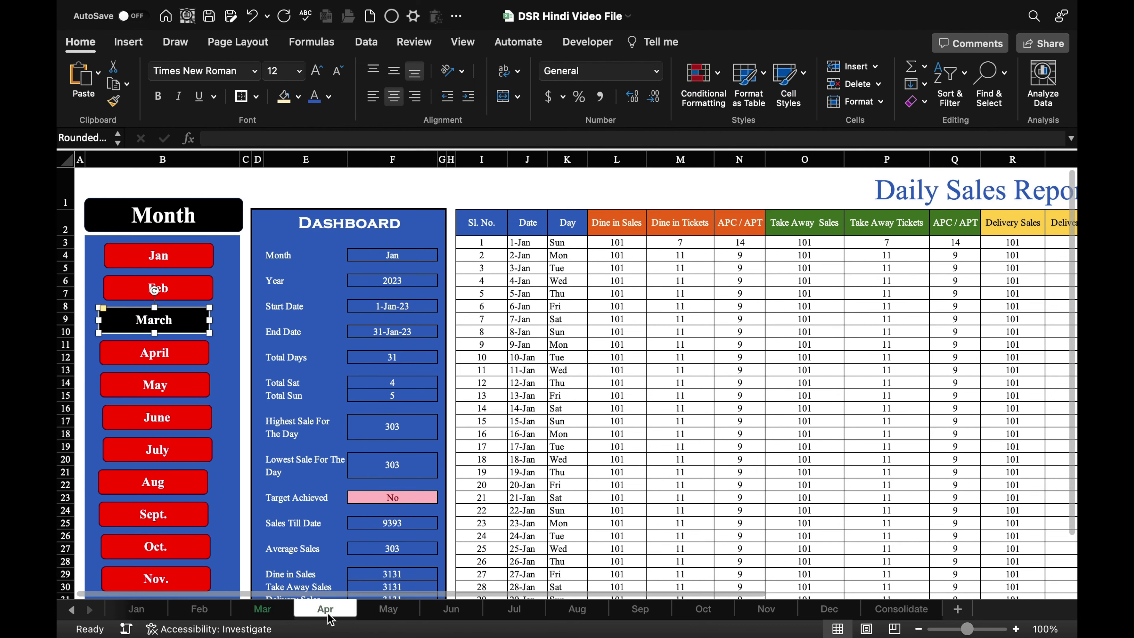
pyautogui.click(424, 253)
pyautogui.click(444, 255)
pyautogui.click(384, 316)
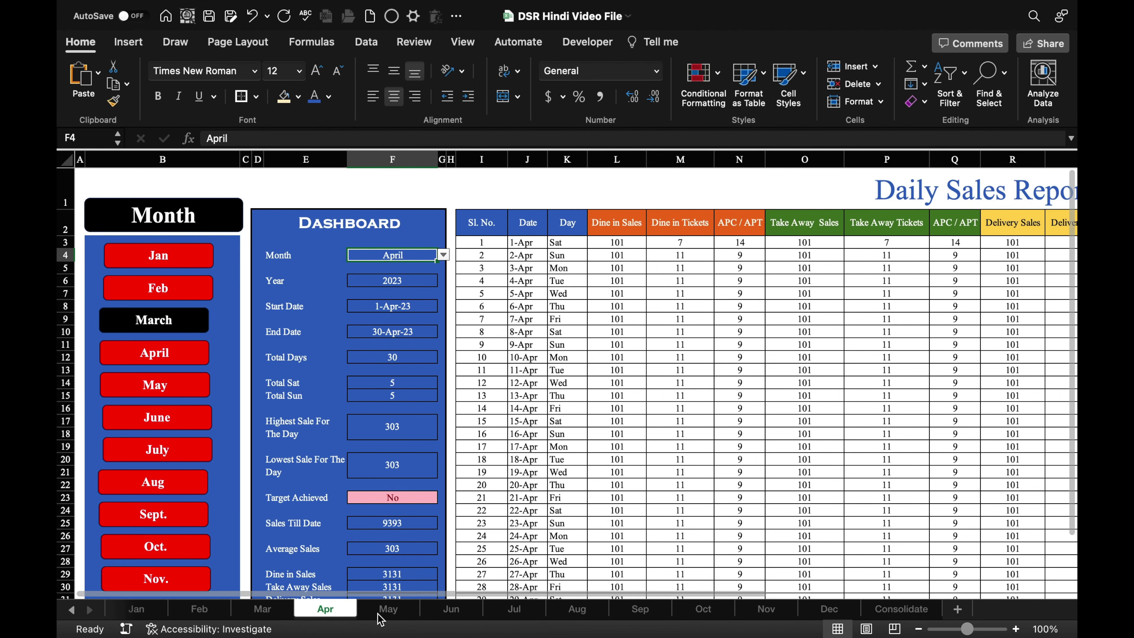
# Set the Month on the May through Dec sheets to each sheet's own month.
pyautogui.click(388, 609)
pyautogui.click(392, 255)
pyautogui.click(451, 609)
pyautogui.click(443, 254)
pyautogui.click(514, 609)
pyautogui.click(443, 255)
pyautogui.click(577, 608)
pyautogui.click(640, 608)
pyautogui.click(392, 254)
pyautogui.click(443, 255)
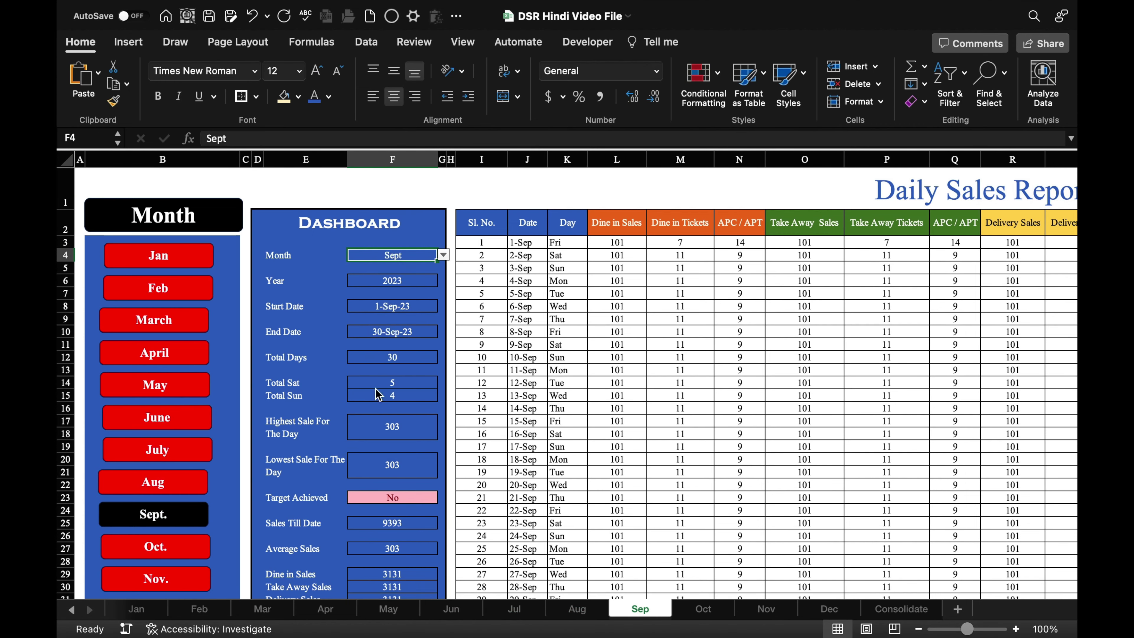
pyautogui.click(703, 609)
pyautogui.click(443, 255)
pyautogui.click(766, 609)
pyautogui.click(829, 608)
pyautogui.click(443, 255)
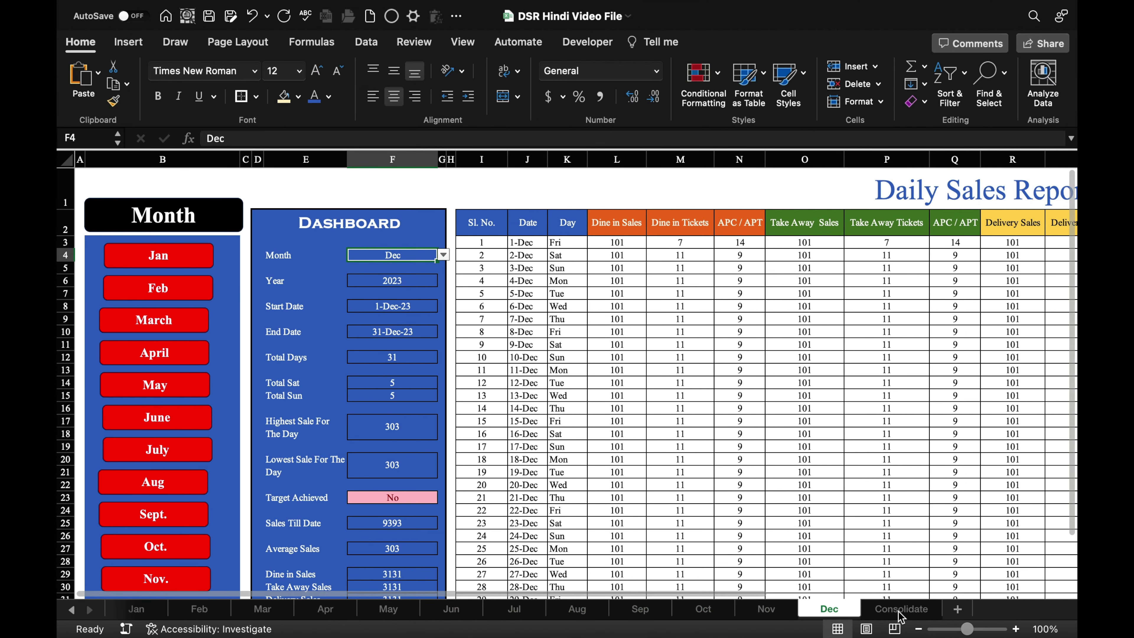
# Clear the #REF! errors from Consolidate's Total Sat and Total Sun cells F14:F15.
pyautogui.click(902, 608)
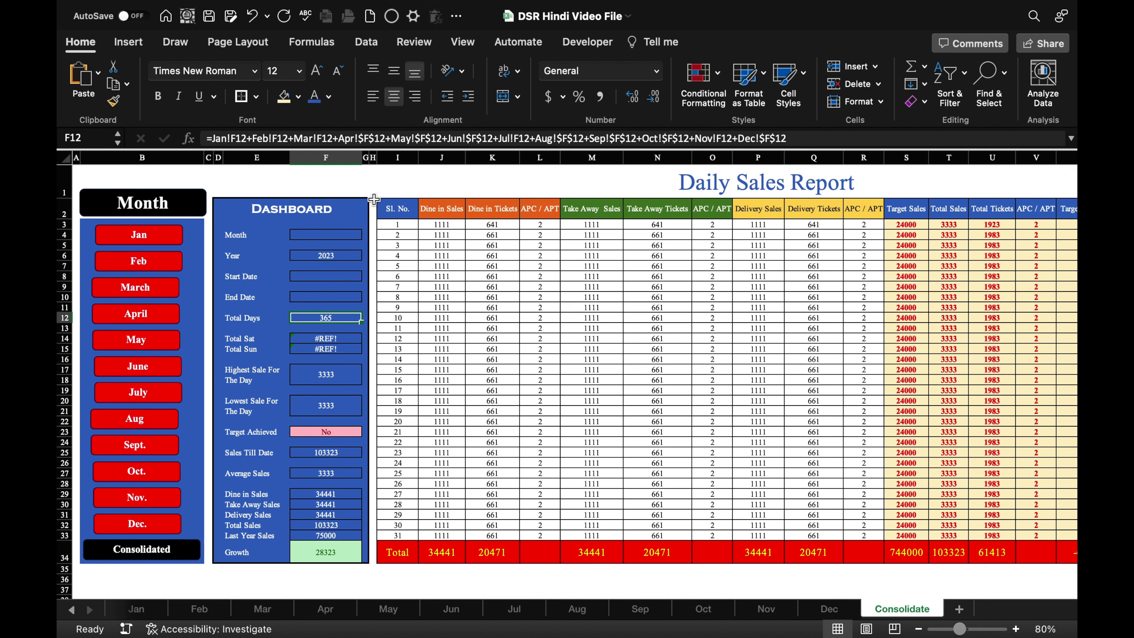
pyautogui.moveTo(329, 338); pyautogui.dragTo(329, 349)
pyautogui.press('Delete')
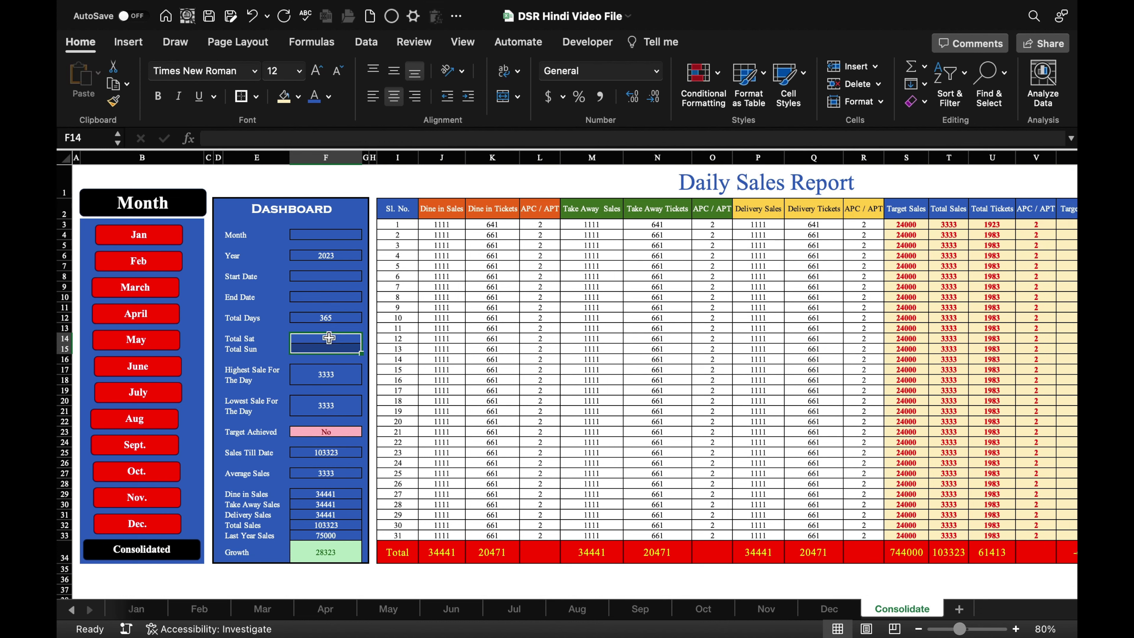
pyautogui.click(329, 338)
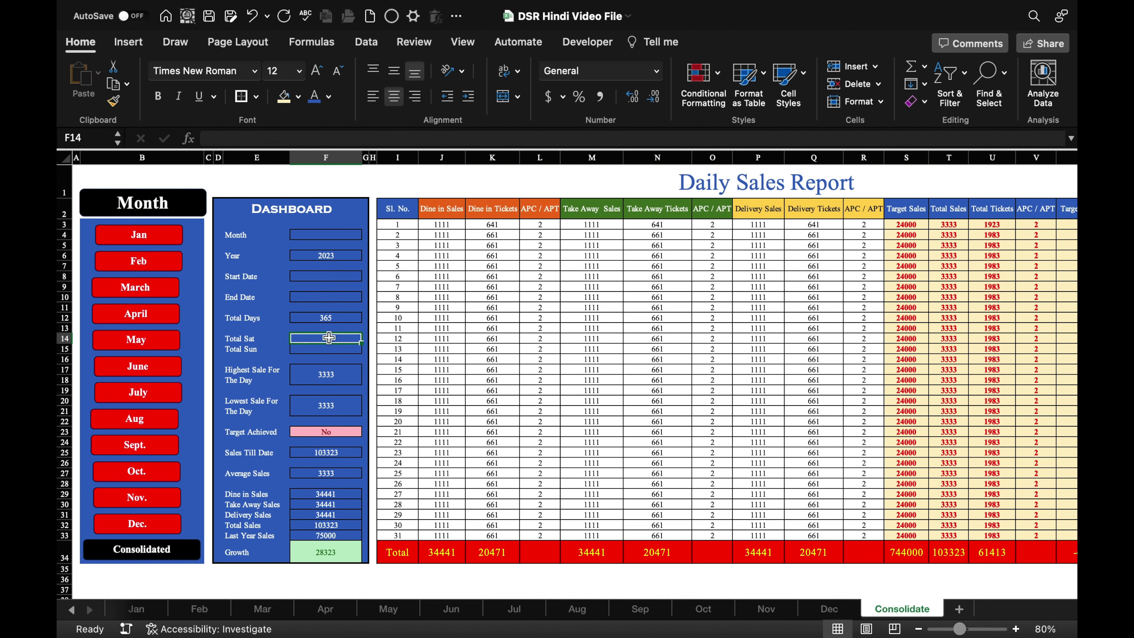
pyautogui.click(342, 348)
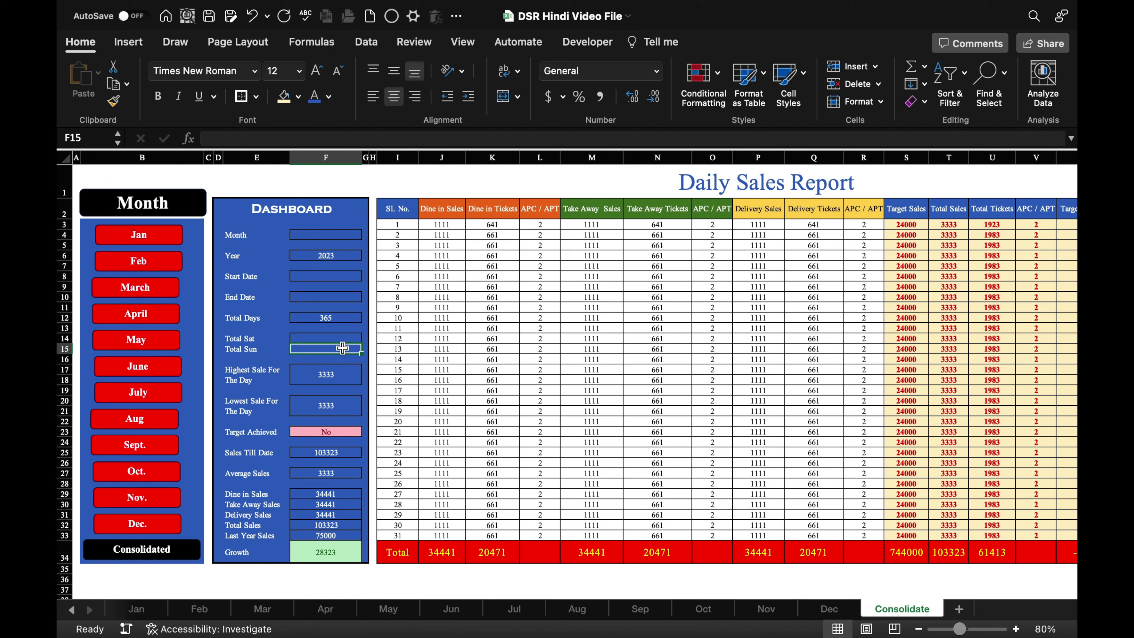